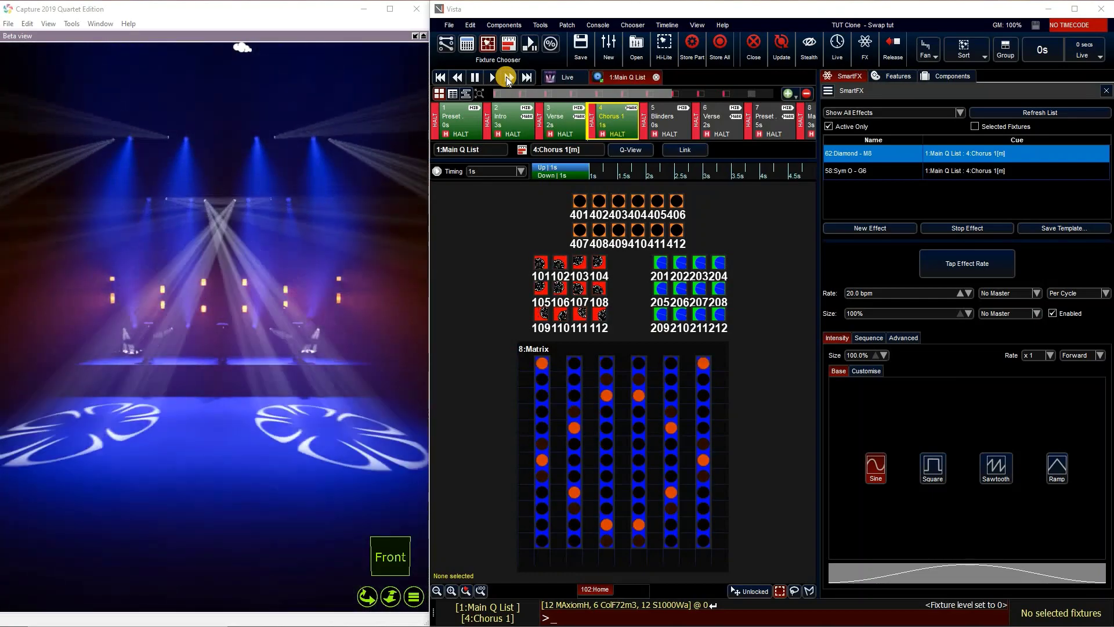
Play through the Main Q List from the Blinders cue to the Main VOX cue to review the looks.
{"action": "left_click", "coordinate": [509, 78]}
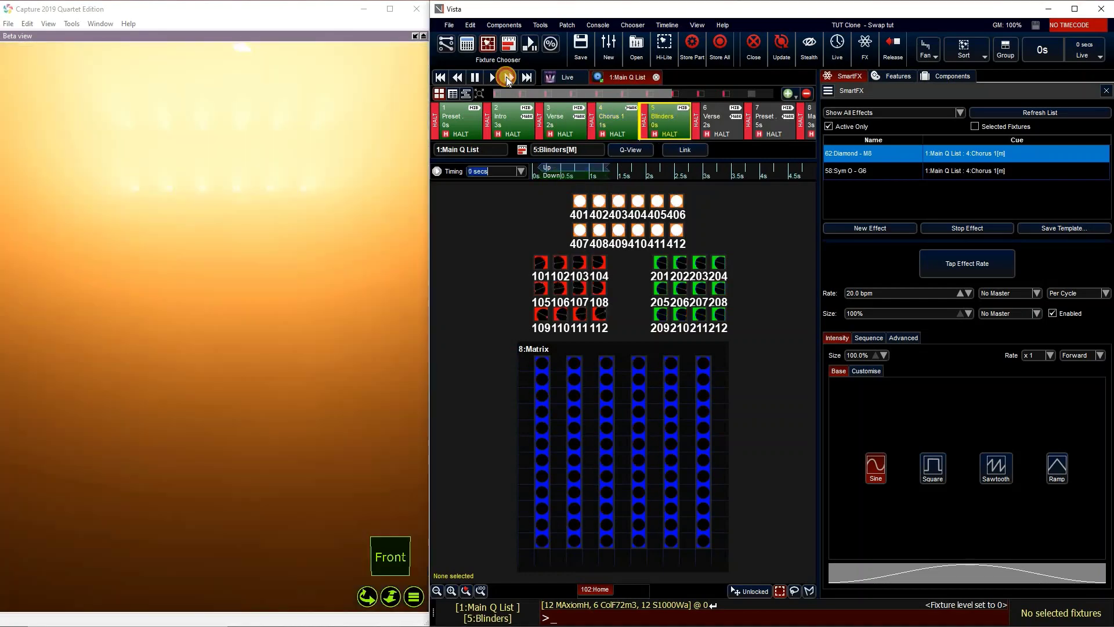
{"action": "left_click", "coordinate": [509, 78]}
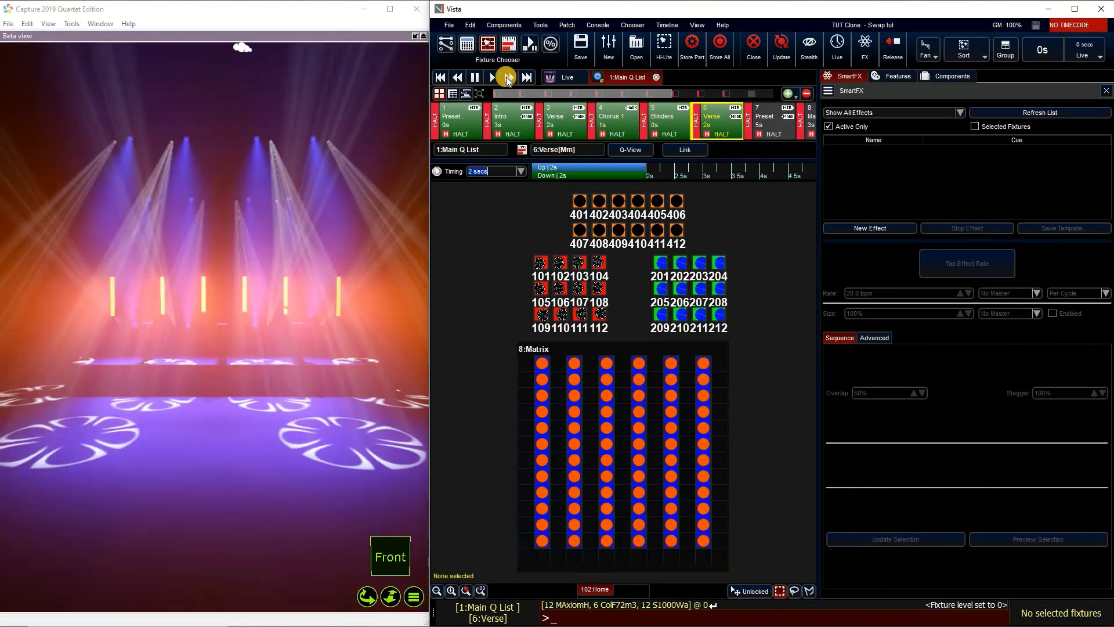
{"action": "left_click", "coordinate": [508, 78]}
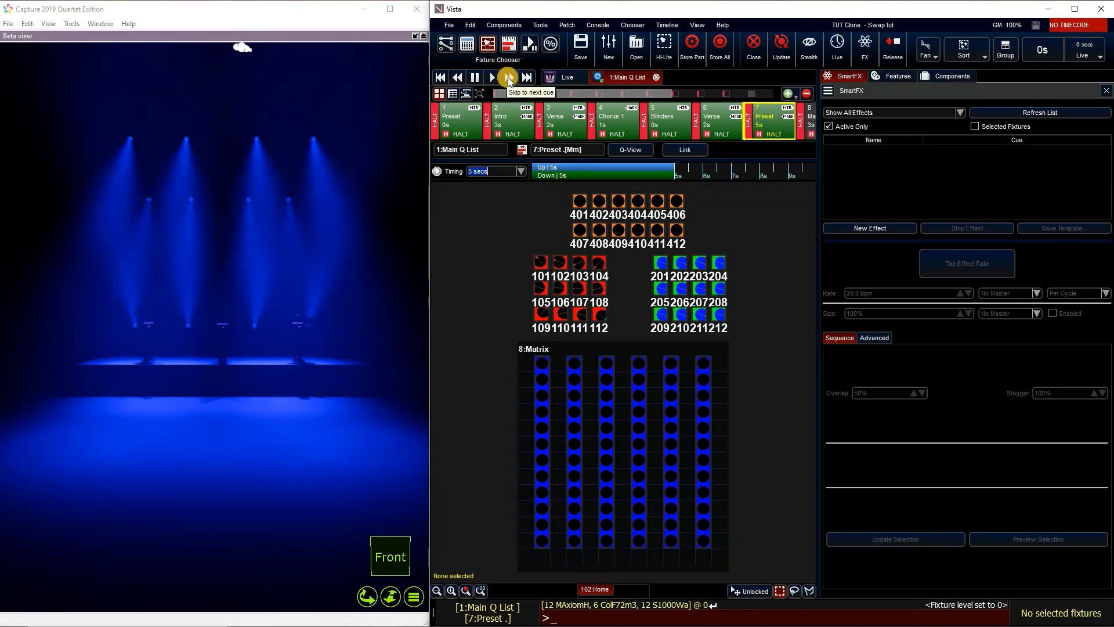
{"action": "left_click", "coordinate": [508, 77]}
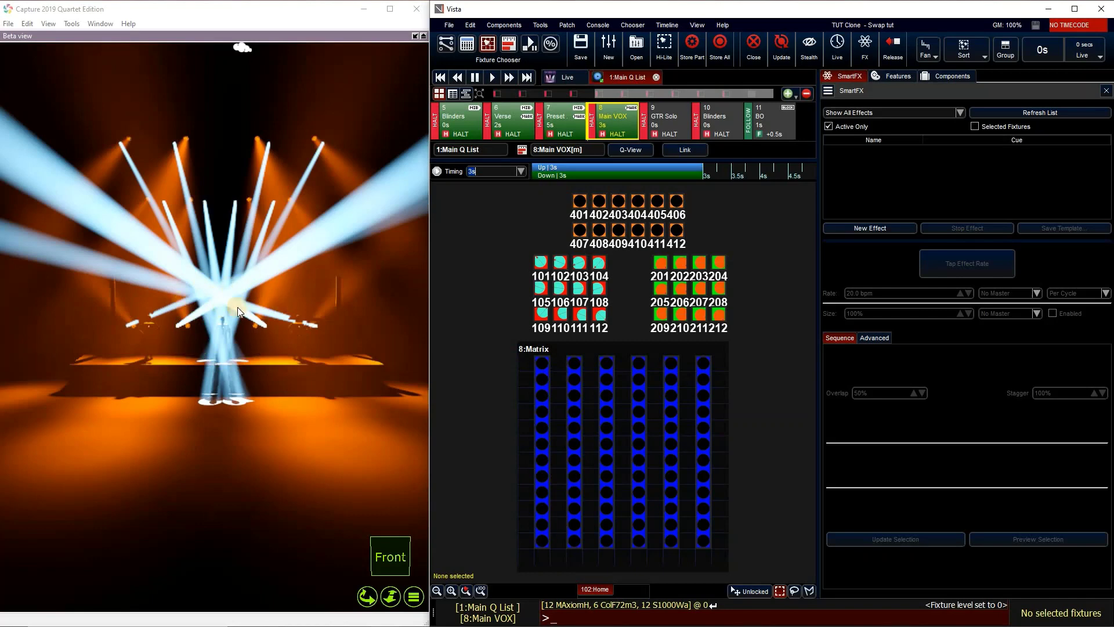
{"action": "key", "text": "space"}
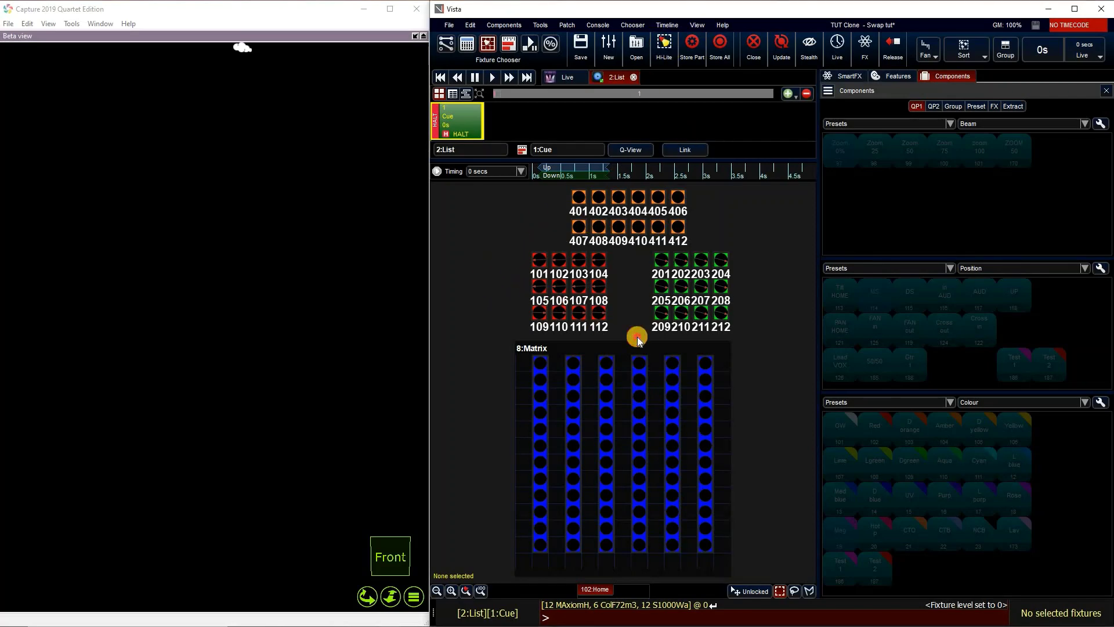
Try the Lead VOX, Gtr 1 and 50/50 position presets on fixtures 101 to 112.
{"action": "left_click_drag", "start_coordinate": [637, 340], "coordinate": [756, 323]}
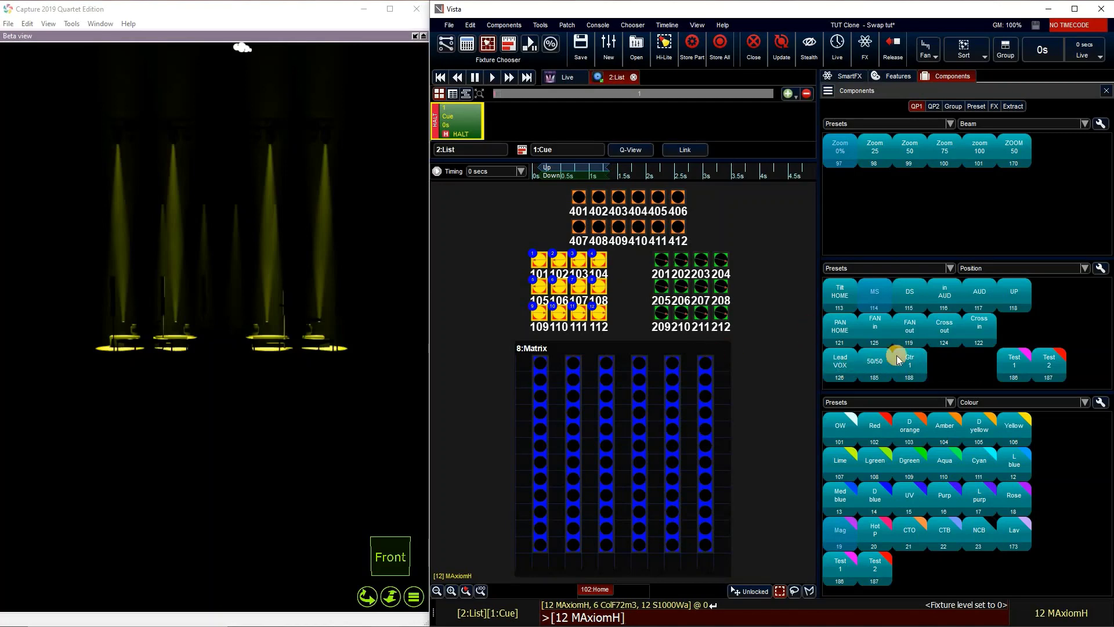
{"action": "left_click", "coordinate": [851, 375]}
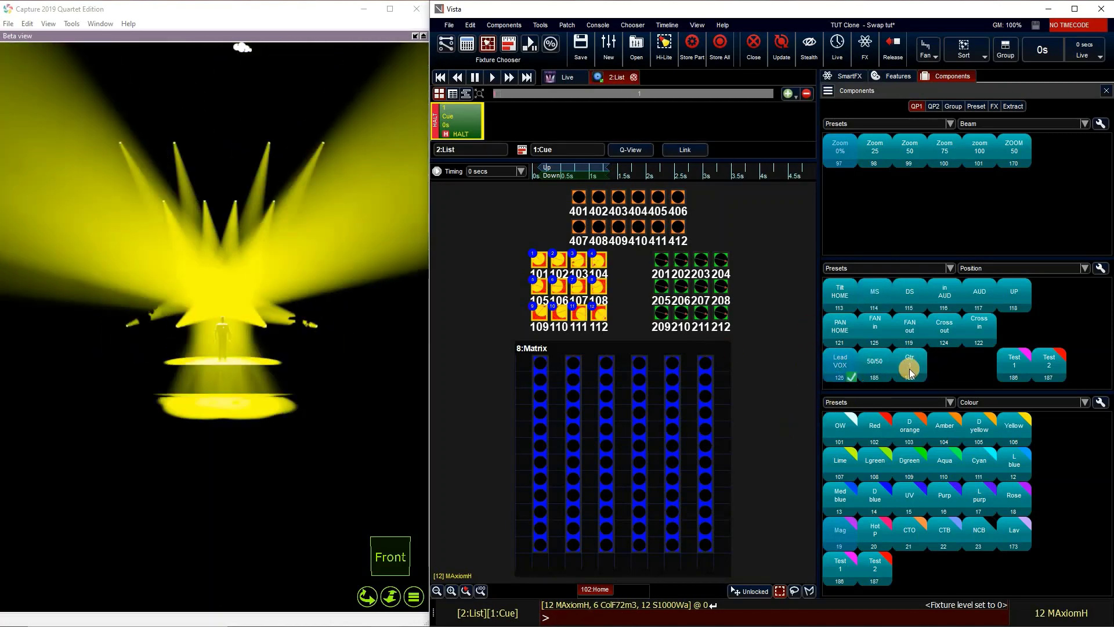
{"action": "left_click", "coordinate": [910, 371]}
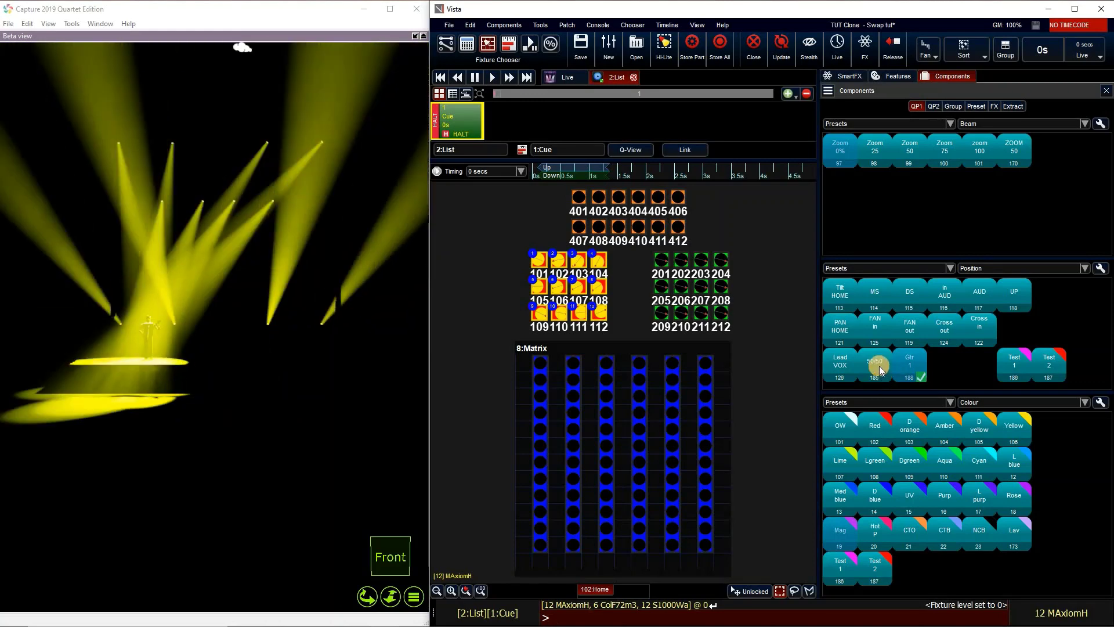
{"action": "left_click", "coordinate": [878, 367]}
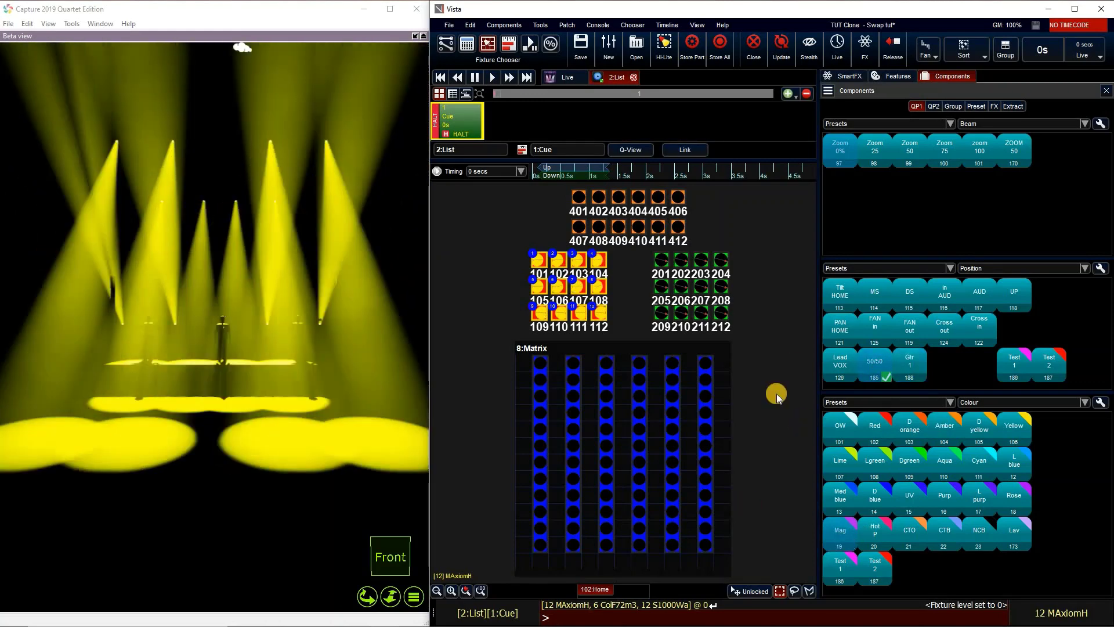
Apply the Tilt HOME and PAN HOME presets to fixtures 101 to 112 and rename the cue as P/T Home.
{"action": "left_click", "coordinate": [845, 298]}
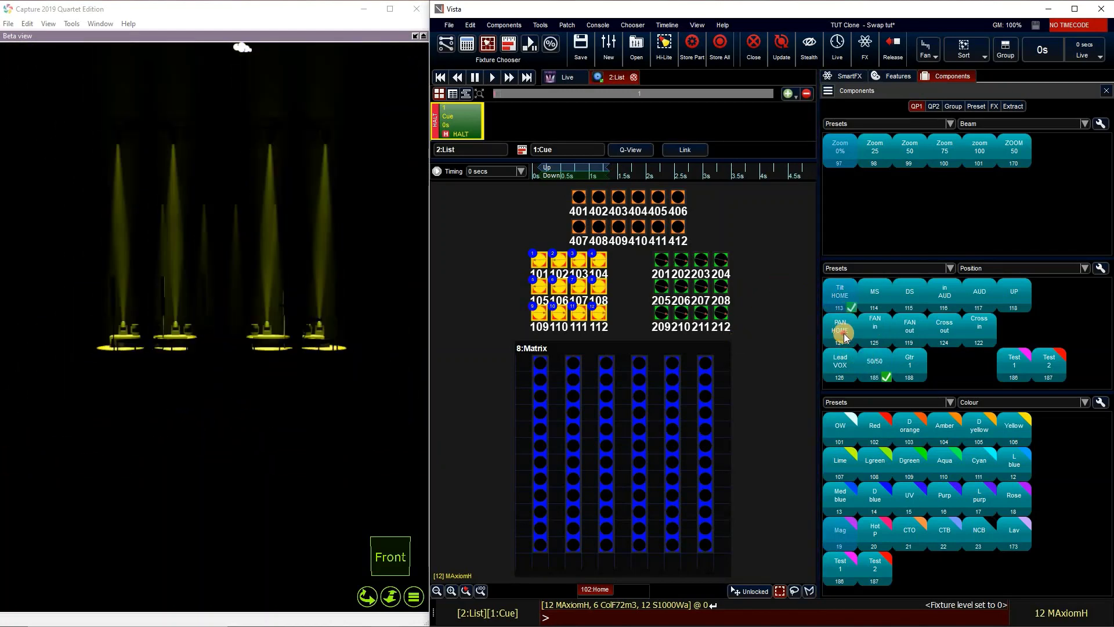
{"action": "left_click", "coordinate": [844, 336]}
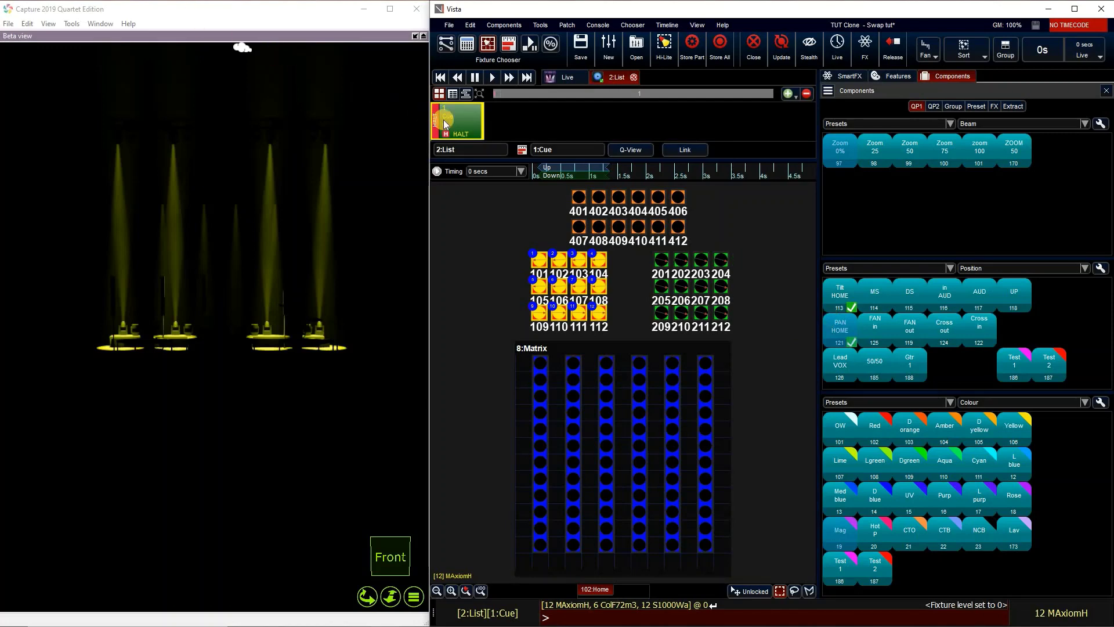
{"action": "key", "text": "F2"}
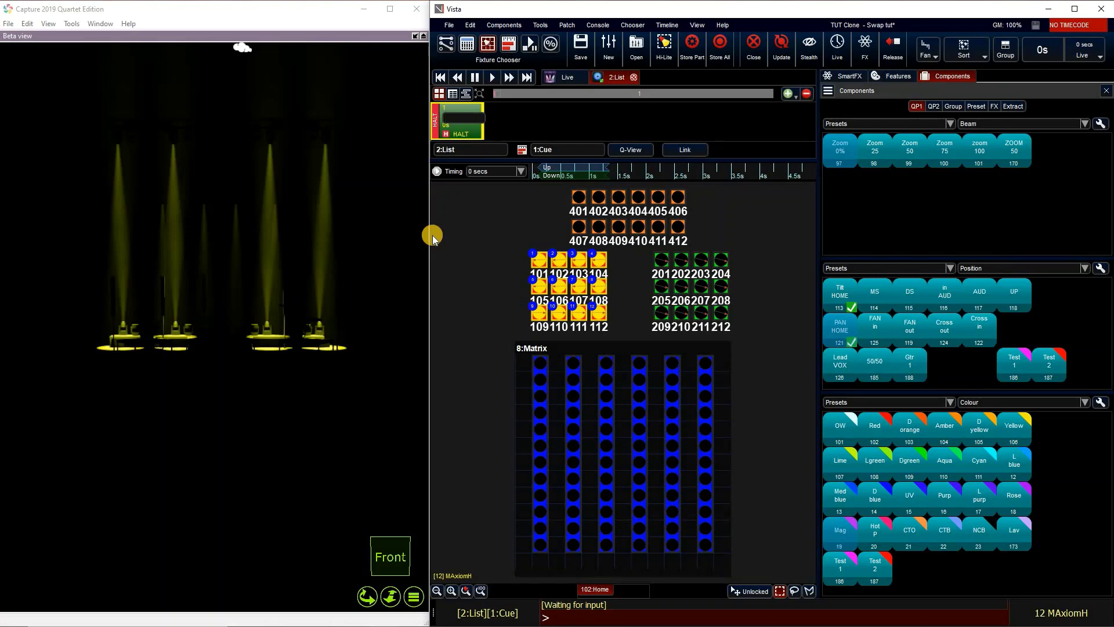
{"action": "key", "text": "shift"}
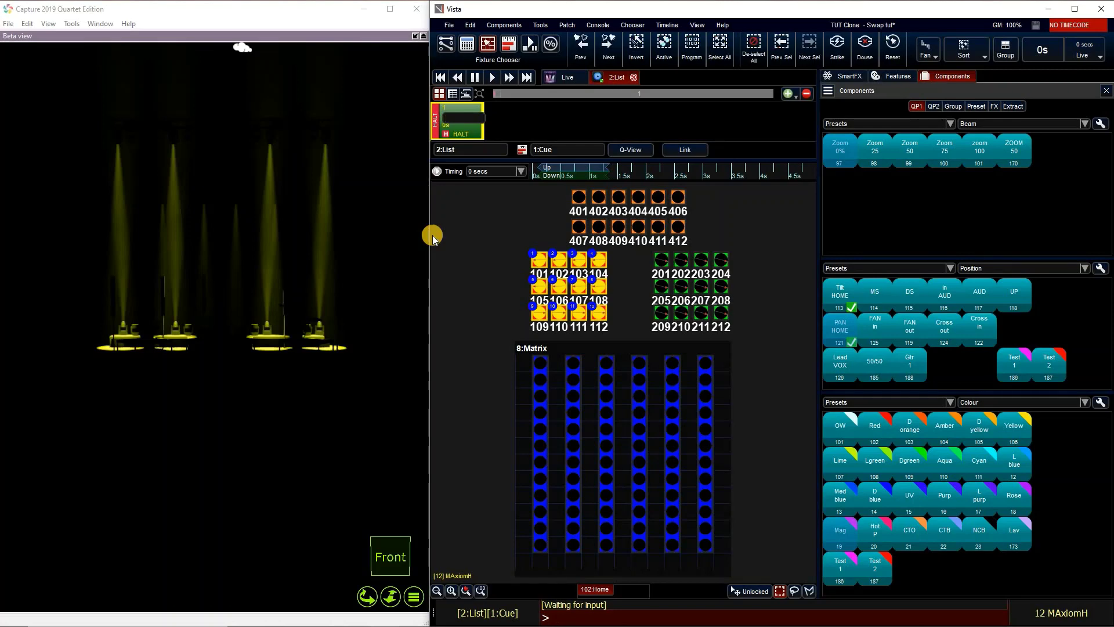
{"action": "type", "text": "P"}
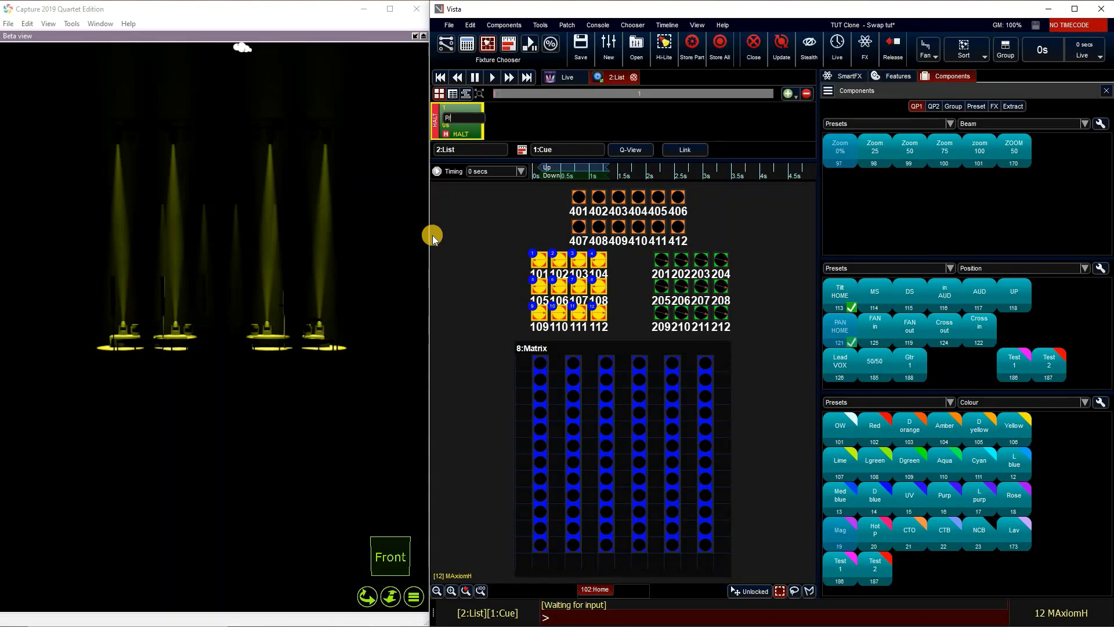
{"action": "key", "text": "shift"}
{"action": "type", "text": "/T Home"}
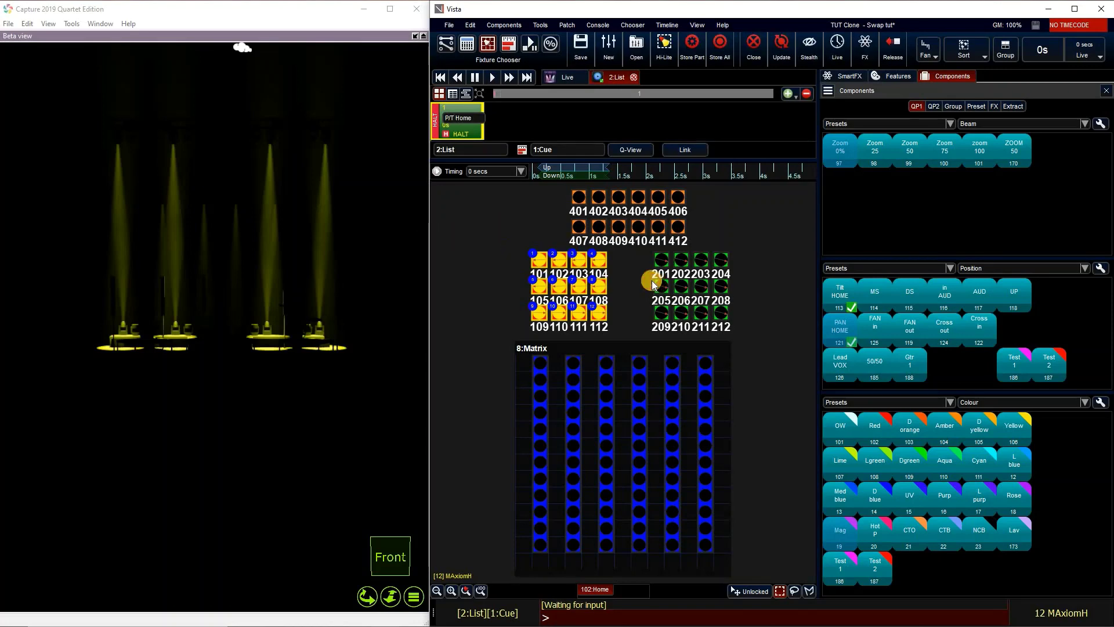
{"action": "key", "text": "Return"}
Apply the Tilt HOME and PAN HOME presets to fixtures 201 to 212 and clear the selection.
{"action": "left_click_drag", "start_coordinate": [645, 253], "coordinate": [740, 332]}
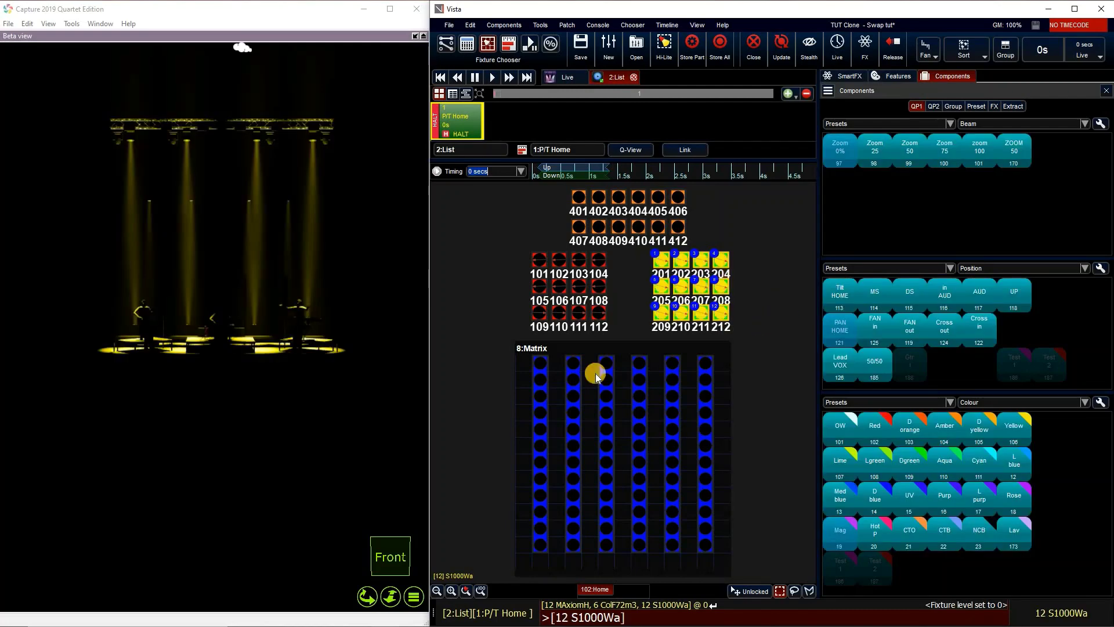
{"action": "middle_click", "coordinate": [709, 372]}
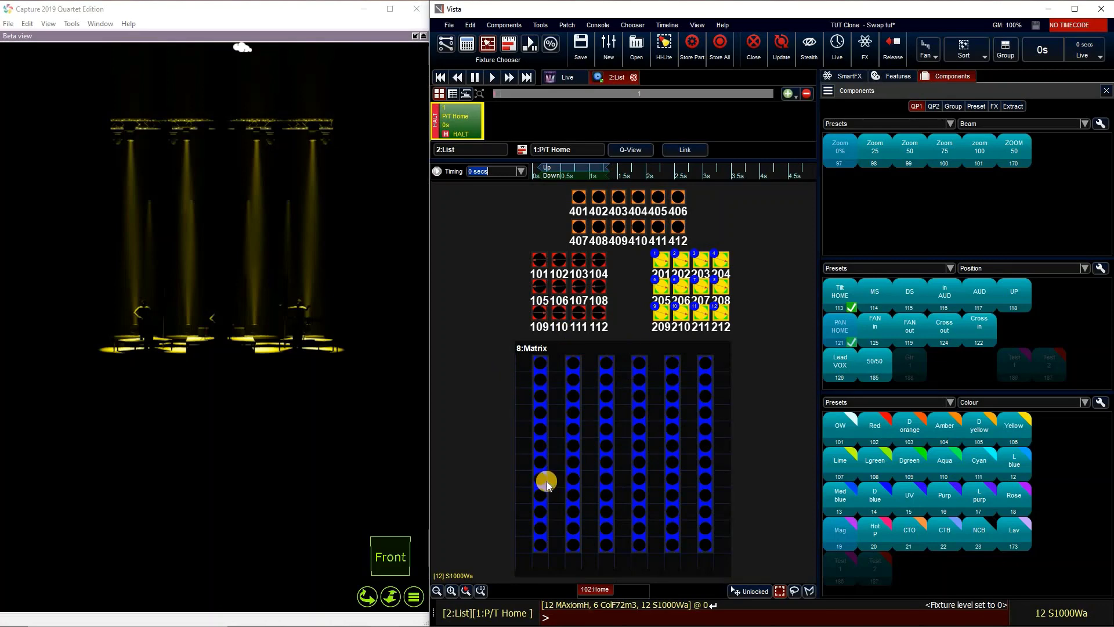
{"action": "left_click", "coordinate": [503, 245]}
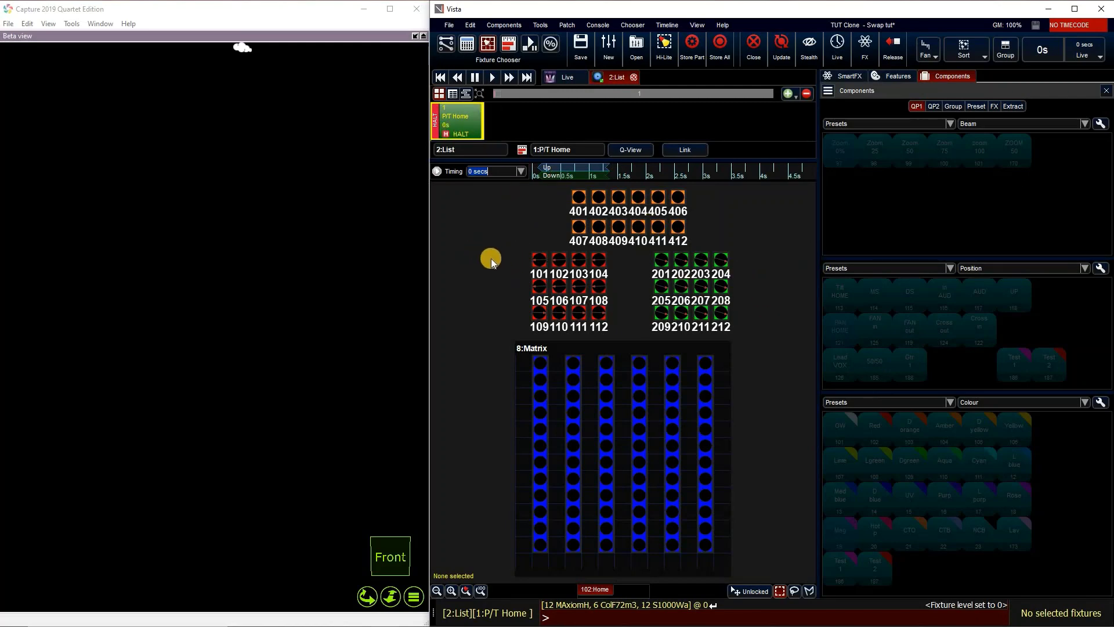
Select fixtures 101 to 112 row by row and step through them one at a time to check their home position.
{"action": "left_click_drag", "start_coordinate": [482, 252], "coordinate": [600, 256]}
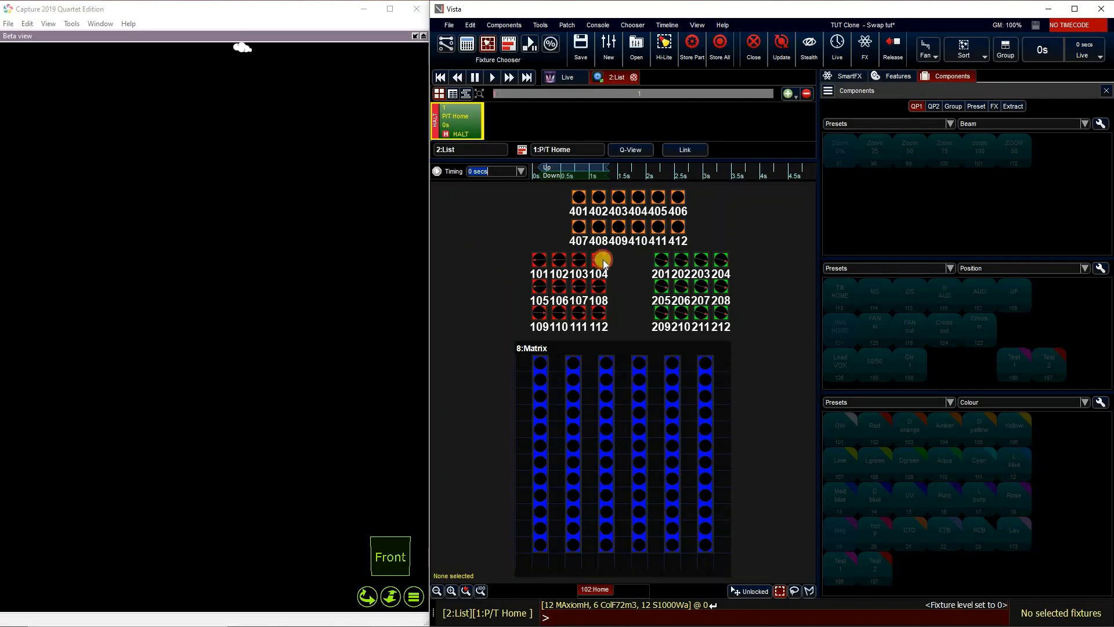
{"action": "left_click_drag", "start_coordinate": [486, 303], "coordinate": [625, 325]}
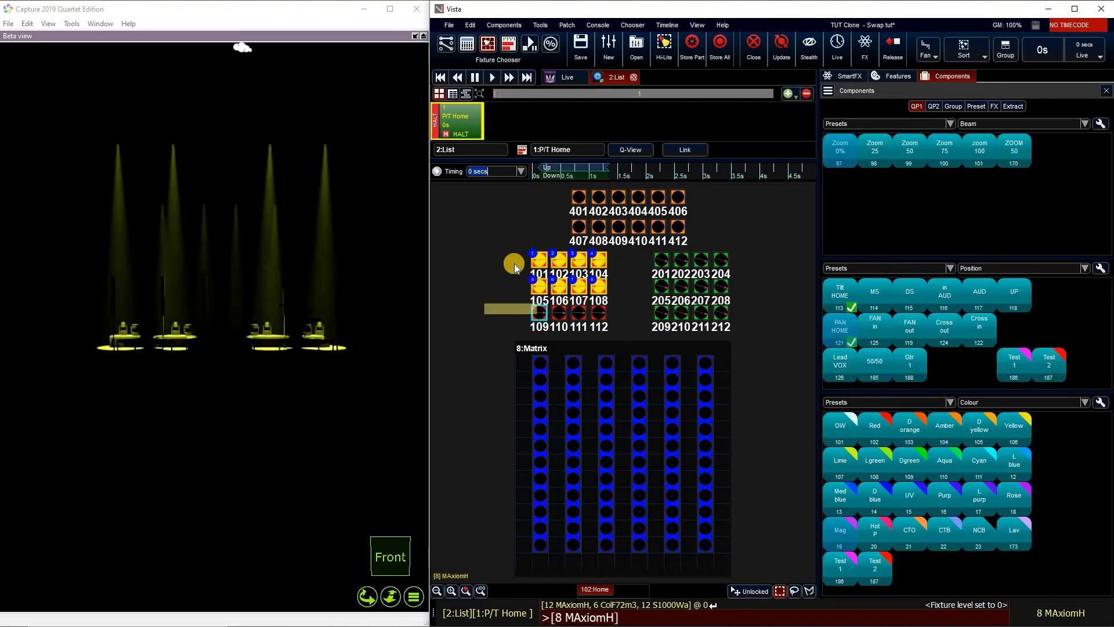
{"action": "key", "text": "Right"}
{"action": "key", "text": "Right"}
{"action": "key", "text": "Right"}
{"action": "key", "text": "Right"}
{"action": "key", "text": "Right"}
{"action": "key", "text": "Right"}
{"action": "key", "text": "Right"}
{"action": "key", "text": "Right"}
{"action": "key", "text": "Right"}
{"action": "key", "text": "Right"}
{"action": "key", "text": "Right"}
{"action": "key", "text": "Right"}
{"action": "key", "text": "Right"}
{"action": "key", "text": "Right"}
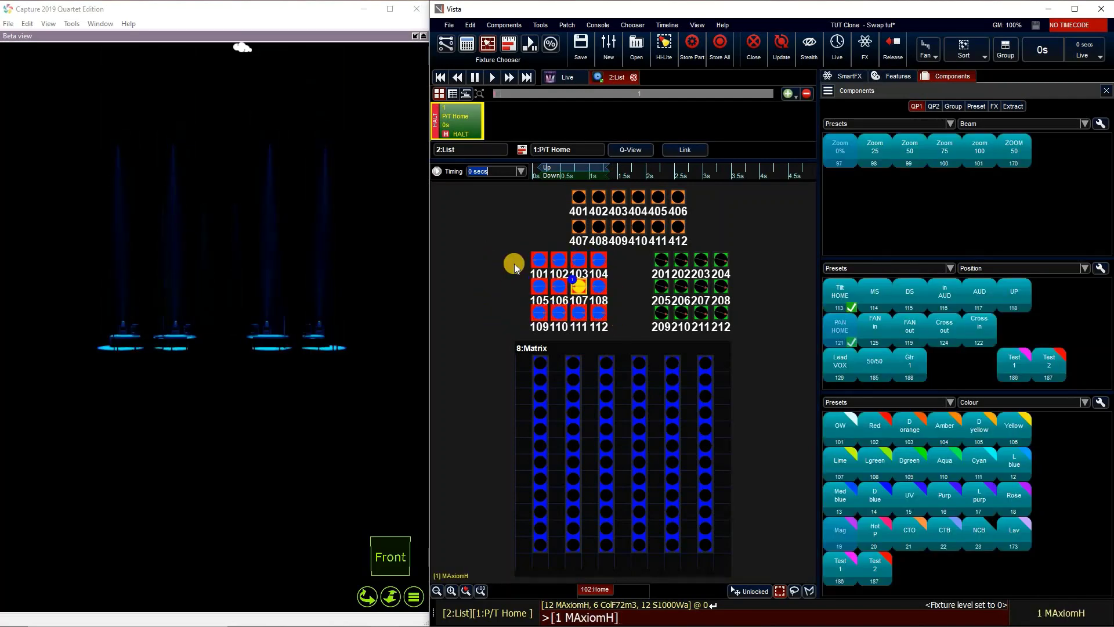
{"action": "key", "text": "Right"}
{"action": "key", "text": "Right"}
{"action": "key", "text": "Right"}
{"action": "key", "text": "Right"}
{"action": "key", "text": "Right"}
{"action": "key", "text": "Right"}
{"action": "key", "text": "Right"}
{"action": "key", "text": "Right"}
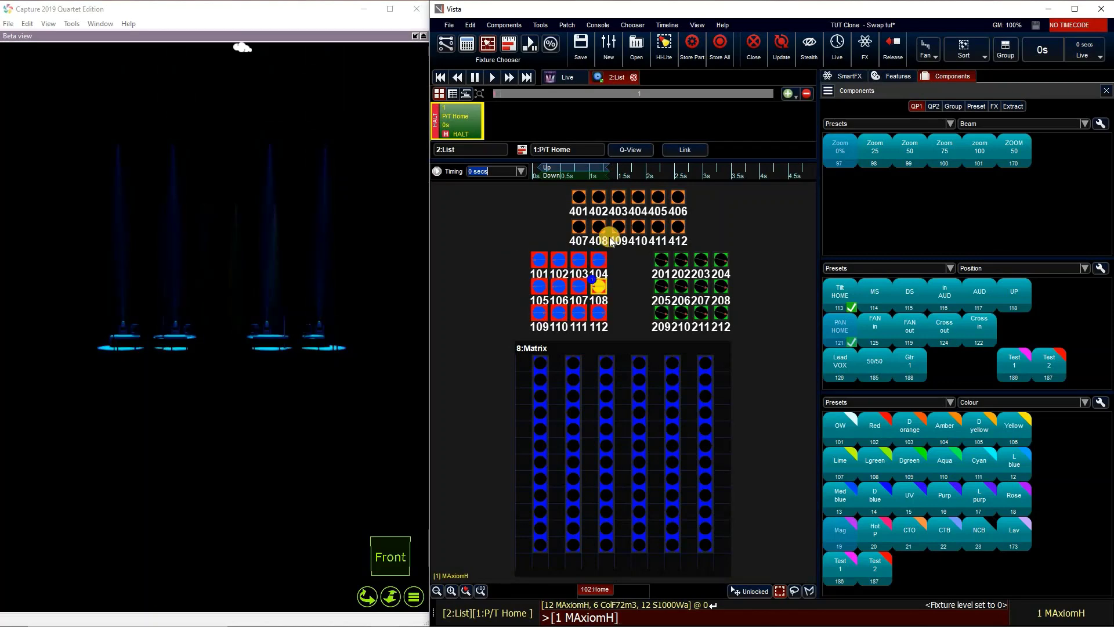
Select fixtures 201 to 212 row by row, step through them individually to check their home position, and clear the selection.
{"action": "left_click_drag", "start_coordinate": [636, 252], "coordinate": [749, 267]}
{"action": "left_click_drag", "start_coordinate": [634, 277], "coordinate": [763, 299]}
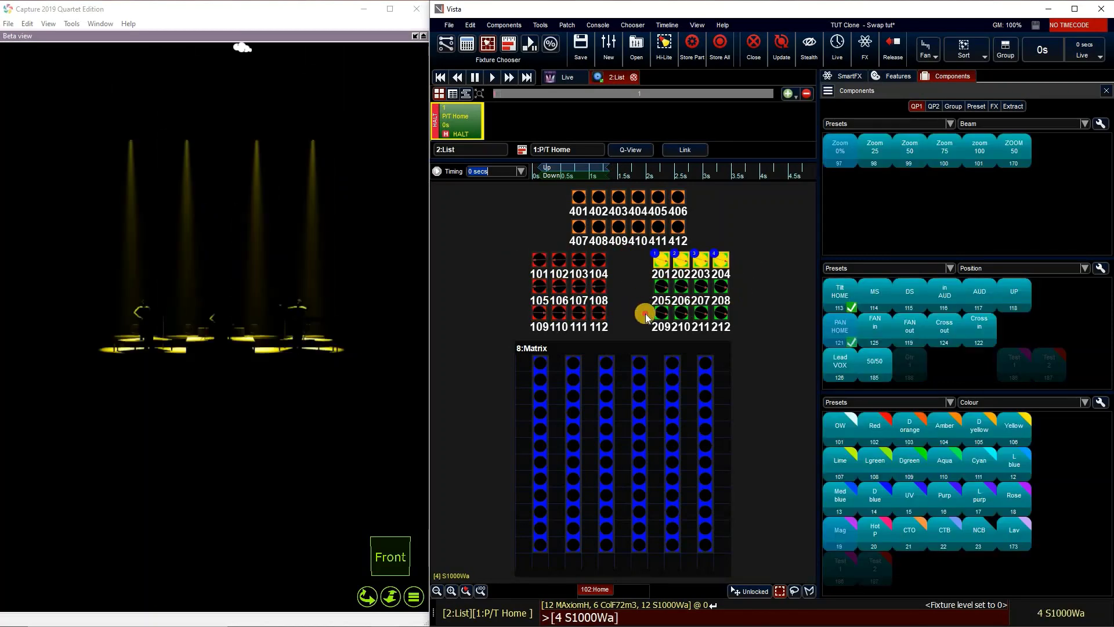
{"action": "left_click_drag", "start_coordinate": [643, 312], "coordinate": [765, 325]}
{"action": "key", "text": "Right"}
{"action": "key", "text": "Right"}
{"action": "key", "text": "Right"}
{"action": "key", "text": "Right"}
{"action": "key", "text": "Right"}
{"action": "key", "text": "Right"}
{"action": "key", "text": "Right"}
{"action": "key", "text": "Right"}
{"action": "key", "text": "Right"}
{"action": "key", "text": "Right"}
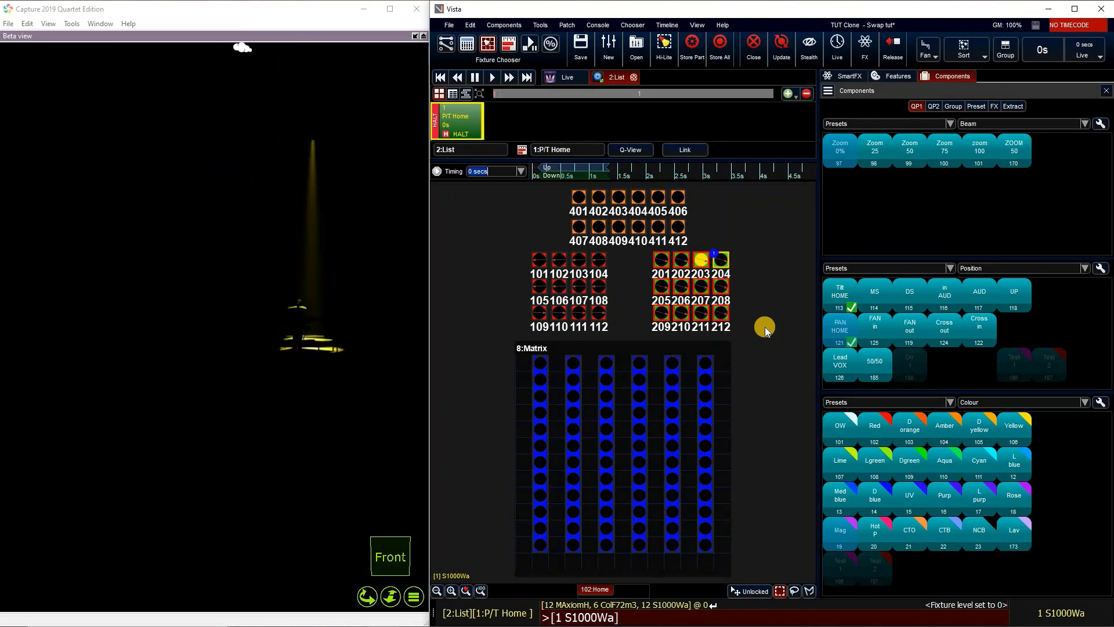
{"action": "key", "text": "Right"}
{"action": "key", "text": "Right"}
{"action": "key", "text": "Right"}
{"action": "key", "text": "Right"}
{"action": "left_click", "coordinate": [513, 236]}
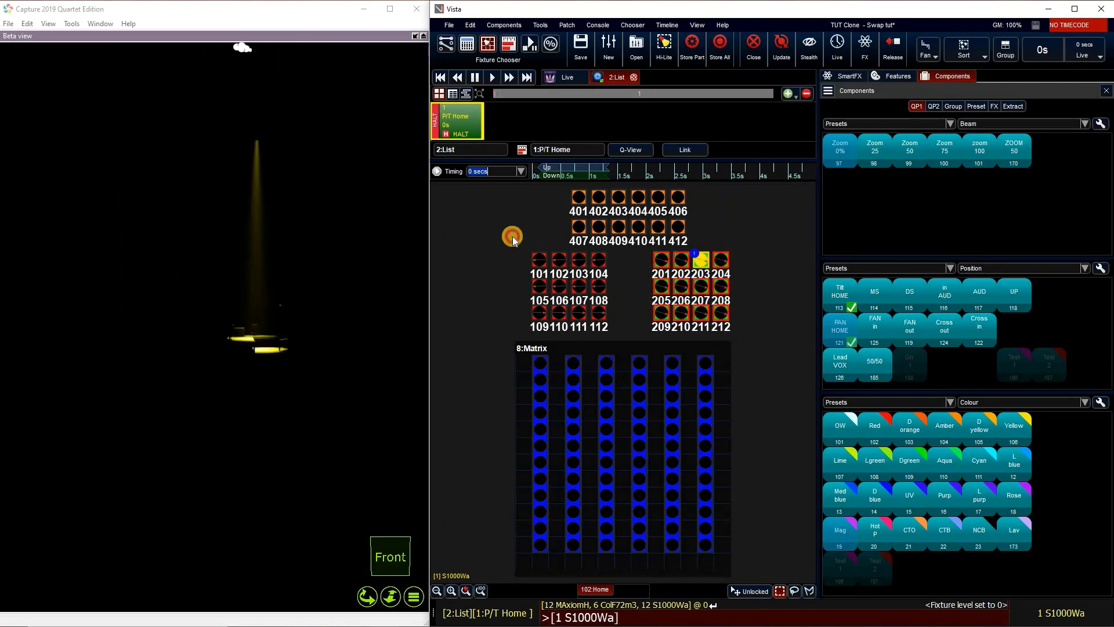
Add a second cue named MS and apply the MS position preset to fixtures 101 to 112 and 201 to 212.
{"action": "left_click", "coordinate": [788, 94]}
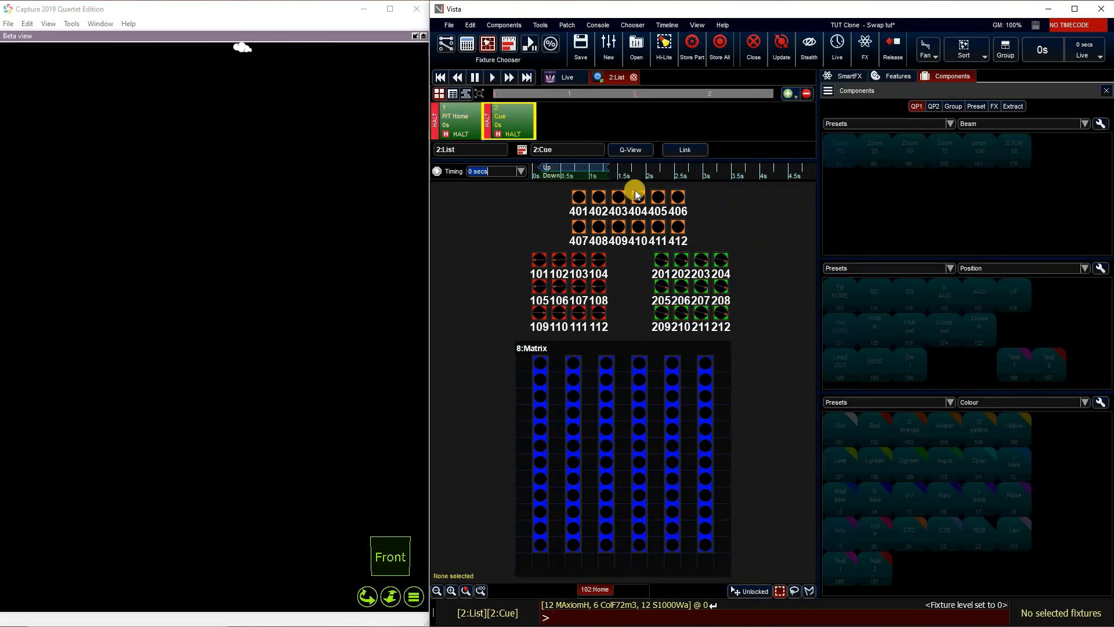
{"action": "double_click", "coordinate": [505, 118]}
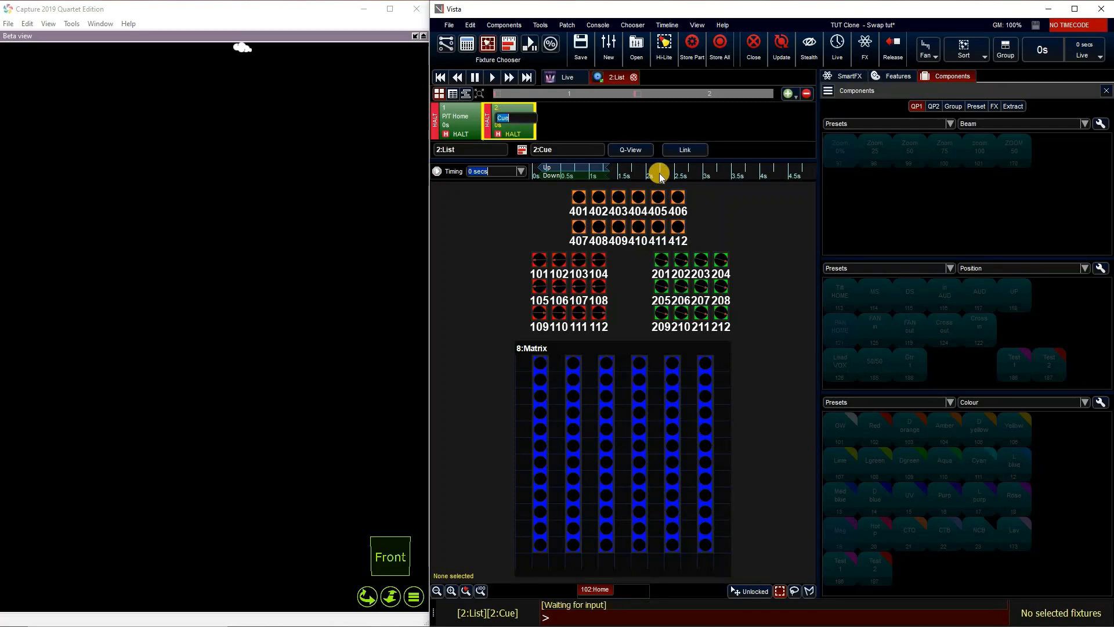
{"action": "type", "text": "MS"}
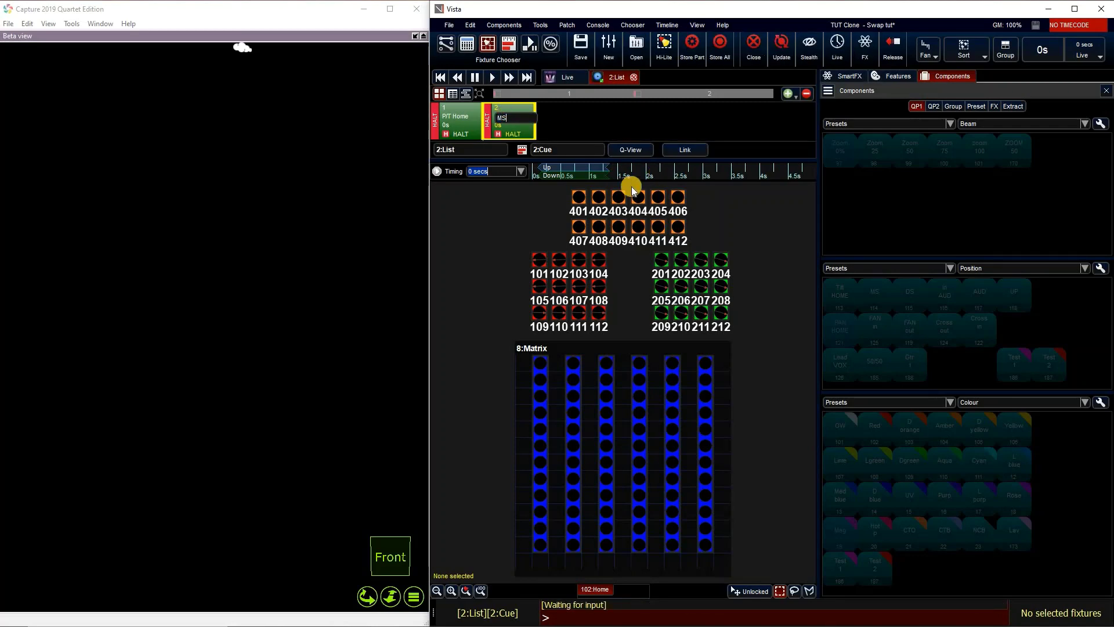
{"action": "key", "text": "Return"}
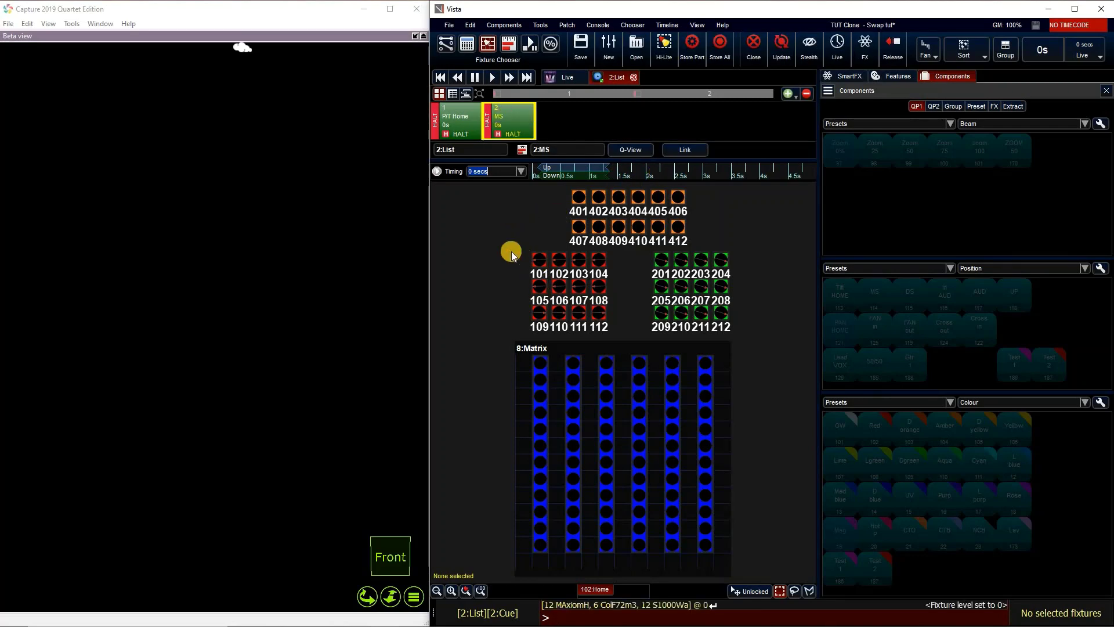
{"action": "left_click_drag", "start_coordinate": [511, 251], "coordinate": [752, 355]}
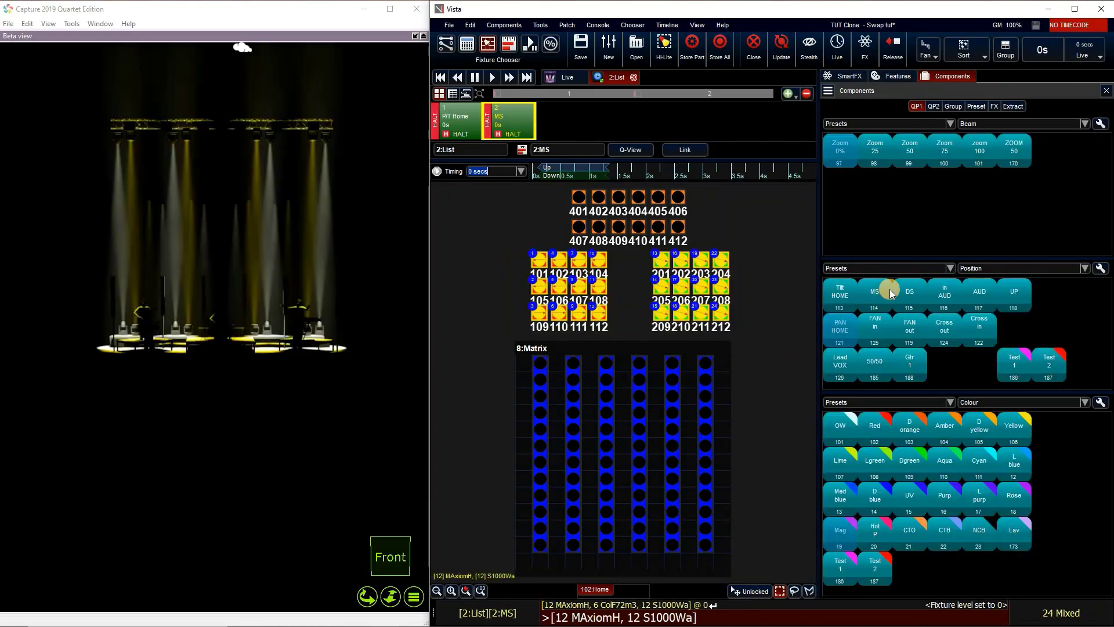
{"action": "left_click", "coordinate": [881, 291]}
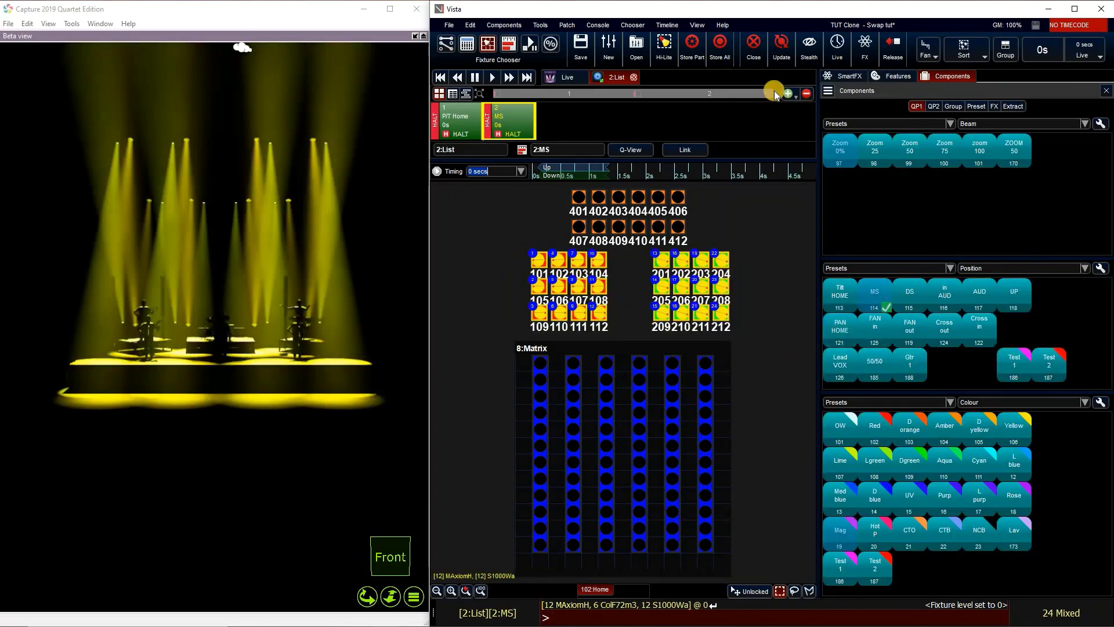
Add a third cue named DS and apply the DS position preset to the selected fixtures.
{"action": "left_click", "coordinate": [554, 118]}
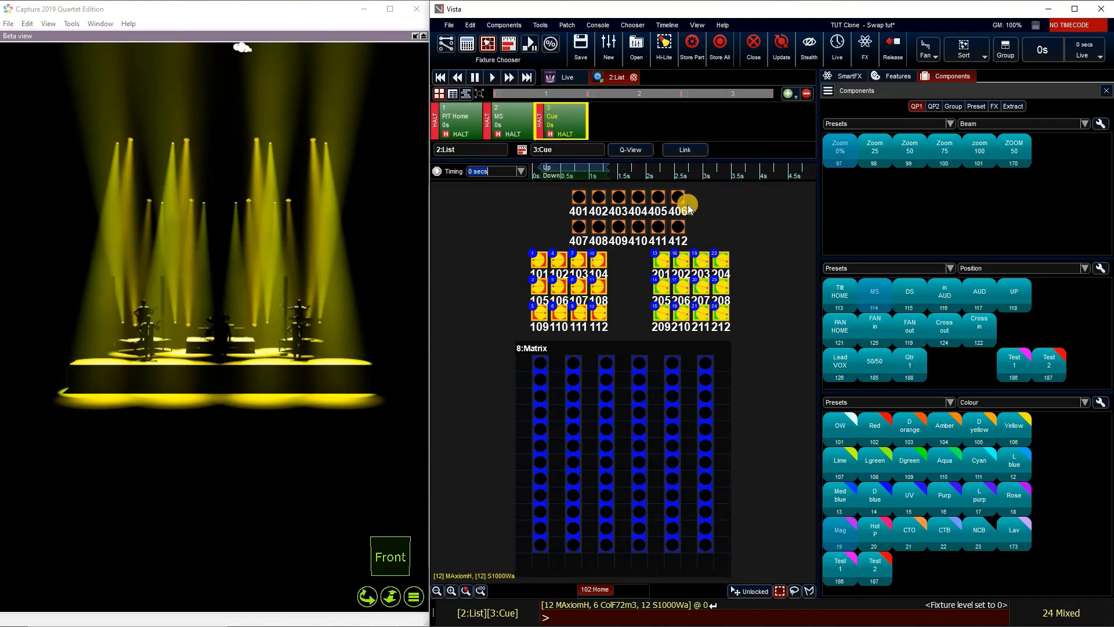
{"action": "key", "text": "shift"}
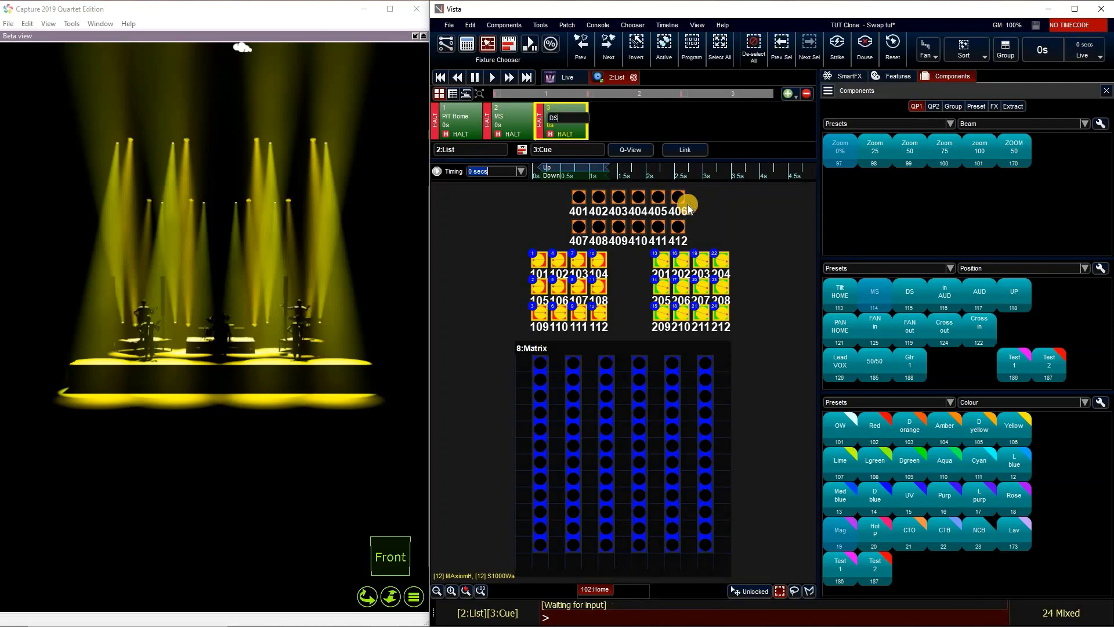
{"action": "key", "text": "Return"}
{"action": "left_click", "coordinate": [912, 294]}
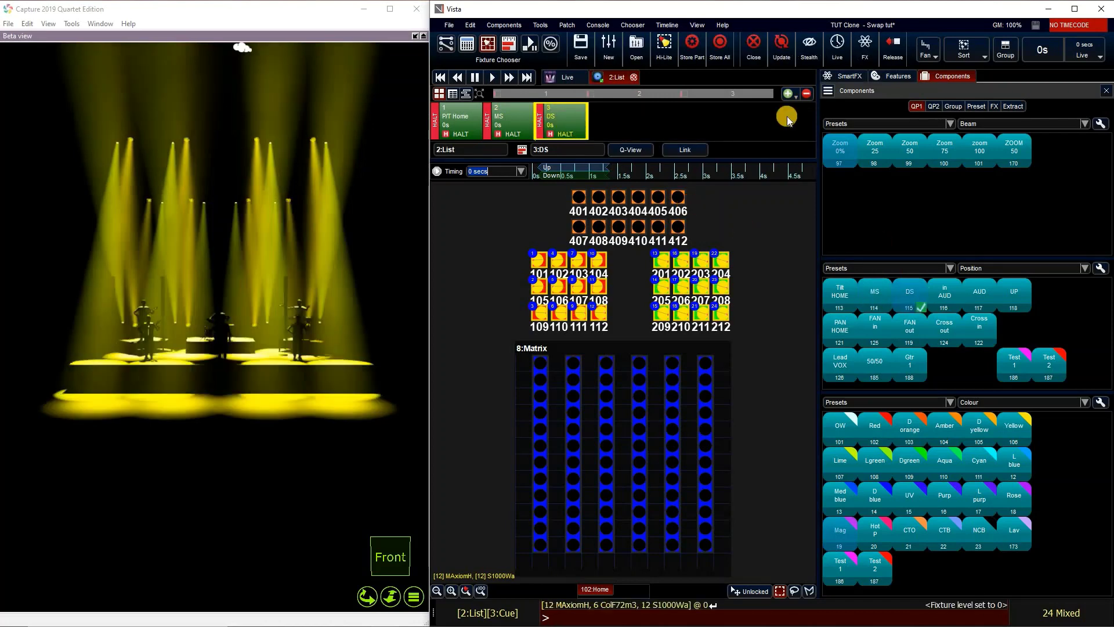
Add a fourth cue named In AUD and apply the in AUD position preset to the selected fixtures.
{"action": "left_click", "coordinate": [790, 96]}
{"action": "left_click", "coordinate": [595, 109]}
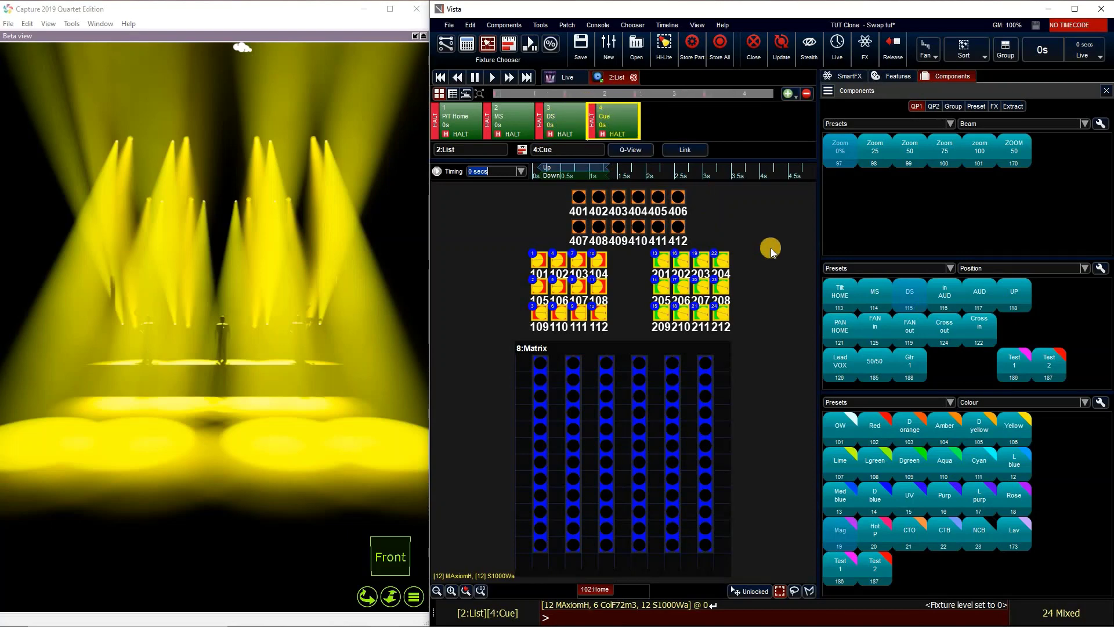
{"action": "key", "text": "F2"}
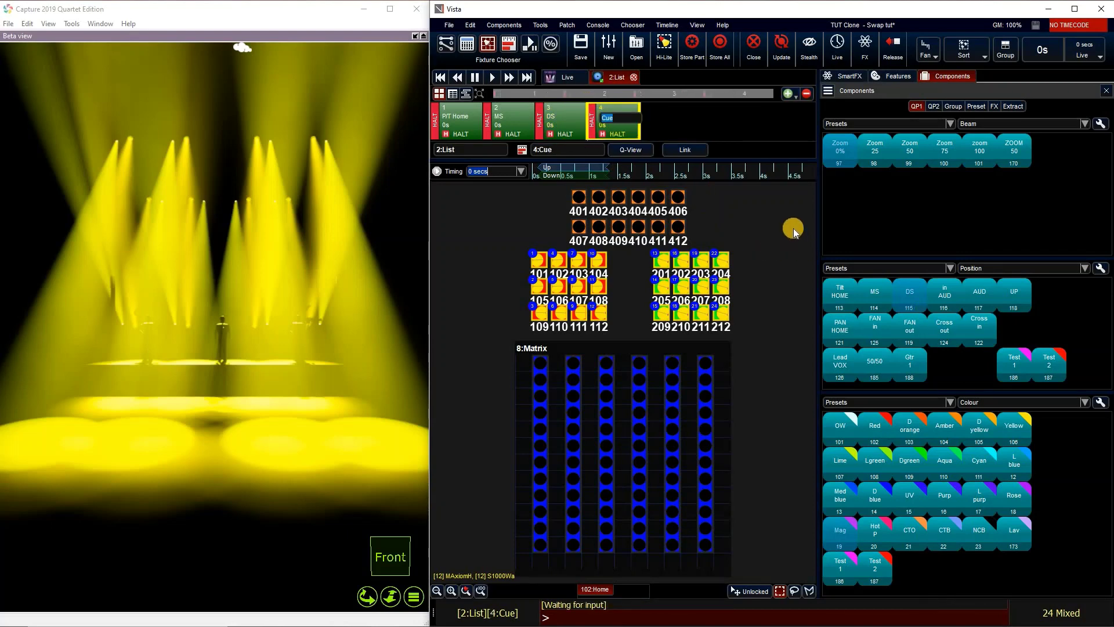
{"action": "type", "text": "In"}
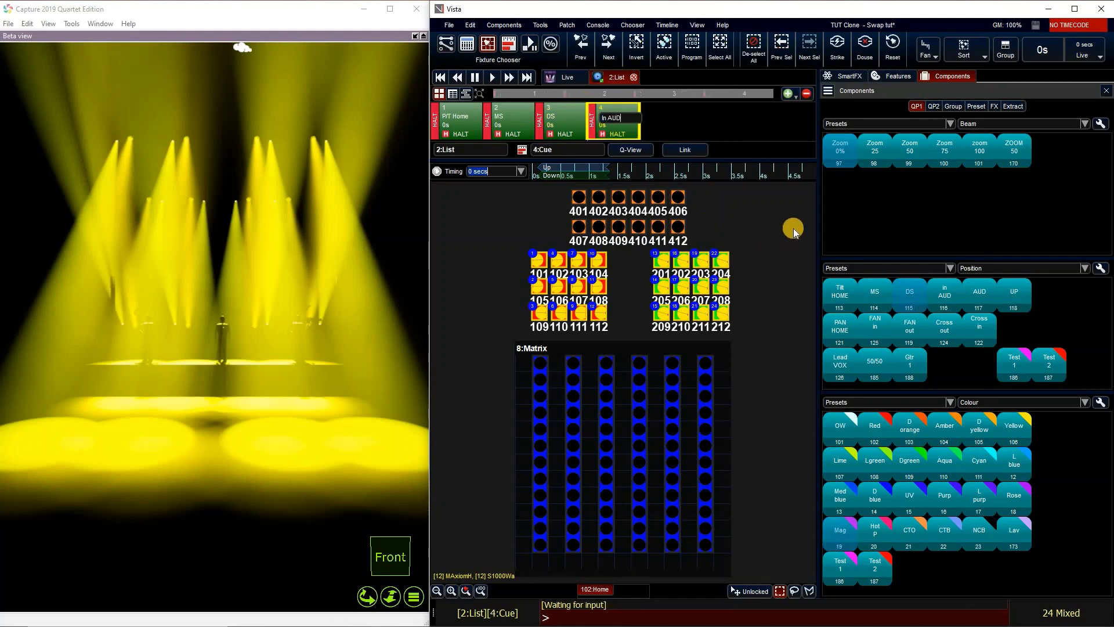
{"action": "type", "text": " AUD"}
{"action": "key", "text": "Return"}
{"action": "left_click", "coordinate": [946, 291]}
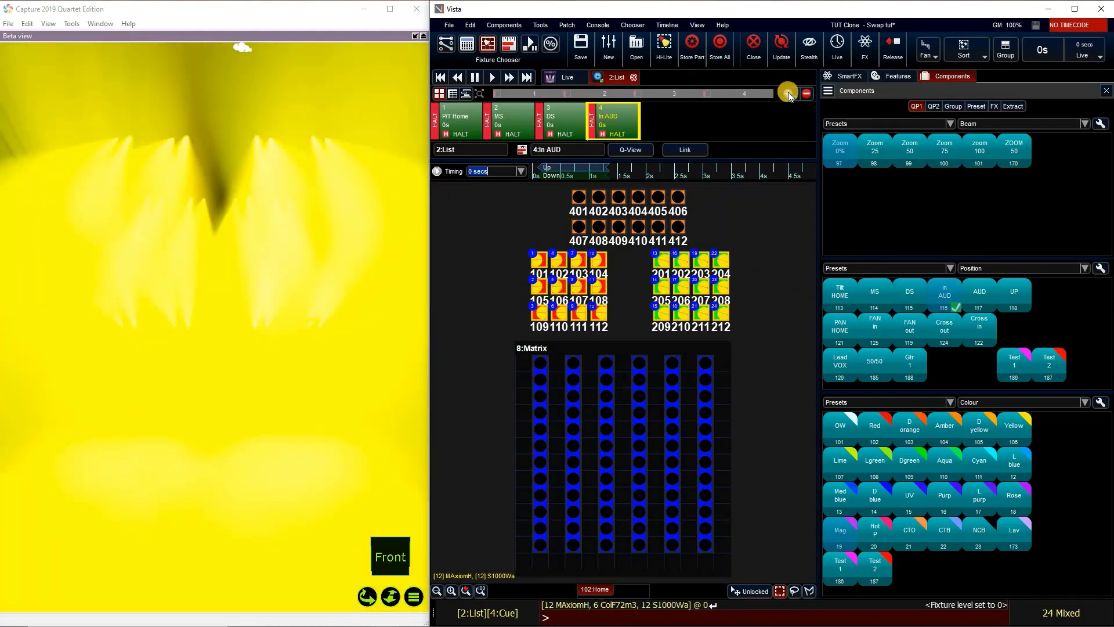
Add a fifth cue named AUD and apply the AUD position preset to the selected fixtures.
{"action": "left_click", "coordinate": [789, 94]}
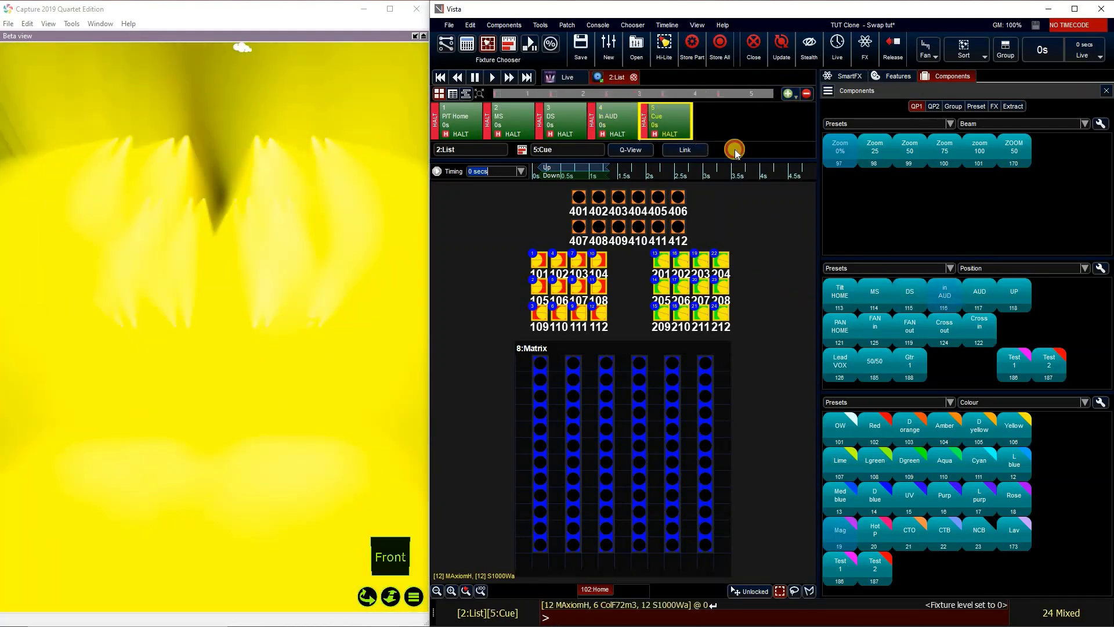
{"action": "key", "text": "shift"}
{"action": "type", "text": "A"}
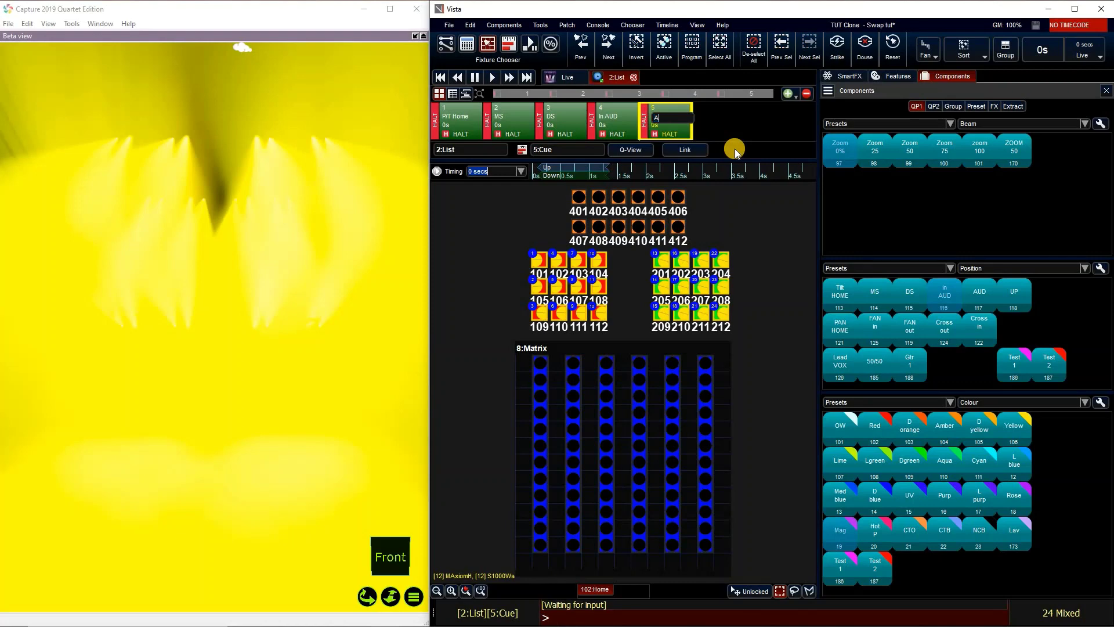
{"action": "type", "text": "UD"}
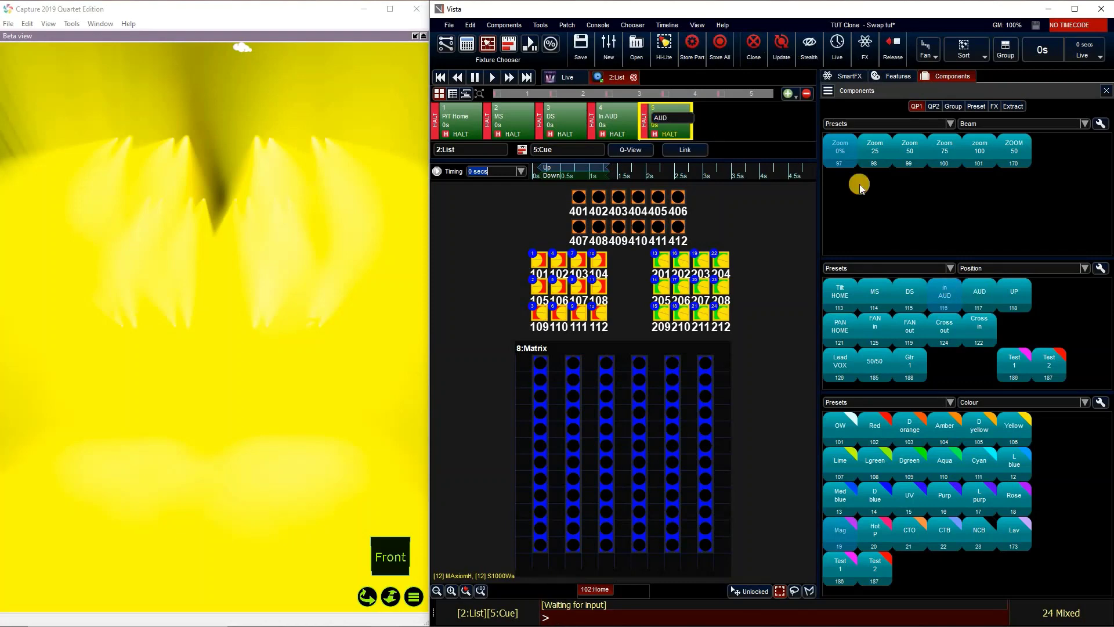
Add a sixth cue named UP and apply the UP position preset to the selected fixtures.
{"action": "left_click", "coordinate": [787, 94]}
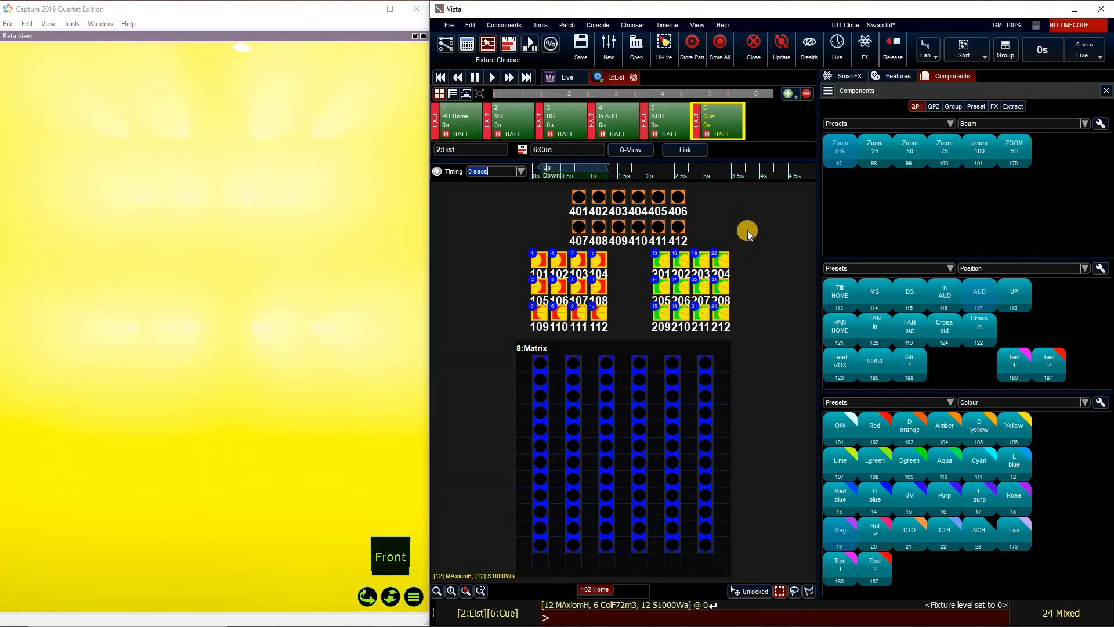
{"action": "type", "text": "UP"}
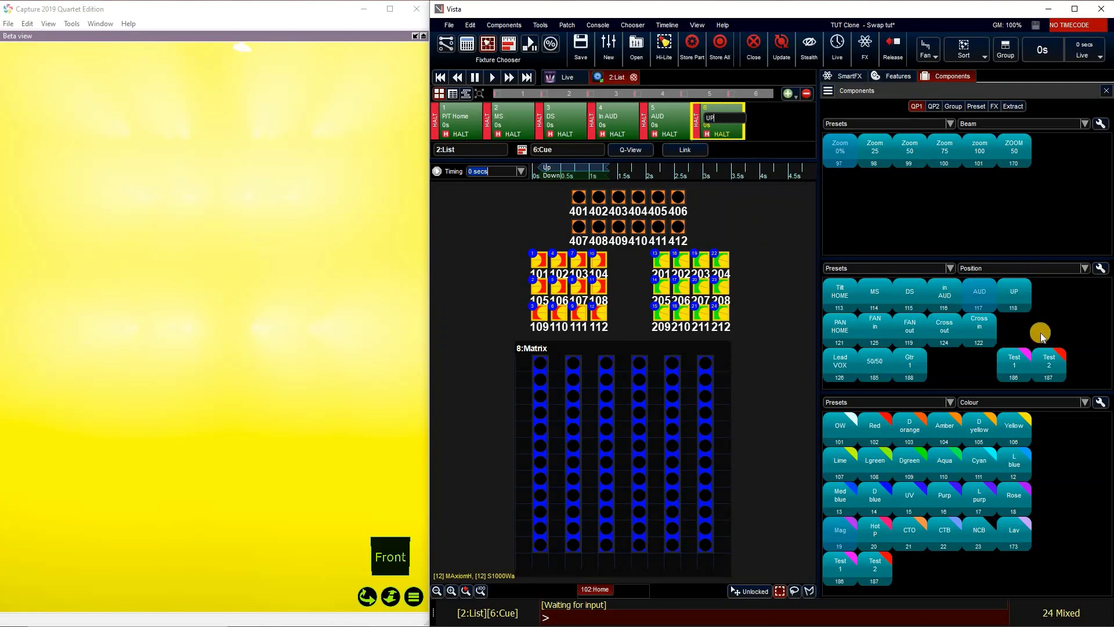
{"action": "left_click", "coordinate": [1021, 298]}
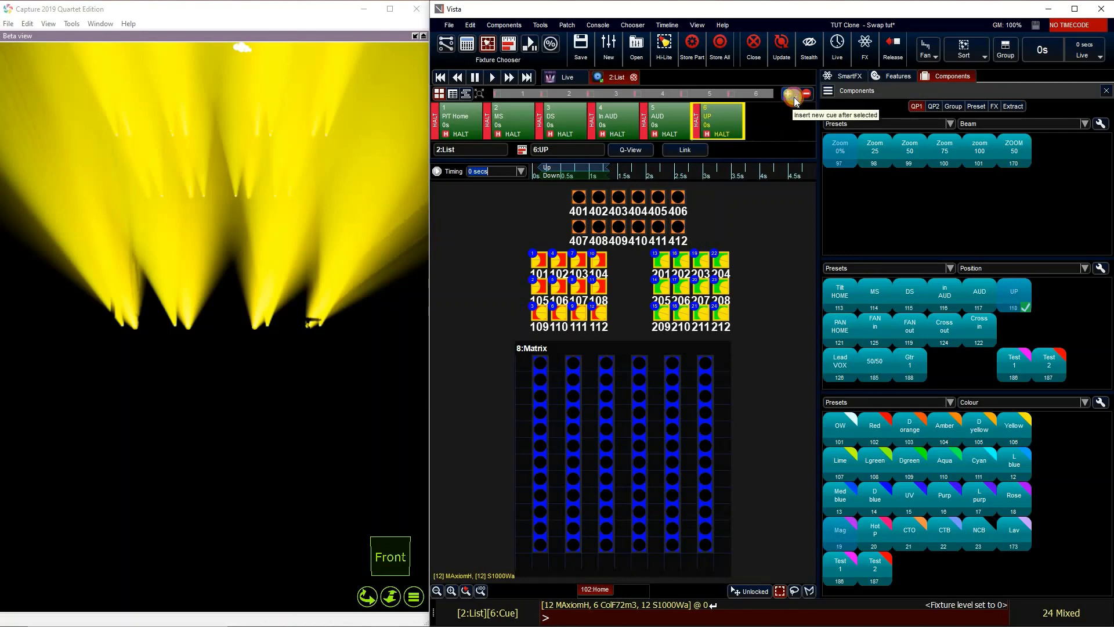
Add a seventh cue named Fan in and apply the DS position preset followed by the FAN in preset to the selected fixtures.
{"action": "left_click", "coordinate": [790, 97]}
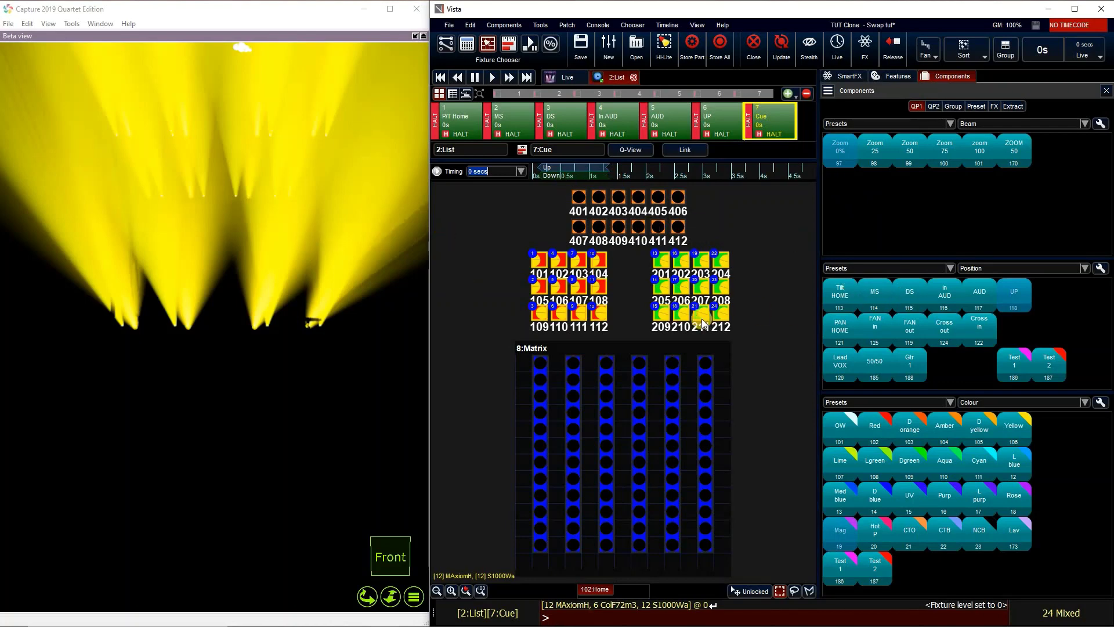
{"action": "left_click", "coordinate": [911, 297]}
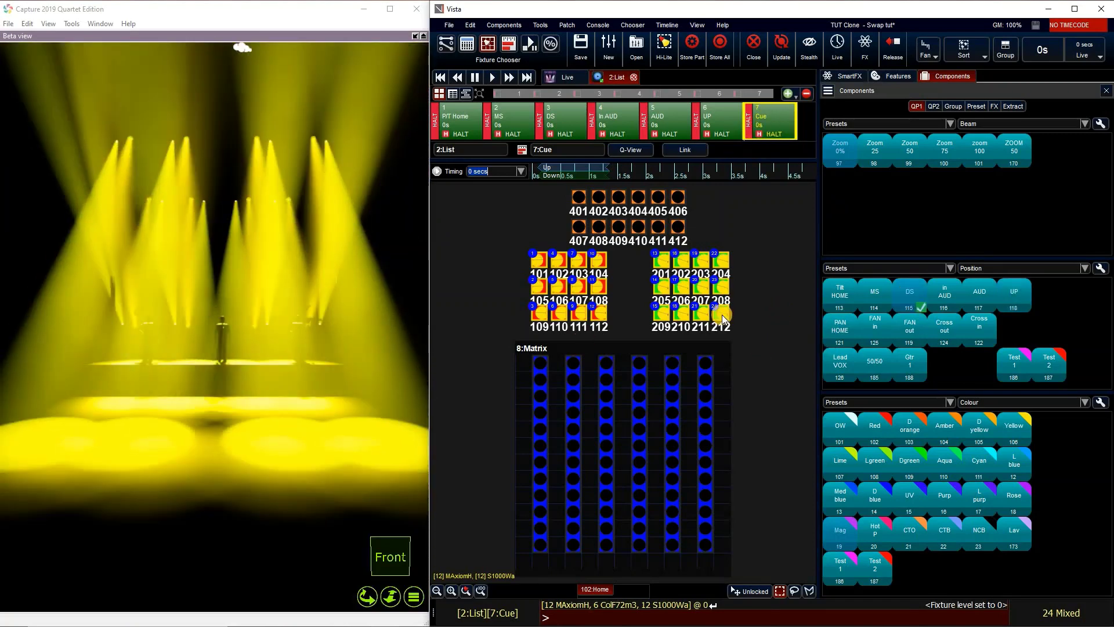
{"action": "key", "text": "F2"}
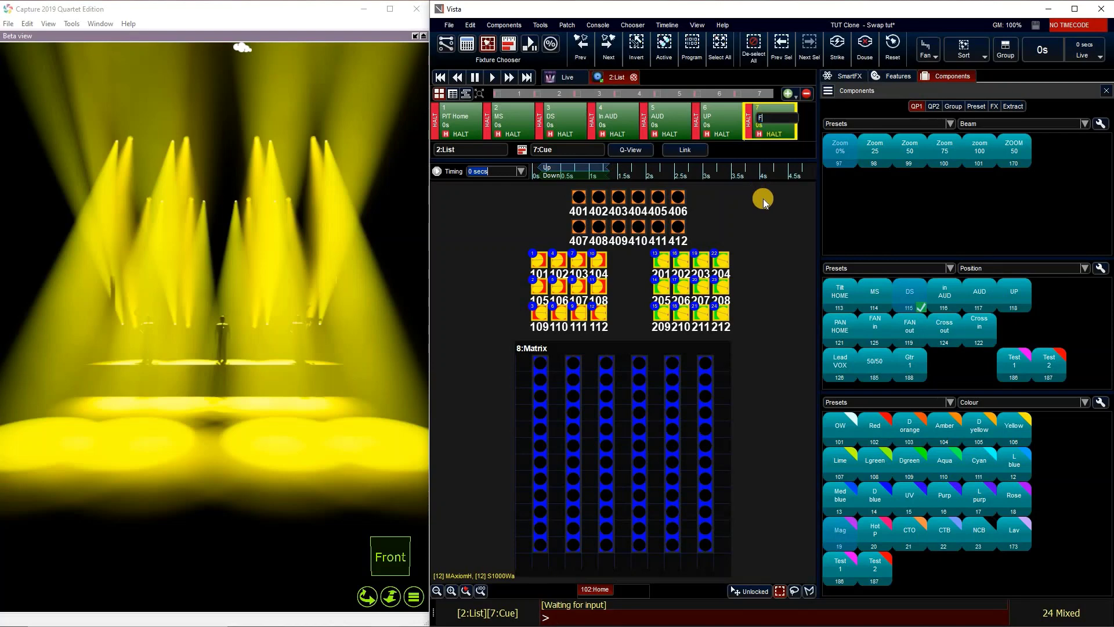
{"action": "type", "text": "Fan in"}
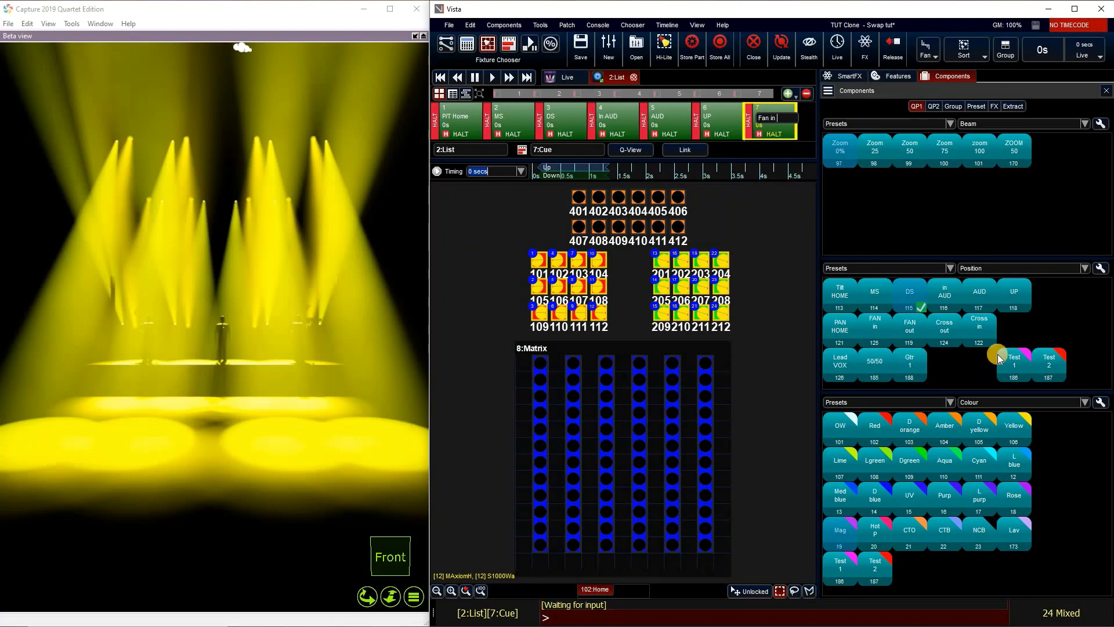
{"action": "left_click", "coordinate": [874, 329]}
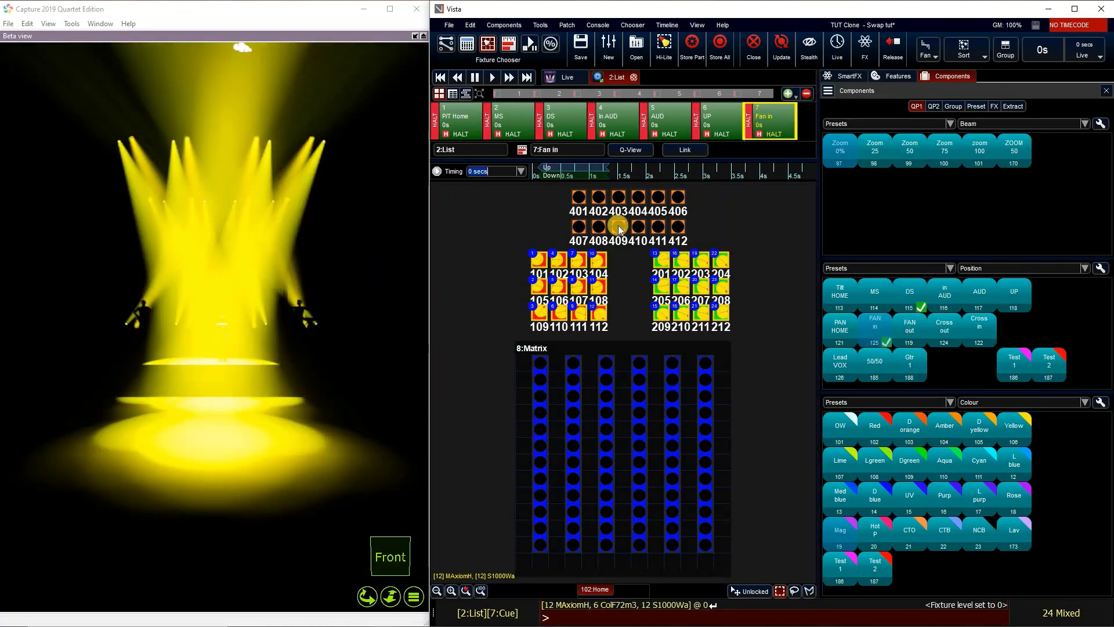
Add an eighth cue named Fan out and apply the FAN out position preset to the selected fixtures.
{"action": "left_click", "coordinate": [786, 93]}
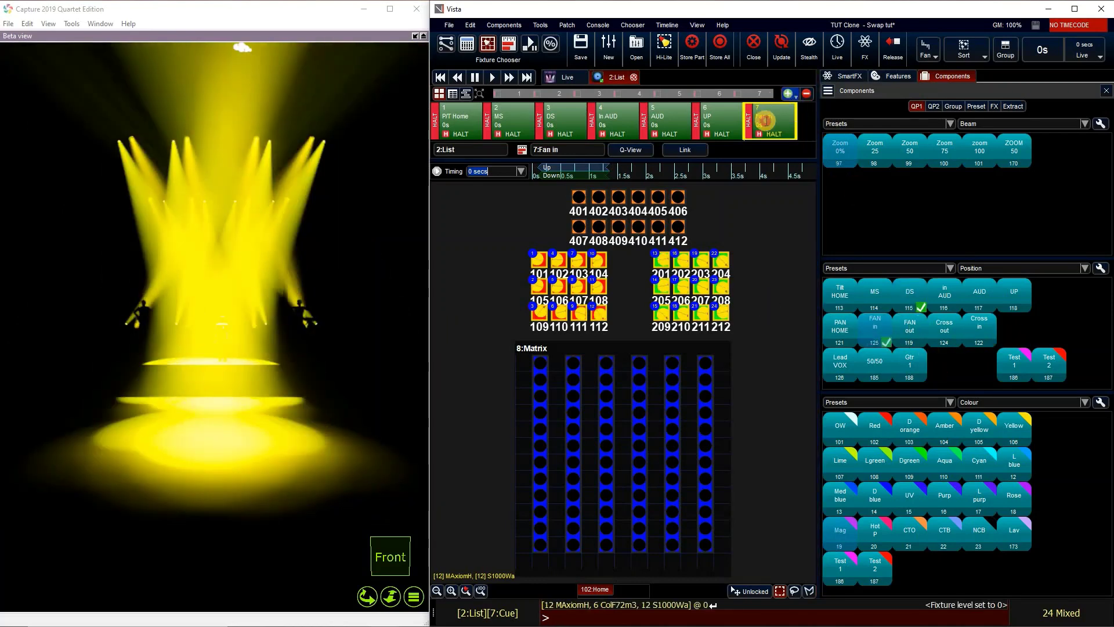
{"action": "double_click", "coordinate": [766, 120]}
{"action": "type", "text": "F"}
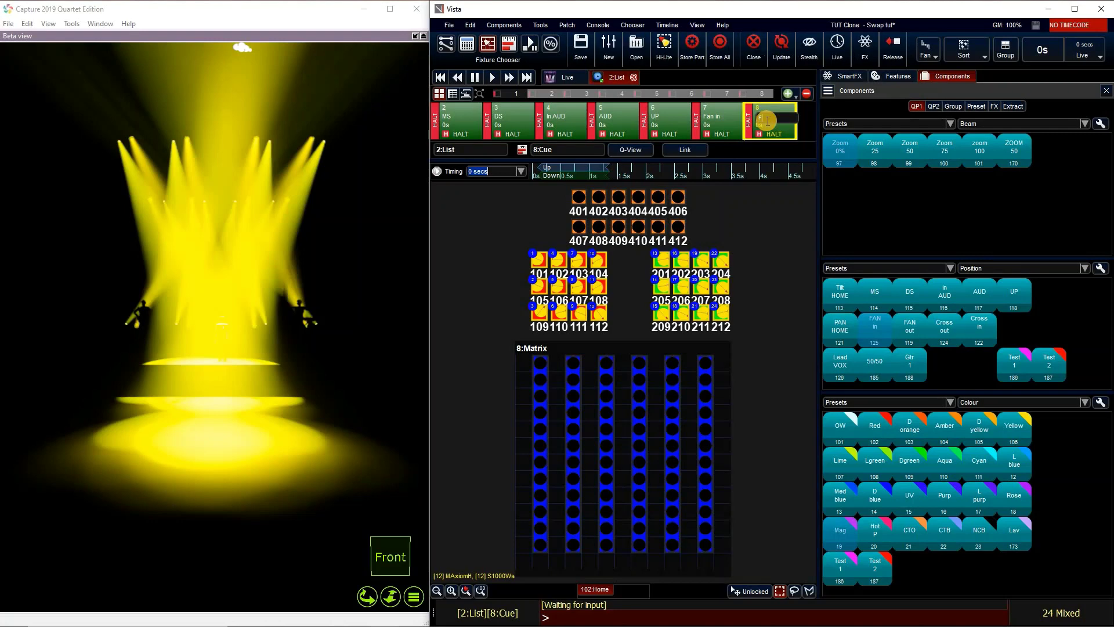
{"action": "type", "text": "Fan out"}
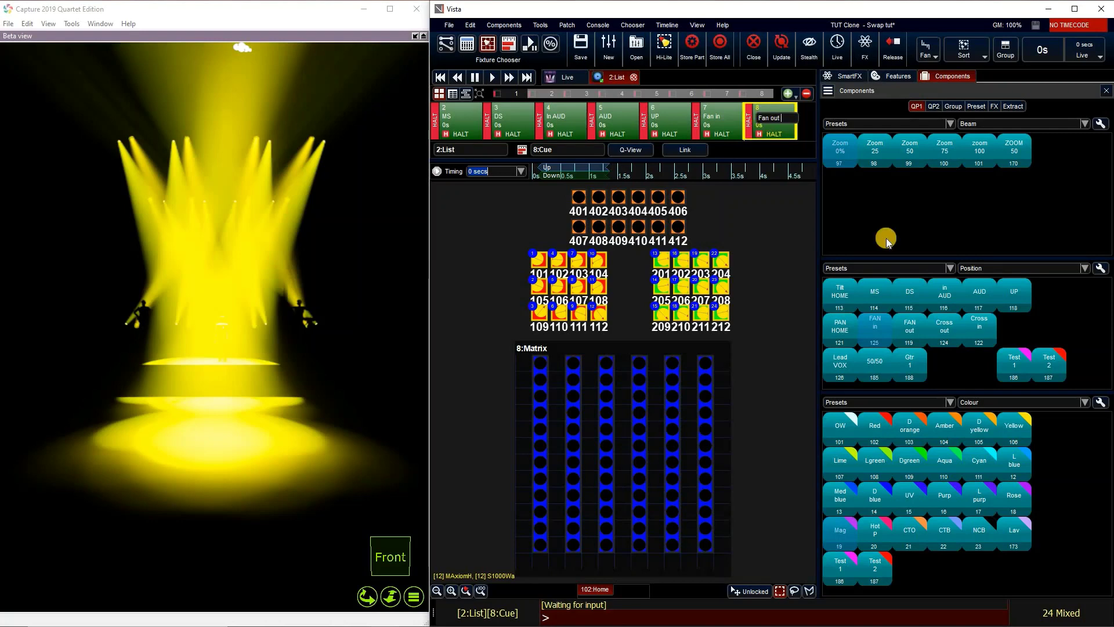
{"action": "left_click", "coordinate": [914, 328]}
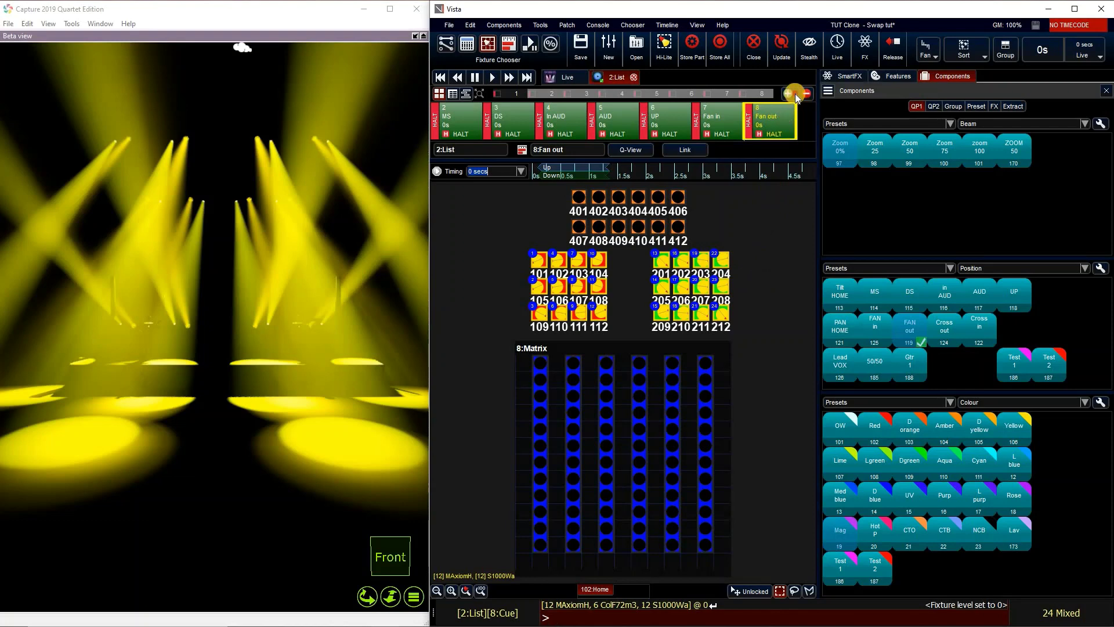
Add a ninth cue named Cros out and apply the Cross out position preset to the selected fixtures.
{"action": "key", "text": "Insert"}
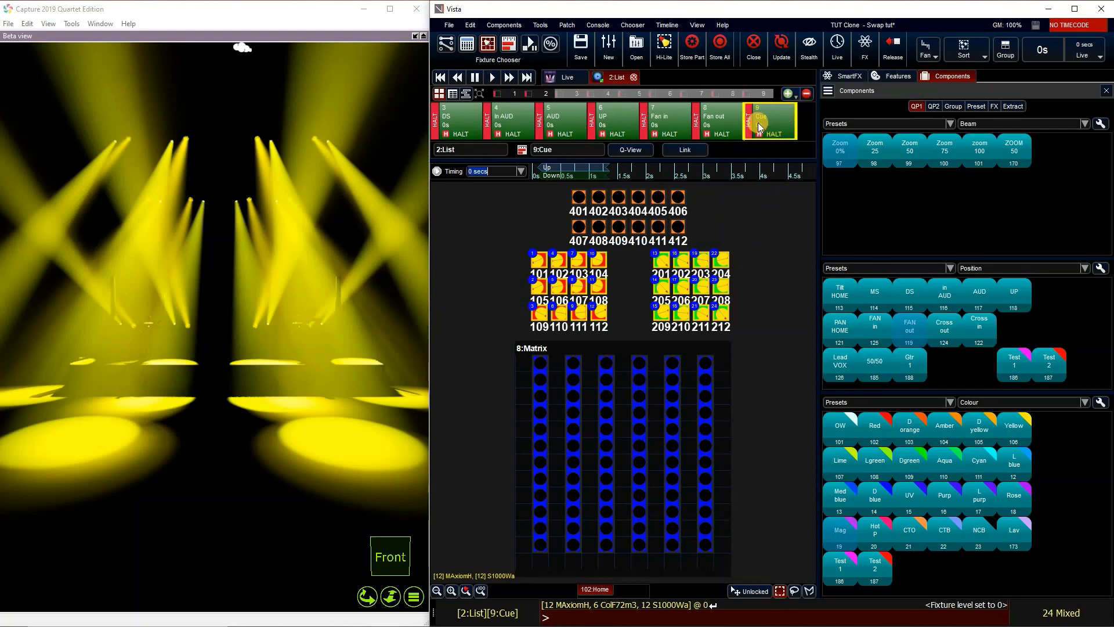
{"action": "type", "text": "Cro"}
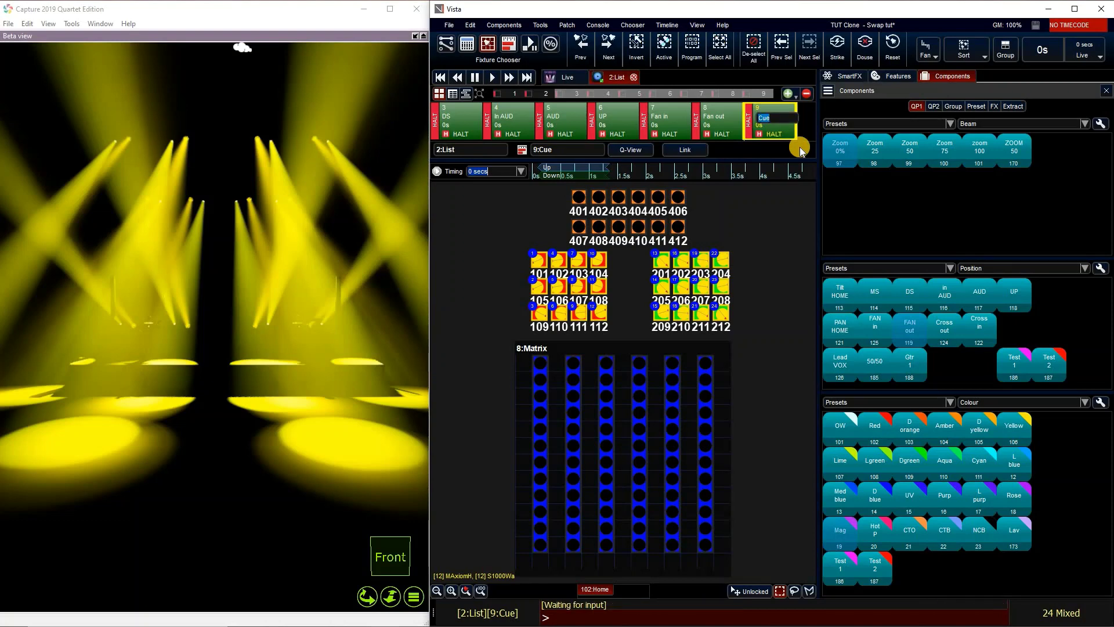
{"action": "type", "text": "s out"}
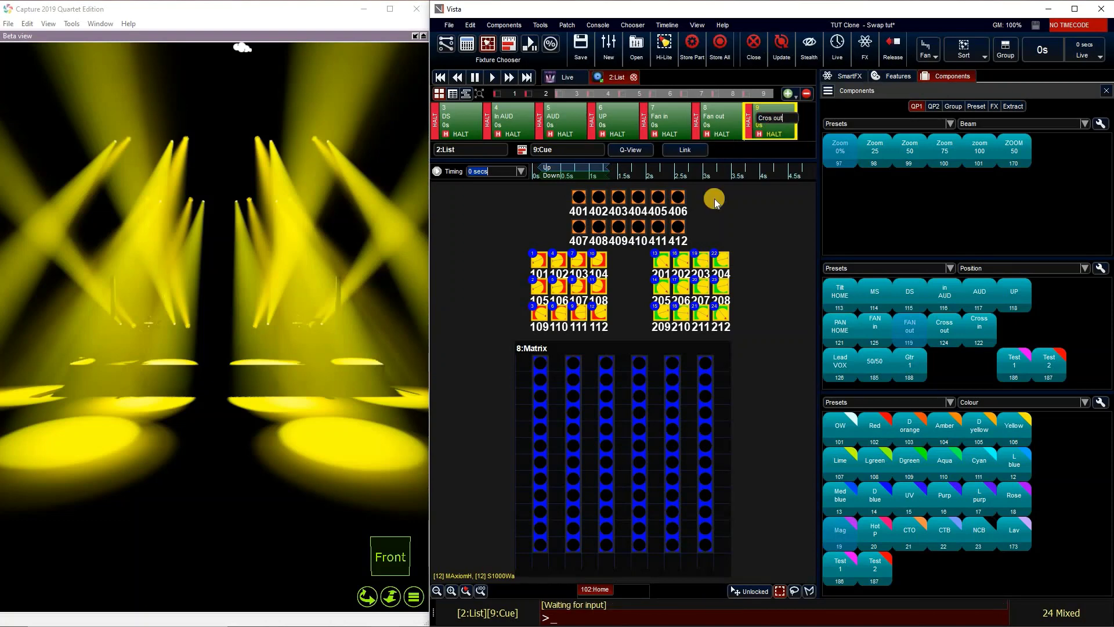
{"action": "left_click", "coordinate": [940, 348]}
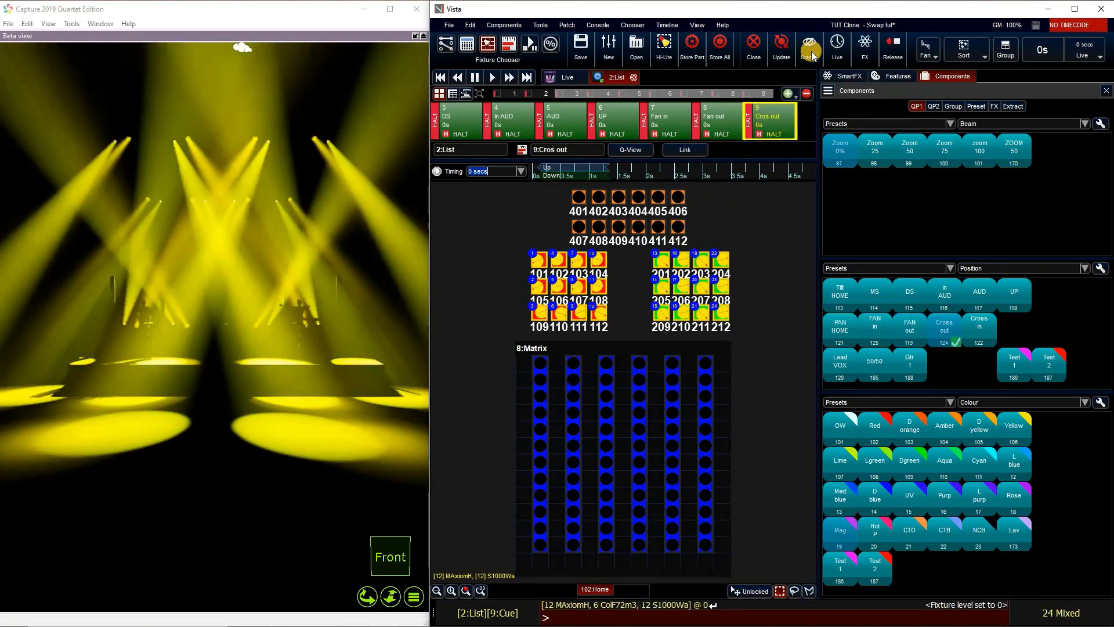
Add a tenth cue named Cross in and apply the Cross in position preset to the selected fixtures.
{"action": "left_click", "coordinate": [786, 93]}
{"action": "left_click", "coordinate": [766, 117]}
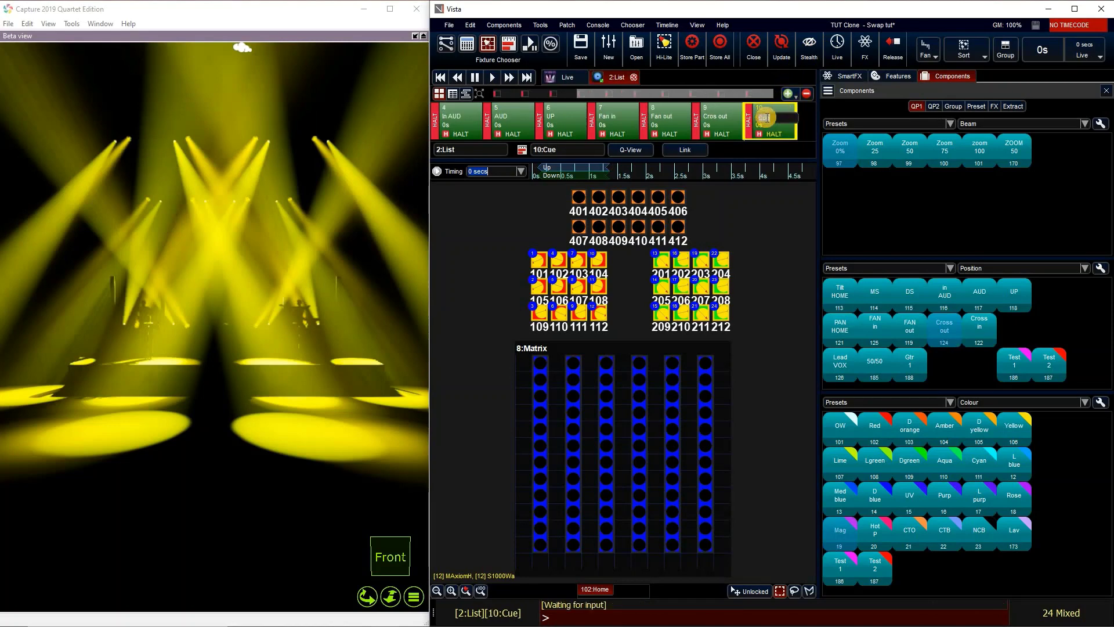
{"action": "type", "text": "Cross in"}
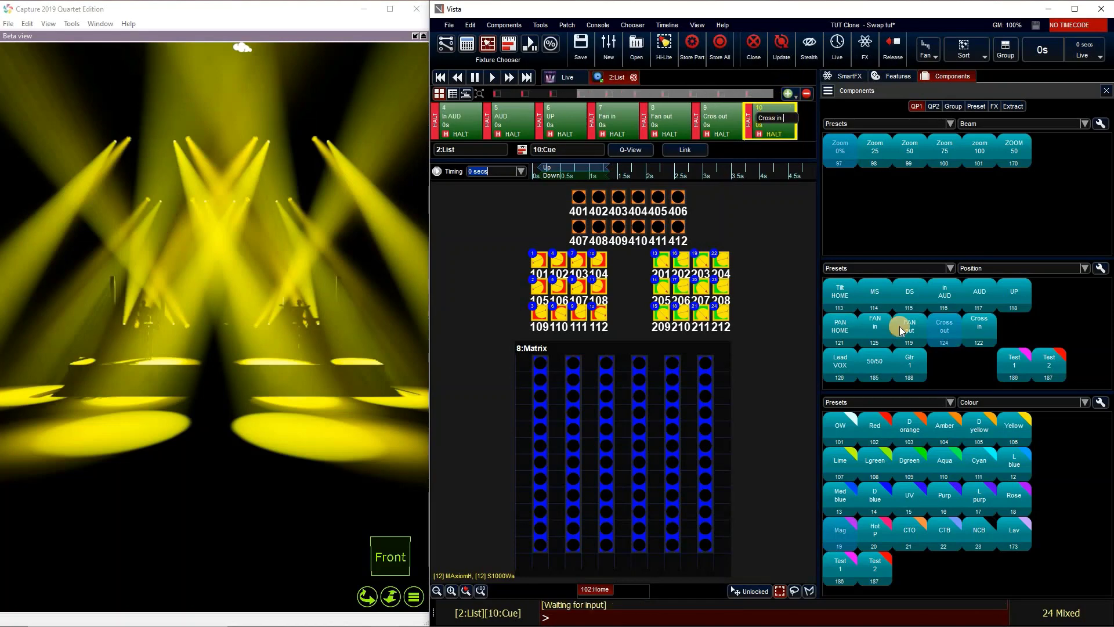
{"action": "left_click", "coordinate": [983, 332]}
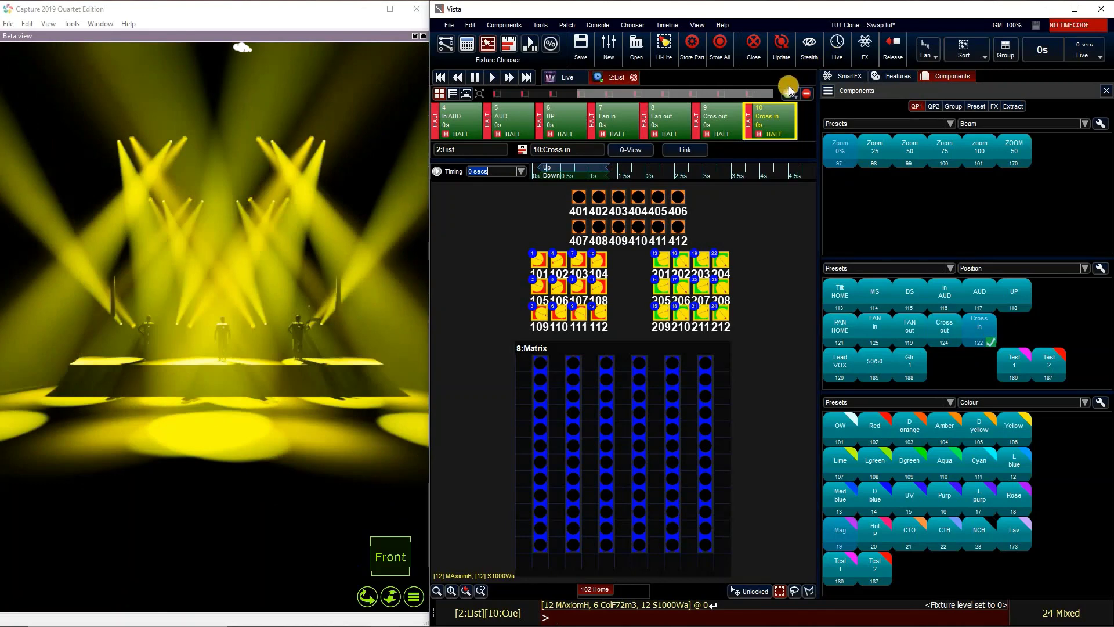
Add an eleventh cue, apply the Lead VOX position preset to the selected fixtures, and name the cue Lead VOX.
{"action": "left_click", "coordinate": [804, 110]}
{"action": "left_click", "coordinate": [840, 365]}
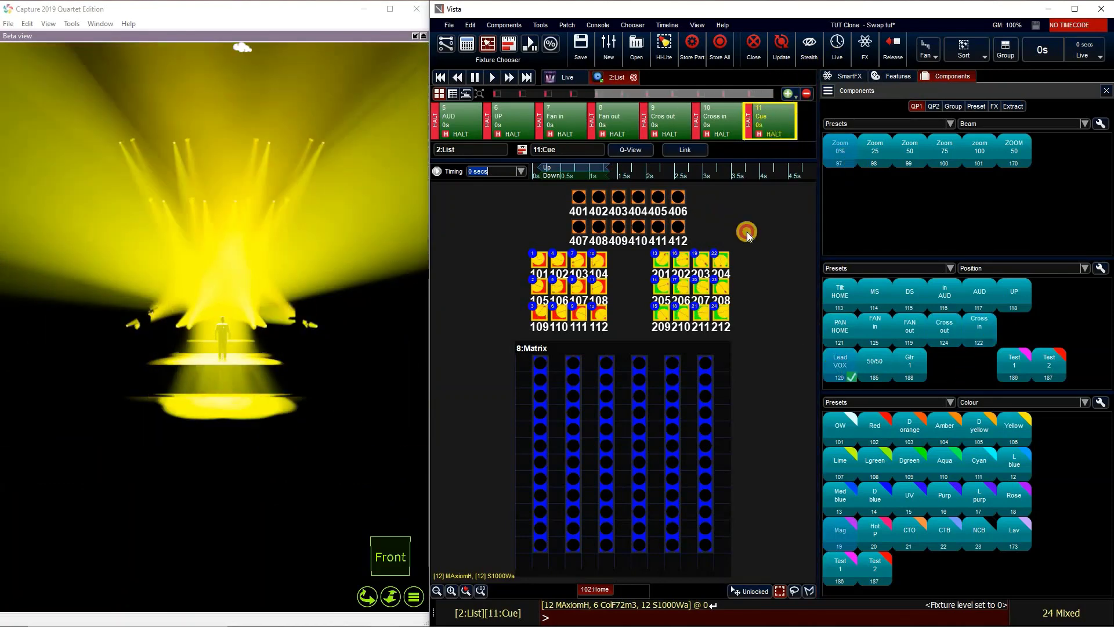
{"action": "key", "text": "F2"}
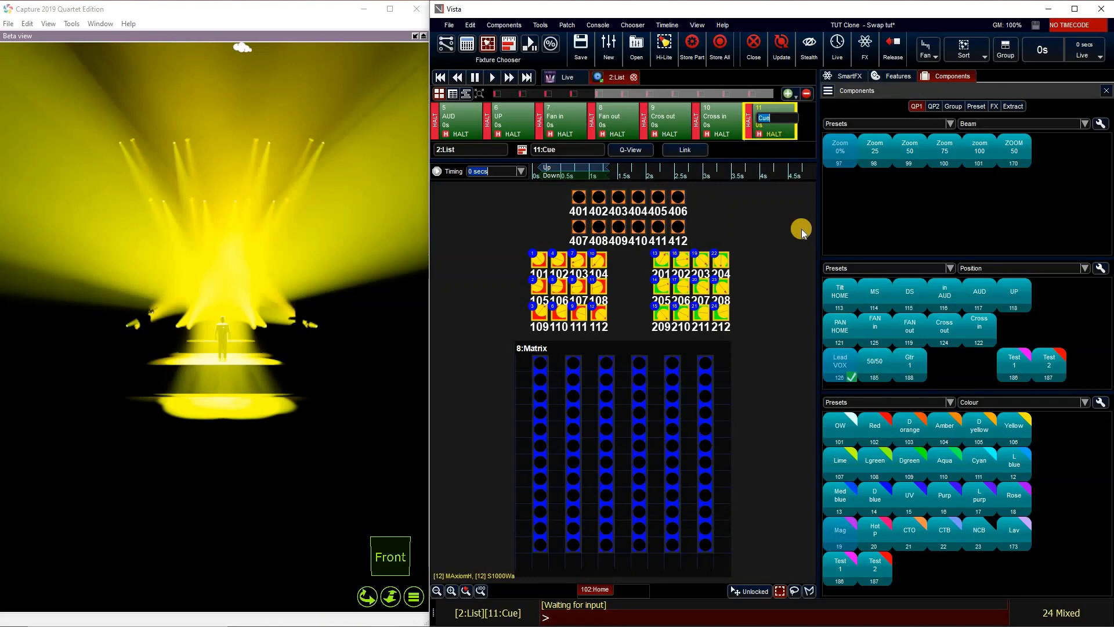
{"action": "type", "text": "Le"}
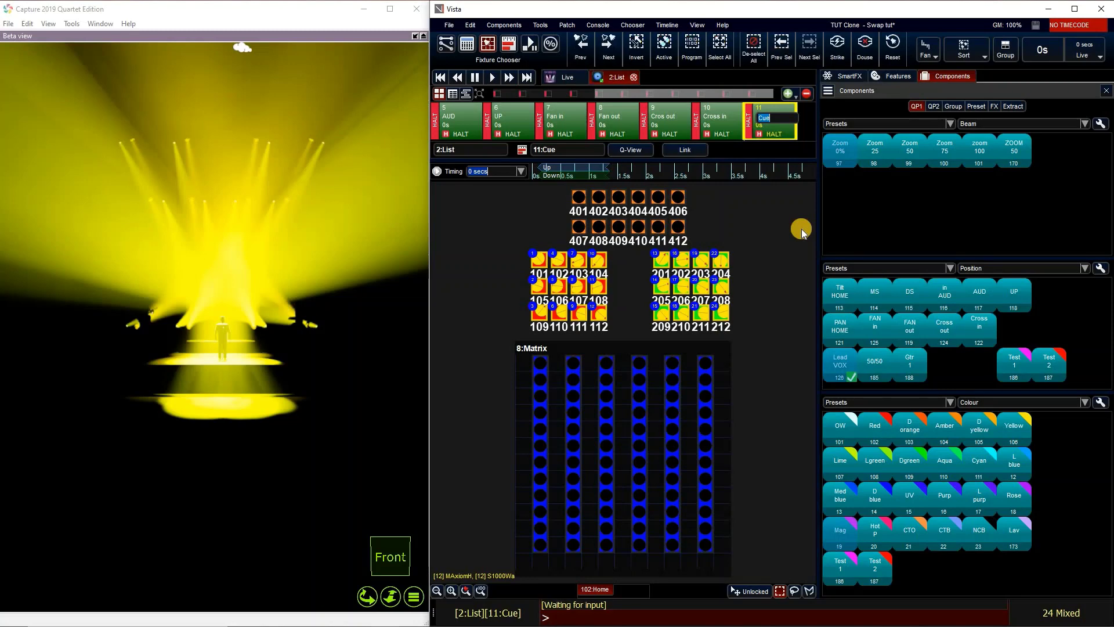
{"action": "type", "text": "ad VOX"}
Add a twelfth cue named 50/50 and apply the 50/50 position preset to fixtures 101 to 112 and 201 to 212.
{"action": "left_click", "coordinate": [789, 94]}
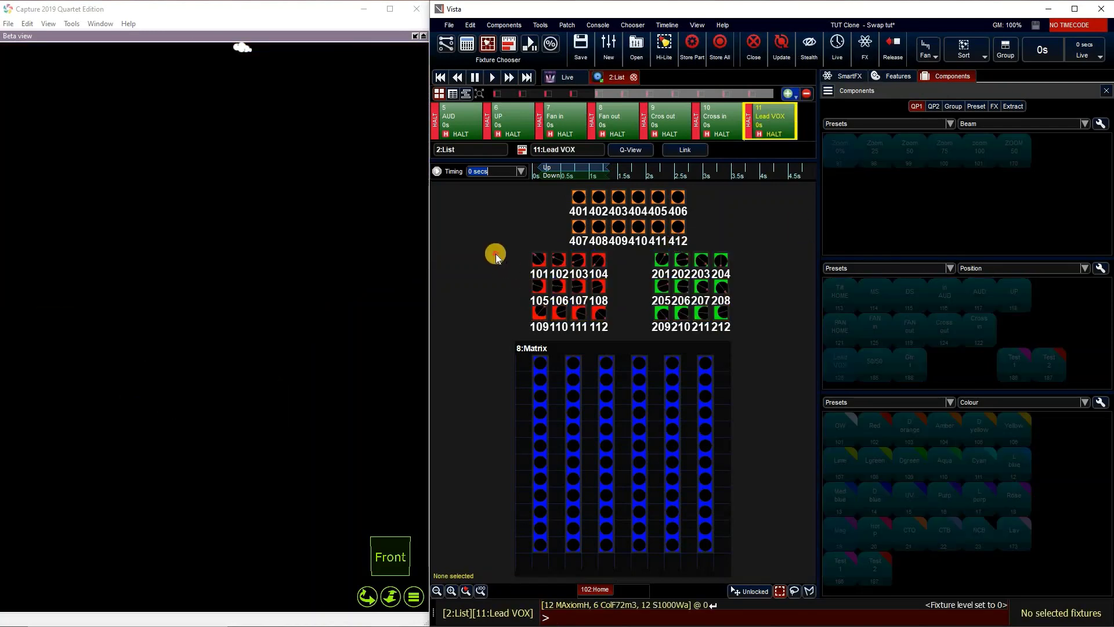
{"action": "left_click_drag", "start_coordinate": [769, 324], "coordinate": [777, 332]}
{"action": "left_click", "coordinate": [885, 369]}
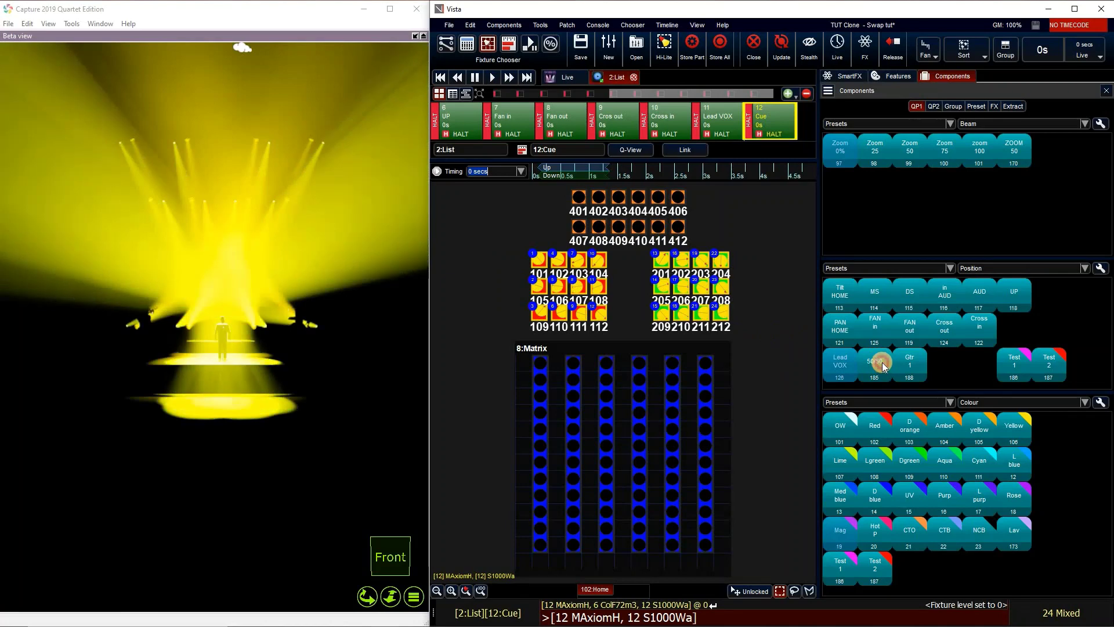
{"action": "key", "text": "F2"}
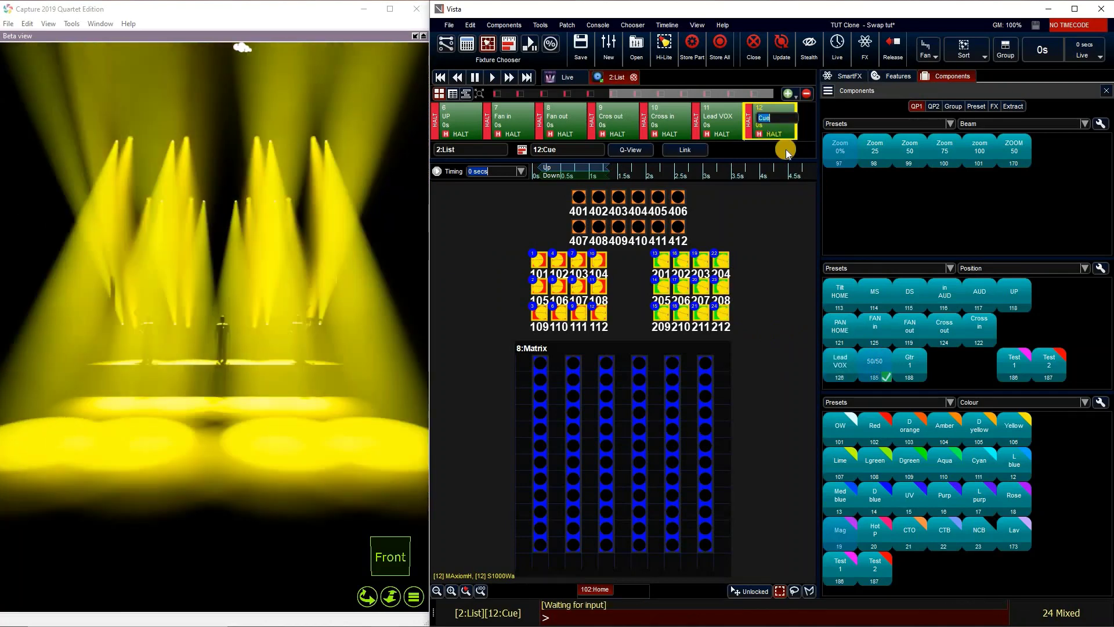
{"action": "type", "text": "50/50"}
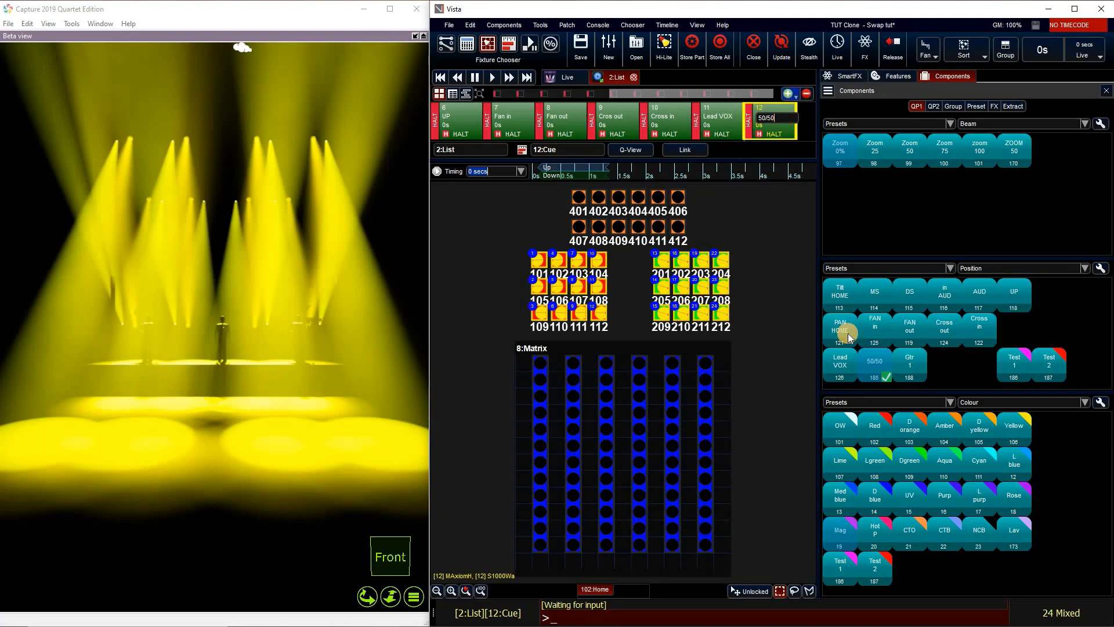
{"action": "key", "text": "Return"}
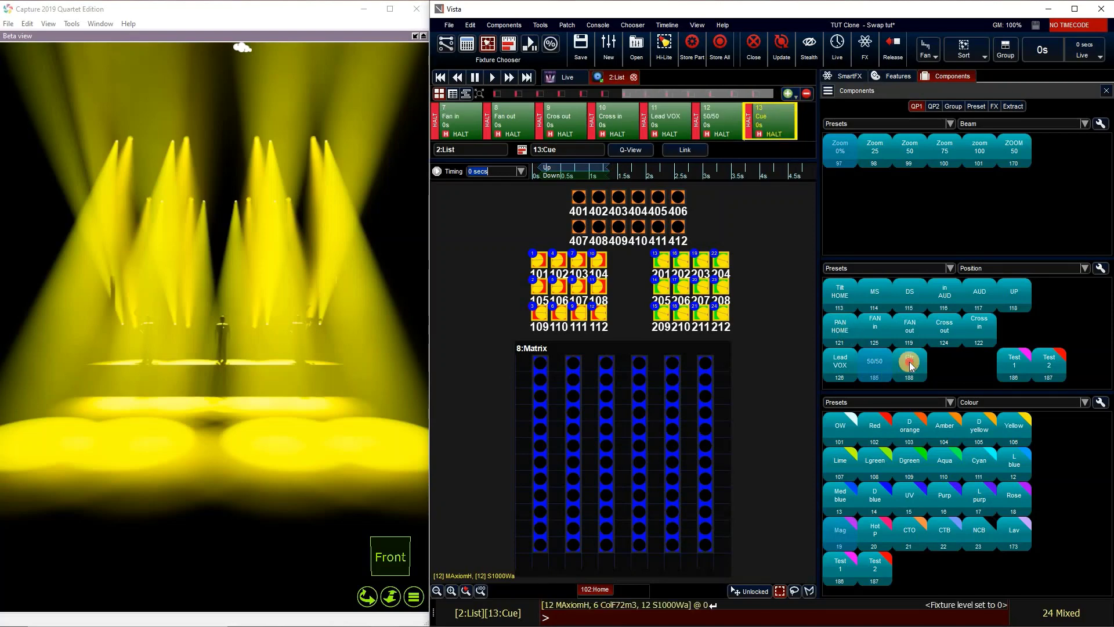
Apply the Gtr 1 position preset to fixtures 101 to 112 and 201 to 212 in the thirteenth cue and check each group.
{"action": "left_click", "coordinate": [910, 361]}
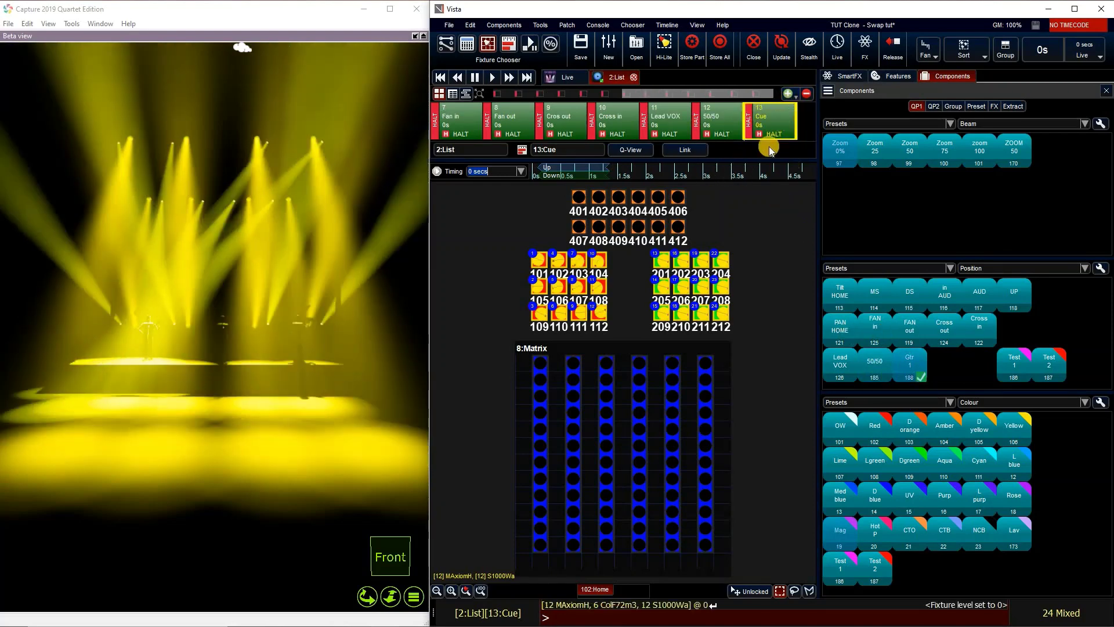
{"action": "left_click", "coordinate": [878, 430]}
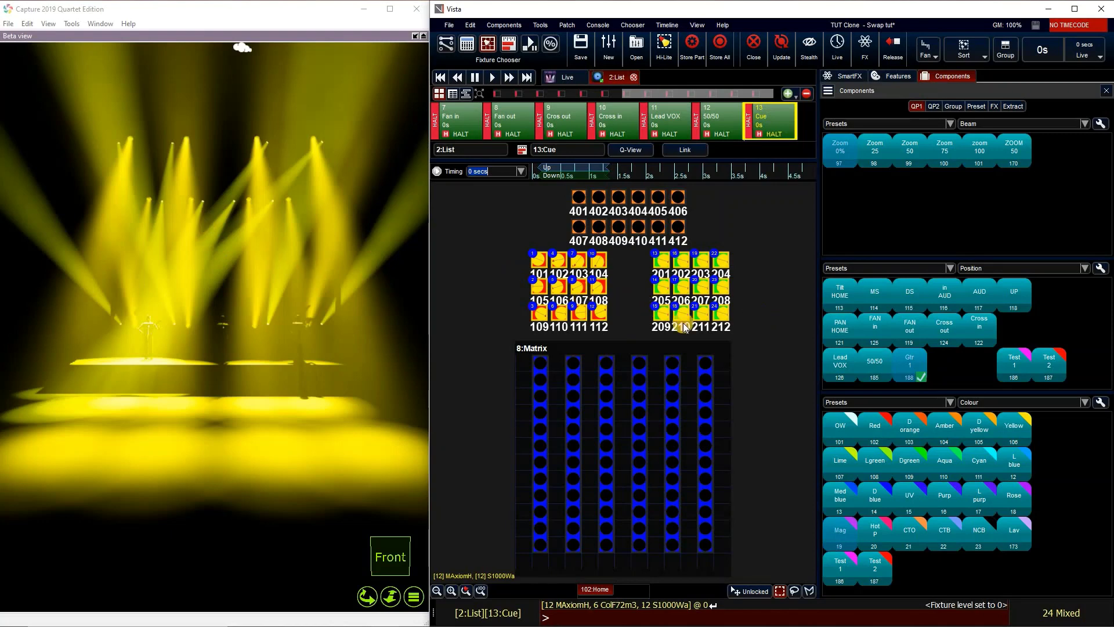
{"action": "left_click", "coordinate": [622, 256]}
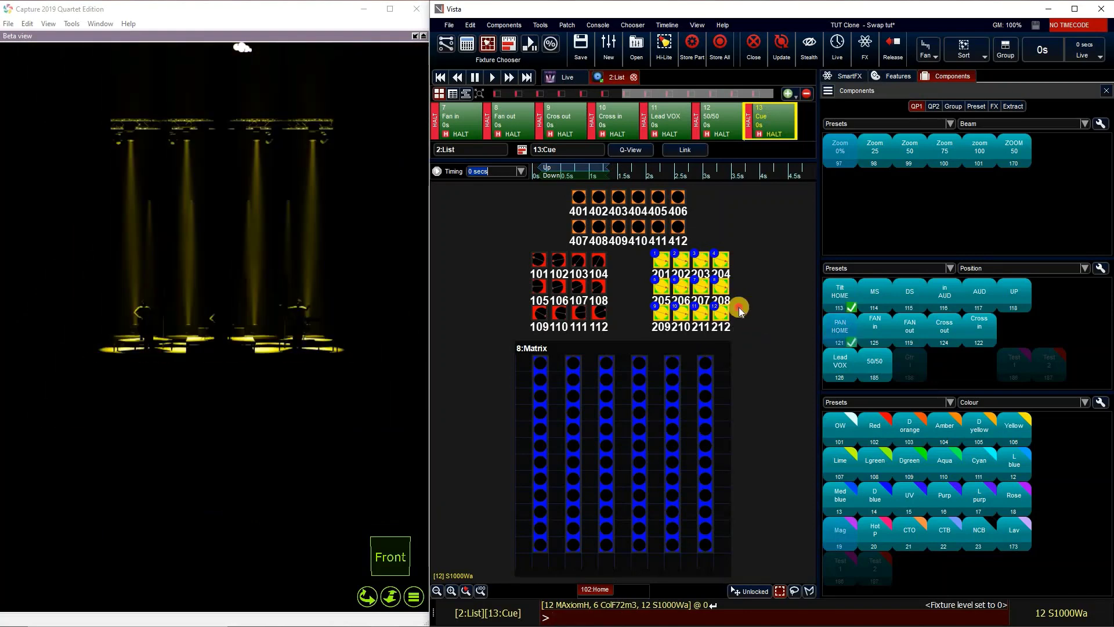
{"action": "left_click", "coordinate": [510, 256]}
{"action": "left_click_drag", "start_coordinate": [605, 360], "coordinate": [605, 361]}
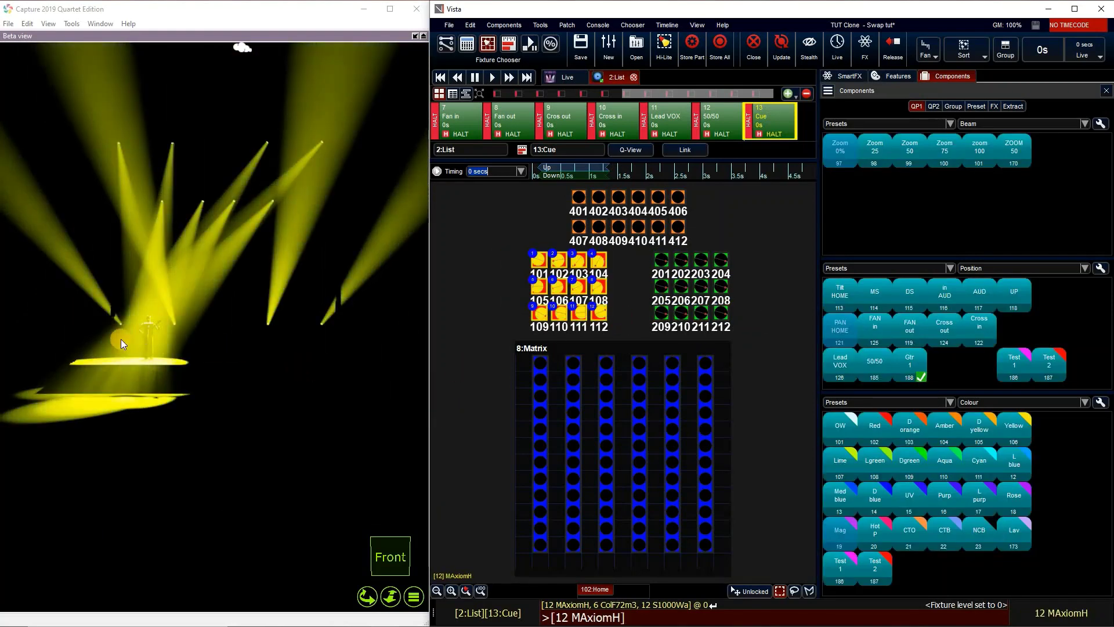
Name the thirteenth cue GTR 1.
{"action": "left_click", "coordinate": [761, 117]}
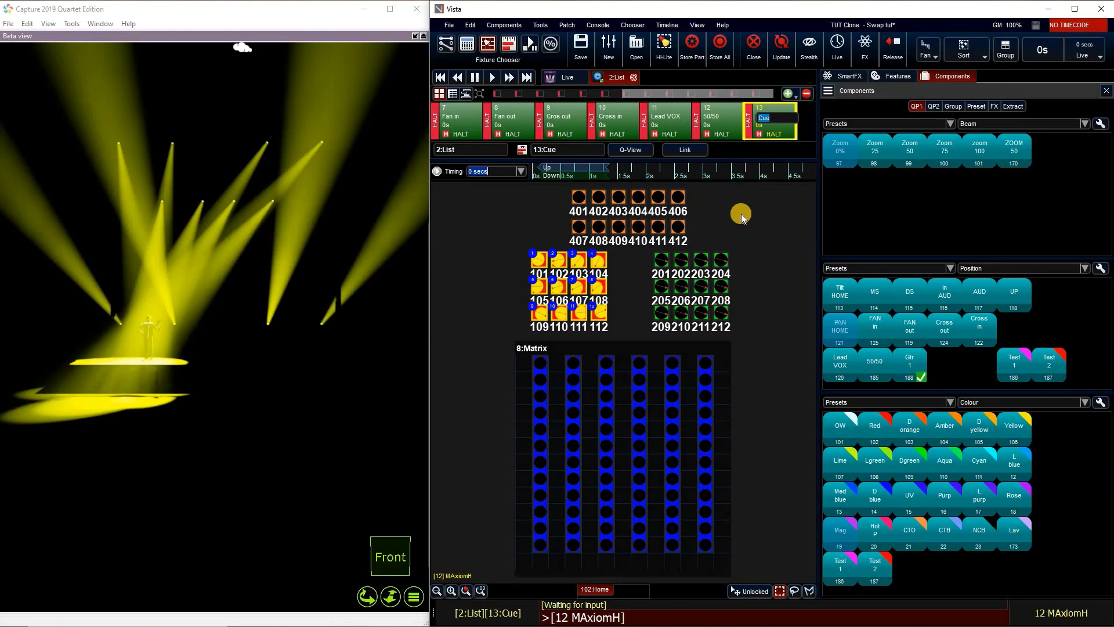
{"action": "type", "text": "GT"}
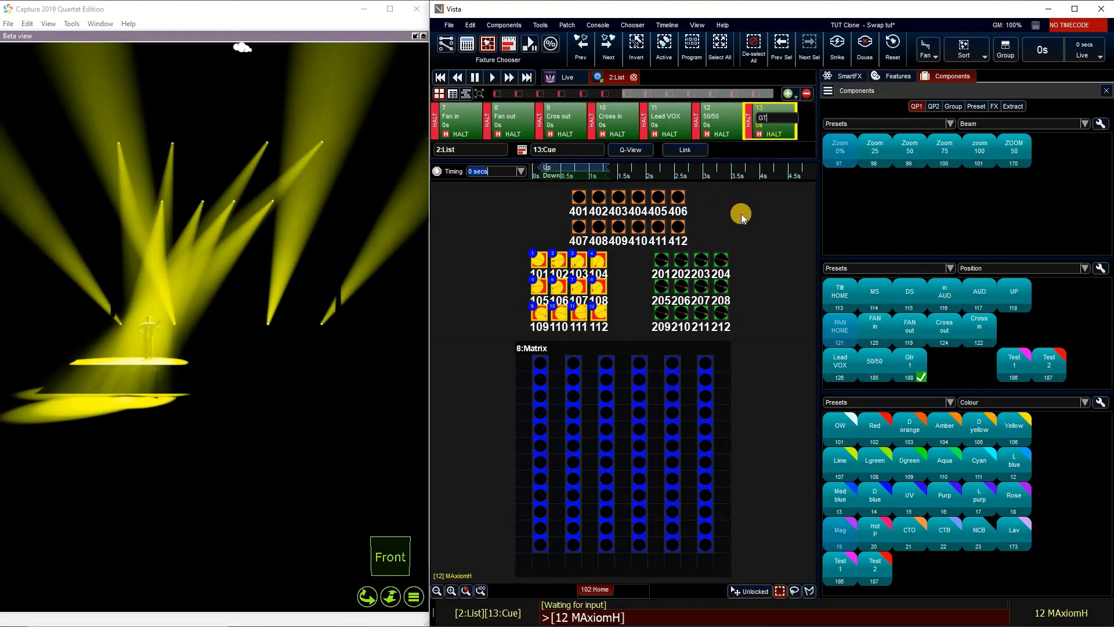
{"action": "type", "text": "R 1"}
{"action": "key", "text": "Return"}
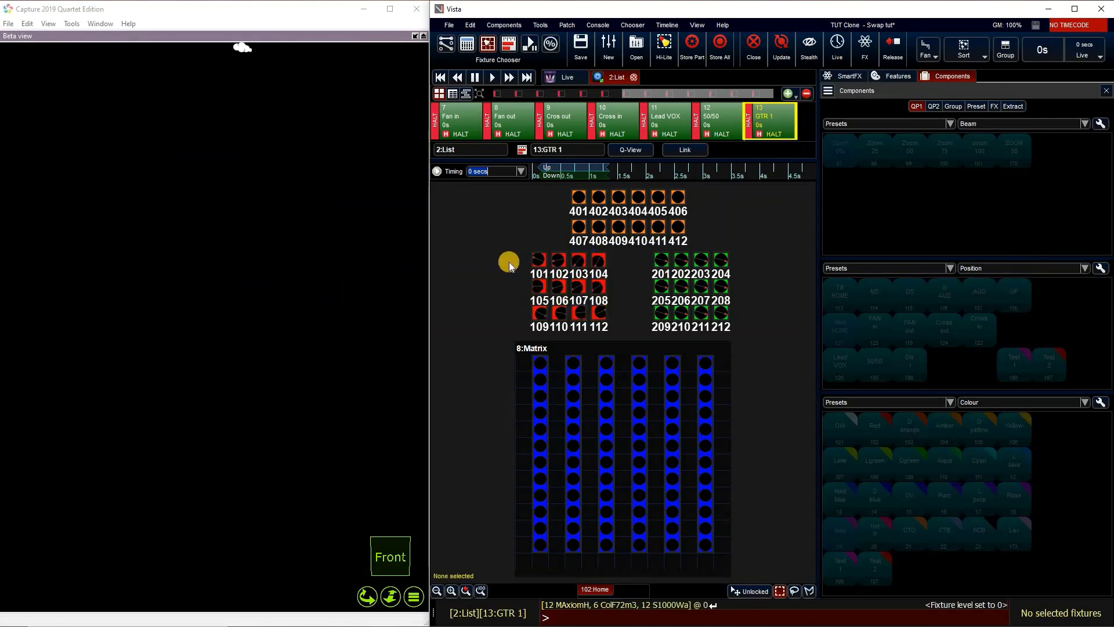
With fixtures 101 to 112 selected, play through the cue list from P/T Home to GTR 1 to check every position.
{"action": "left_click_drag", "start_coordinate": [500, 260], "coordinate": [608, 320]}
{"action": "scroll", "coordinate": [753, 248], "scroll_direction": "up", "scroll_amount": 8}
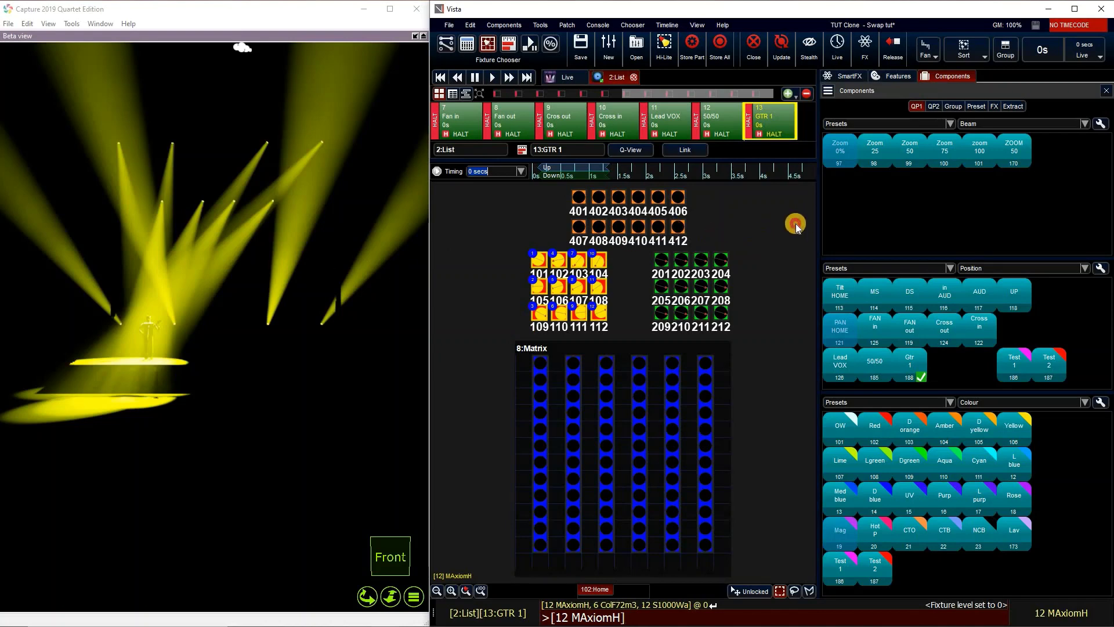
{"action": "left_click", "coordinate": [780, 134]}
{"action": "left_click_drag", "start_coordinate": [499, 253], "coordinate": [610, 325]}
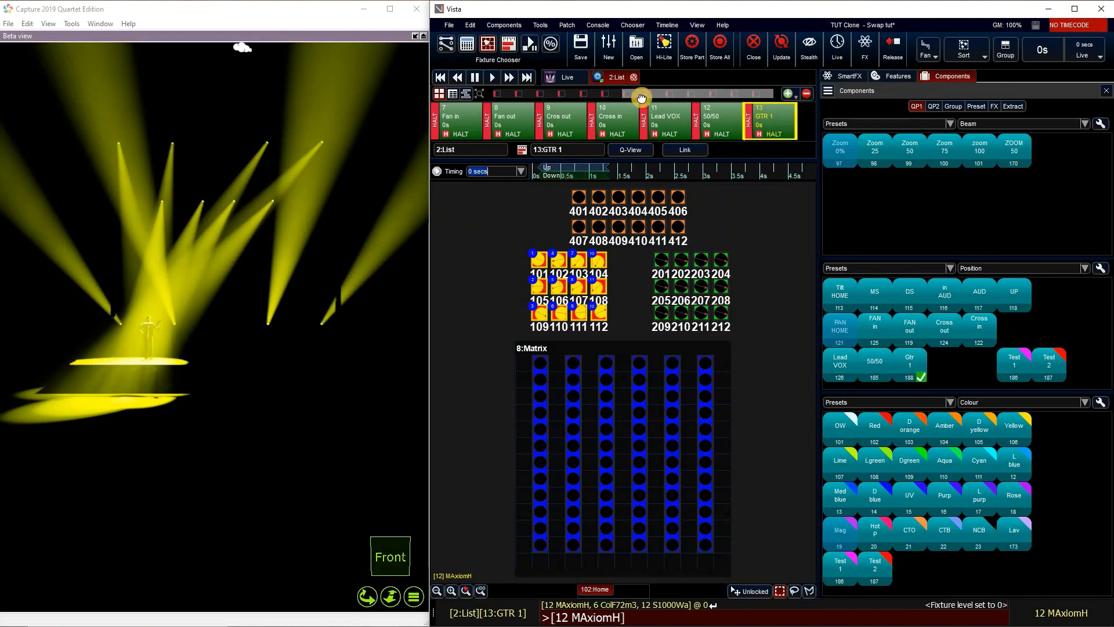
{"action": "left_click", "coordinate": [457, 80]}
{"action": "left_click", "coordinate": [510, 78]}
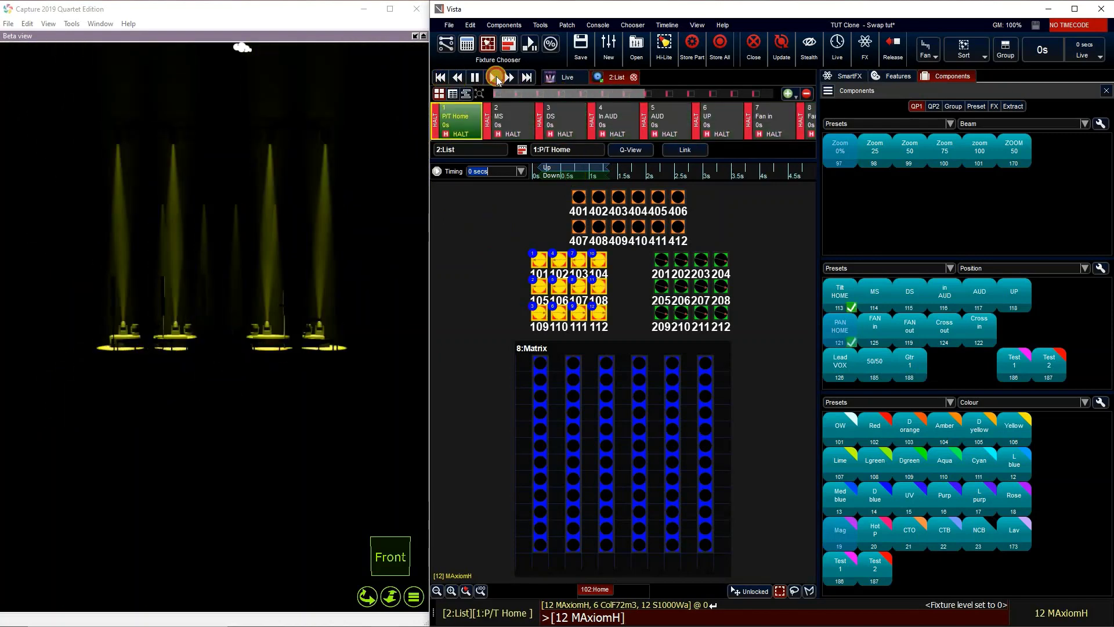
{"action": "left_click", "coordinate": [496, 78]}
{"action": "left_click", "coordinate": [495, 77]}
{"action": "left_click", "coordinate": [494, 78]}
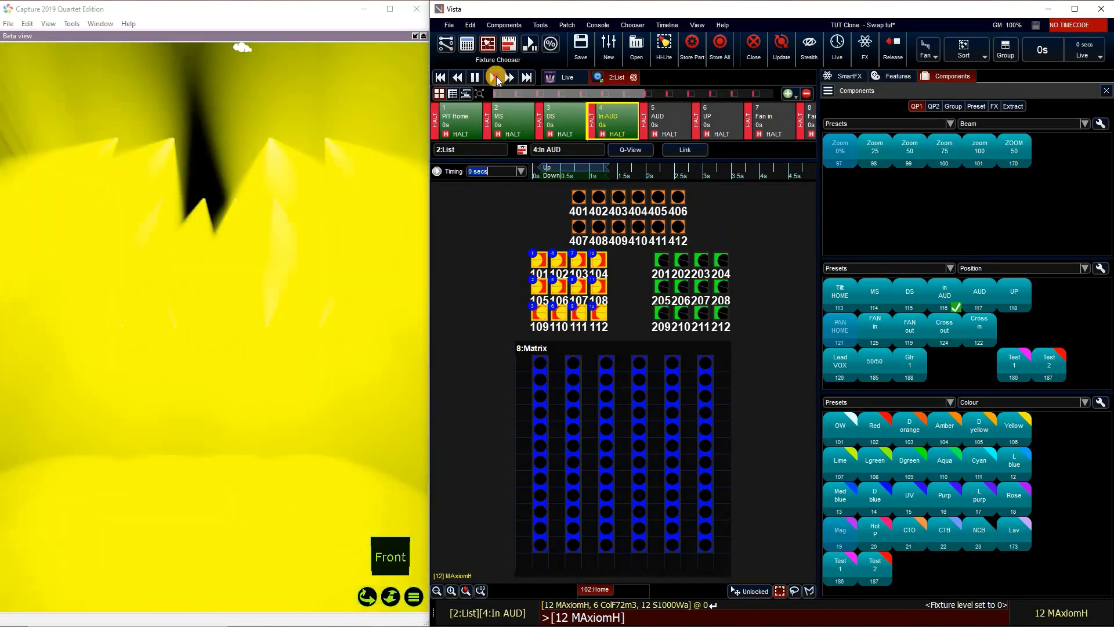
{"action": "left_click", "coordinate": [495, 78]}
{"action": "left_click", "coordinate": [495, 78]}
{"action": "left_click", "coordinate": [495, 78]}
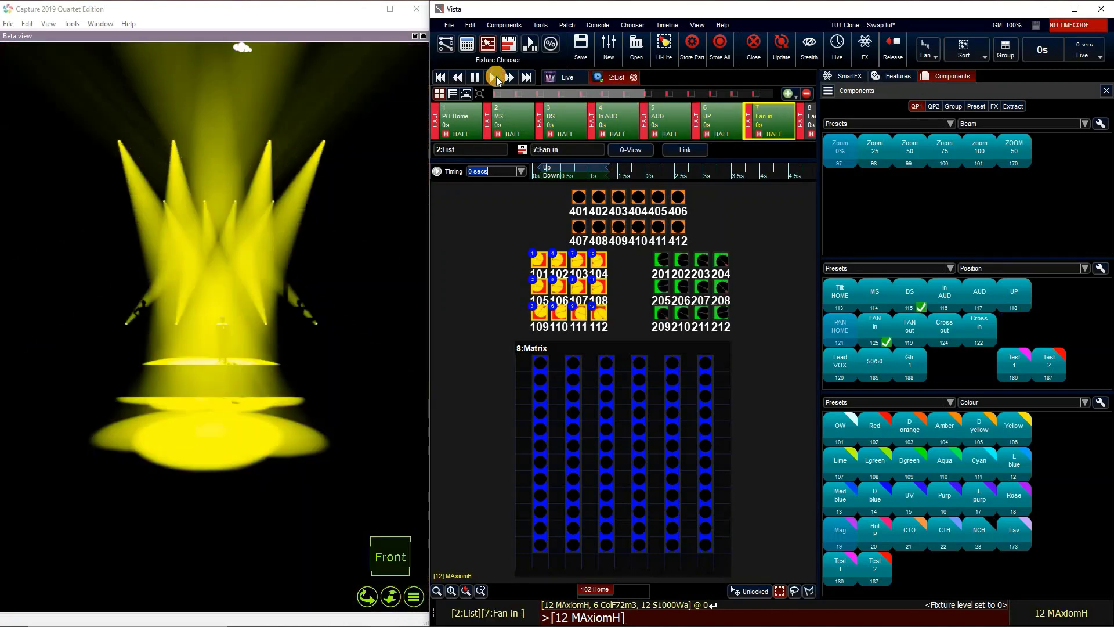
{"action": "left_click", "coordinate": [495, 78]}
{"action": "left_click", "coordinate": [495, 78]}
{"action": "left_click", "coordinate": [495, 78]}
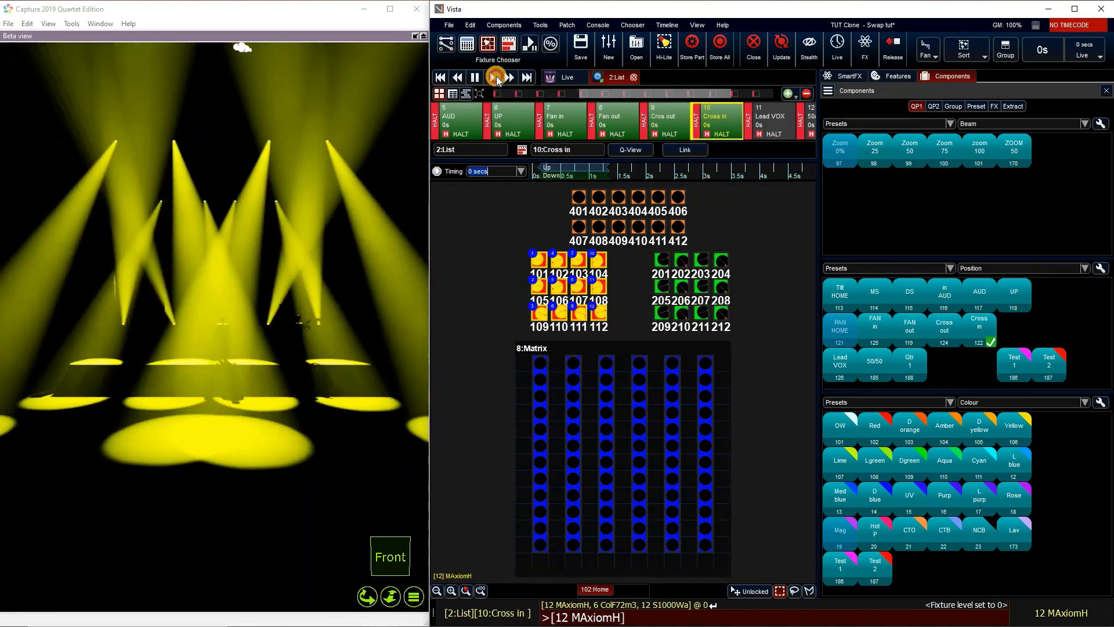
{"action": "left_click", "coordinate": [494, 77]}
{"action": "left_click", "coordinate": [495, 78]}
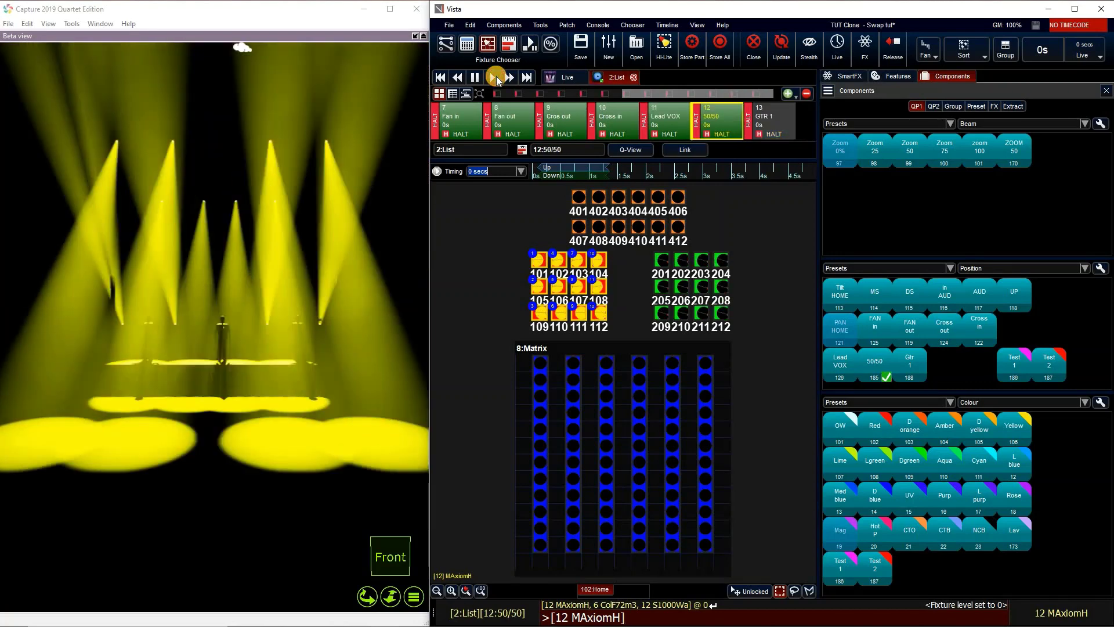
{"action": "left_click", "coordinate": [495, 78]}
{"action": "left_click", "coordinate": [730, 207]}
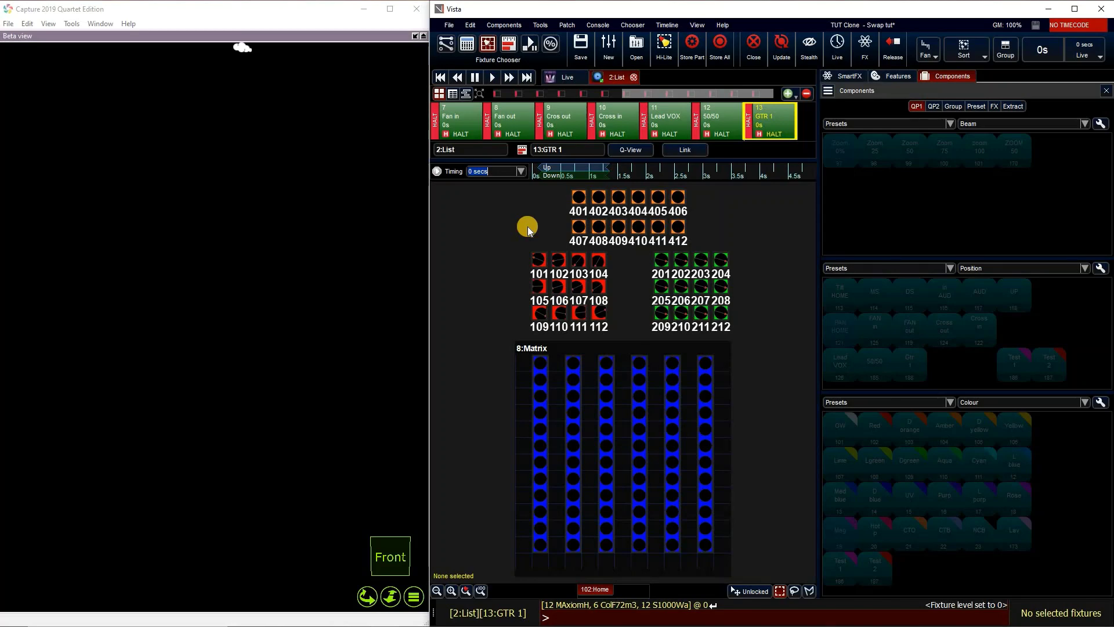
Rename the cuelist as Check List, save its changes and close it.
{"action": "right_click", "coordinate": [466, 133]}
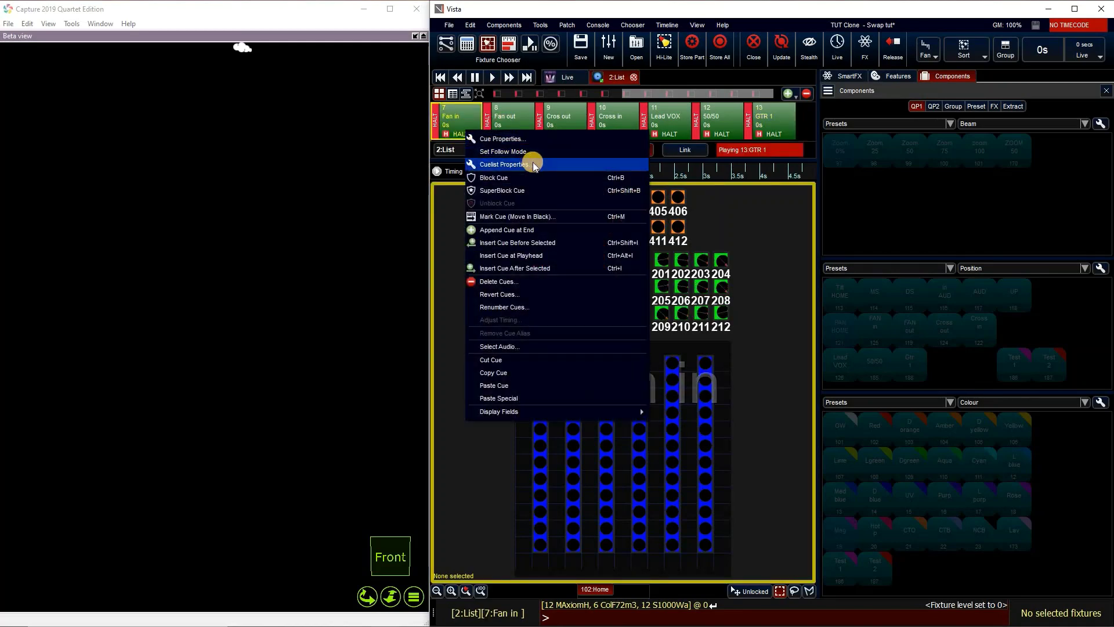
{"action": "left_click", "coordinate": [534, 165]}
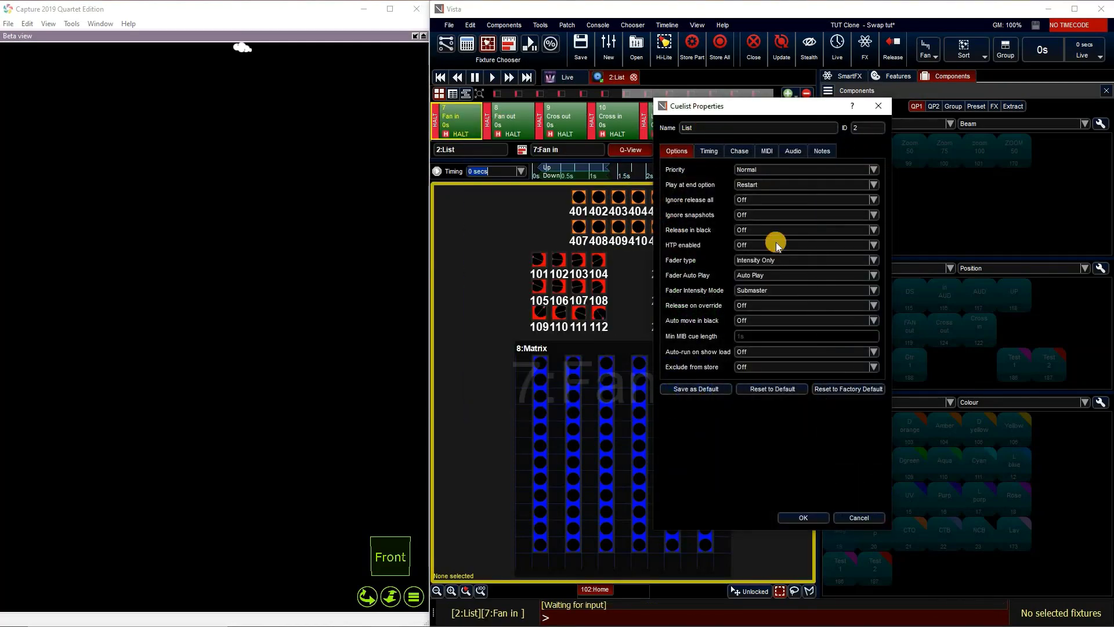
{"action": "key", "text": "BackSpace"}
{"action": "type", "text": "Check List"}
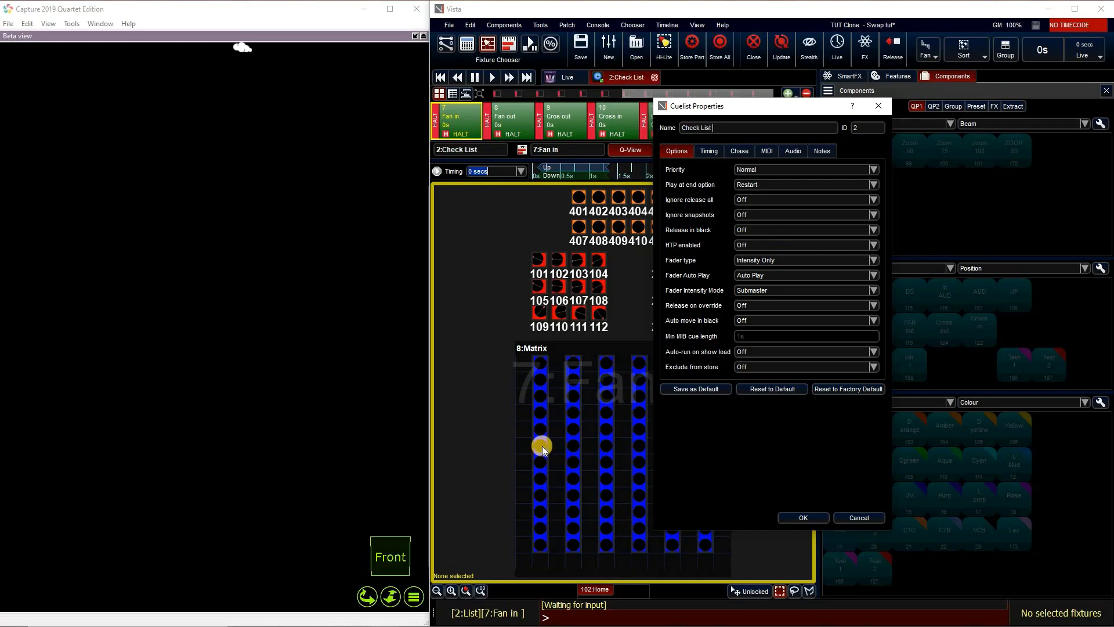
{"action": "left_click", "coordinate": [806, 516]}
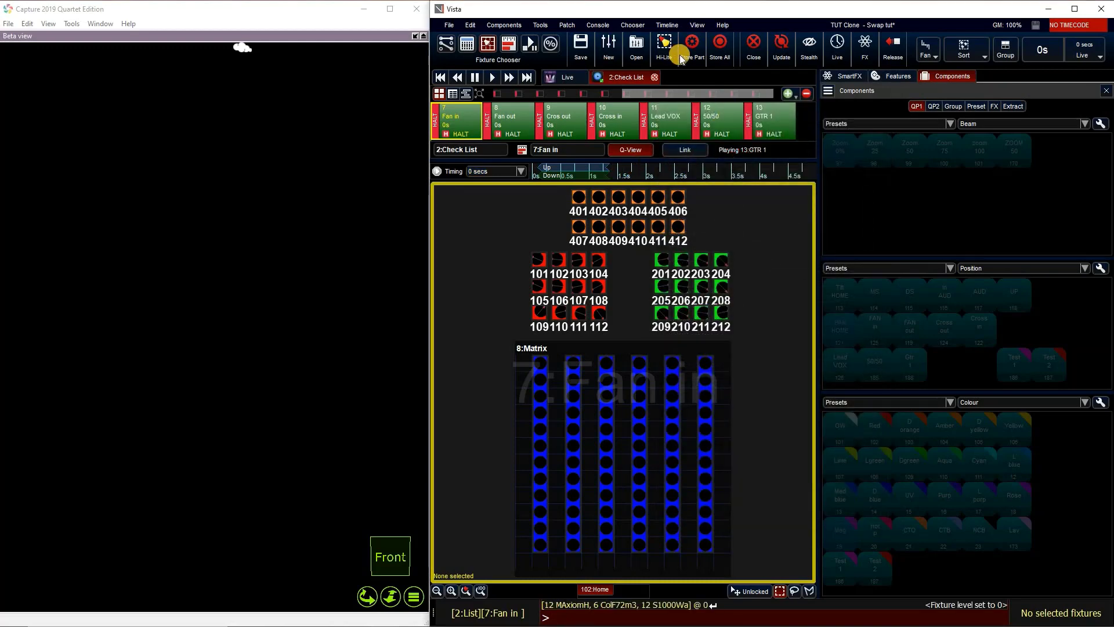
{"action": "left_click", "coordinate": [893, 52]}
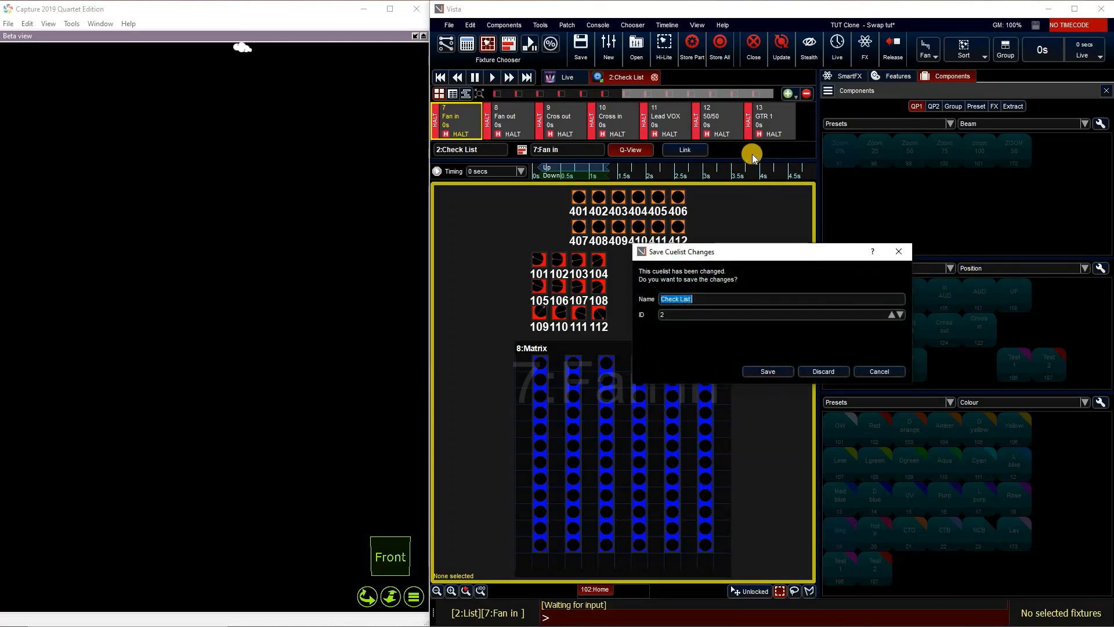
{"action": "key", "text": "Return"}
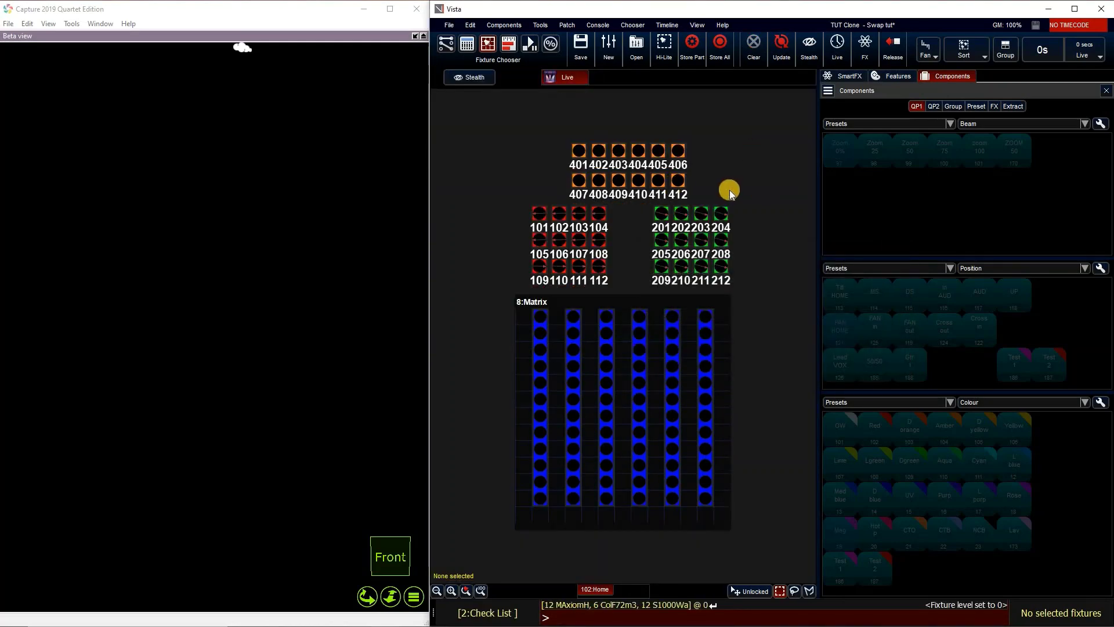
Highlight fixtures 101 to 112 and 201 to 212 in the live view to inspect their beams, and clear the selection.
{"action": "left_click_drag", "start_coordinate": [753, 178], "coordinate": [490, 247]}
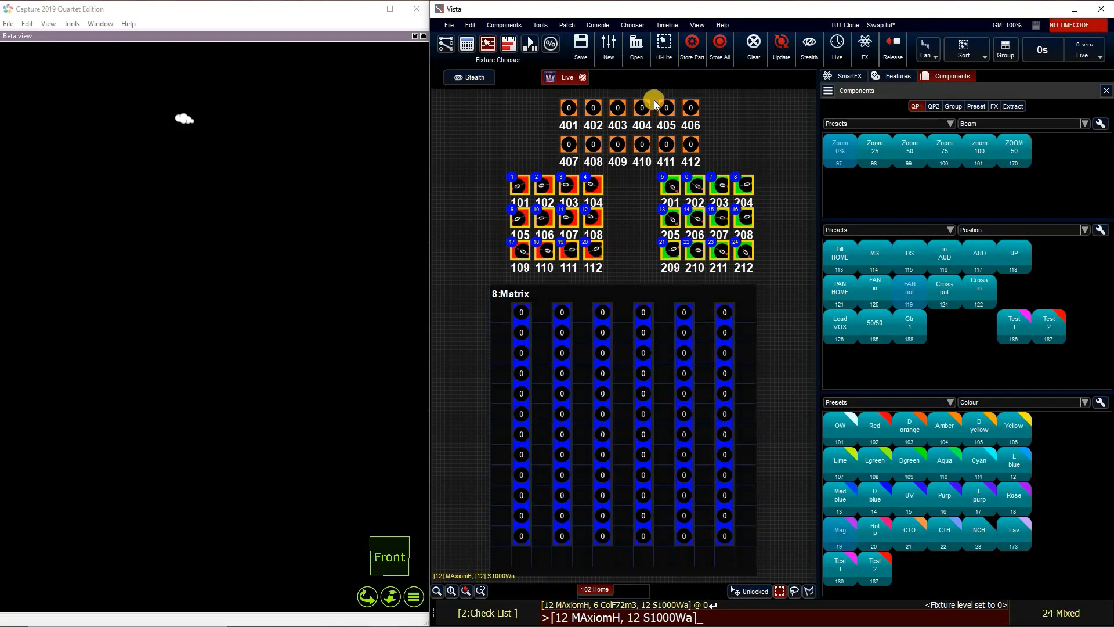
{"action": "left_click", "coordinate": [664, 48]}
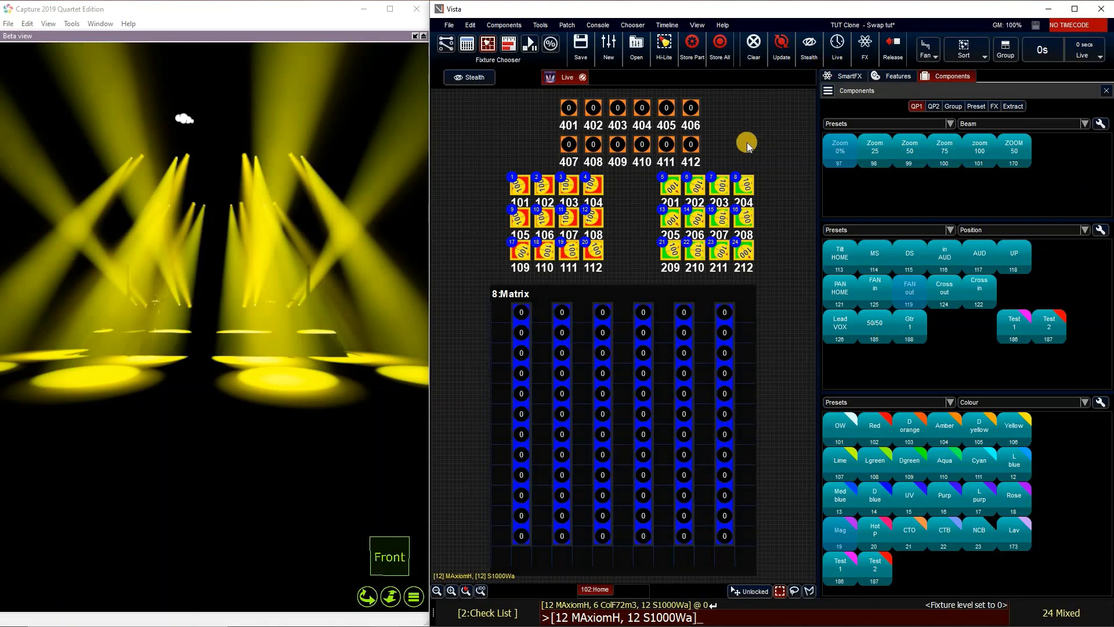
{"action": "key", "text": "Escape"}
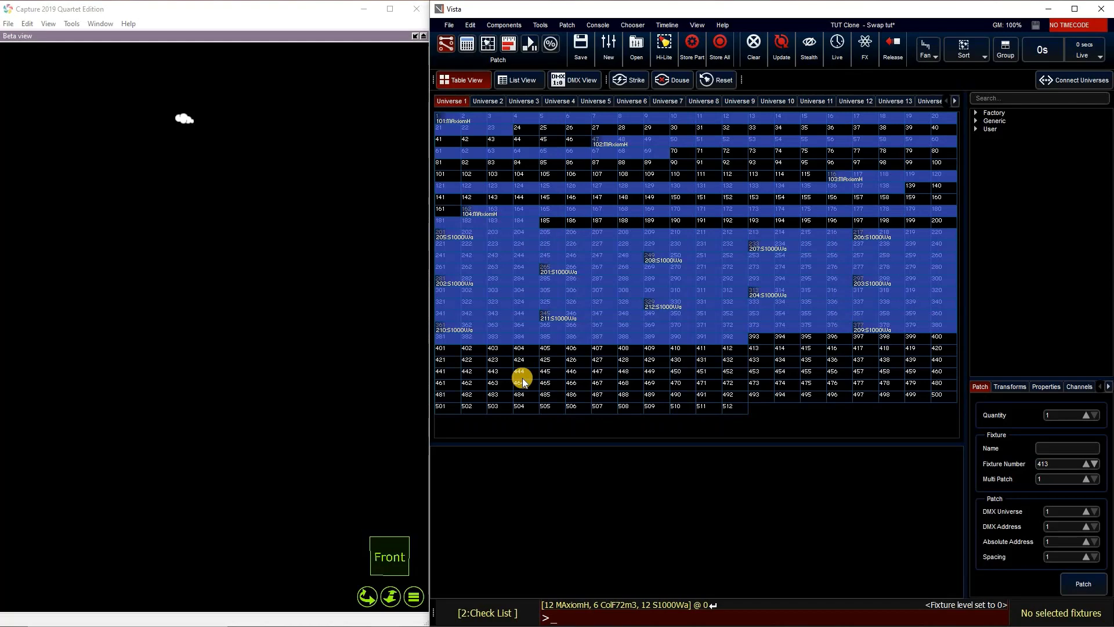
Unpatch fixtures 101 to 104 and 201 to 212 from Universe 1 and fixtures 105 to 108 from Universe 2.
{"action": "left_click_drag", "start_coordinate": [700, 203], "coordinate": [940, 119]}
{"action": "left_click_drag", "start_coordinate": [880, 166], "coordinate": [781, 485]}
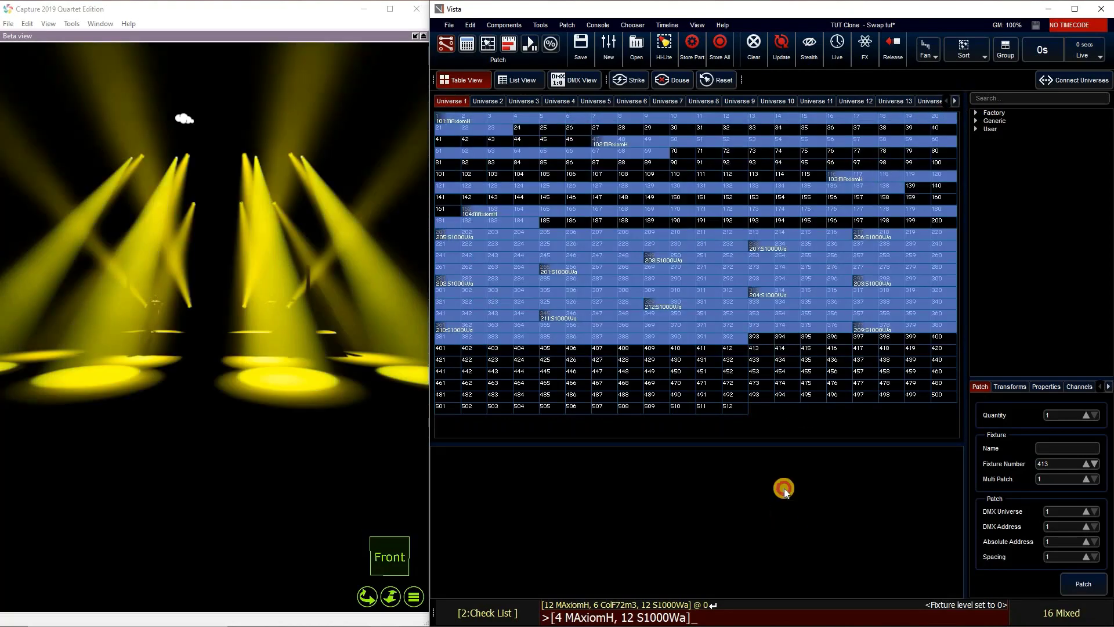
{"action": "left_click", "coordinate": [503, 103]}
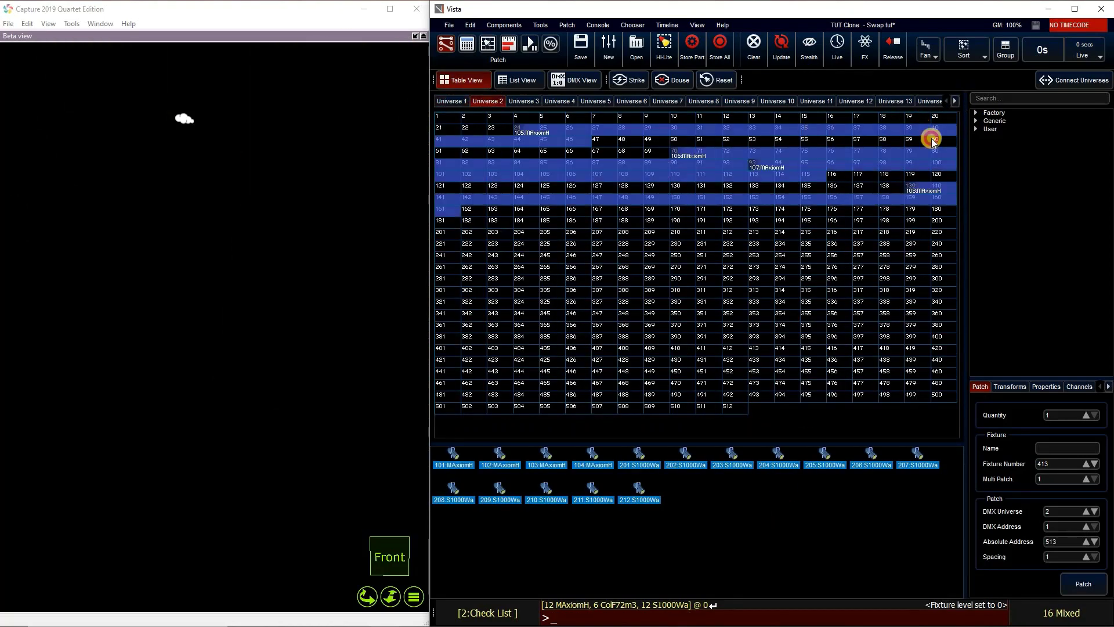
{"action": "left_click_drag", "start_coordinate": [930, 134], "coordinate": [741, 430]}
Unpatch fixtures 109 to 112 from Universe 3 and fixtures 301 to 306 and 401 to 412 from Universe 4.
{"action": "left_click", "coordinate": [526, 102]}
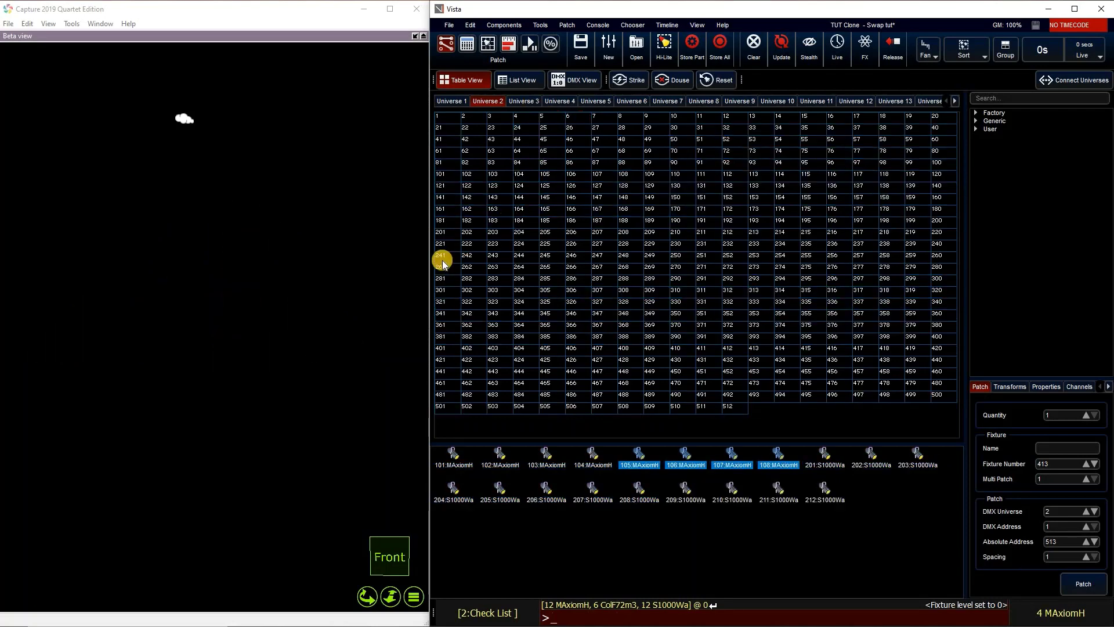
{"action": "left_click_drag", "start_coordinate": [442, 259], "coordinate": [853, 467]}
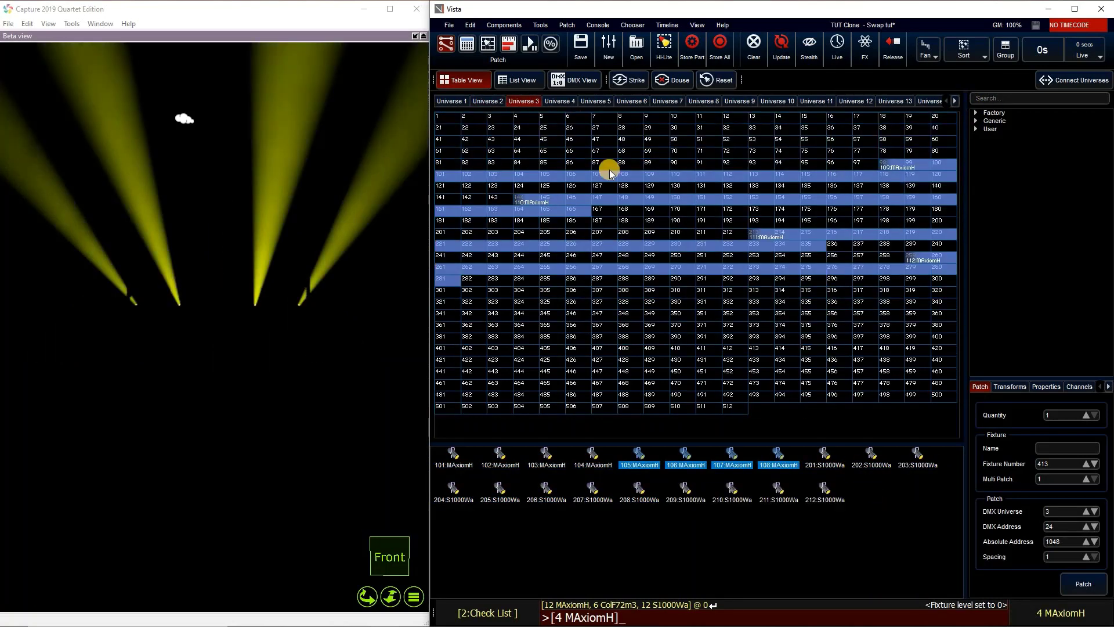
{"action": "left_click", "coordinate": [560, 101]}
{"action": "key", "text": "ctrl+a"}
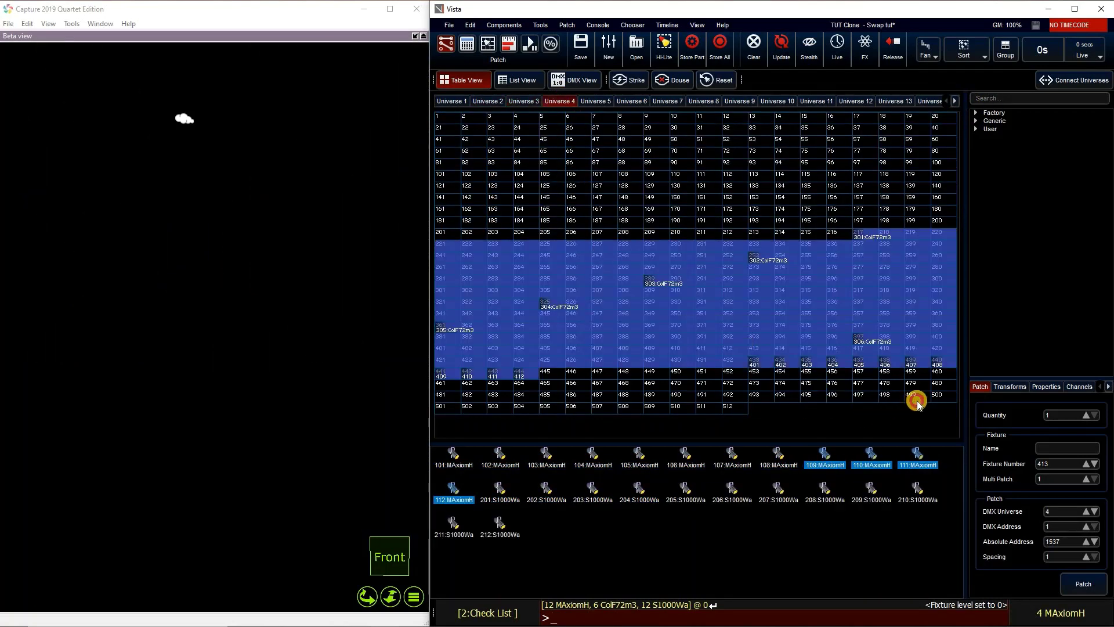
{"action": "left_click_drag", "start_coordinate": [917, 398], "coordinate": [952, 381]}
{"action": "left_click_drag", "start_coordinate": [942, 233], "coordinate": [886, 532]}
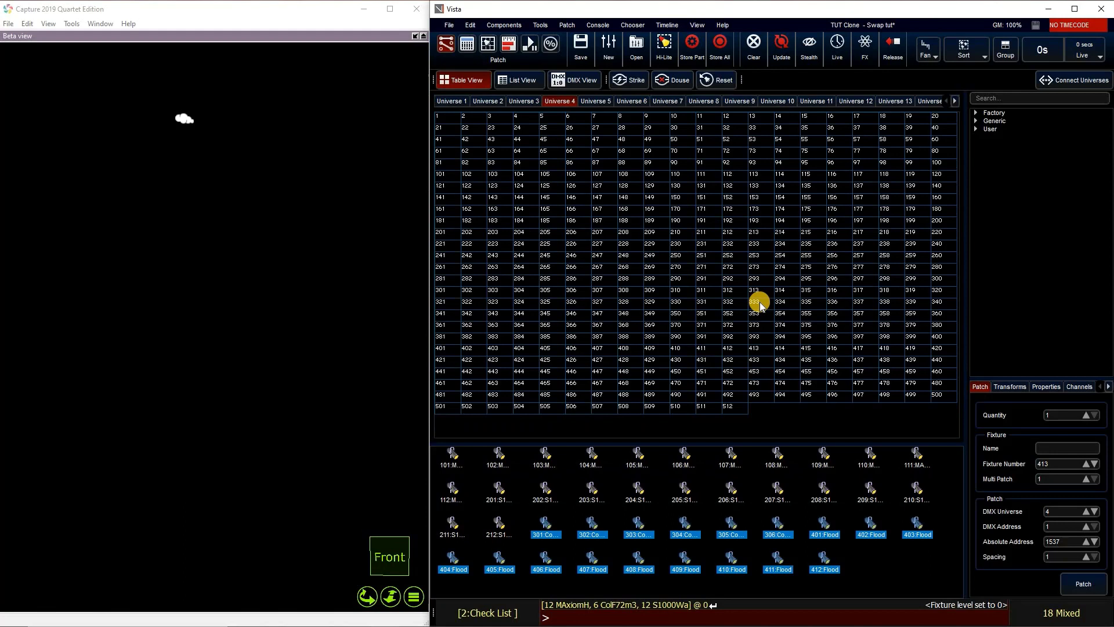
{"action": "left_click", "coordinate": [748, 476]}
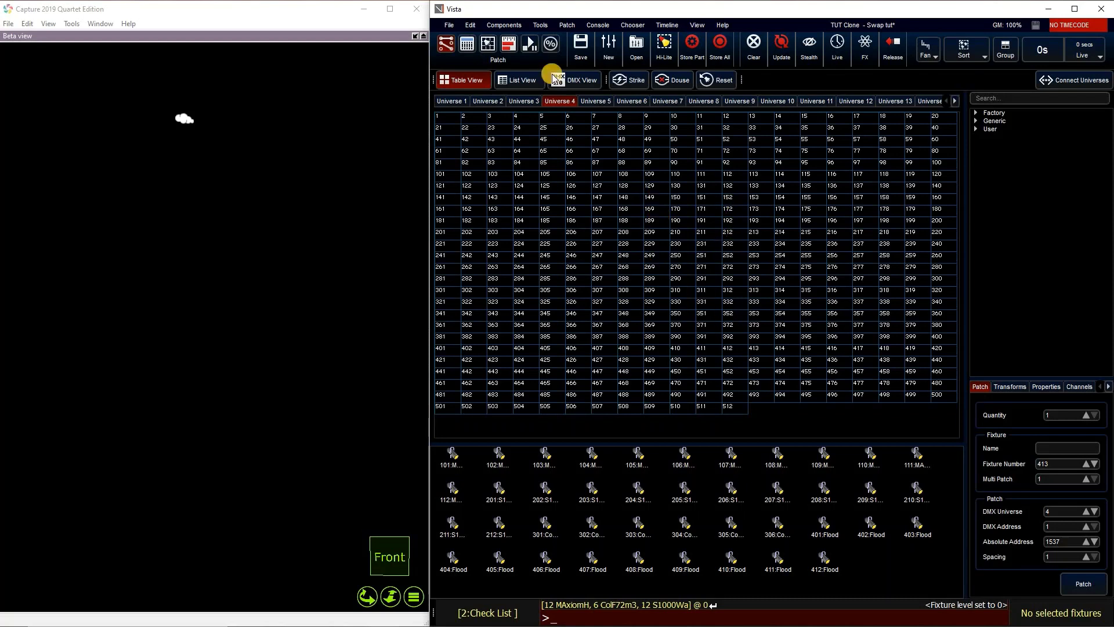
Check the address tables of the lower universes for any fixtures still patched.
{"action": "left_click", "coordinate": [489, 101]}
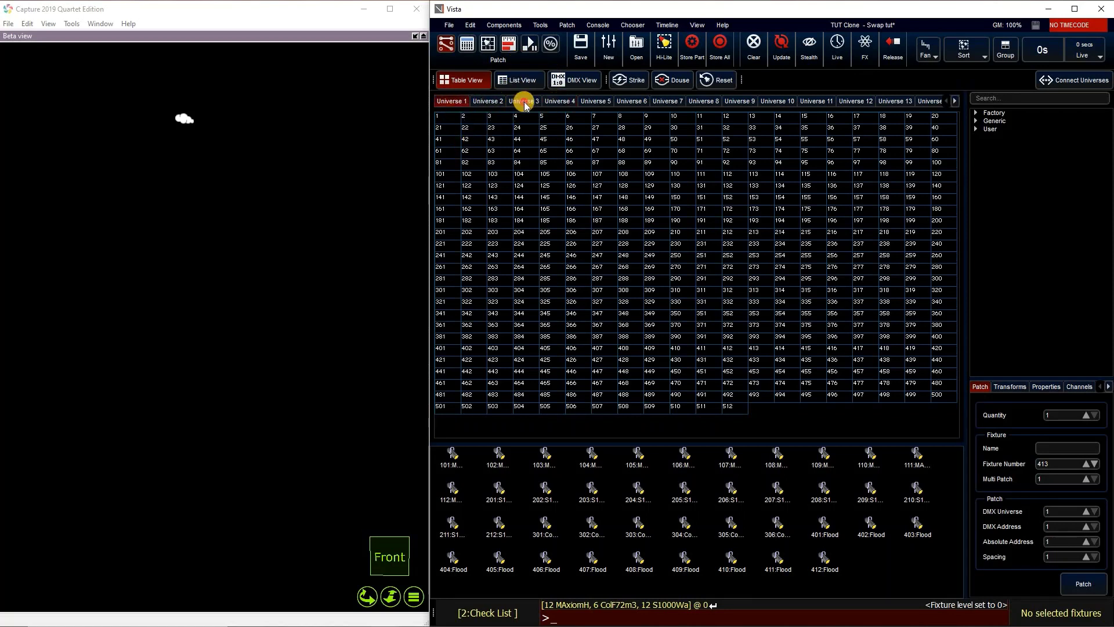
{"action": "left_click", "coordinate": [461, 103]}
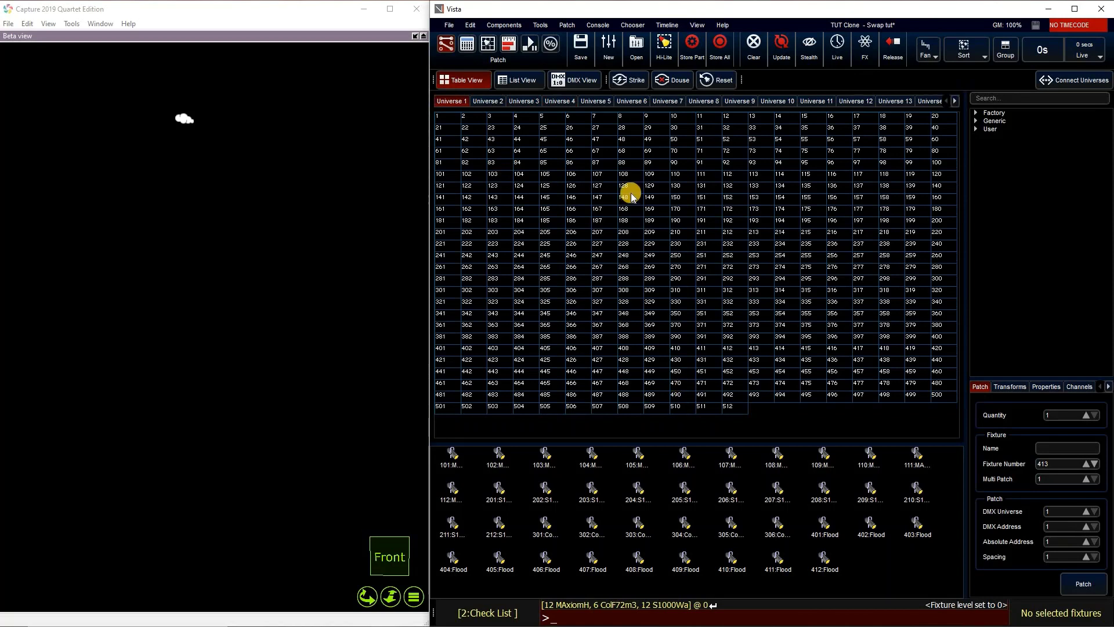
{"action": "left_click", "coordinate": [671, 80]}
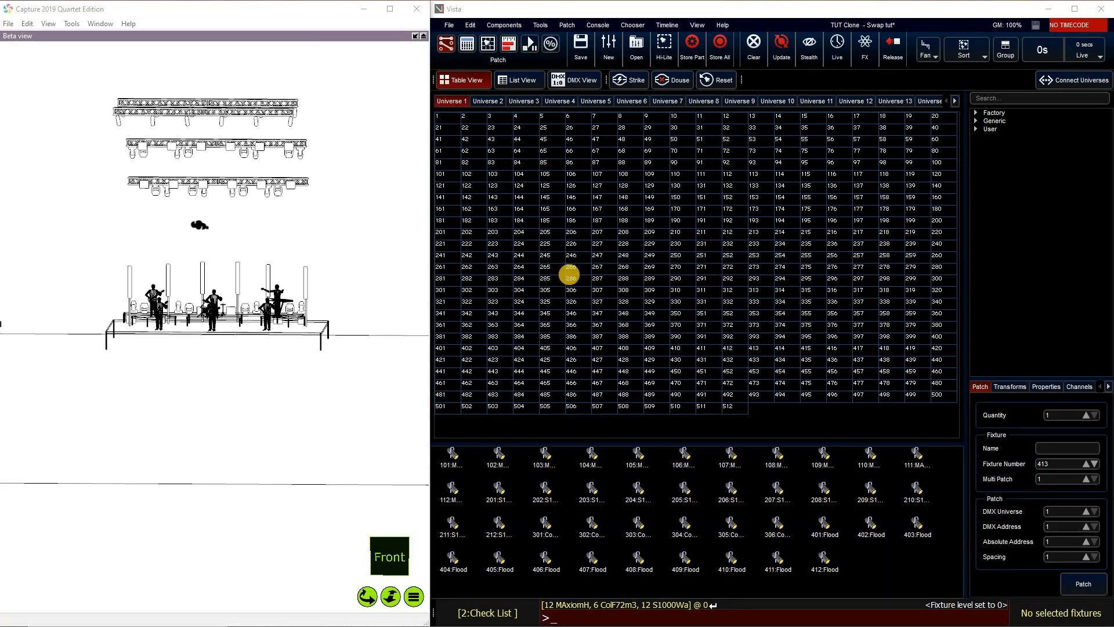
Switch to Capture, orbit the stage model to examine the rig from the side, and return to the front view.
{"action": "left_click", "coordinate": [367, 597]}
{"action": "left_click_drag", "start_coordinate": [370, 597], "coordinate": [165, 160]}
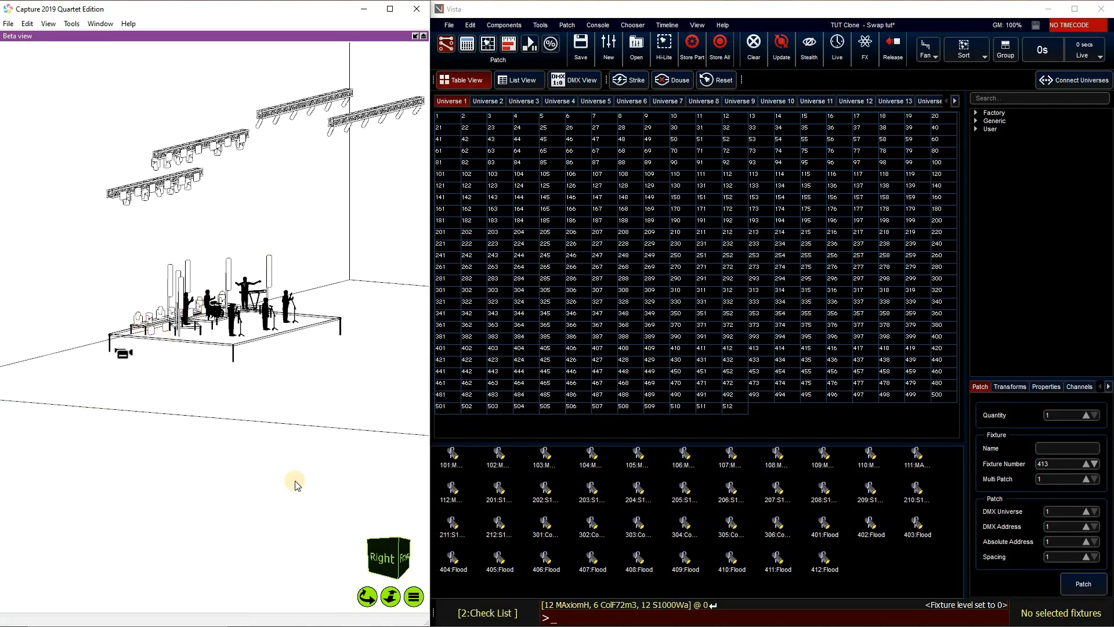
{"action": "left_click", "coordinate": [366, 596]}
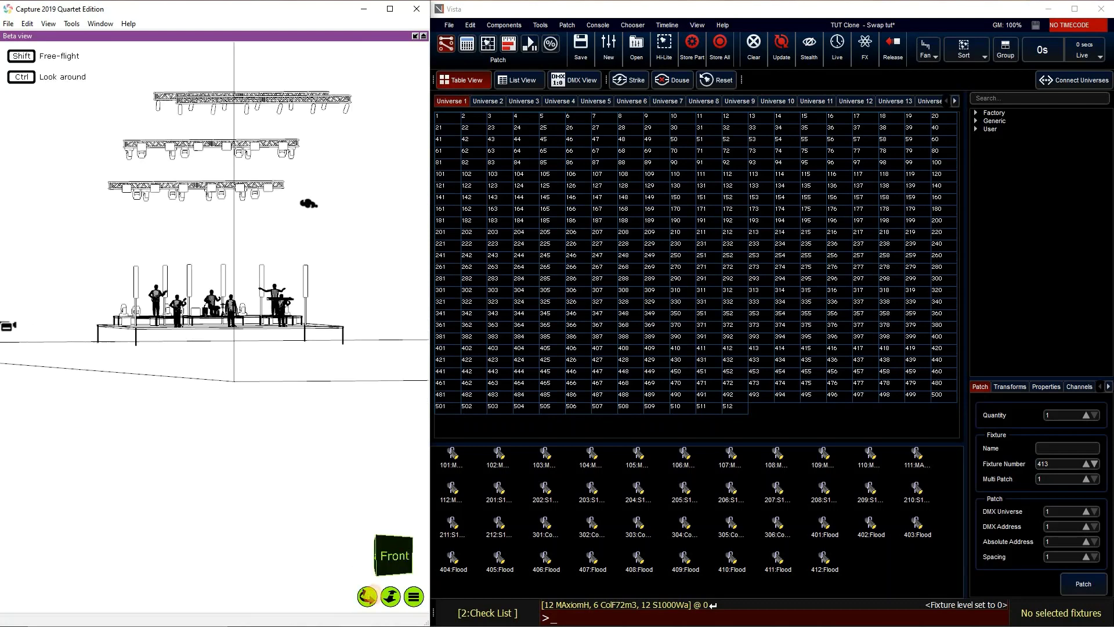
Open the recent Capture project Clone Tut 2.c2p, enlarge its front view and change that view's display style.
{"action": "left_click", "coordinate": [8, 25]}
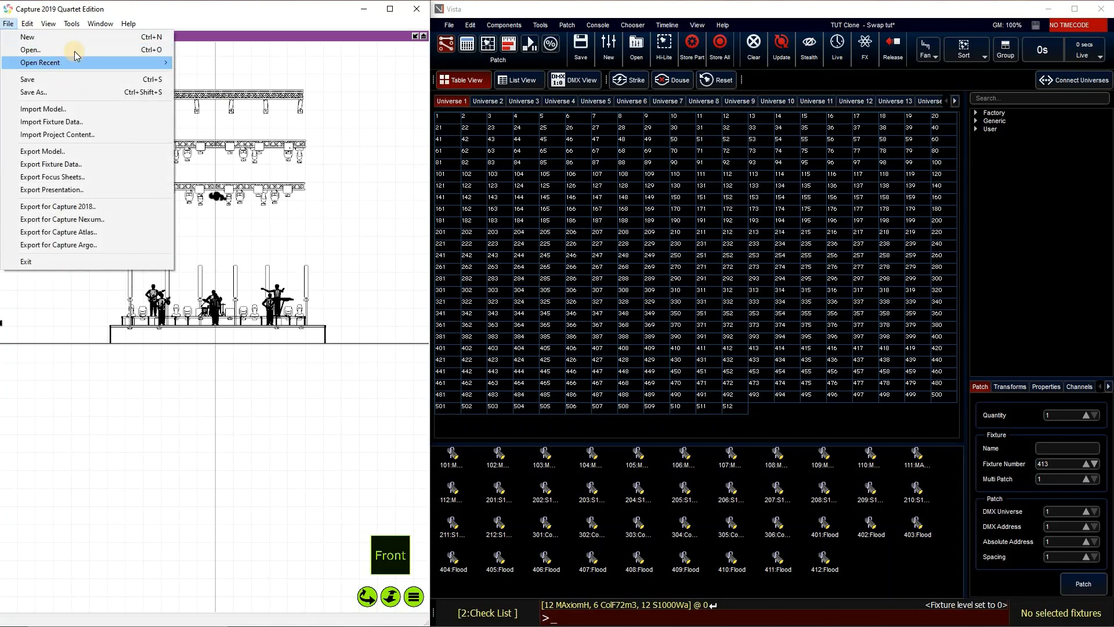
{"action": "mouse_move", "coordinate": [77, 61]}
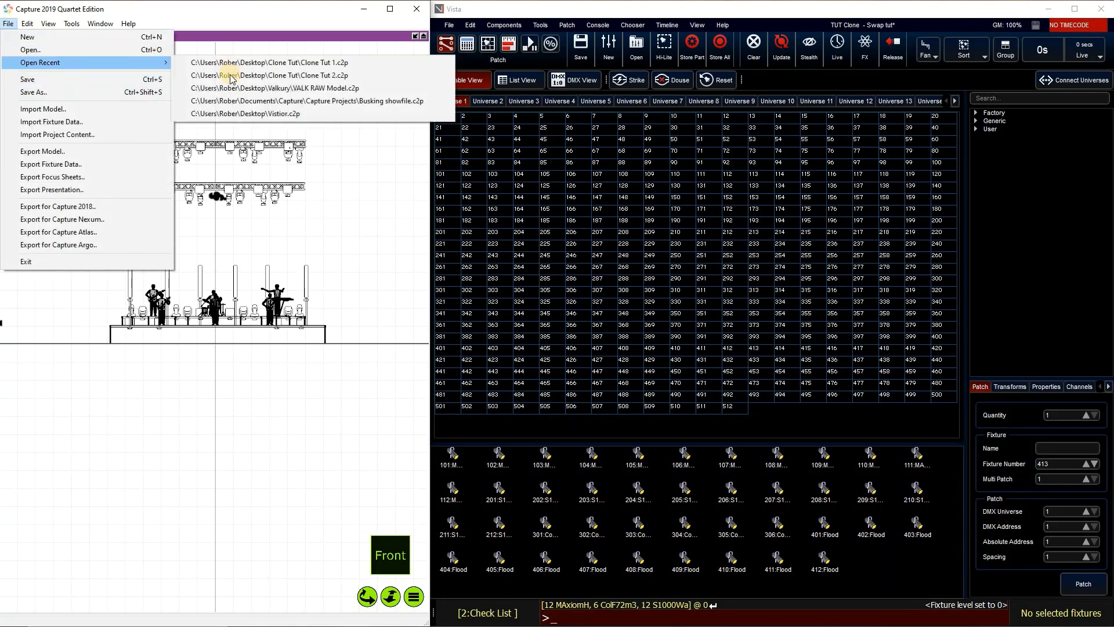
{"action": "left_click", "coordinate": [194, 75]}
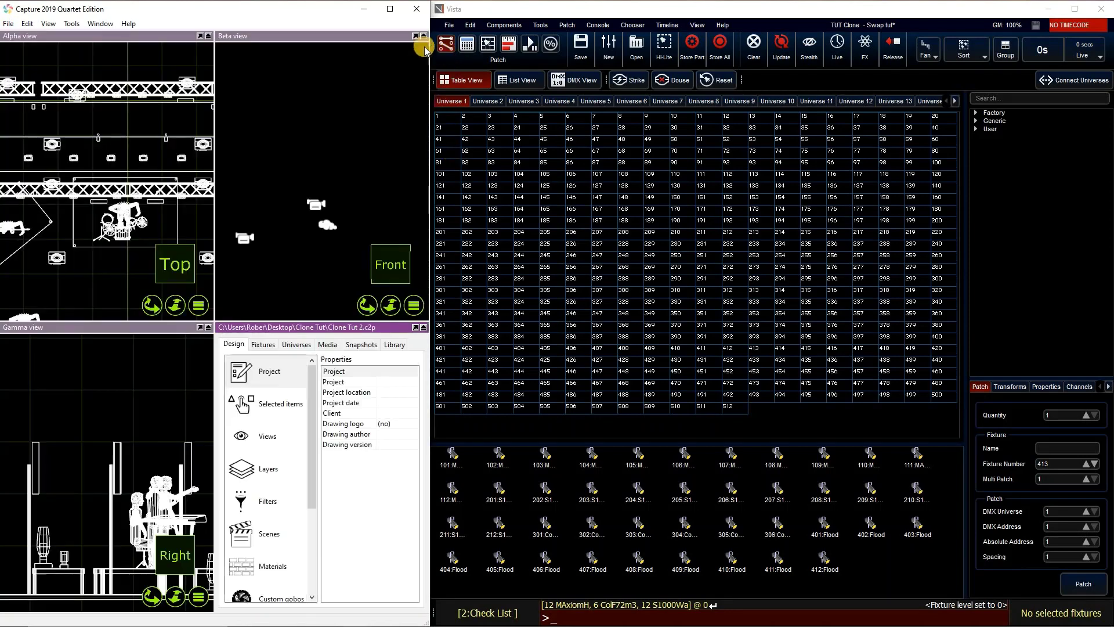
{"action": "left_click", "coordinate": [416, 37]}
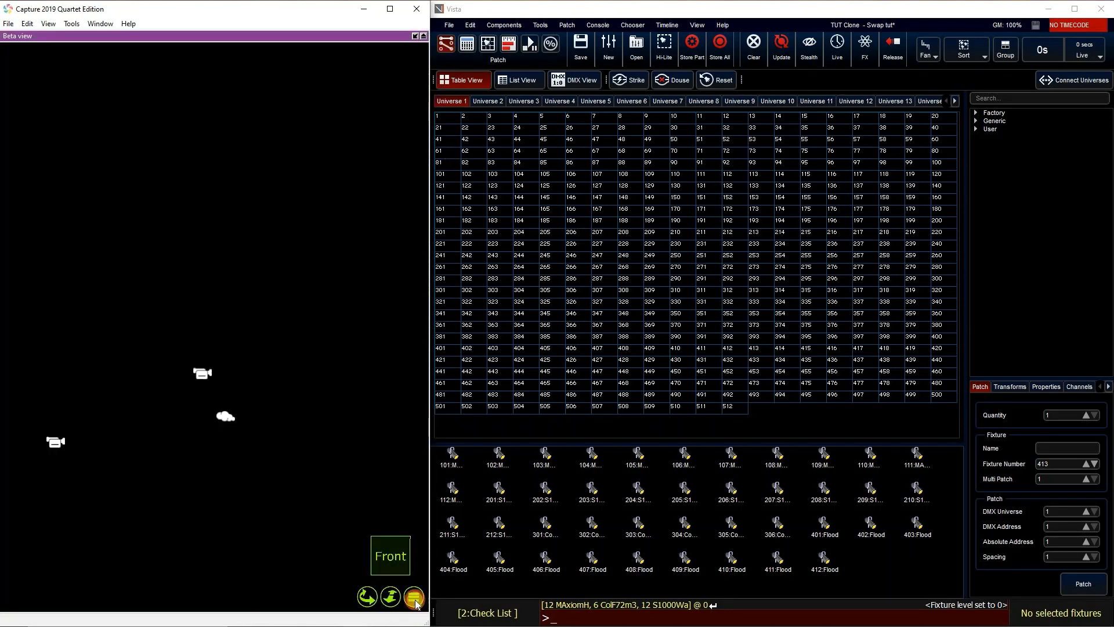
{"action": "left_click", "coordinate": [414, 597]}
{"action": "left_click", "coordinate": [456, 426]}
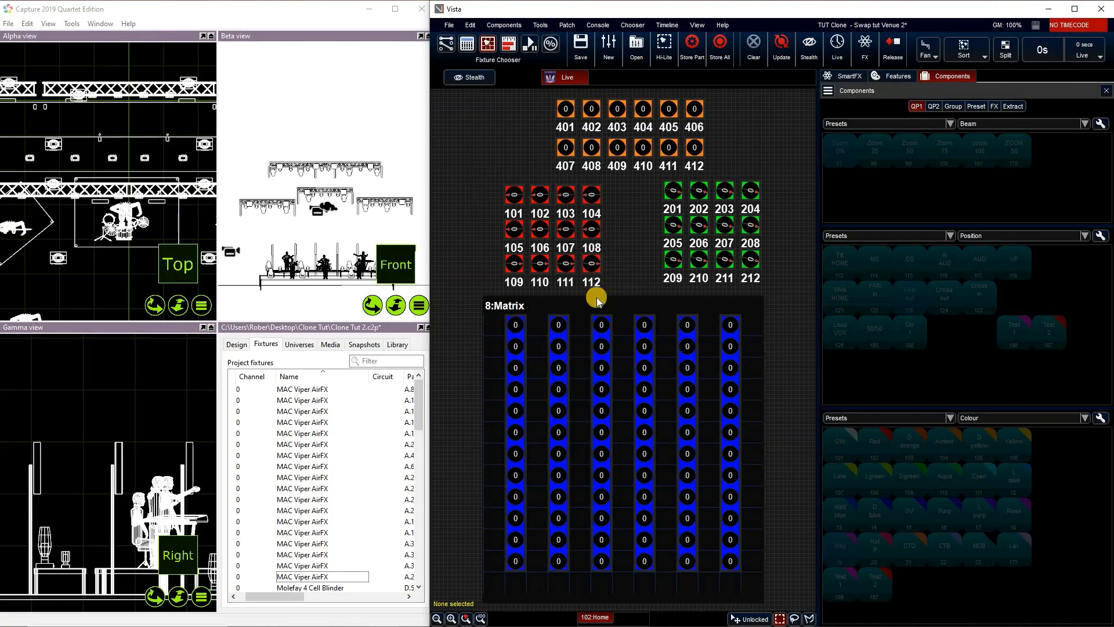
Review the existing rig in Vista by selecting fixtures 101 to 112, 201 to 212, the Matrix and 401 to 412 in turn.
{"action": "left_click_drag", "start_coordinate": [485, 182], "coordinate": [604, 277]}
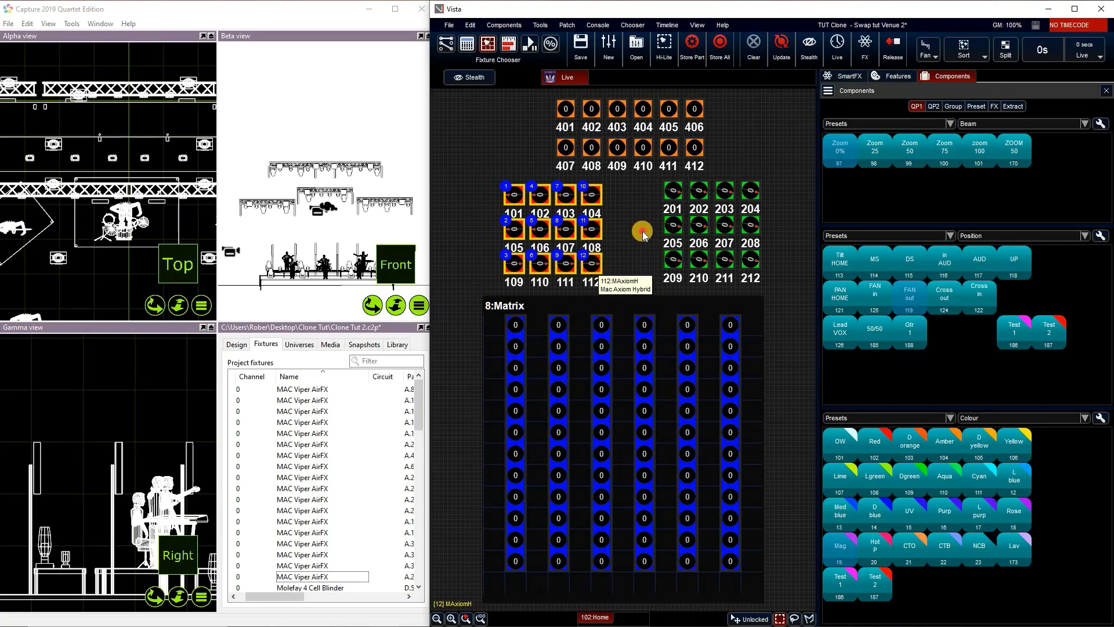
{"action": "left_click_drag", "start_coordinate": [654, 181], "coordinate": [752, 262]}
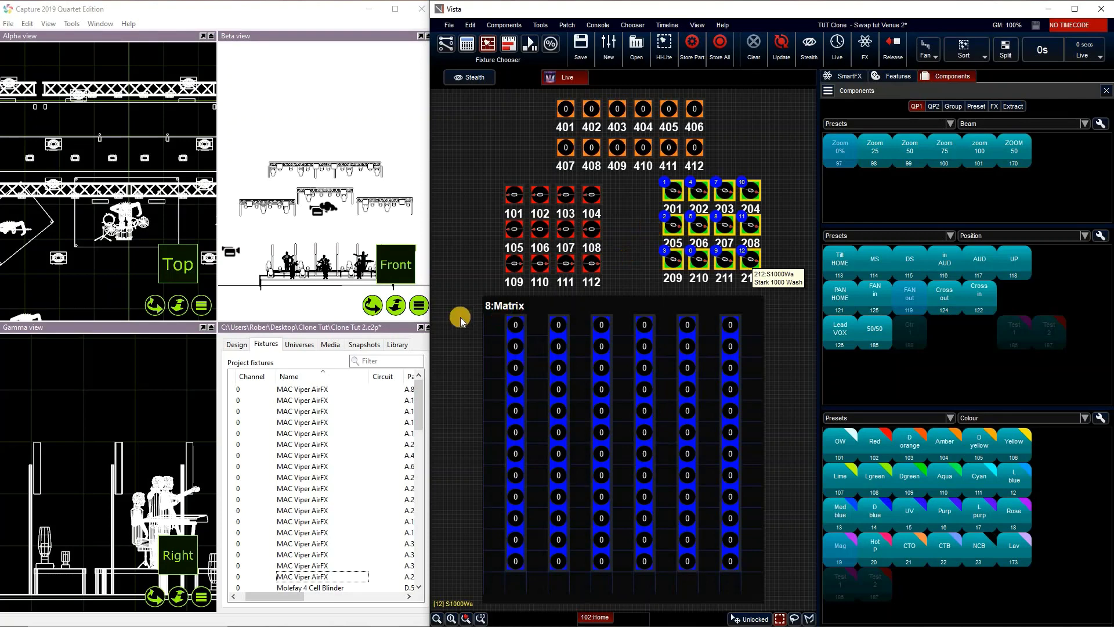
{"action": "left_click", "coordinate": [700, 520]}
{"action": "left_click_drag", "start_coordinate": [458, 317], "coordinate": [737, 567]}
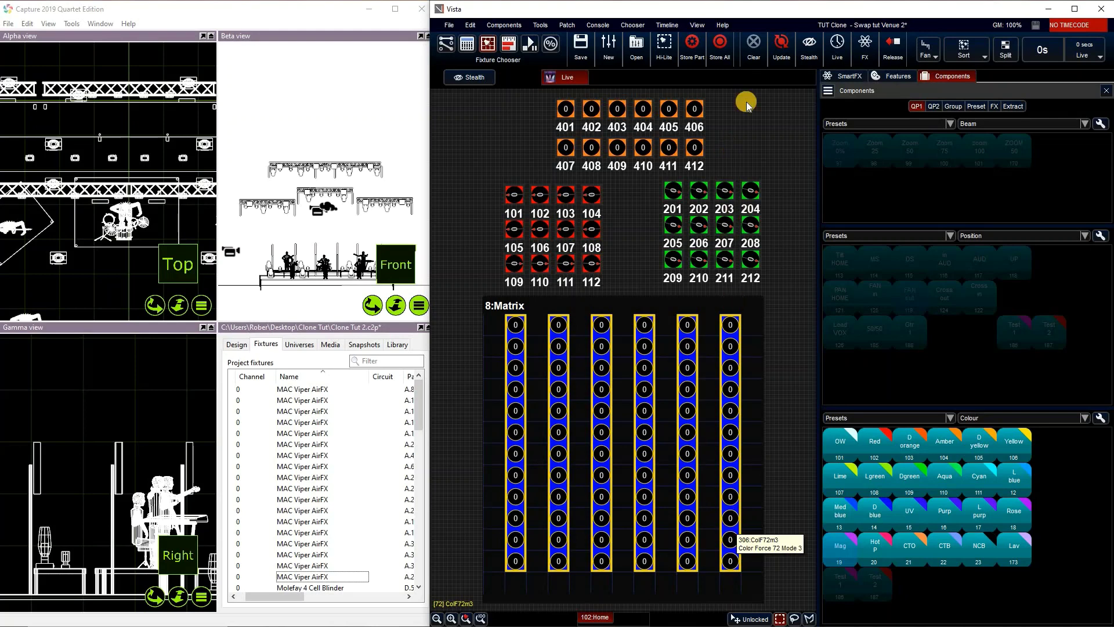
{"action": "left_click_drag", "start_coordinate": [721, 104], "coordinate": [511, 224]}
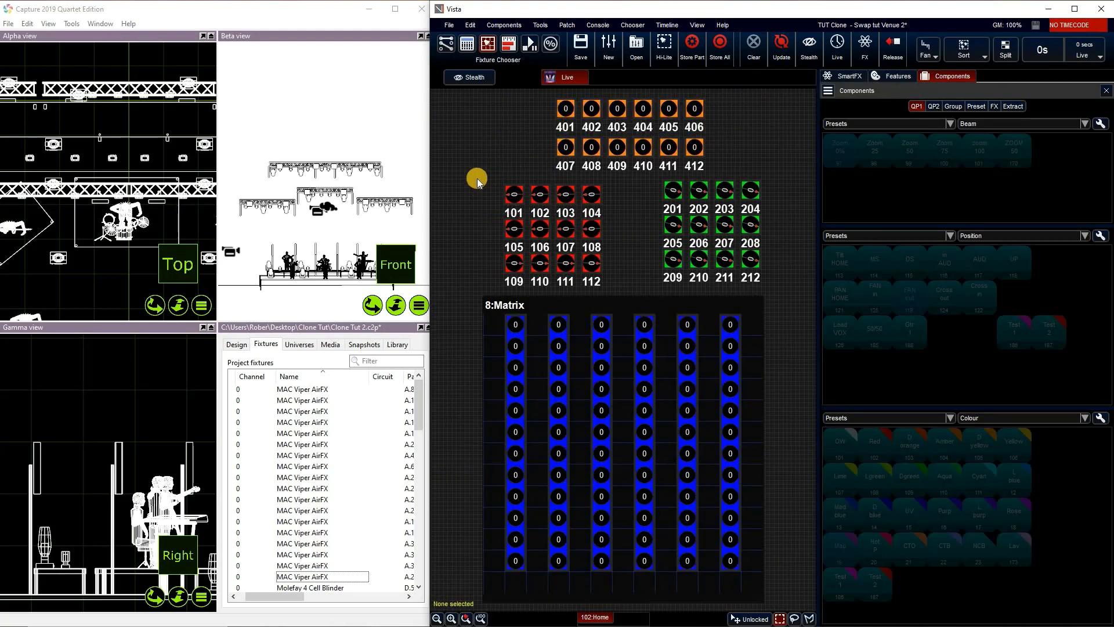
Compare fixtures 101 to 112, 201 to 212, the Matrix and 401 to 412 with the new rig in Capture's front view.
{"action": "left_click_drag", "start_coordinate": [484, 177], "coordinate": [619, 274]}
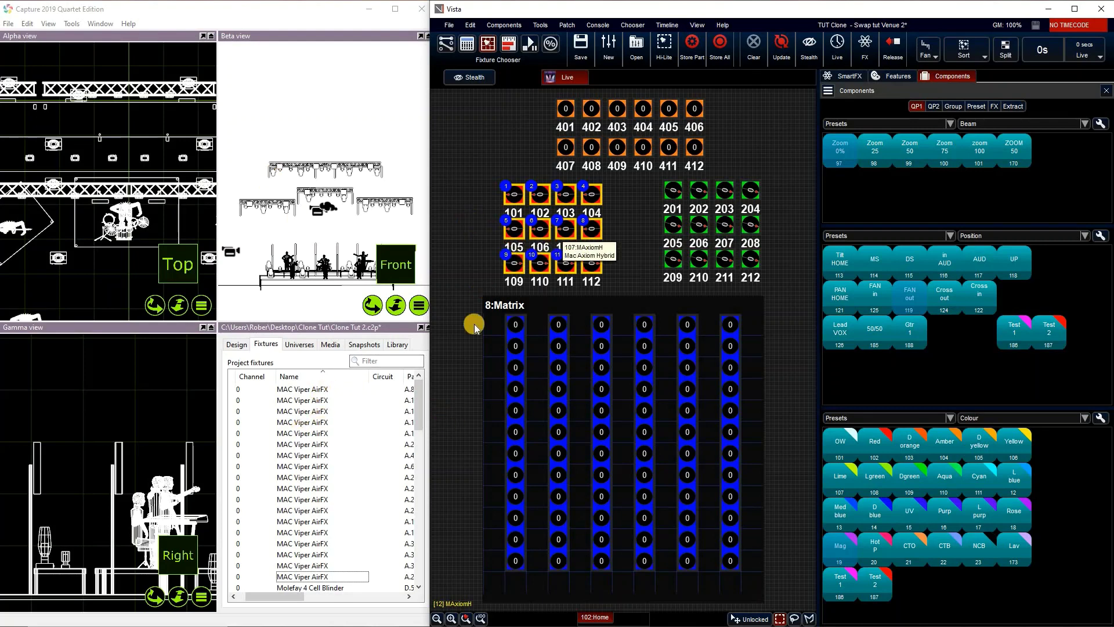
{"action": "left_click", "coordinate": [602, 271]}
{"action": "left_click_drag", "start_coordinate": [491, 183], "coordinate": [585, 269]}
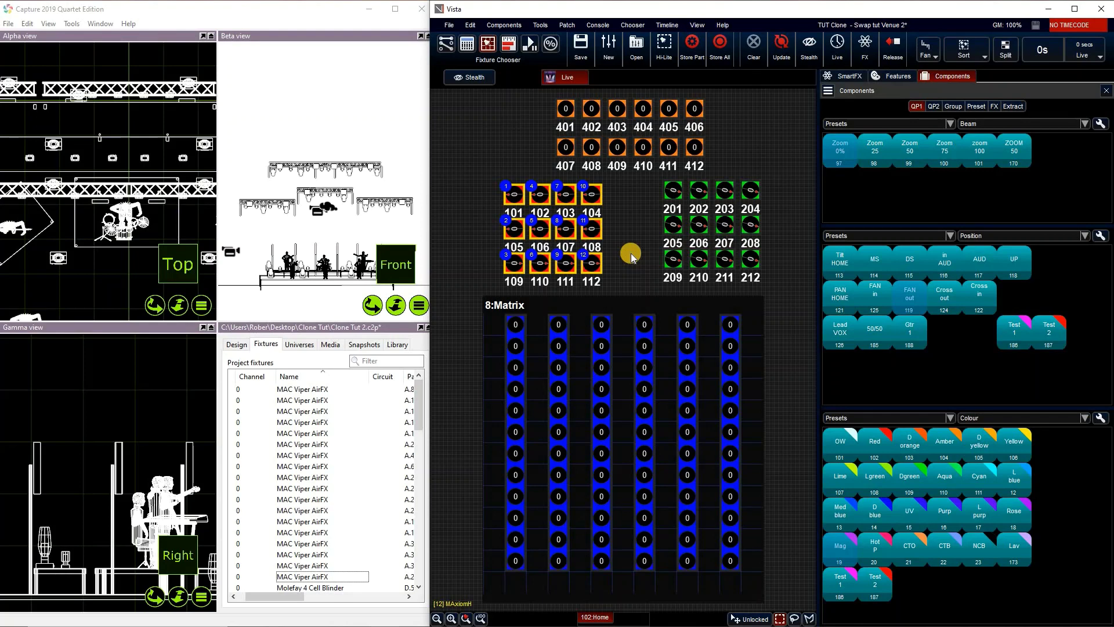
{"action": "left_click", "coordinate": [330, 171]}
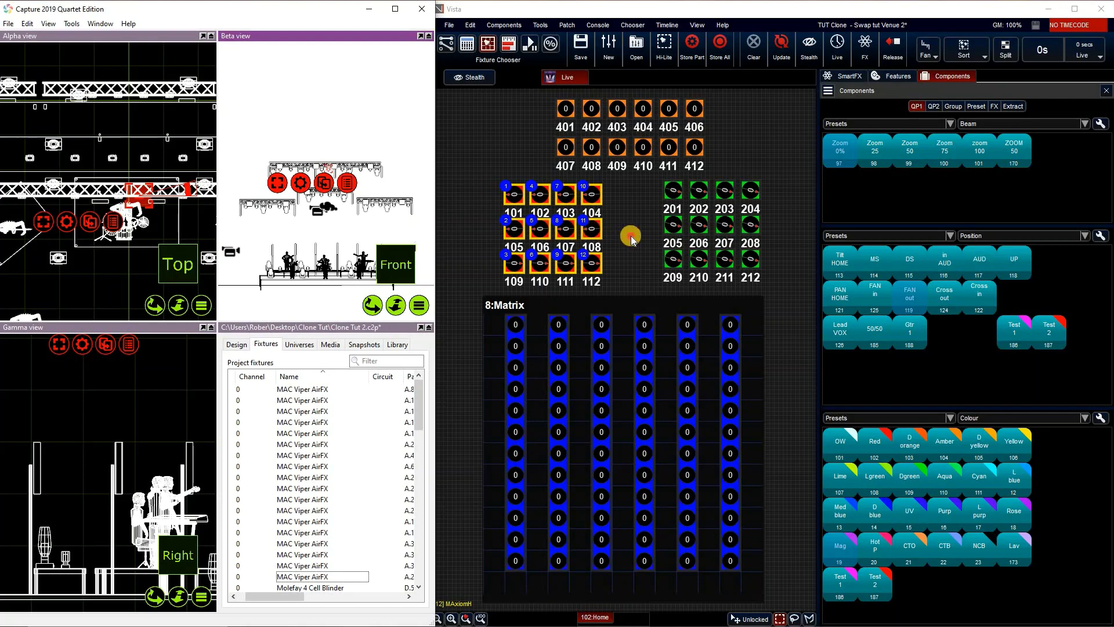
{"action": "left_click", "coordinate": [635, 187]}
{"action": "left_click_drag", "start_coordinate": [764, 281], "coordinate": [635, 180]}
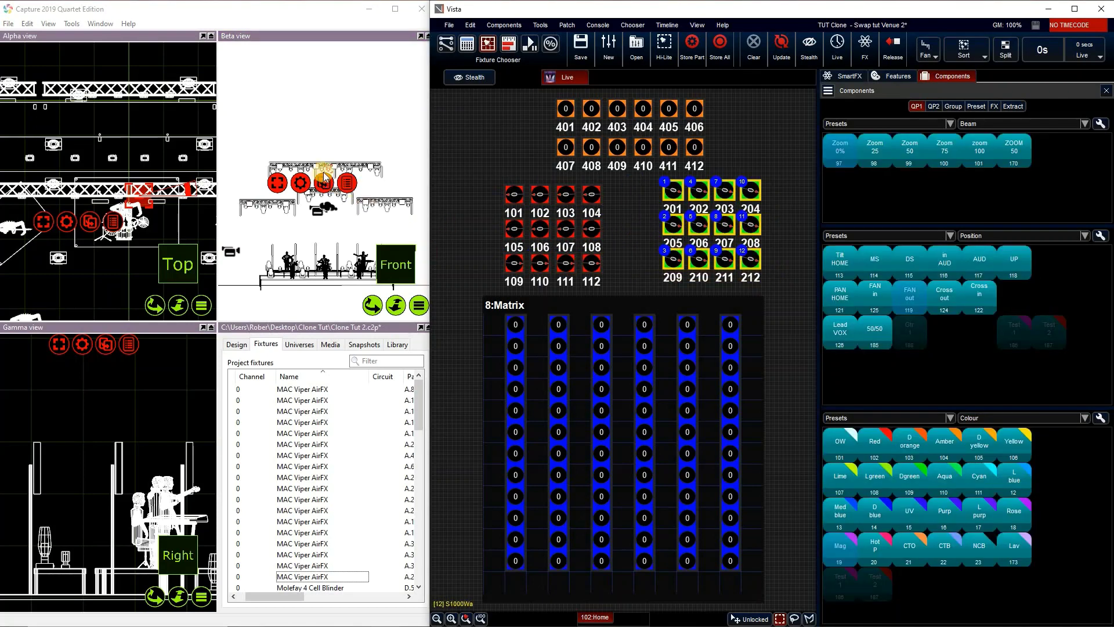
{"action": "left_click", "coordinate": [461, 296]}
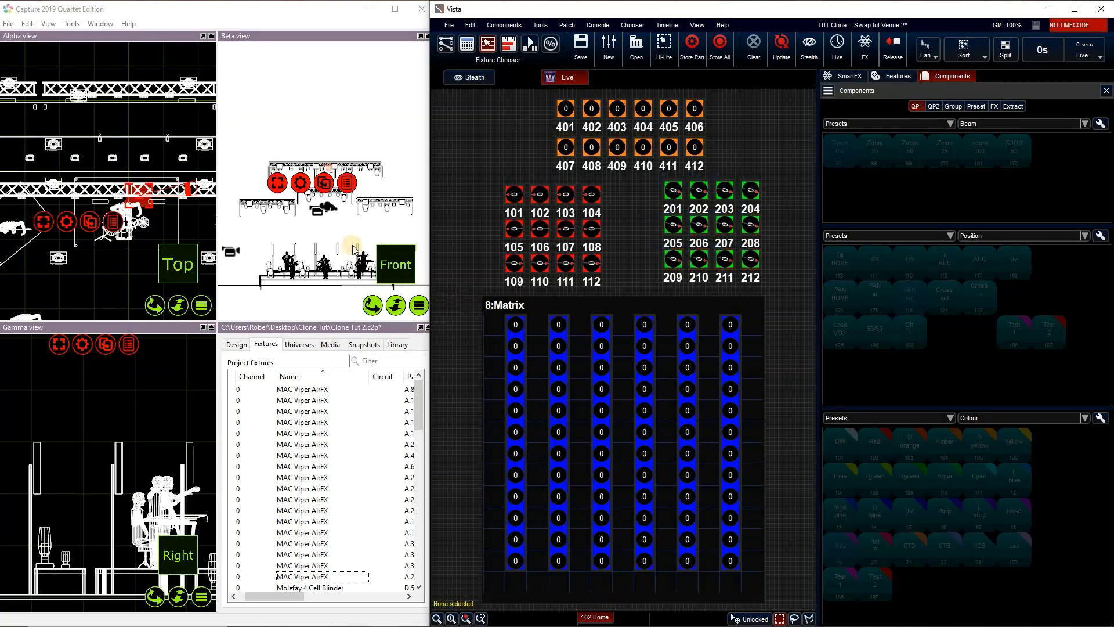
{"action": "left_click_drag", "start_coordinate": [458, 315], "coordinate": [734, 556]}
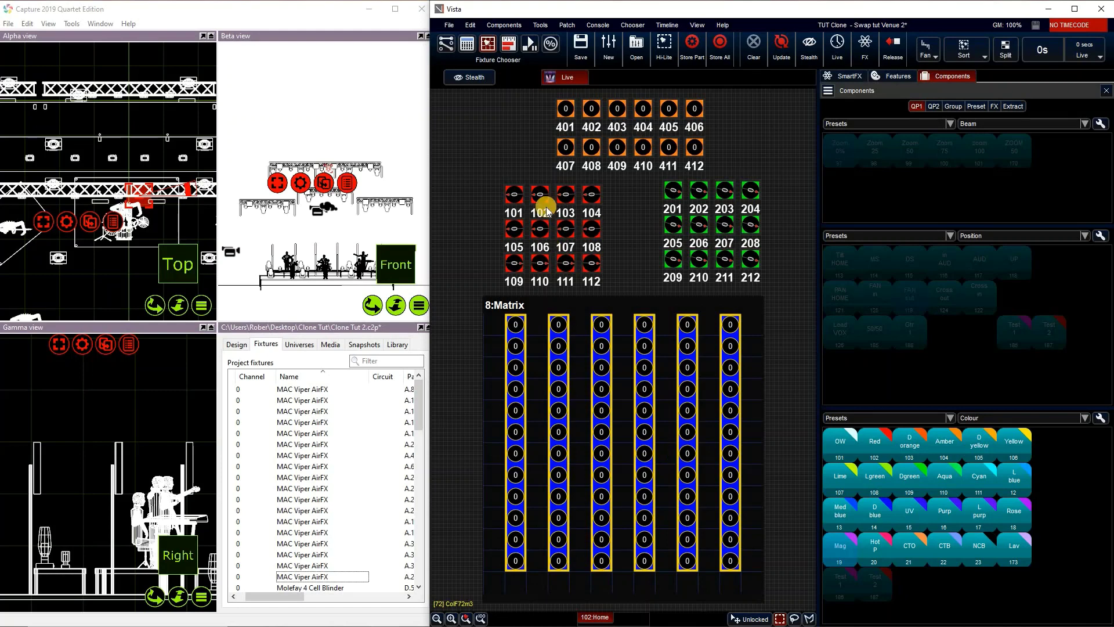
{"action": "left_click", "coordinate": [551, 109]}
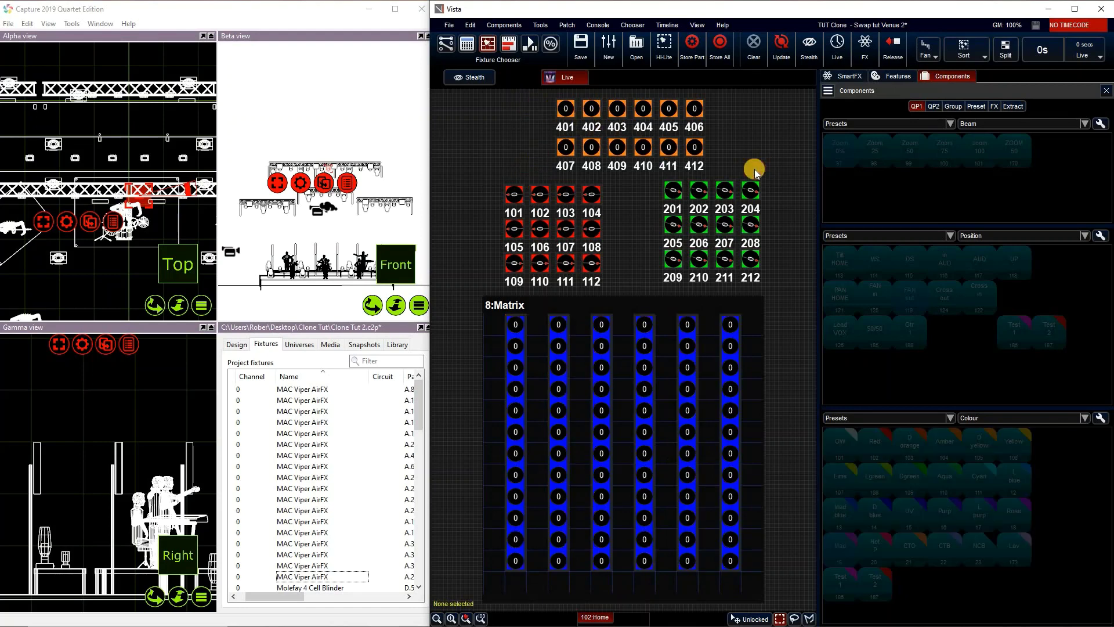
{"action": "left_click_drag", "start_coordinate": [754, 169], "coordinate": [525, 98]}
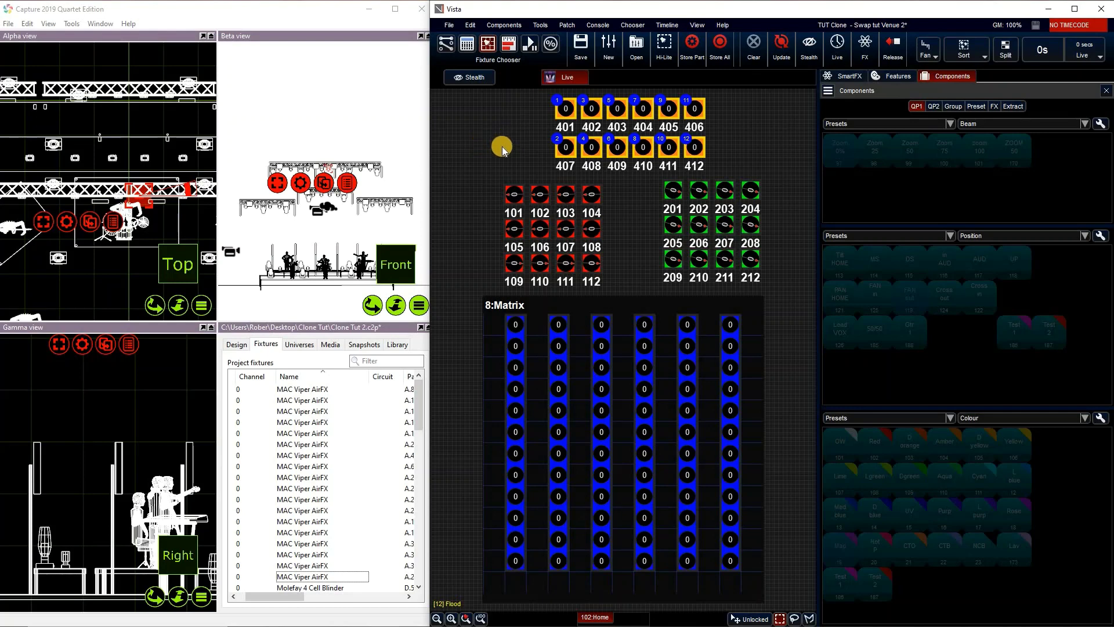
Enlarge Capture's front view to examine the new venue's rig, restore the four-view layout and return to Vista.
{"action": "left_click", "coordinate": [378, 117]}
{"action": "left_click", "coordinate": [420, 35]}
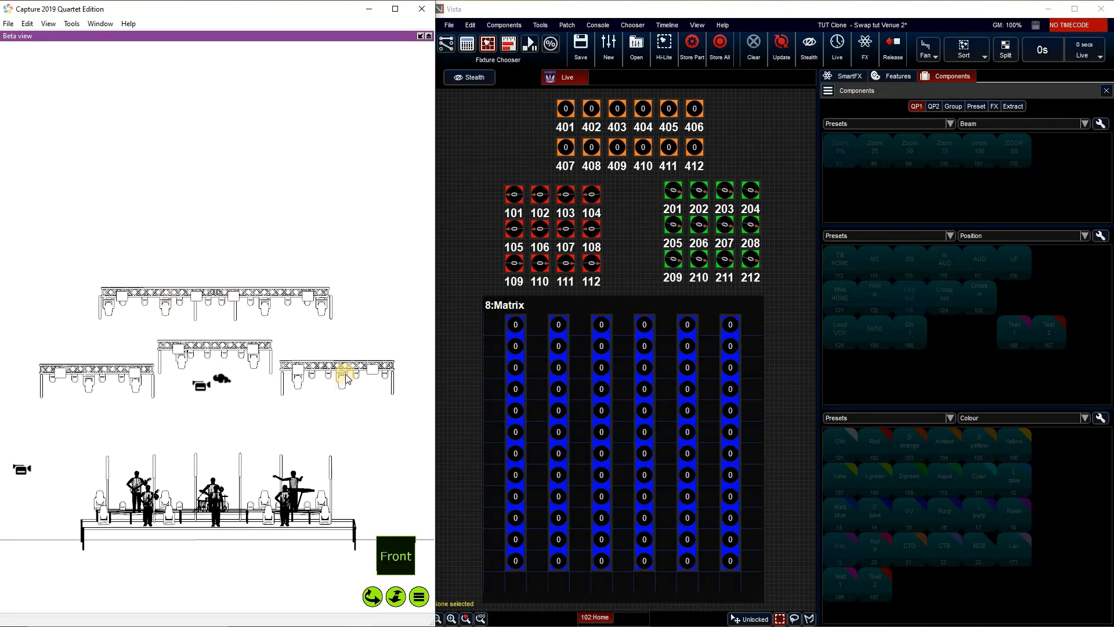
{"action": "left_click", "coordinate": [420, 36]}
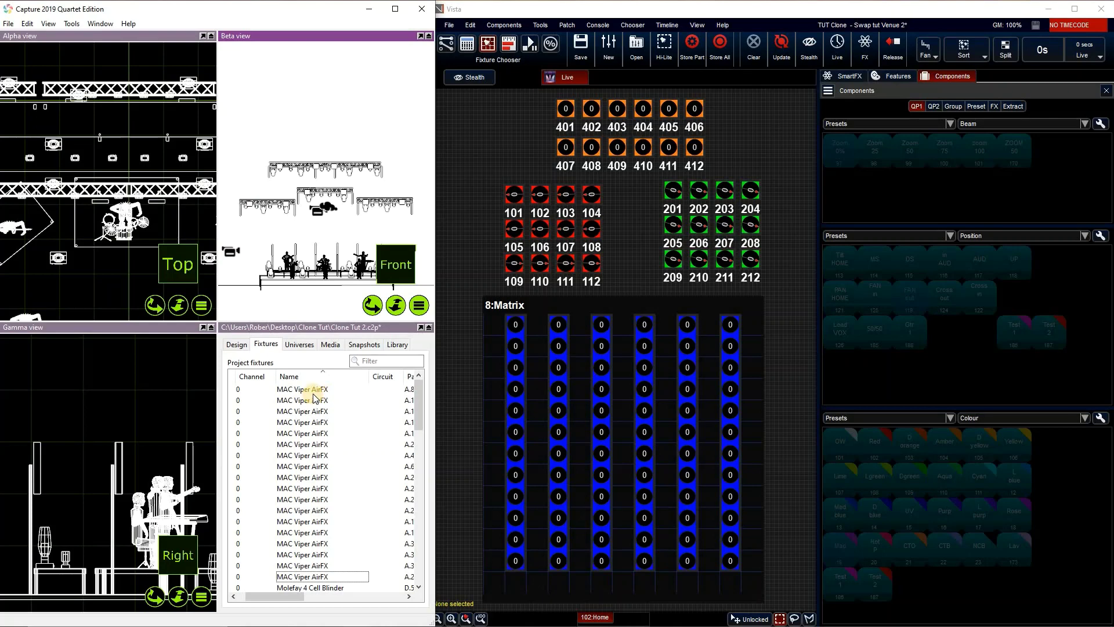
{"action": "left_click", "coordinate": [622, 241]}
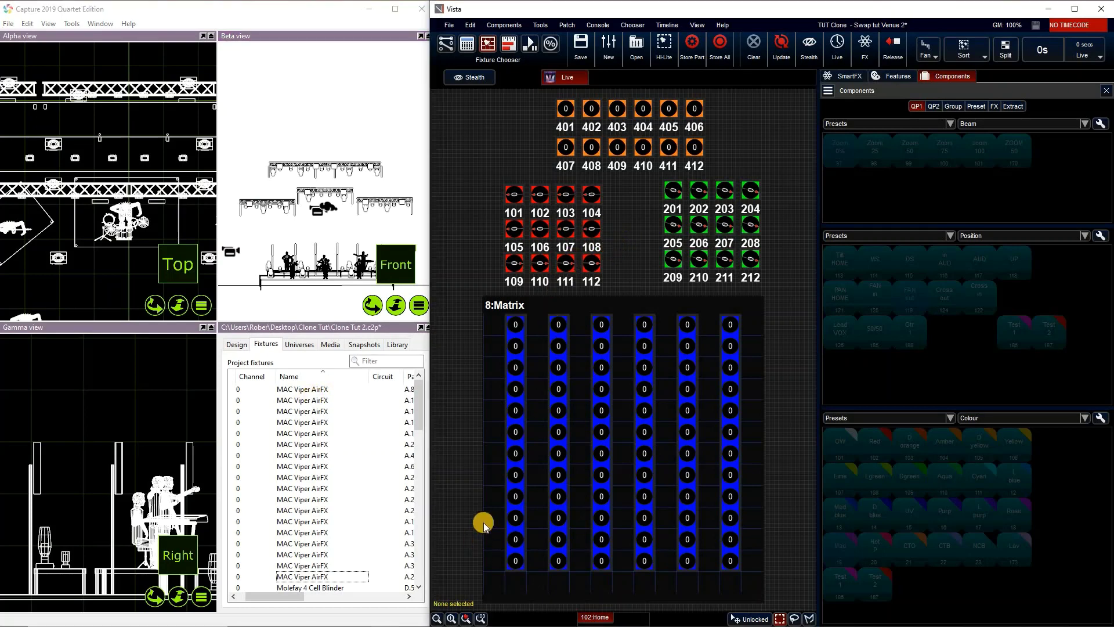
Move fixtures 101 to 112 clear of the other fixture groups, to the upper left of fixtures 401 to 412.
{"action": "left_click", "coordinate": [436, 618]}
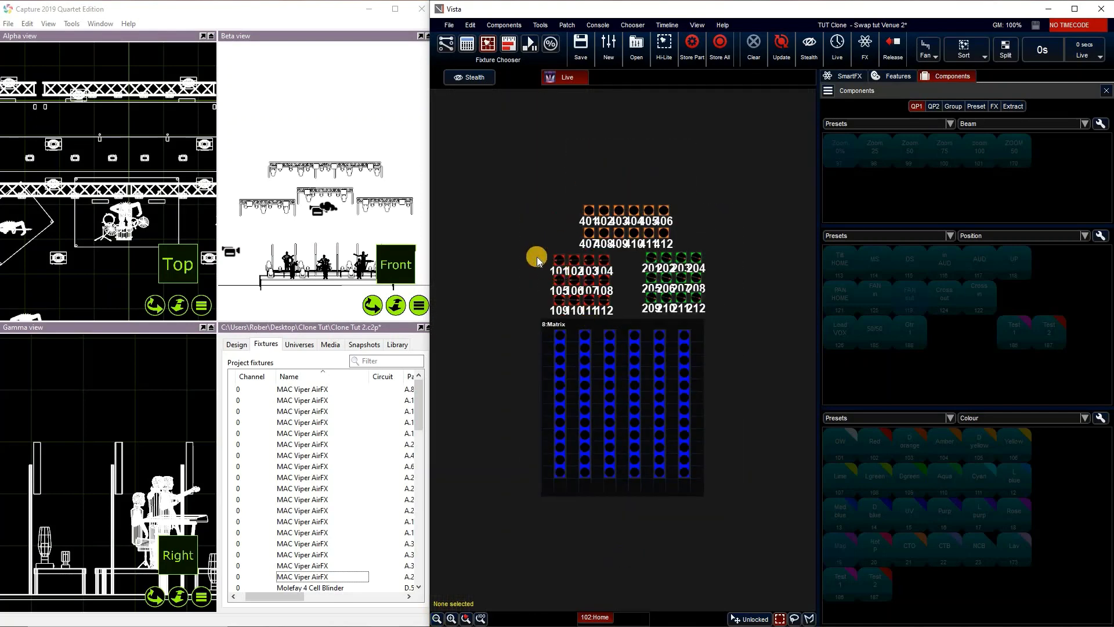
{"action": "left_click_drag", "start_coordinate": [622, 307], "coordinate": [541, 253]}
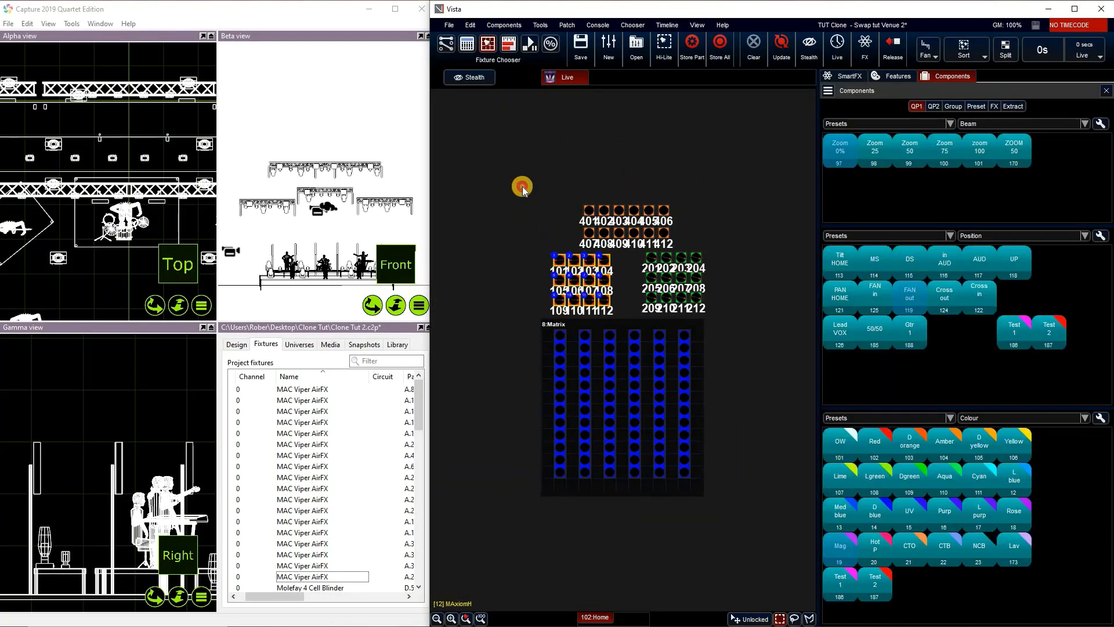
{"action": "left_click_drag", "start_coordinate": [566, 194], "coordinate": [528, 186]}
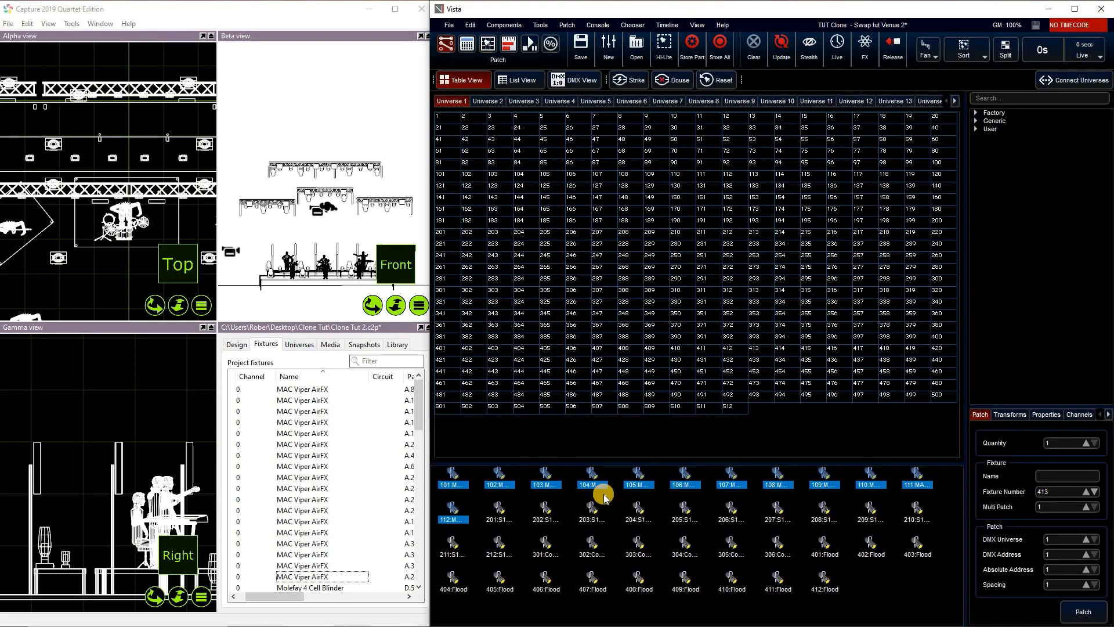
Change the fixture type of fixtures 101 to 112 in the patch to Mac Viper AirFX Basic.
{"action": "right_click", "coordinate": [597, 486]}
{"action": "right_click", "coordinate": [597, 488]}
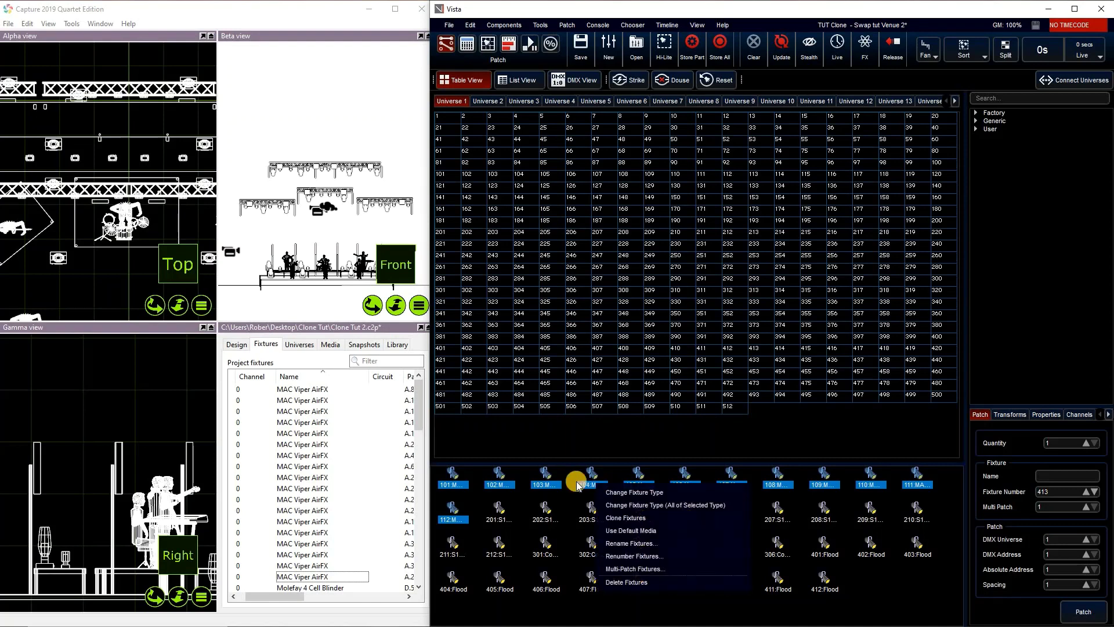
{"action": "left_click", "coordinate": [674, 493]}
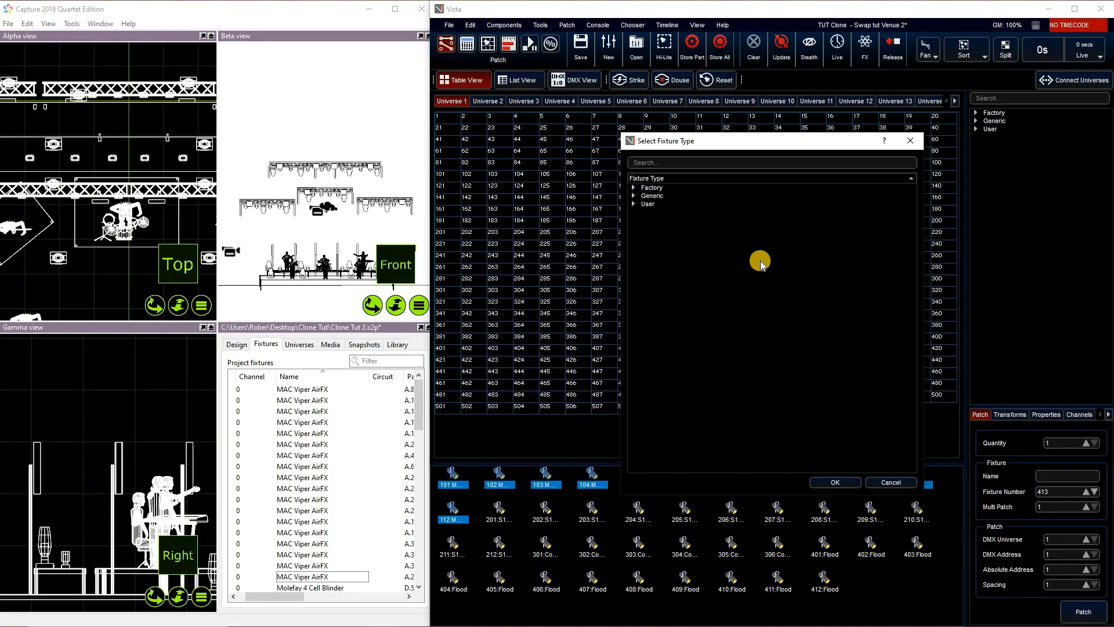
{"action": "type", "text": "M"}
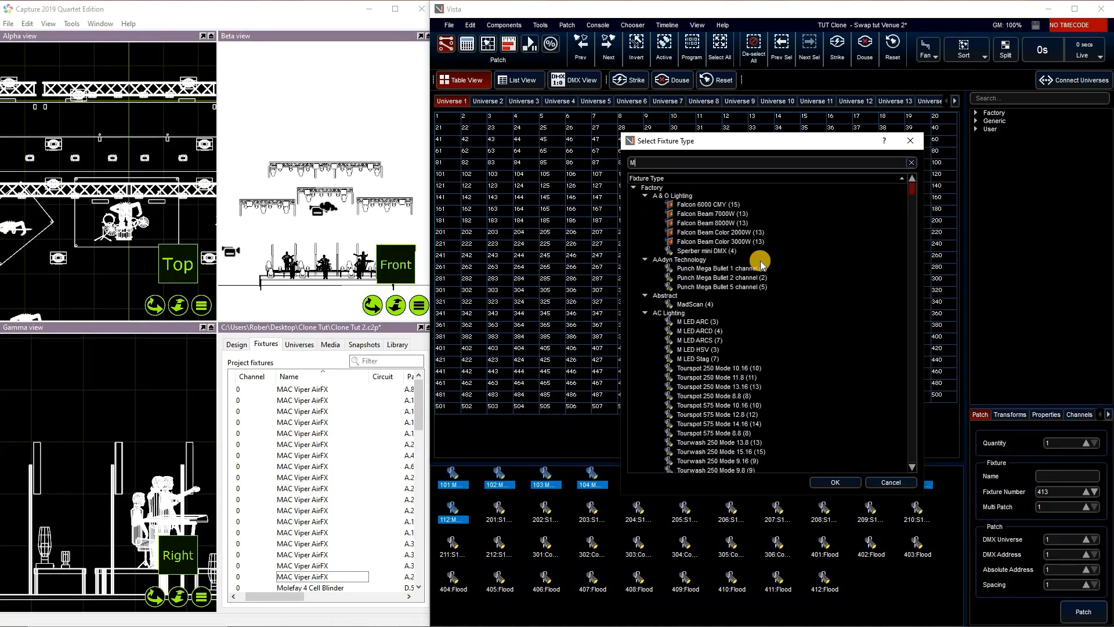
{"action": "type", "text": "ac air FX"}
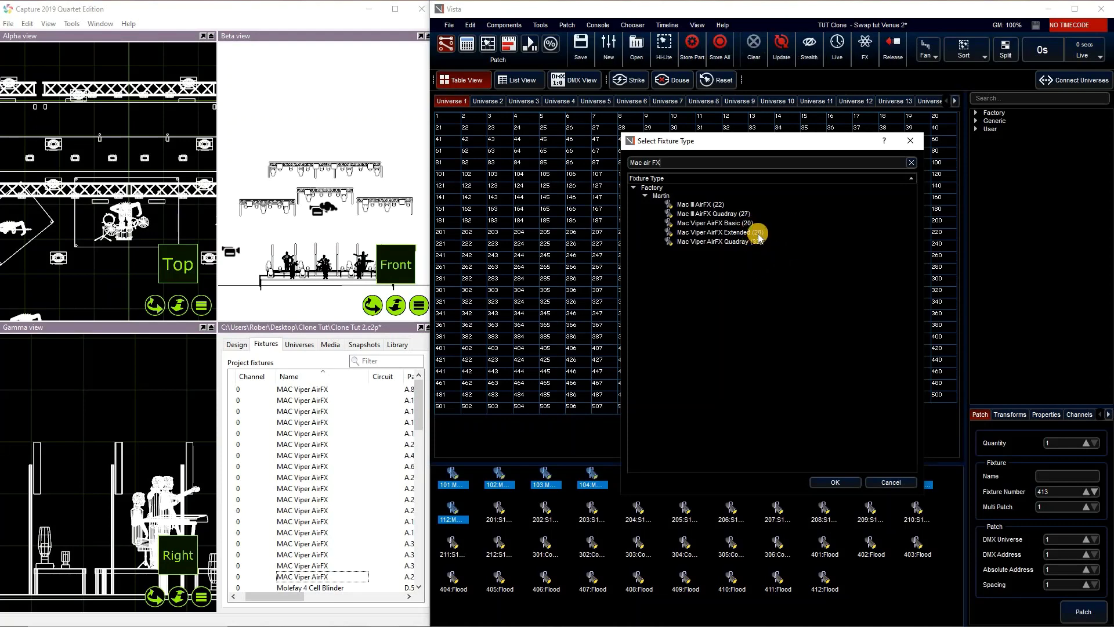
{"action": "left_click", "coordinate": [695, 224]}
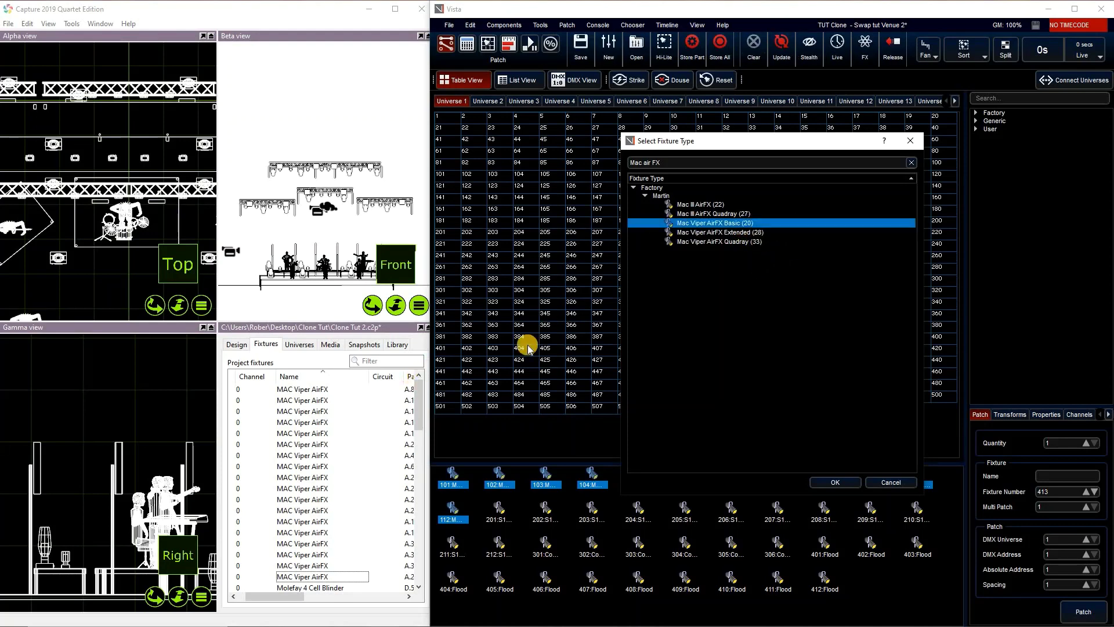
{"action": "left_click", "coordinate": [841, 483]}
{"action": "left_click", "coordinate": [800, 363]}
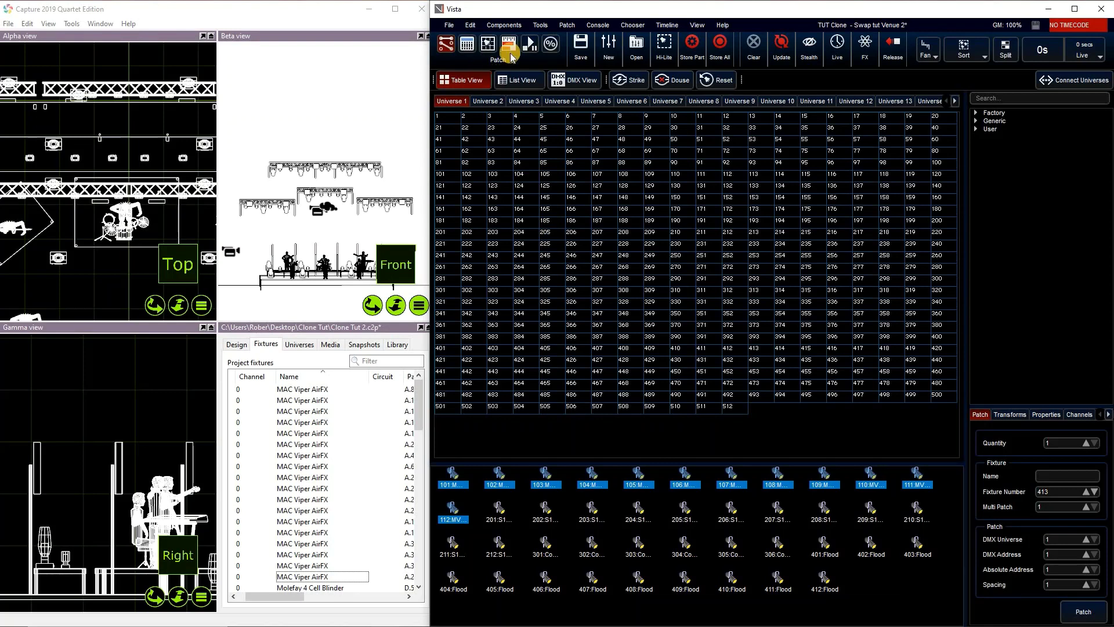
Check the swapped fixtures 101 to 112 in the fixture chooser and the patch, and return to the chooser.
{"action": "left_click", "coordinate": [488, 42]}
{"action": "left_click", "coordinate": [565, 189]}
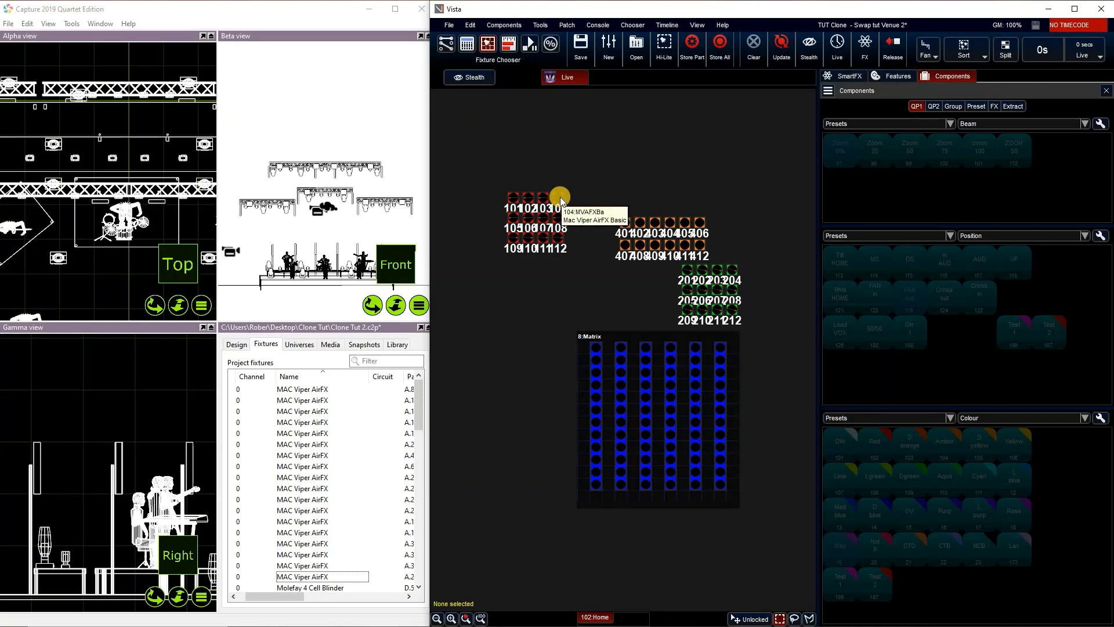
{"action": "left_click", "coordinate": [557, 243]}
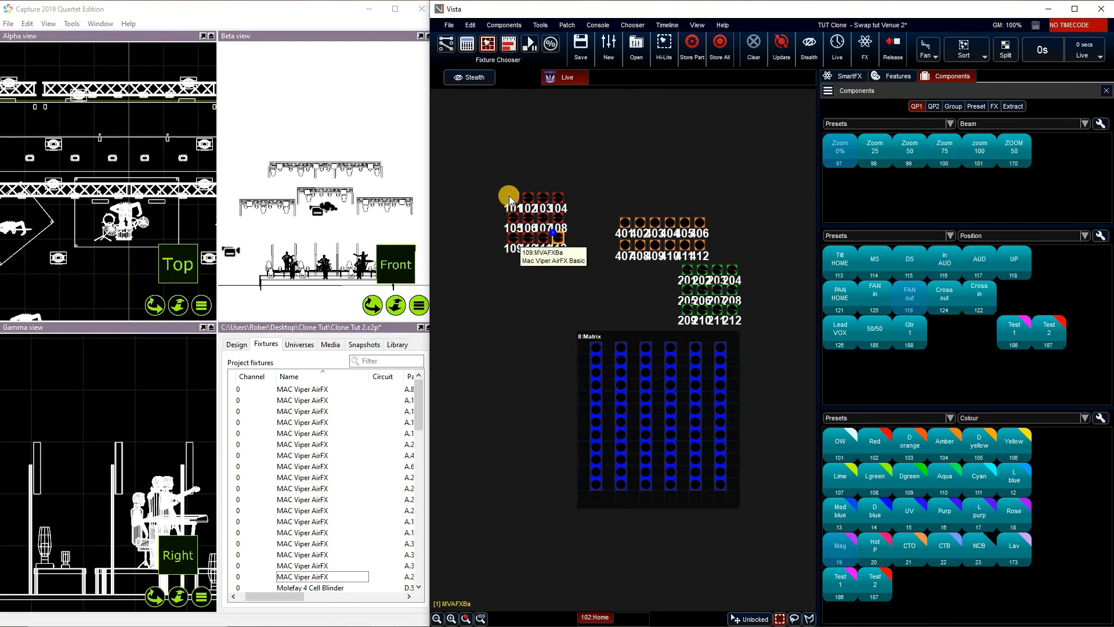
{"action": "left_click_drag", "start_coordinate": [482, 160], "coordinate": [580, 267]}
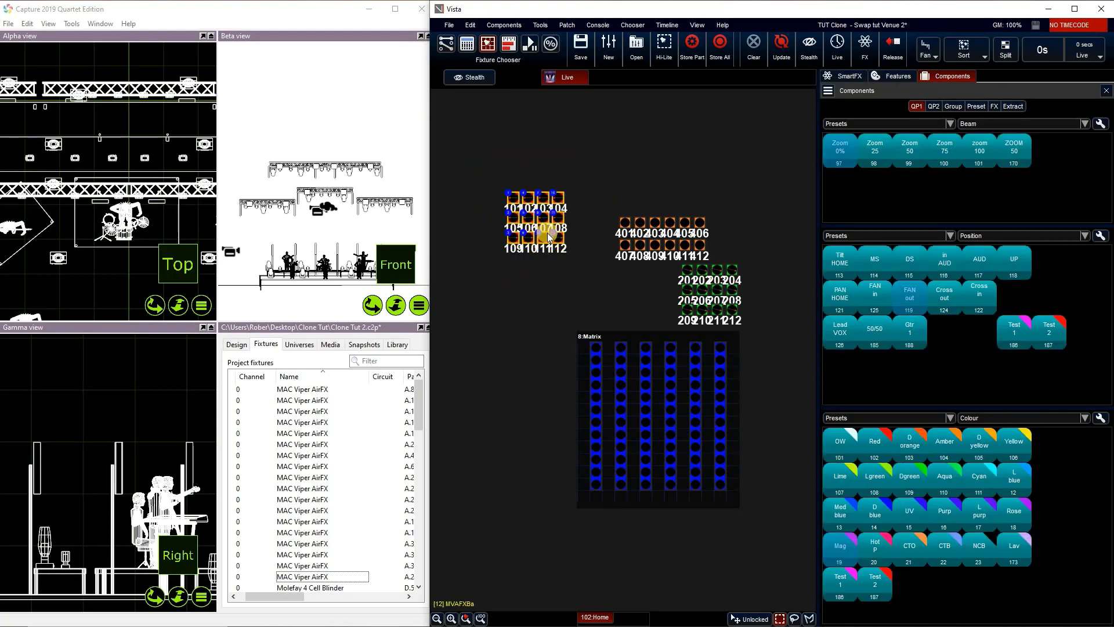
{"action": "left_click", "coordinate": [446, 43]}
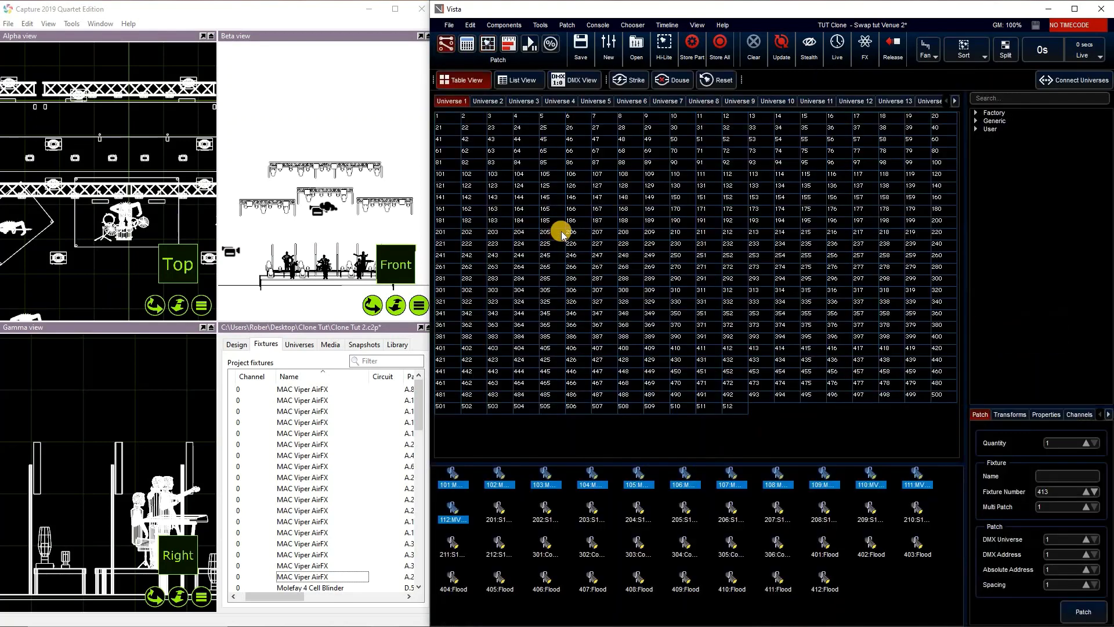
{"action": "left_click", "coordinate": [489, 44]}
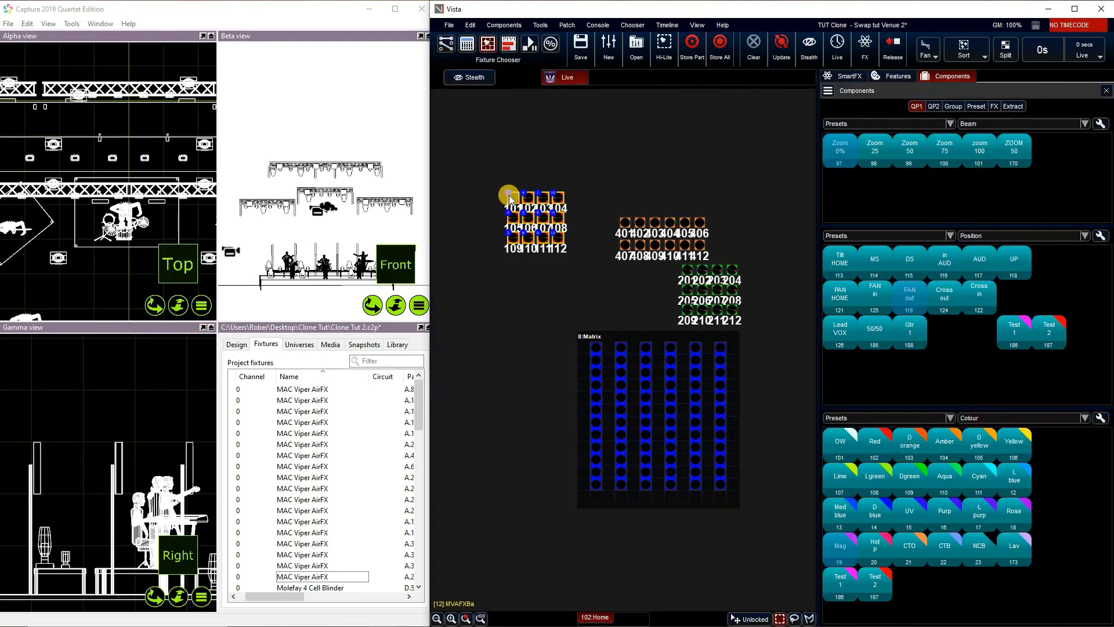
Enlarge Capture's front view to compare the venue's truss and floor rig with fixtures 101 to 112, and return to Vista.
{"action": "left_click", "coordinate": [517, 184]}
{"action": "left_click_drag", "start_coordinate": [507, 197], "coordinate": [529, 284]}
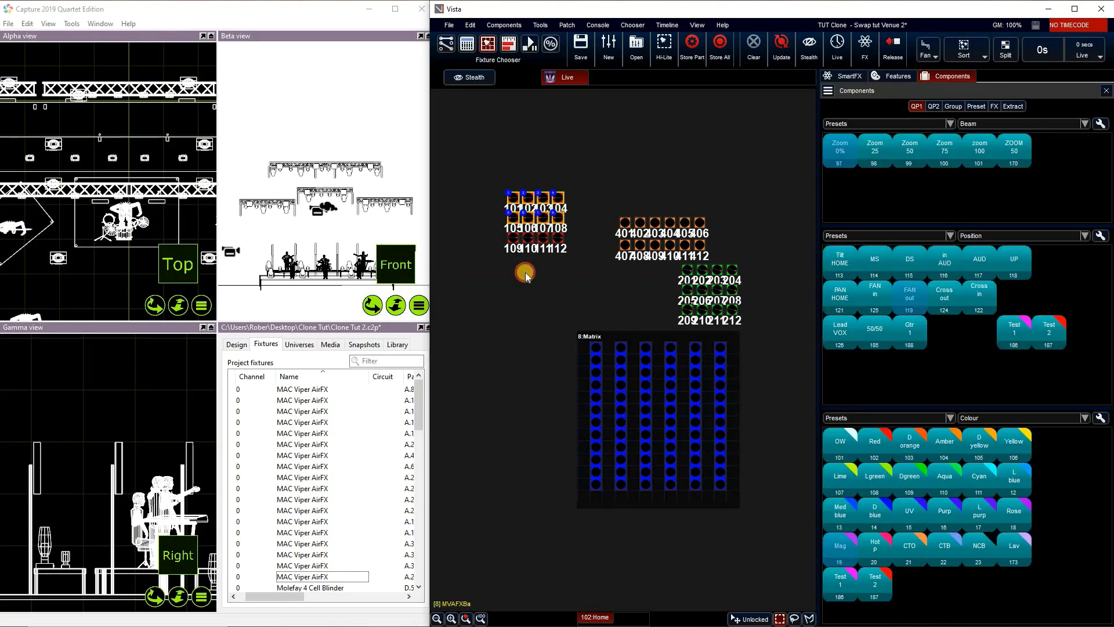
{"action": "left_click", "coordinate": [525, 275]}
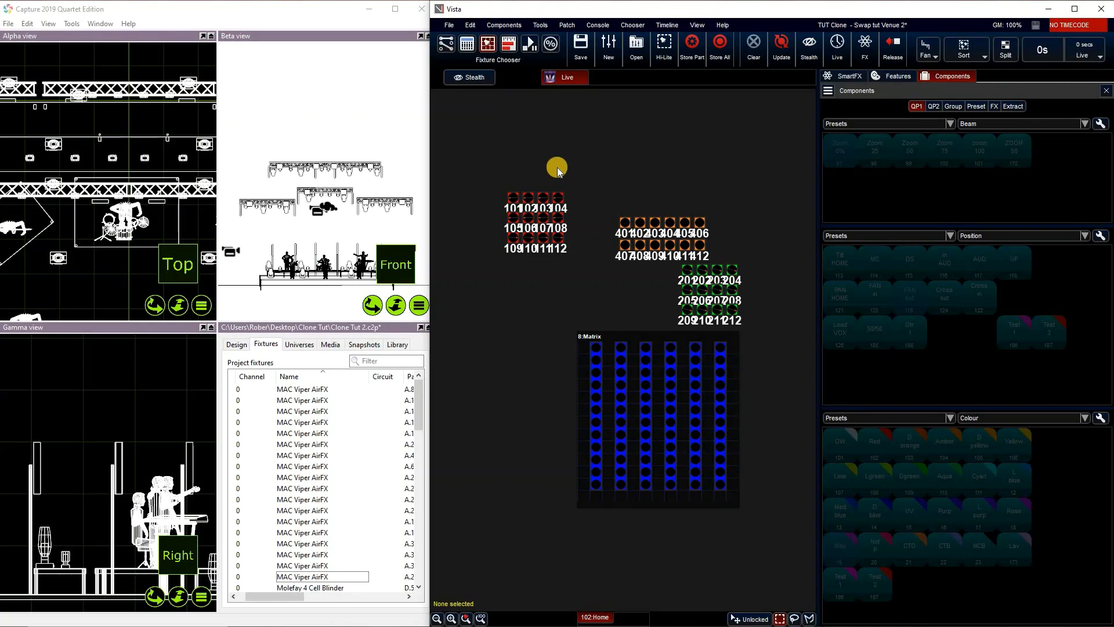
{"action": "double_click", "coordinate": [381, 138]}
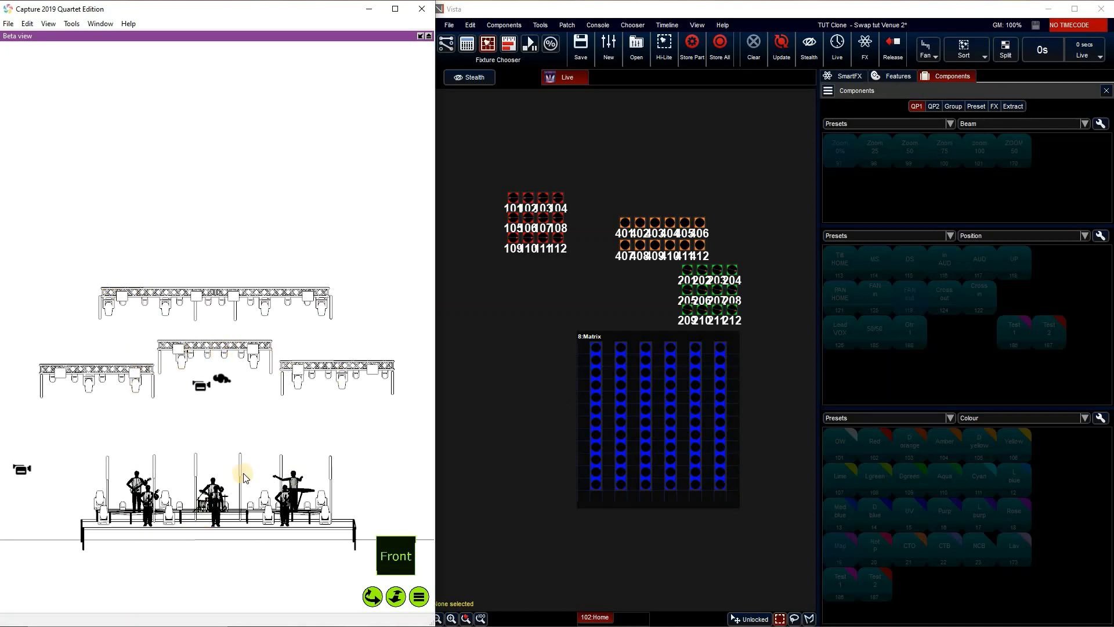
{"action": "left_click", "coordinate": [546, 309]}
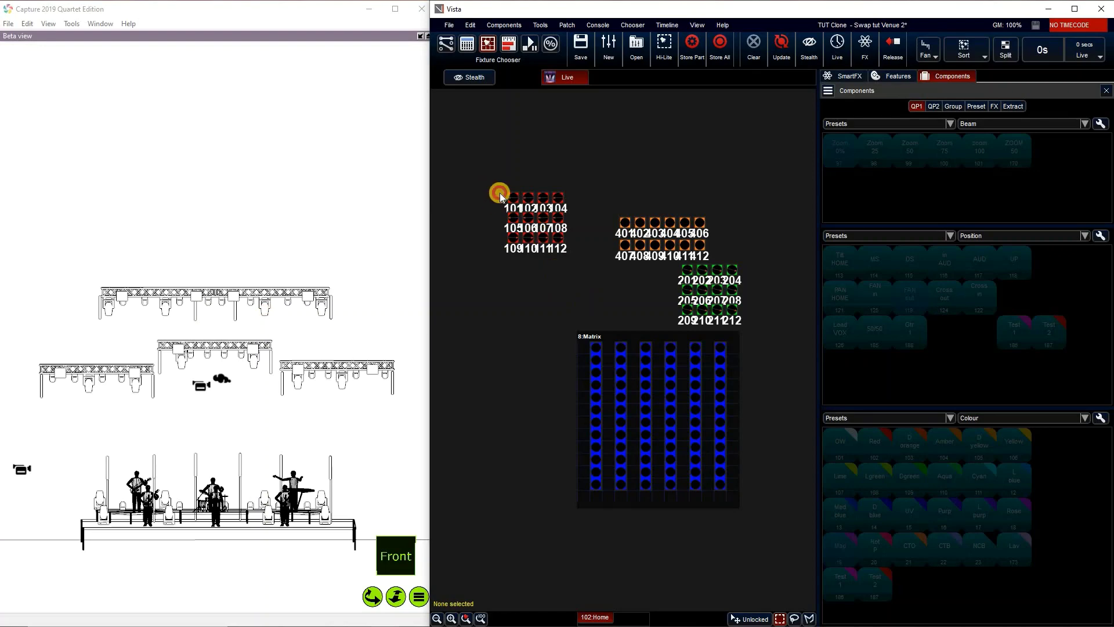
Separate fixtures 101 to 112 into three spaced rows by moving 101 to 104 and 105 to 108 upward in the fixture chooser.
{"action": "left_click_drag", "start_coordinate": [578, 212], "coordinate": [557, 150]}
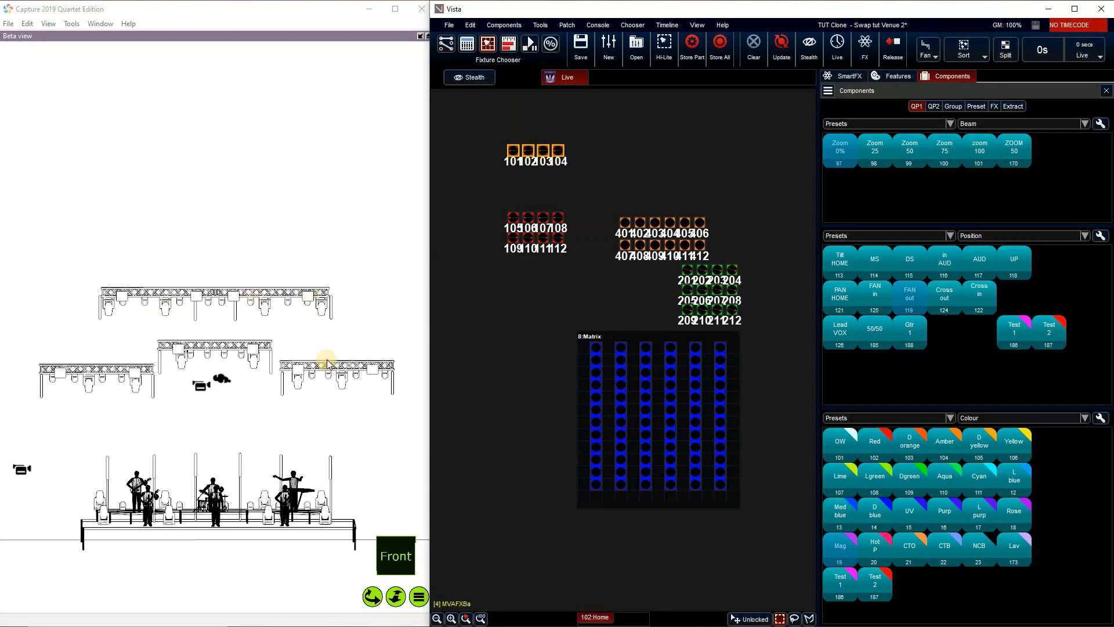
{"action": "left_click", "coordinate": [566, 306]}
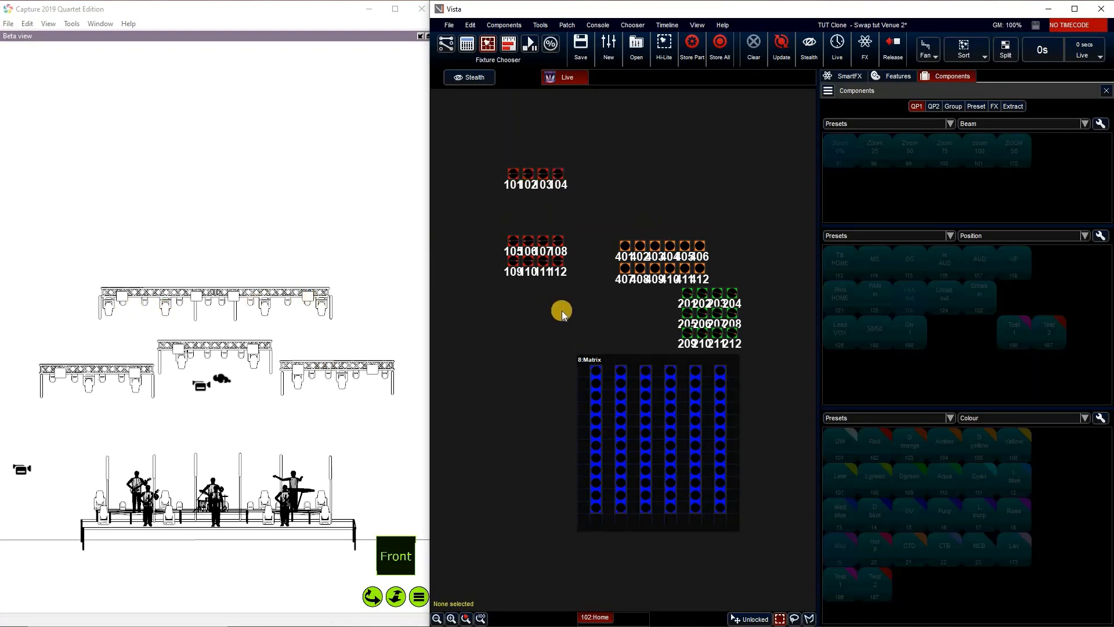
{"action": "left_click", "coordinate": [291, 370]}
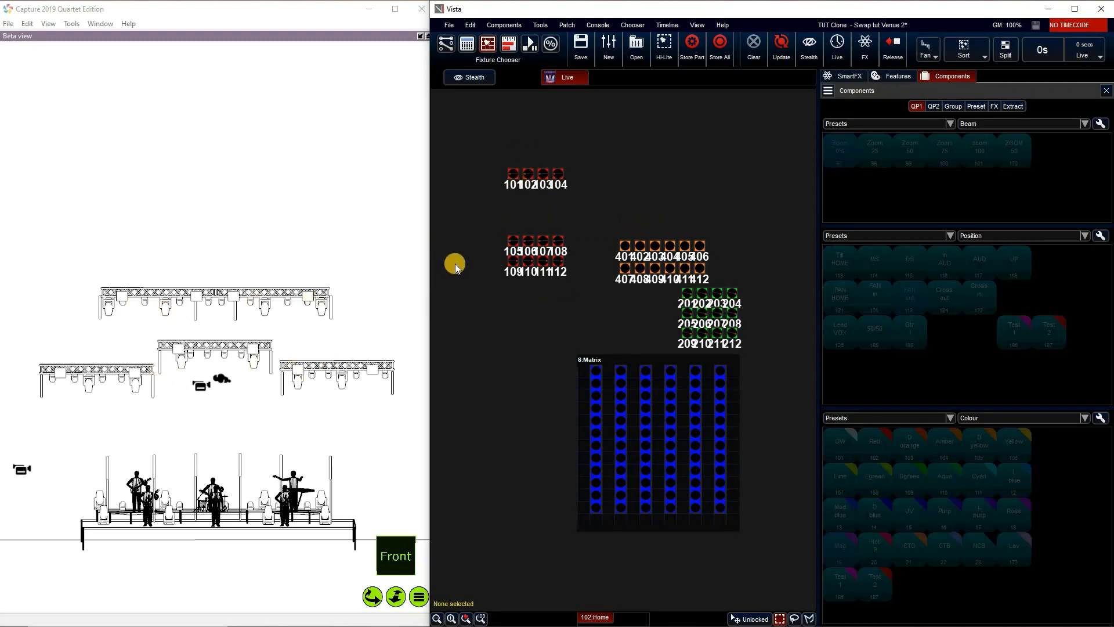
{"action": "left_click_drag", "start_coordinate": [489, 235], "coordinate": [558, 220]}
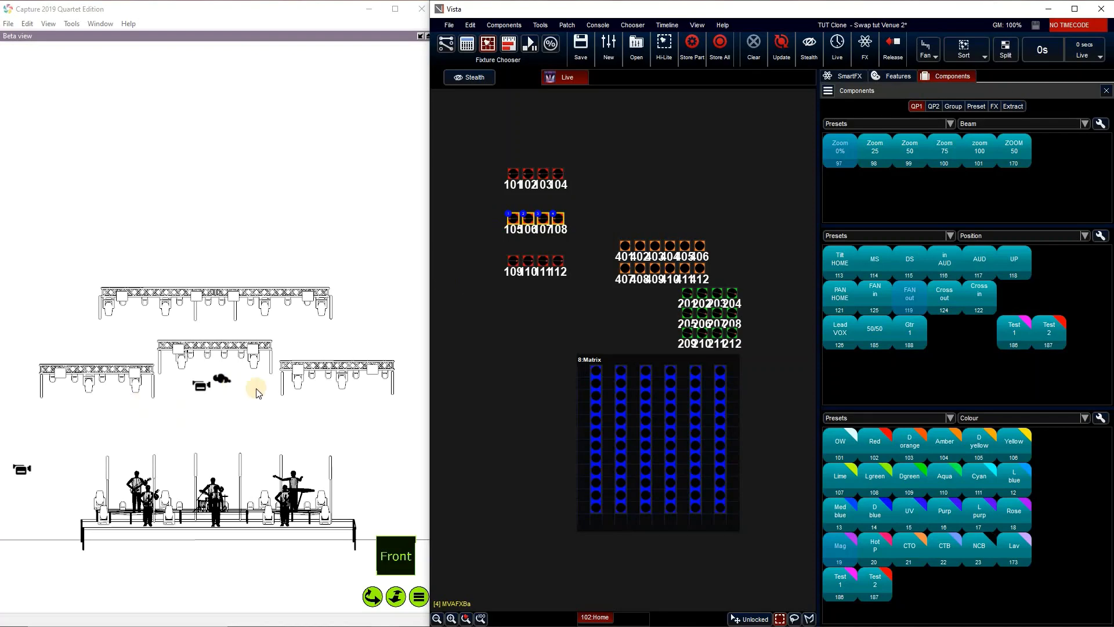
{"action": "left_click", "coordinate": [590, 319]}
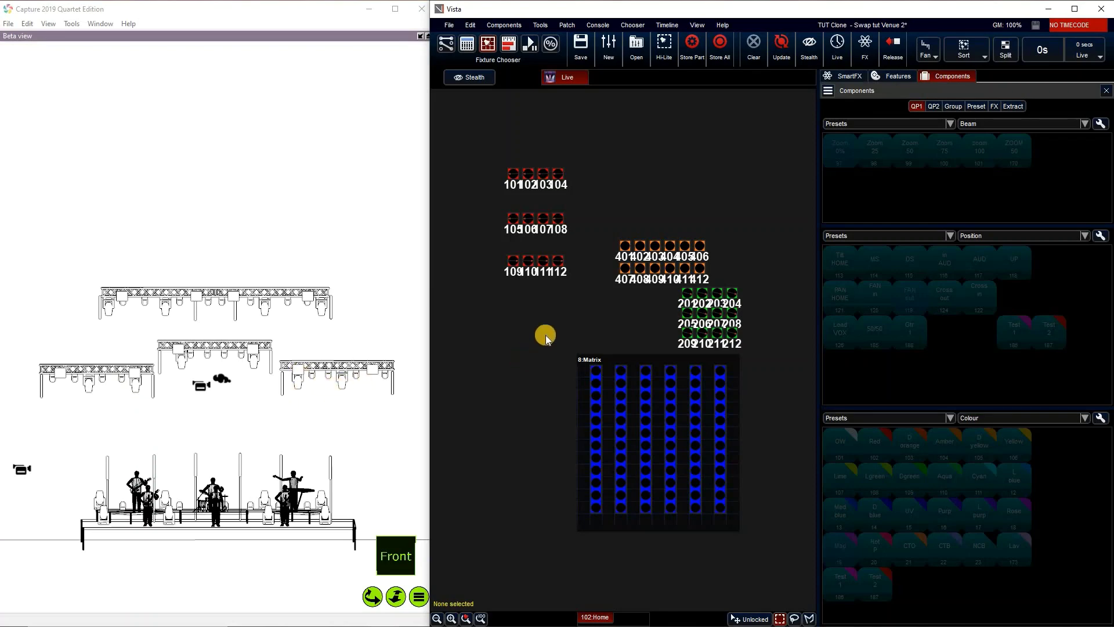
Clone fixtures 105 and 108 in the patch and return to the fixture chooser.
{"action": "left_click", "coordinate": [514, 220]}
{"action": "left_click", "coordinate": [559, 219]}
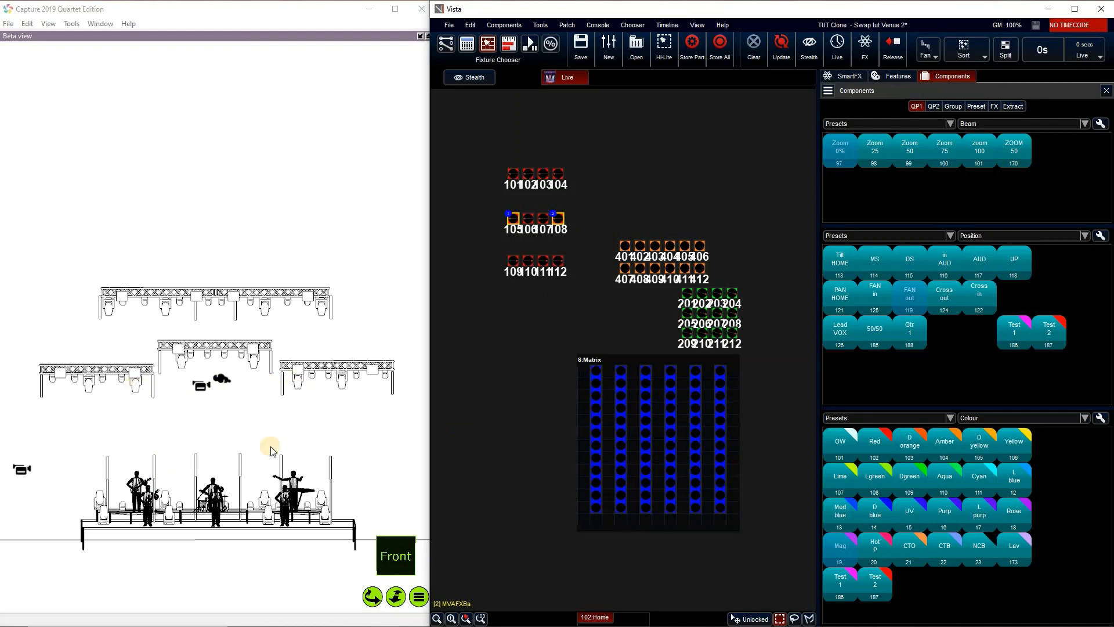
{"action": "left_click", "coordinate": [446, 44]}
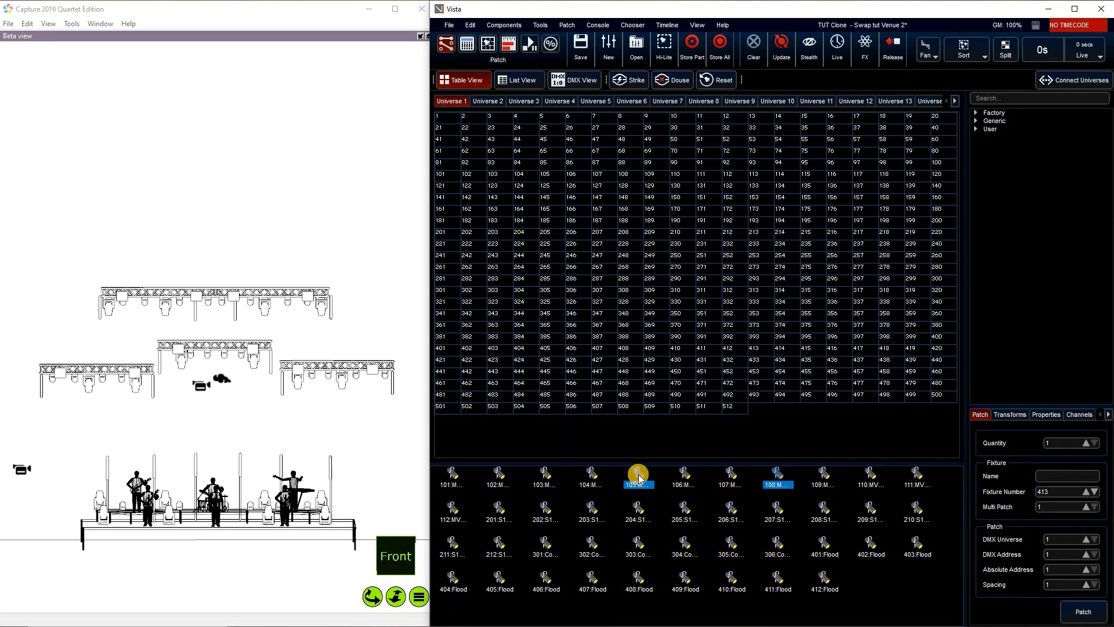
{"action": "right_click", "coordinate": [640, 477]}
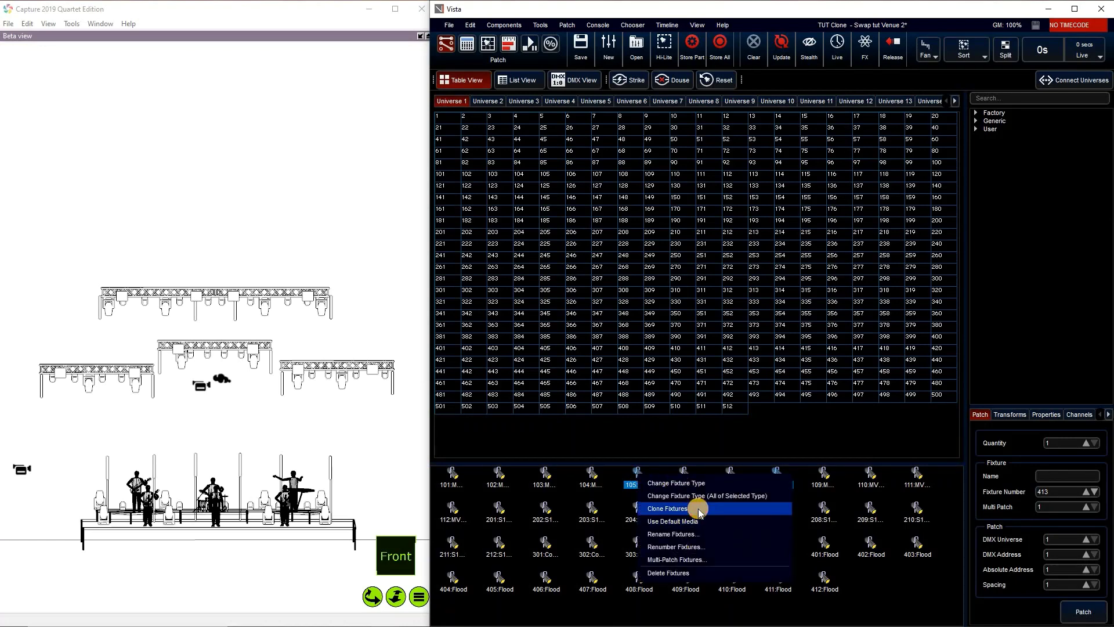
{"action": "left_click", "coordinate": [698, 509]}
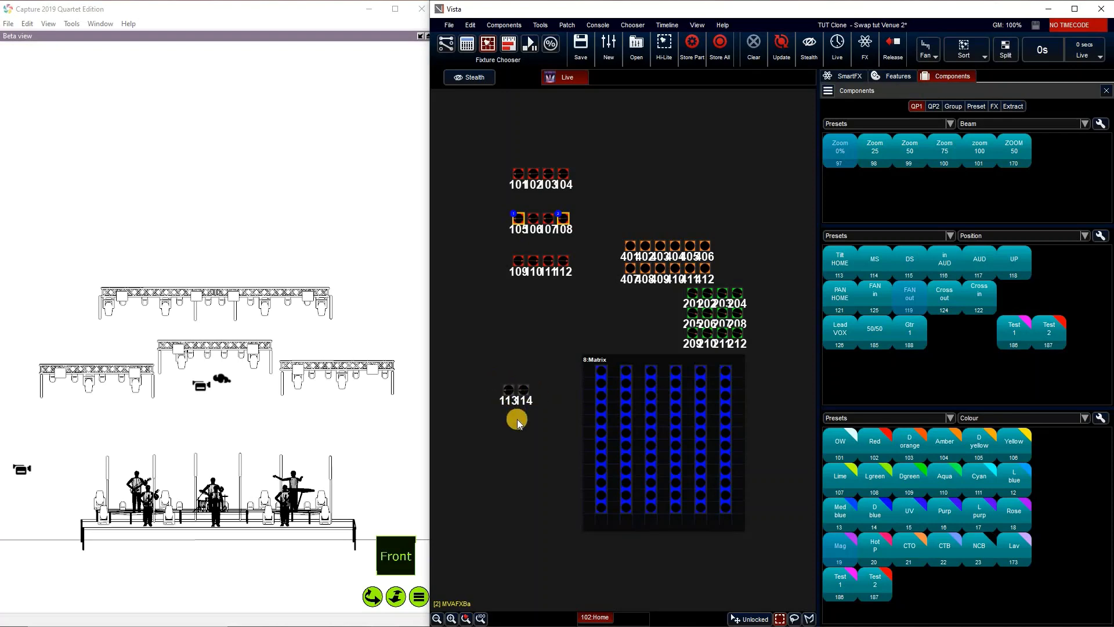
Place fixture 113 to the left of 105 and fixture 114 to the right of 108, aligned in the same row.
{"action": "left_click", "coordinate": [513, 398]}
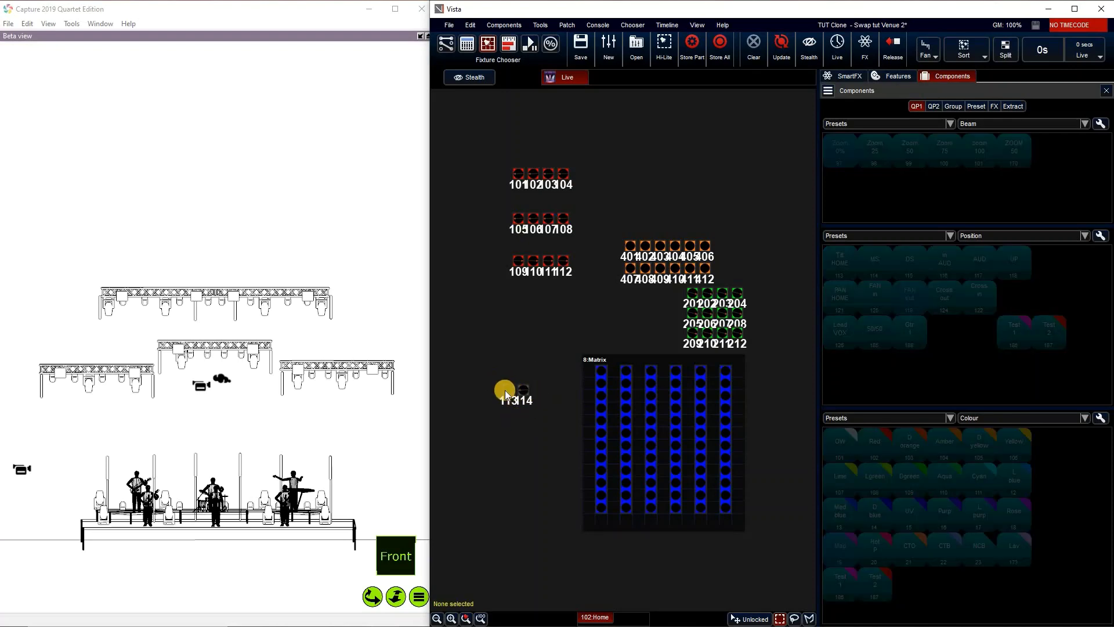
{"action": "left_click", "coordinate": [510, 392]}
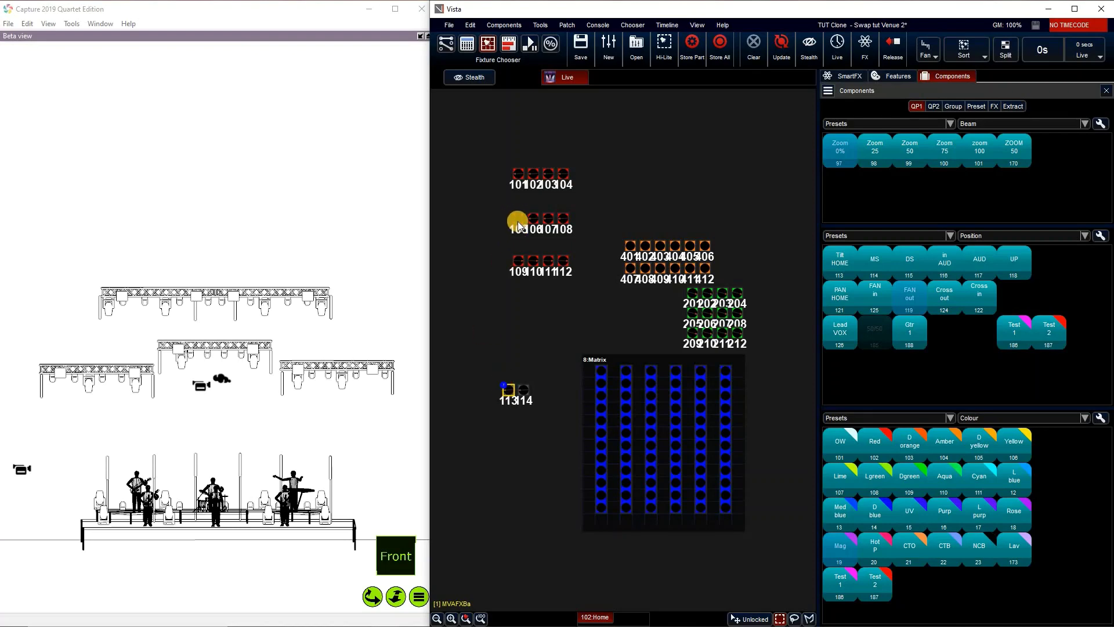
{"action": "left_click", "coordinate": [506, 390]}
{"action": "left_click_drag", "start_coordinate": [507, 390], "coordinate": [504, 251]}
{"action": "left_click", "coordinate": [522, 390]}
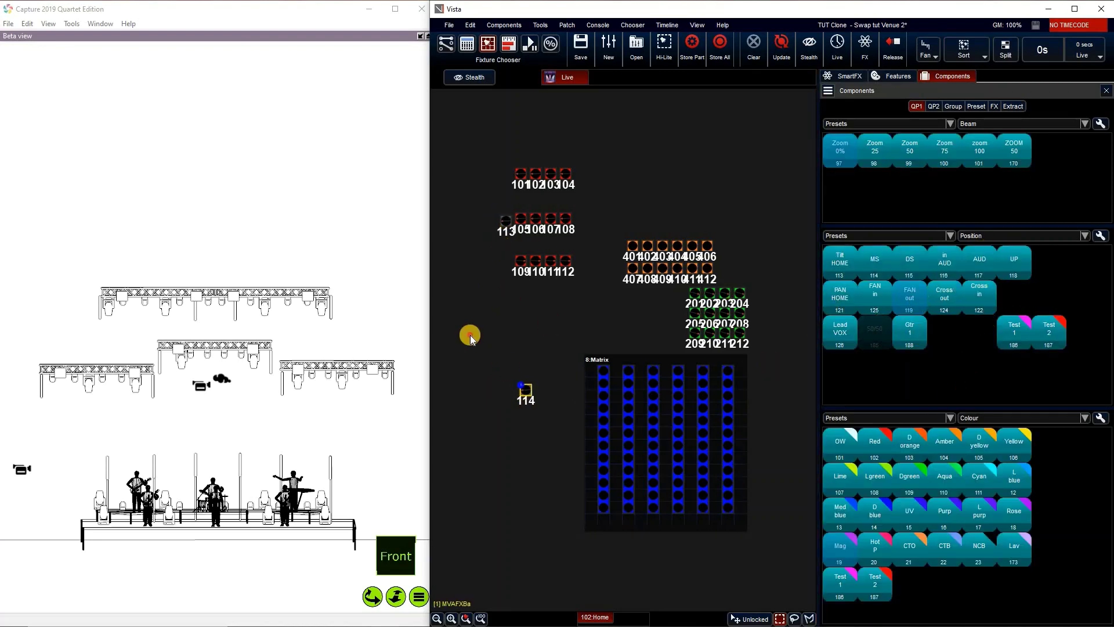
{"action": "left_click_drag", "start_coordinate": [526, 400], "coordinate": [501, 222]}
{"action": "left_click", "coordinate": [506, 219]}
{"action": "left_click", "coordinate": [586, 226]}
{"action": "left_click_drag", "start_coordinate": [586, 225], "coordinate": [500, 224]}
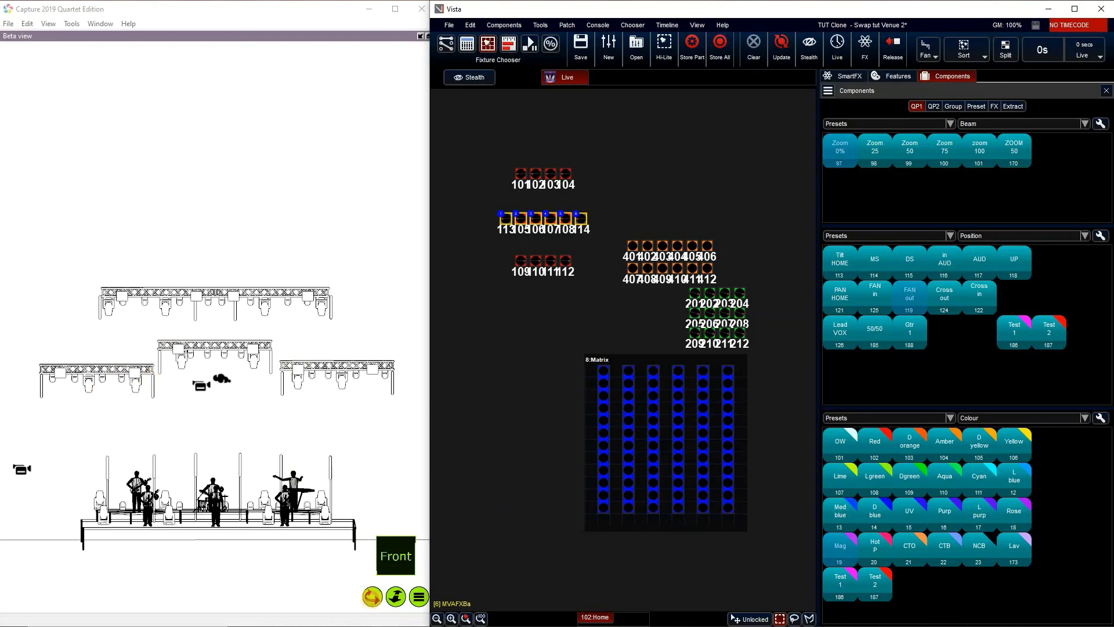
Tilt Capture's front view to look down on the stage, examine the floor fixtures and return to Vista.
{"action": "left_click", "coordinate": [370, 599]}
{"action": "left_click_drag", "start_coordinate": [373, 599], "coordinate": [373, 599]}
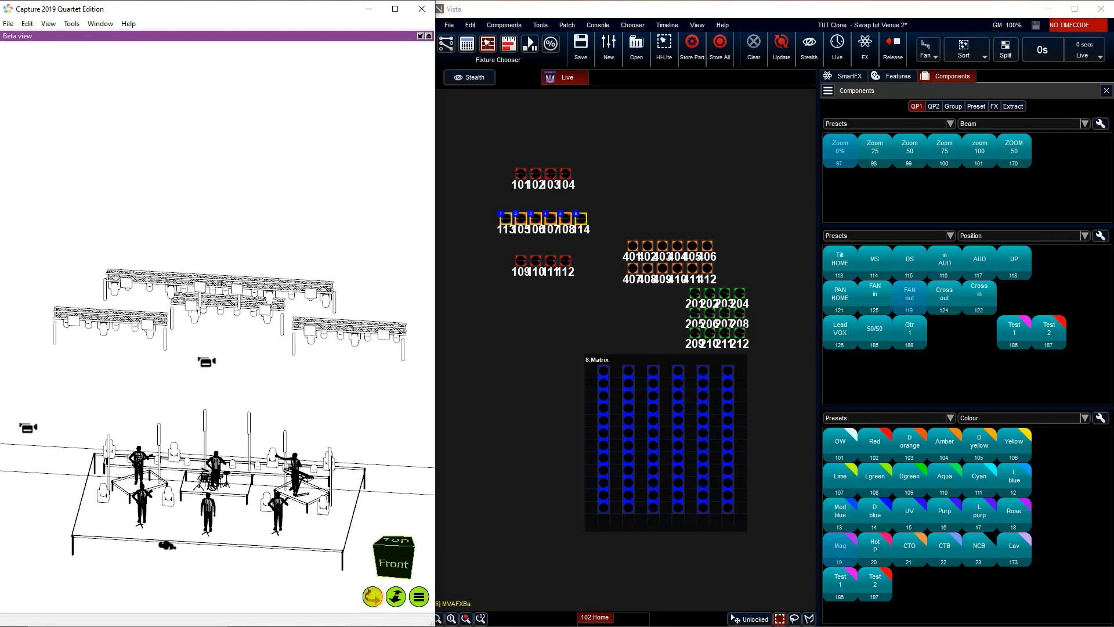
{"action": "left_click_drag", "start_coordinate": [99, 448], "coordinate": [98, 446]}
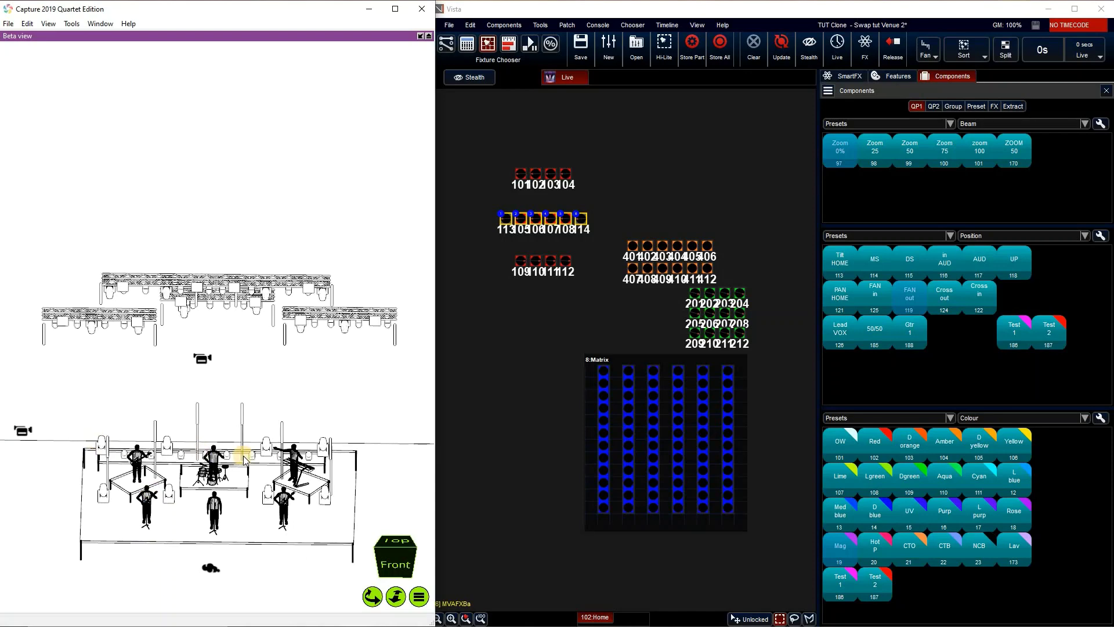
{"action": "left_click", "coordinate": [512, 289]}
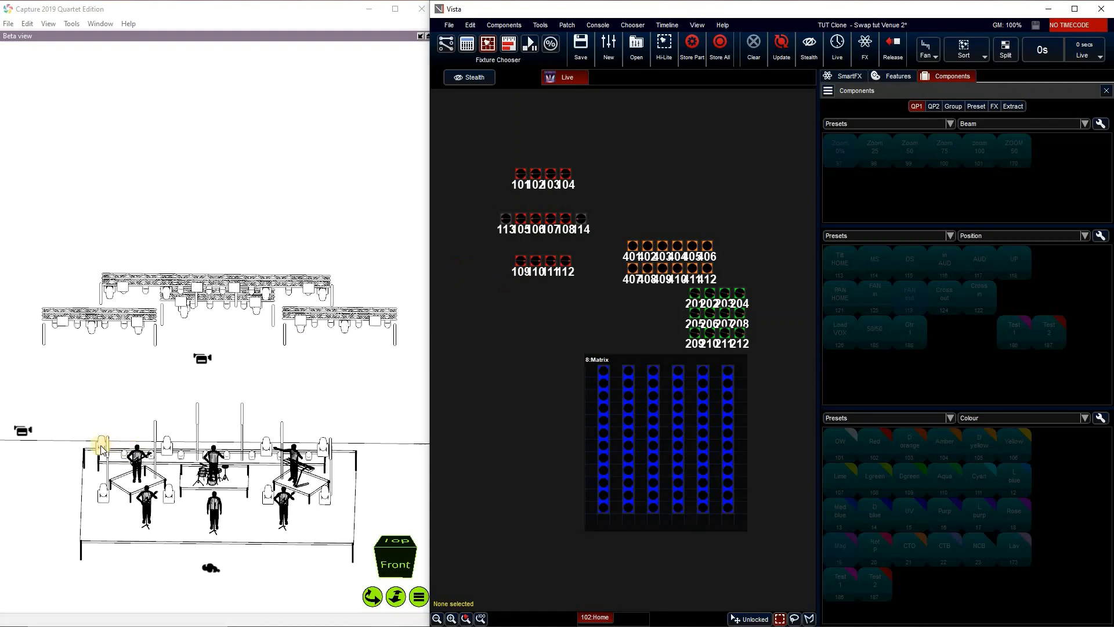
Clone fixtures 109 to 112 in the patch and return to the fixture chooser.
{"action": "left_click_drag", "start_coordinate": [477, 265], "coordinate": [580, 266]}
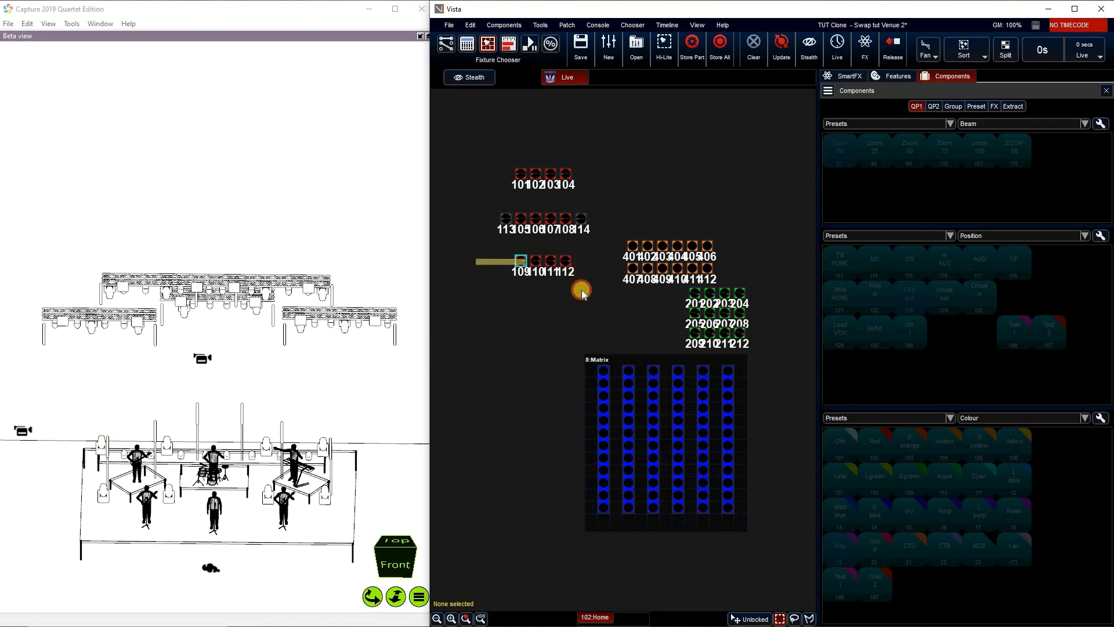
{"action": "left_click", "coordinate": [445, 45]}
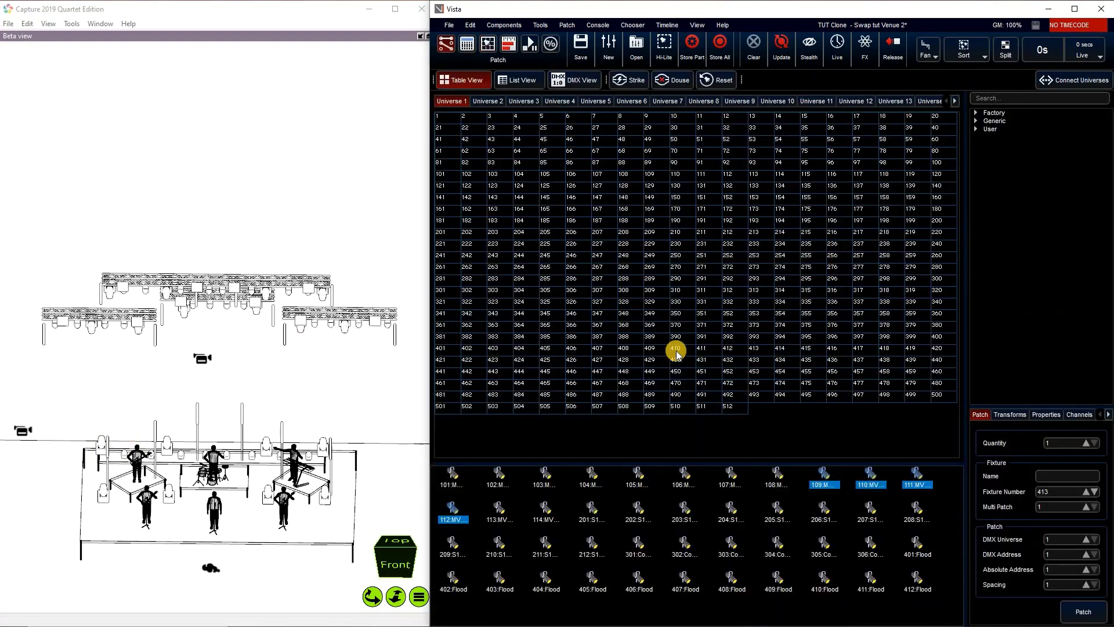
{"action": "right_click", "coordinate": [827, 488]}
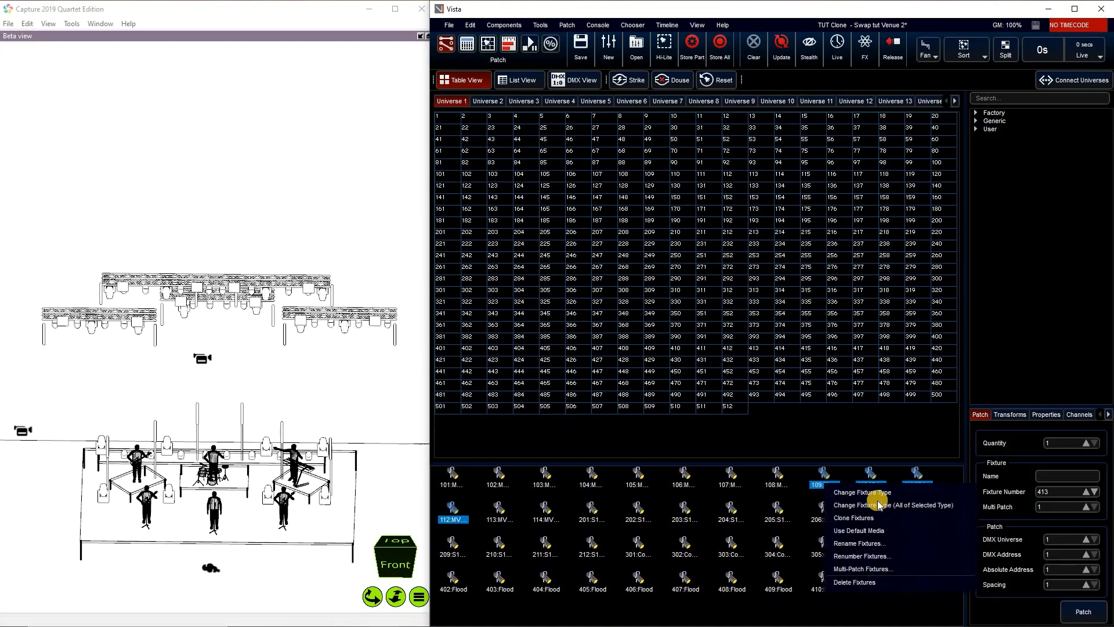
{"action": "left_click", "coordinate": [889, 521]}
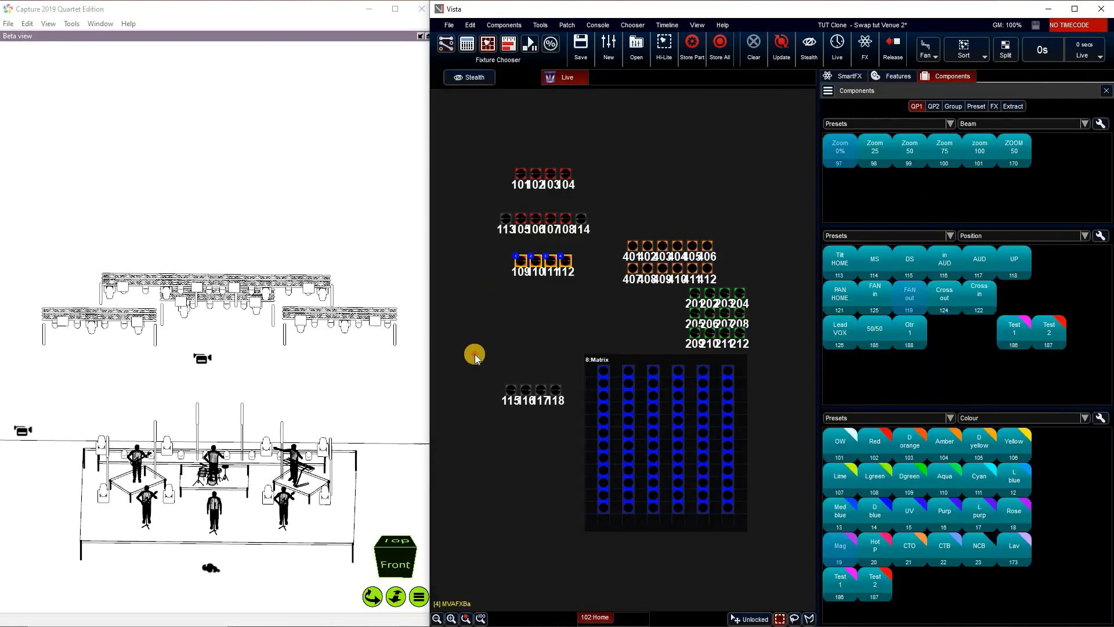
Move the cloned fixtures 115 to 118 into a row directly below fixtures 109 to 112.
{"action": "left_click_drag", "start_coordinate": [474, 353], "coordinate": [565, 395]}
{"action": "left_click_drag", "start_coordinate": [562, 314], "coordinate": [567, 293]}
{"action": "left_click", "coordinate": [526, 405]}
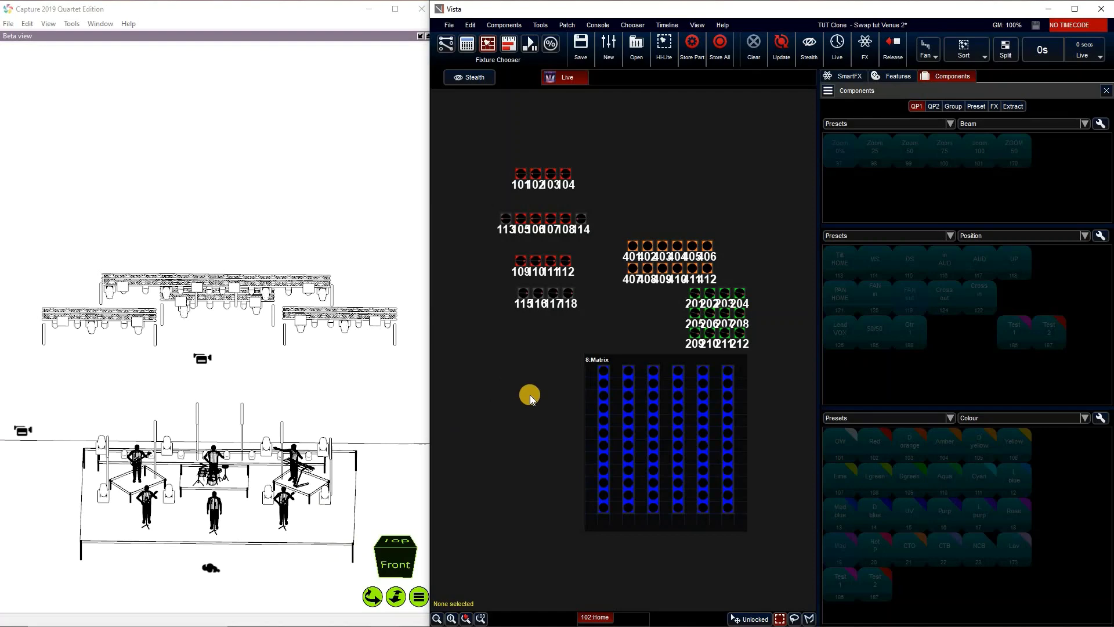
Move fixtures 101 to 118 together slightly down and to the left, farther from the other fixture groups.
{"action": "left_click_drag", "start_coordinate": [500, 158], "coordinate": [584, 205]}
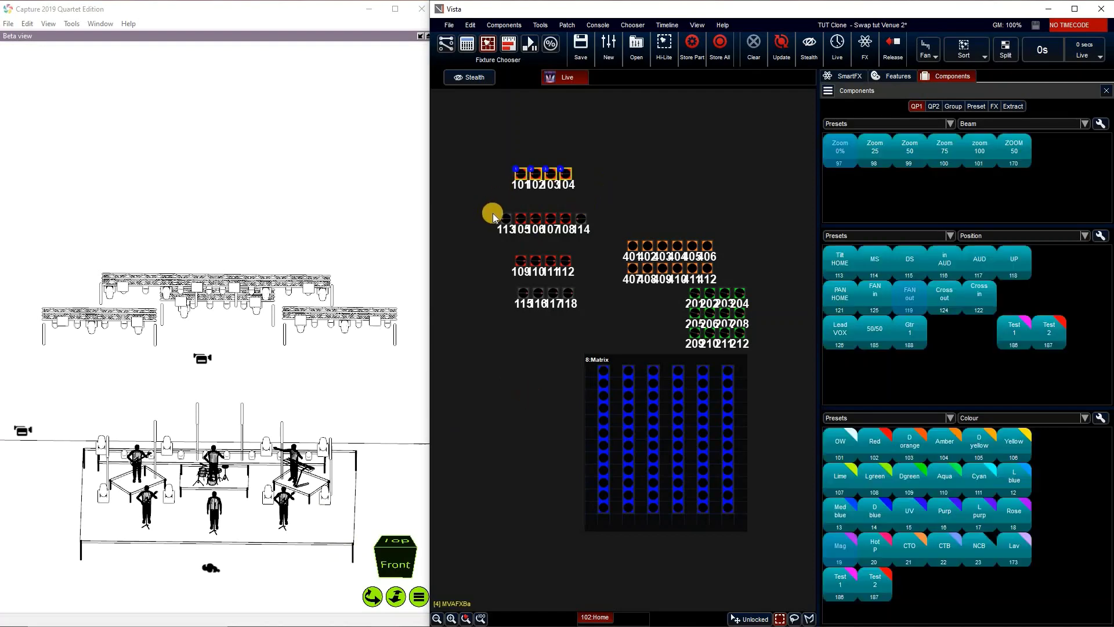
{"action": "left_click_drag", "start_coordinate": [480, 209], "coordinate": [611, 231]}
{"action": "left_click_drag", "start_coordinate": [508, 248], "coordinate": [604, 285]}
{"action": "left_click", "coordinate": [499, 176]}
{"action": "left_click_drag", "start_coordinate": [499, 178], "coordinate": [581, 309]}
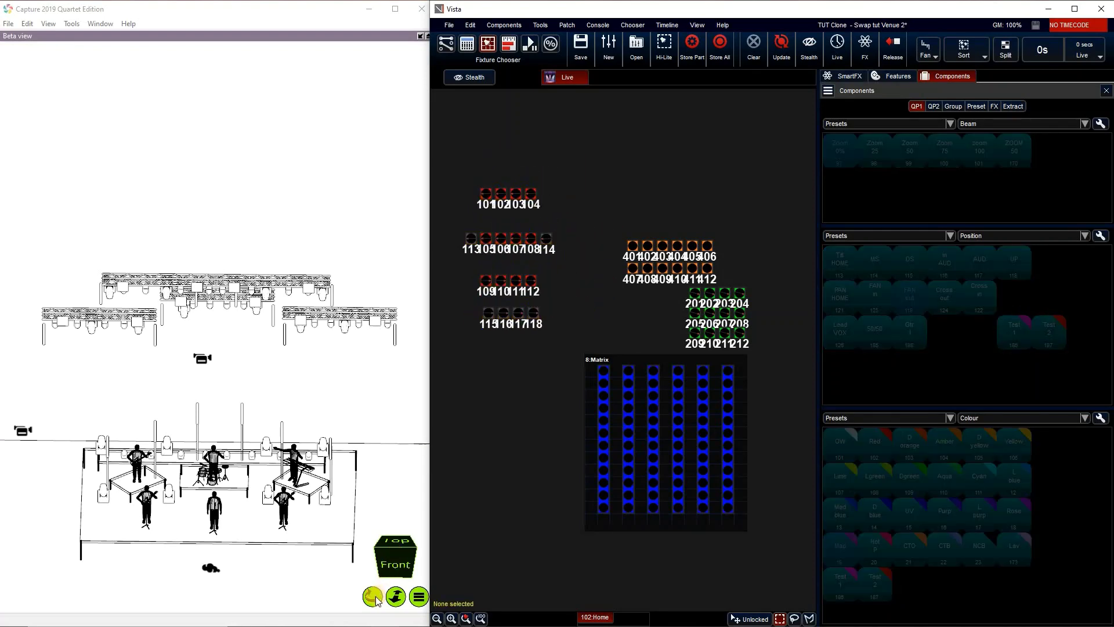
Level Capture's view back to the front, compare the rig with all rows of fixtures 101 to 118, and restore the four-view layout.
{"action": "left_click", "coordinate": [376, 556]}
{"action": "left_click_drag", "start_coordinate": [375, 593], "coordinate": [375, 581]}
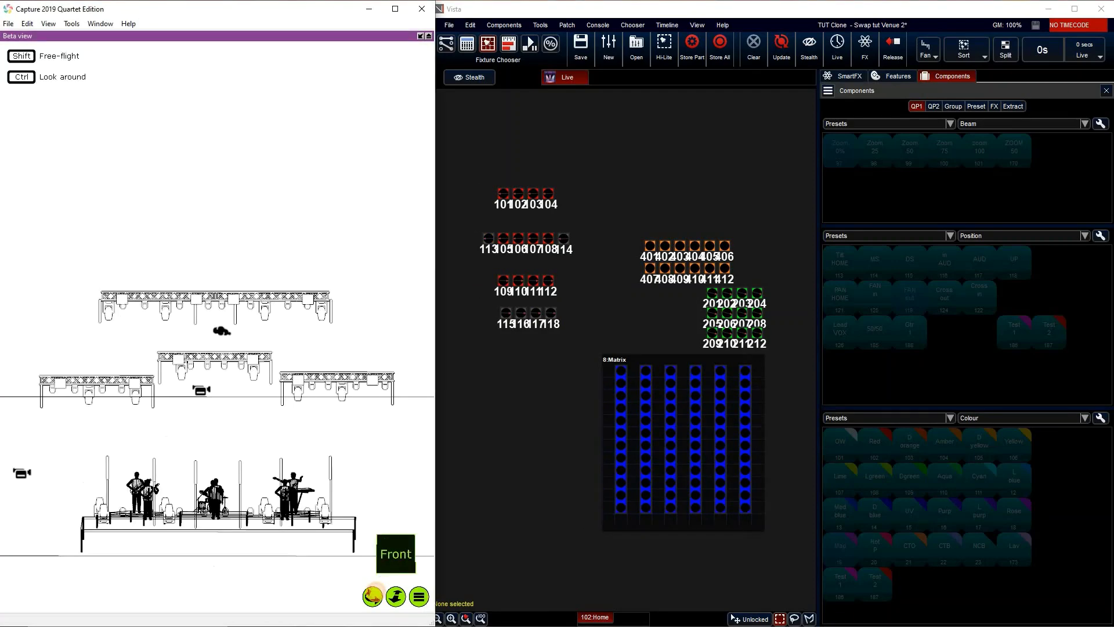
{"action": "left_click", "coordinate": [516, 479]}
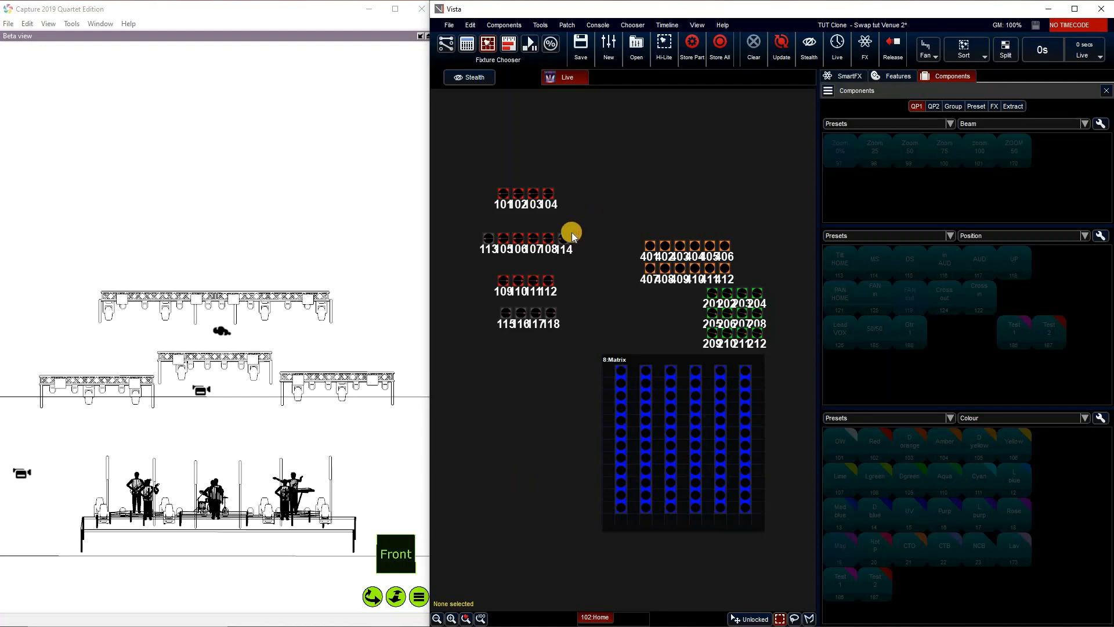
{"action": "left_click_drag", "start_coordinate": [479, 187], "coordinate": [607, 232]}
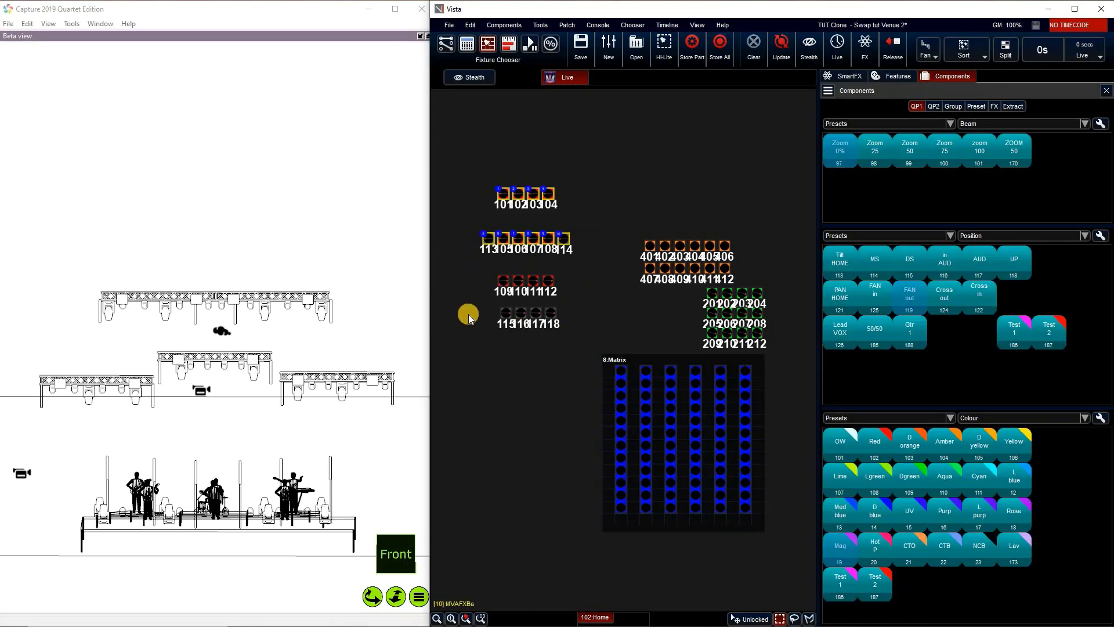
{"action": "left_click_drag", "start_coordinate": [472, 271], "coordinate": [608, 350]}
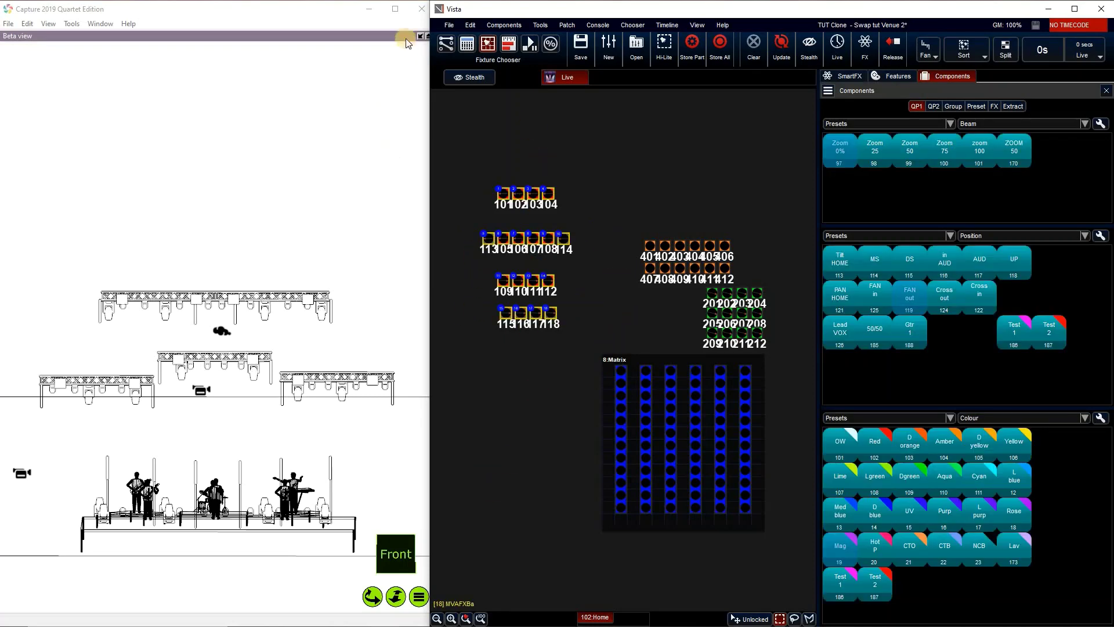
{"action": "key", "text": "alt+Tab"}
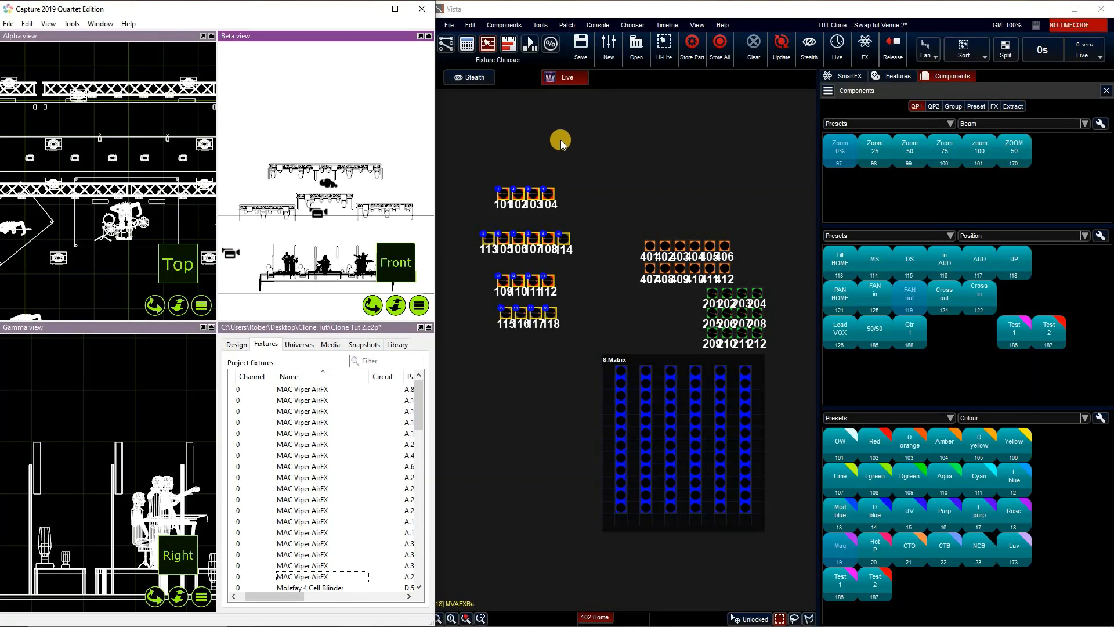
Select all fixtures from 101 to 118 in the fixture chooser and open the patch.
{"action": "left_click", "coordinate": [475, 224]}
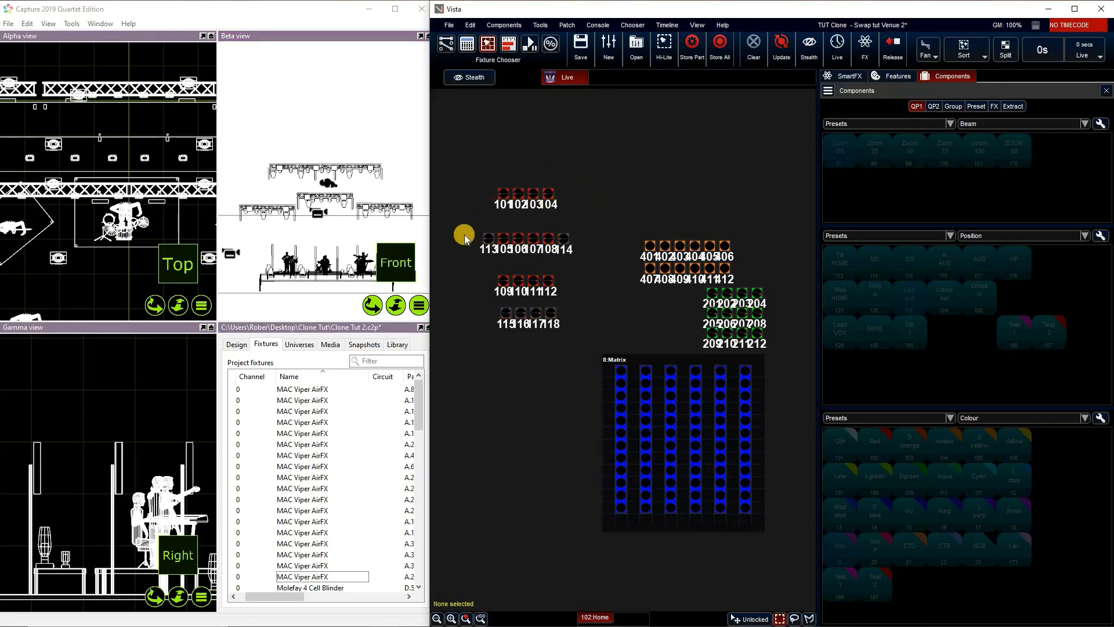
{"action": "left_click_drag", "start_coordinate": [465, 235], "coordinate": [584, 261]}
{"action": "left_click_drag", "start_coordinate": [485, 273], "coordinate": [599, 288]}
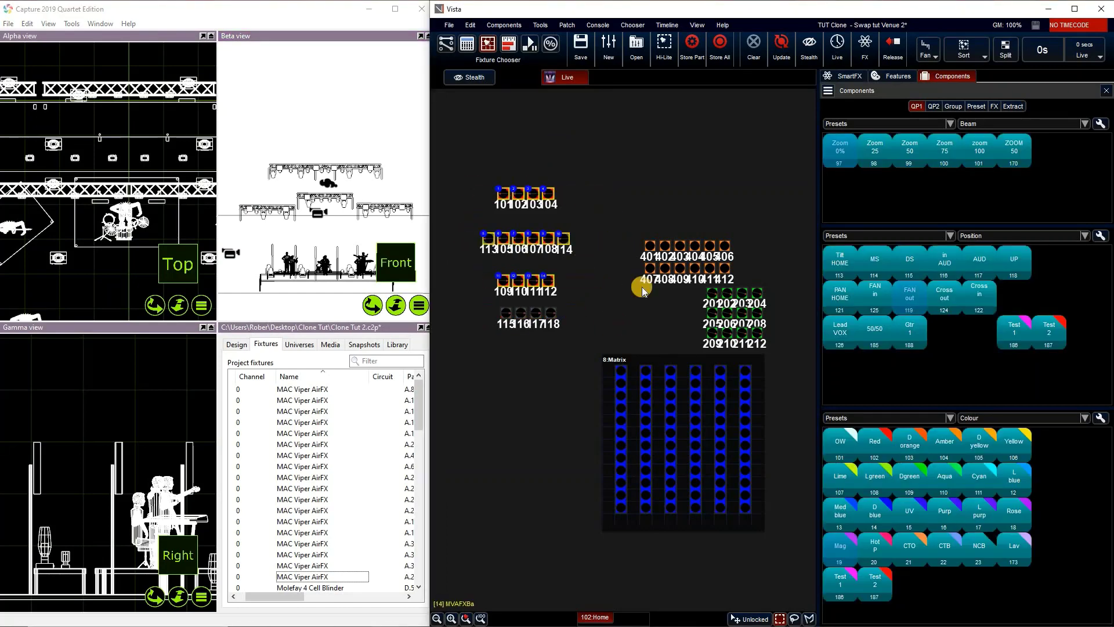
{"action": "left_click", "coordinate": [447, 43]}
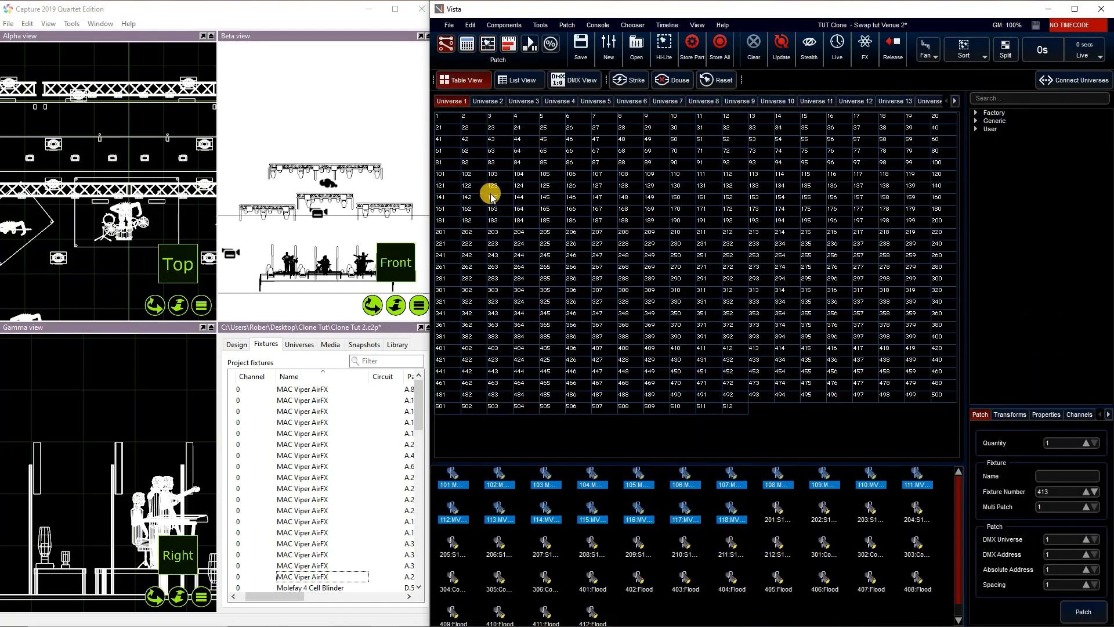
Return to the fixture chooser and select fixtures 101 to 118 row by row, starting with the row of 101 to 104.
{"action": "left_click", "coordinate": [488, 44]}
{"action": "left_click", "coordinate": [585, 246]}
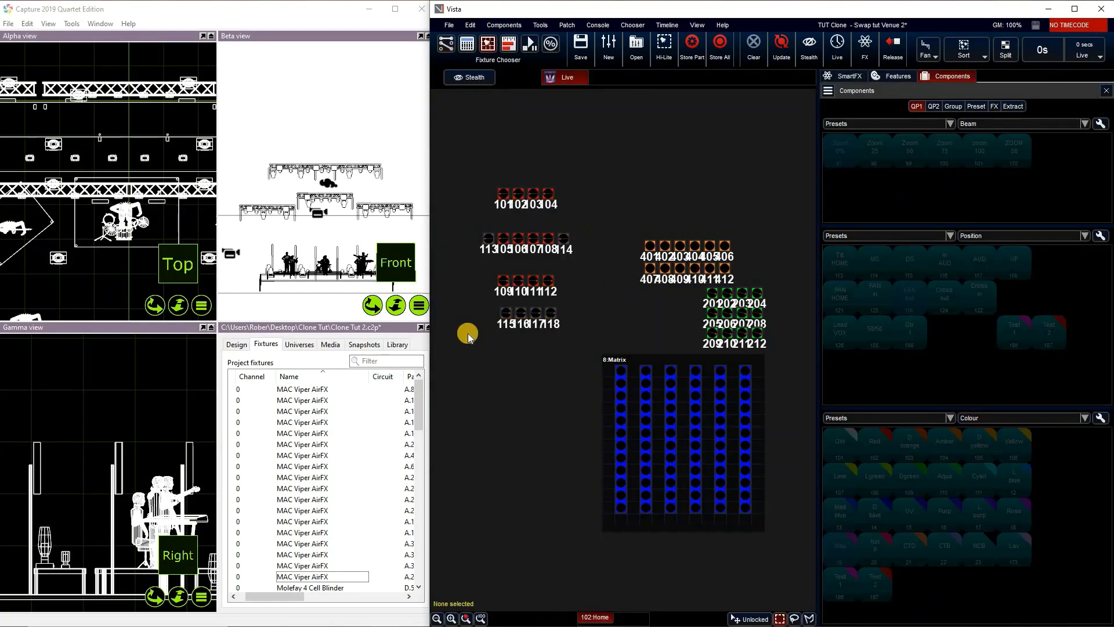
{"action": "left_click_drag", "start_coordinate": [465, 192], "coordinate": [582, 199]}
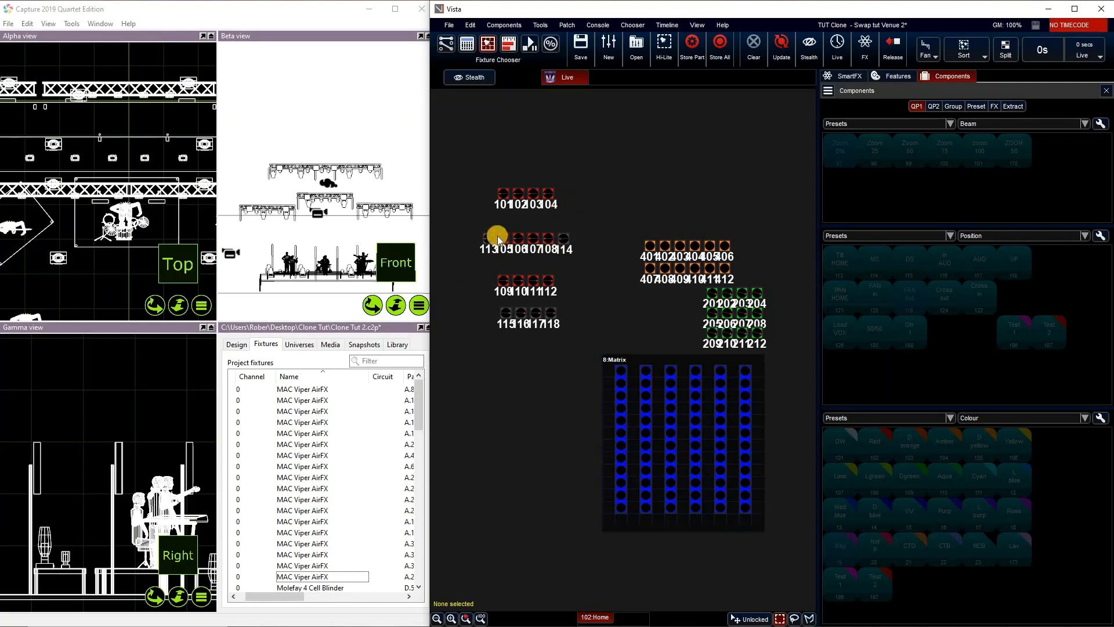
{"action": "left_click_drag", "start_coordinate": [473, 237], "coordinate": [582, 247]}
{"action": "left_click_drag", "start_coordinate": [481, 279], "coordinate": [560, 306]}
{"action": "left_click_drag", "start_coordinate": [482, 316], "coordinate": [613, 312]}
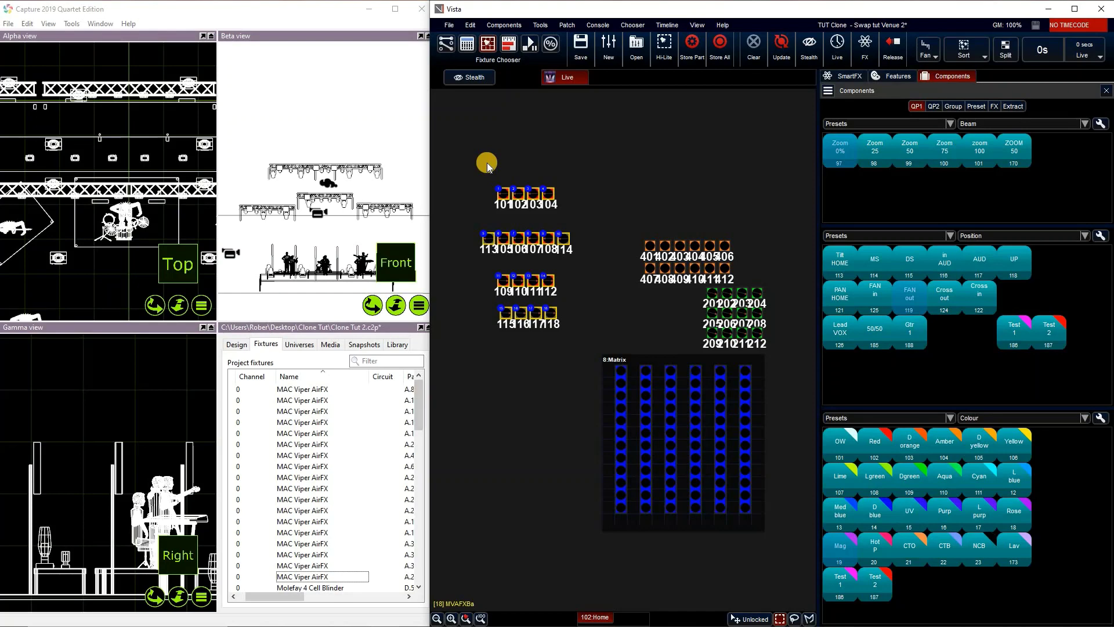
Check the rig in Capture's enlarged front view and patch the selected fixtures 101 to 118 from address 1 of Universe 1.
{"action": "left_click", "coordinate": [420, 36]}
{"action": "left_click", "coordinate": [487, 44]}
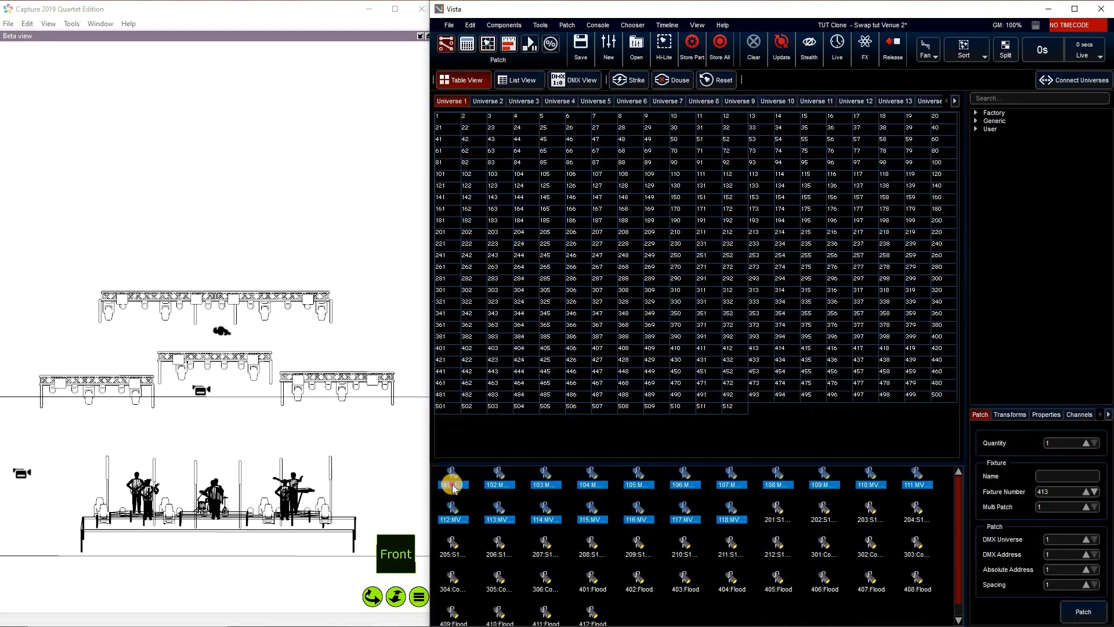
{"action": "left_click_drag", "start_coordinate": [453, 486], "coordinate": [444, 119]}
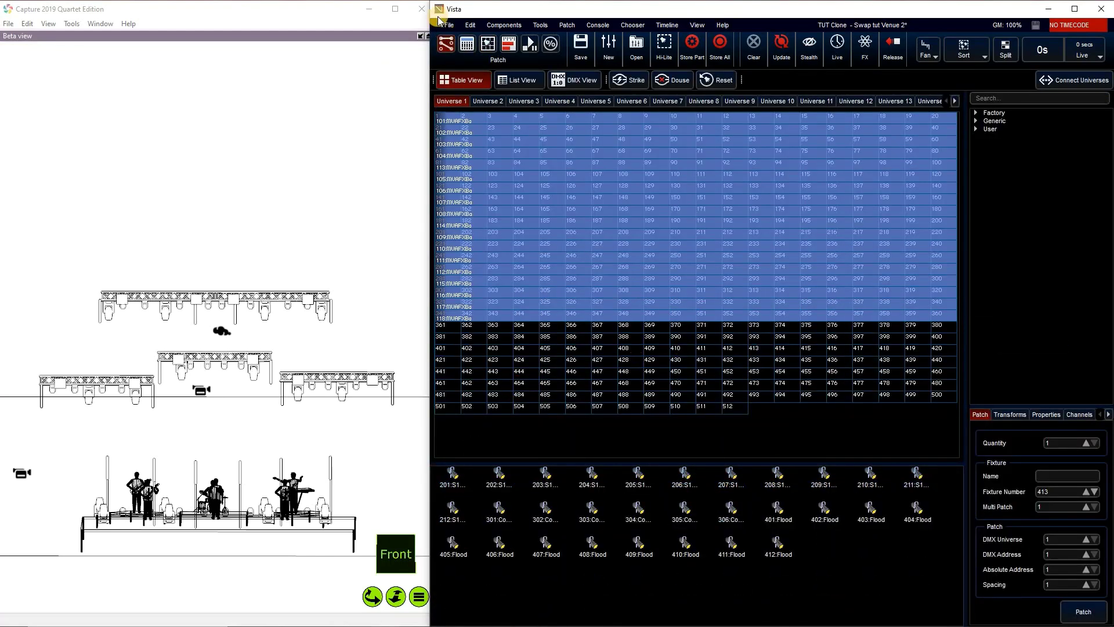
Set Capture's front view to Live, enlarge it, and turn on Hi-Lite in Vista to check the patched fixtures 101 to 118.
{"action": "left_click", "coordinate": [420, 36]}
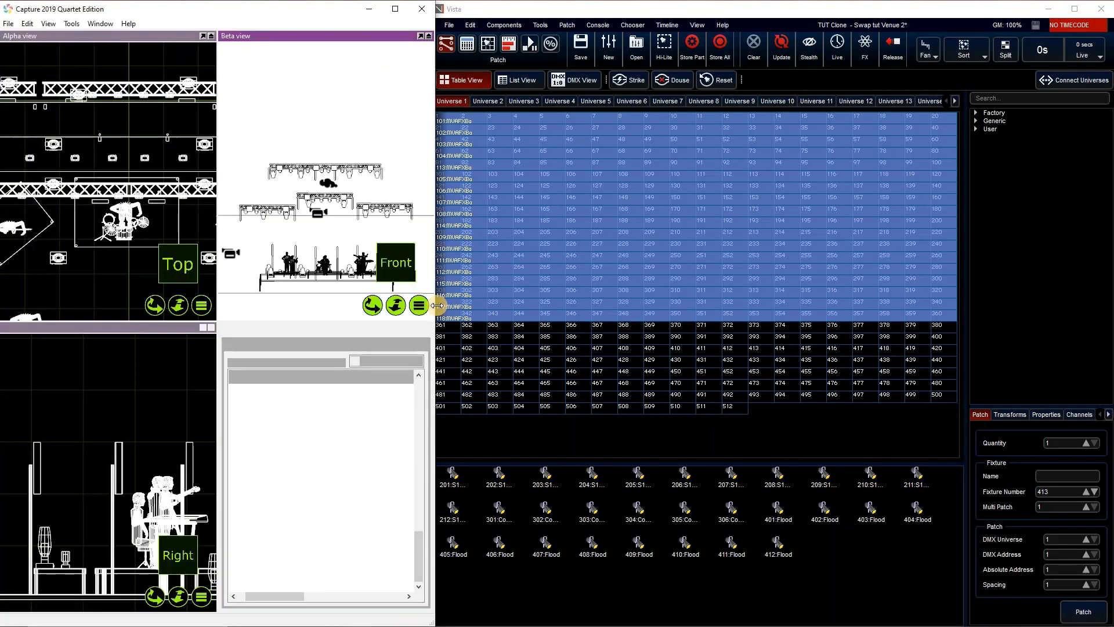
{"action": "right_click", "coordinate": [503, 324]}
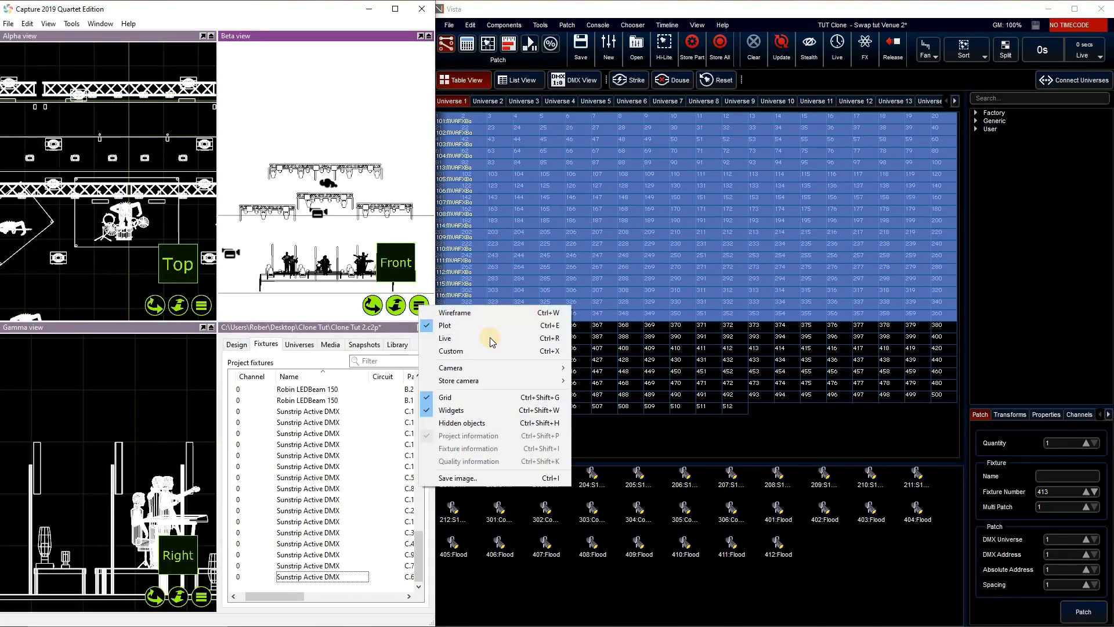
{"action": "left_click", "coordinate": [492, 401]}
{"action": "left_click", "coordinate": [419, 36]}
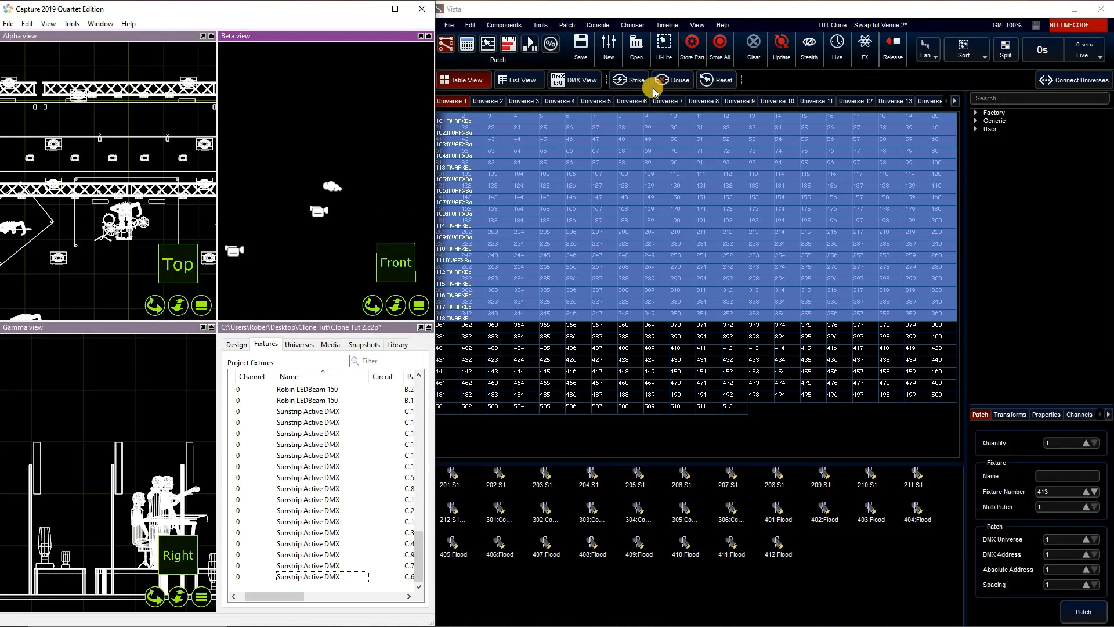
{"action": "left_click", "coordinate": [664, 46]}
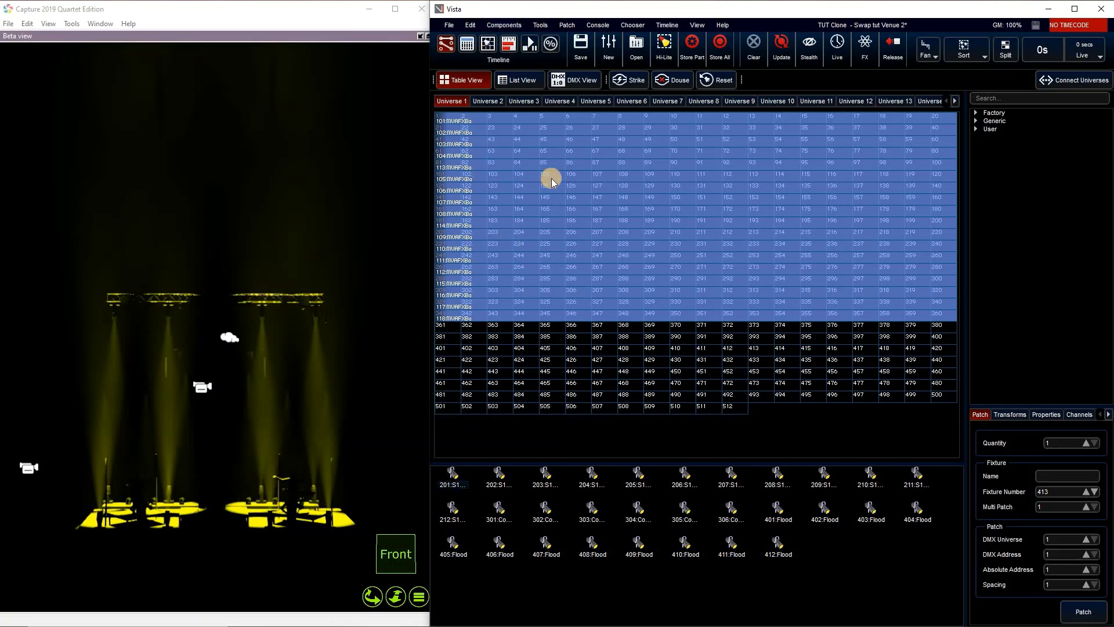
{"action": "left_click", "coordinate": [488, 44]}
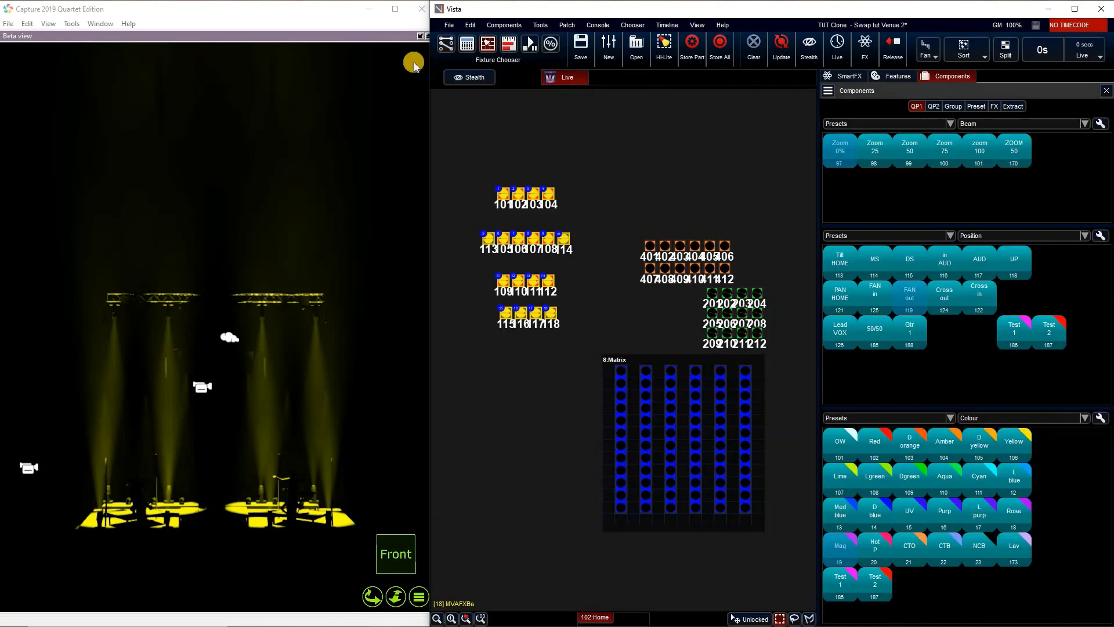
Restore Capture's four-view layout and set the front view back to Plot.
{"action": "left_click", "coordinate": [420, 36]}
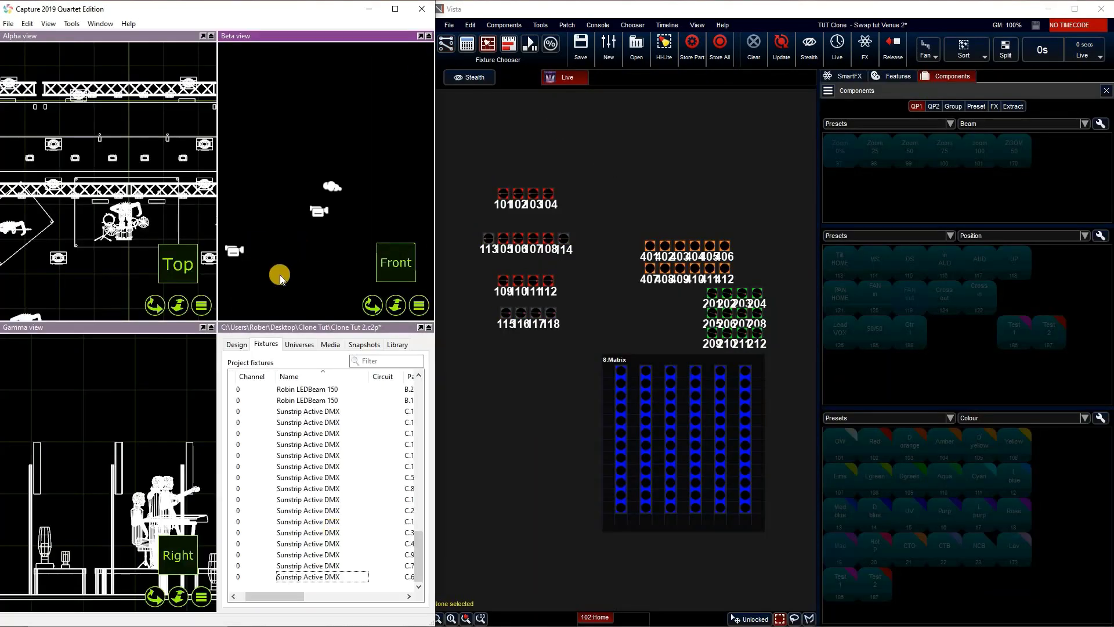
{"action": "left_click", "coordinate": [419, 305]}
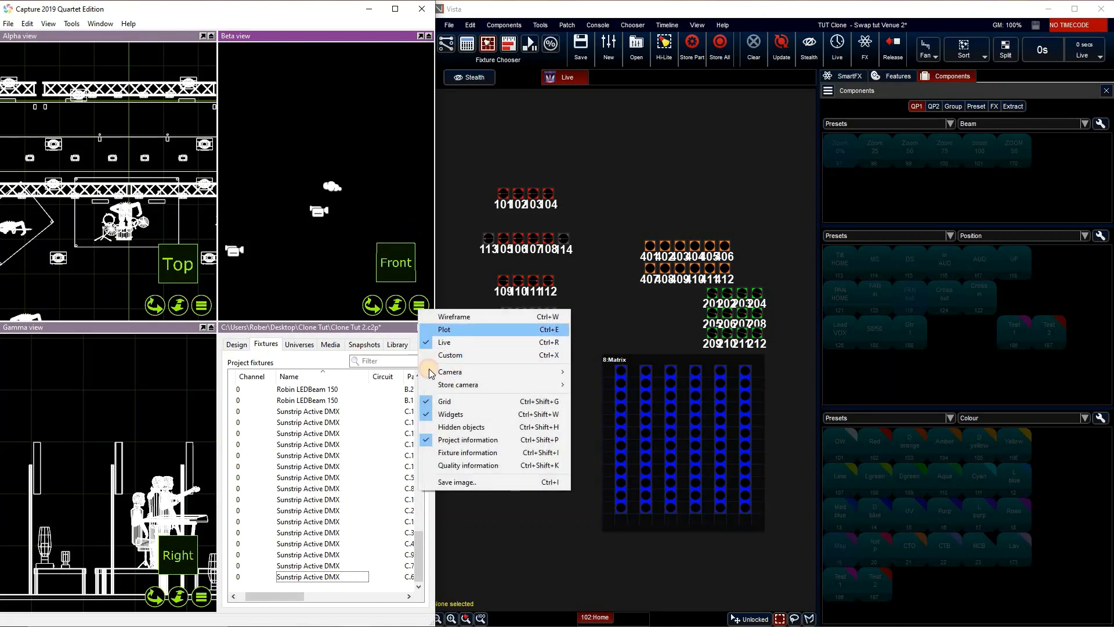
{"action": "left_click", "coordinate": [477, 330]}
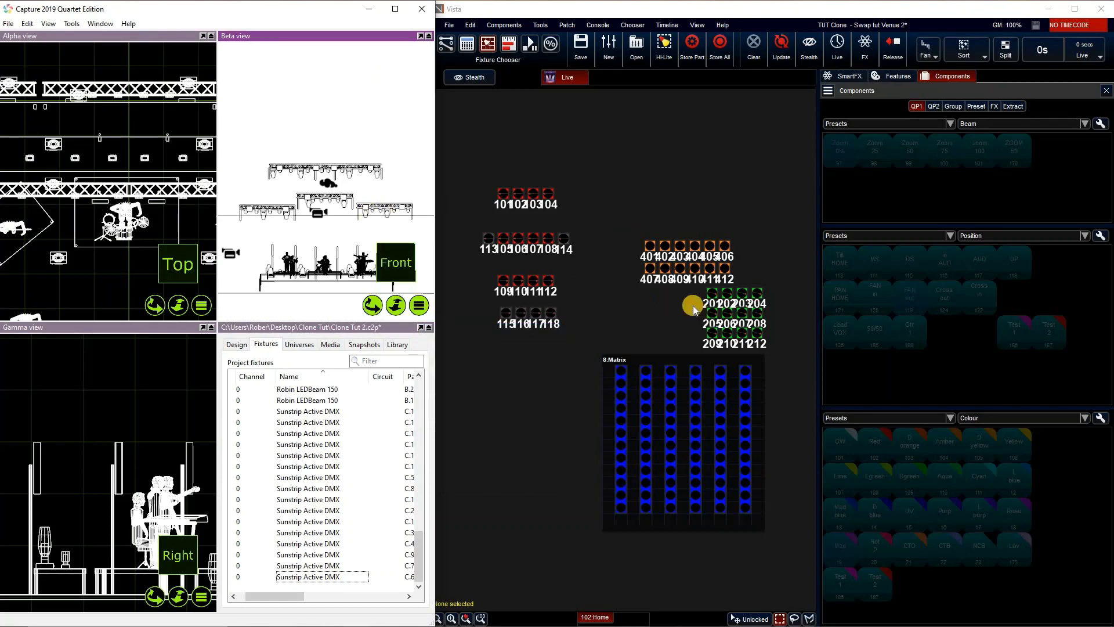
Move the group of fixtures 201 to 212 to the open area below fixtures 115 to 118.
{"action": "left_click", "coordinate": [757, 325]}
{"action": "left_click_drag", "start_coordinate": [763, 338], "coordinate": [791, 349]}
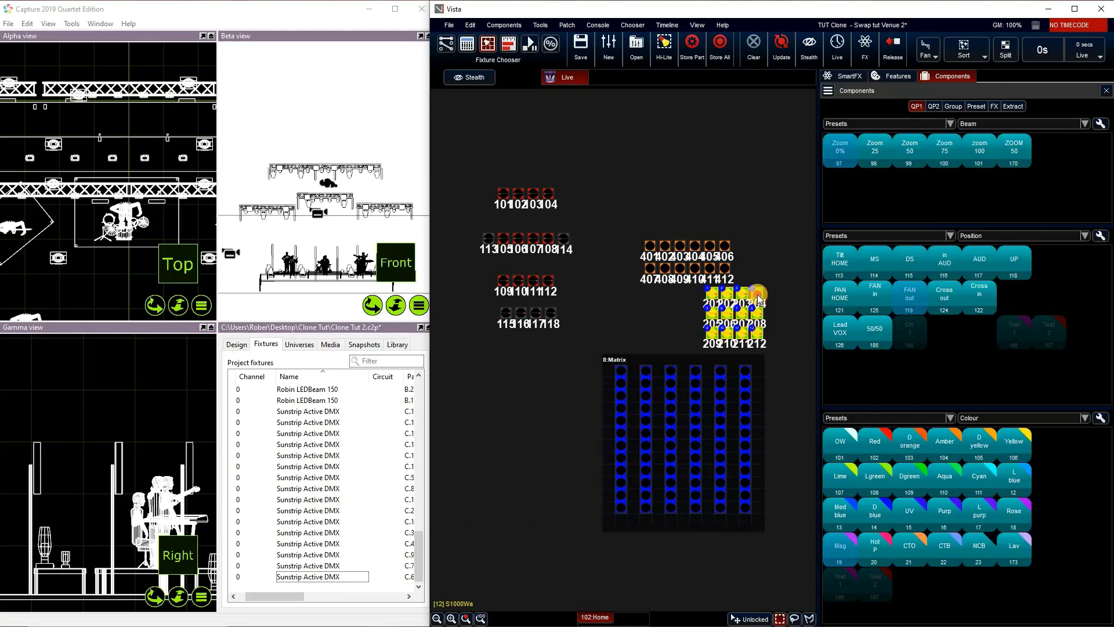
{"action": "left_click_drag", "start_coordinate": [757, 295], "coordinate": [539, 395]}
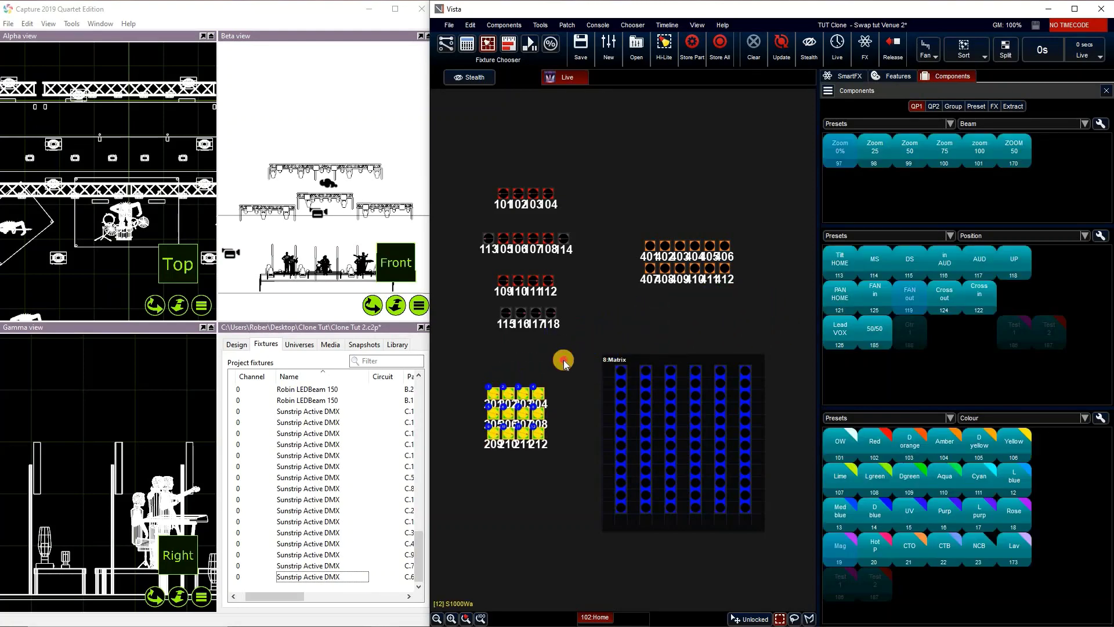
Compare fixtures 201 to 212 with Capture's enlarged front view and reselect them row by row.
{"action": "left_click", "coordinate": [452, 408]}
{"action": "left_click_drag", "start_coordinate": [471, 441], "coordinate": [555, 422]}
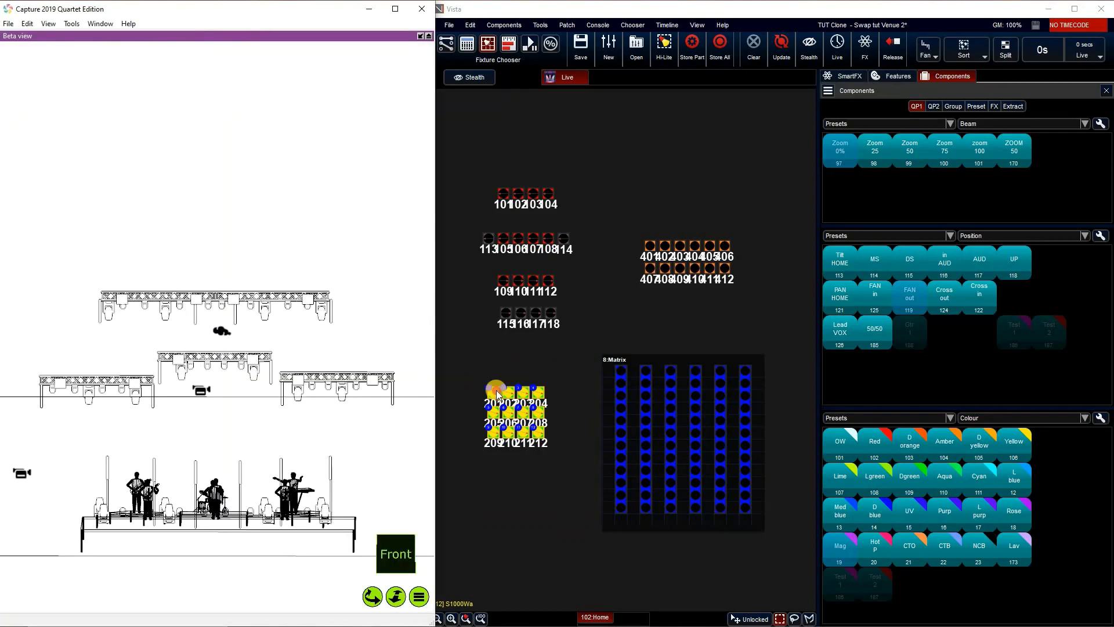
{"action": "left_click", "coordinate": [572, 408]}
{"action": "left_click_drag", "start_coordinate": [567, 381], "coordinate": [463, 411]}
{"action": "left_click", "coordinate": [552, 418]}
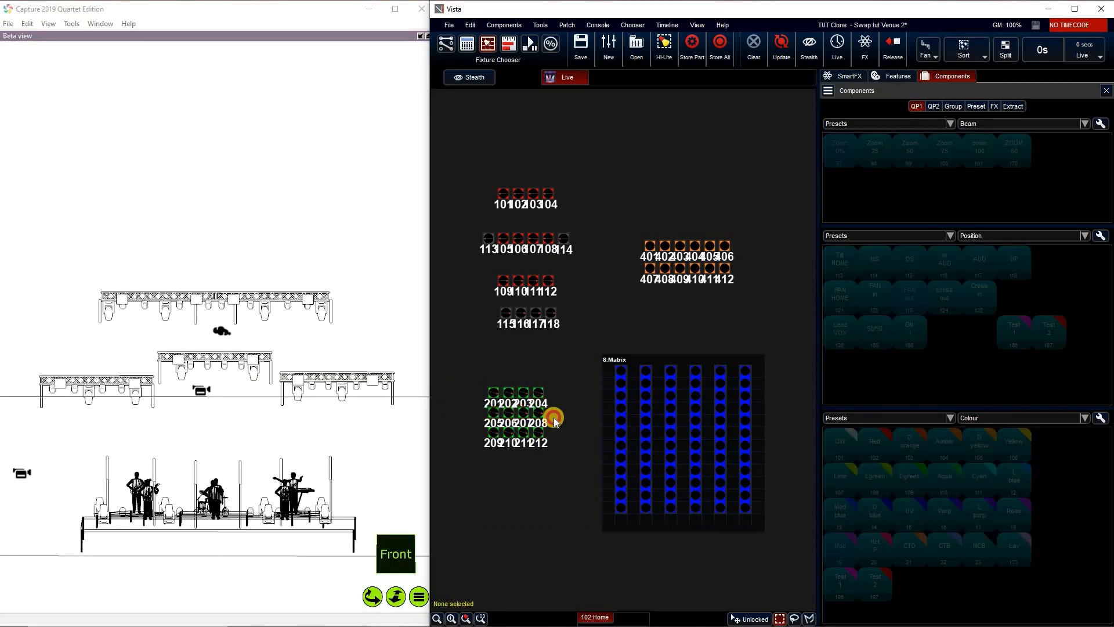
{"action": "left_click_drag", "start_coordinate": [558, 384], "coordinate": [478, 400]}
{"action": "left_click_drag", "start_coordinate": [571, 422], "coordinate": [466, 409]}
Check the Robin LEDBeam 150 mode in Capture's fixture list, then open Universe 2 in Vista's patch with fixtures 201 to 212 selected.
{"action": "left_click", "coordinate": [420, 36]}
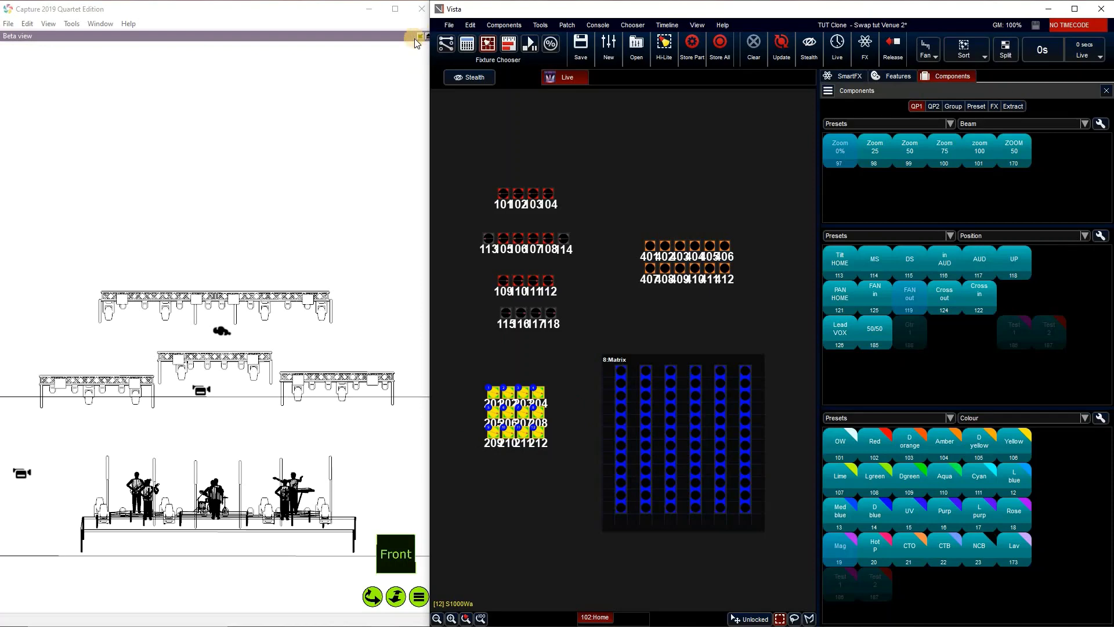
{"action": "left_click_drag", "start_coordinate": [416, 538], "coordinate": [418, 509]}
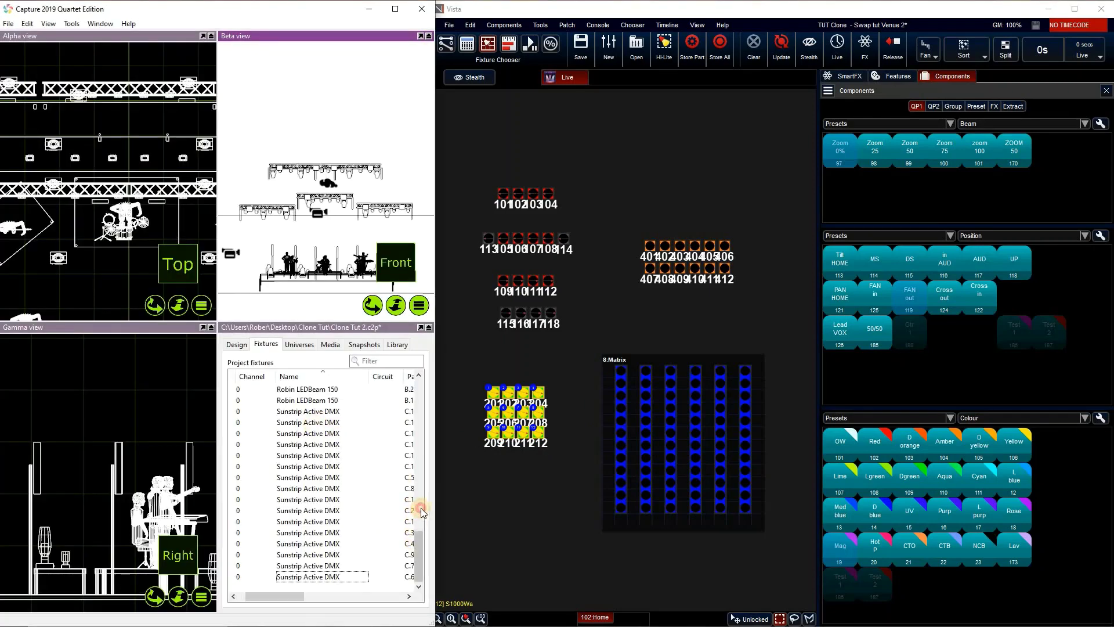
{"action": "left_click_drag", "start_coordinate": [292, 595], "coordinate": [345, 596]}
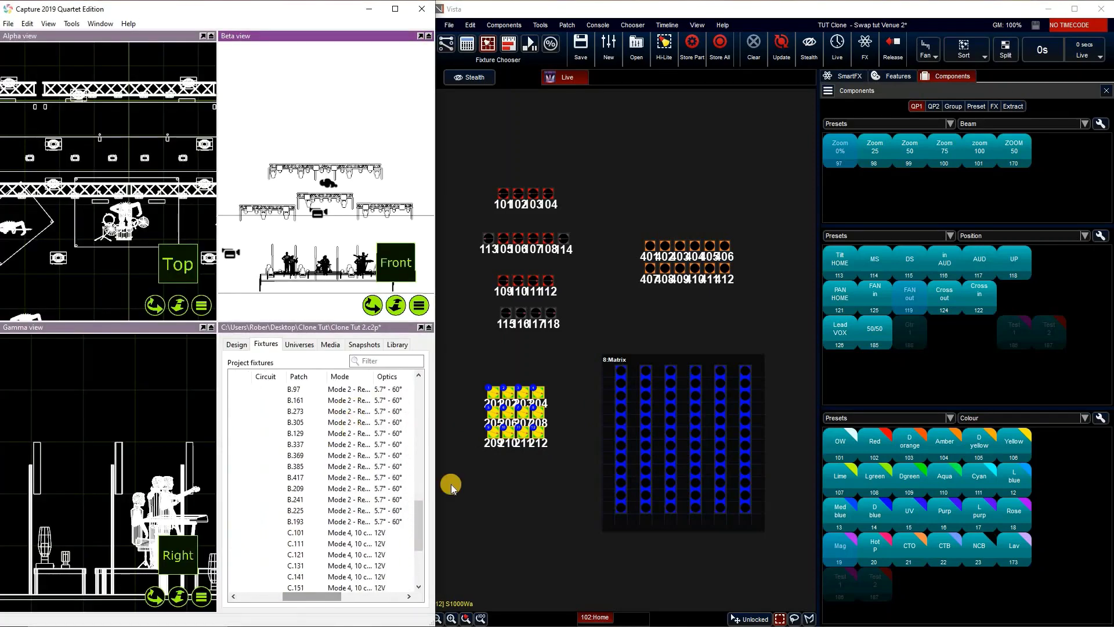
{"action": "left_click", "coordinate": [453, 44]}
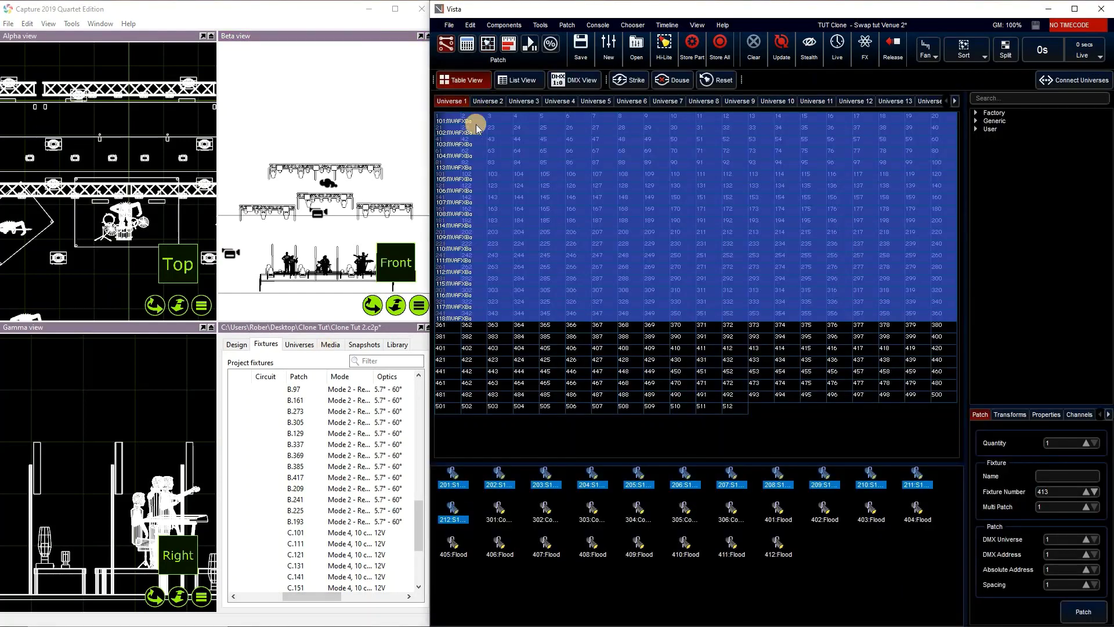
{"action": "left_click_drag", "start_coordinate": [456, 479], "coordinate": [457, 479]}
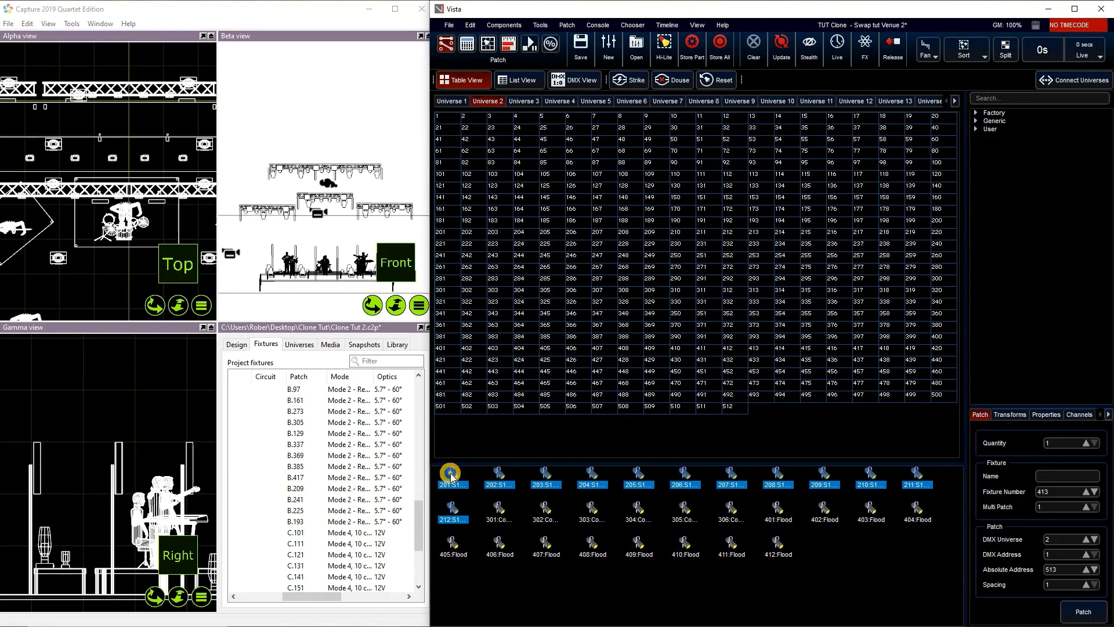
Change the type of fixtures 201 to 212 to Robin LEDBeam 150 Mode 2, searching the fixture library for "Robe 150 beam".
{"action": "right_click", "coordinate": [452, 477]}
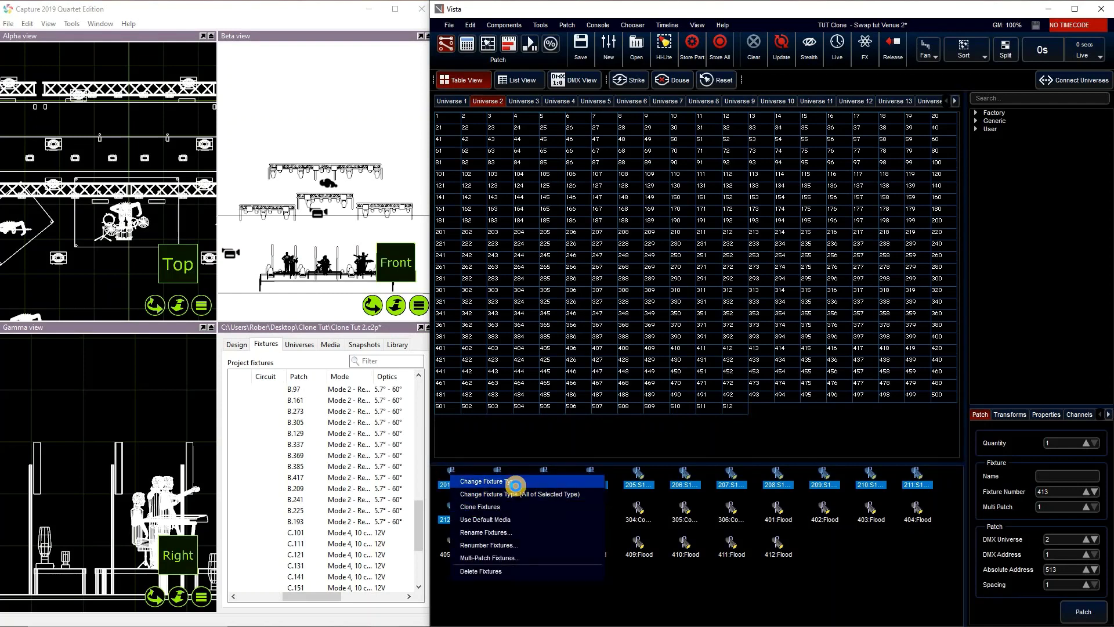
{"action": "left_click", "coordinate": [516, 485]}
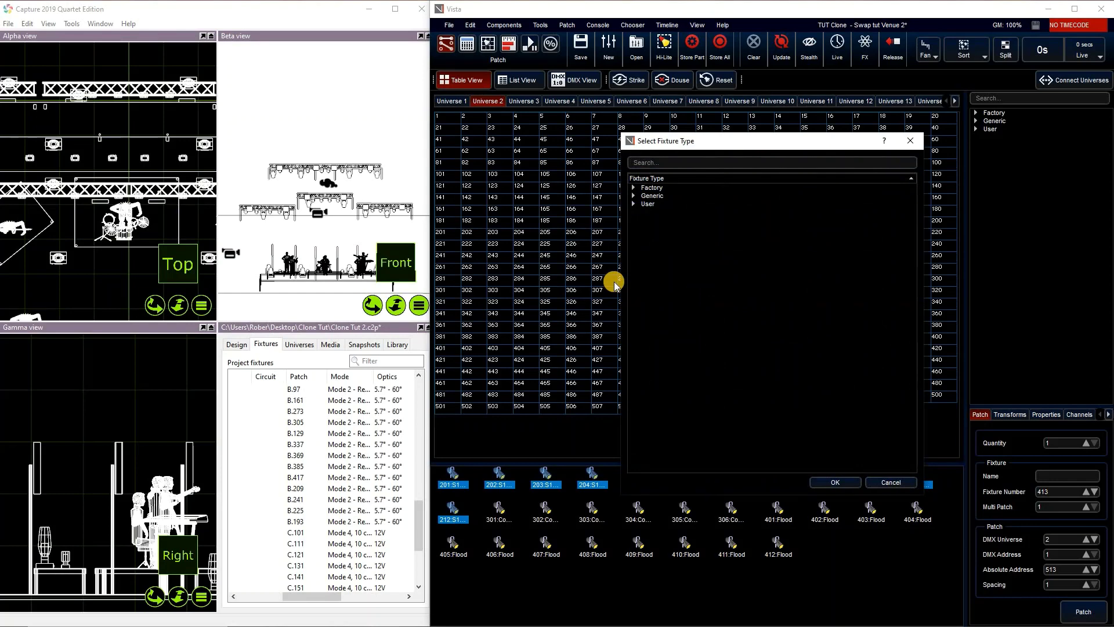
{"action": "type", "text": "Robe"}
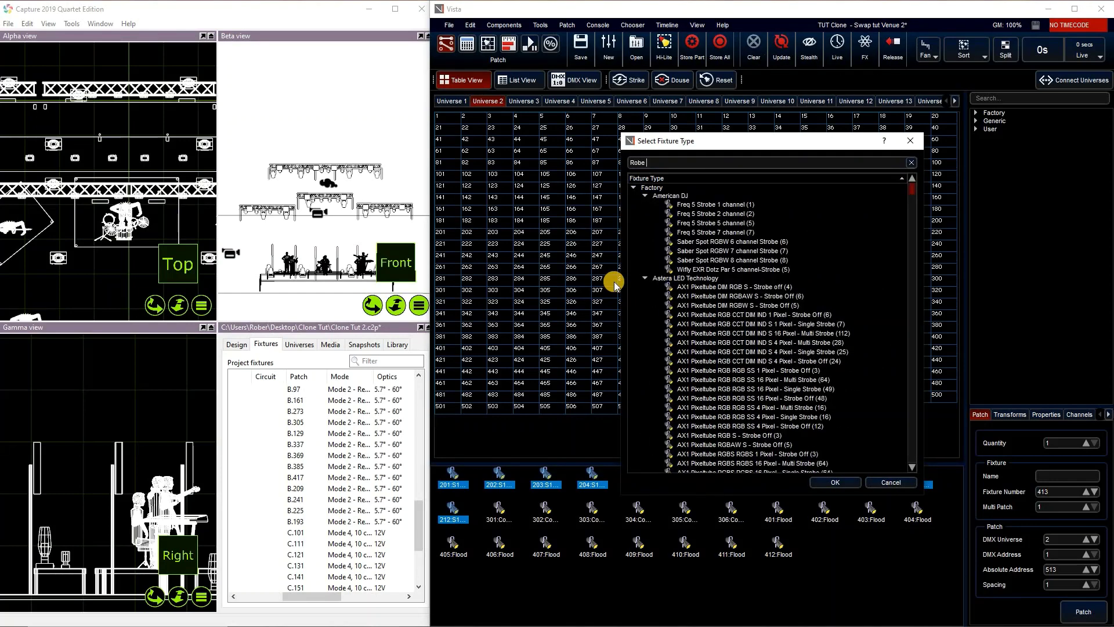
{"action": "type", "text": " 150beam"}
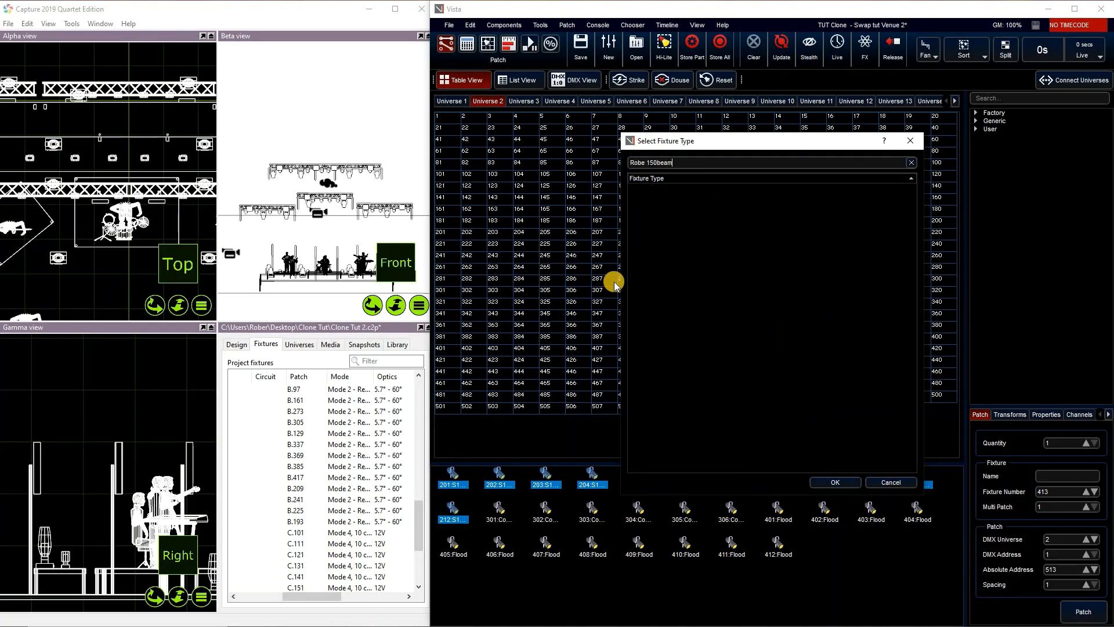
{"action": "key", "text": "BackSpace"}
{"action": "key", "text": "BackSpace"}
{"action": "key", "text": "BackSpace"}
{"action": "key", "text": "BackSpace"}
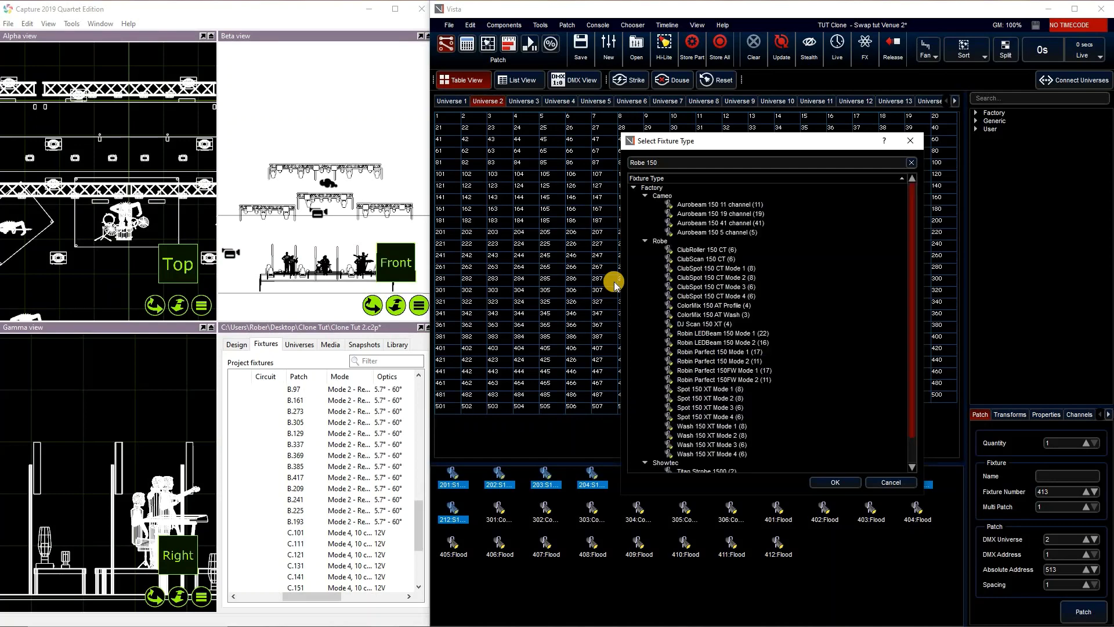
{"action": "type", "text": "beam"}
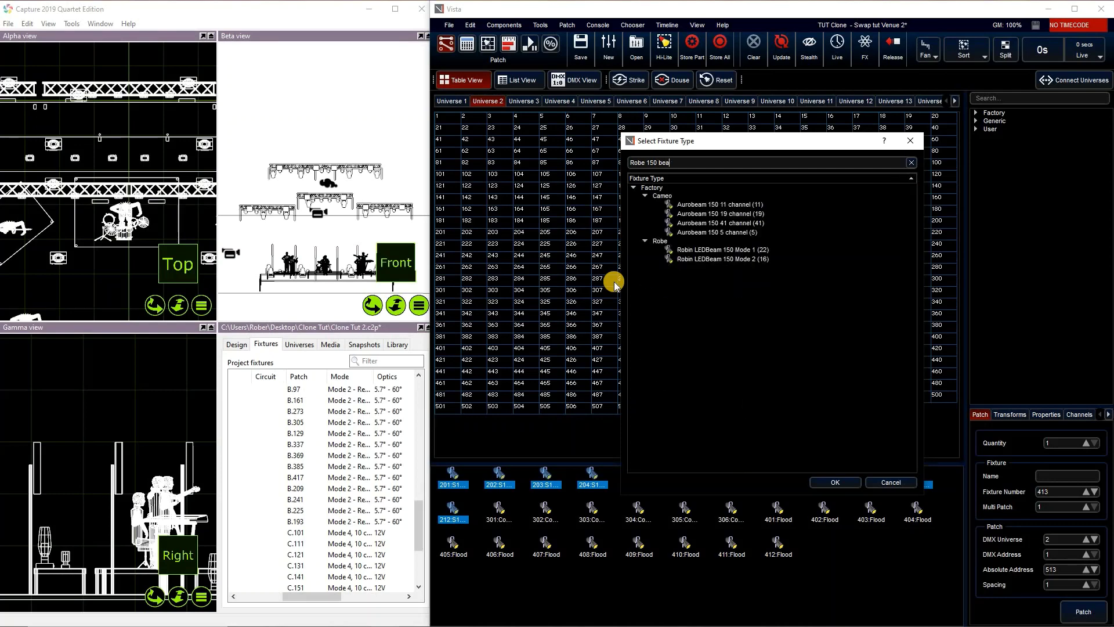
{"action": "left_click", "coordinate": [747, 260]}
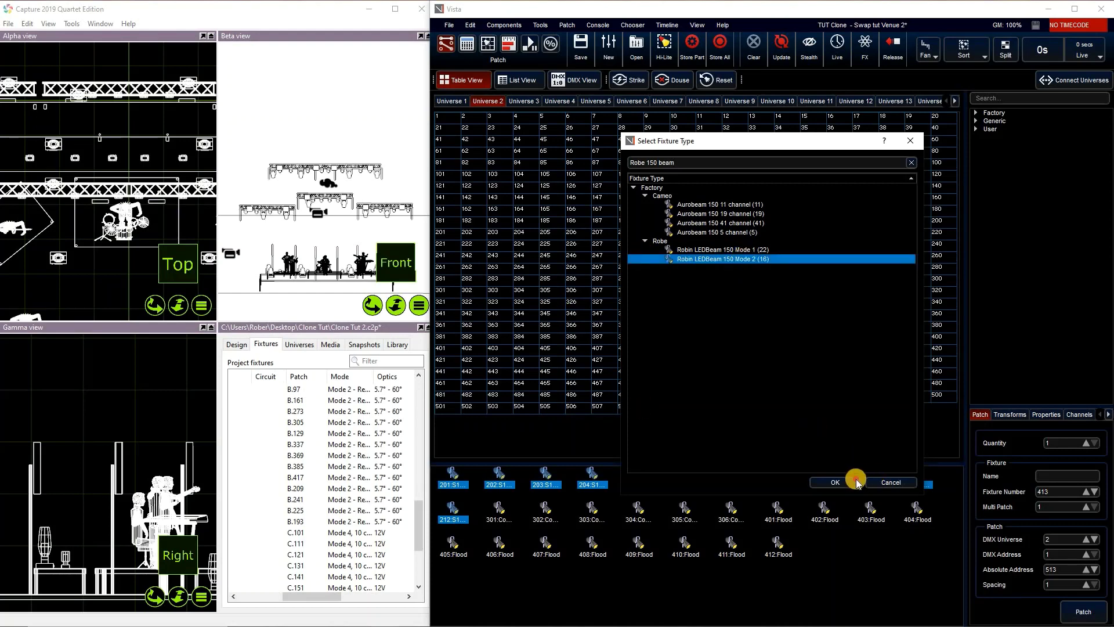
{"action": "left_click", "coordinate": [855, 482]}
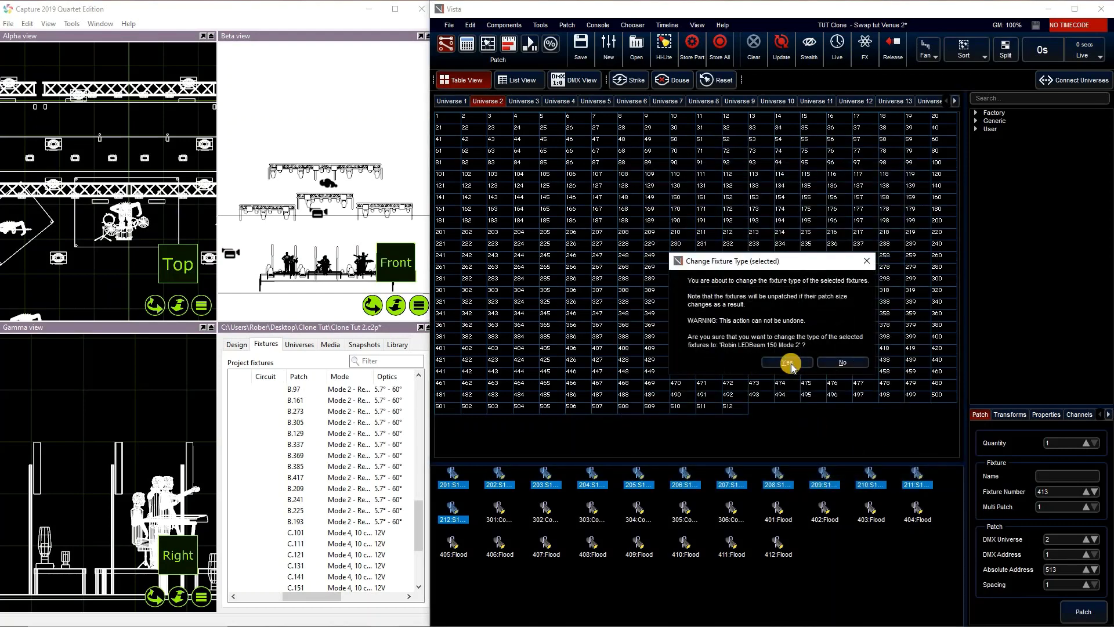
{"action": "left_click", "coordinate": [789, 362]}
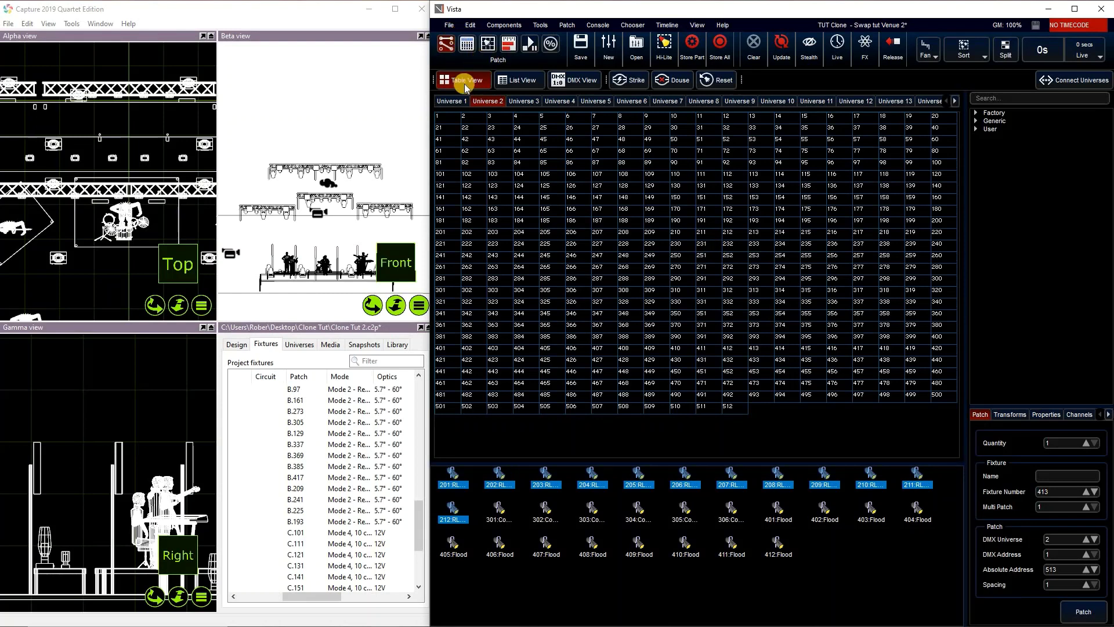
In the fixture layout, move fixtures 201 to 204 up beneath 115 to 118 and fixtures 205 to 212 further down.
{"action": "left_click", "coordinate": [489, 47]}
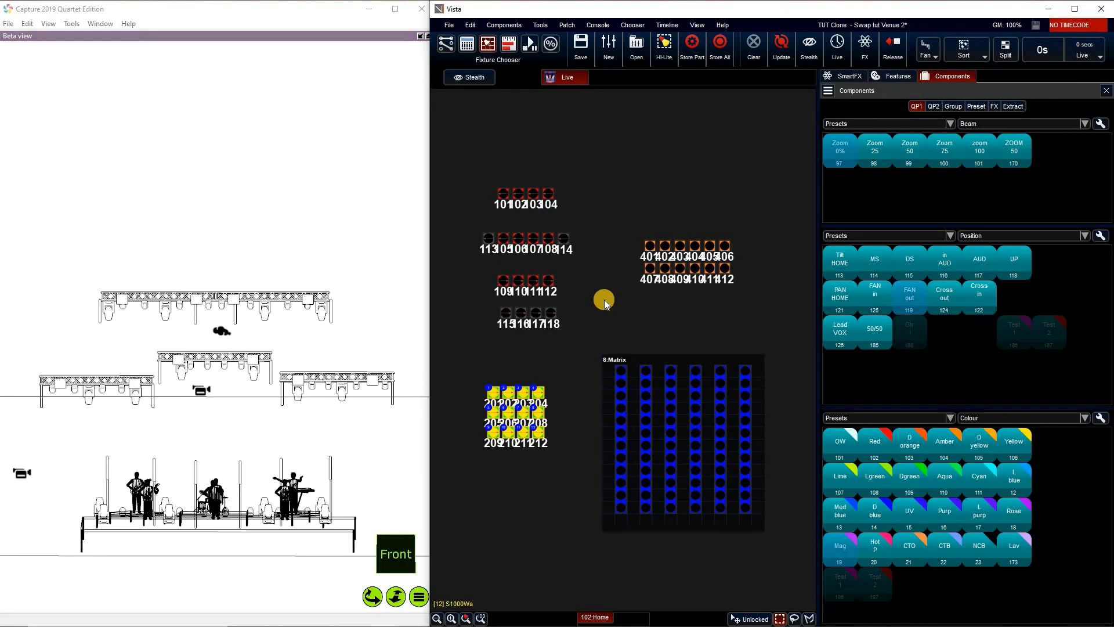
{"action": "key", "text": "Escape"}
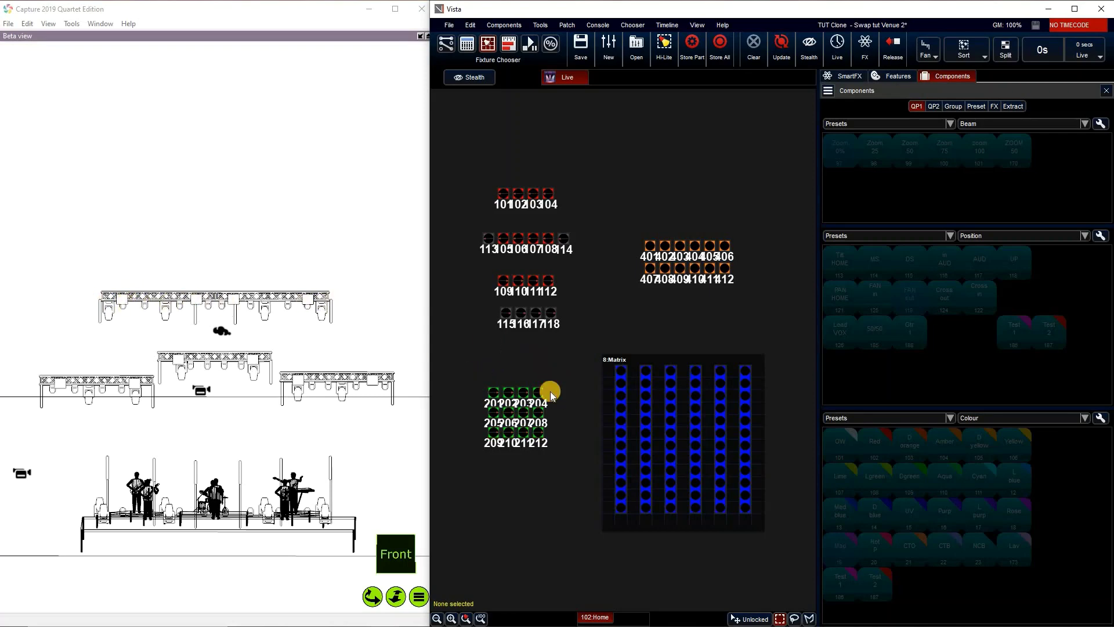
{"action": "left_click_drag", "start_coordinate": [469, 375], "coordinate": [550, 366]}
{"action": "left_click_drag", "start_coordinate": [477, 413], "coordinate": [548, 463]}
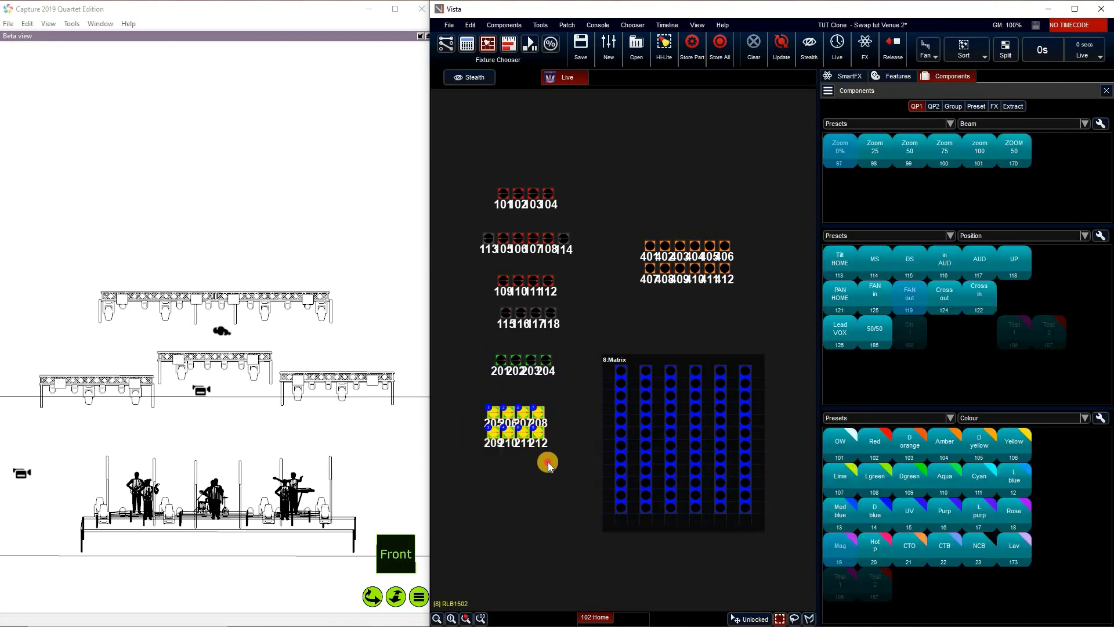
{"action": "left_click_drag", "start_coordinate": [488, 354], "coordinate": [561, 386]}
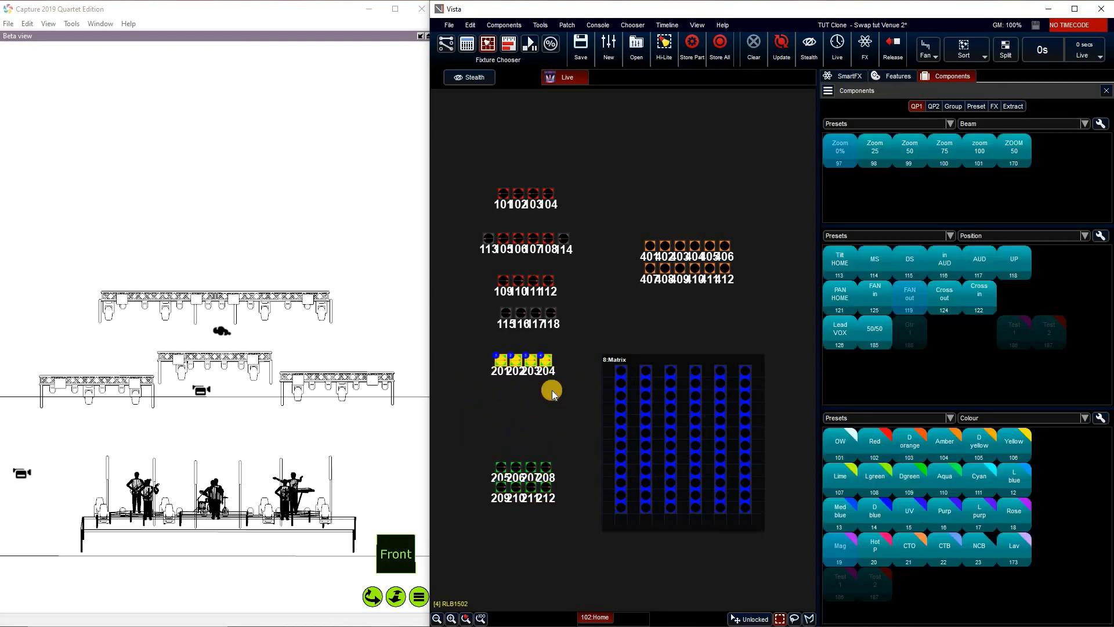
{"action": "left_click", "coordinate": [192, 339]}
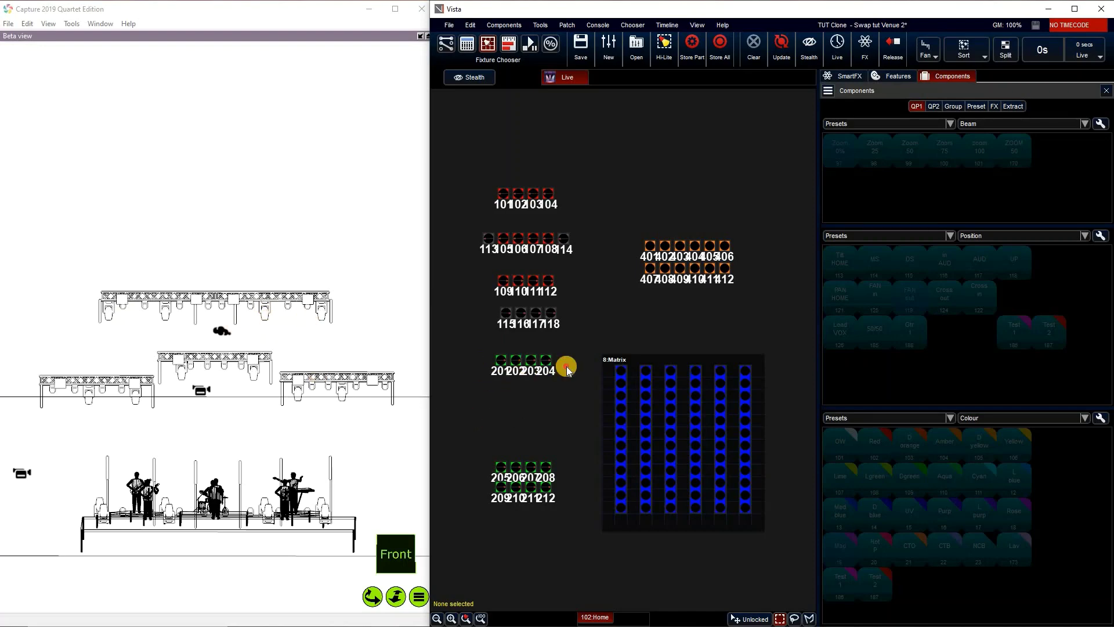
Clone fixtures 201 to 204 in the patch and return to the fixture layout.
{"action": "left_click_drag", "start_coordinate": [472, 352], "coordinate": [567, 367]}
{"action": "left_click", "coordinate": [444, 49]}
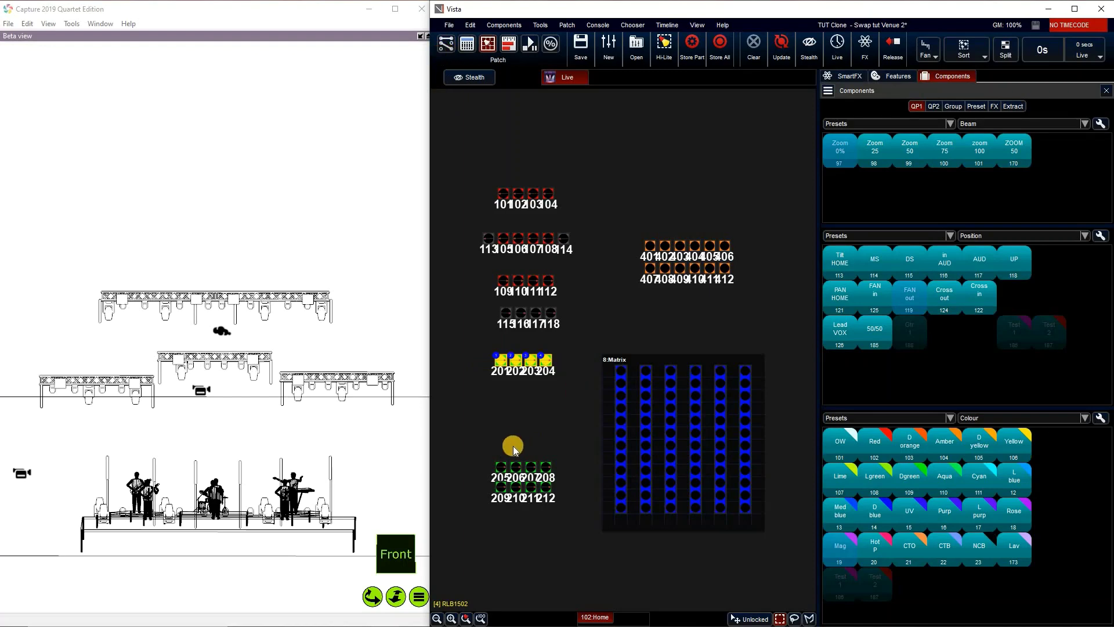
{"action": "key", "text": "ctrl+p"}
{"action": "right_click", "coordinate": [448, 480]}
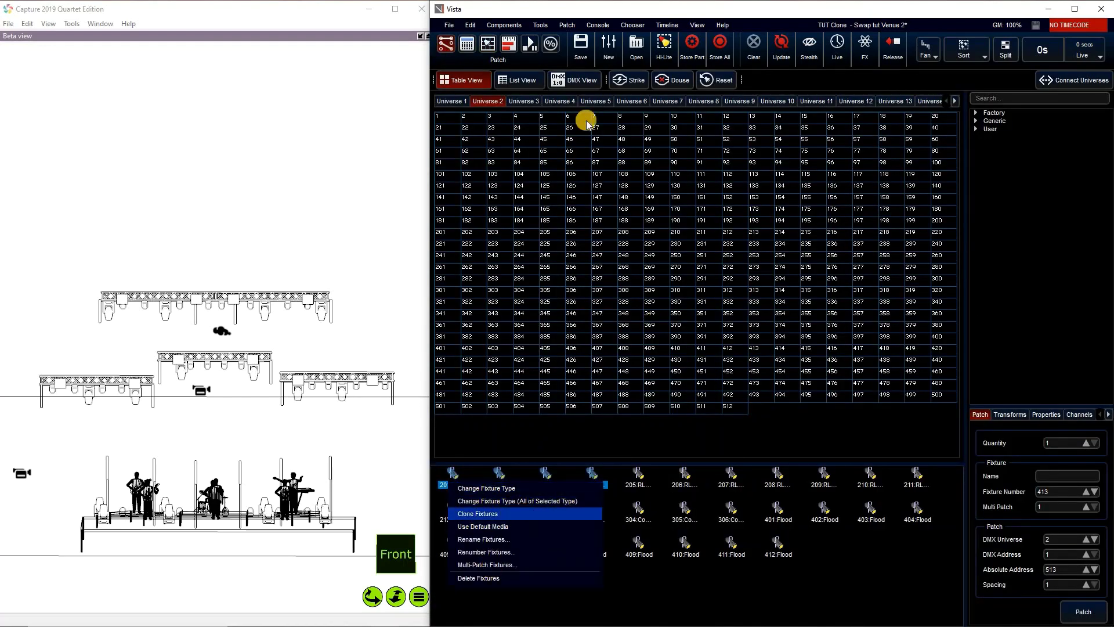
{"action": "left_click", "coordinate": [488, 44]}
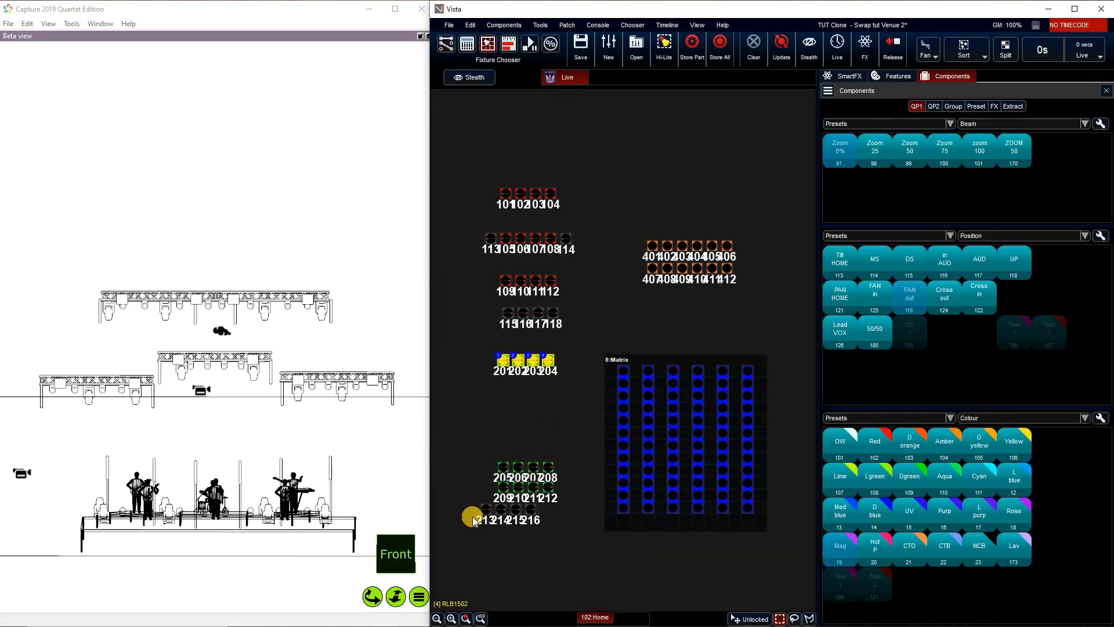
Place cloned fixtures 213 and 214 to the left of 201, and 215 and 216 to the right of 204.
{"action": "left_click_drag", "start_coordinate": [473, 520], "coordinate": [532, 381]}
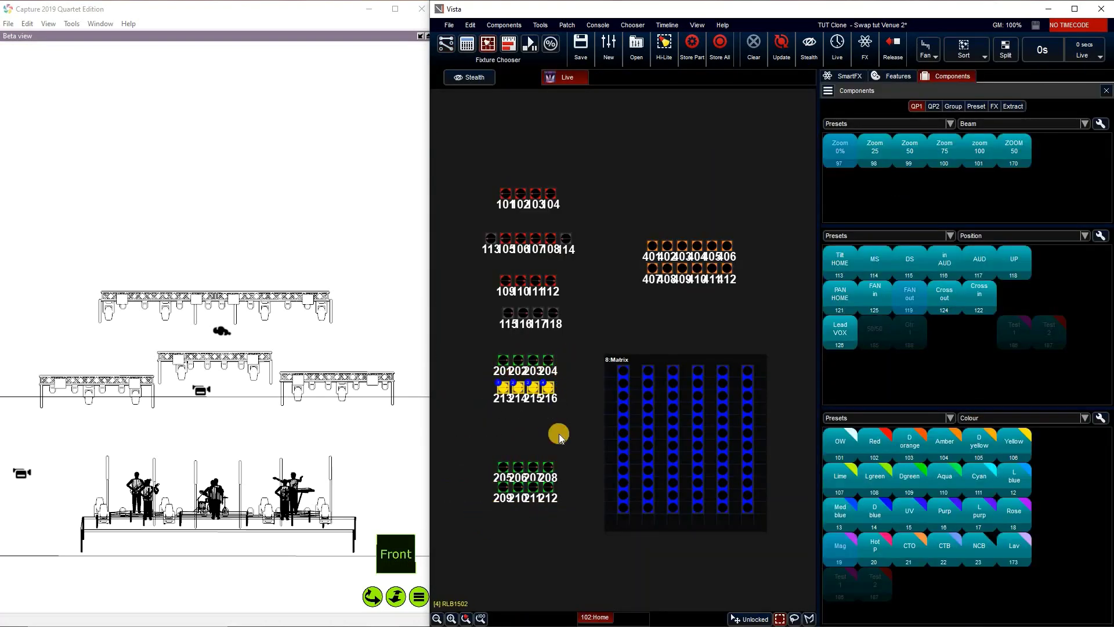
{"action": "left_click", "coordinate": [483, 384]}
{"action": "left_click_drag", "start_coordinate": [485, 381], "coordinate": [566, 361]}
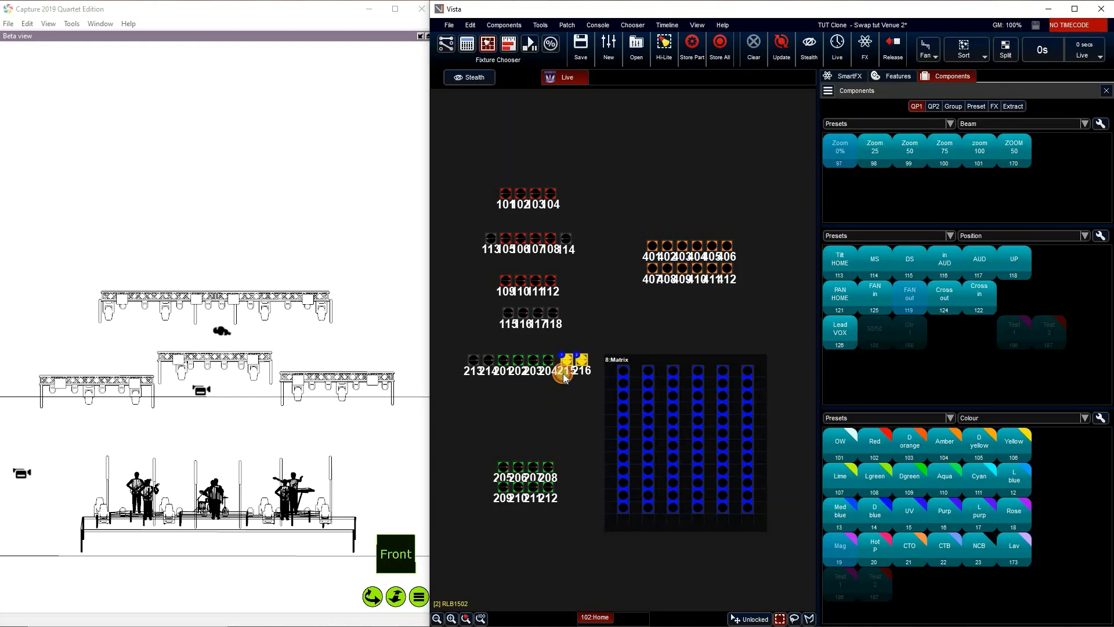
Move fixtures 205 to 208 up beneath the 201 to 204 row and clone them.
{"action": "left_click_drag", "start_coordinate": [480, 459], "coordinate": [556, 395]}
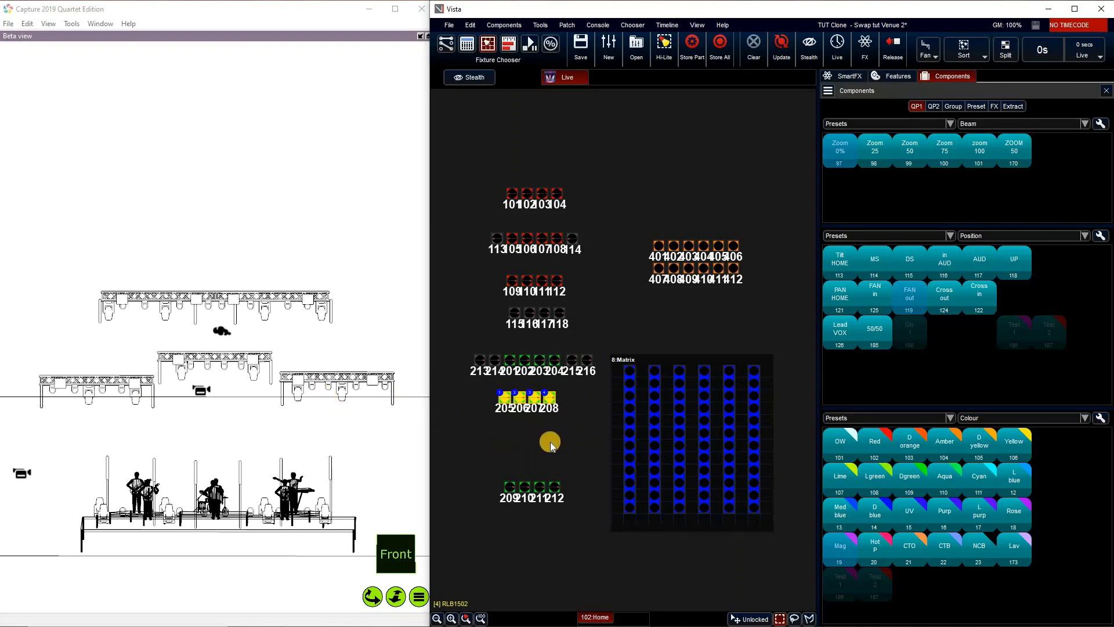
{"action": "left_click_drag", "start_coordinate": [467, 392], "coordinate": [550, 430]}
{"action": "left_click", "coordinate": [445, 43]}
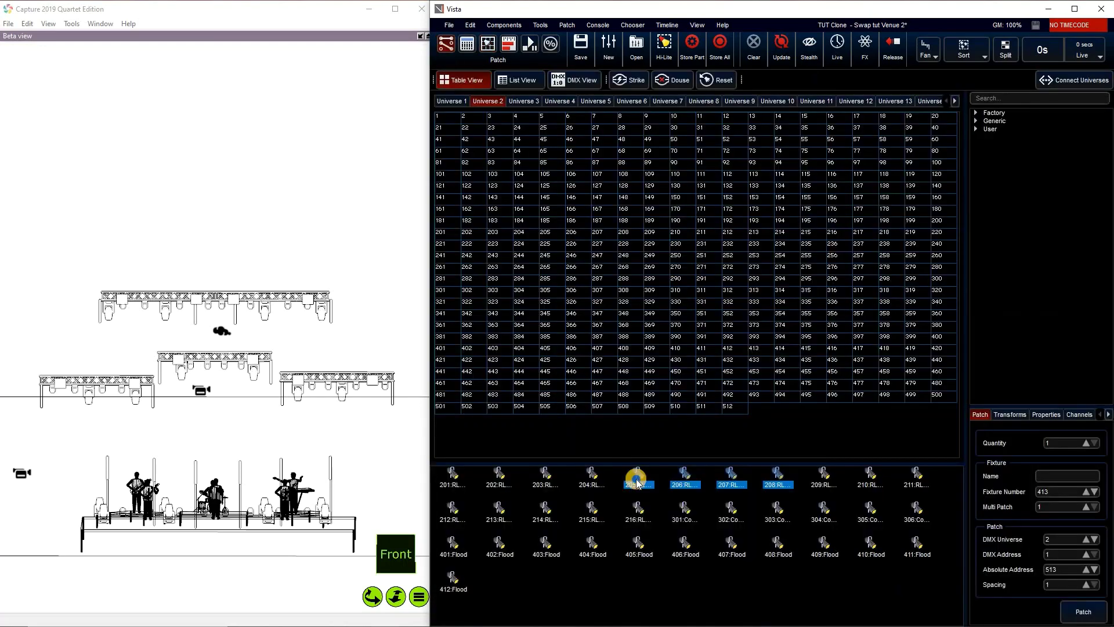
{"action": "right_click", "coordinate": [670, 522]}
{"action": "left_click", "coordinate": [674, 521]}
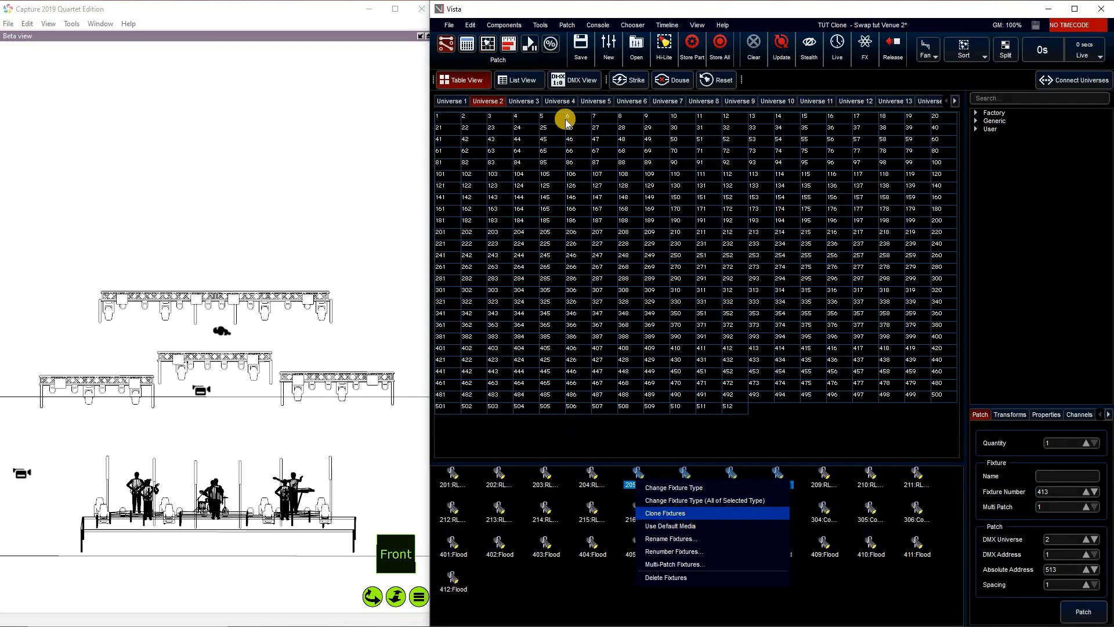
{"action": "left_click", "coordinate": [489, 46]}
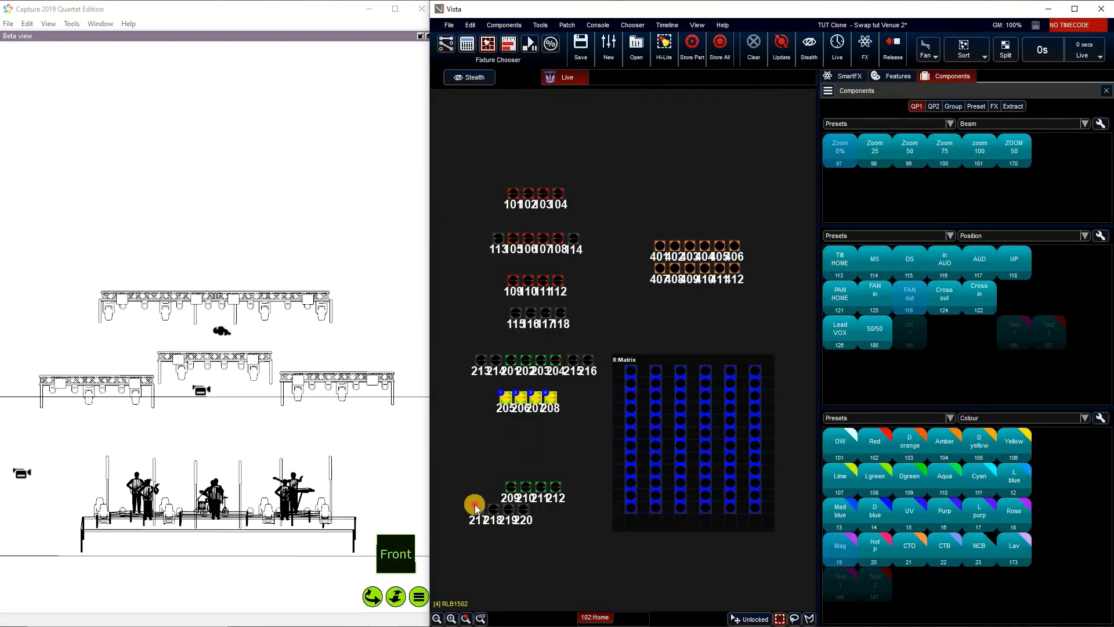
Place cloned fixtures 217 and 218 to the left of 205, and 219 and 220 to the right of 208.
{"action": "left_click", "coordinate": [496, 514]}
{"action": "left_click_drag", "start_coordinate": [496, 512], "coordinate": [491, 398]}
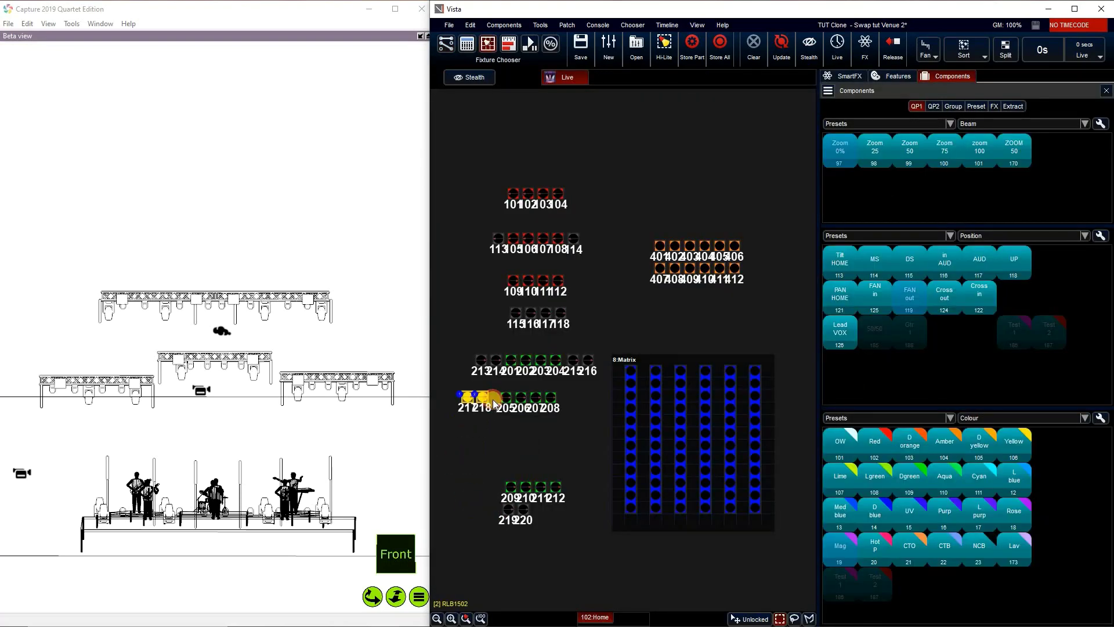
{"action": "left_click_drag", "start_coordinate": [478, 515], "coordinate": [567, 402]}
{"action": "left_click", "coordinate": [569, 437]}
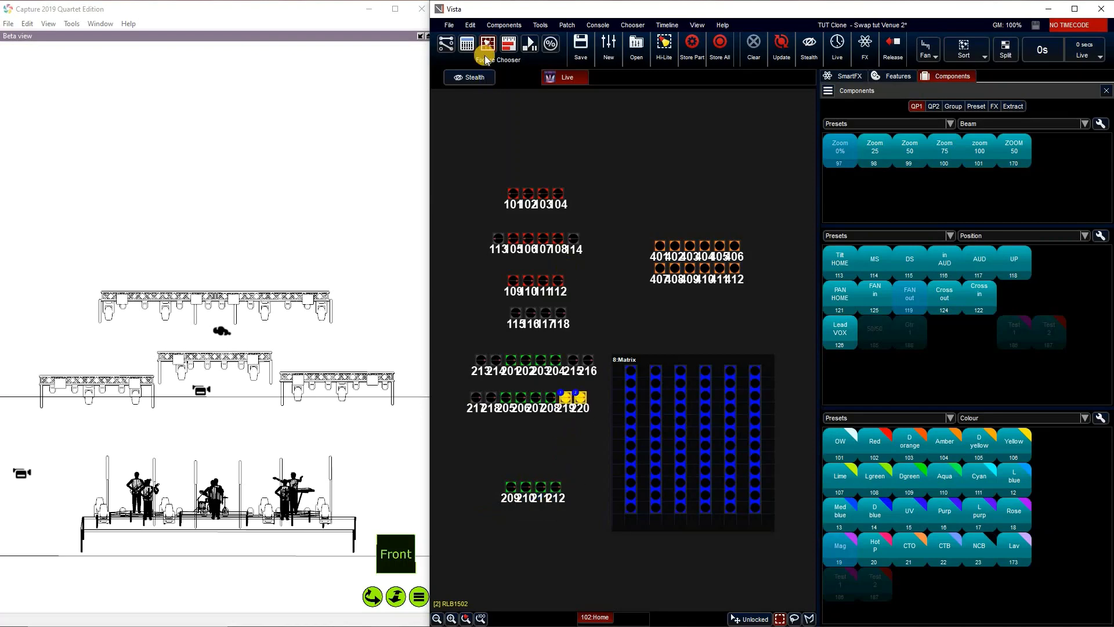
Clone fixtures 205 to 208 a second time and return to the fixture layout.
{"action": "mouse_move", "coordinate": [499, 413]}
{"action": "left_mouse_down"}
{"action": "mouse_move", "coordinate": [517, 395]}
{"action": "mouse_move", "coordinate": [550, 398]}
{"action": "left_mouse_up"}
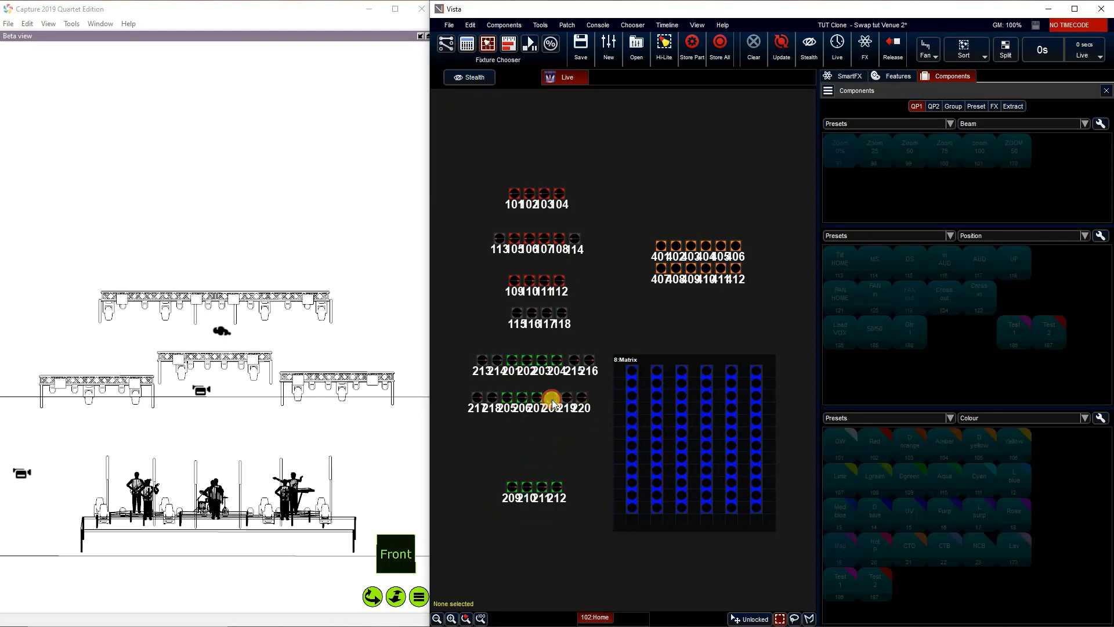
{"action": "left_click", "coordinate": [447, 63]}
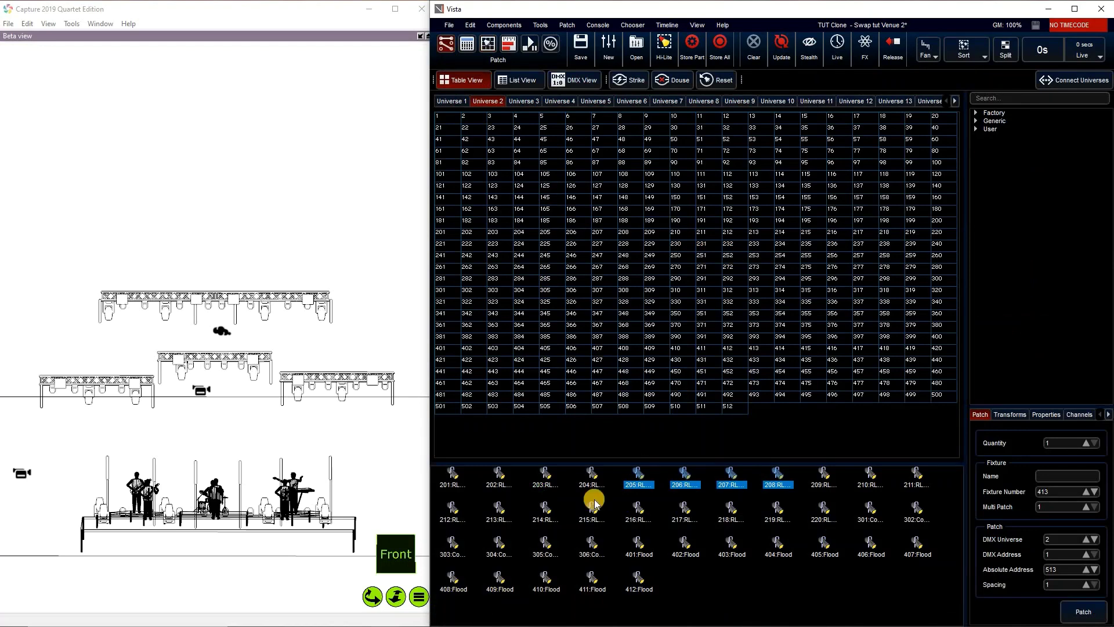
{"action": "right_click", "coordinate": [709, 521]}
{"action": "left_click", "coordinate": [703, 513]}
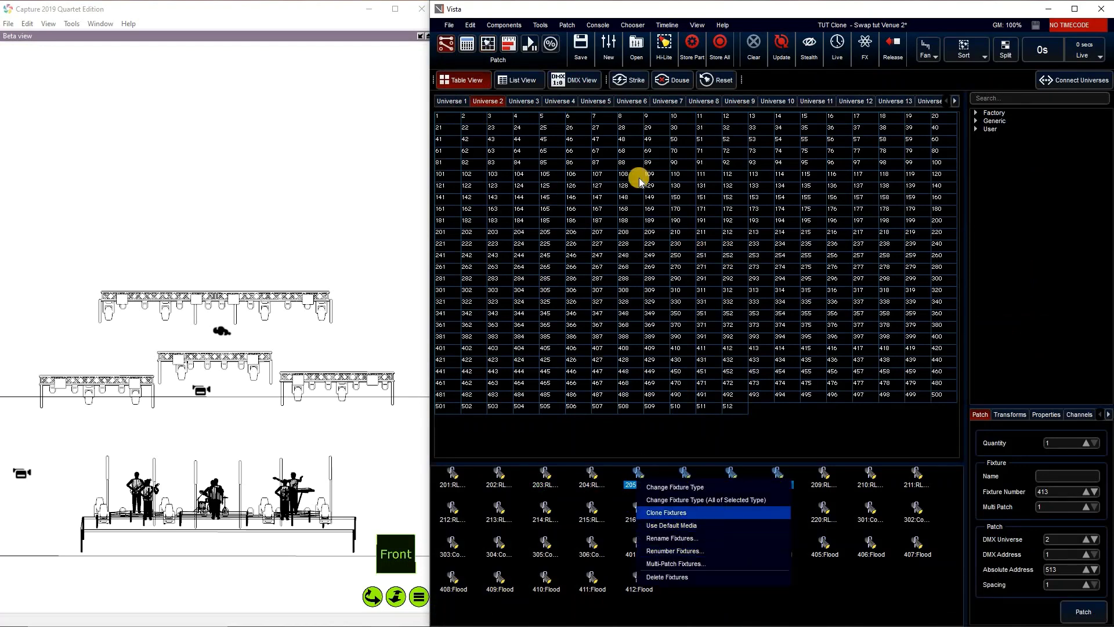
{"action": "left_click", "coordinate": [487, 46]}
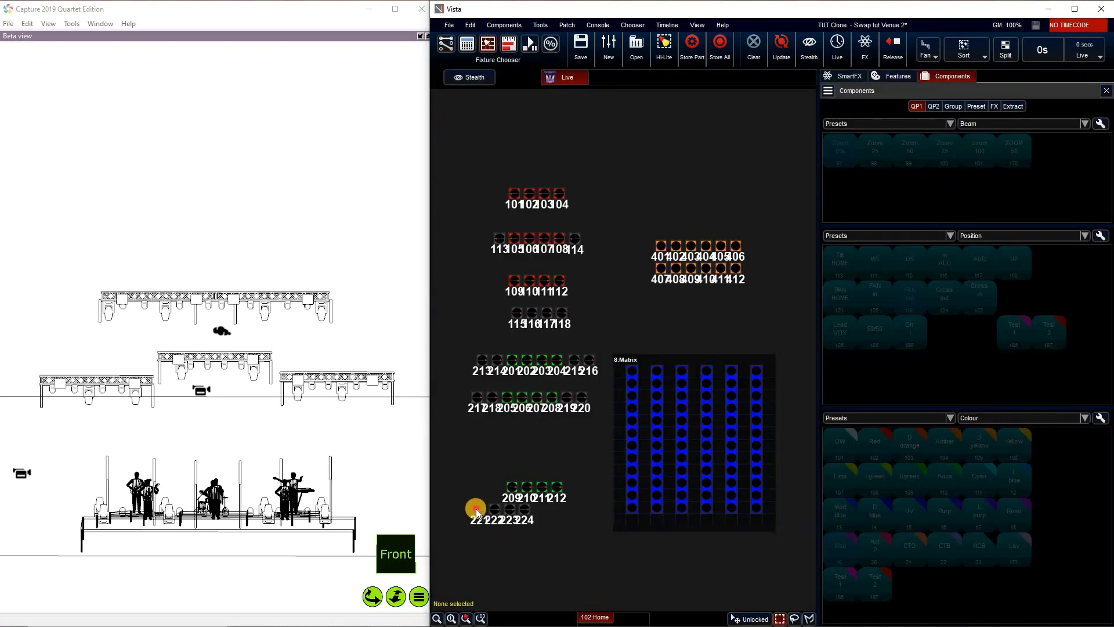
Place fixtures 221 and 222 left of 217 and fixtures 223 and 224 right of 220, then shift both rows slightly up and left.
{"action": "left_click_drag", "start_coordinate": [499, 513], "coordinate": [466, 401]}
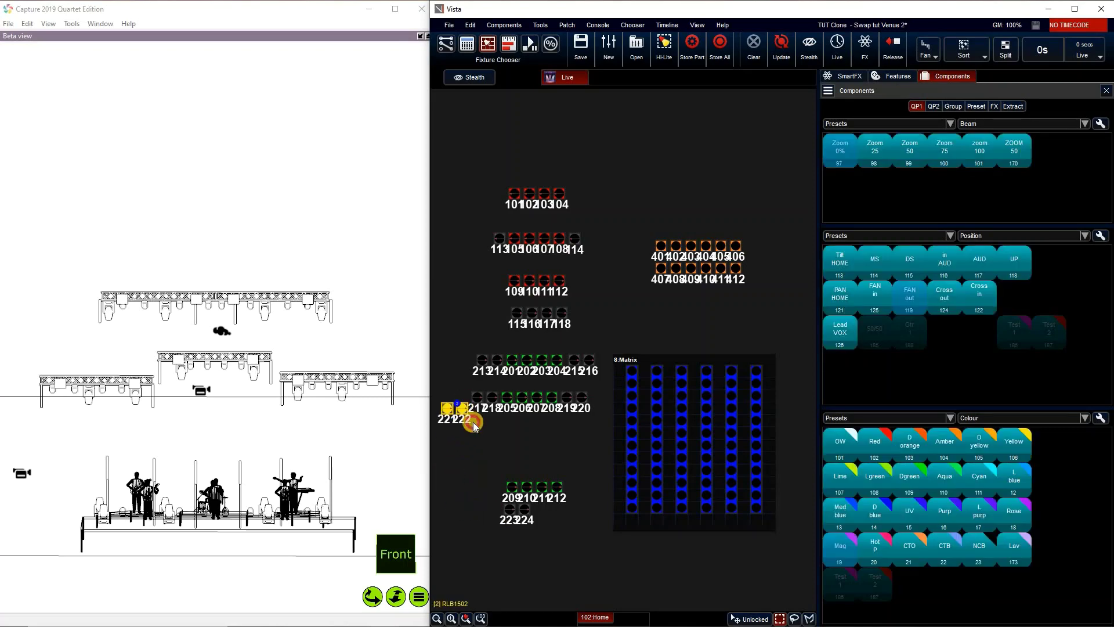
{"action": "left_click", "coordinate": [521, 517]}
{"action": "left_click_drag", "start_coordinate": [558, 513], "coordinate": [456, 355]}
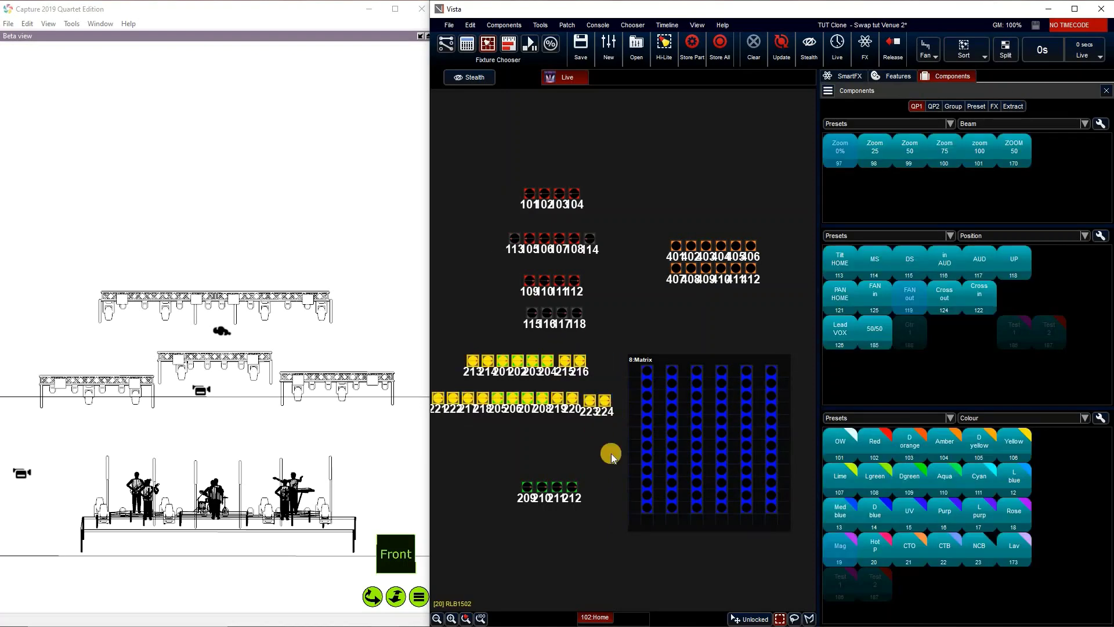
{"action": "left_click", "coordinate": [482, 619]}
Move fixtures 209 to 212 up beneath the 205 to 208 row and clear the selection.
{"action": "left_click_drag", "start_coordinate": [582, 494], "coordinate": [603, 484]}
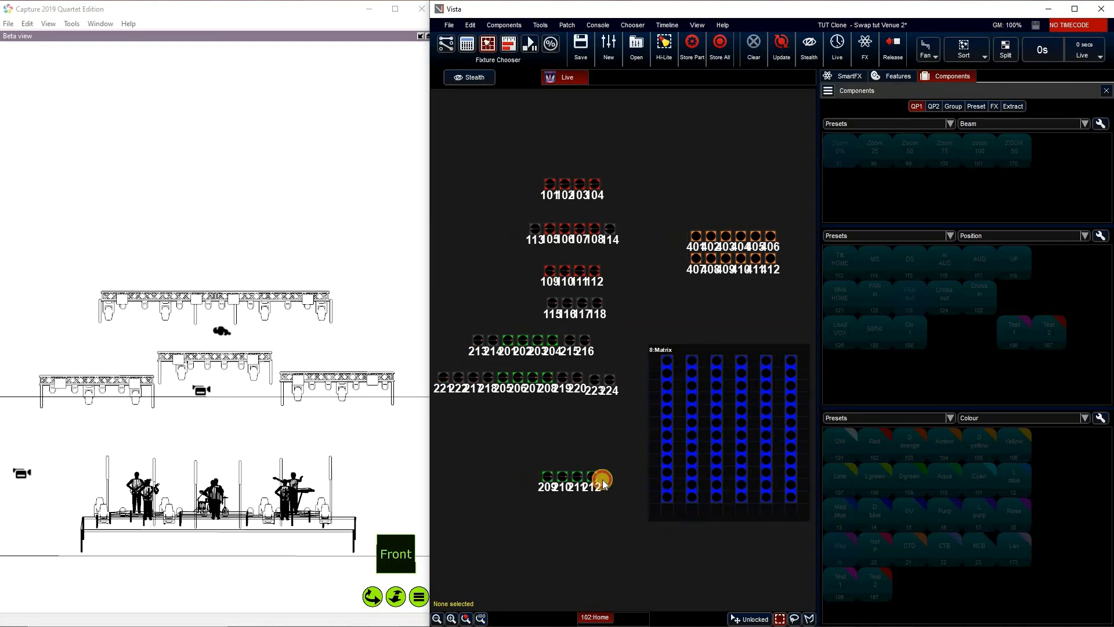
{"action": "left_click_drag", "start_coordinate": [502, 446], "coordinate": [603, 481]}
{"action": "left_click_drag", "start_coordinate": [591, 476], "coordinate": [542, 425]}
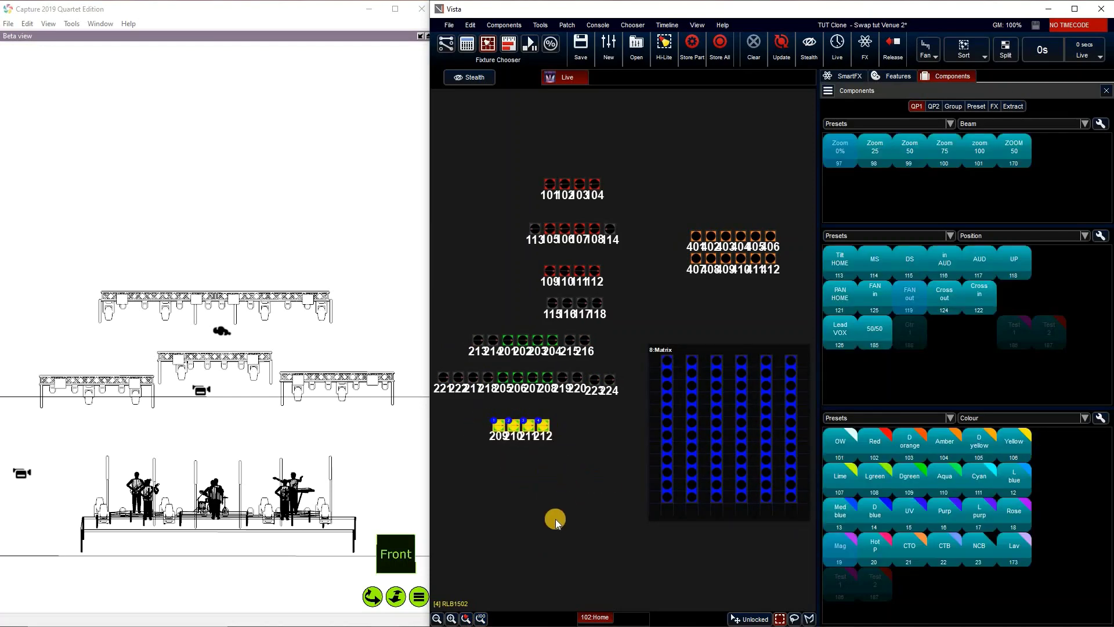
{"action": "left_click", "coordinate": [510, 560]}
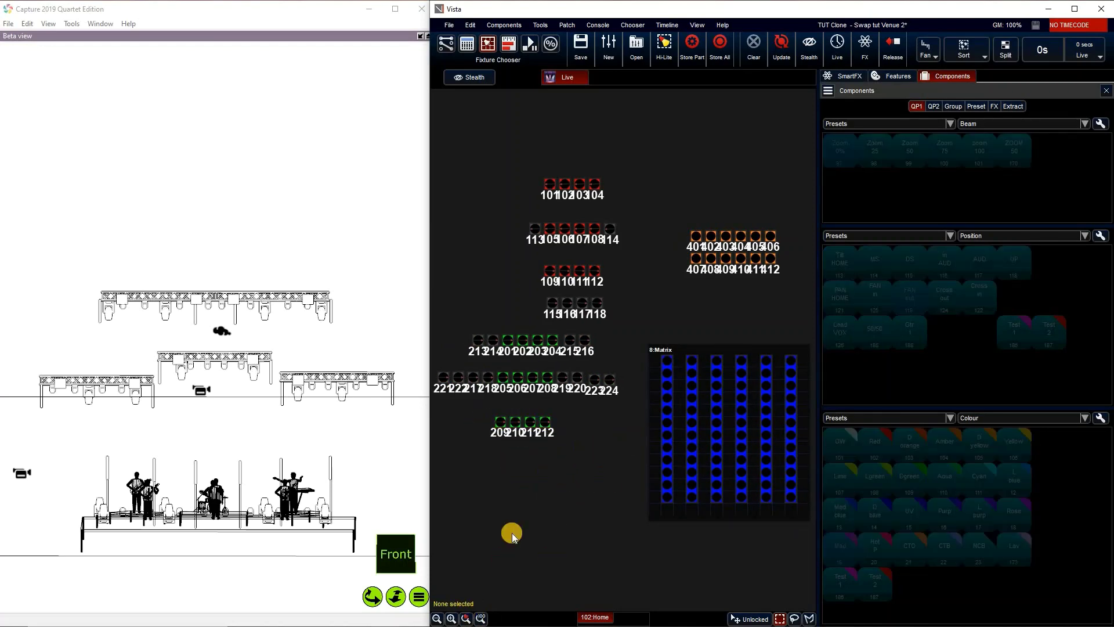
Examine the fixtures on the stage floor from above in Capture's Beta view, then return it to a front angle.
{"action": "left_click", "coordinate": [447, 45]}
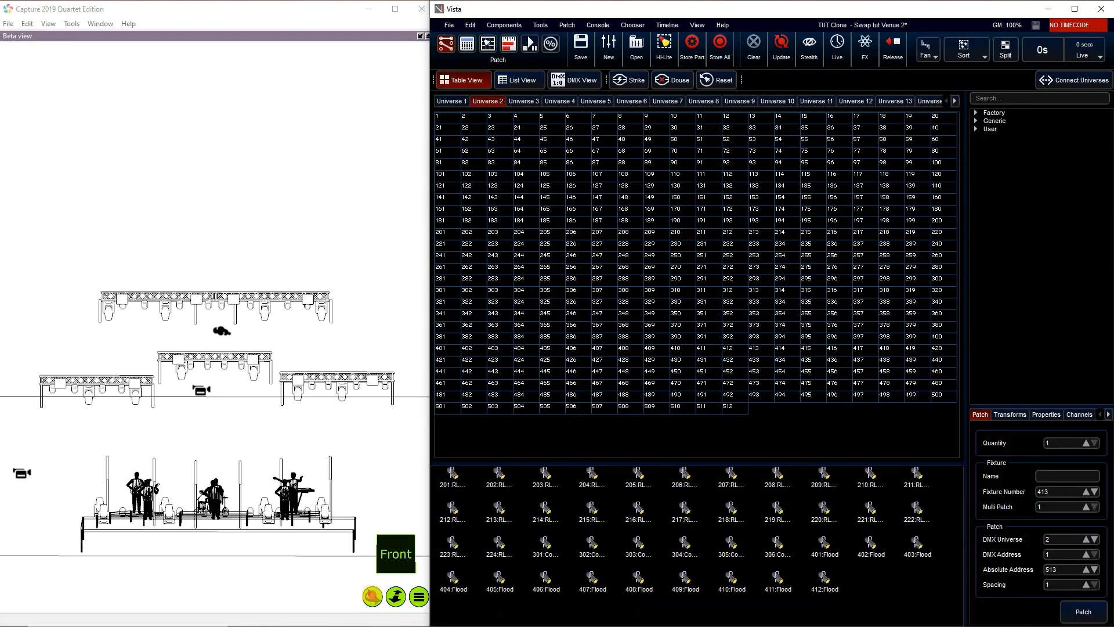
{"action": "left_click", "coordinate": [373, 610]}
{"action": "left_click", "coordinate": [372, 596]}
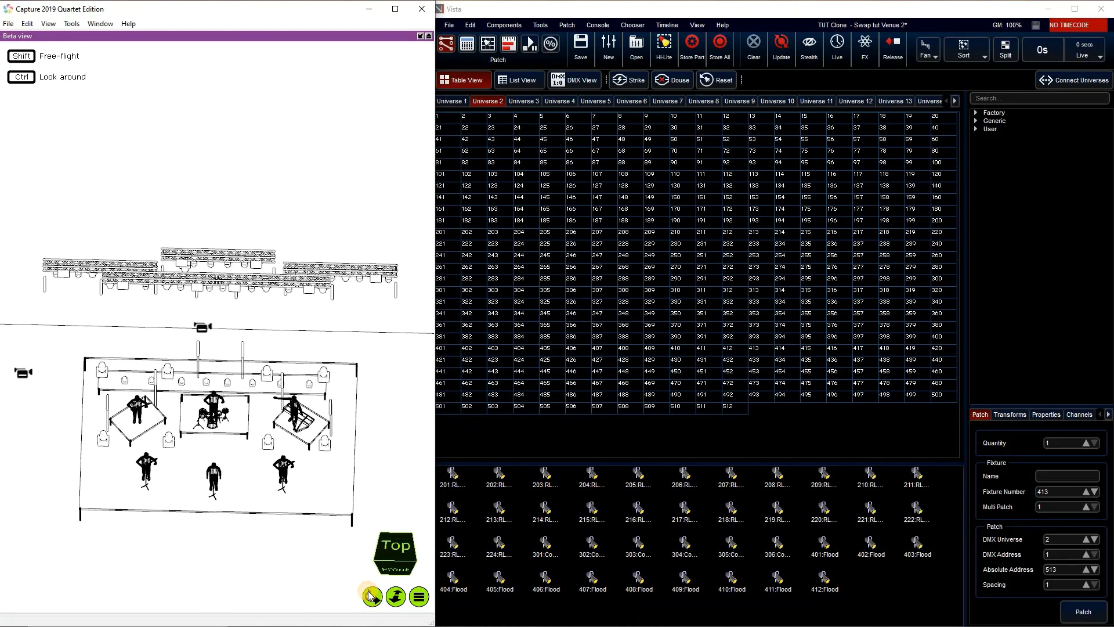
{"action": "left_click", "coordinate": [337, 525]}
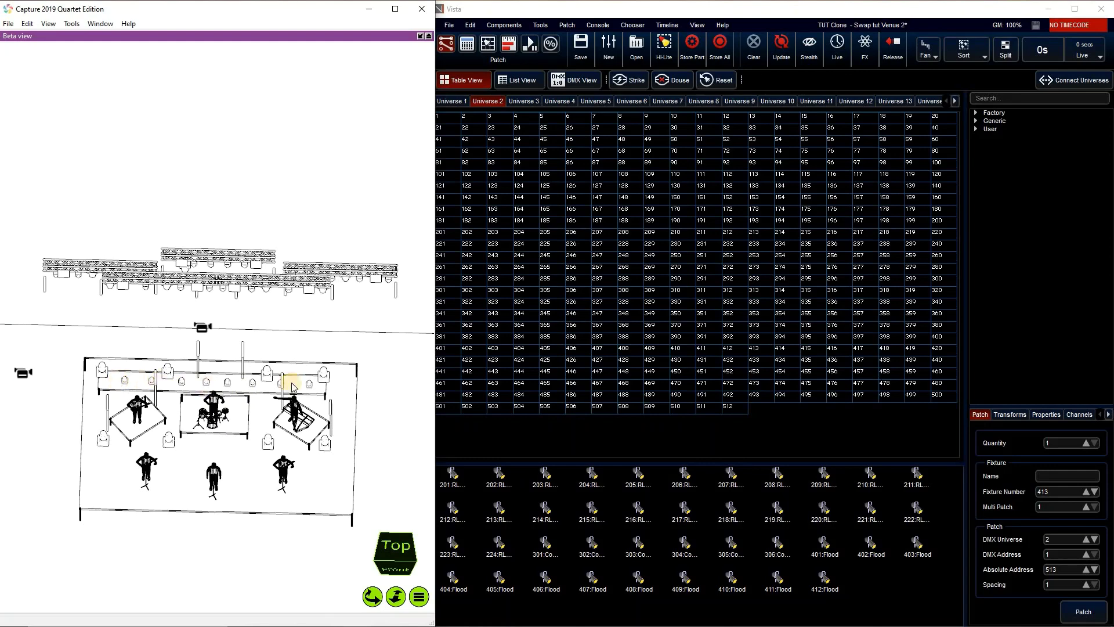
{"action": "left_click", "coordinate": [371, 585]}
{"action": "left_click_drag", "start_coordinate": [372, 588], "coordinate": [499, 56]}
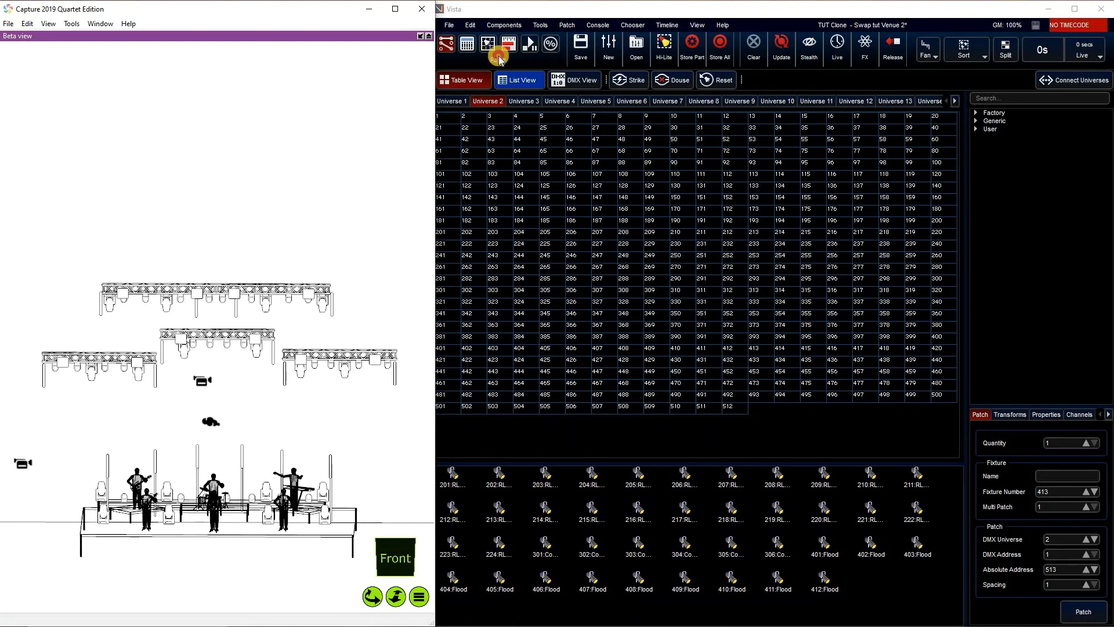
Clone fixtures 209 to 212 in Vista's patch and return to the fixture layout.
{"action": "left_click", "coordinate": [495, 50]}
{"action": "left_click_drag", "start_coordinate": [480, 416], "coordinate": [569, 490]}
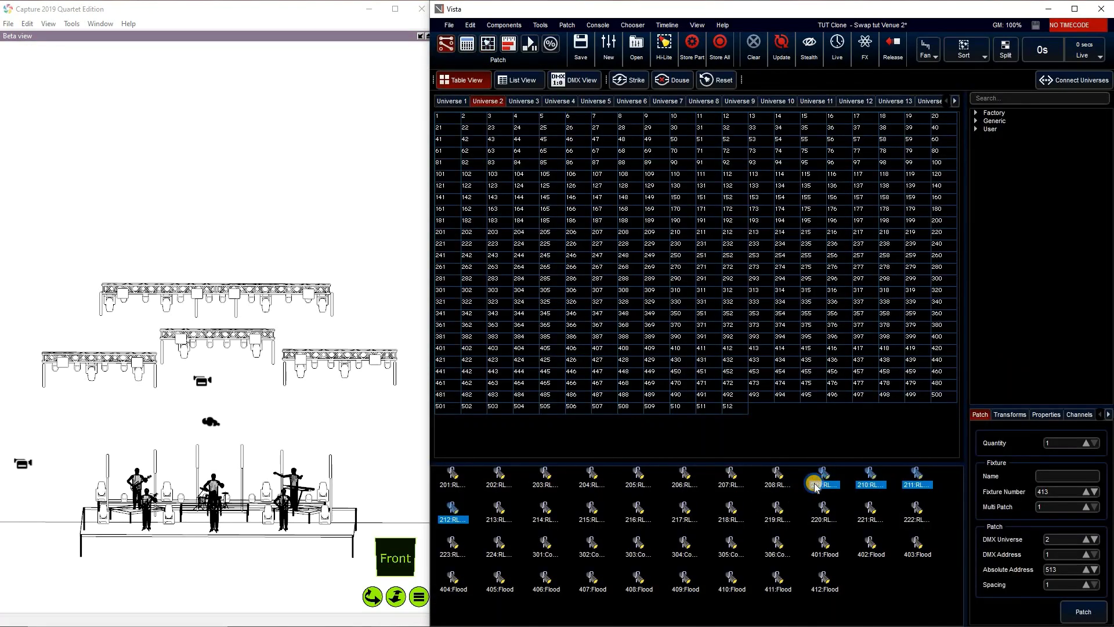
{"action": "right_click", "coordinate": [814, 484]}
{"action": "left_click", "coordinate": [892, 515]}
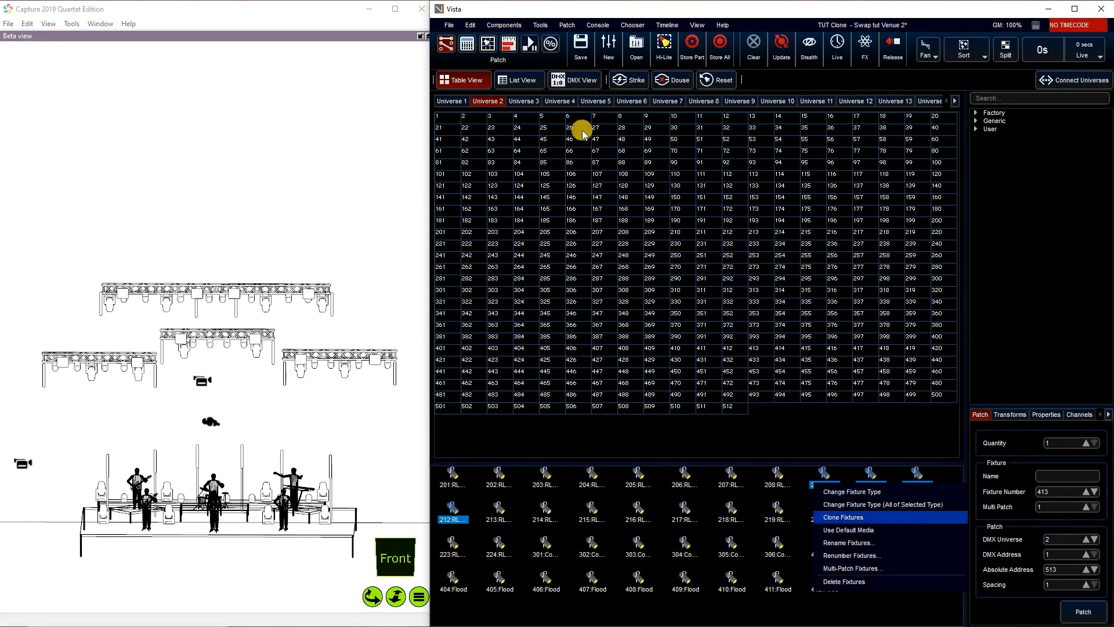
{"action": "left_click", "coordinate": [492, 49]}
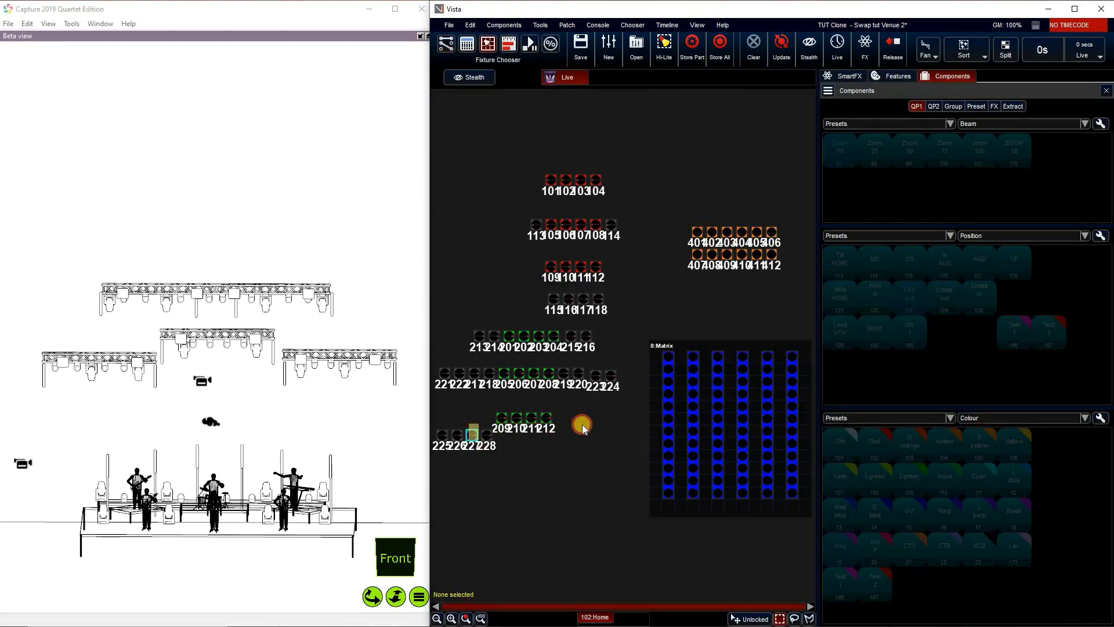
Place cloned fixtures 227 and 228 to the right of 212, and 225 and 226 to the left of 209.
{"action": "left_click_drag", "start_coordinate": [469, 424], "coordinate": [578, 421]}
{"action": "left_click", "coordinate": [542, 455]}
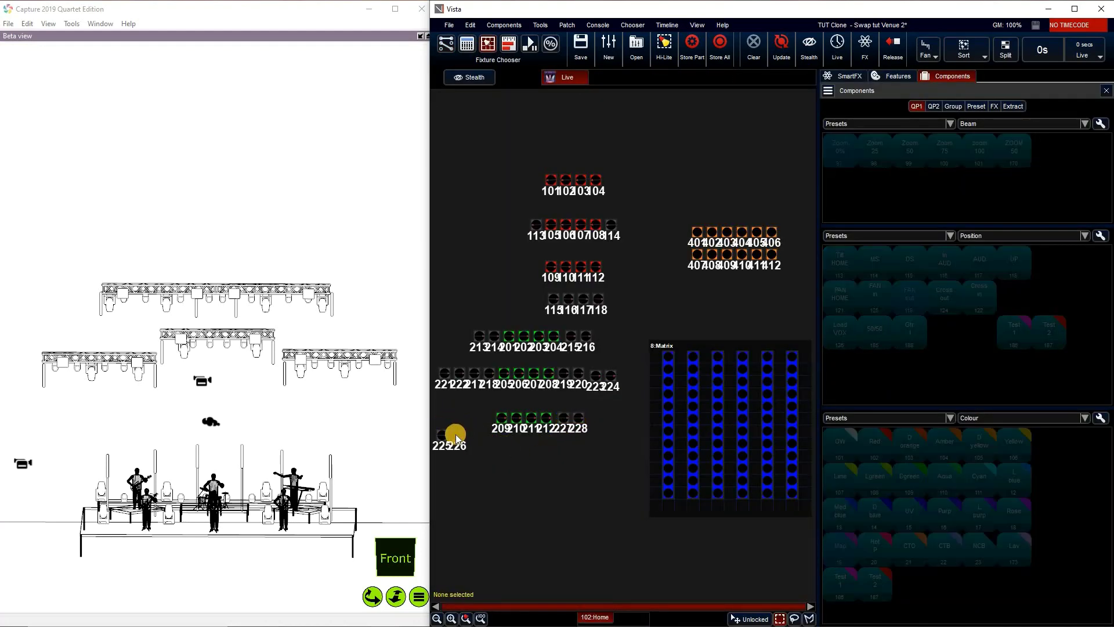
{"action": "left_click_drag", "start_coordinate": [435, 417], "coordinate": [465, 442]}
{"action": "left_click_drag", "start_coordinate": [456, 435], "coordinate": [482, 419]}
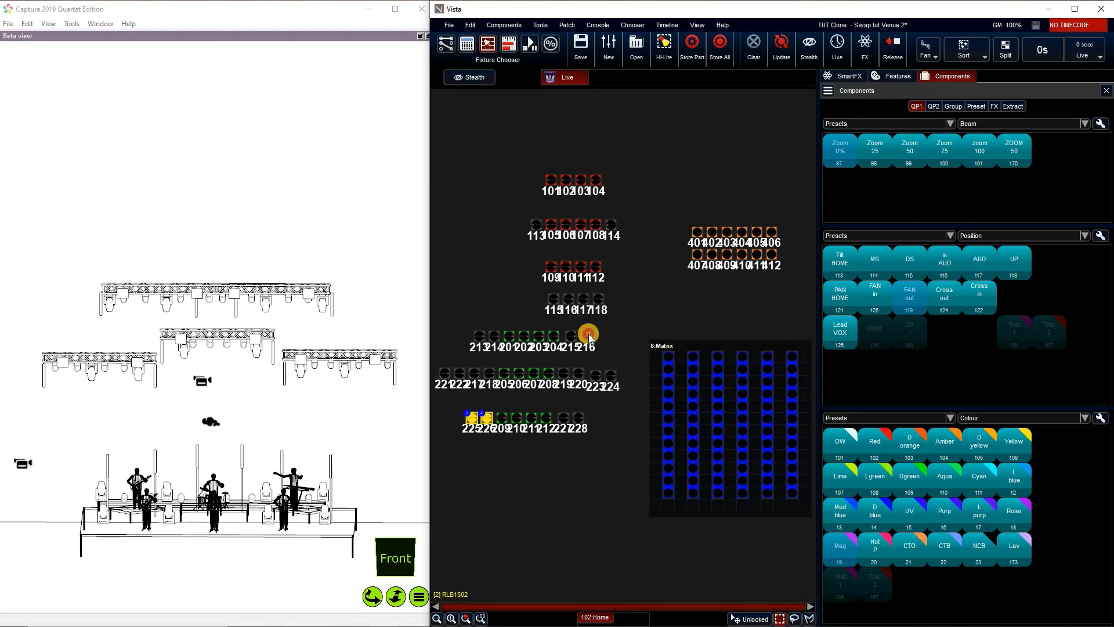
Select all fixtures from 201 to 228 row by row for patching.
{"action": "left_click_drag", "start_coordinate": [589, 334], "coordinate": [593, 341]}
{"action": "left_click_drag", "start_coordinate": [442, 359], "coordinate": [465, 373]}
{"action": "left_click_drag", "start_coordinate": [636, 383], "coordinate": [635, 383]}
{"action": "left_click_drag", "start_coordinate": [451, 404], "coordinate": [592, 421]}
{"action": "left_click", "coordinate": [448, 43]}
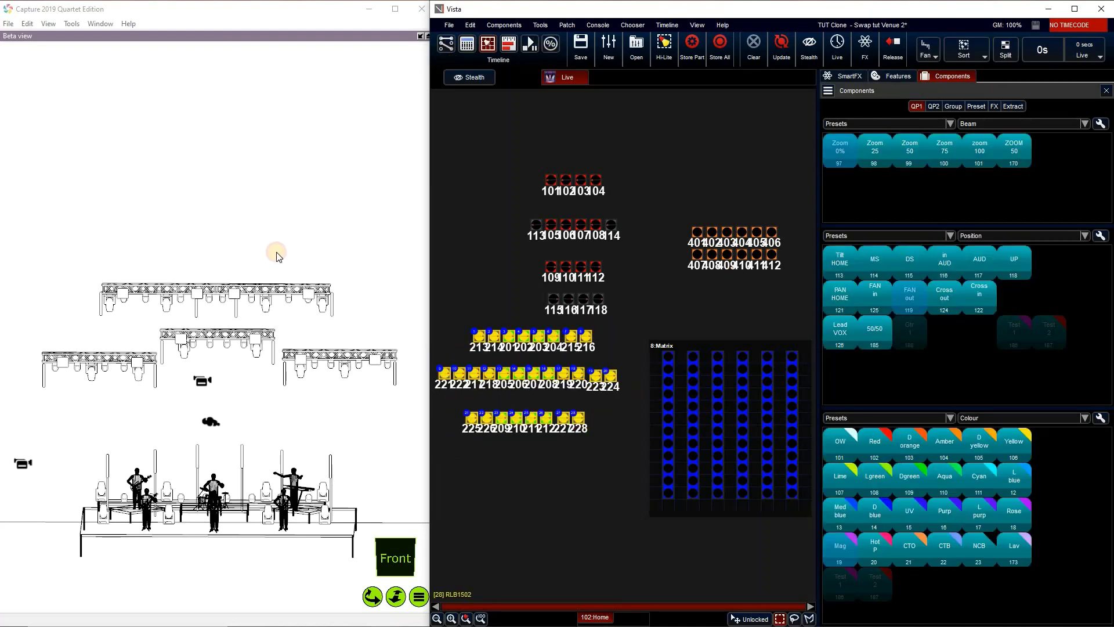
Patch the selected fixtures 201 to 228 from address 1 of universe 2 and return to the fixture layout.
{"action": "left_click", "coordinate": [450, 120]}
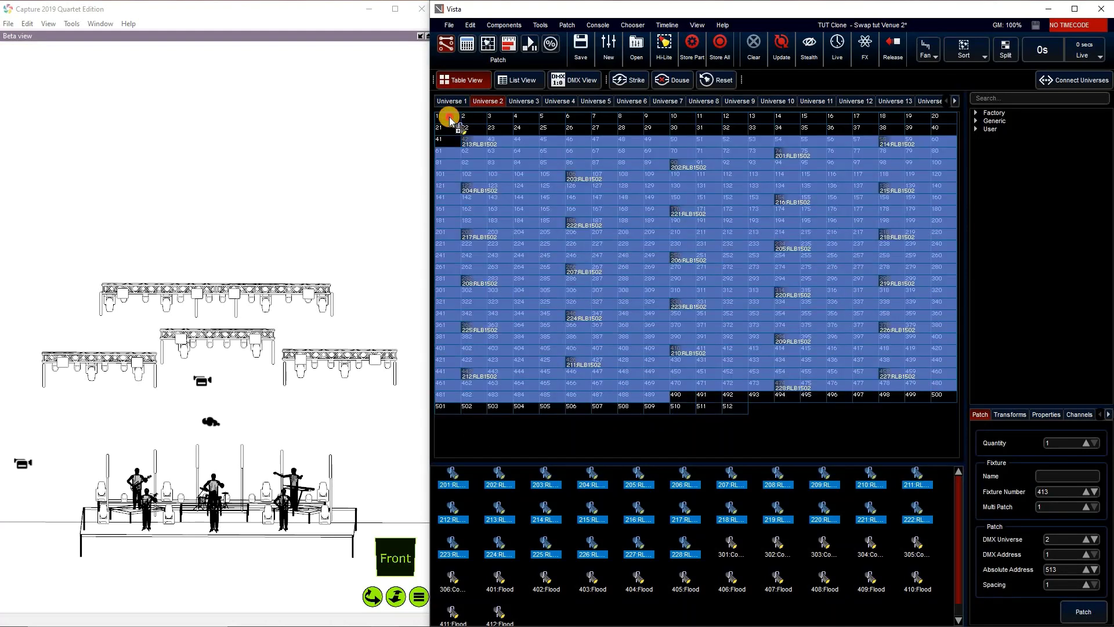
{"action": "left_click", "coordinate": [489, 45]}
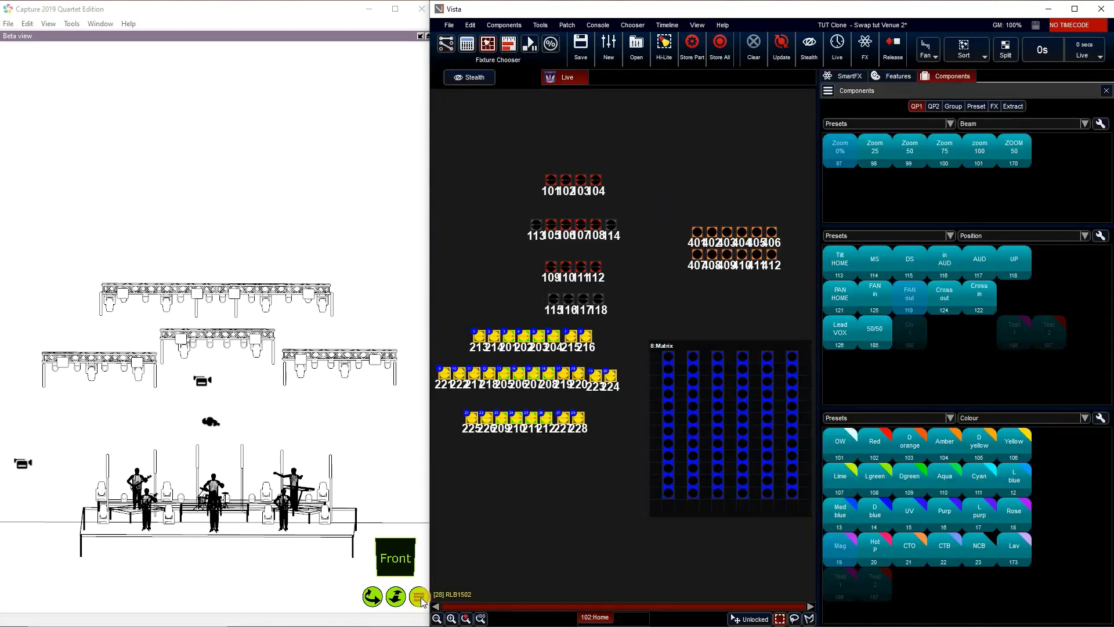
Switch Capture's Beta view to Live rendering to check the patched fixtures, and clear the fixture selection in Vista.
{"action": "left_click", "coordinate": [422, 601]}
{"action": "left_click", "coordinate": [420, 598]}
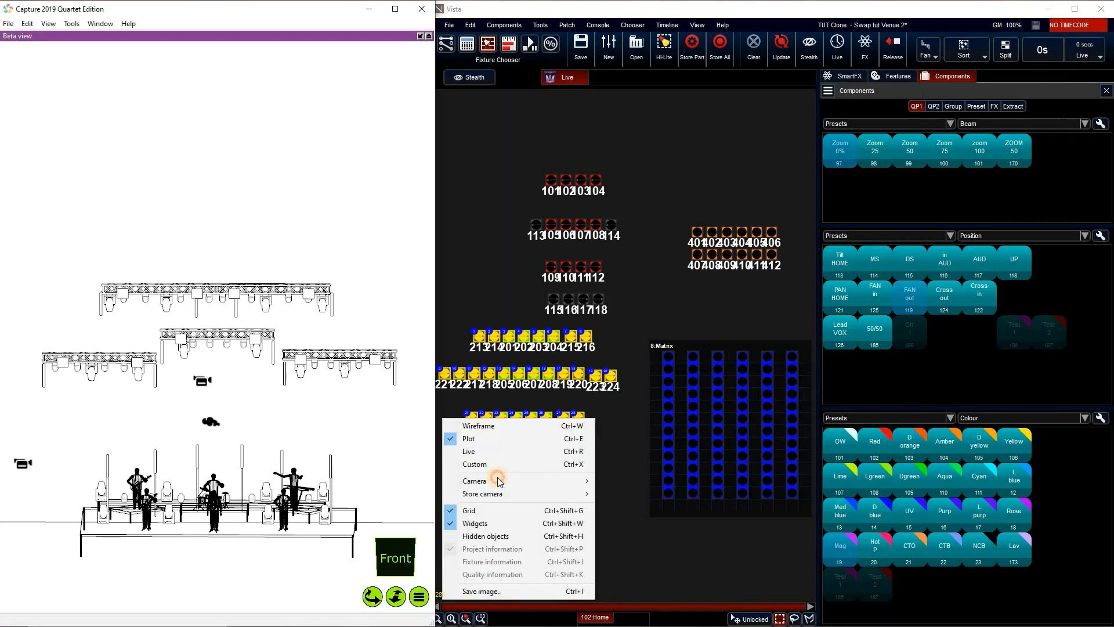
{"action": "left_click", "coordinate": [490, 451]}
{"action": "left_click_drag", "start_coordinate": [374, 592], "coordinate": [428, 610]}
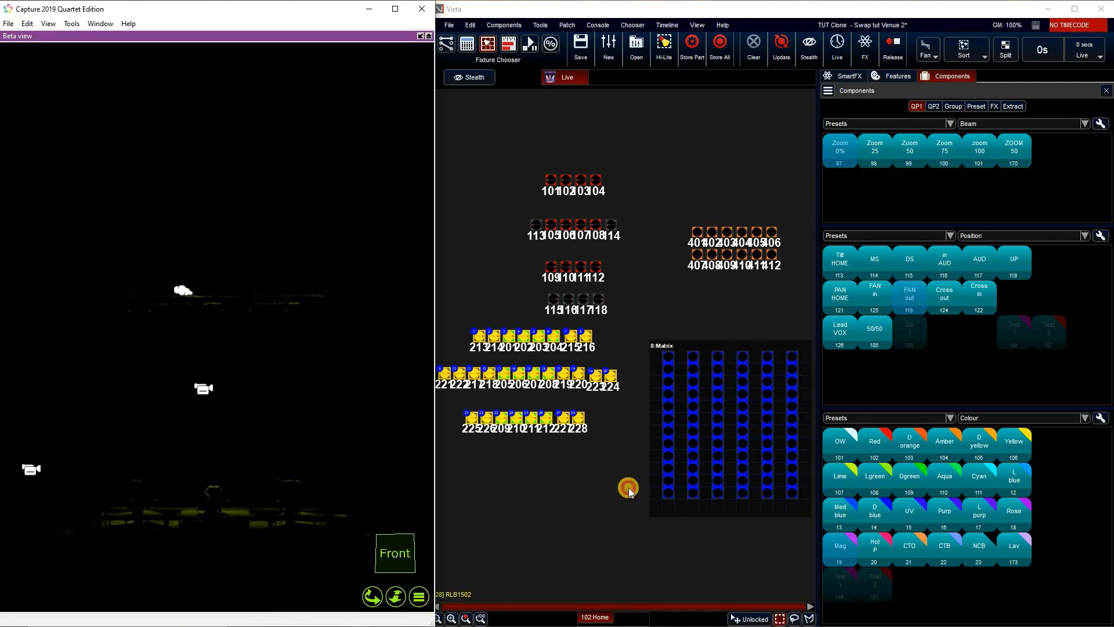
{"action": "left_click", "coordinate": [629, 489]}
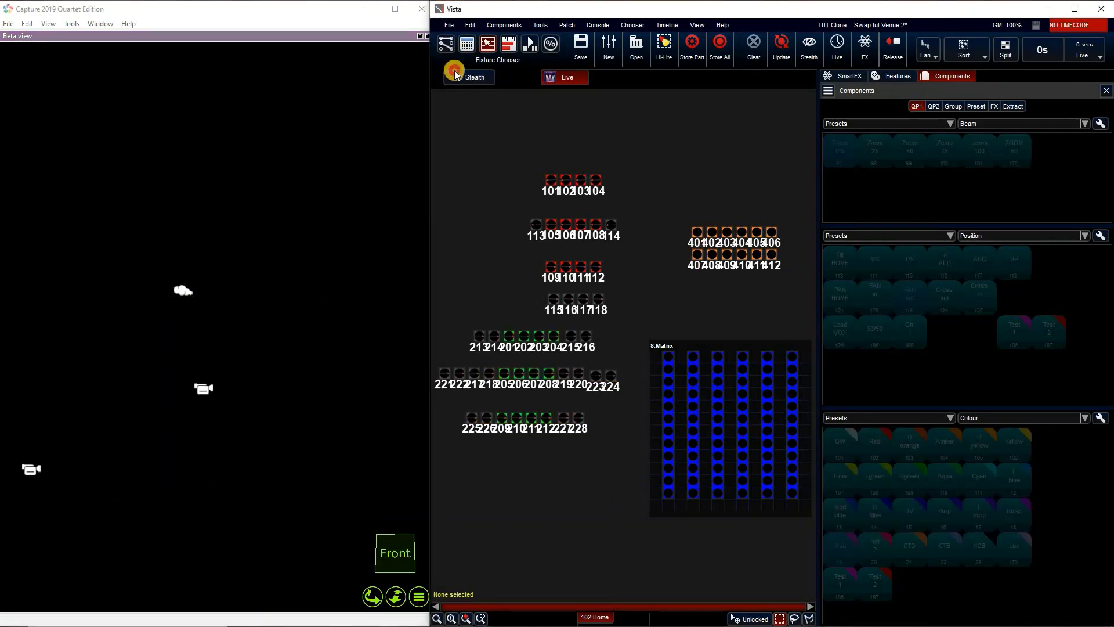
{"action": "left_click", "coordinate": [446, 43]}
{"action": "left_click", "coordinate": [489, 44]}
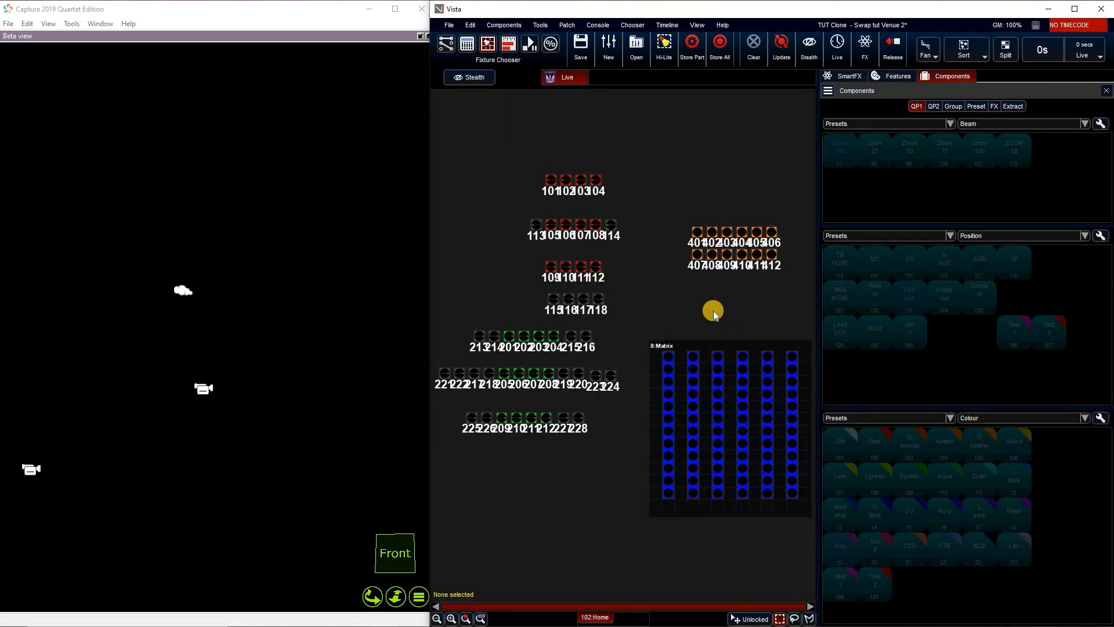
Move the flood fixtures 401 to 412 higher in the layout, clear of the space above the matrix.
{"action": "left_click_drag", "start_coordinate": [776, 256], "coordinate": [757, 157]}
{"action": "left_click", "coordinate": [770, 250]}
{"action": "left_click", "coordinate": [480, 618]}
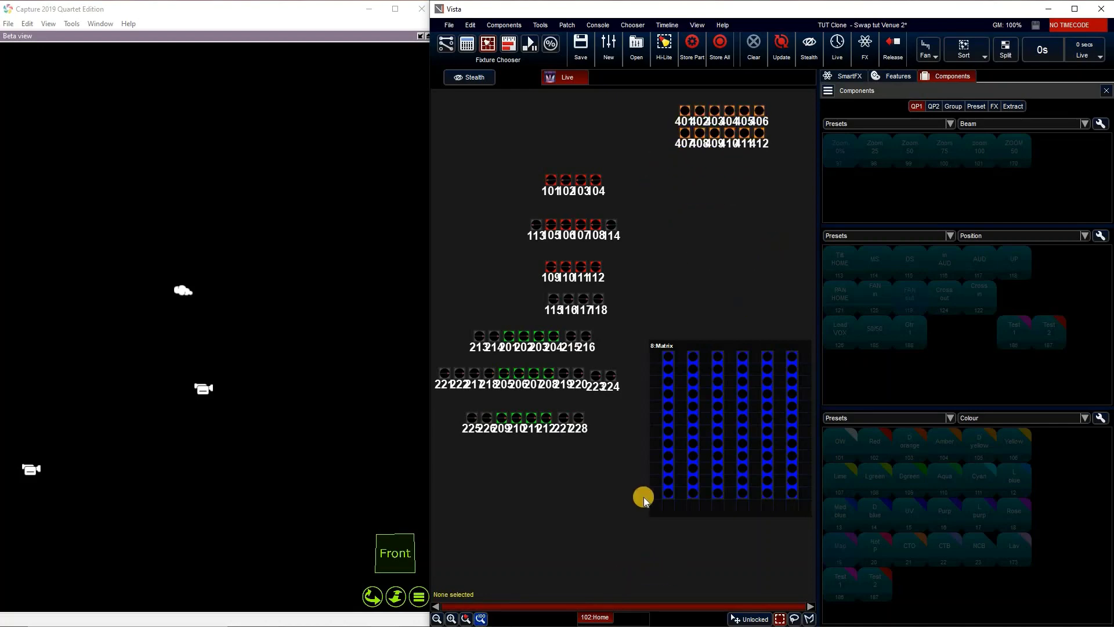
Select all cells of fixtures 301 to 306 and move them out of the matrix to the space directly above it.
{"action": "left_click_drag", "start_coordinate": [633, 400], "coordinate": [772, 580]}
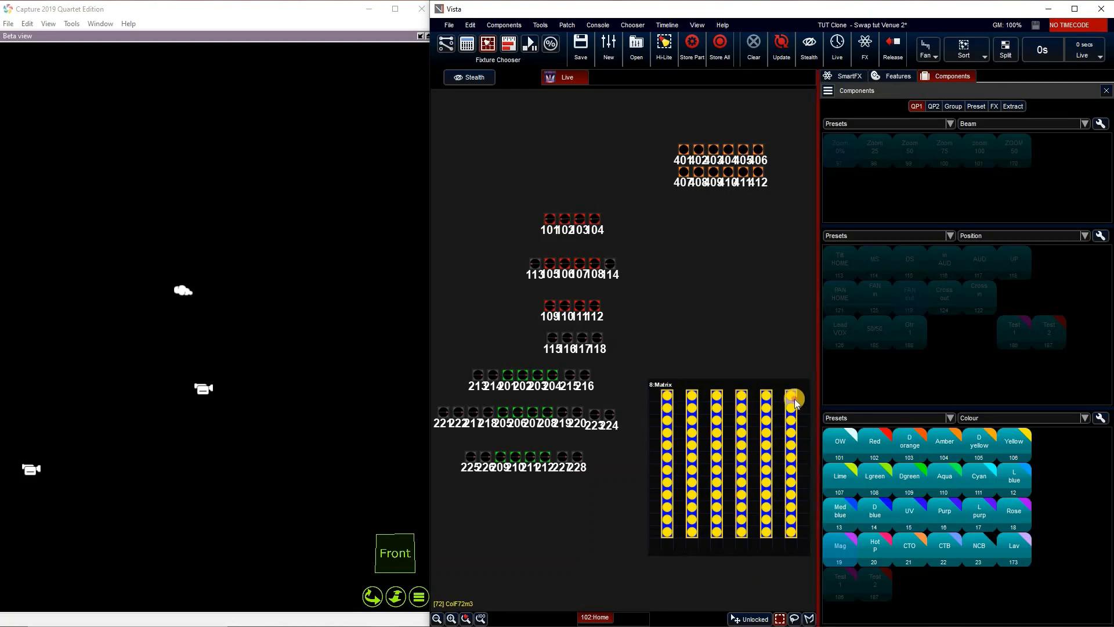
{"action": "left_click_drag", "start_coordinate": [775, 321], "coordinate": [795, 216]}
{"action": "left_click", "coordinate": [481, 618]}
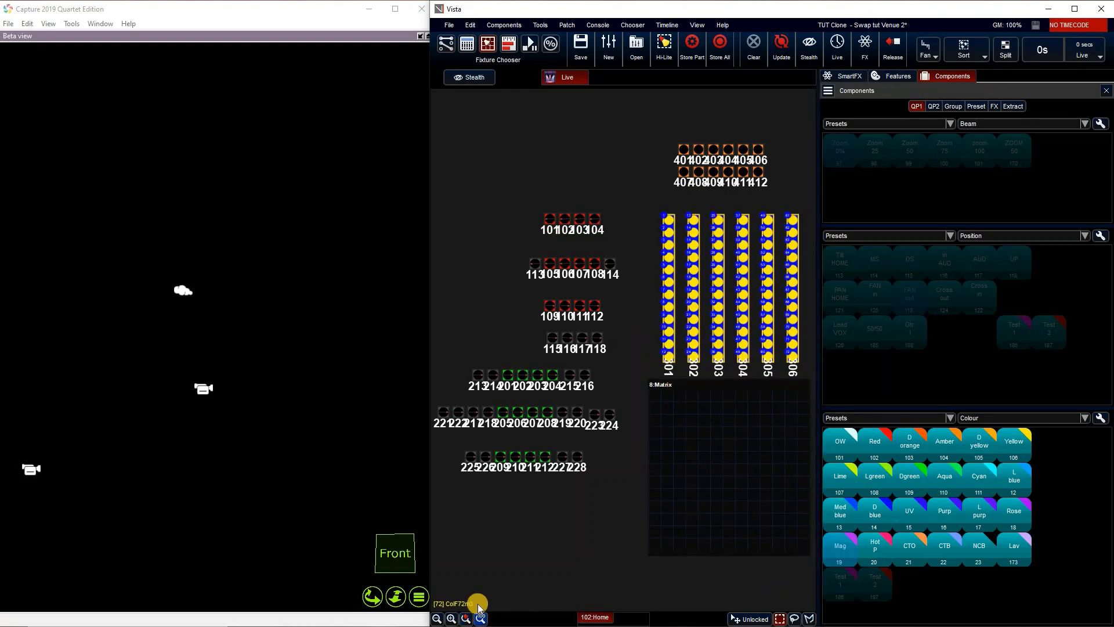
Move the empty matrix to the left of all fixture groups and fit the whole layout in view.
{"action": "scroll", "coordinate": [689, 449], "scroll_direction": "down", "scroll_amount": 4}
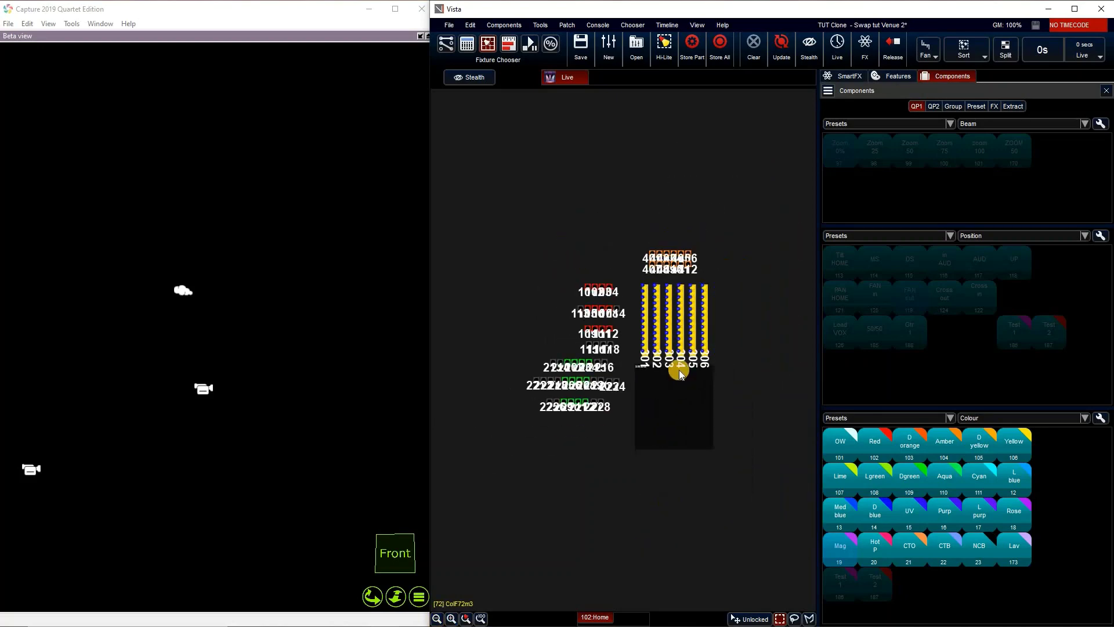
{"action": "left_click", "coordinate": [677, 369]}
{"action": "left_click", "coordinate": [649, 386]}
{"action": "left_click_drag", "start_coordinate": [569, 430], "coordinate": [500, 268]}
{"action": "left_click", "coordinate": [479, 617]}
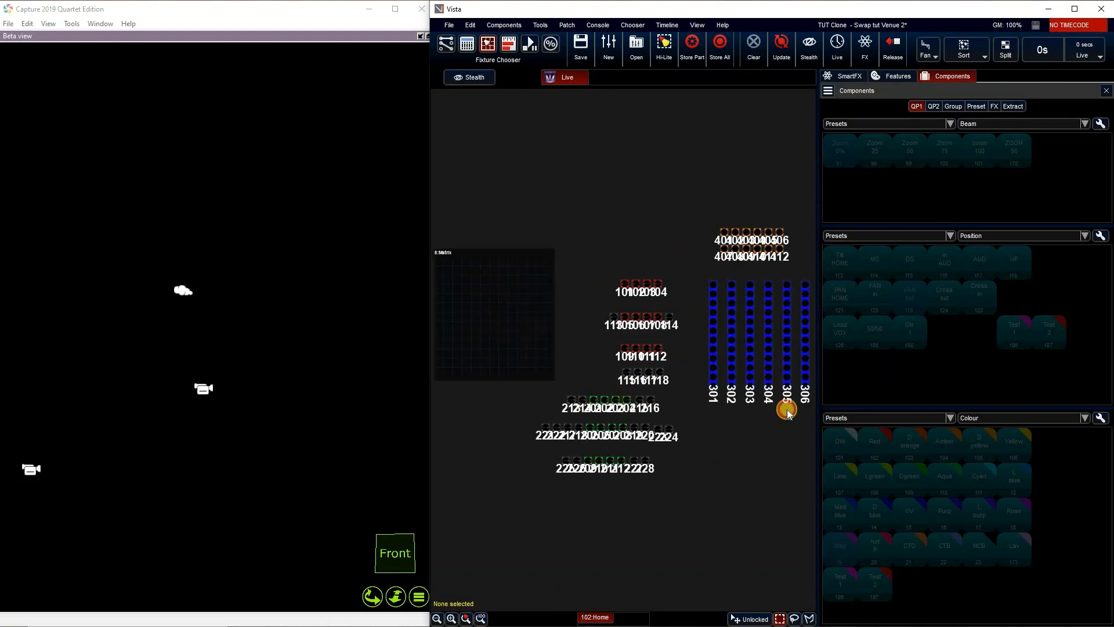
Select fixtures 301 to 306, open the patch, and check the mode and addresses of the universe C fixtures in Capture's fixture list.
{"action": "left_click", "coordinate": [807, 418]}
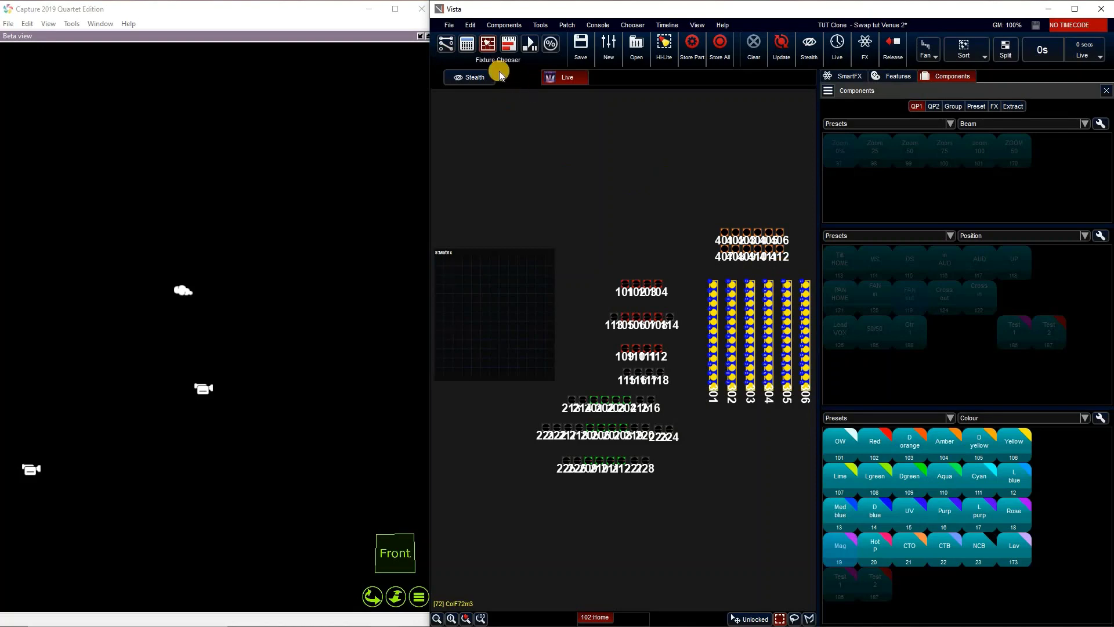
{"action": "left_click", "coordinate": [445, 44]}
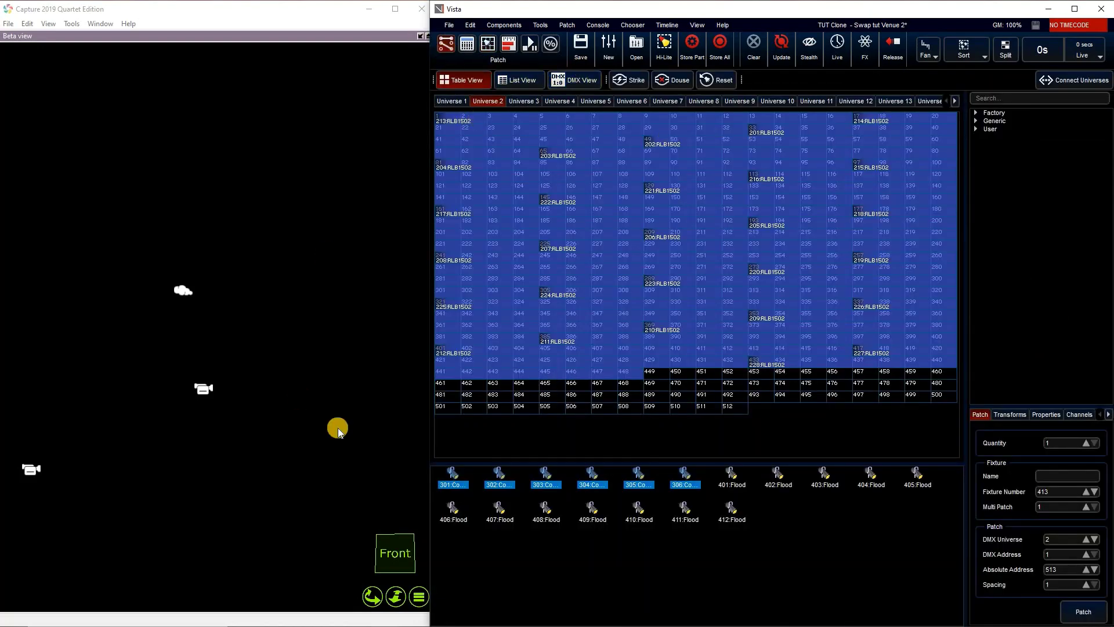
{"action": "left_click", "coordinate": [340, 433]}
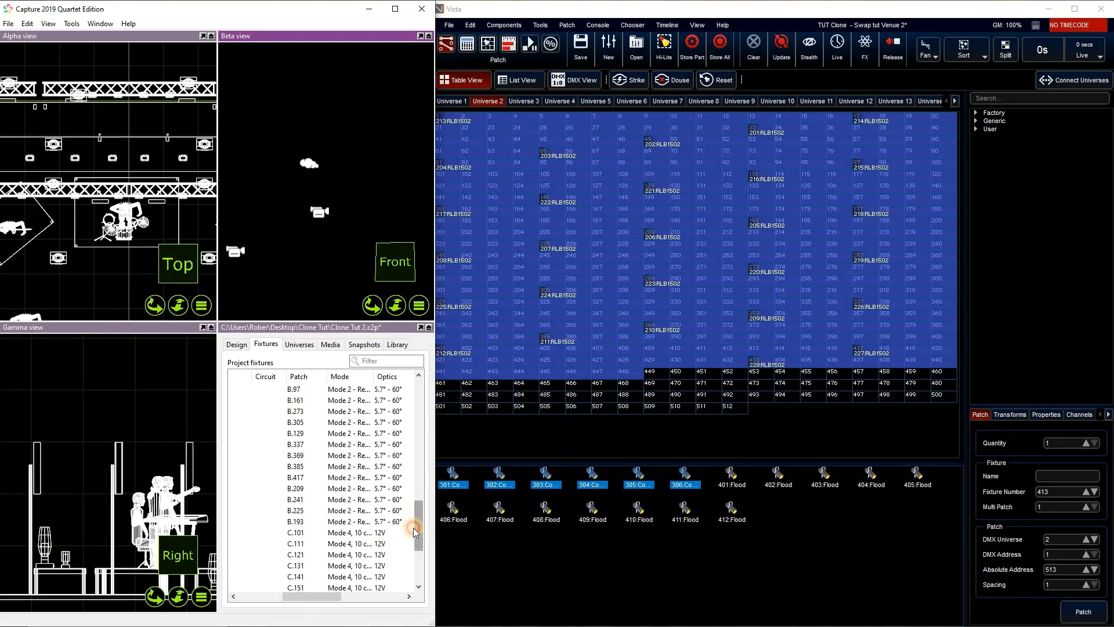
{"action": "left_click_drag", "start_coordinate": [414, 530], "coordinate": [414, 551]}
{"action": "left_click", "coordinate": [293, 597]}
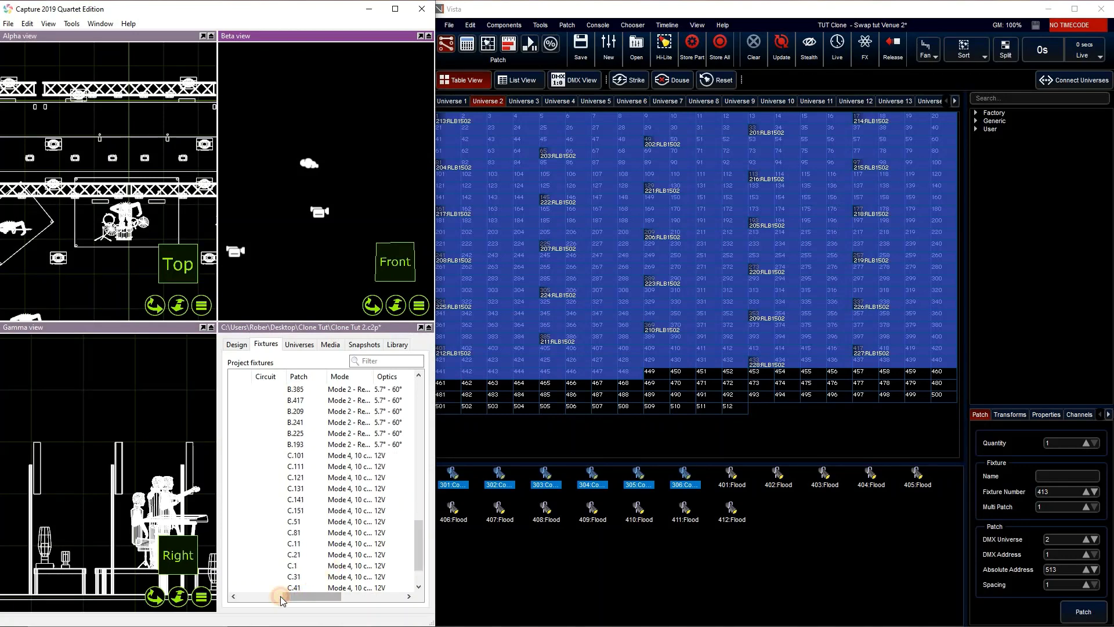
{"action": "left_click_drag", "start_coordinate": [281, 596], "coordinate": [362, 499]}
{"action": "left_click", "coordinate": [300, 597]}
{"action": "left_click_drag", "start_coordinate": [299, 603], "coordinate": [326, 599]}
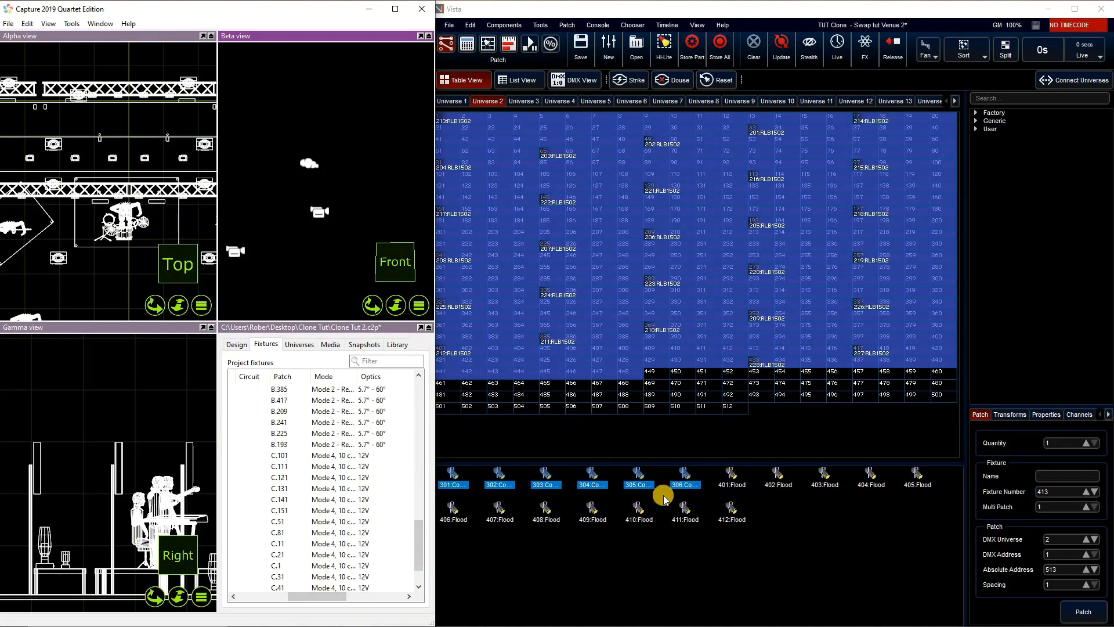
Show universe 3 in Vista's patch and change the type of fixtures 301 to 306 to Showtec Sunstrip Active 10 channel.
{"action": "left_click", "coordinate": [526, 100]}
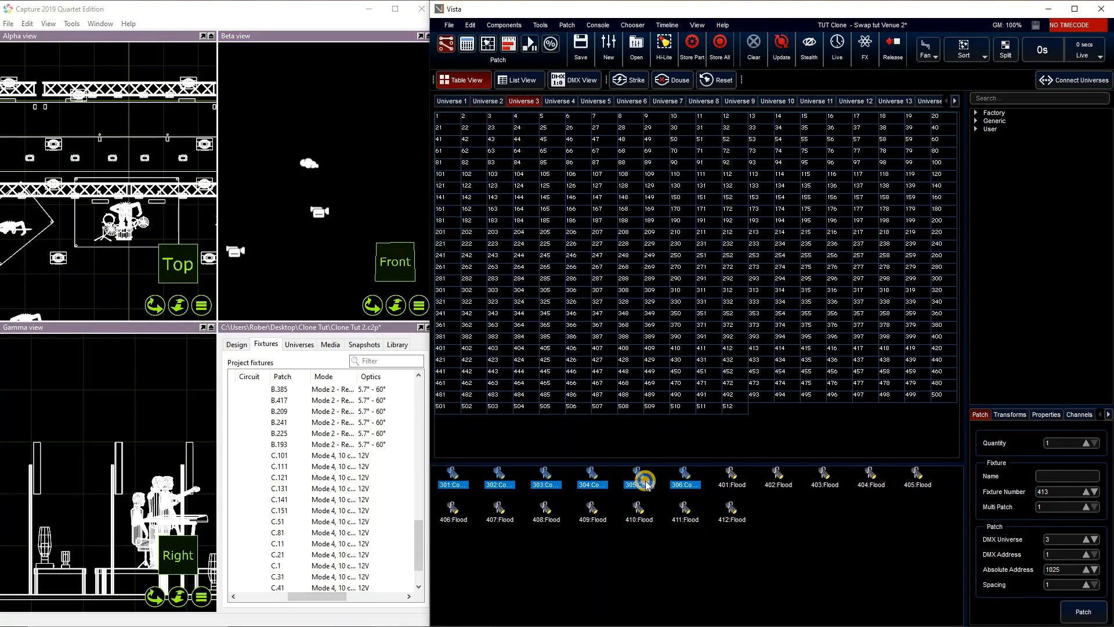
{"action": "right_click", "coordinate": [643, 484]}
{"action": "left_click", "coordinate": [709, 493]}
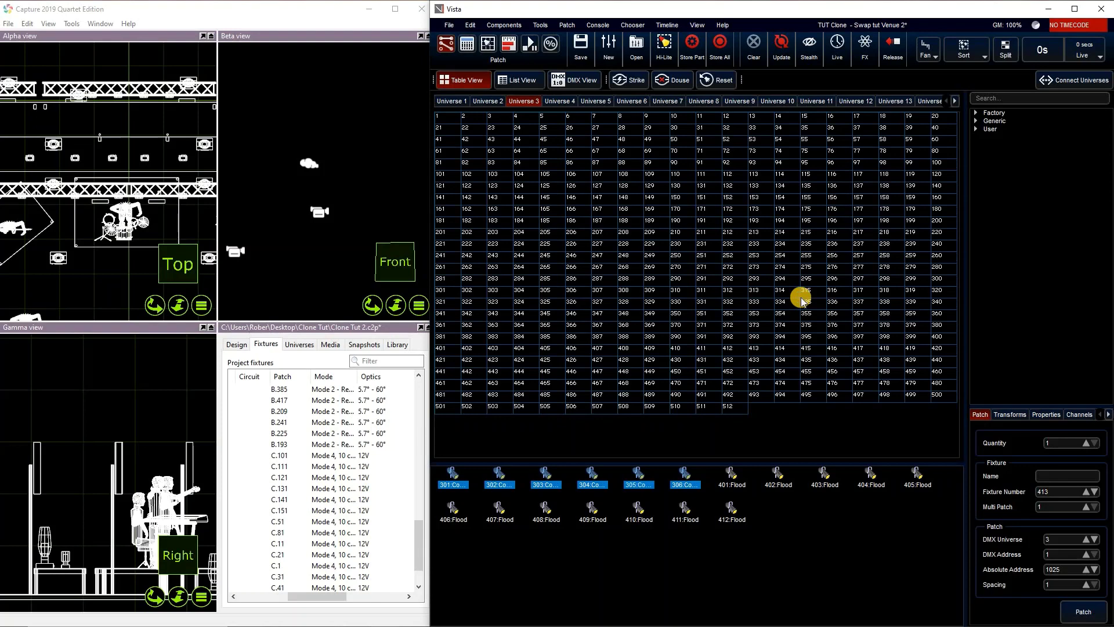
{"action": "double_click", "coordinate": [801, 300]}
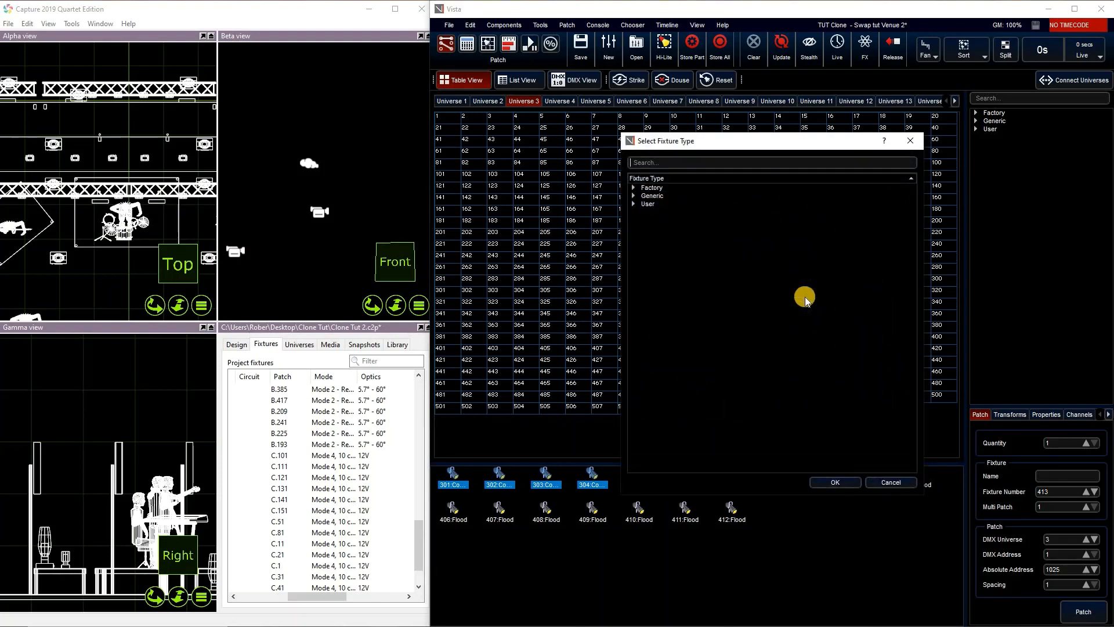
{"action": "type", "text": "sunstr"}
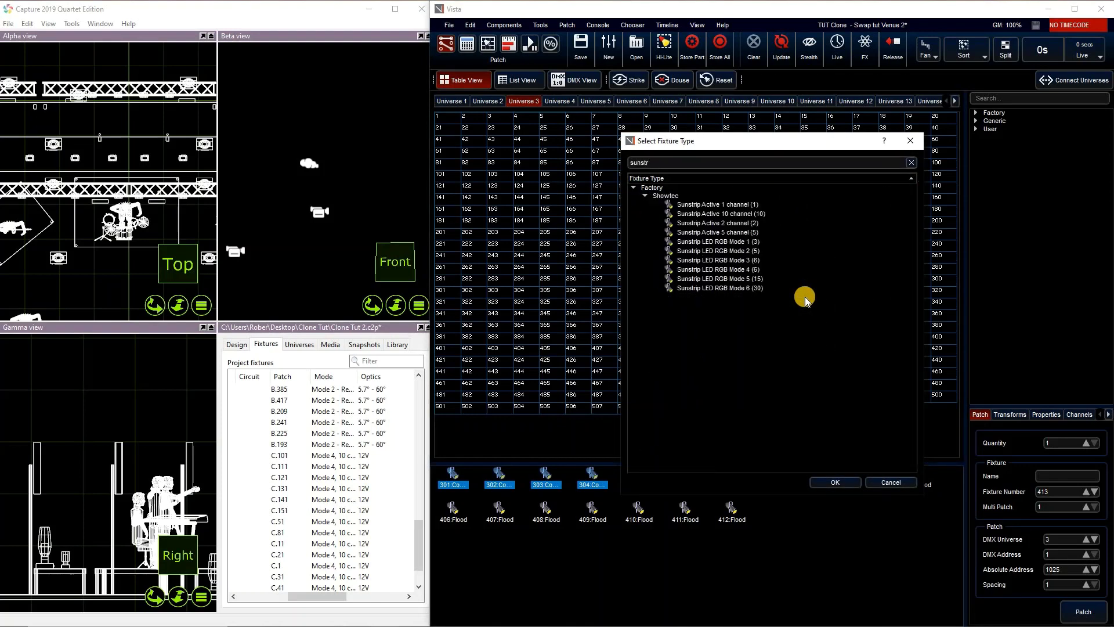
{"action": "left_click", "coordinate": [690, 214]}
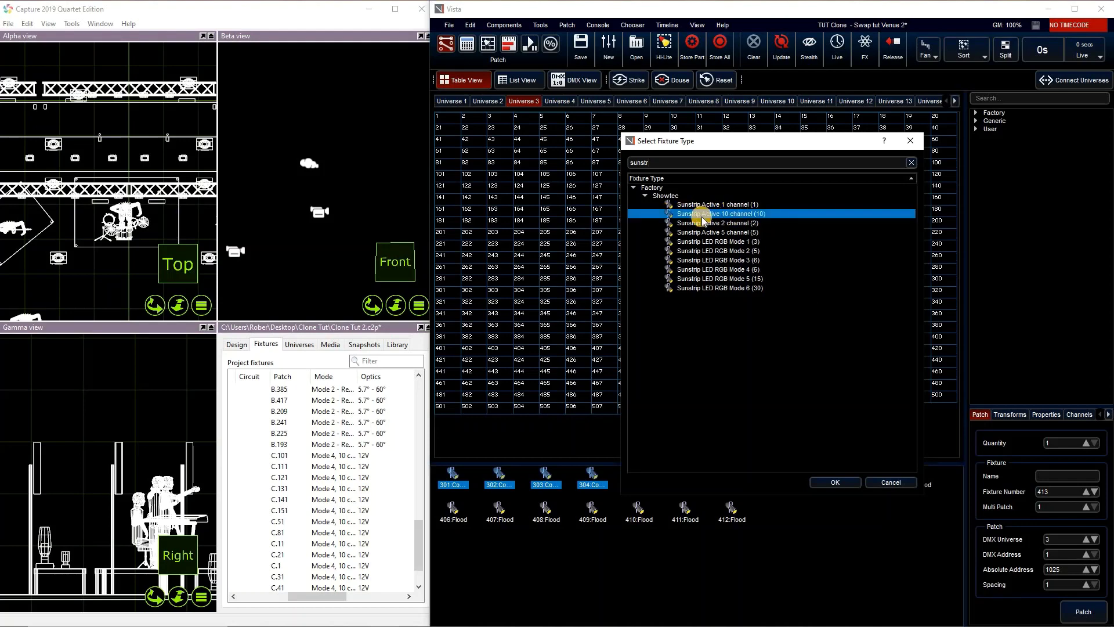
{"action": "left_click", "coordinate": [836, 482]}
{"action": "left_click", "coordinate": [789, 367]}
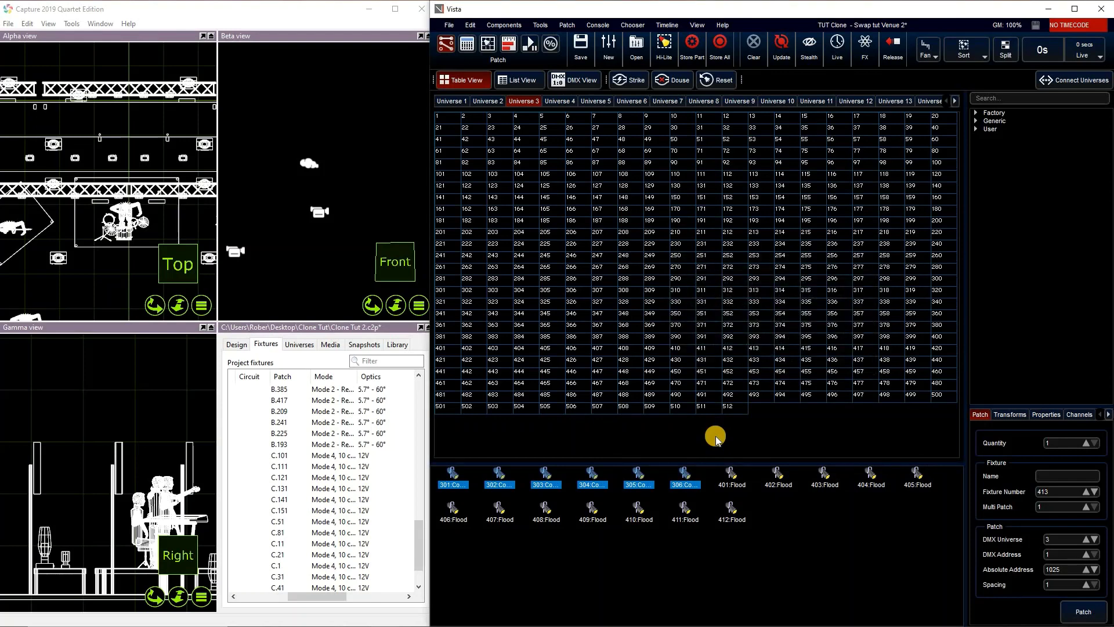
Return to the fixture layout and select the converted Sunstrip fixtures 301 to 306.
{"action": "left_click", "coordinate": [489, 46]}
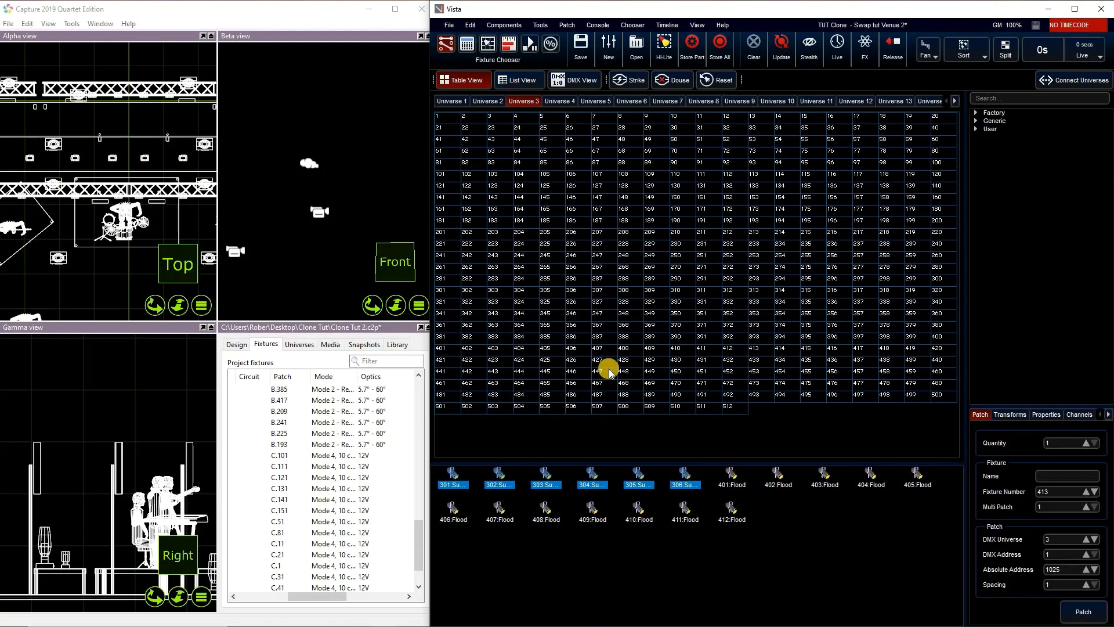
{"action": "left_click_drag", "start_coordinate": [702, 281], "coordinate": [810, 400]}
{"action": "left_click", "coordinate": [740, 371]}
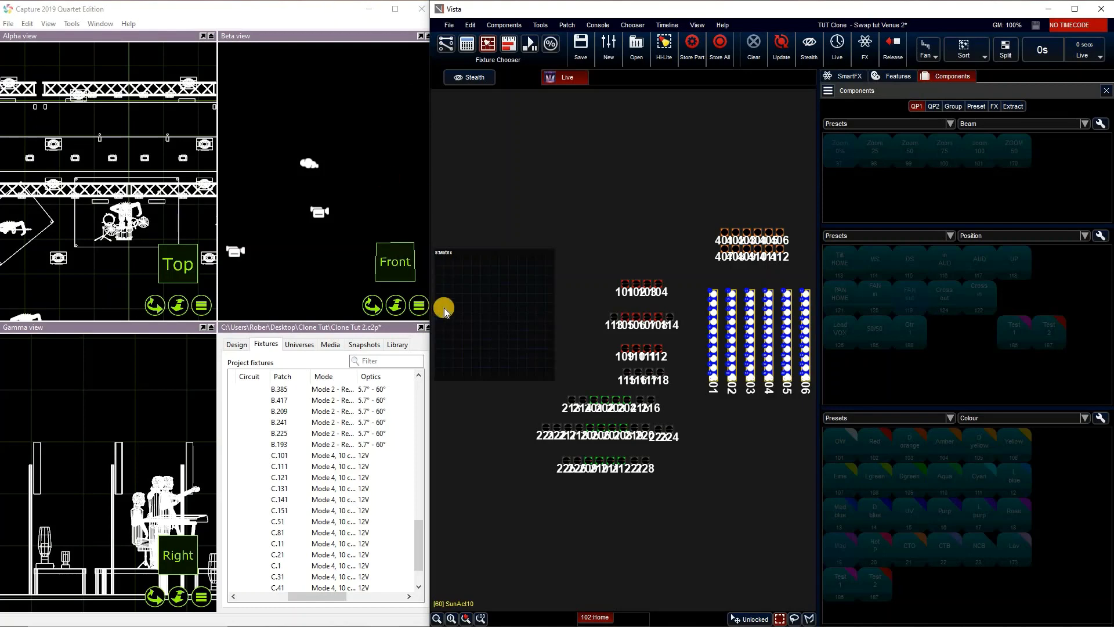
Switch Capture's Beta view to Plot rendering and maximise it, and clear the fixture selection in Vista.
{"action": "left_click", "coordinate": [417, 305]}
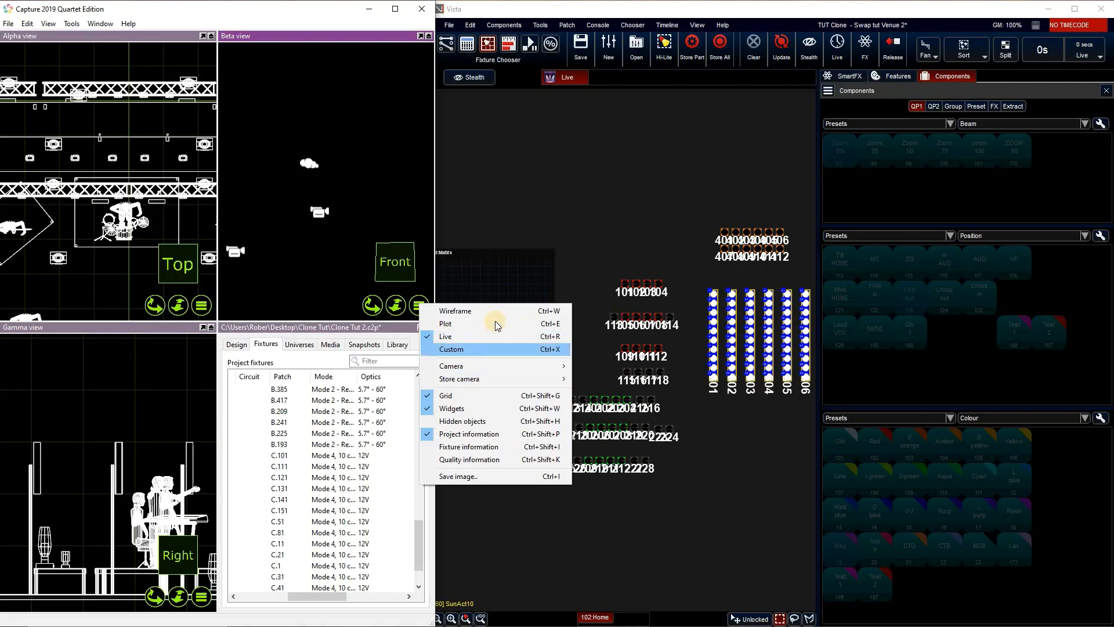
{"action": "left_click", "coordinate": [496, 324]}
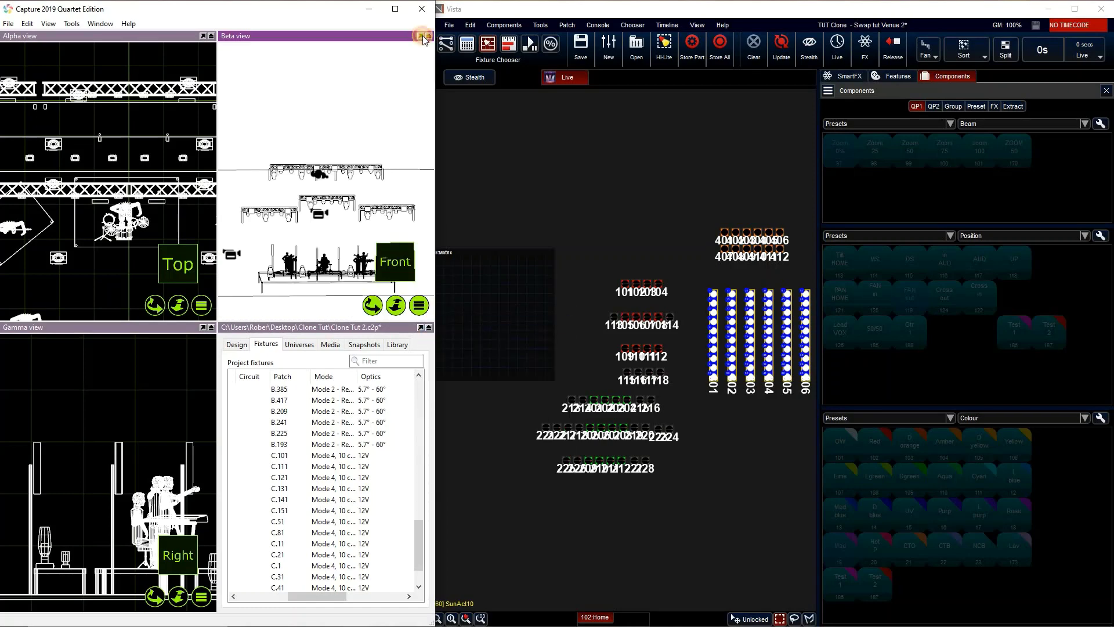
{"action": "key", "text": "Tab"}
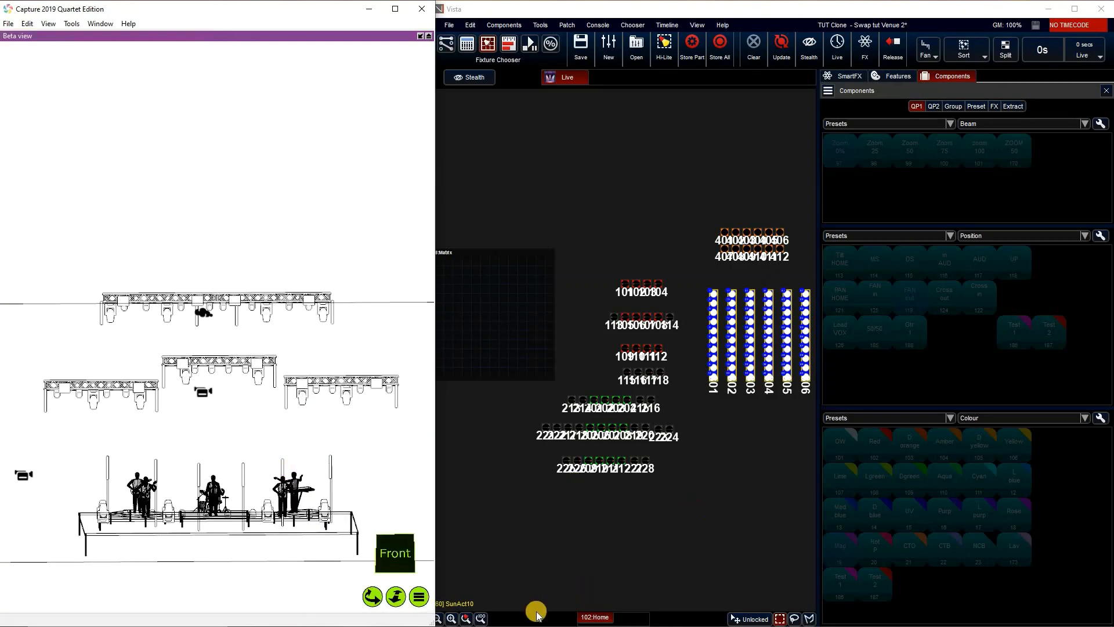
{"action": "left_click", "coordinate": [717, 503]}
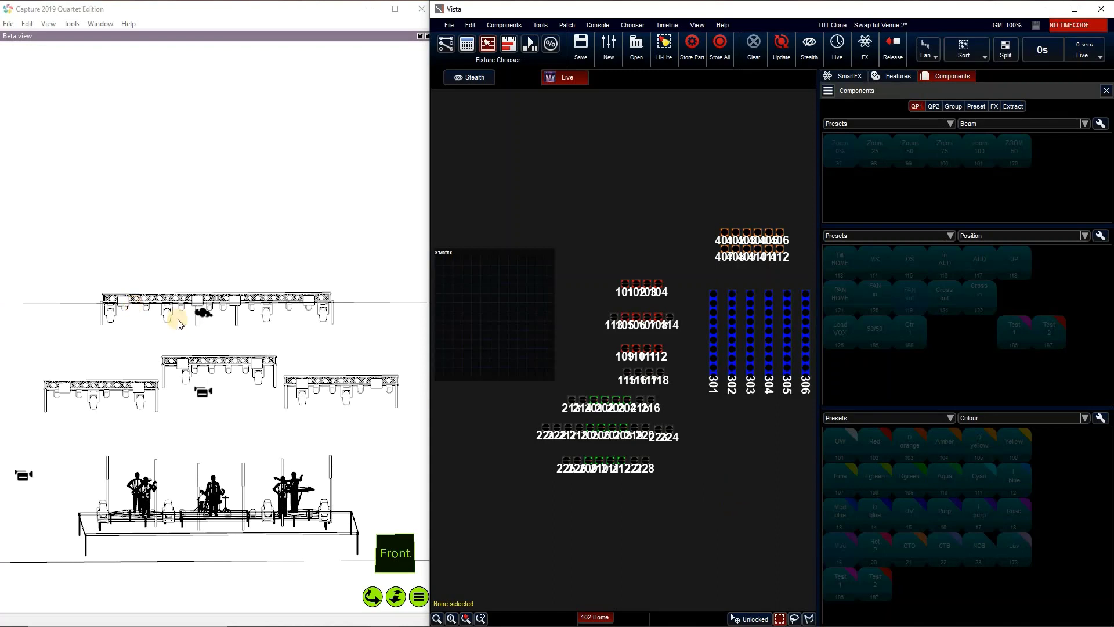
Move the Sunstrip fixtures 301 to 306 to the area above all the other fixture groups in the layout.
{"action": "mouse_move", "coordinate": [691, 287]}
{"action": "left_mouse_down"}
{"action": "mouse_move", "coordinate": [814, 401]}
{"action": "mouse_move", "coordinate": [679, 82]}
{"action": "mouse_move", "coordinate": [679, 54]}
{"action": "left_mouse_up"}
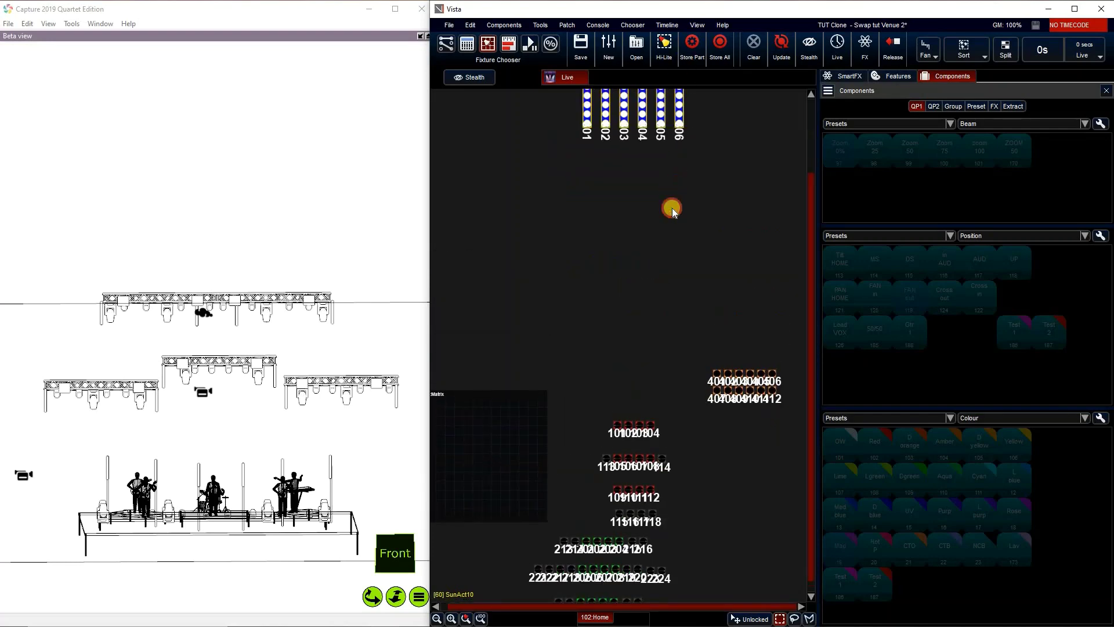
{"action": "left_click_drag", "start_coordinate": [672, 210], "coordinate": [672, 282]}
{"action": "left_click", "coordinate": [716, 292]}
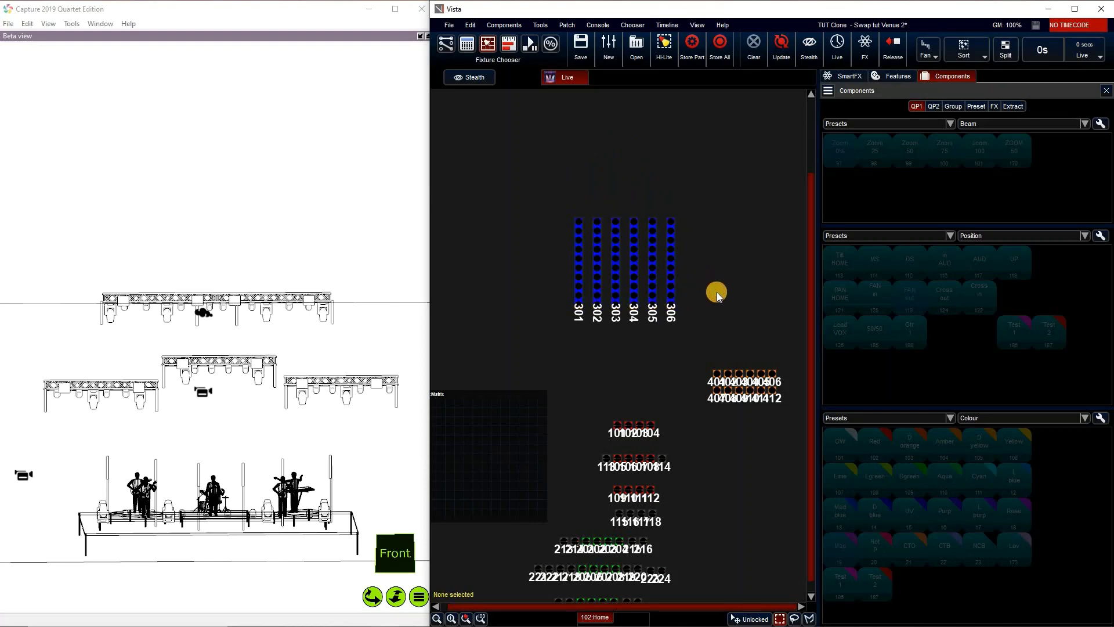
Clone Sunstrip fixtures 302 to 305 in Vista's patch and return to the fixture layout.
{"action": "left_click_drag", "start_coordinate": [597, 206], "coordinate": [656, 313]}
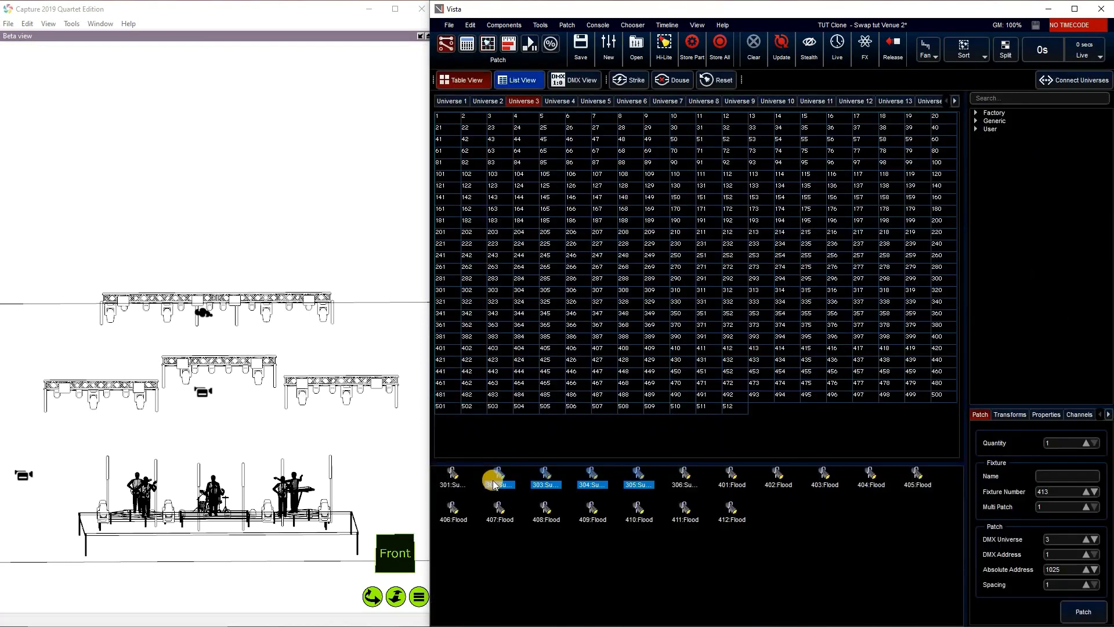
{"action": "key", "text": "ctrl+p"}
{"action": "right_click", "coordinate": [498, 476]}
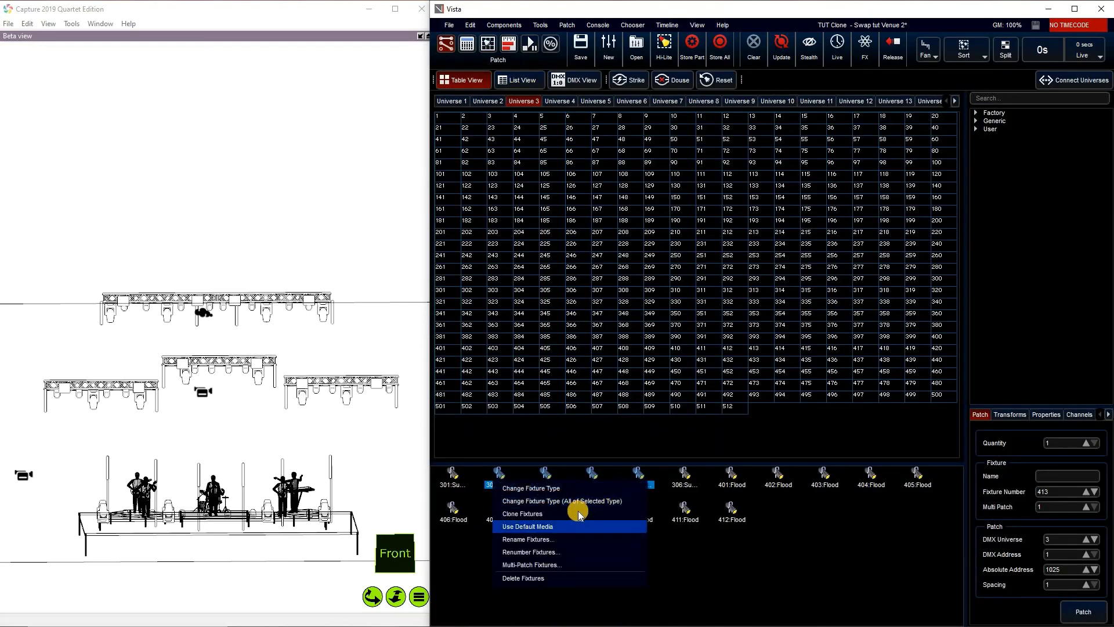
{"action": "left_click", "coordinate": [496, 40]}
{"action": "left_click", "coordinate": [489, 45]}
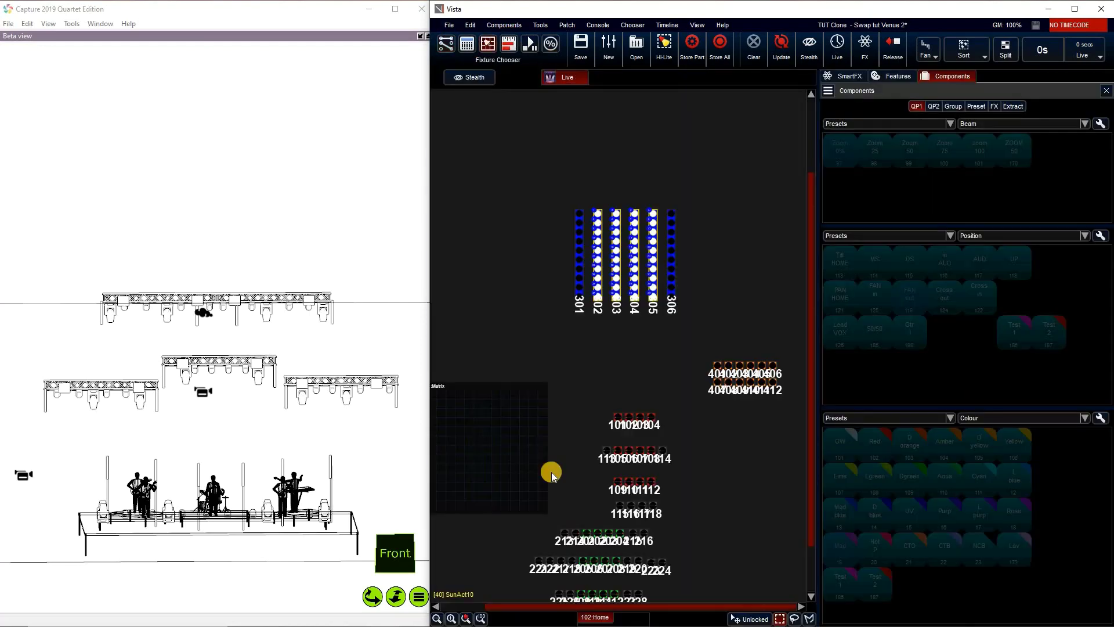
Place the cloned Sunstrips 307 to 310 in rows directly above fixtures 301 to 306.
{"action": "left_click", "coordinate": [483, 617]}
{"action": "left_click_drag", "start_coordinate": [447, 482], "coordinate": [510, 550]}
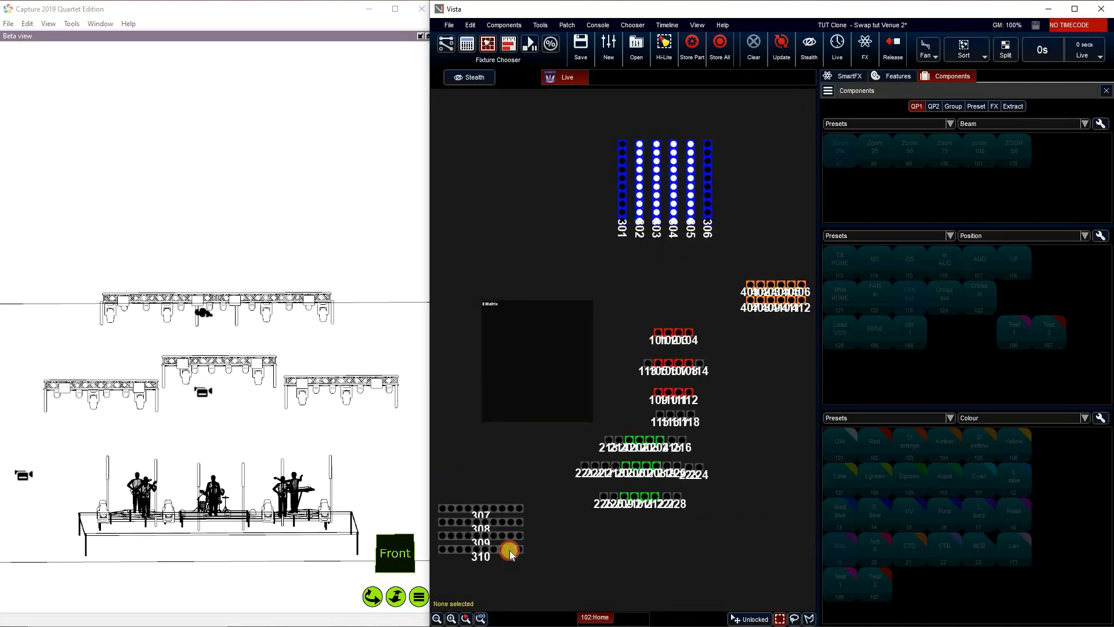
{"action": "left_click_drag", "start_coordinate": [606, 341], "coordinate": [665, 261]}
{"action": "left_click_drag", "start_coordinate": [735, 335], "coordinate": [595, 185]}
{"action": "left_click_drag", "start_coordinate": [709, 214], "coordinate": [719, 139]}
{"action": "left_click", "coordinate": [722, 293]}
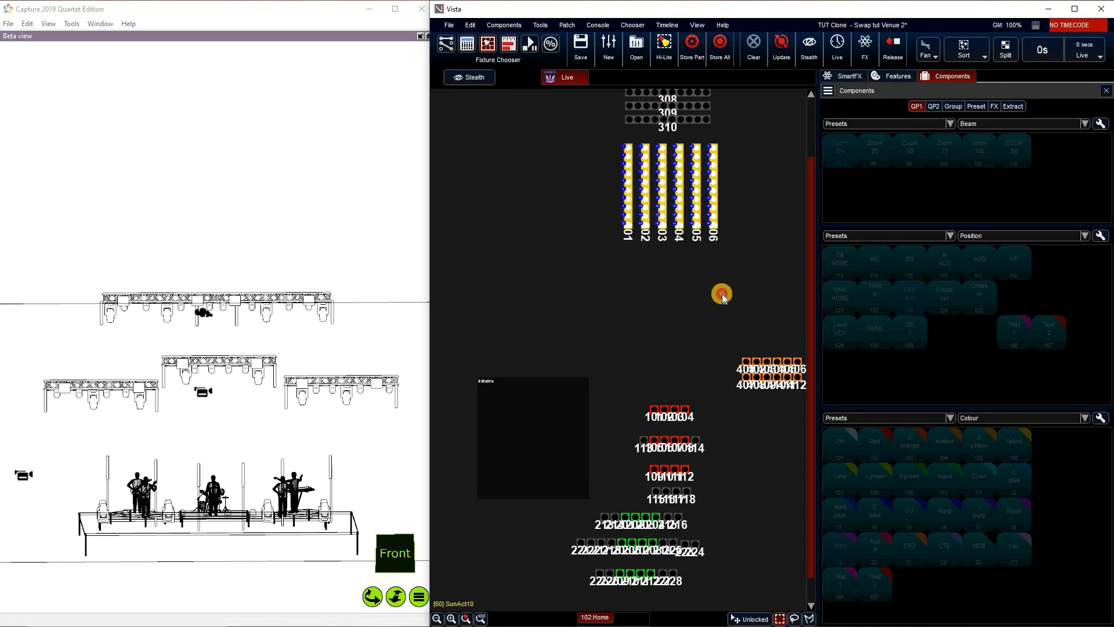
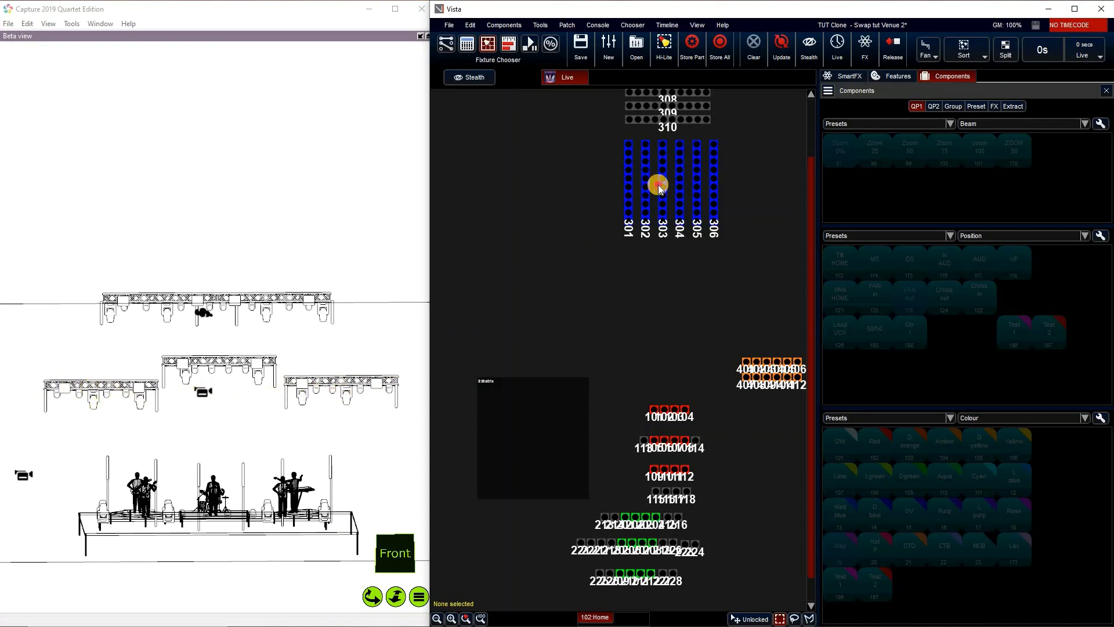
Select all cells of Sunstrip fixtures 301 to 306 and clone these fixtures in the patch.
{"action": "left_click_drag", "start_coordinate": [658, 187], "coordinate": [691, 221]}
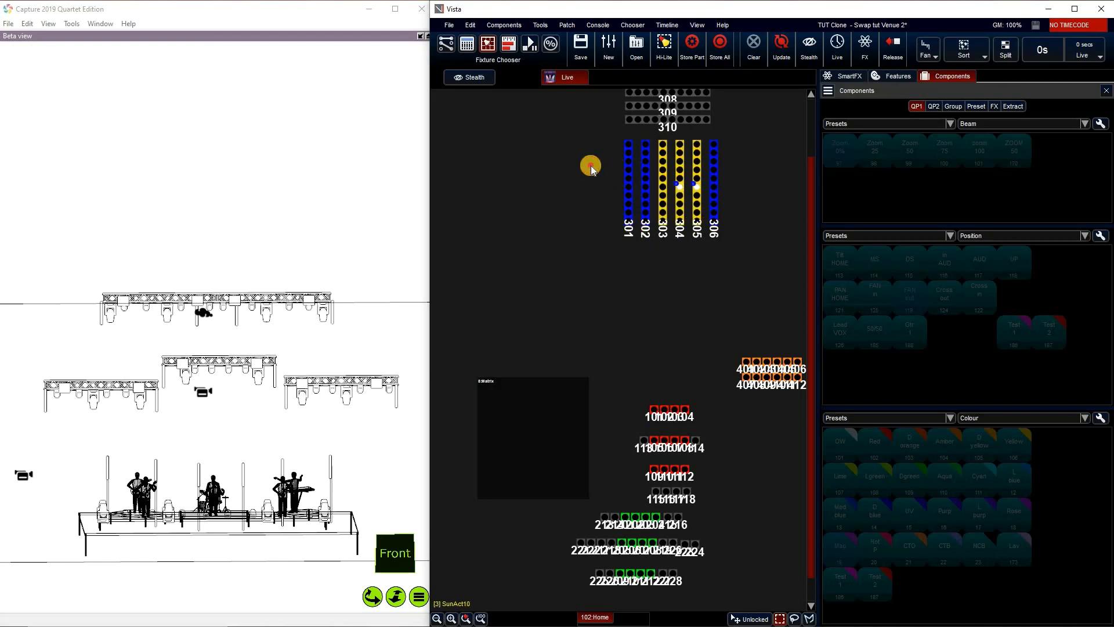
{"action": "left_click_drag", "start_coordinate": [591, 167], "coordinate": [741, 193]}
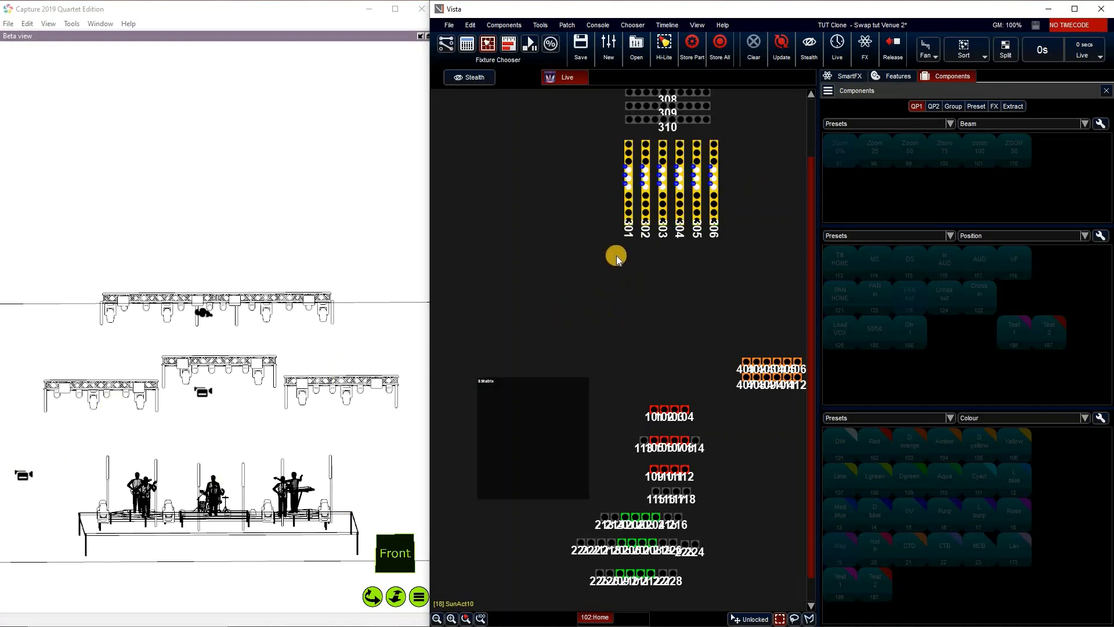
{"action": "left_click", "coordinate": [577, 144]}
{"action": "left_click_drag", "start_coordinate": [745, 244], "coordinate": [464, 81]}
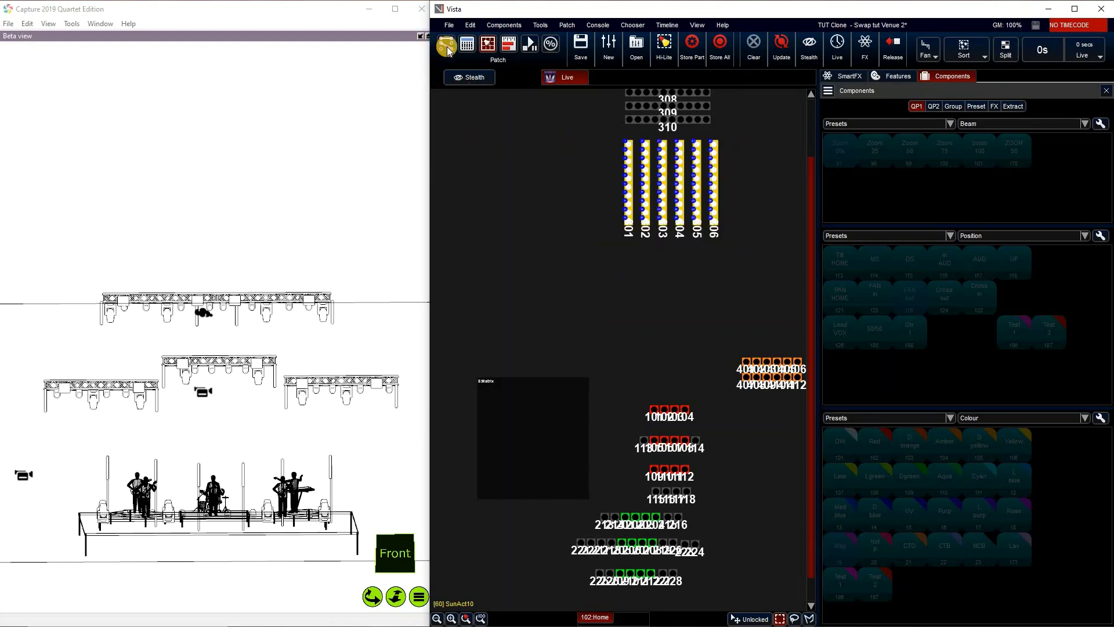
{"action": "key", "text": "ctrl+p"}
{"action": "right_click", "coordinate": [599, 535]}
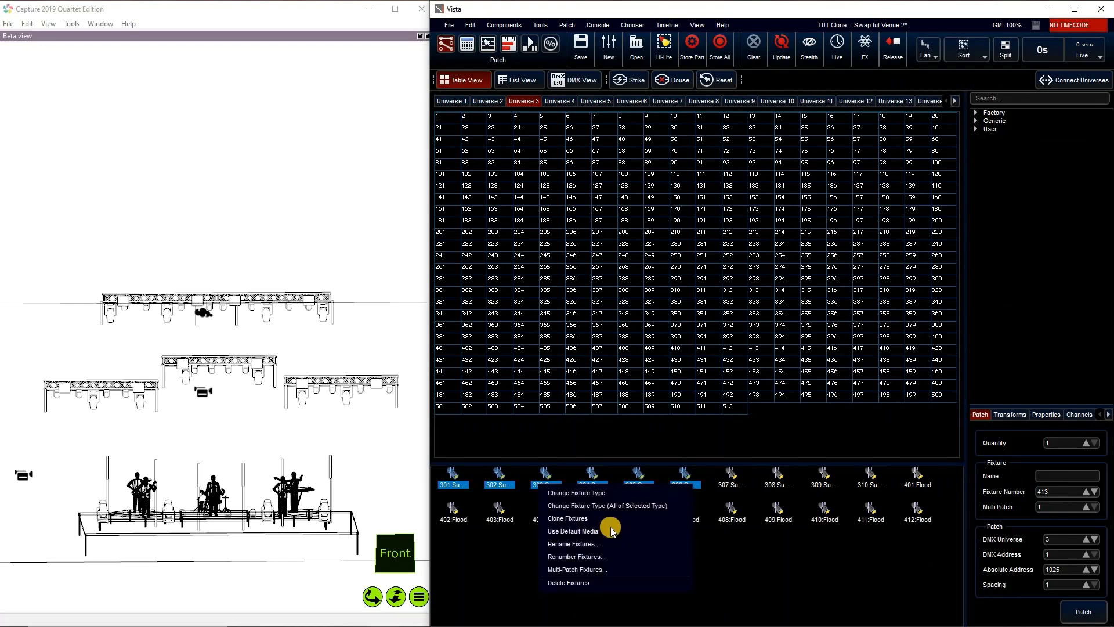
{"action": "left_click", "coordinate": [612, 518]}
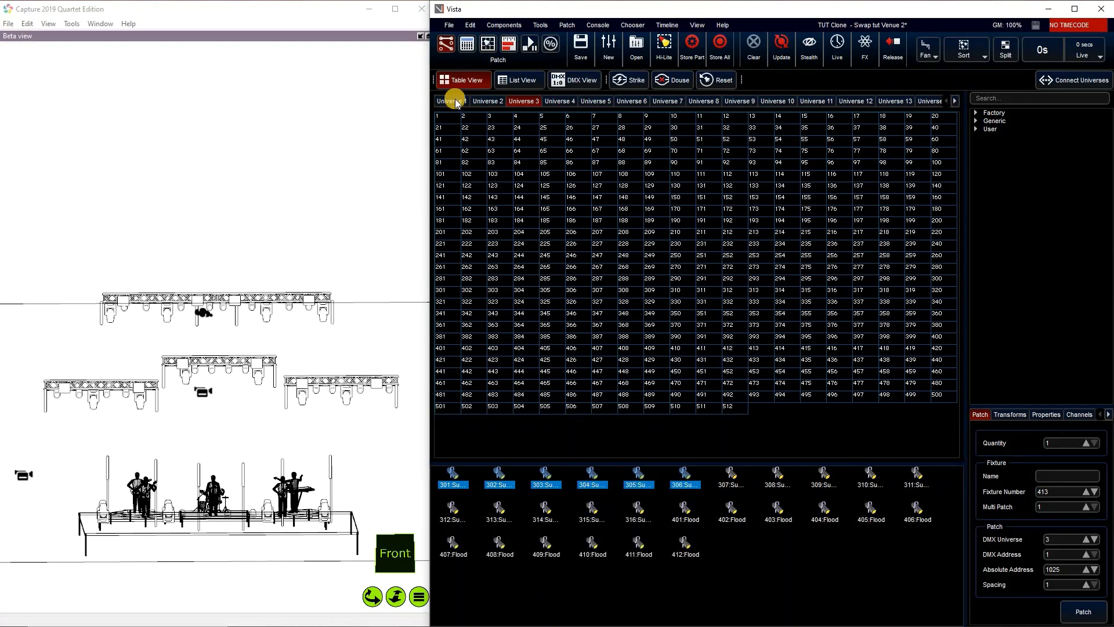
Return to the fixture layout and place the cloned Sunstrips 311 to 316 in rows directly below fixtures 301 to 306.
{"action": "left_click", "coordinate": [488, 57]}
{"action": "left_click", "coordinate": [478, 619]}
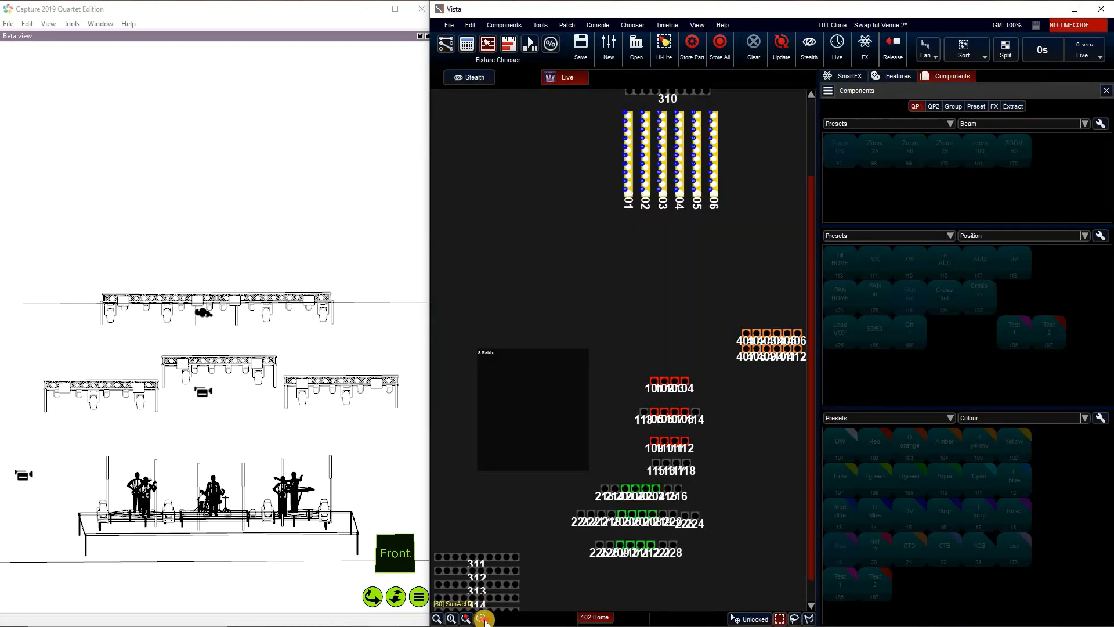
{"action": "left_click_drag", "start_coordinate": [546, 523], "coordinate": [506, 601]}
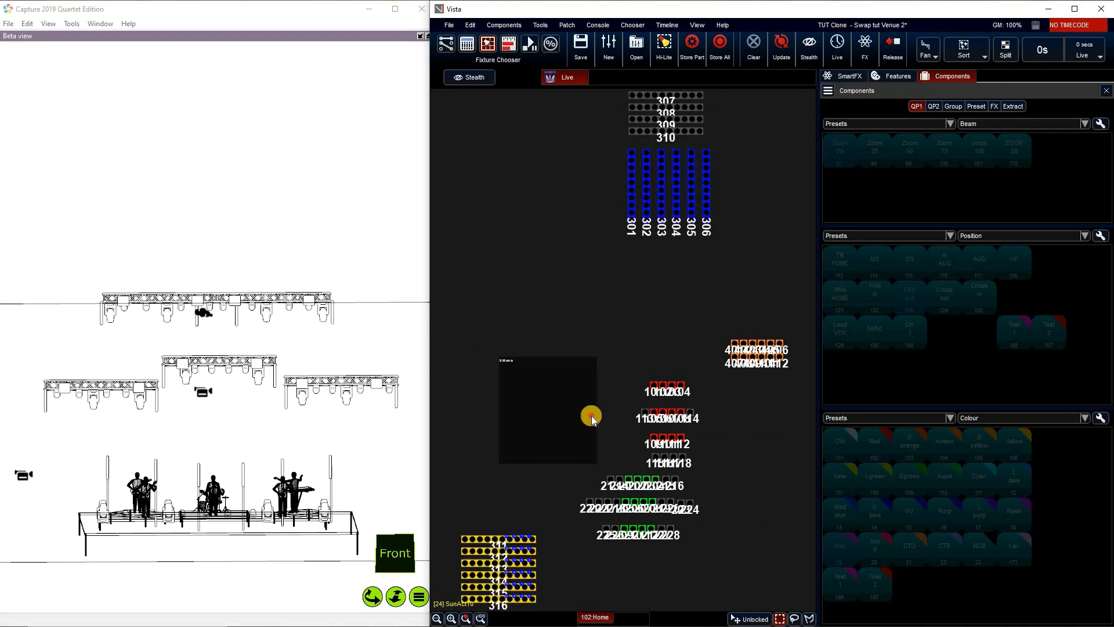
{"action": "left_click_drag", "start_coordinate": [591, 415], "coordinate": [685, 311]}
{"action": "left_click", "coordinate": [476, 533]}
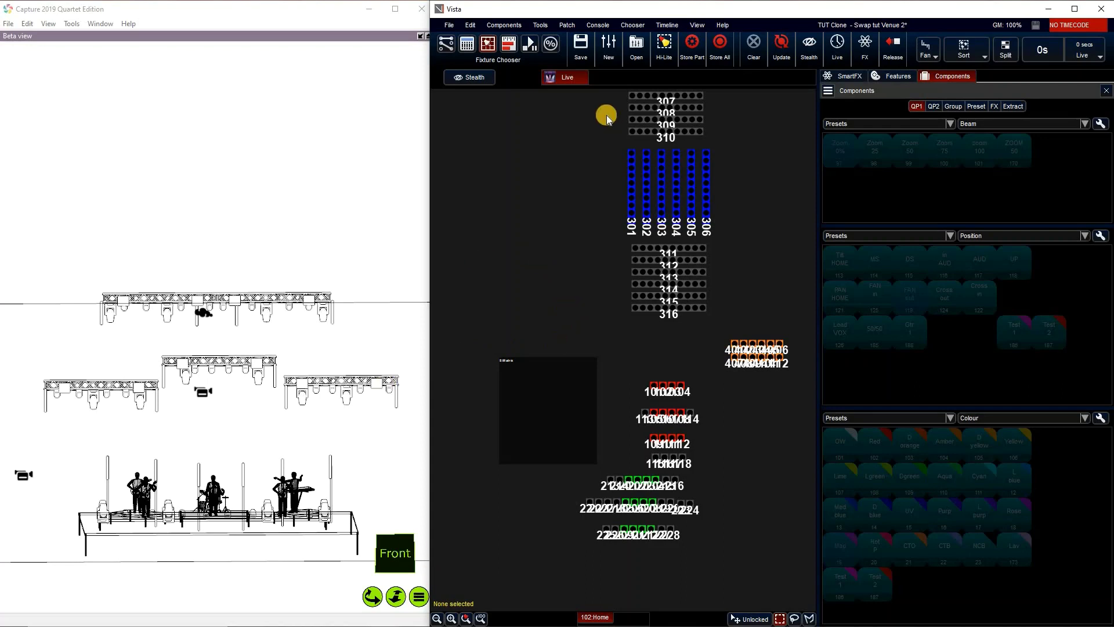
Patch all Sunstrips 301 to 316 starting at address 1 of Universe 3, and return to the fixture layout.
{"action": "left_click_drag", "start_coordinate": [607, 93], "coordinate": [724, 131]}
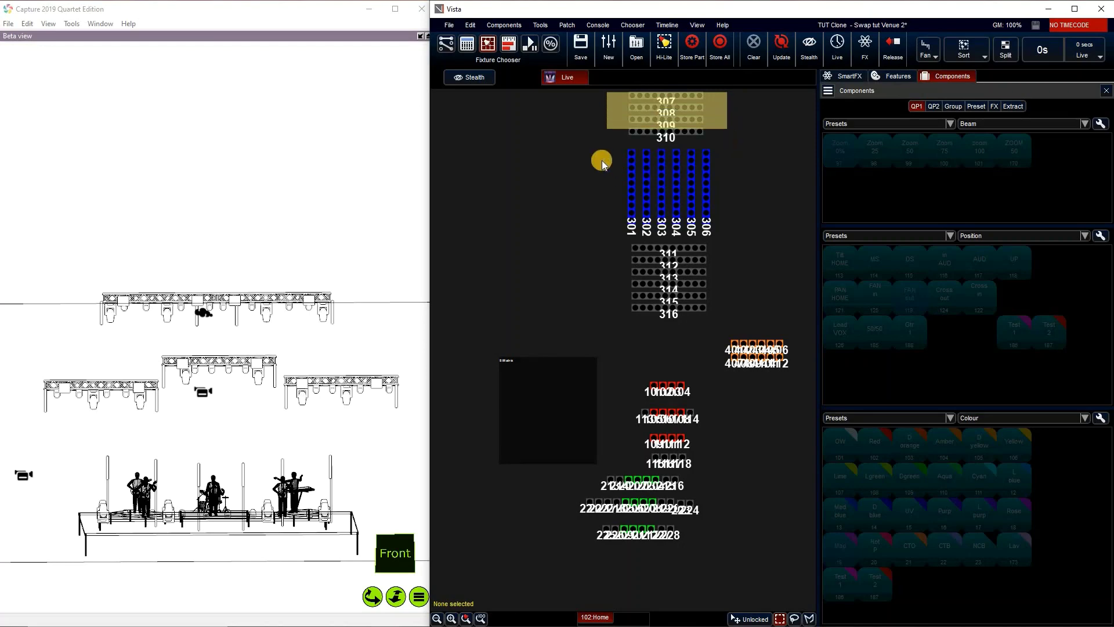
{"action": "left_click_drag", "start_coordinate": [599, 149], "coordinate": [748, 230]}
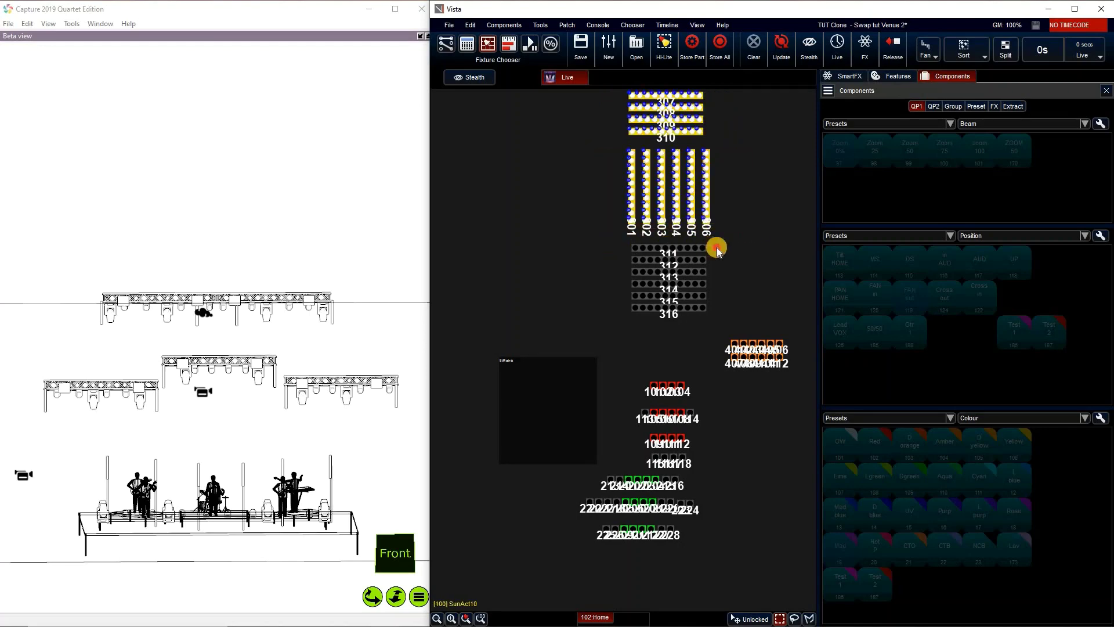
{"action": "left_click_drag", "start_coordinate": [609, 240], "coordinate": [718, 256]}
{"action": "left_click", "coordinate": [446, 44]}
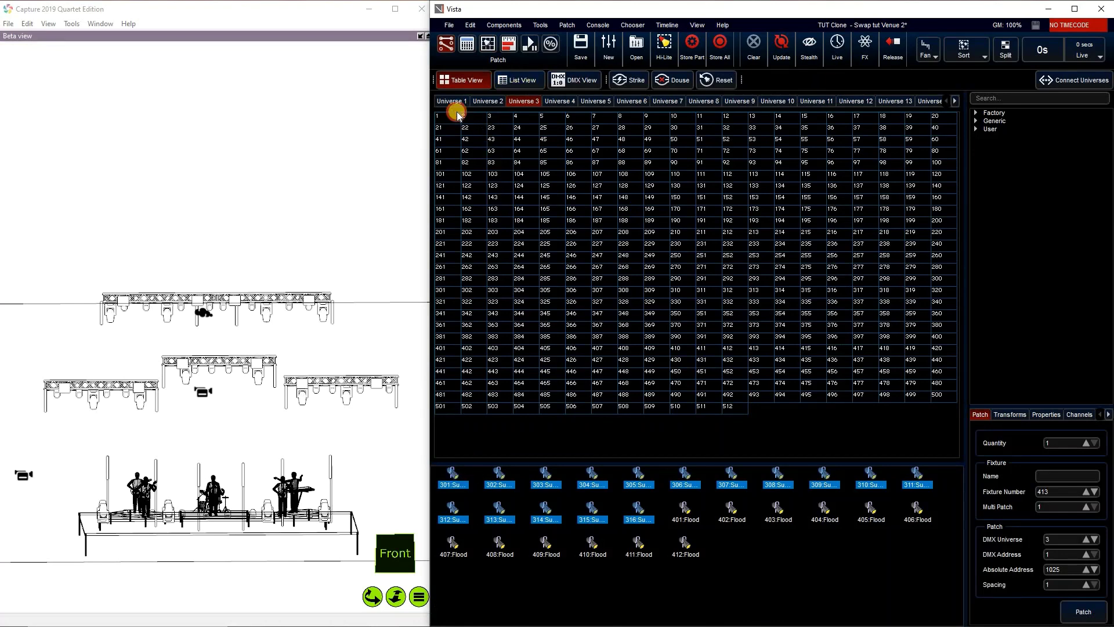
{"action": "left_click_drag", "start_coordinate": [455, 480], "coordinate": [453, 119]}
{"action": "left_click", "coordinate": [494, 48]}
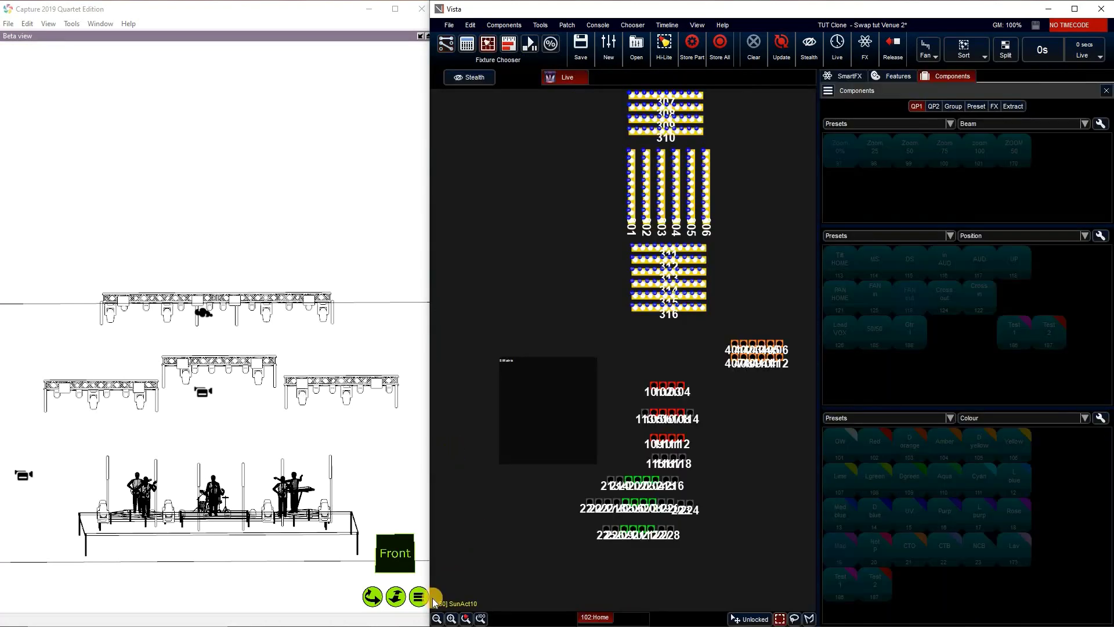
Switch Capture's Beta view from the plot drawing to live lit rendering and clear the fixture selection in Vista.
{"action": "left_click", "coordinate": [423, 601]}
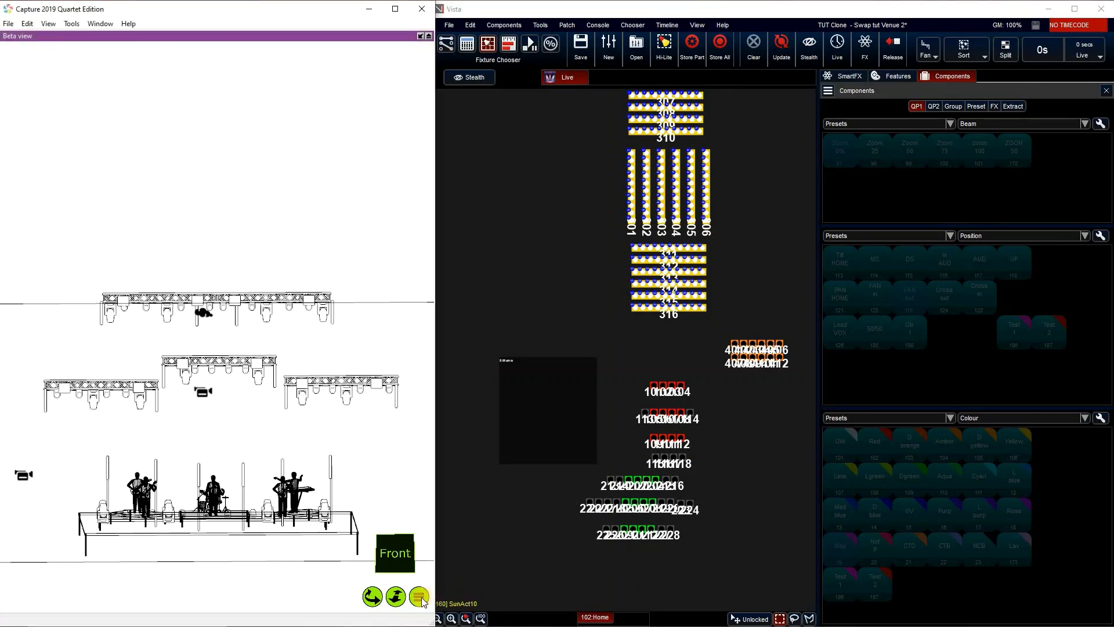
{"action": "left_click", "coordinate": [516, 467]}
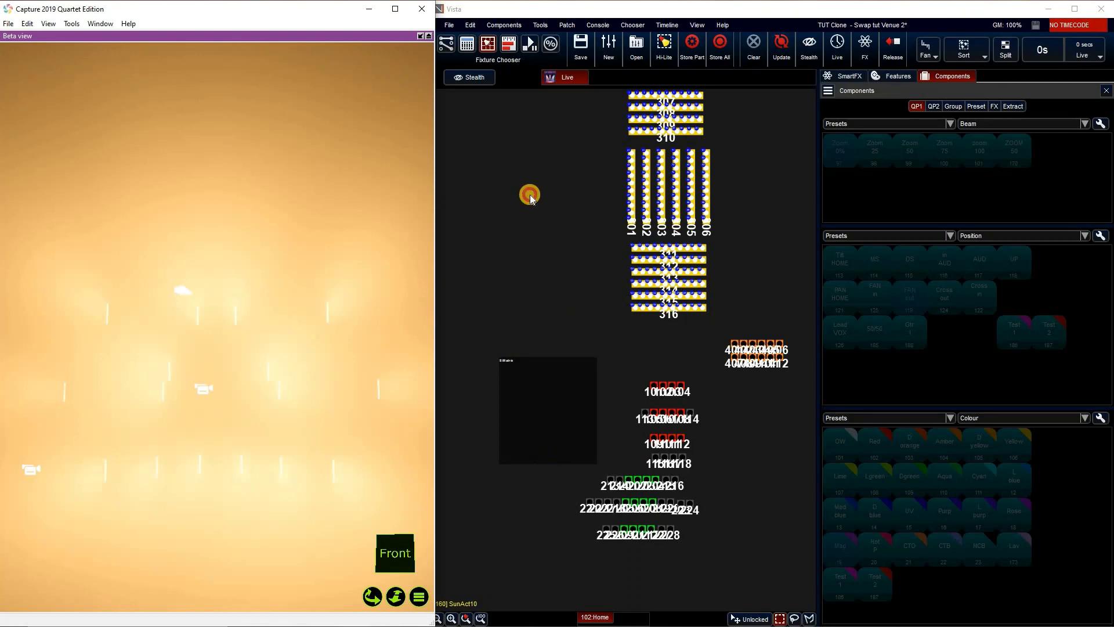
{"action": "left_click", "coordinate": [542, 259]}
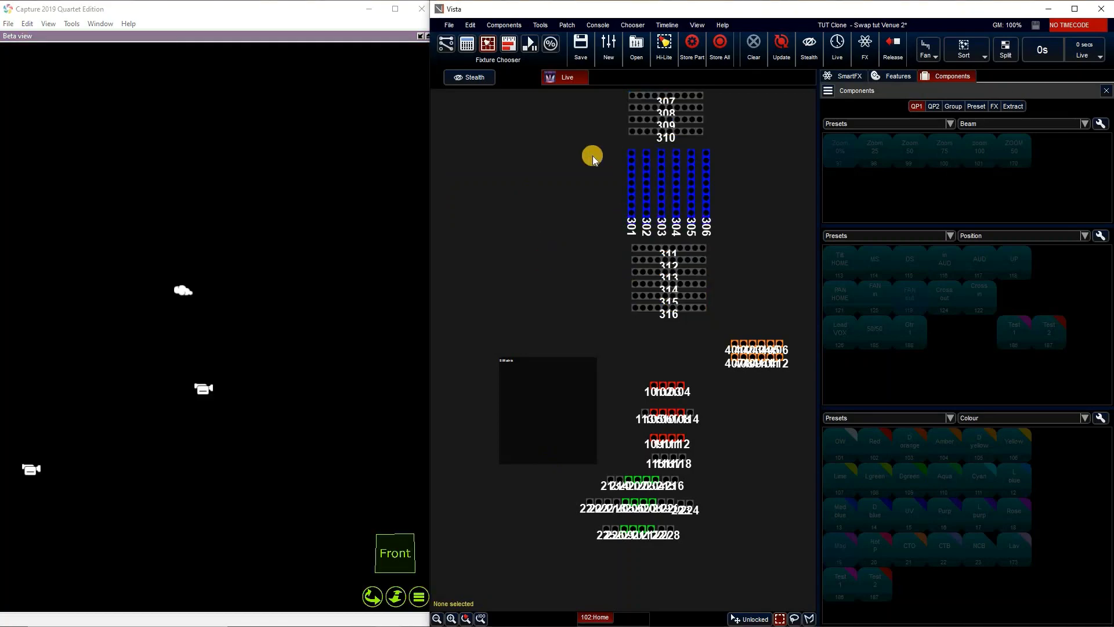
Move Sunstrips 301 to 306 as a block to the open area left of the other Sunstrips.
{"action": "left_click_drag", "start_coordinate": [708, 184], "coordinate": [667, 210]}
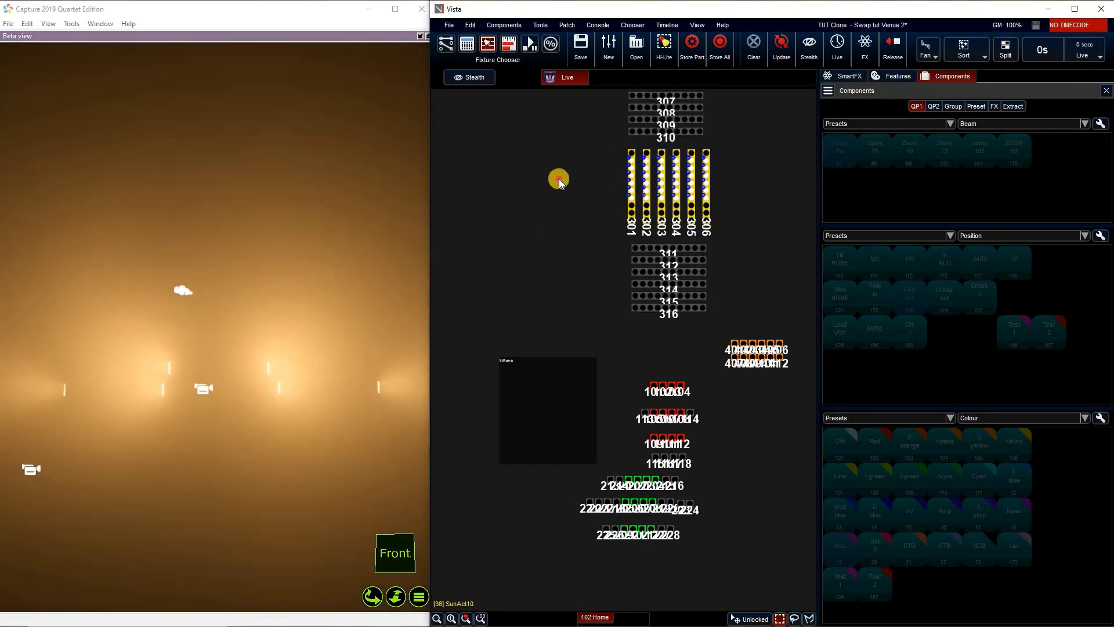
{"action": "left_click_drag", "start_coordinate": [559, 179], "coordinate": [560, 181]}
{"action": "left_click", "coordinate": [662, 177]}
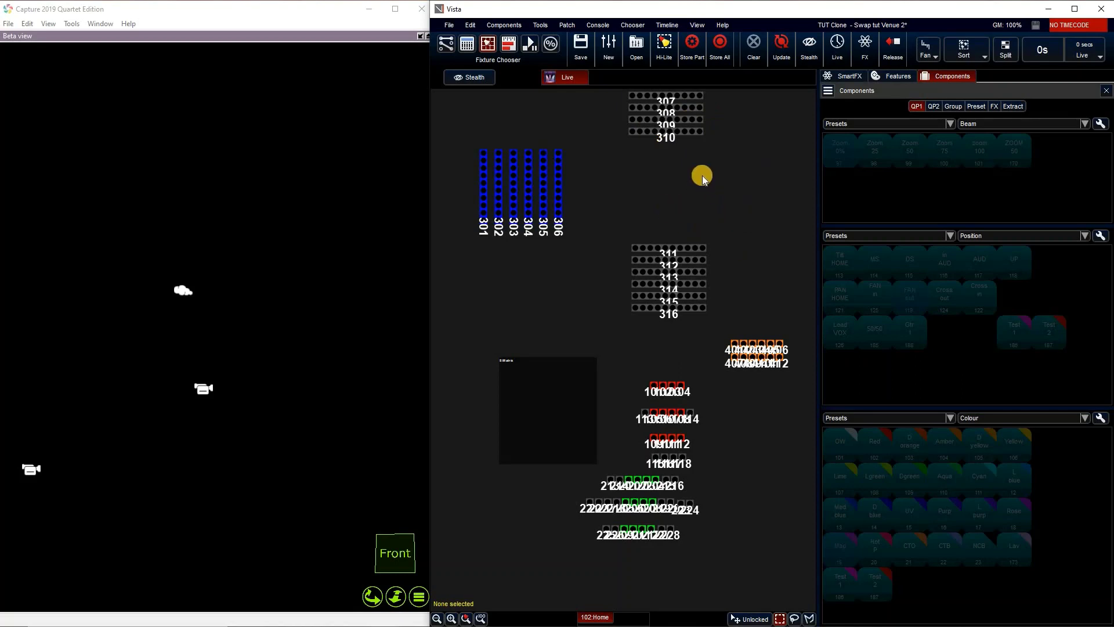
Check the cell orientation in Capture by selecting the end cells of Sunstrips 301 to 306 and both ends of 307 to 310.
{"action": "left_click_drag", "start_coordinate": [458, 139], "coordinate": [579, 155]}
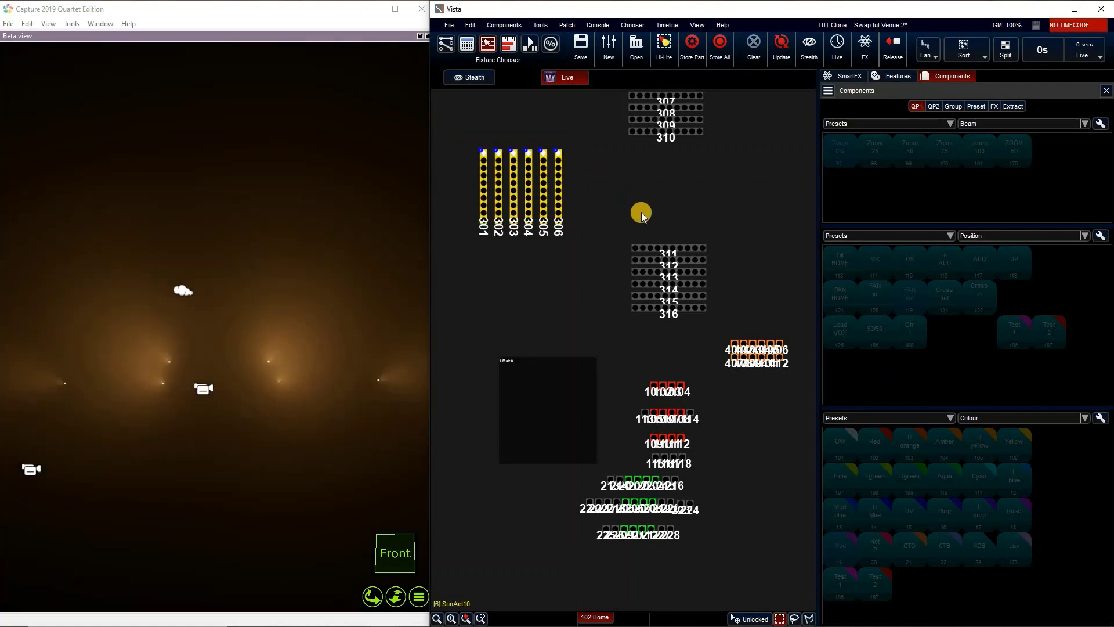
{"action": "left_click", "coordinate": [706, 106]}
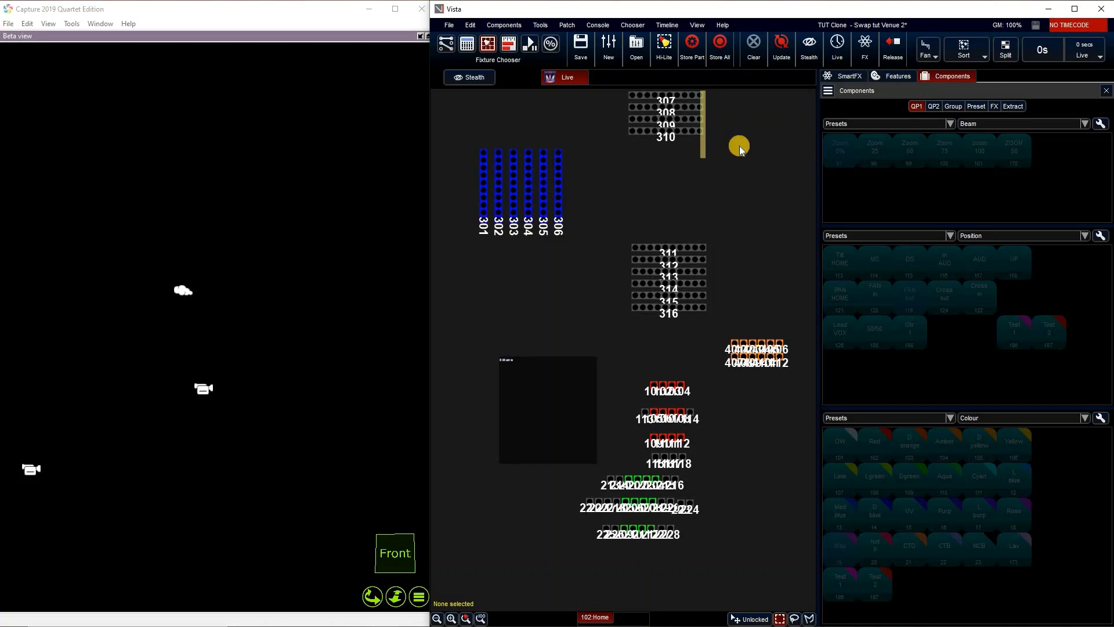
{"action": "left_click_drag", "start_coordinate": [740, 150], "coordinate": [637, 146]}
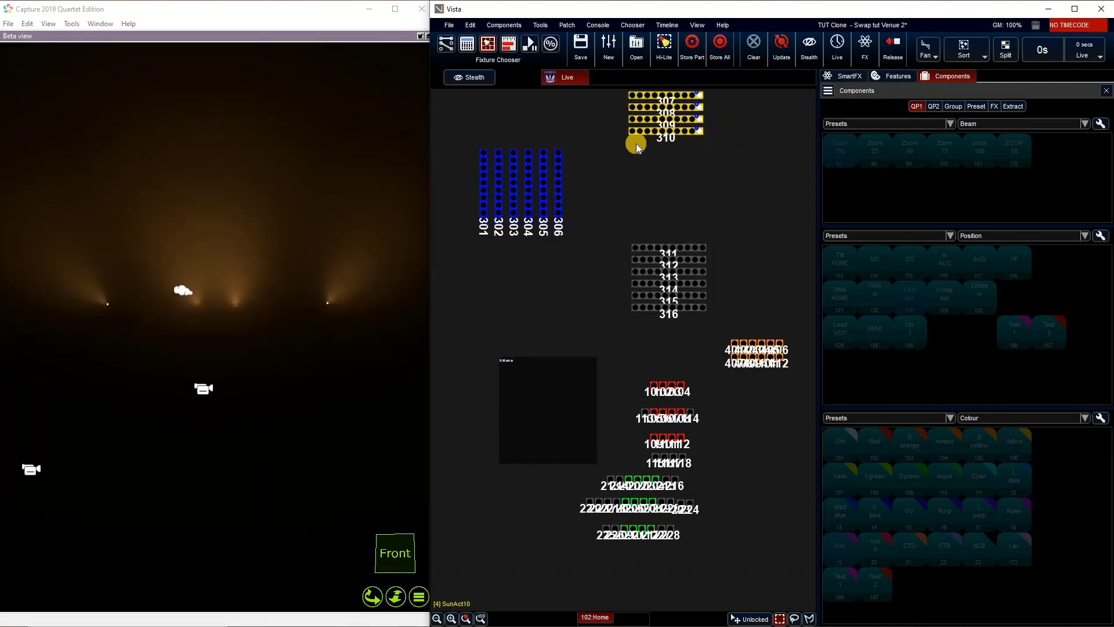
{"action": "left_click", "coordinate": [631, 98]}
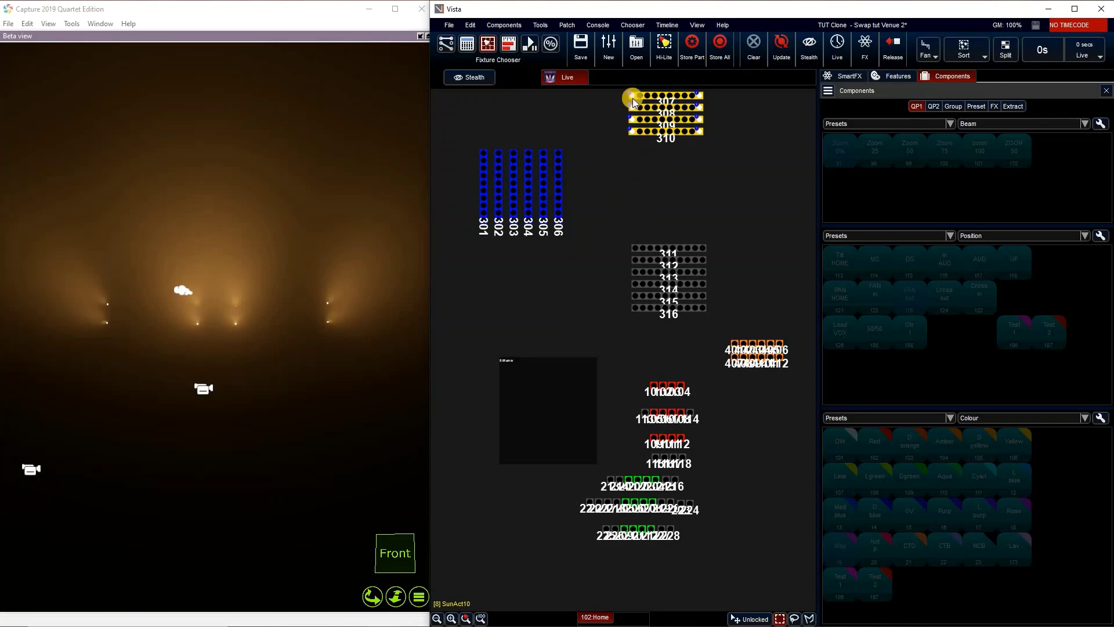
{"action": "left_click", "coordinate": [748, 207]}
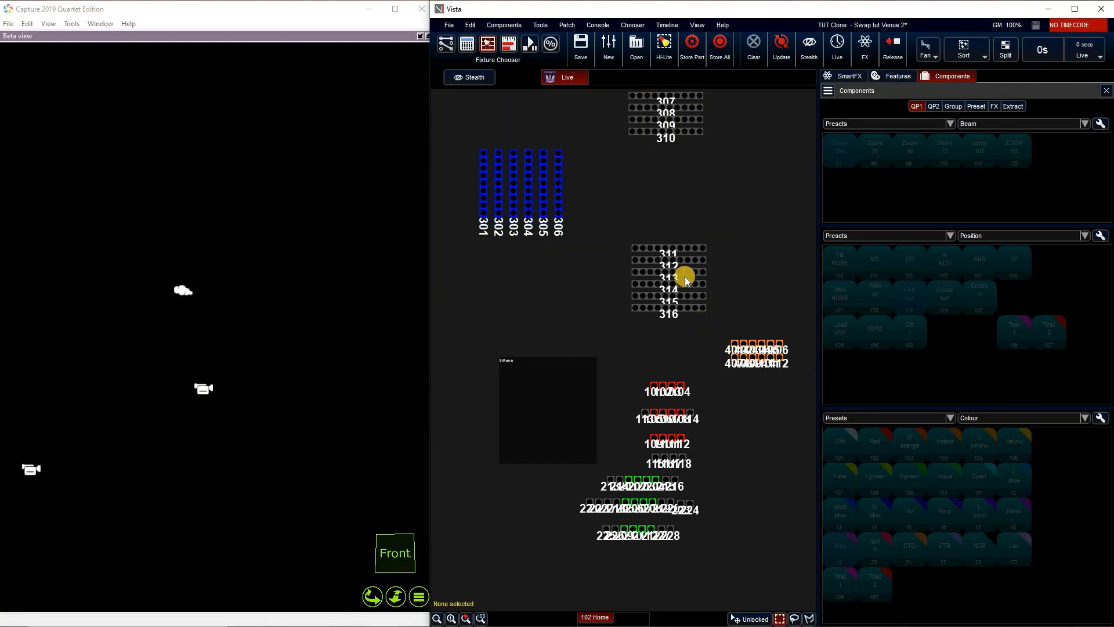
Rotate Sunstrips 307 to 316 to vertical with their right-hand end cells at the top, and clear the selection.
{"action": "left_click_drag", "start_coordinate": [704, 239], "coordinate": [700, 90]}
{"action": "left_click_drag", "start_coordinate": [665, 175], "coordinate": [665, 175]}
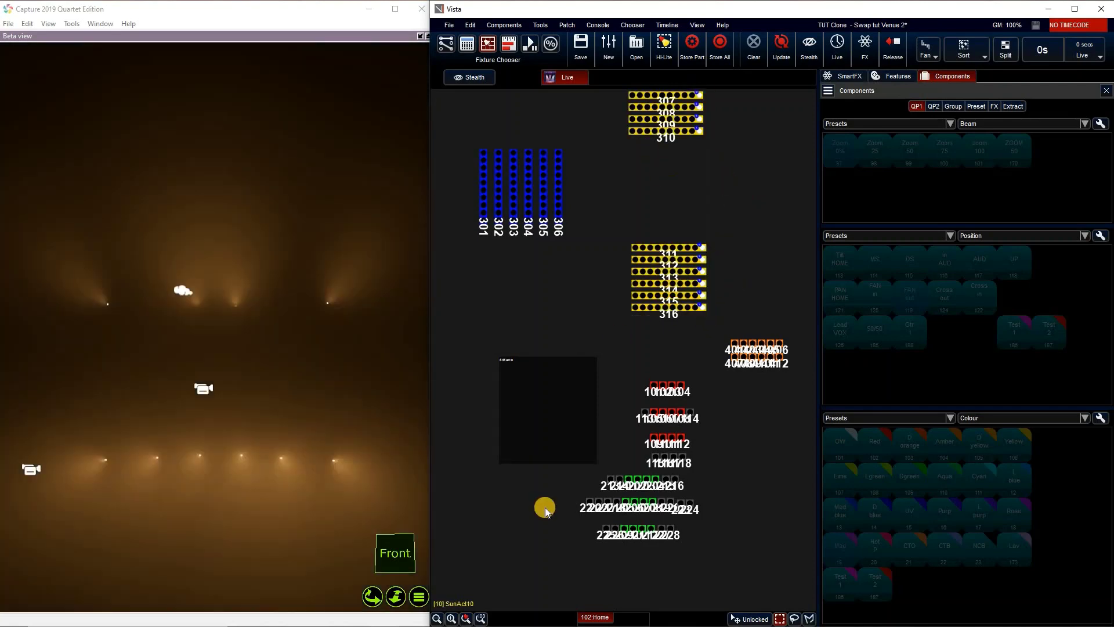
{"action": "scroll", "coordinate": [604, 184], "scroll_direction": "up", "scroll_amount": 4}
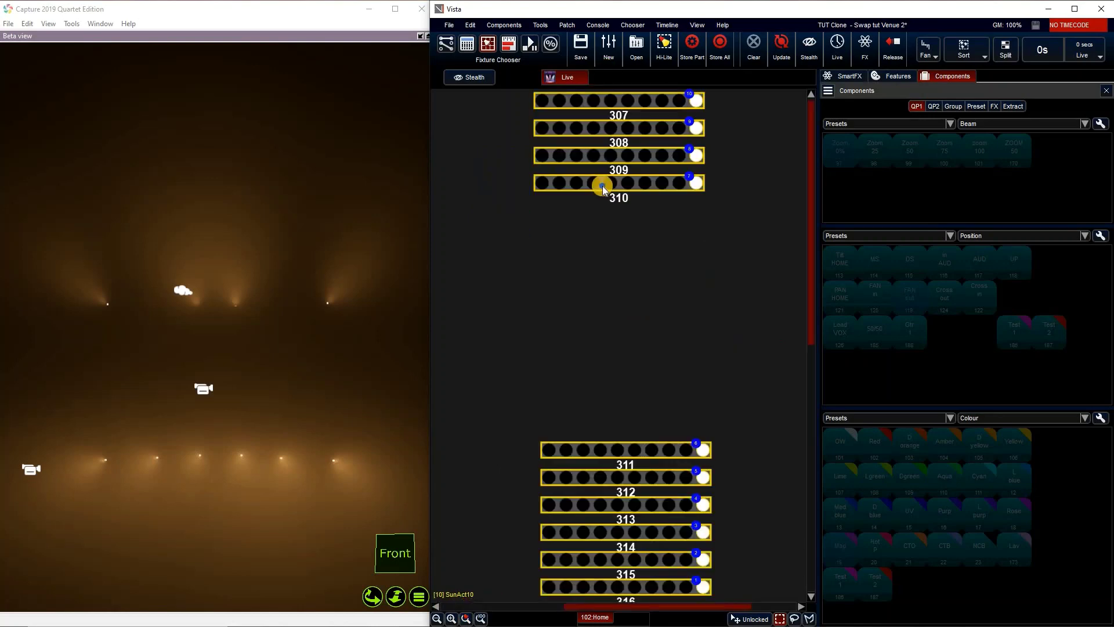
{"action": "right_click", "coordinate": [604, 187]}
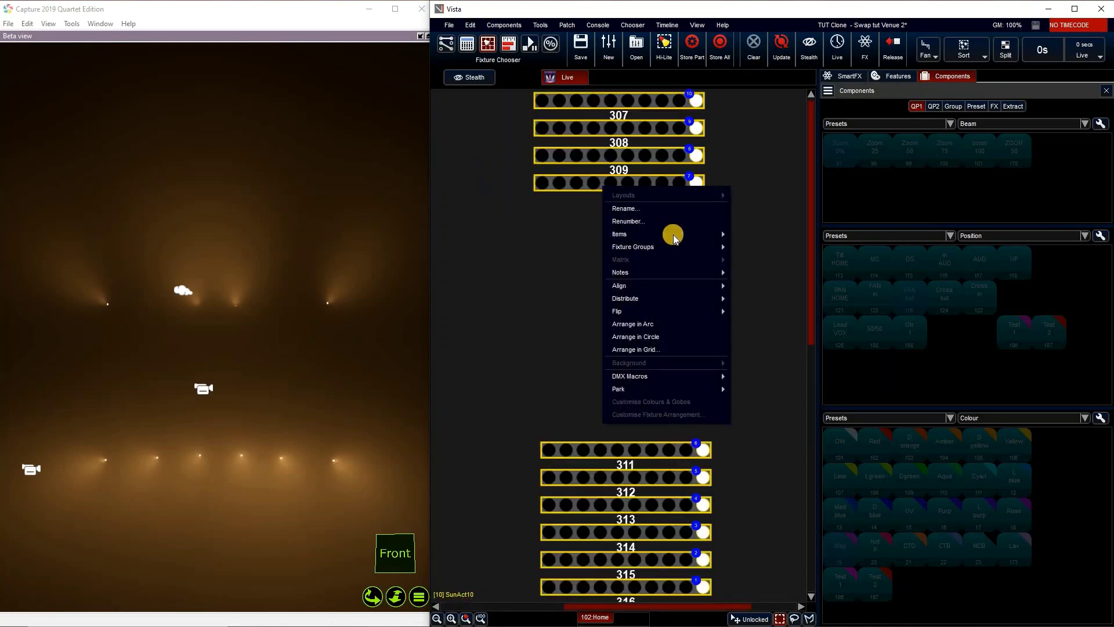
{"action": "mouse_move", "coordinate": [675, 238]}
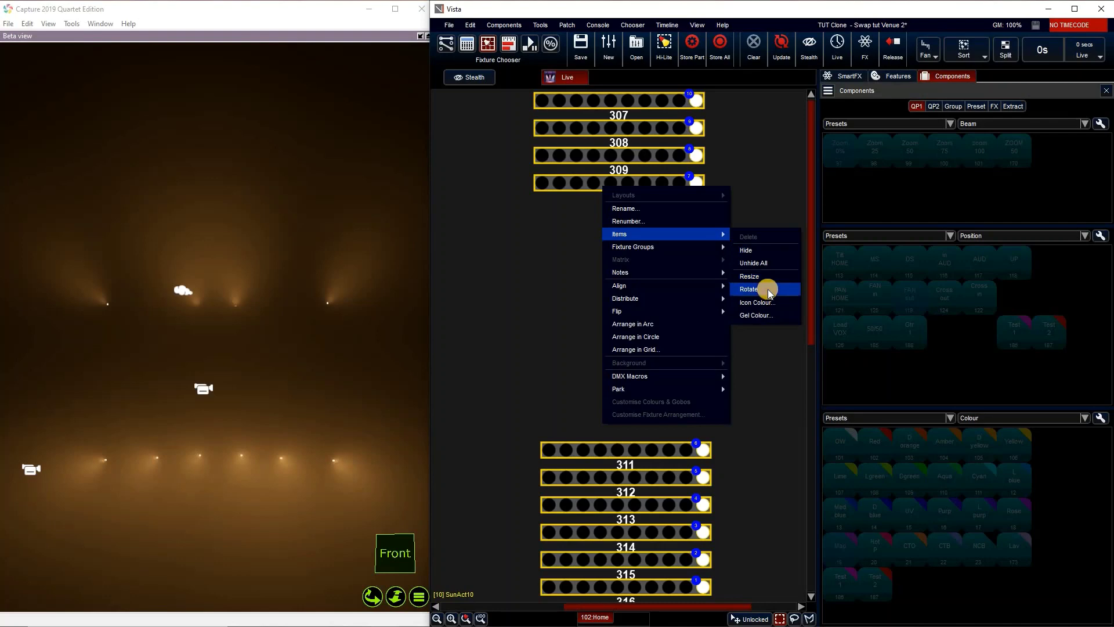
{"action": "left_click", "coordinate": [642, 221]}
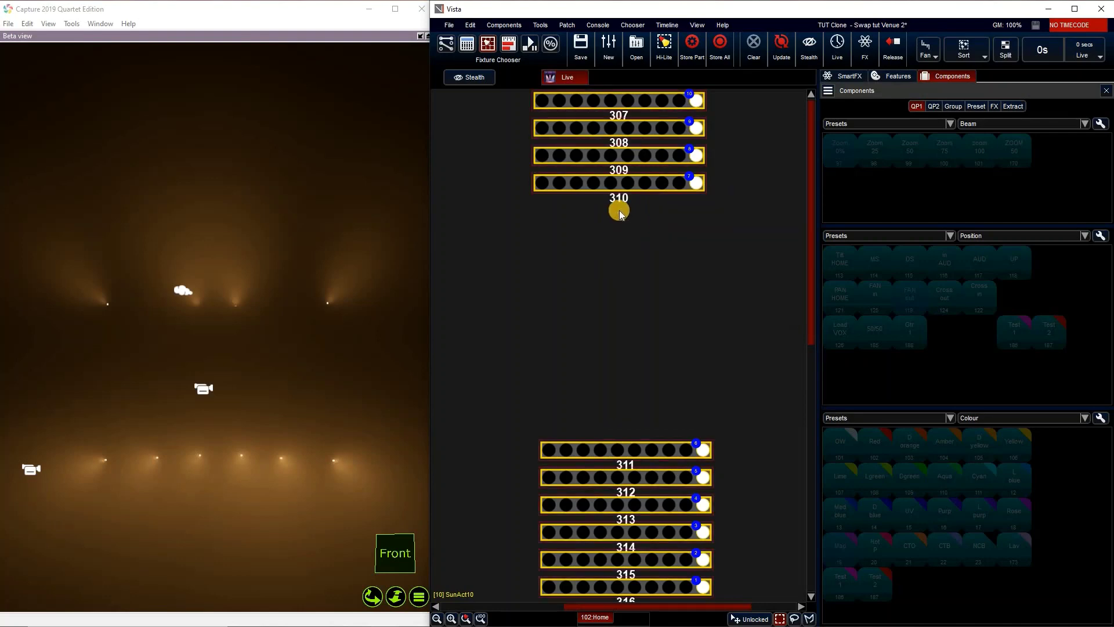
{"action": "left_click_drag", "start_coordinate": [640, 215], "coordinate": [778, 210]}
{"action": "scroll", "coordinate": [808, 203], "scroll_direction": "down", "scroll_amount": 1}
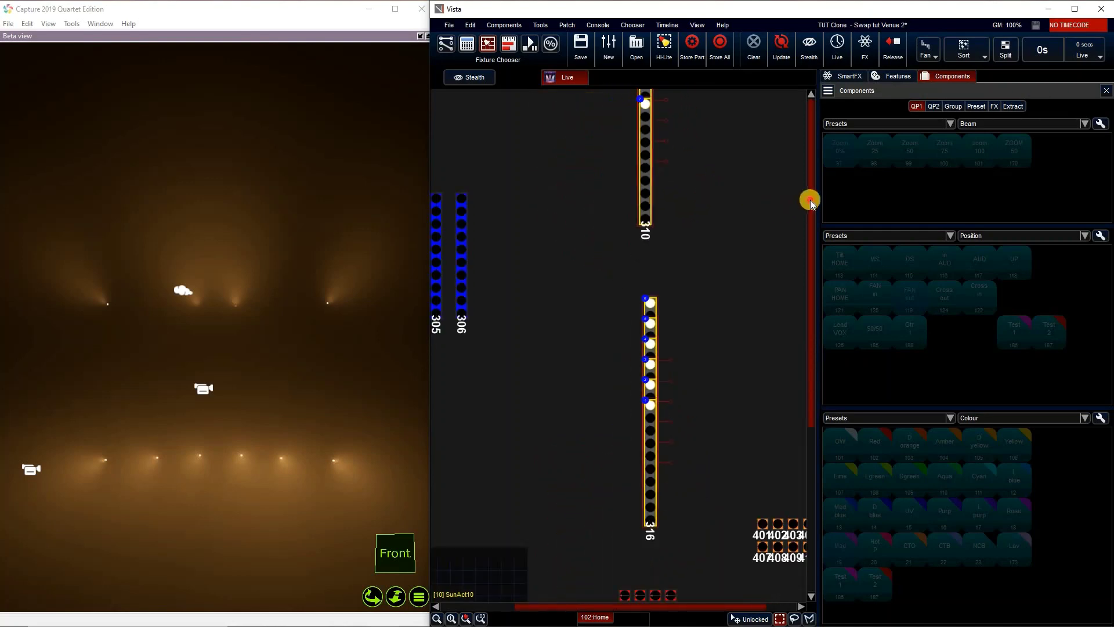
{"action": "scroll", "coordinate": [768, 159], "scroll_direction": "up", "scroll_amount": 1}
{"action": "left_click", "coordinate": [763, 163]}
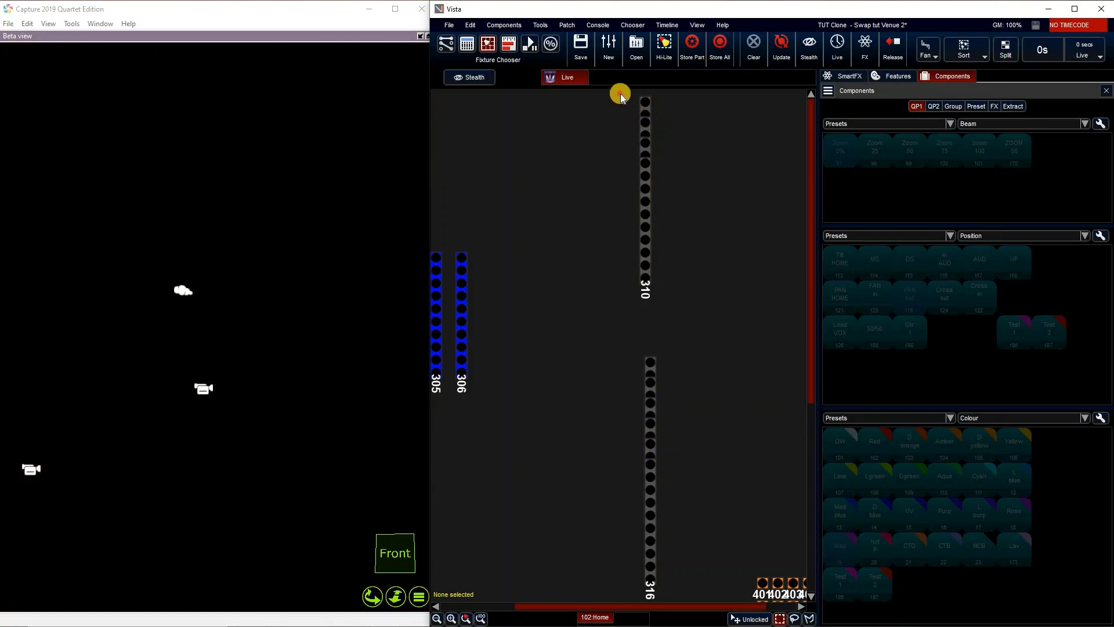
Arrange the overlapping Sunstrips 307 to 310 in a grid as one row of side-by-side vertical strips, and clear the selection.
{"action": "left_click_drag", "start_coordinate": [621, 97], "coordinate": [646, 247]}
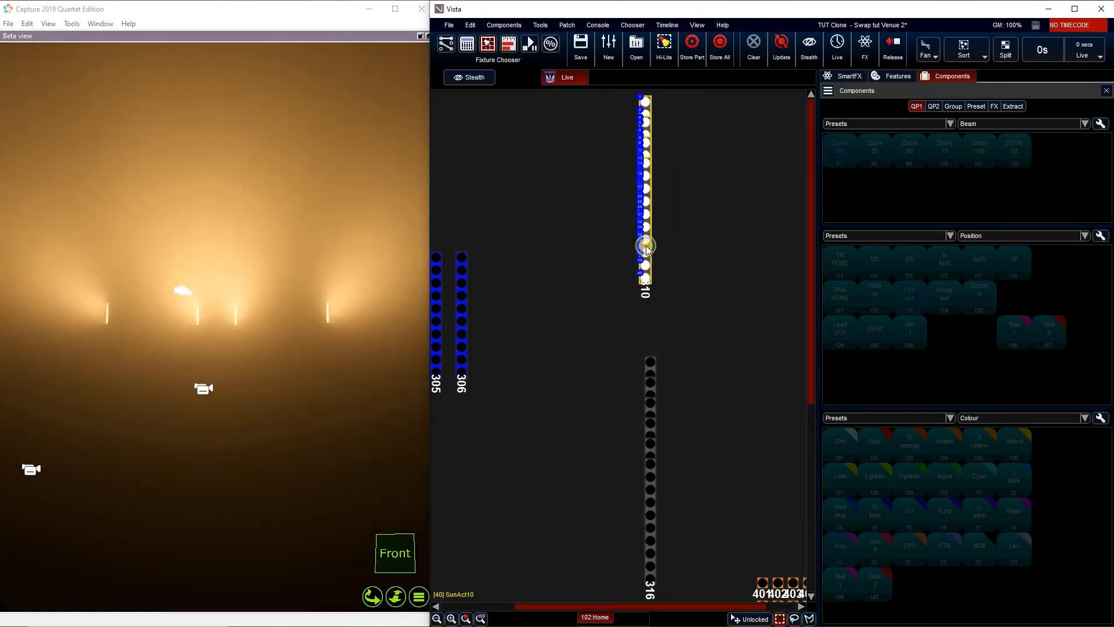
{"action": "right_click", "coordinate": [646, 246]}
{"action": "mouse_move", "coordinate": [717, 428]}
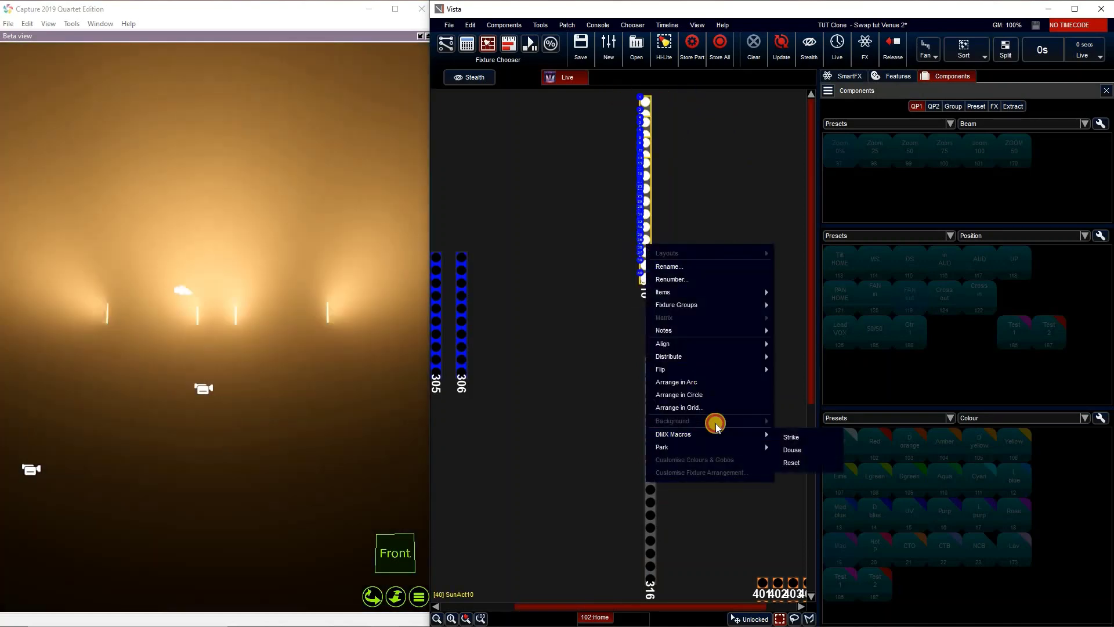
{"action": "left_click", "coordinate": [703, 407]}
{"action": "left_click", "coordinate": [782, 378]}
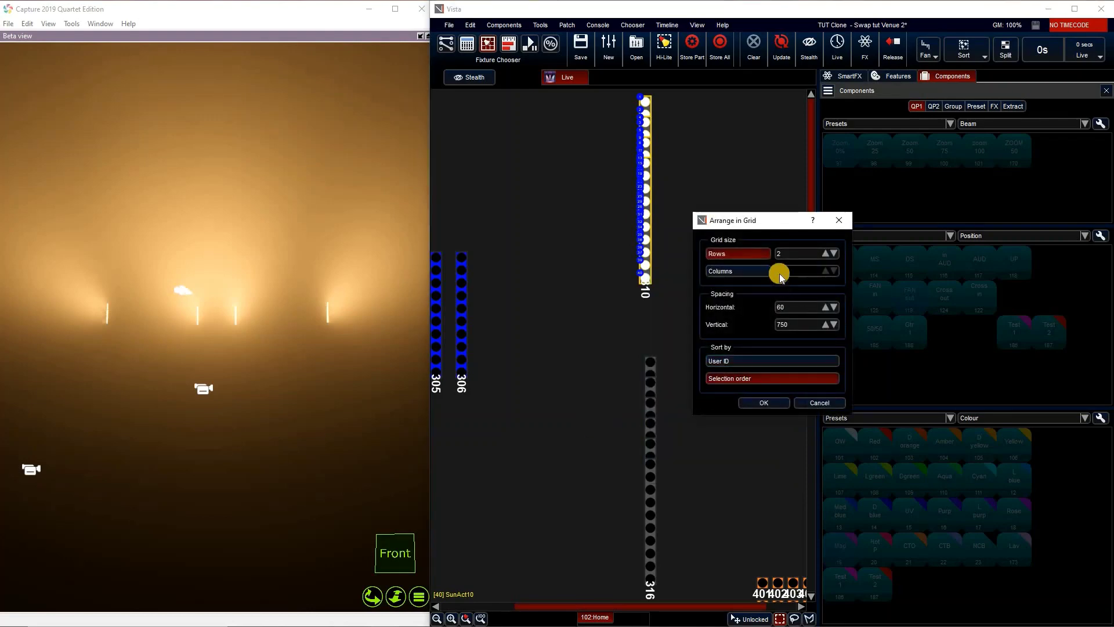
{"action": "left_click", "coordinate": [759, 401]}
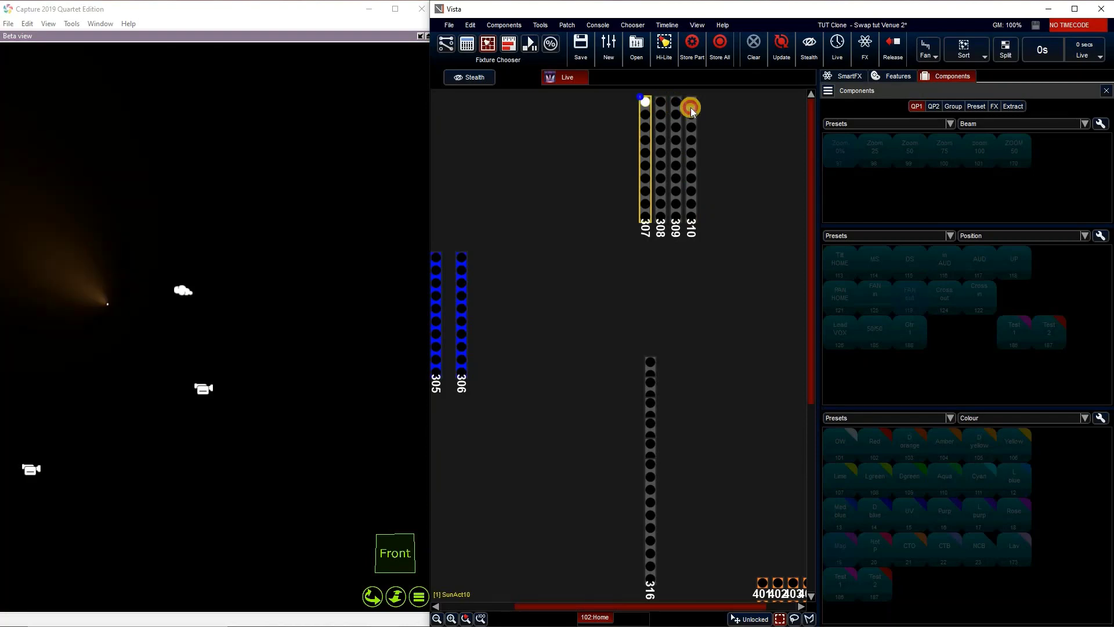
{"action": "left_click", "coordinate": [581, 411]}
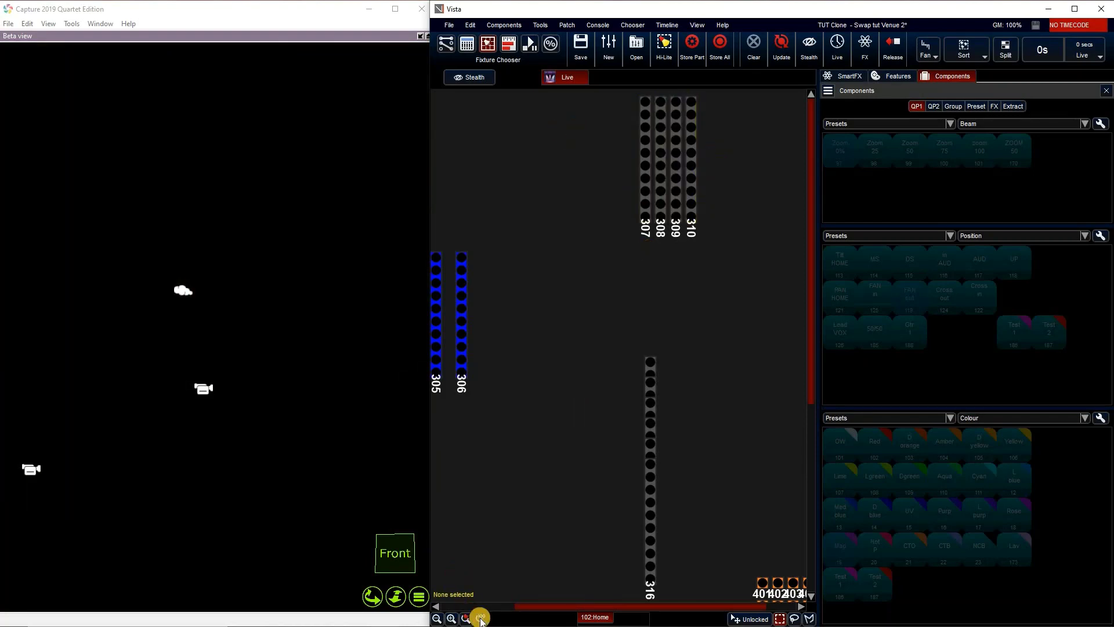
{"action": "left_click", "coordinate": [483, 618]}
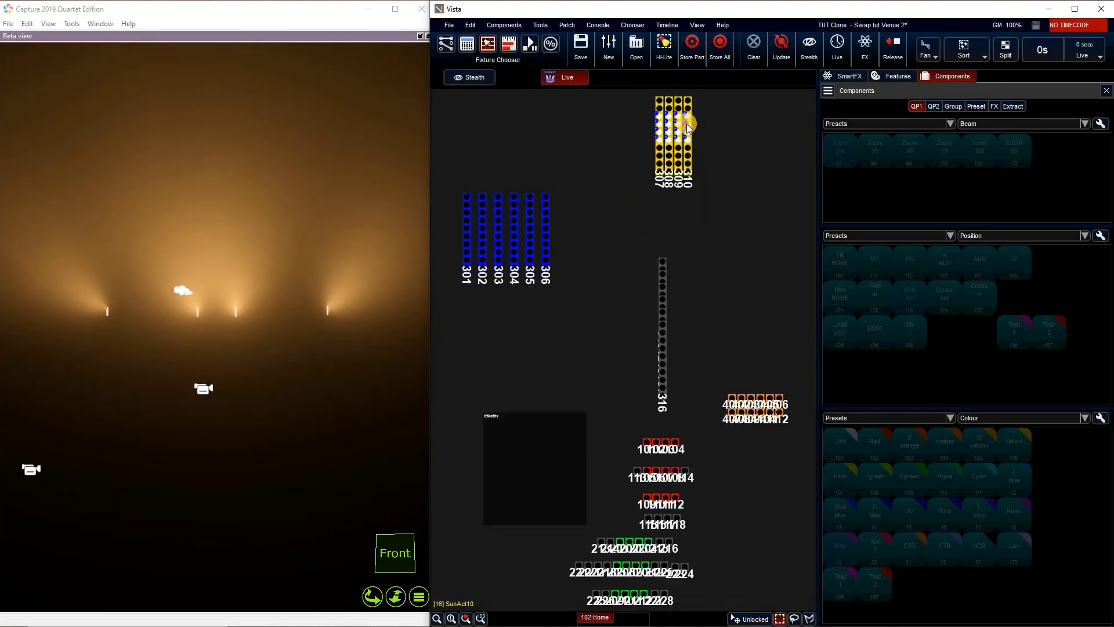
Move Sunstrips 307 to 310 above 301 to 306, and arrange 311 to 316 in a one-row grid sorted by selection order.
{"action": "left_click_drag", "start_coordinate": [687, 124], "coordinate": [516, 126]}
{"action": "left_click_drag", "start_coordinate": [632, 253], "coordinate": [662, 348]}
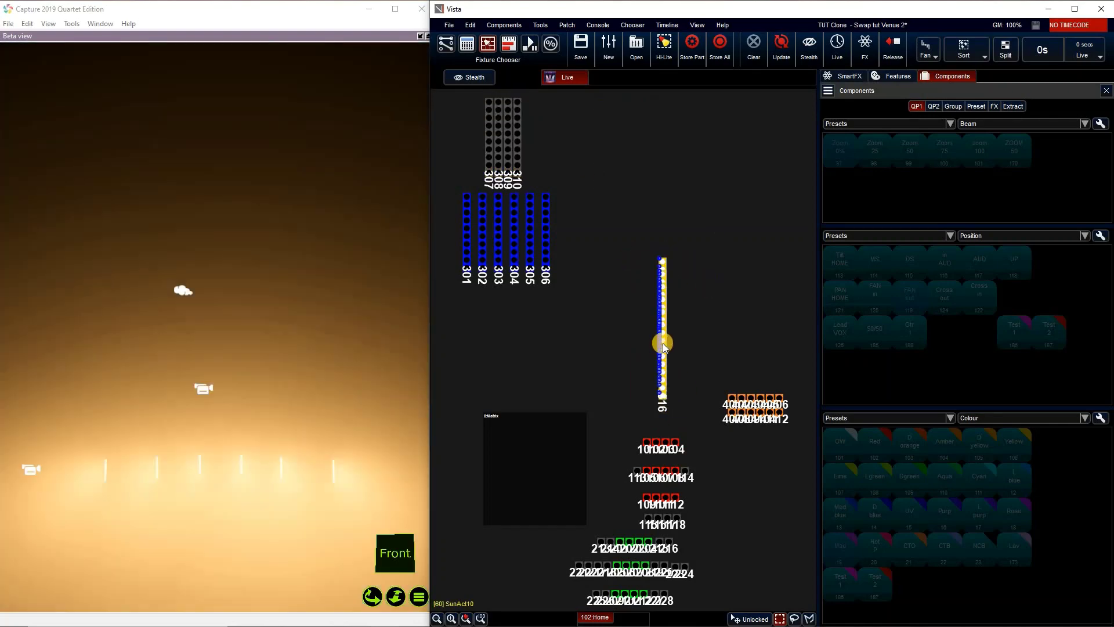
{"action": "right_click", "coordinate": [664, 346]}
{"action": "left_click", "coordinate": [743, 513]}
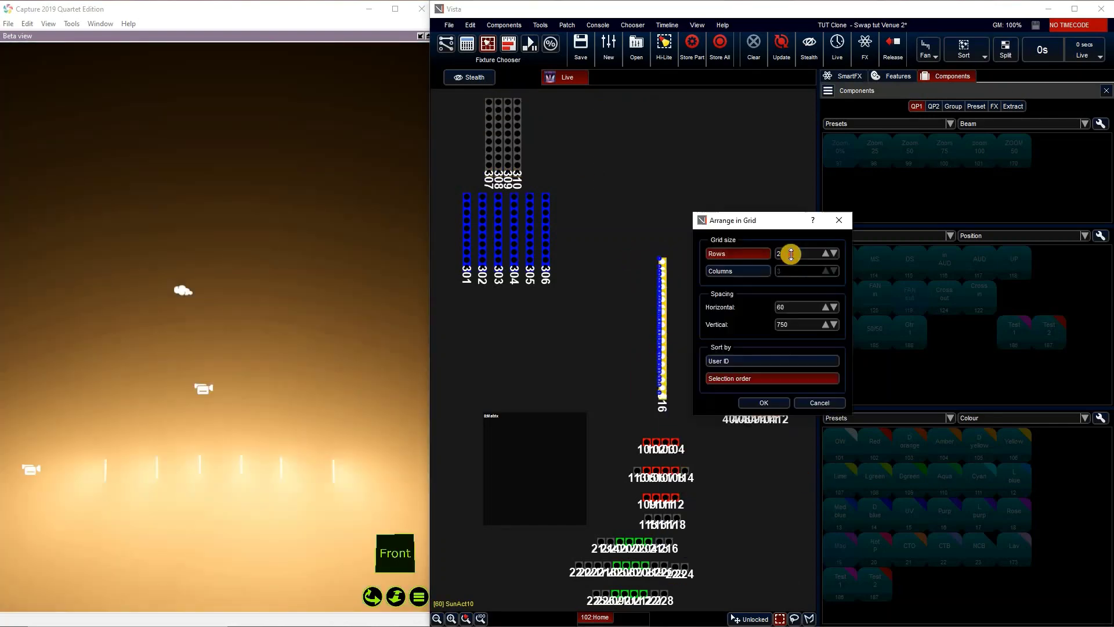
{"action": "left_click_drag", "start_coordinate": [791, 254], "coordinate": [699, 479]}
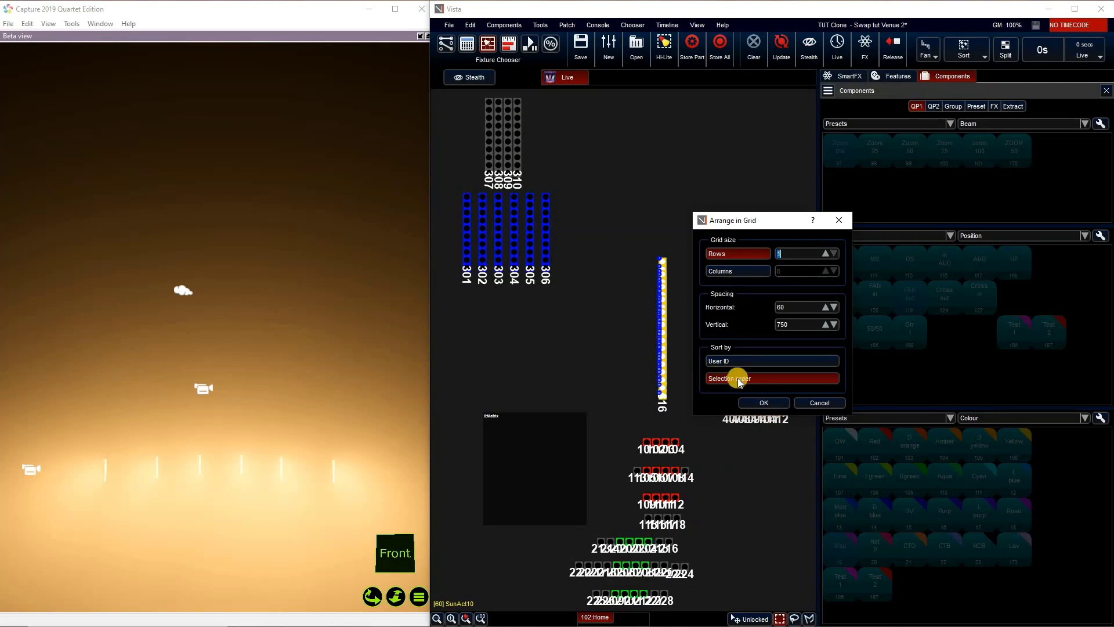
{"action": "left_click", "coordinate": [691, 445]}
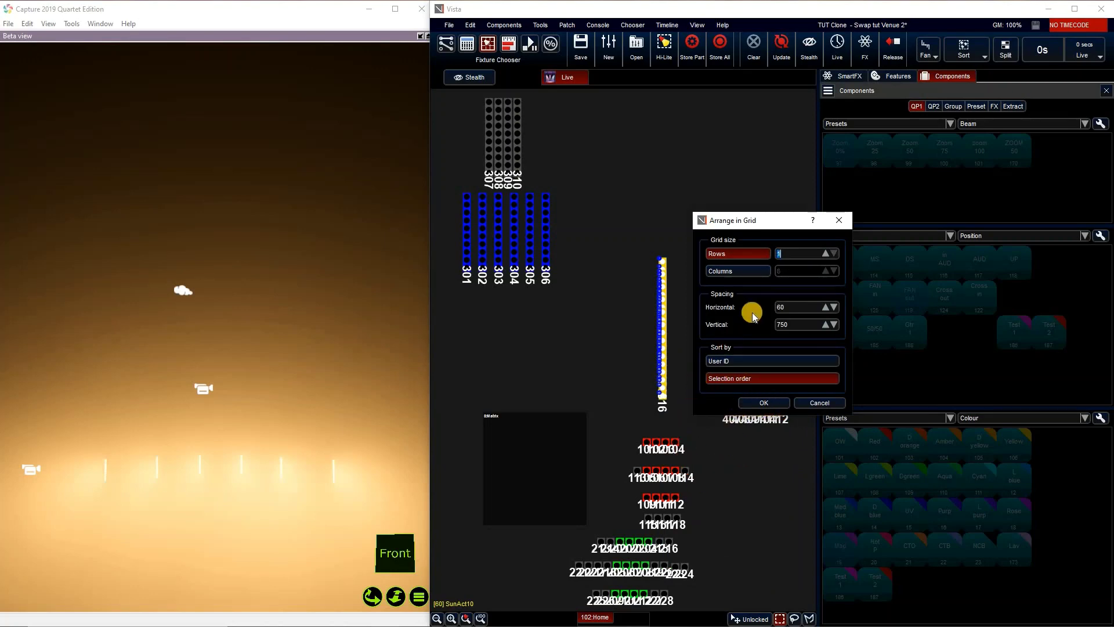
{"action": "key", "text": "Return"}
Move the row of Sunstrips 311 to 316 directly below 301 to 306 and clear the selection.
{"action": "left_click", "coordinate": [664, 261]}
{"action": "left_click_drag", "start_coordinate": [679, 263], "coordinate": [525, 297]}
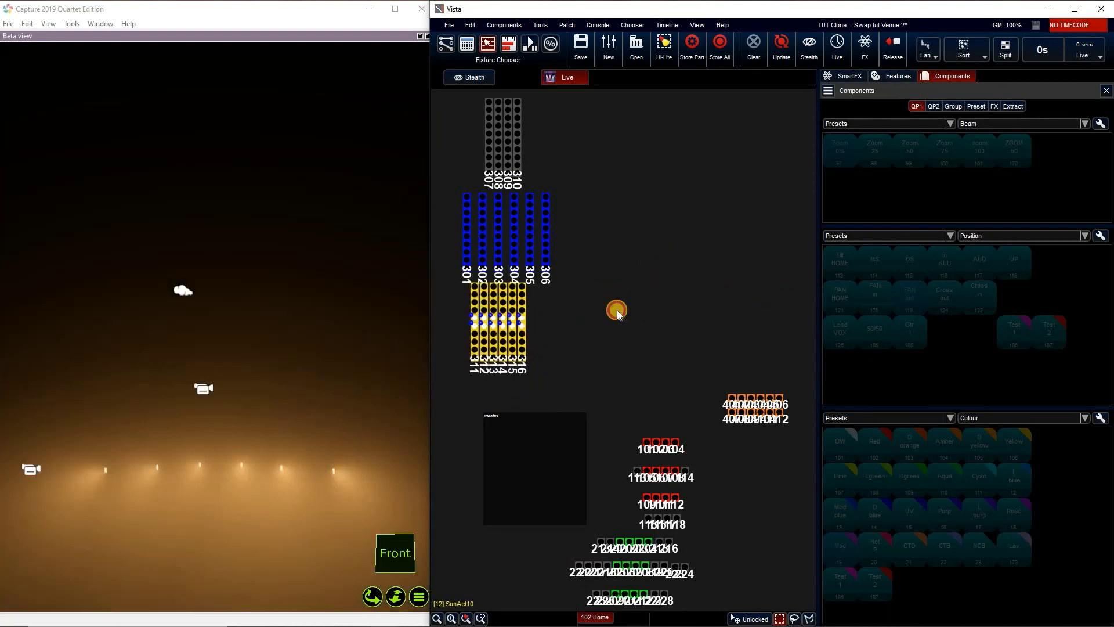
{"action": "left_click", "coordinate": [645, 320]}
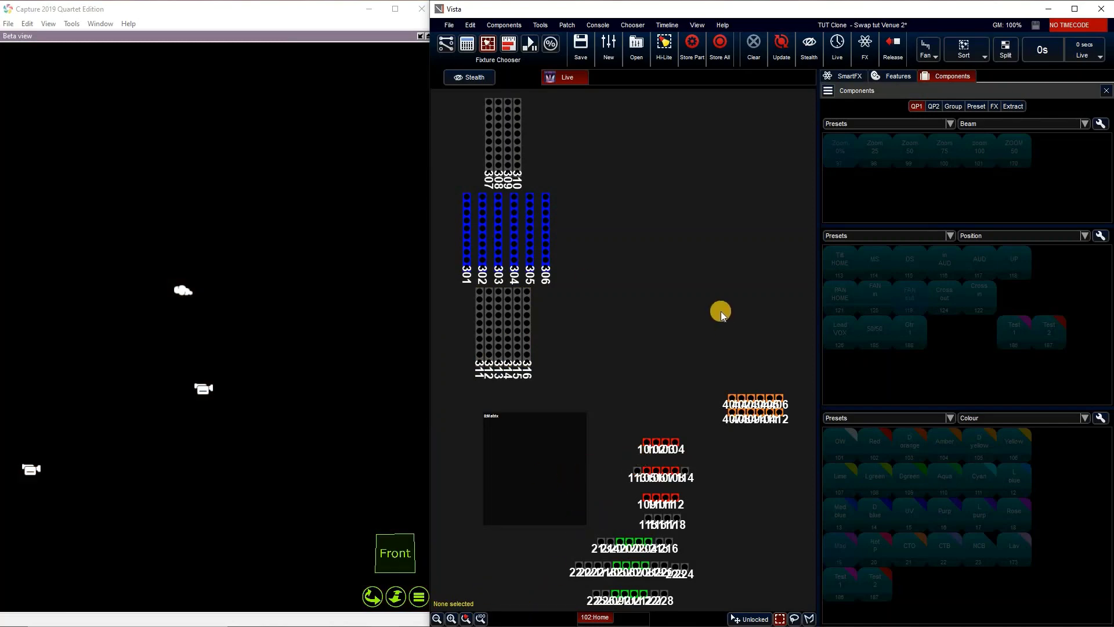
In Capture, switch the front view from Live to Plot display and maximise that view again.
{"action": "left_click", "coordinate": [420, 36]}
{"action": "left_click", "coordinate": [418, 306]}
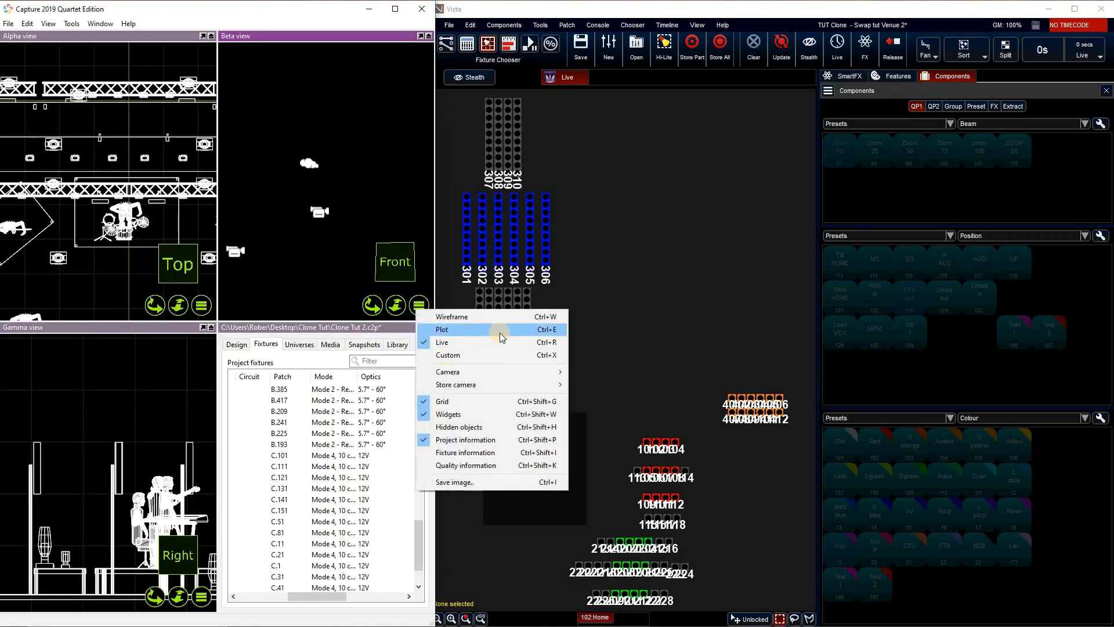
{"action": "left_click", "coordinate": [500, 329]}
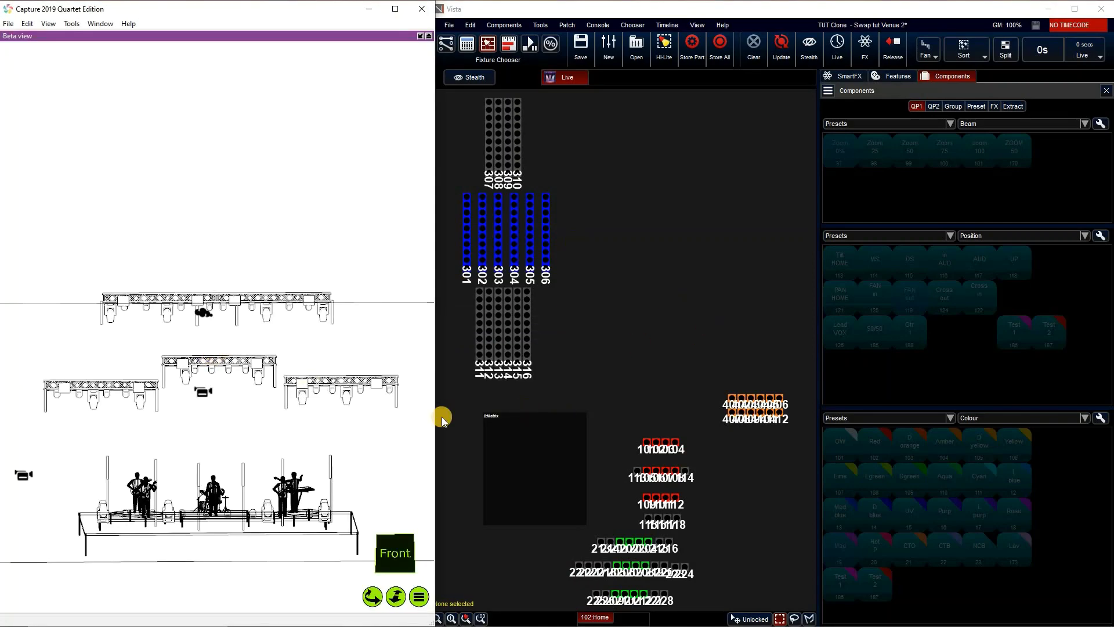
{"action": "left_click", "coordinate": [443, 418]}
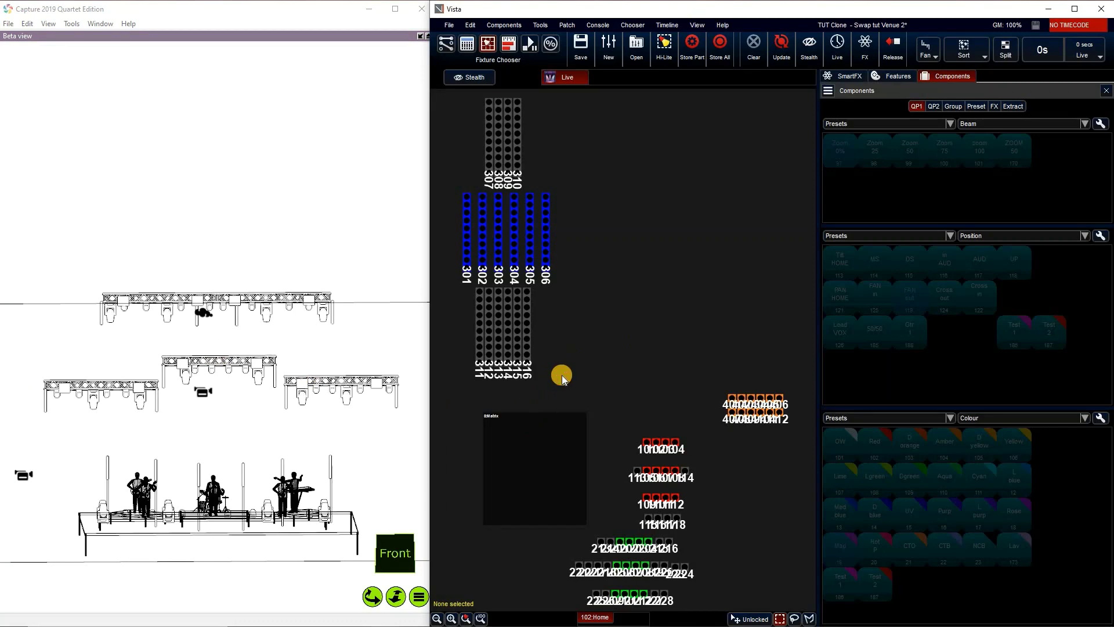
In Vista, move the matrix beside the stacked Sunstrips and enlarge it to fill the free space above fixtures 401 to 412.
{"action": "left_click_drag", "start_coordinate": [539, 414], "coordinate": [610, 96]}
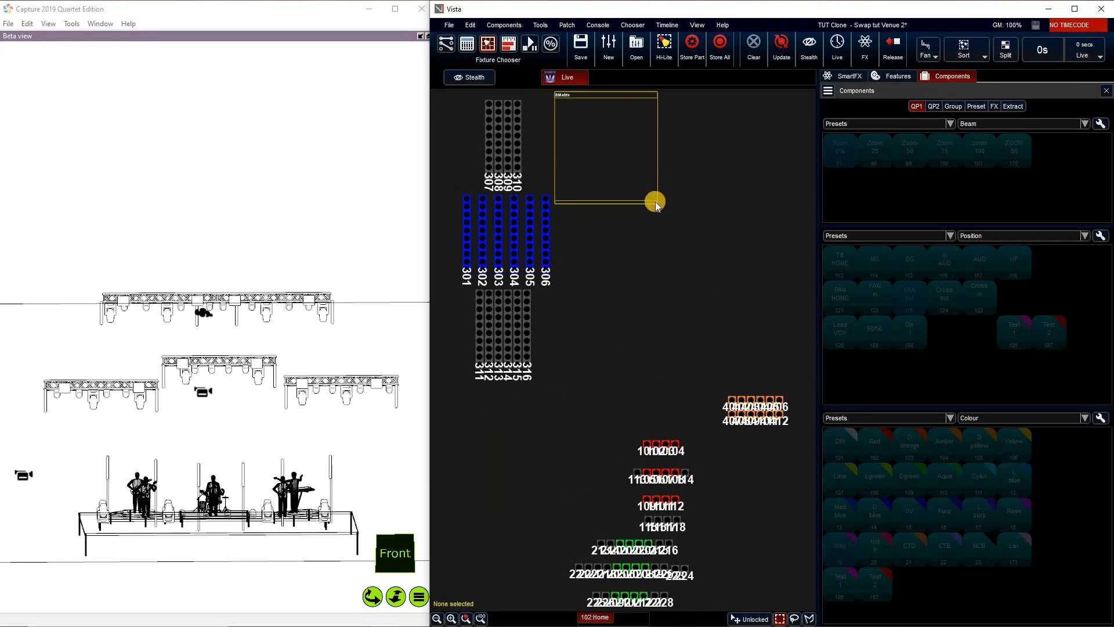
{"action": "left_click_drag", "start_coordinate": [657, 204], "coordinate": [658, 205]}
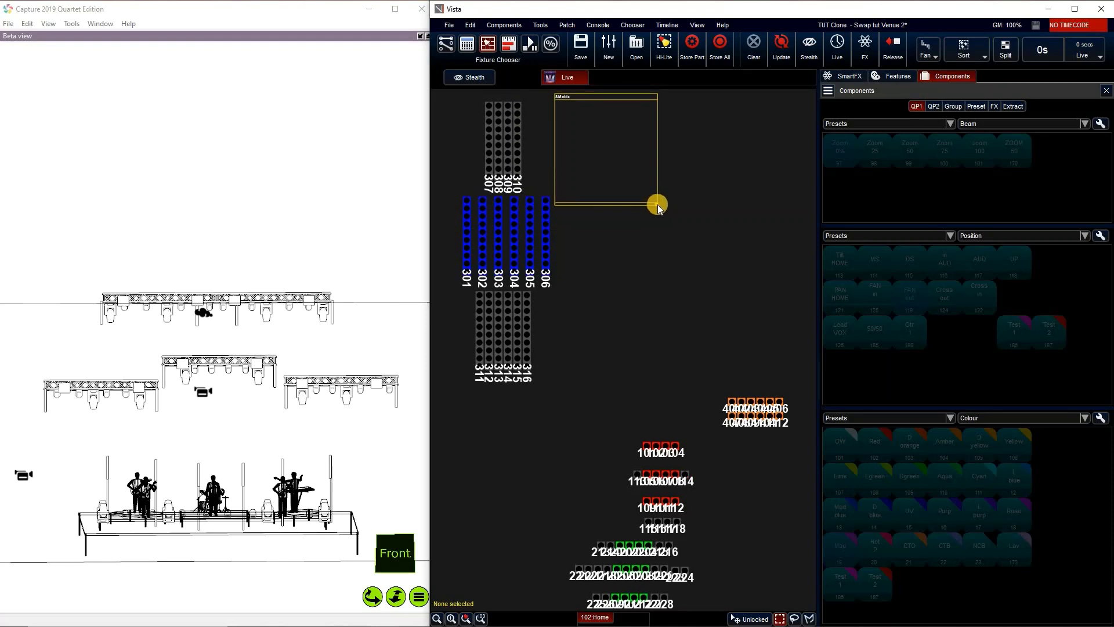
{"action": "left_click_drag", "start_coordinate": [738, 327], "coordinate": [806, 393]}
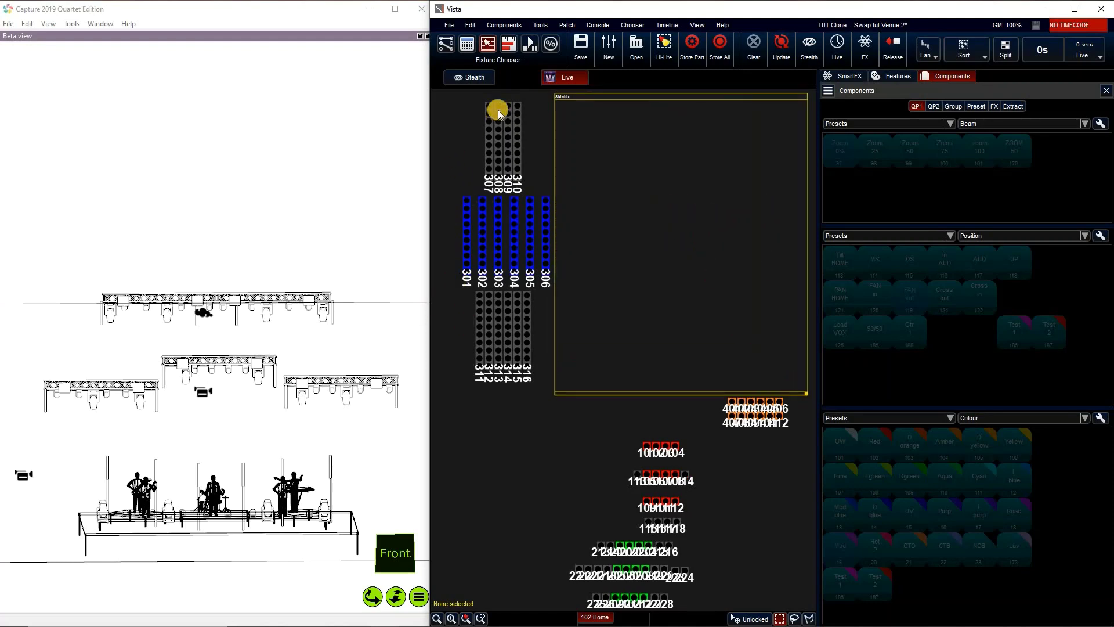
Place Sunstrips 307 to 310 in the upper matrix with one empty column between strips, and shift the group toward the centre.
{"action": "left_click", "coordinate": [489, 108]}
{"action": "left_click", "coordinate": [486, 144]}
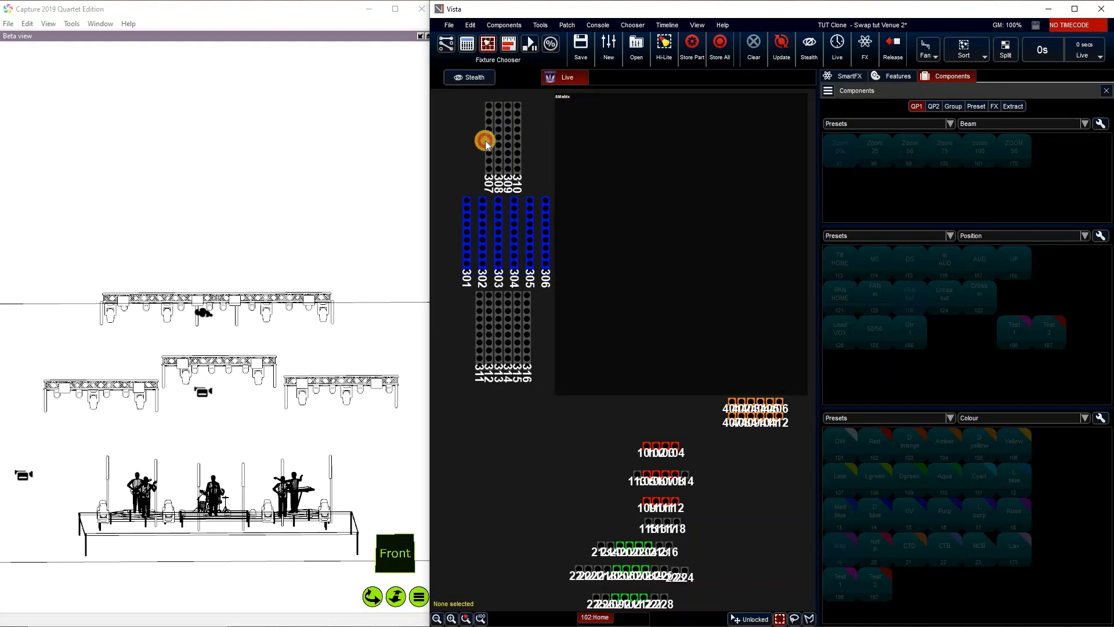
{"action": "left_click_drag", "start_coordinate": [481, 124], "coordinate": [579, 116]}
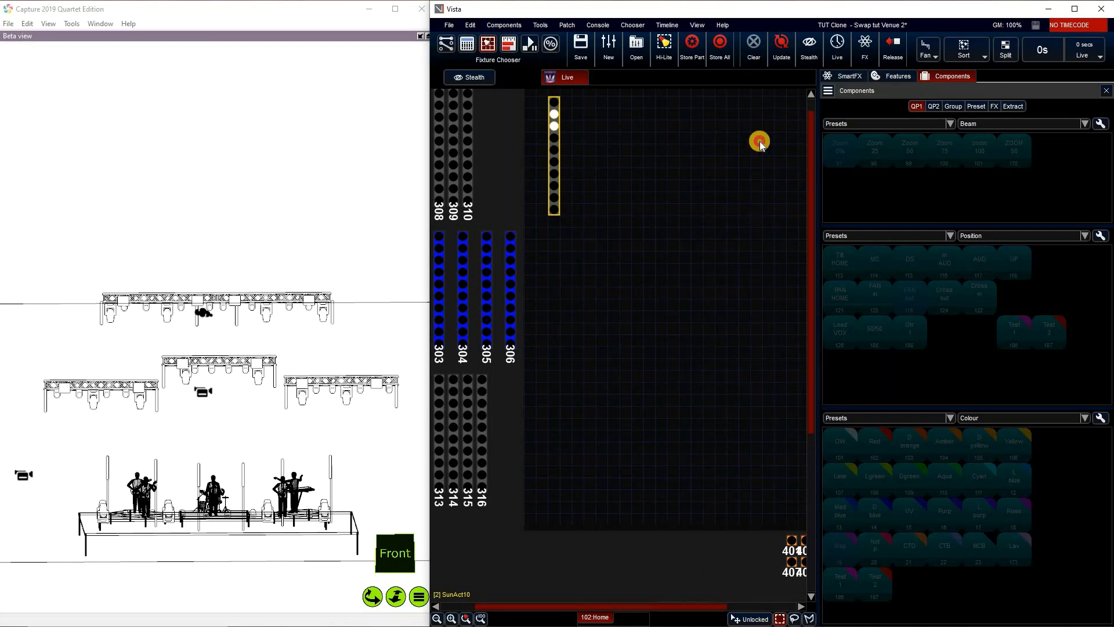
{"action": "left_click_drag", "start_coordinate": [760, 142], "coordinate": [534, 133]}
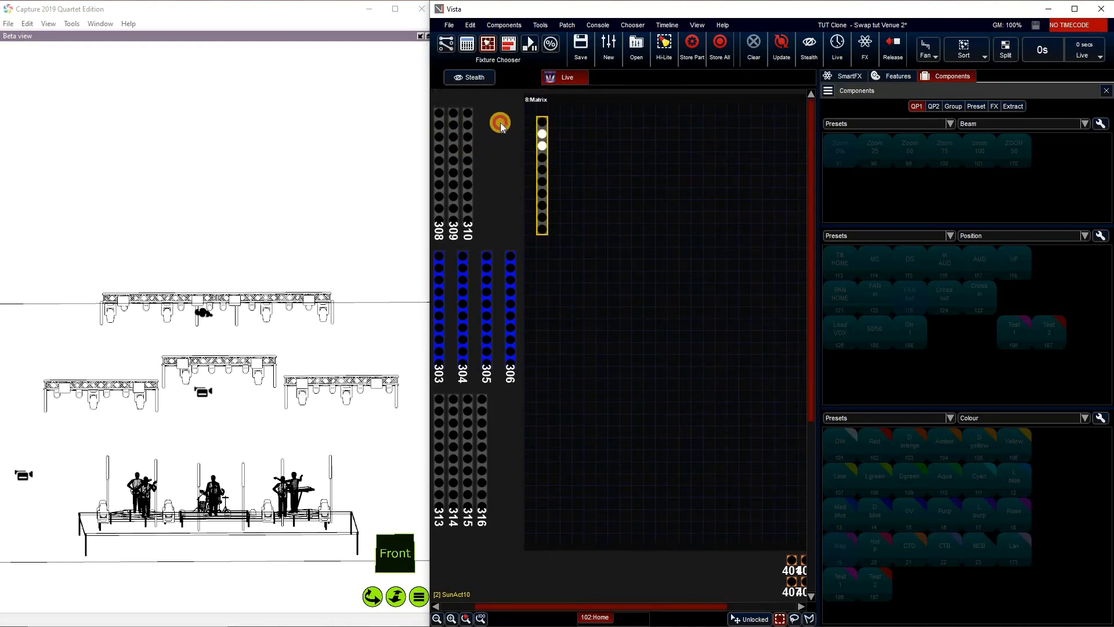
{"action": "left_click_drag", "start_coordinate": [440, 125], "coordinate": [567, 138]}
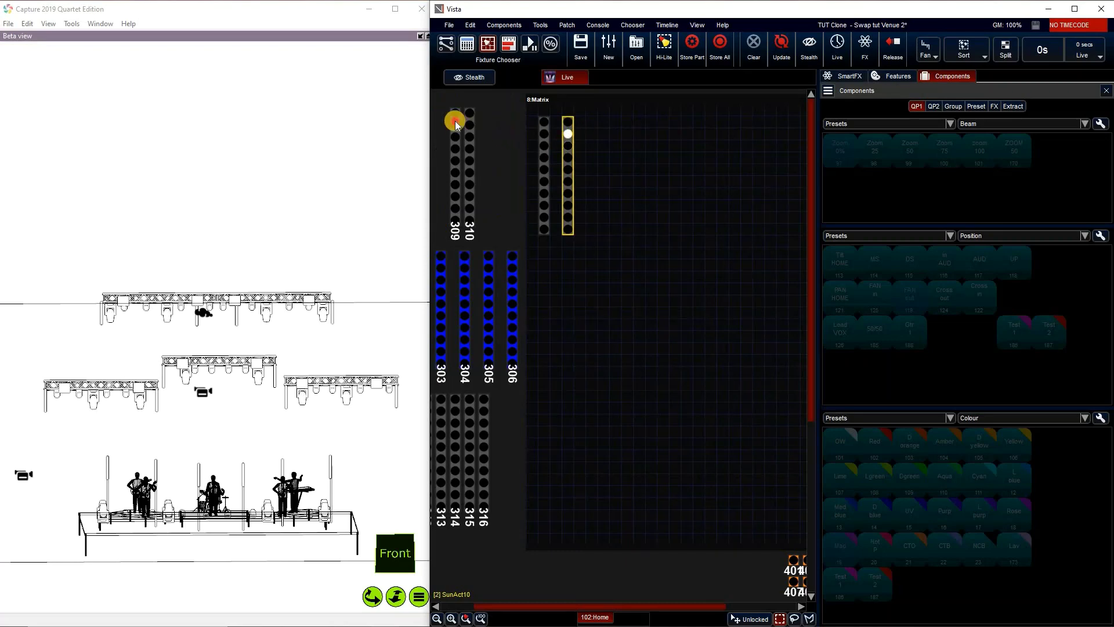
{"action": "left_click_drag", "start_coordinate": [455, 134], "coordinate": [592, 137]}
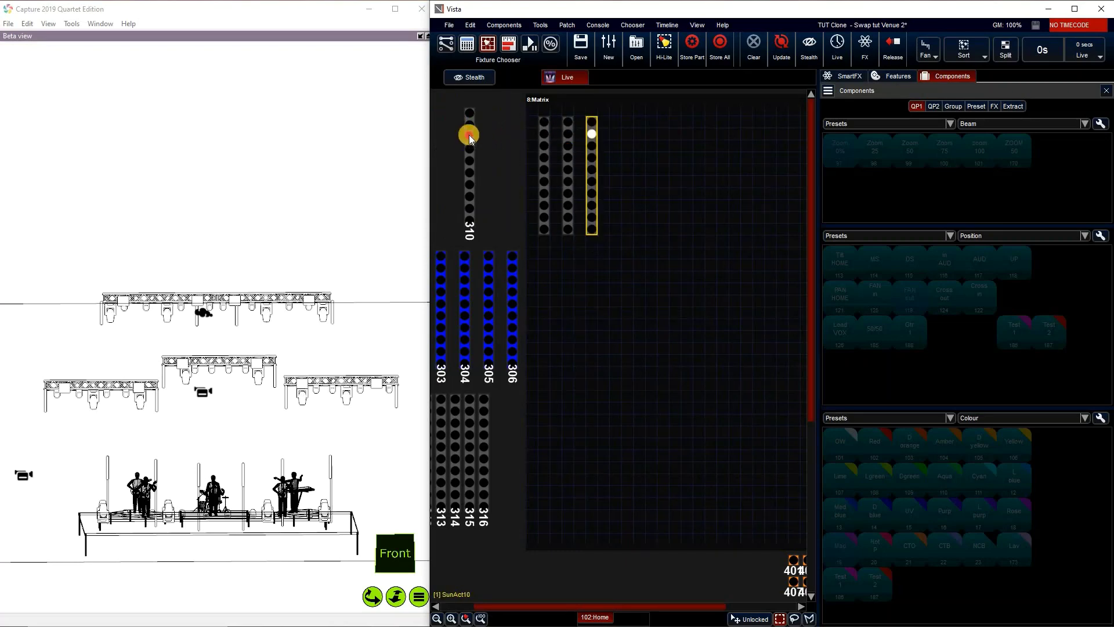
{"action": "left_click_drag", "start_coordinate": [468, 137], "coordinate": [614, 147]}
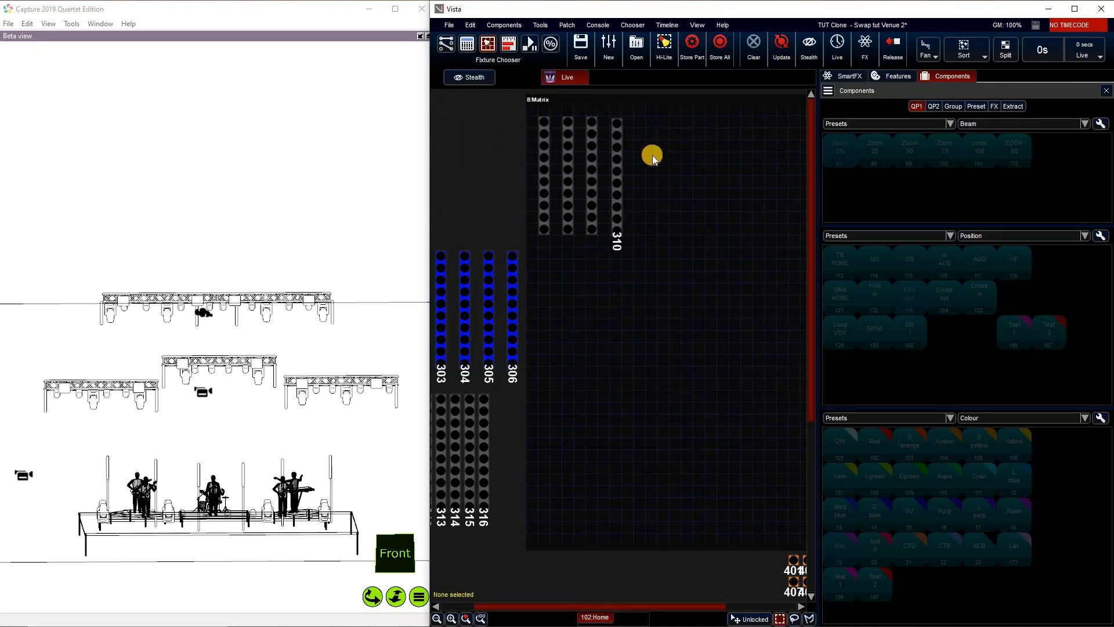
{"action": "left_click_drag", "start_coordinate": [543, 127], "coordinate": [639, 133]}
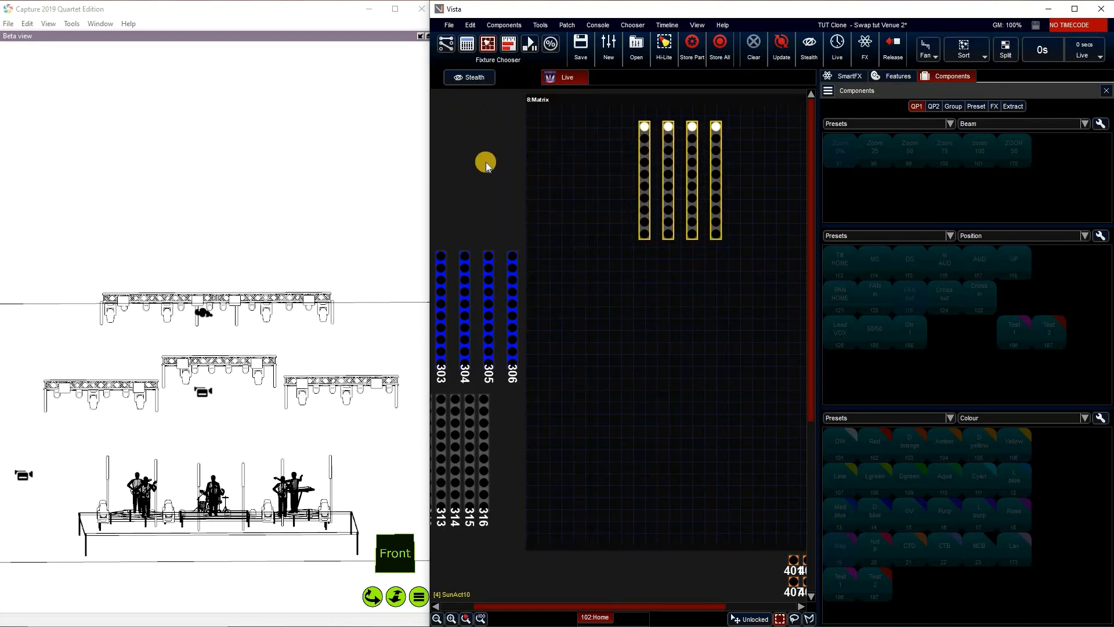
{"action": "left_click", "coordinate": [481, 569]}
Move Sunstrips 301 to 306 as a group into the matrix, below the row of four strips.
{"action": "scroll", "coordinate": [492, 182], "scroll_direction": "down", "scroll_amount": 5}
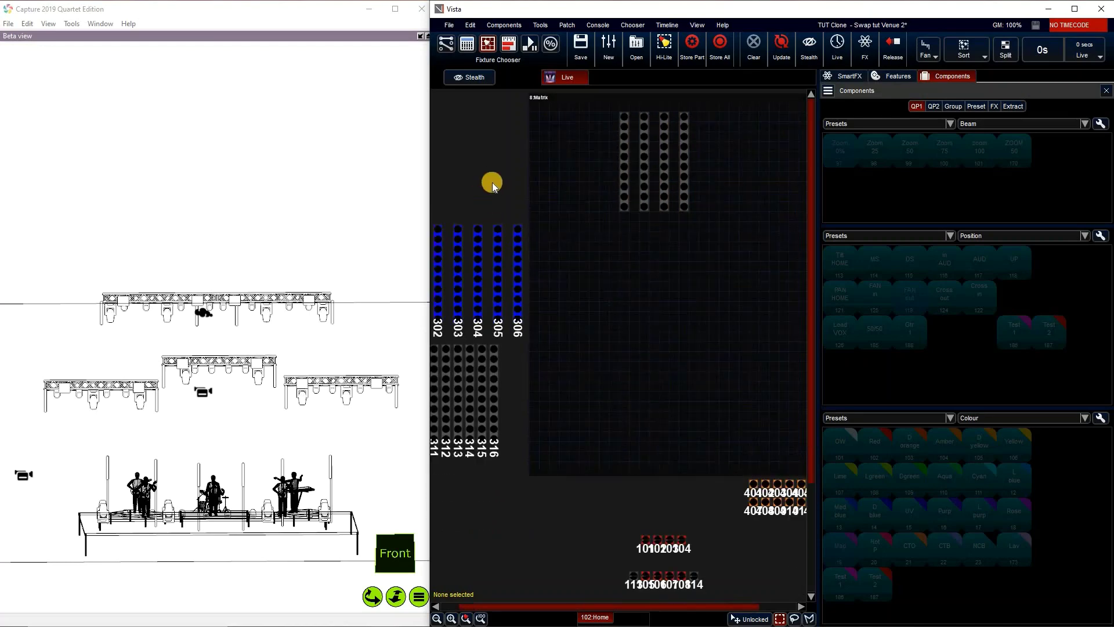
{"action": "left_click", "coordinate": [543, 219]}
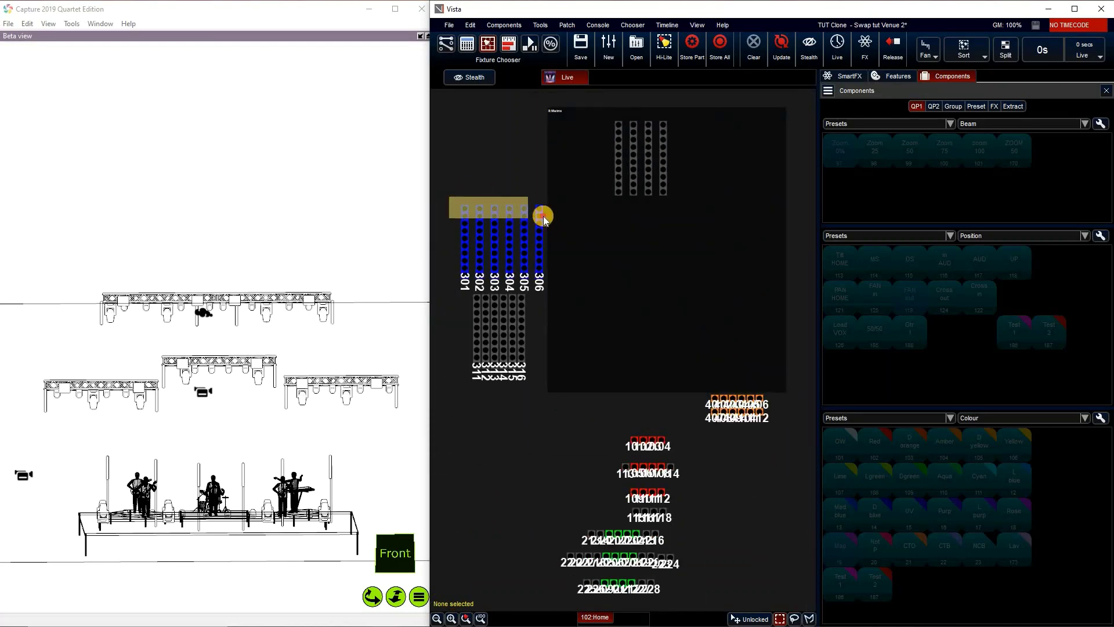
{"action": "left_click_drag", "start_coordinate": [675, 228], "coordinate": [665, 241]}
{"action": "left_click", "coordinate": [661, 218]}
Space Sunstrips 301 to 306 evenly in the matrix with one empty column between neighbouring strips.
{"action": "scroll", "coordinate": [662, 234], "scroll_direction": "up", "scroll_amount": 3}
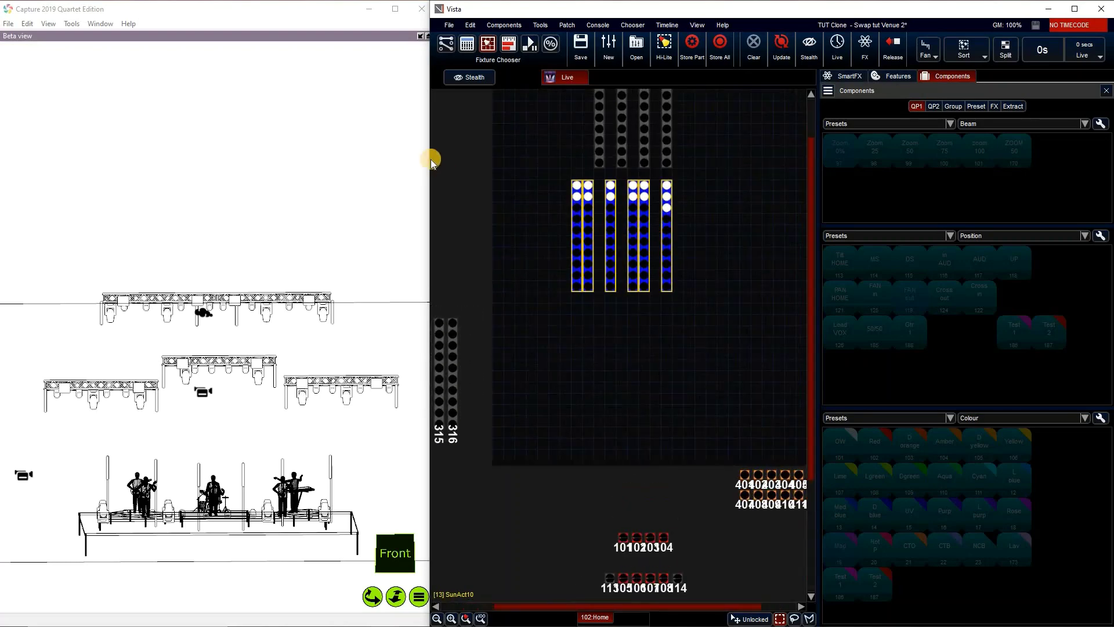
{"action": "left_click", "coordinate": [631, 198]}
{"action": "left_click", "coordinate": [690, 196]}
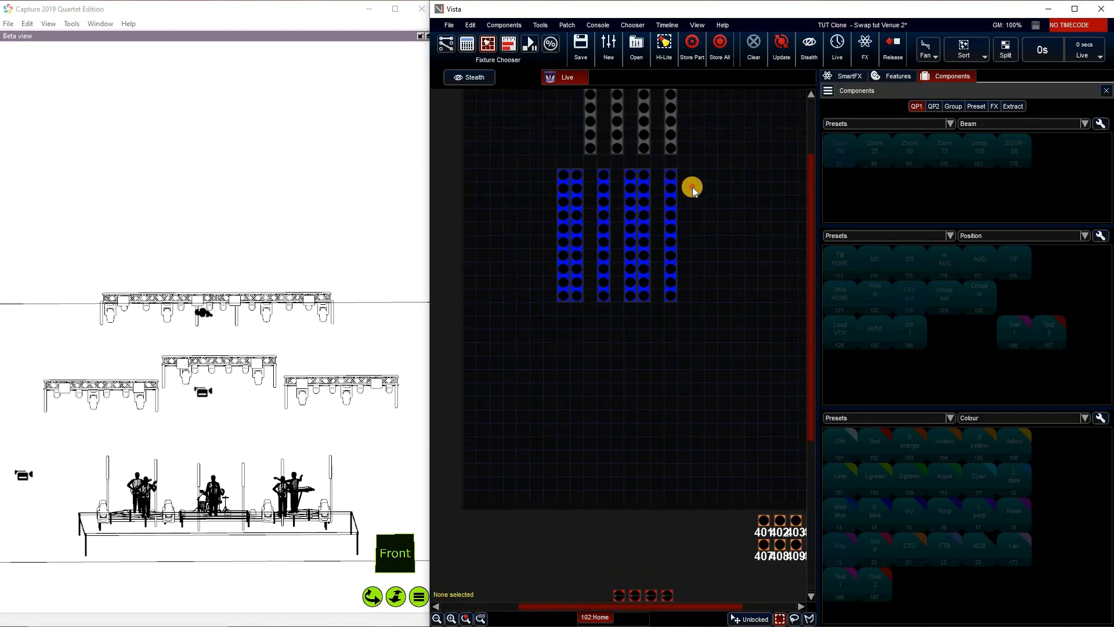
{"action": "left_click_drag", "start_coordinate": [693, 187], "coordinate": [613, 198]}
{"action": "left_click", "coordinate": [616, 183]}
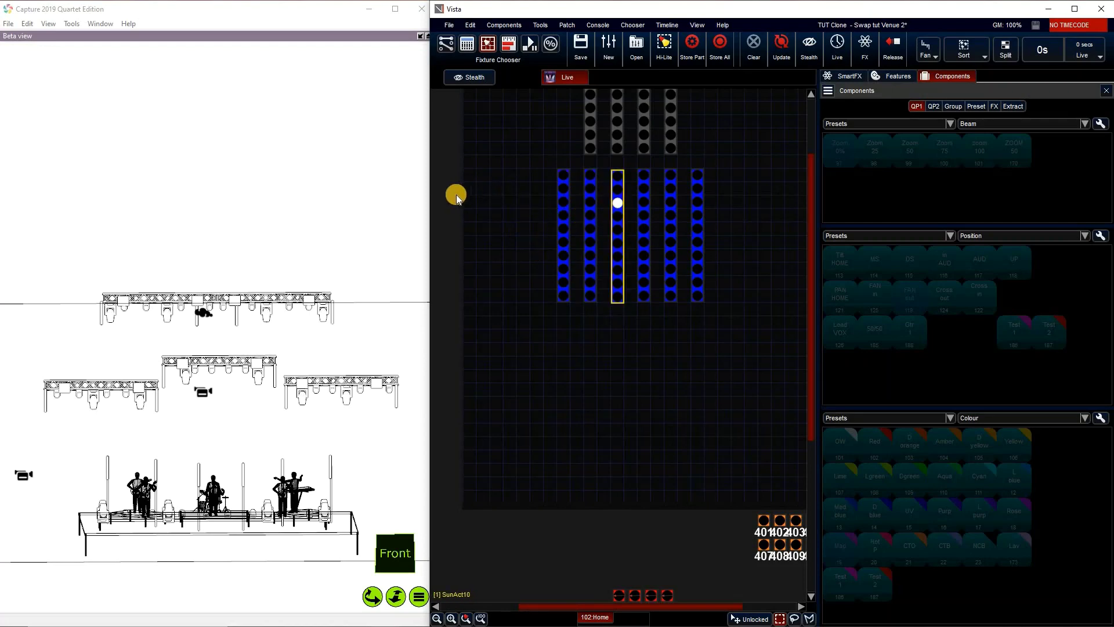
Move Sunstrips 311 to 316 as a group into the matrix, below the blue strips 301 to 306.
{"action": "scroll", "coordinate": [462, 325], "scroll_direction": "down", "scroll_amount": 2}
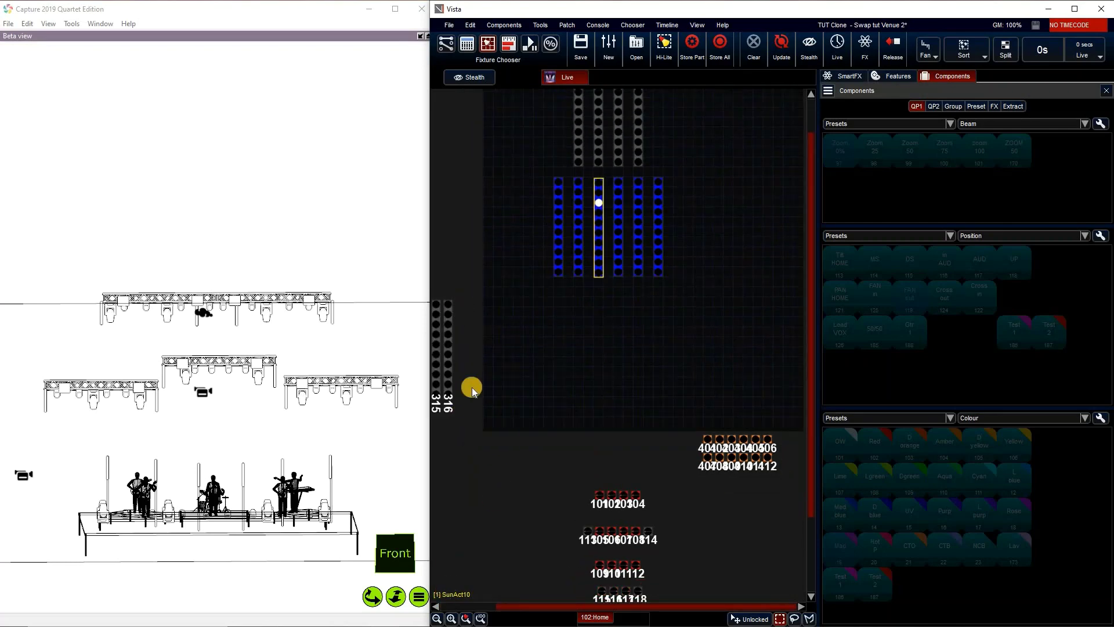
{"action": "scroll", "coordinate": [490, 259], "scroll_direction": "down", "scroll_amount": 2}
{"action": "left_click", "coordinate": [508, 318]}
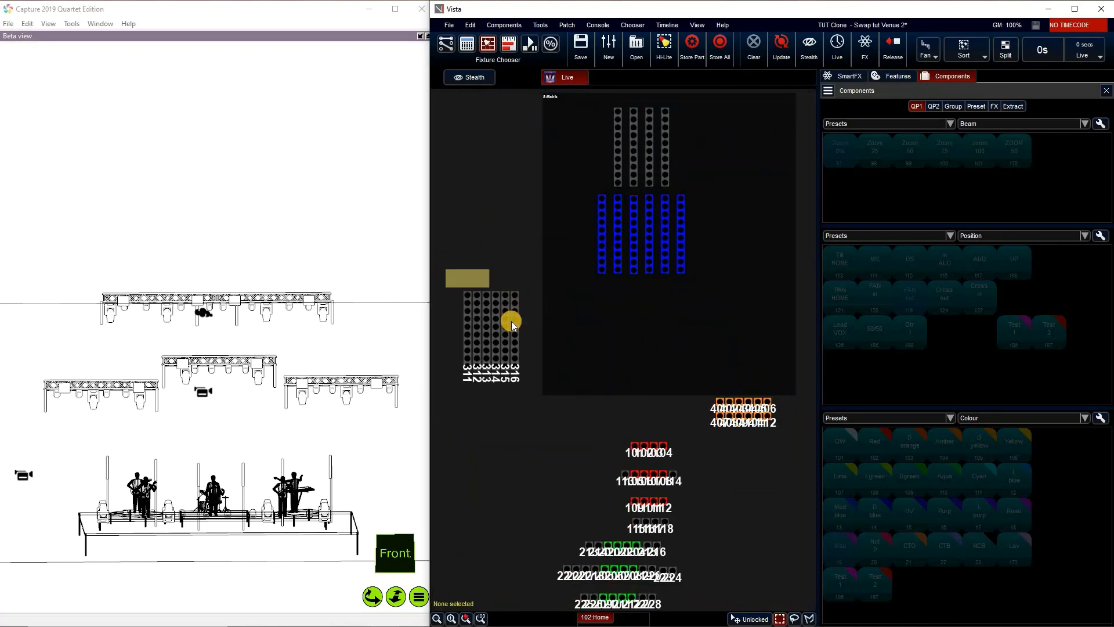
{"action": "left_click_drag", "start_coordinate": [513, 320], "coordinate": [664, 316]}
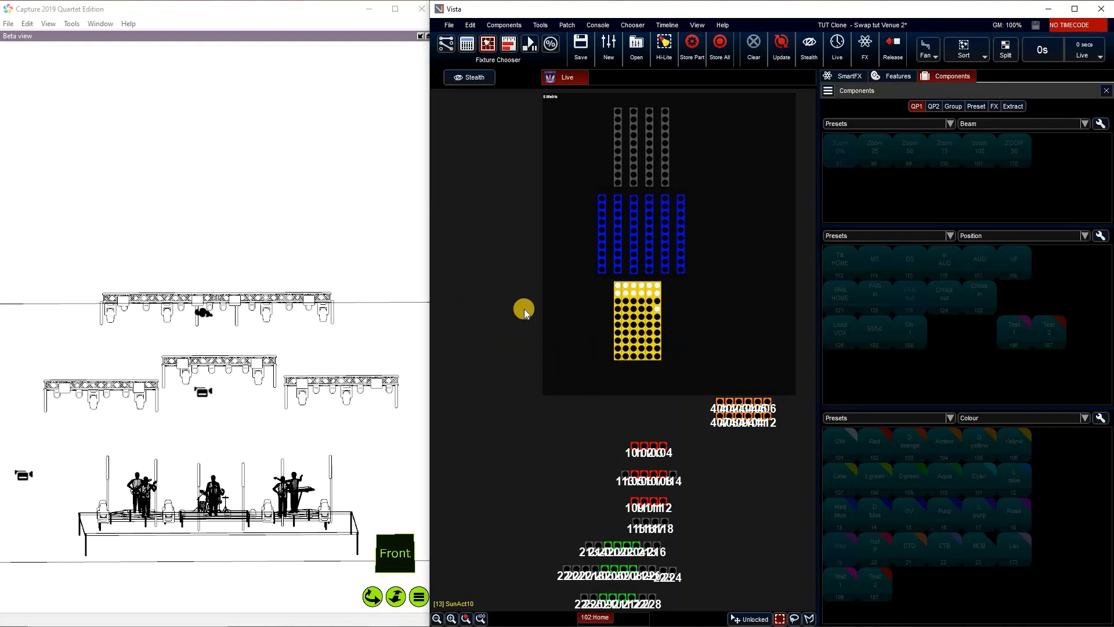
Spread Sunstrips 311 to 316 to line up with the six strips above, one empty column apart, and clear the selection.
{"action": "scroll", "coordinate": [524, 312], "scroll_direction": "up", "scroll_amount": 1}
{"action": "left_click", "coordinate": [582, 309]}
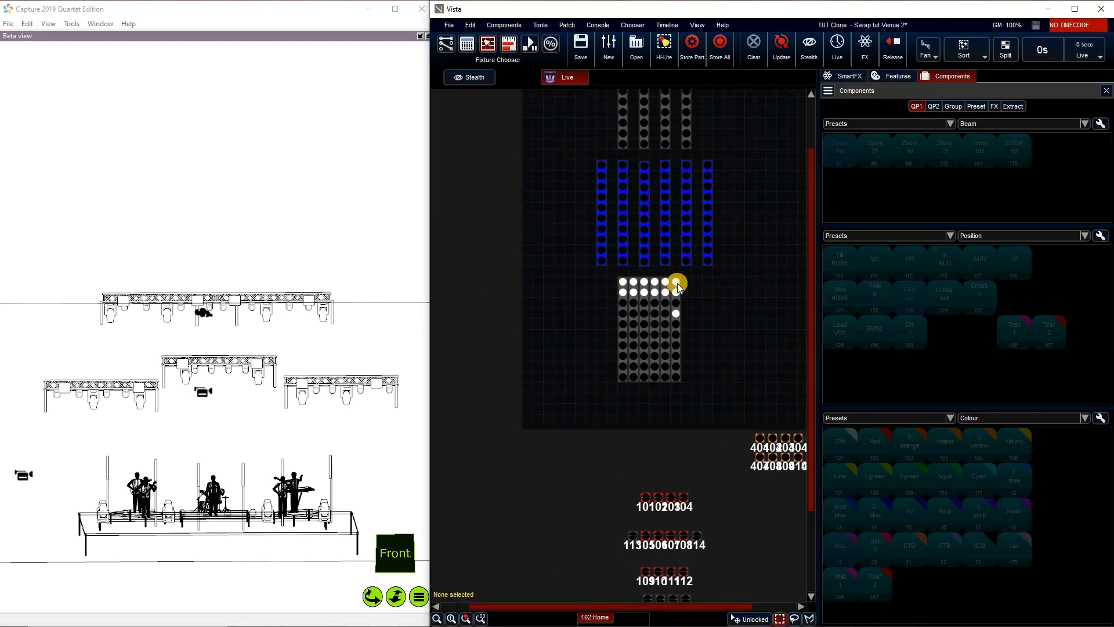
{"action": "mouse_move", "coordinate": [676, 283]}
{"action": "left_mouse_down"}
{"action": "mouse_move", "coordinate": [710, 285]}
{"action": "mouse_move", "coordinate": [690, 298]}
{"action": "mouse_move", "coordinate": [599, 296]}
{"action": "mouse_move", "coordinate": [625, 295]}
{"action": "left_mouse_up"}
{"action": "left_click", "coordinate": [688, 289]}
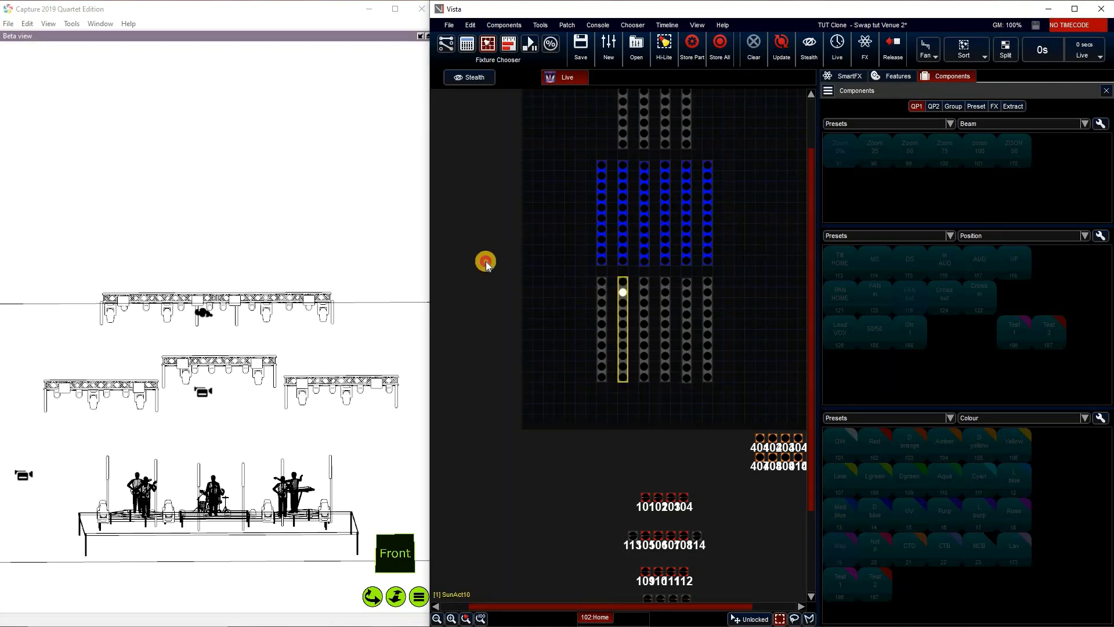
{"action": "left_click", "coordinate": [516, 243]}
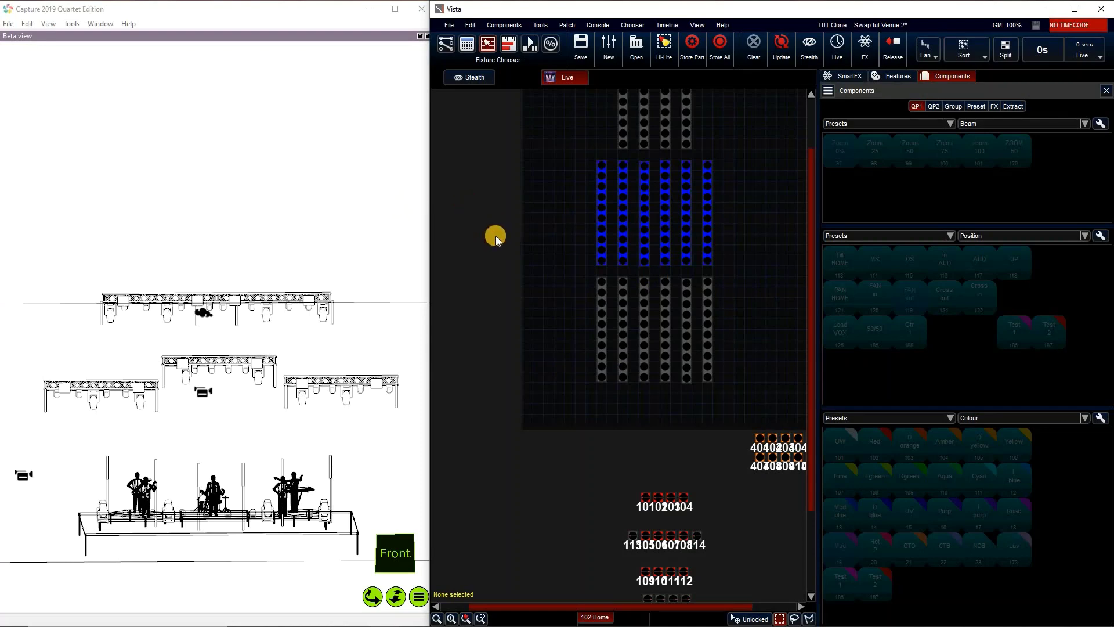
Select all sixteen Sunstrips in the matrix, shift them together toward its left edge, and clear the selection.
{"action": "scroll", "coordinate": [495, 239], "scroll_direction": "down", "scroll_amount": 3}
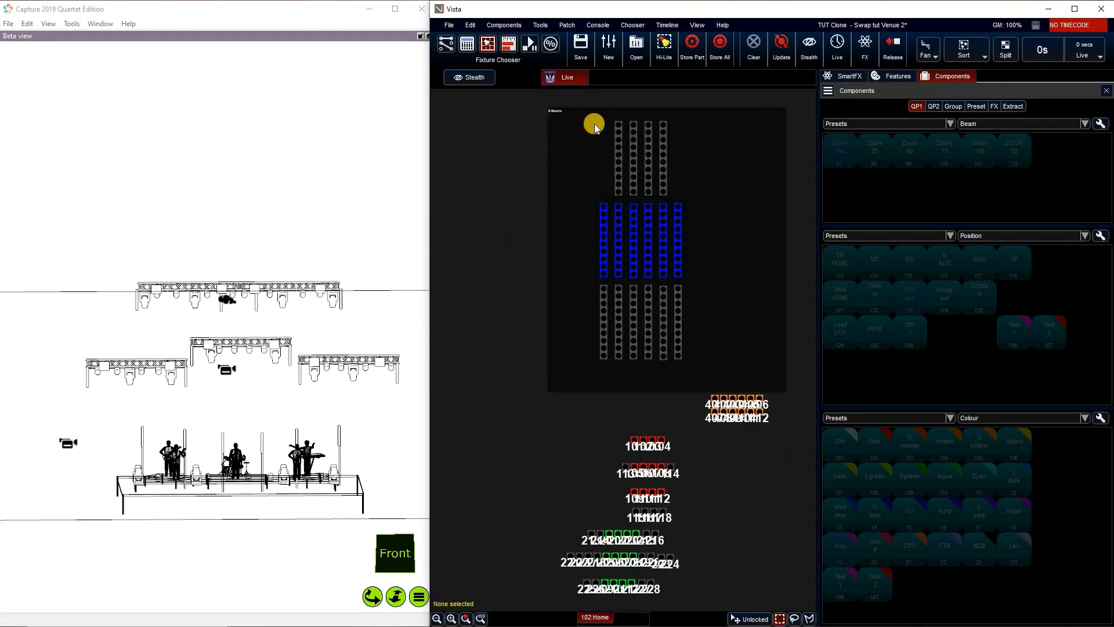
{"action": "scroll", "coordinate": [594, 128], "scroll_direction": "up", "scroll_amount": 1}
{"action": "left_click_drag", "start_coordinate": [583, 110], "coordinate": [705, 367]}
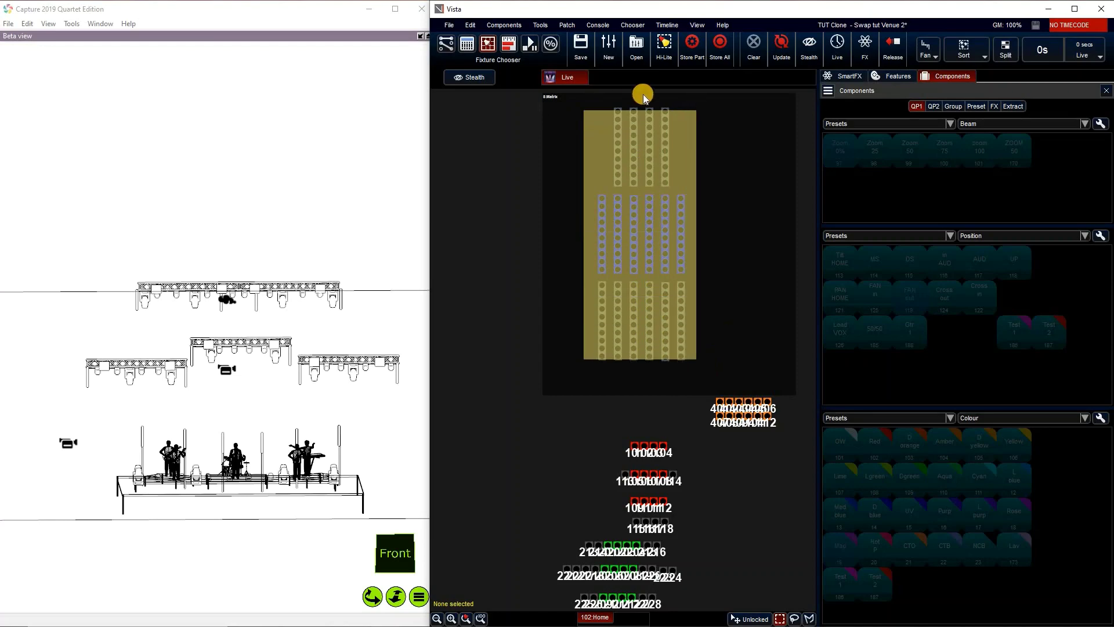
{"action": "left_click", "coordinate": [643, 96]}
{"action": "scroll", "coordinate": [741, 162], "scroll_direction": "up", "scroll_amount": 3}
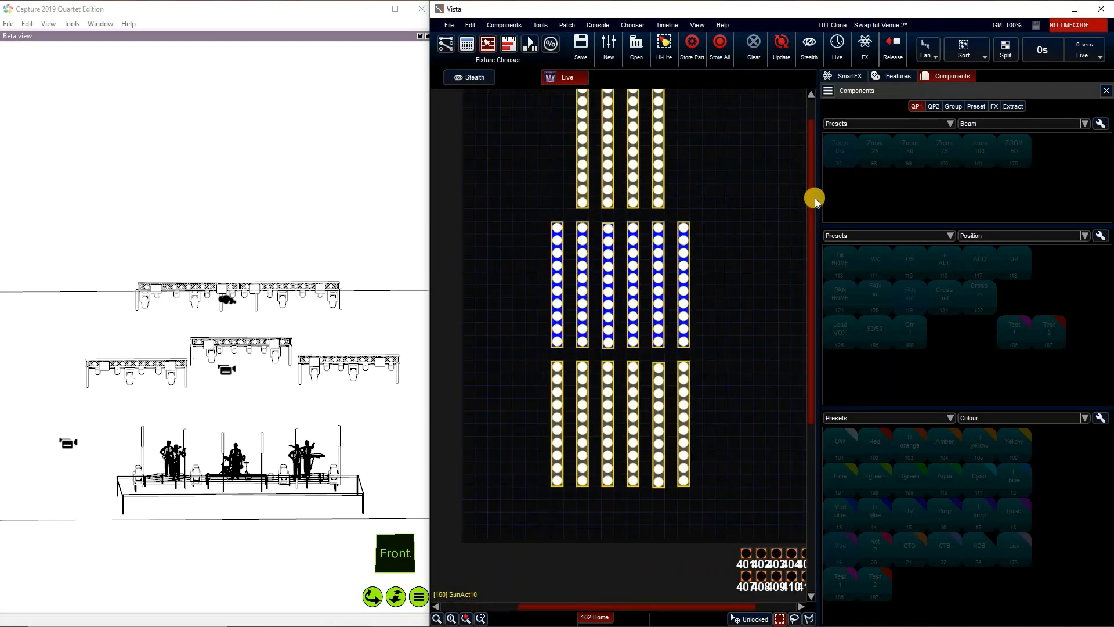
{"action": "left_click_drag", "start_coordinate": [812, 199], "coordinate": [810, 177]}
{"action": "left_click_drag", "start_coordinate": [585, 122], "coordinate": [526, 125]}
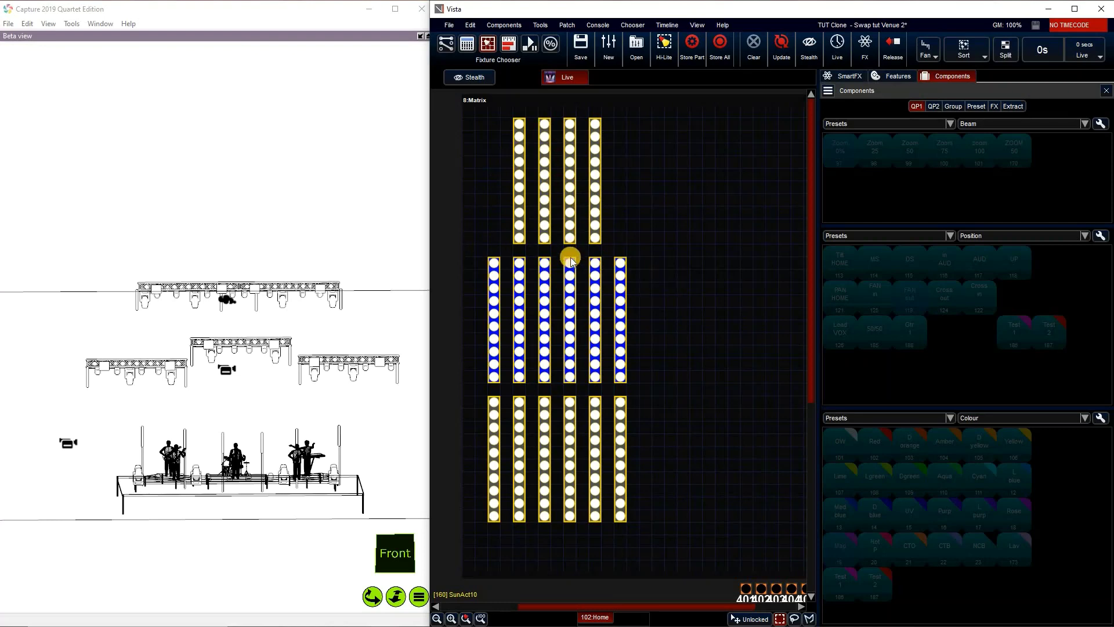
{"action": "scroll", "coordinate": [490, 249], "scroll_direction": "down", "scroll_amount": 3}
{"action": "left_click", "coordinate": [790, 359]}
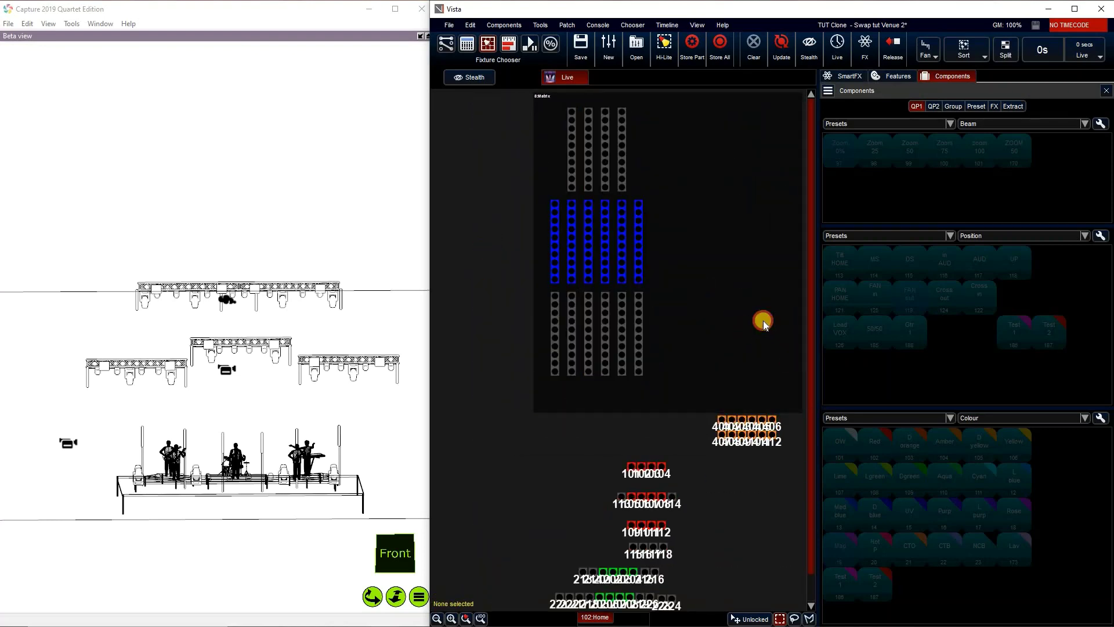
Shrink the matrix to fit closely around the sixteen Sunstrips and place it beside the other fixtures in the layout.
{"action": "left_click", "coordinate": [800, 412]}
{"action": "left_click_drag", "start_coordinate": [799, 411], "coordinate": [651, 381]}
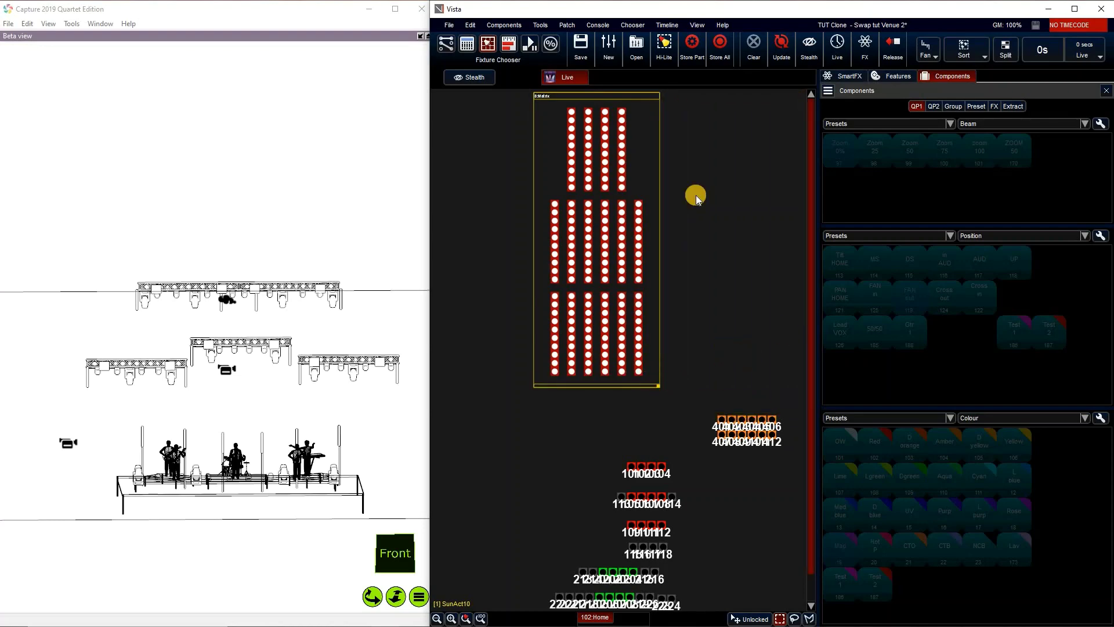
{"action": "left_click", "coordinate": [647, 91]}
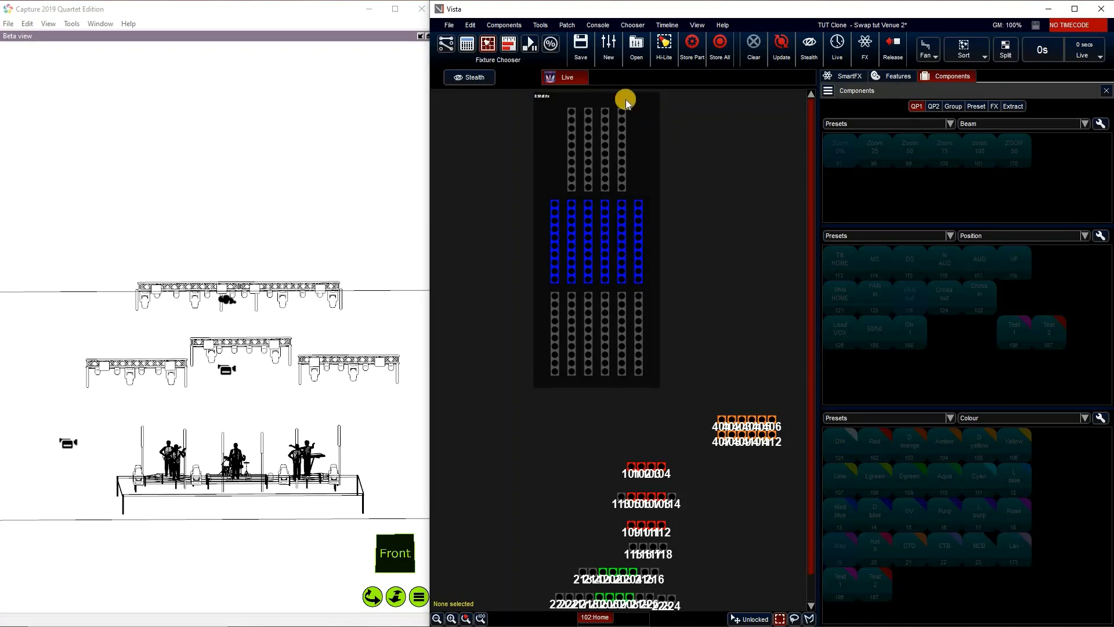
{"action": "left_click", "coordinate": [479, 617]}
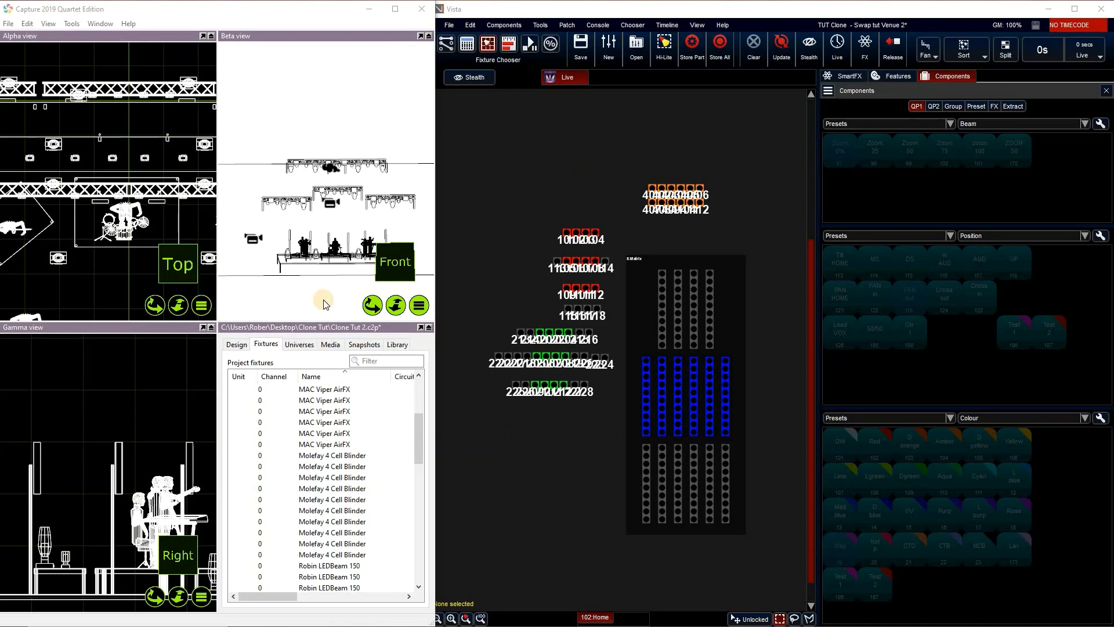
Enlarge Capture's Front view, and in Vista move flood rows 401–406 and 407–412 upward with a wider gap between them.
{"action": "left_click", "coordinate": [420, 36]}
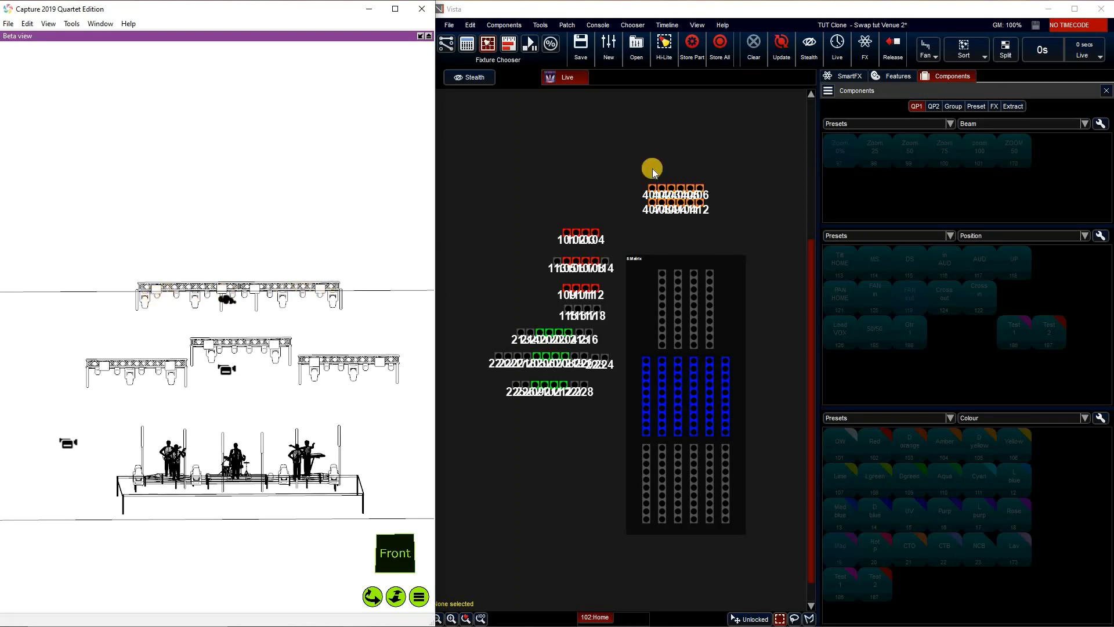
{"action": "left_click", "coordinate": [701, 191]}
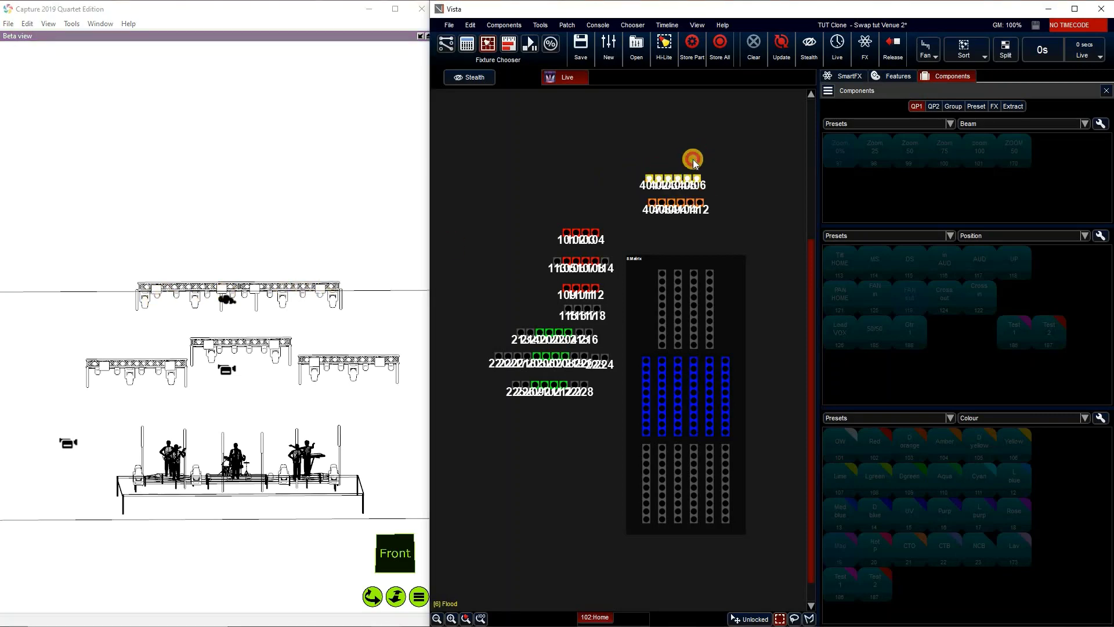
{"action": "left_click_drag", "start_coordinate": [692, 159], "coordinate": [693, 159]}
{"action": "left_click", "coordinate": [644, 203]}
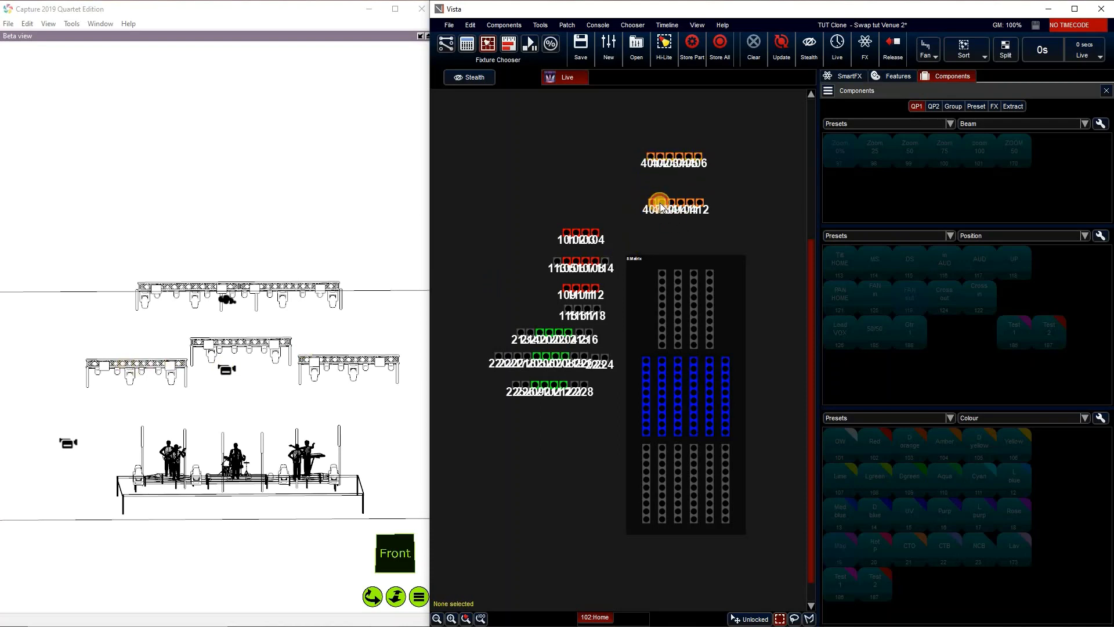
{"action": "mouse_move", "coordinate": [697, 202]}
{"action": "left_mouse_down"}
{"action": "mouse_move", "coordinate": [677, 205]}
{"action": "mouse_move", "coordinate": [703, 183]}
{"action": "left_mouse_up"}
Select floods 401 and 406 in the layout and delete both fixtures from the patch.
{"action": "left_click", "coordinate": [666, 147]}
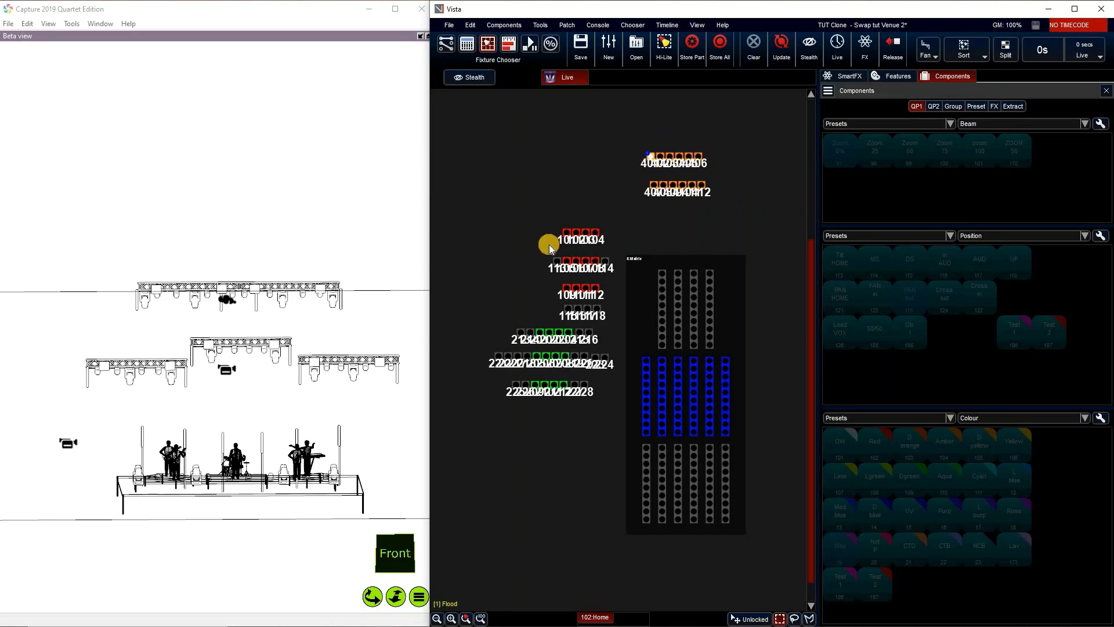
{"action": "left_click", "coordinate": [480, 243]}
{"action": "left_click", "coordinate": [446, 44]}
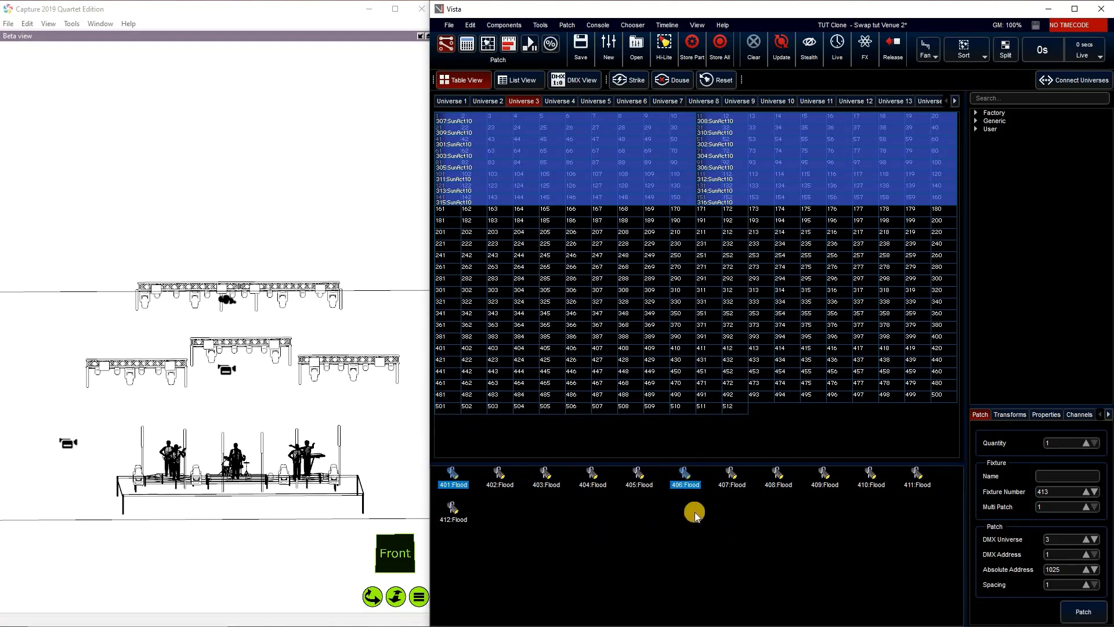
{"action": "left_click", "coordinate": [548, 101]}
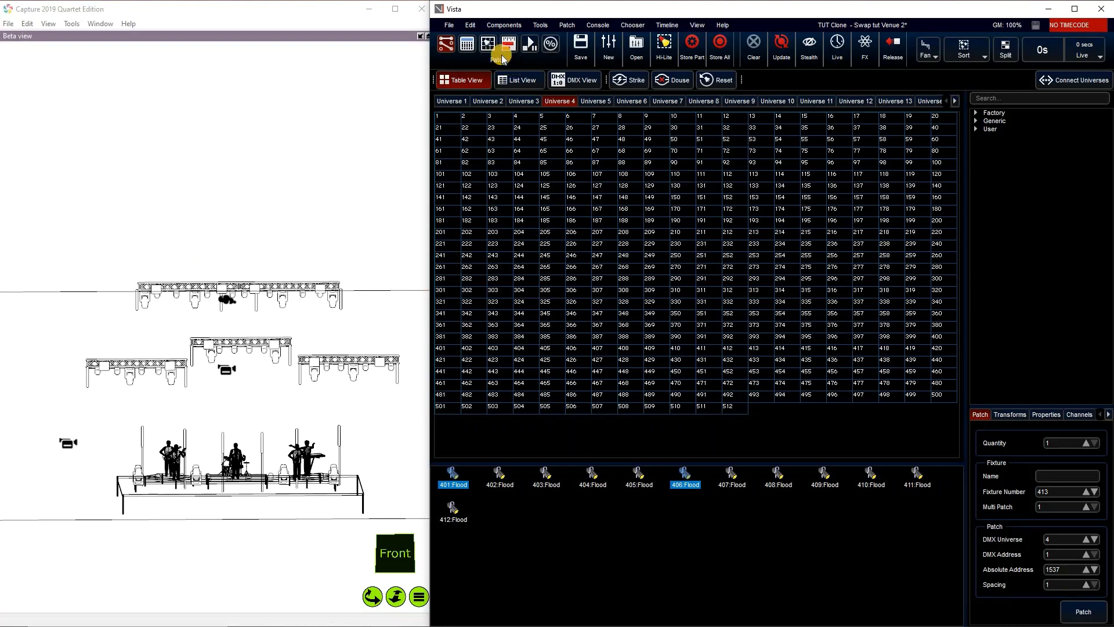
{"action": "key", "text": "Escape"}
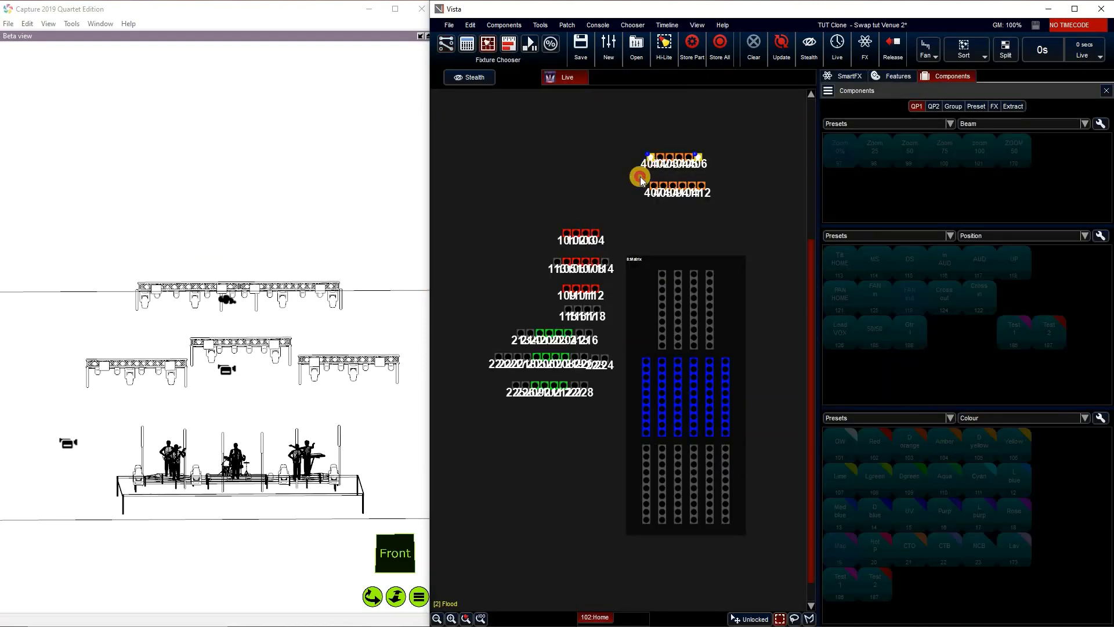
{"action": "left_click_drag", "start_coordinate": [649, 153], "coordinate": [679, 171]}
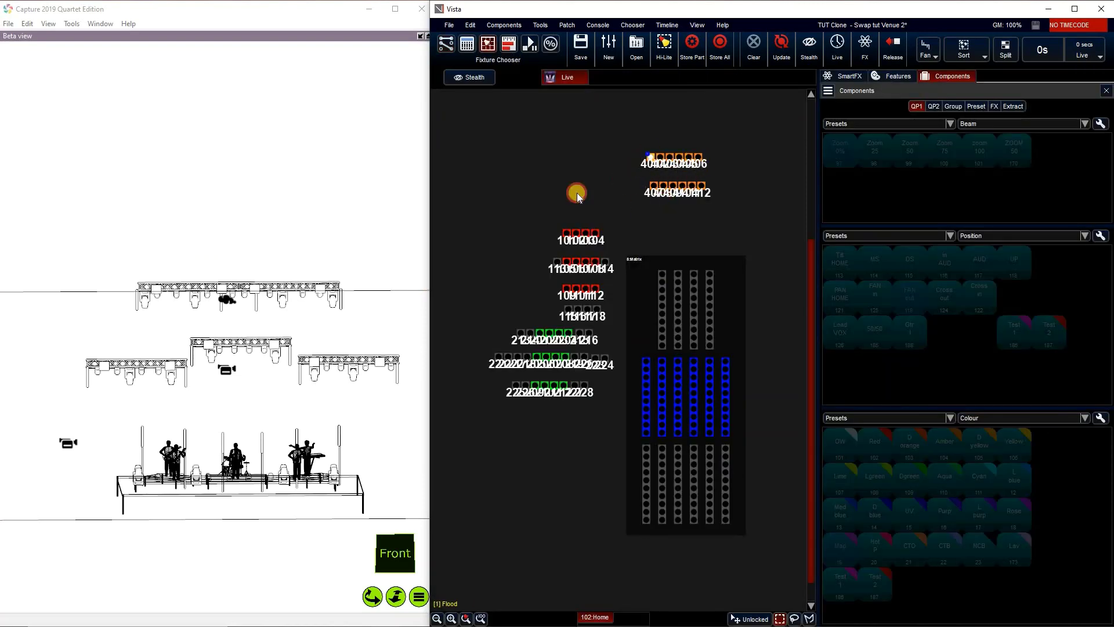
{"action": "left_click", "coordinate": [446, 44]}
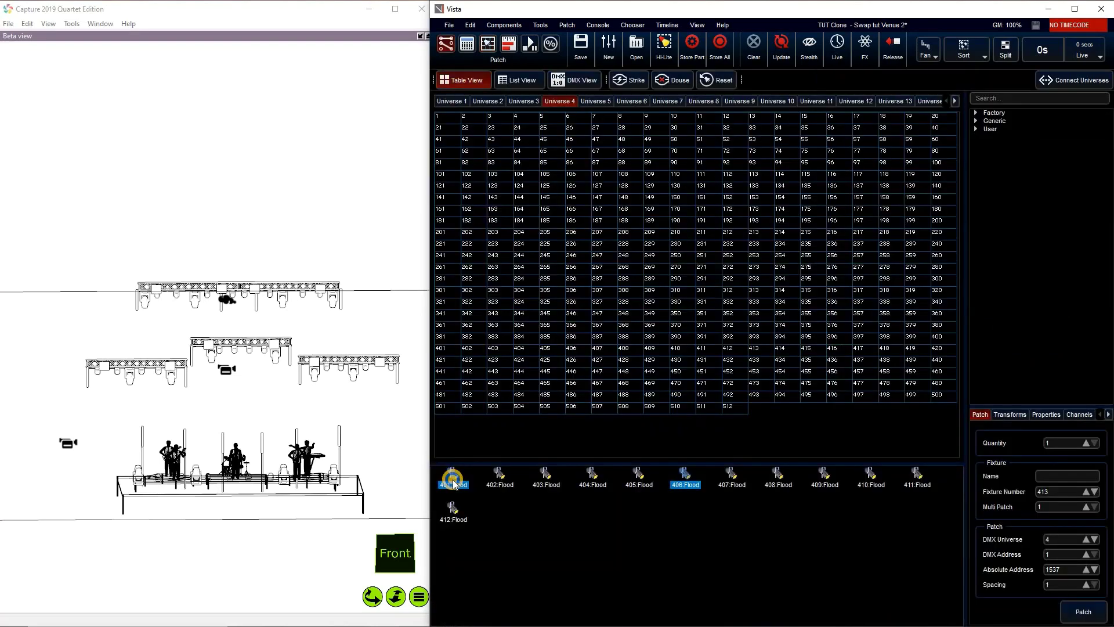
{"action": "right_click", "coordinate": [511, 598]}
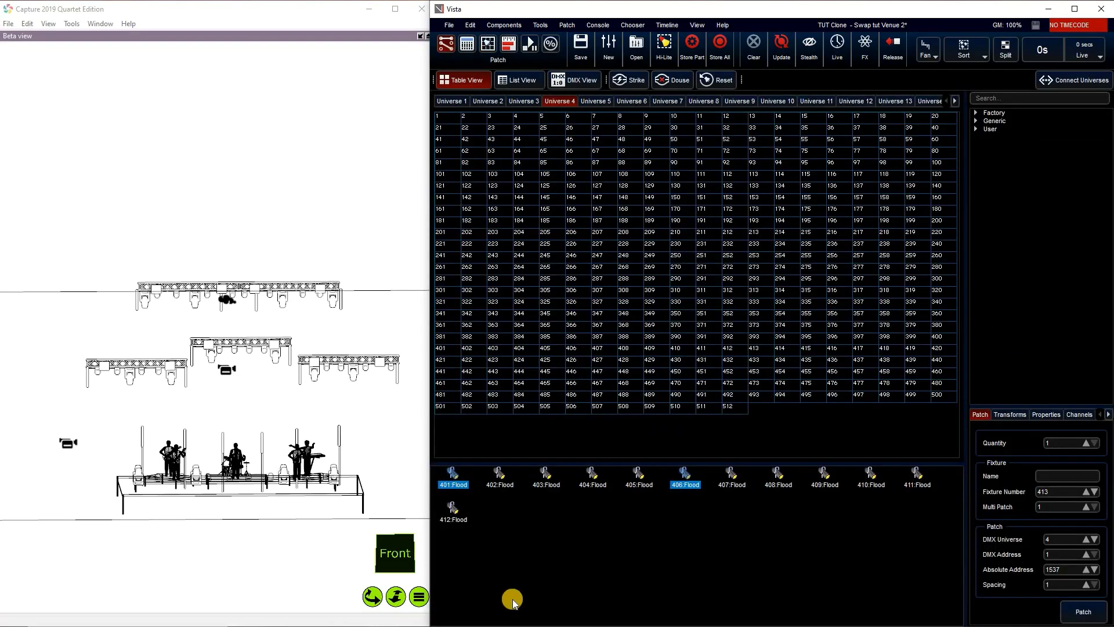
{"action": "left_click", "coordinate": [510, 578]}
{"action": "left_click", "coordinate": [736, 336]}
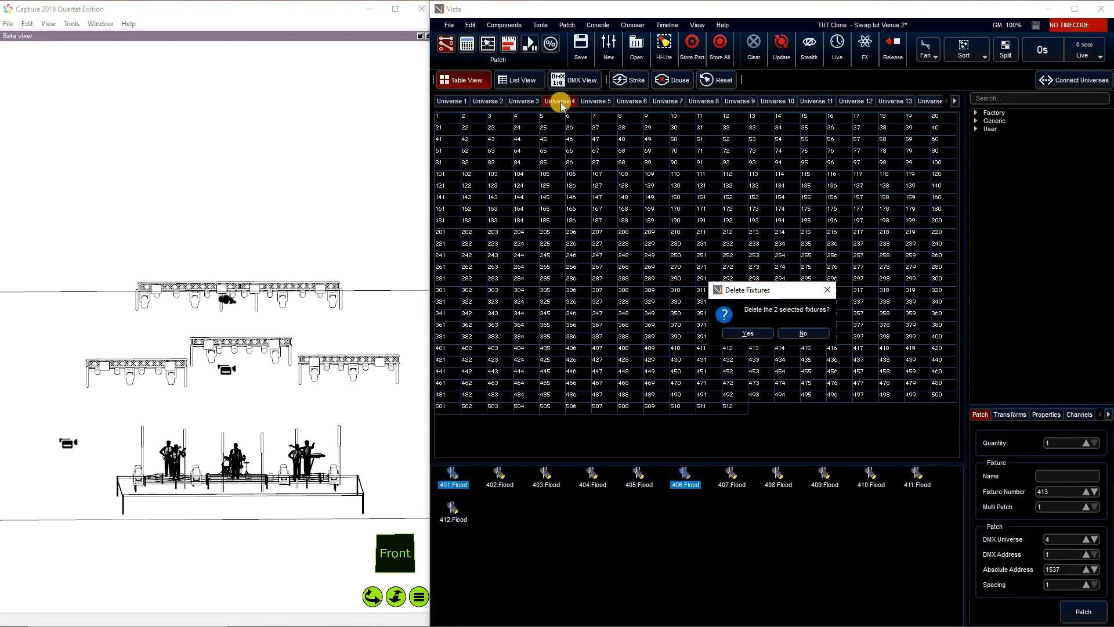
Select the remaining ten floods and patch them to Universe 4 starting at address 1.
{"action": "left_click", "coordinate": [488, 43]}
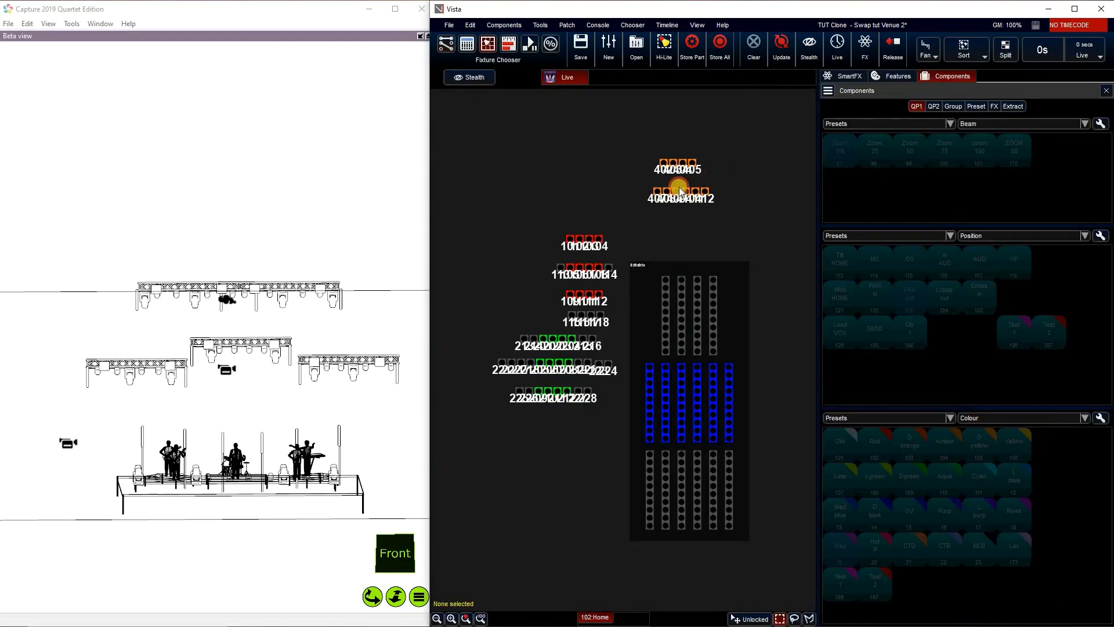
{"action": "left_click_drag", "start_coordinate": [680, 191], "coordinate": [441, 121]}
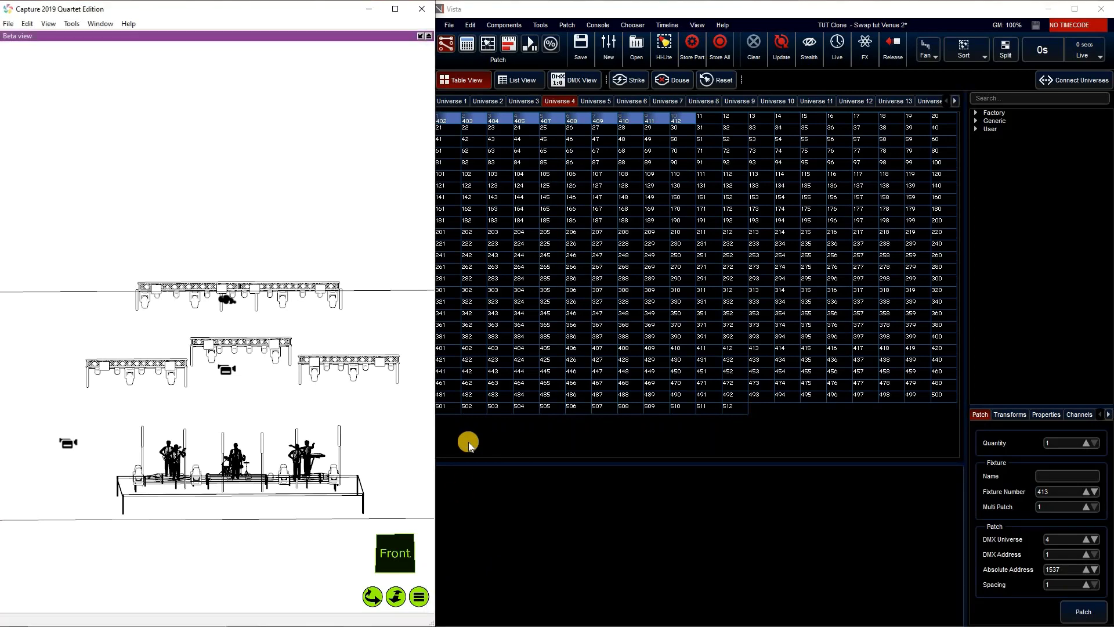
Switch Capture's Front view to Live rendering, select all ten floods in Vista to check their output, and clear the selection.
{"action": "left_click", "coordinate": [420, 599]}
{"action": "left_click", "coordinate": [498, 455]}
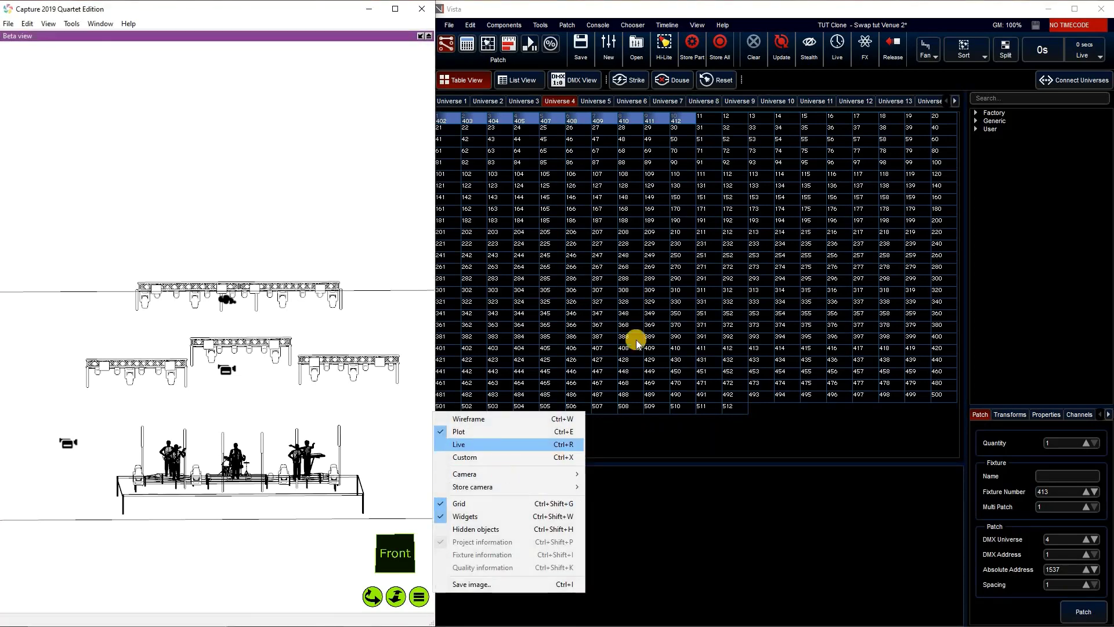
{"action": "left_click", "coordinate": [532, 194]}
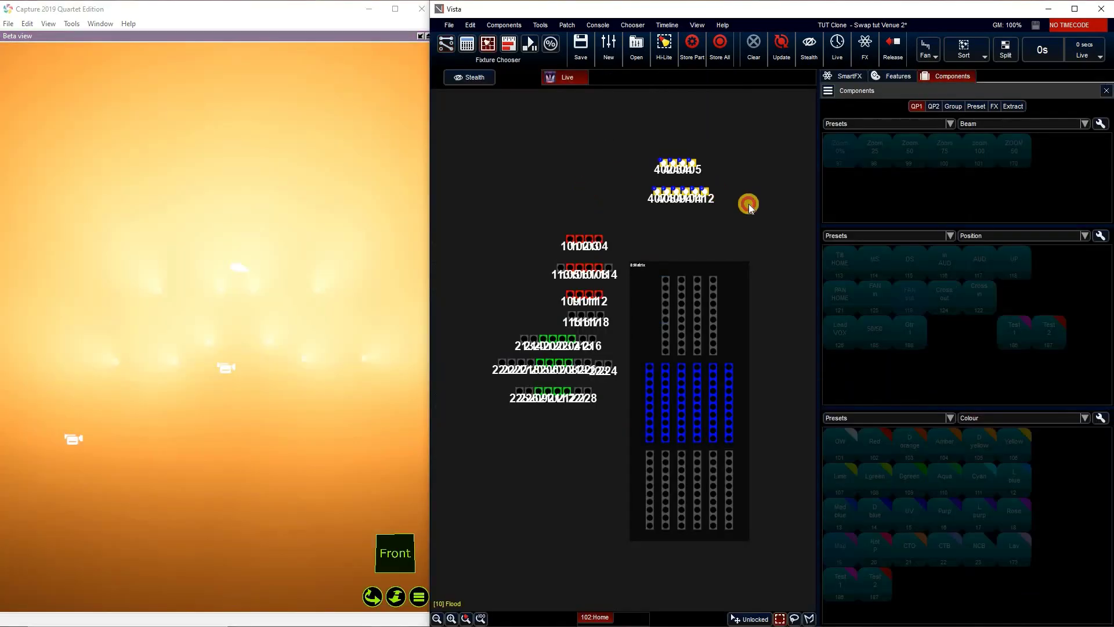
{"action": "left_click", "coordinate": [749, 204]}
{"action": "left_click_drag", "start_coordinate": [738, 225], "coordinate": [608, 129]}
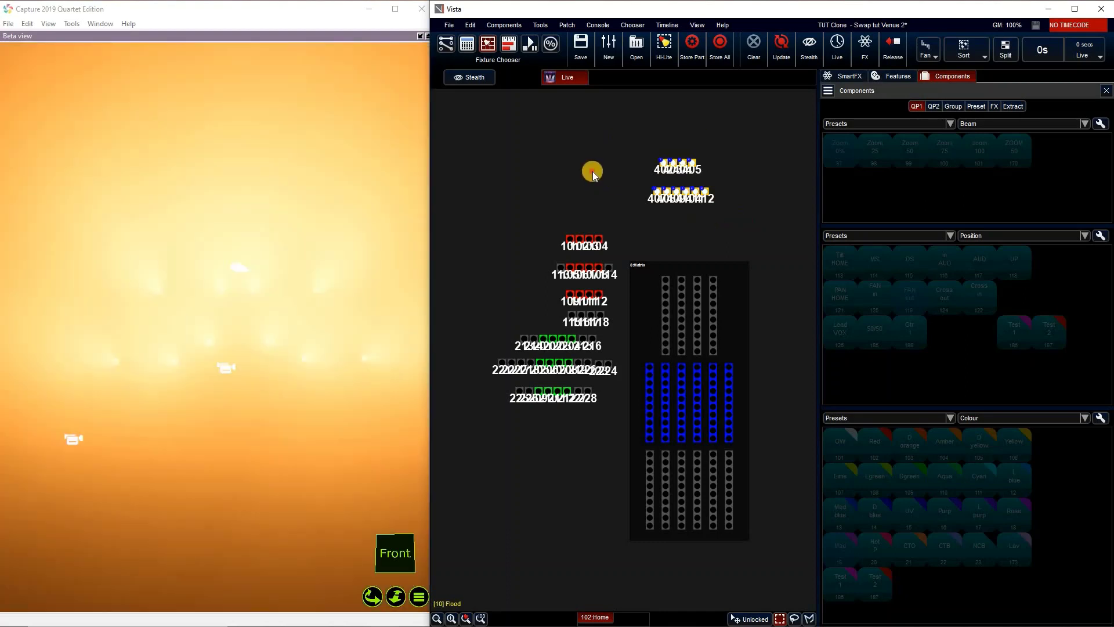
{"action": "left_click", "coordinate": [566, 451]}
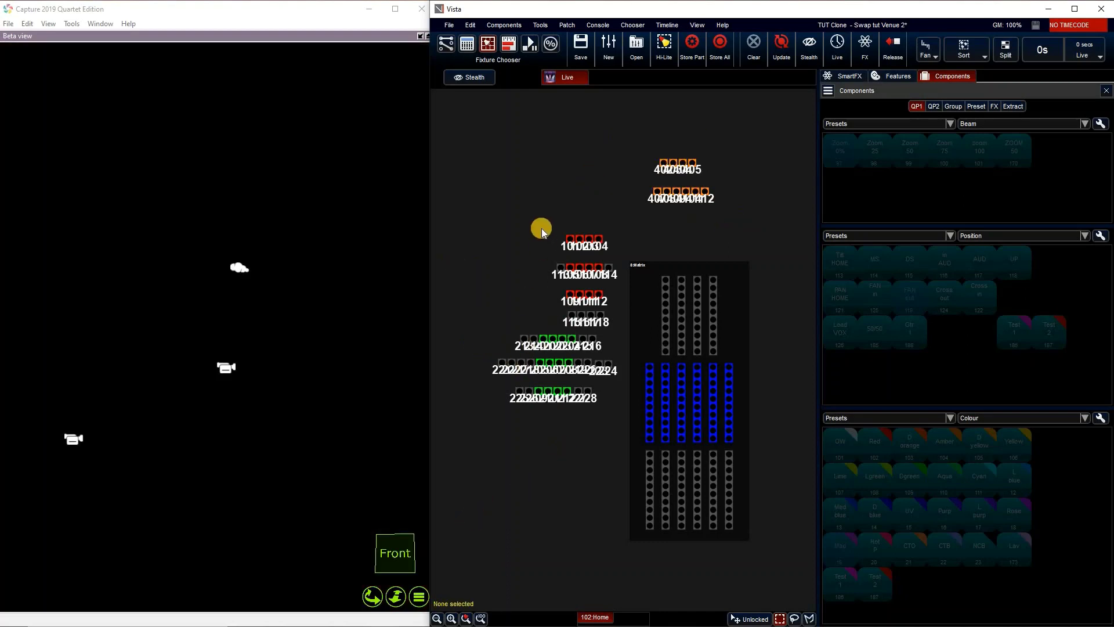
Stack the floods above the spots and the spots above the washes beside the matrix, and fit the layout in view.
{"action": "mouse_move", "coordinate": [540, 221]}
{"action": "left_mouse_down"}
{"action": "mouse_move", "coordinate": [605, 317]}
{"action": "mouse_move", "coordinate": [509, 301]}
{"action": "mouse_move", "coordinate": [552, 379]}
{"action": "mouse_move", "coordinate": [610, 415]}
{"action": "mouse_move", "coordinate": [587, 455]}
{"action": "left_mouse_up"}
{"action": "left_click_drag", "start_coordinate": [450, 193], "coordinate": [532, 305]}
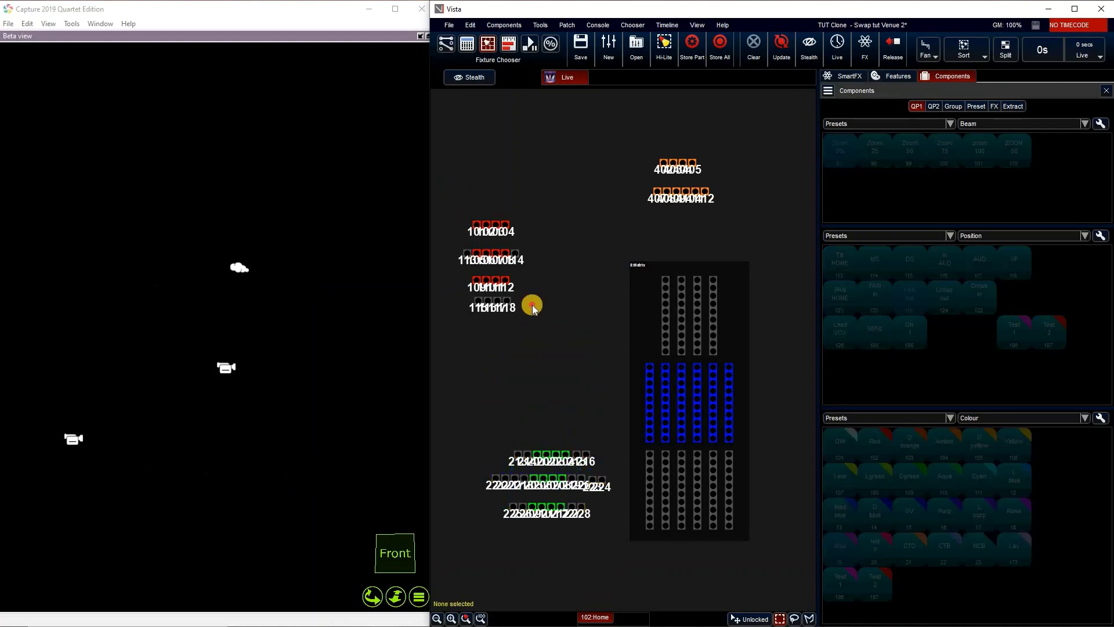
{"action": "left_click_drag", "start_coordinate": [516, 254], "coordinate": [571, 340]}
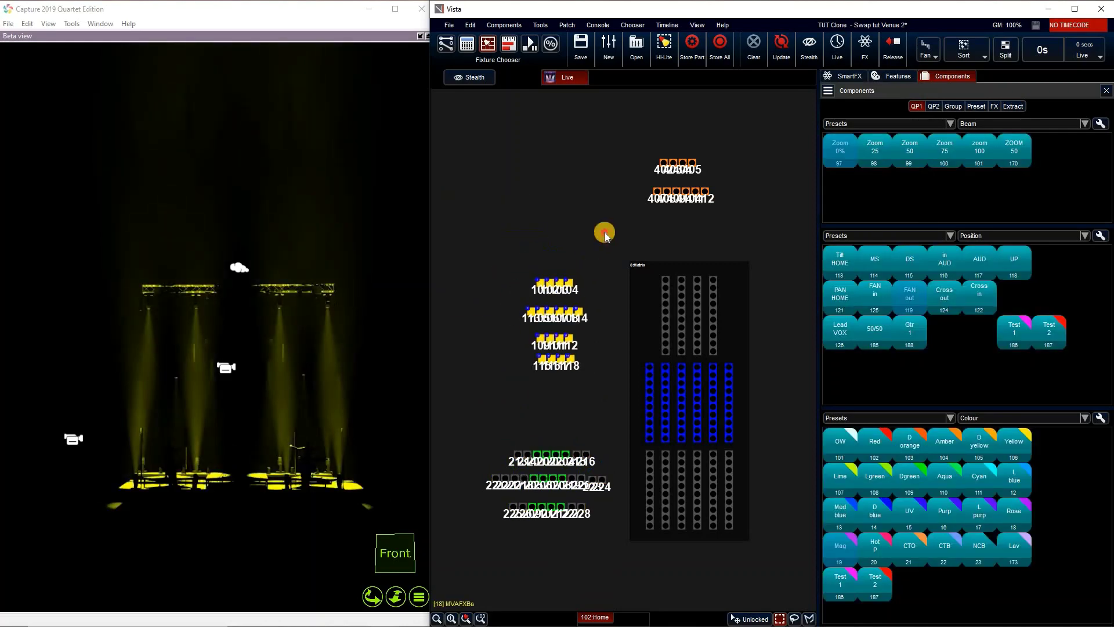
{"action": "left_click_drag", "start_coordinate": [636, 158], "coordinate": [569, 267]}
{"action": "key", "text": "Escape"}
{"action": "left_click", "coordinate": [483, 619]}
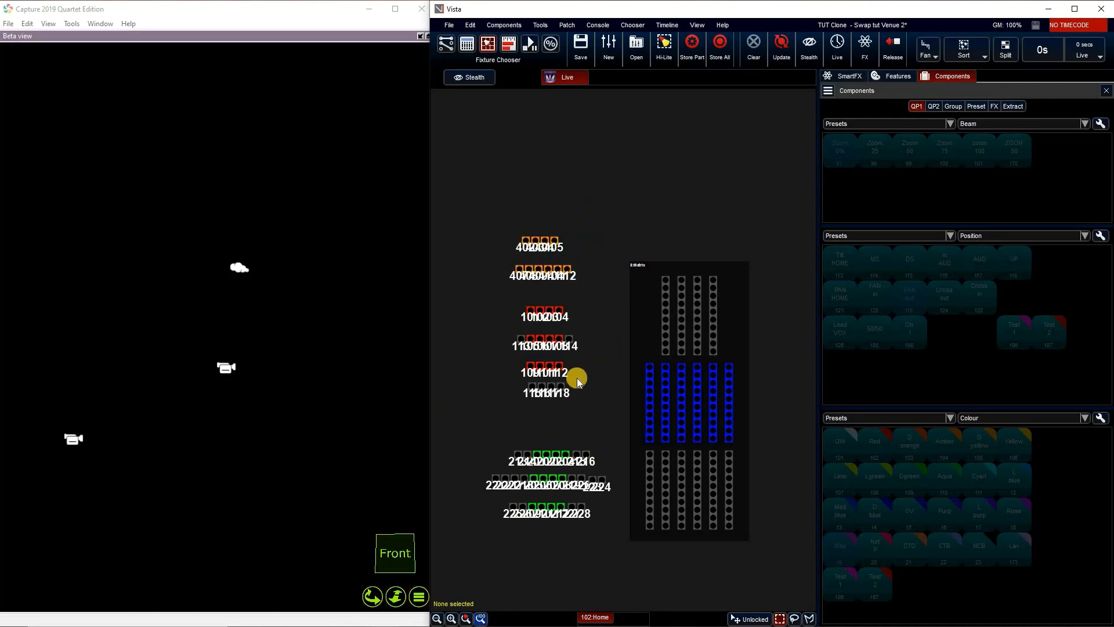
Shift spots 101–118 and the ten floods sideways and down to centre them above the wash rows, and clear the selection.
{"action": "mouse_move", "coordinate": [444, 424]}
{"action": "left_mouse_down"}
{"action": "mouse_move", "coordinate": [597, 557]}
{"action": "mouse_move", "coordinate": [577, 525]}
{"action": "mouse_move", "coordinate": [591, 473]}
{"action": "left_mouse_up"}
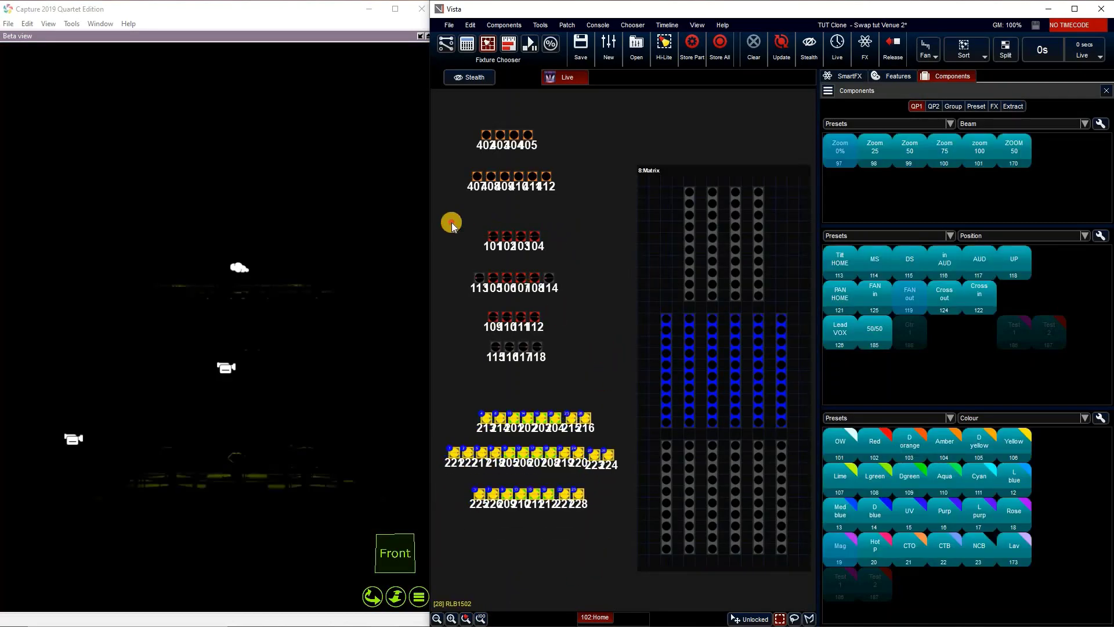
{"action": "mouse_move", "coordinate": [447, 215]}
{"action": "left_mouse_down"}
{"action": "mouse_move", "coordinate": [547, 350]}
{"action": "mouse_move", "coordinate": [568, 361]}
{"action": "left_mouse_up"}
{"action": "mouse_move", "coordinate": [553, 279]}
{"action": "left_mouse_down"}
{"action": "mouse_move", "coordinate": [587, 289]}
{"action": "mouse_move", "coordinate": [578, 295]}
{"action": "left_mouse_up"}
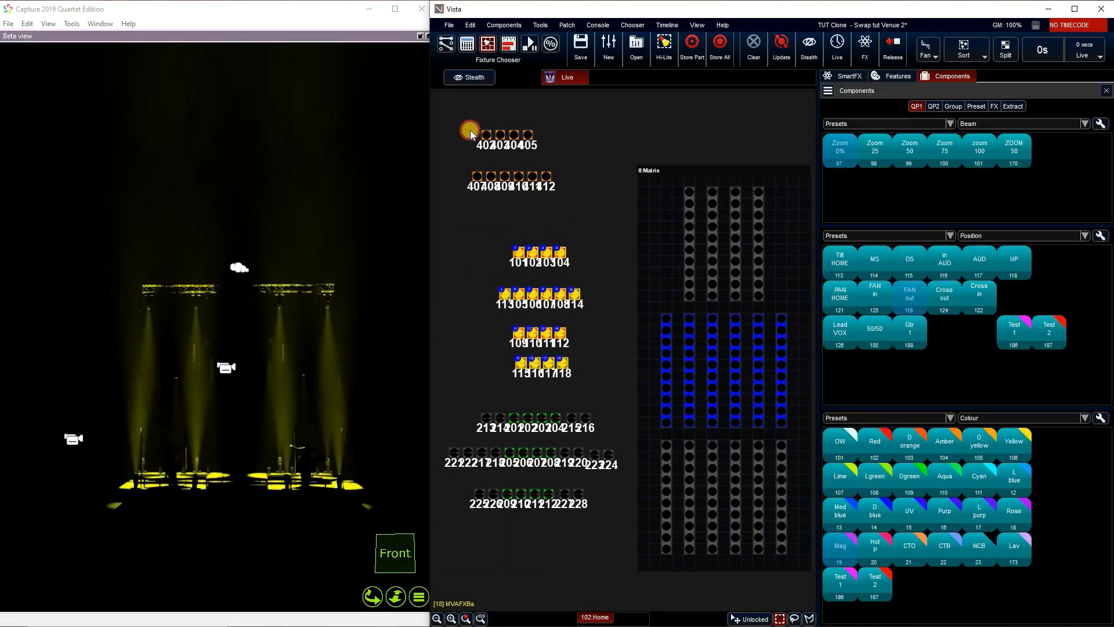
{"action": "mouse_move", "coordinate": [462, 120]}
{"action": "left_mouse_down"}
{"action": "mouse_move", "coordinate": [562, 177]}
{"action": "mouse_move", "coordinate": [582, 202]}
{"action": "left_mouse_up"}
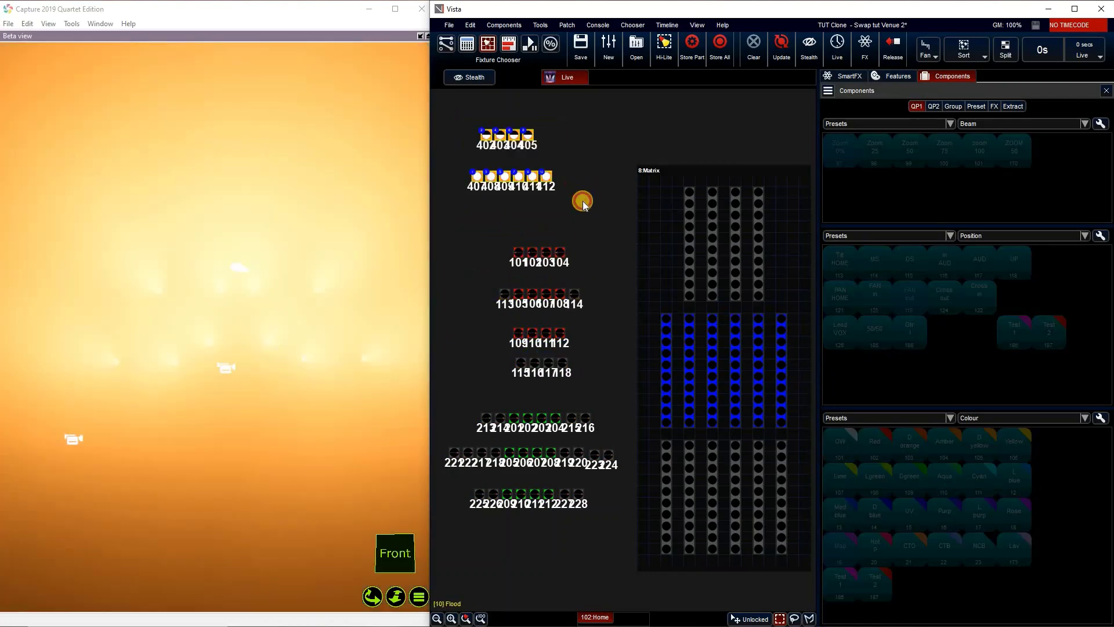
{"action": "left_click", "coordinate": [599, 163]}
Display the show groups, select spots 101 to 118 row by row, and update the SPOTS group with them.
{"action": "left_click", "coordinate": [905, 123]}
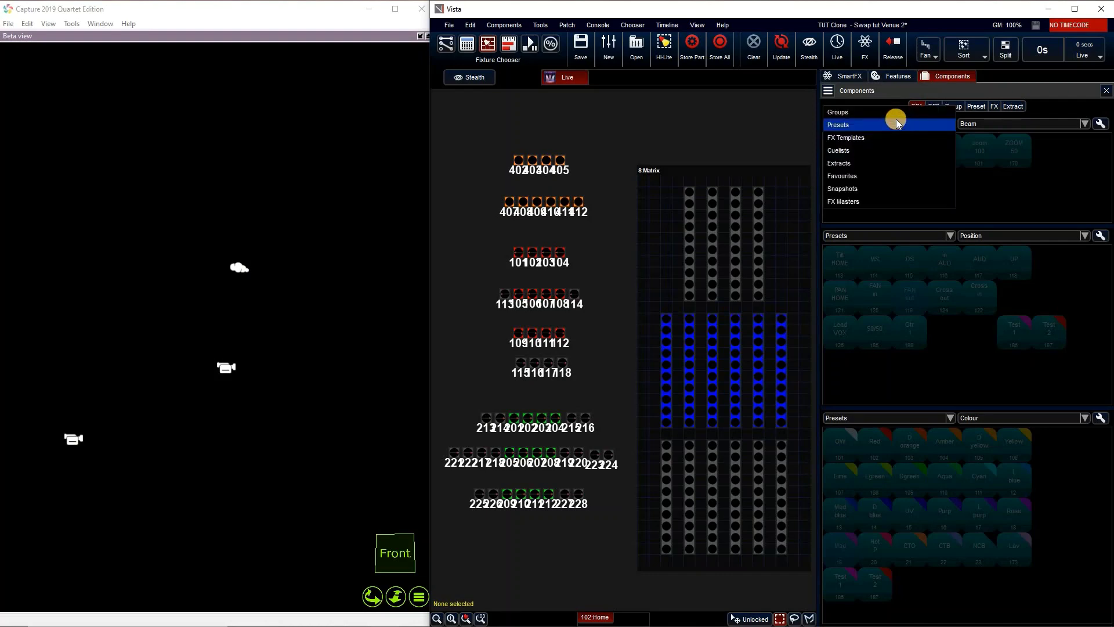
{"action": "left_click", "coordinate": [892, 111]}
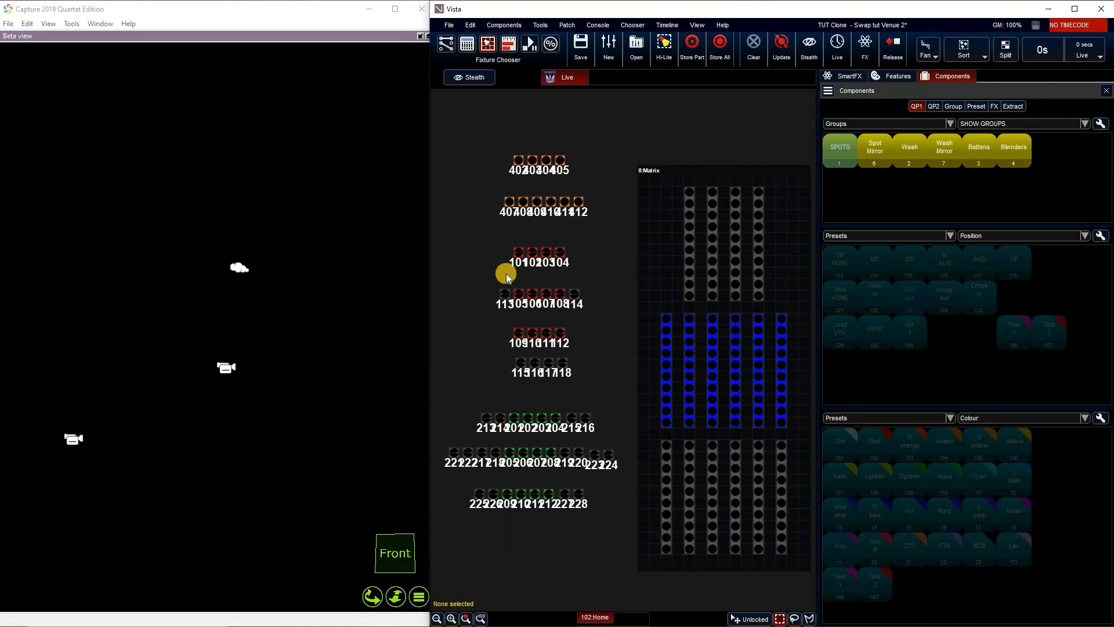
{"action": "left_click_drag", "start_coordinate": [481, 238], "coordinate": [578, 260]}
{"action": "left_click_drag", "start_coordinate": [457, 287], "coordinate": [583, 300]}
{"action": "left_click_drag", "start_coordinate": [474, 325], "coordinate": [566, 337]}
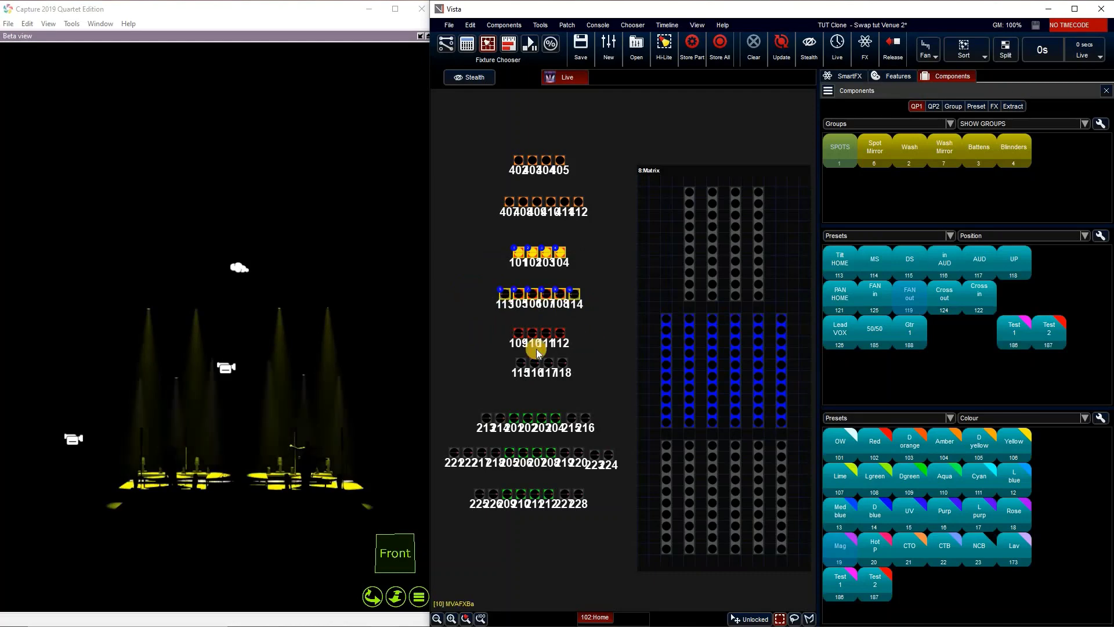
{"action": "left_click_drag", "start_coordinate": [473, 359], "coordinate": [568, 371]}
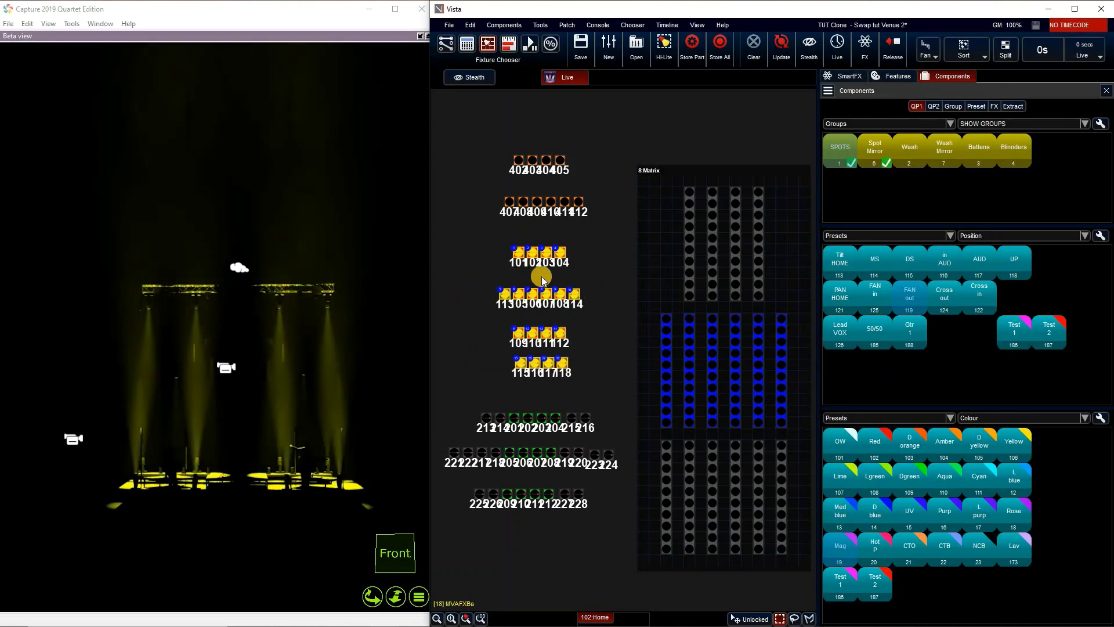
{"action": "key", "text": "alt"}
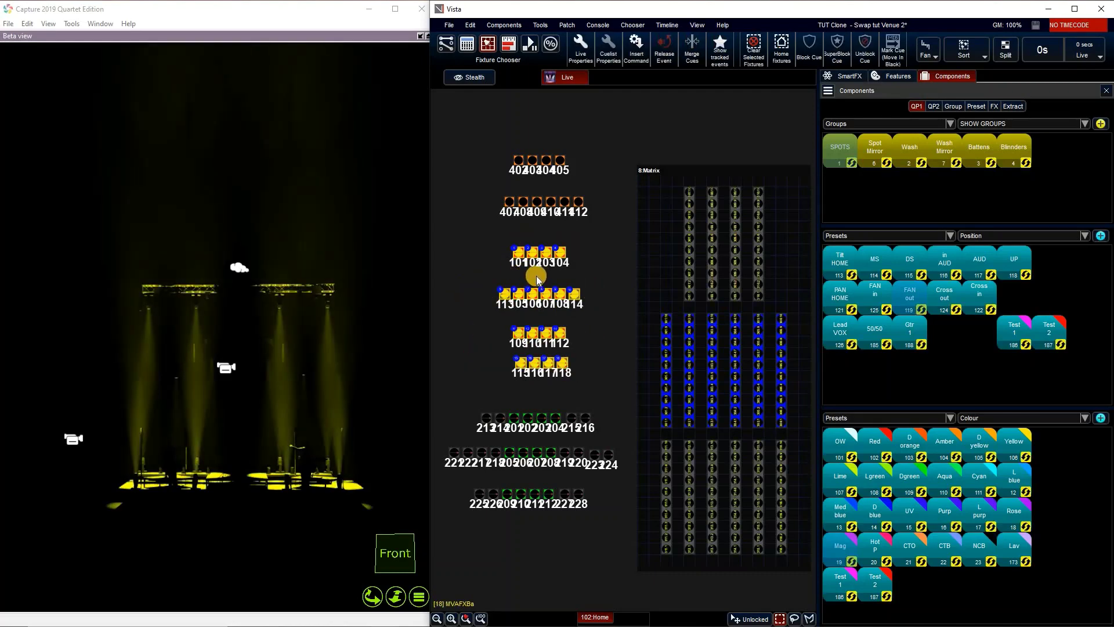
{"action": "left_click", "coordinate": [841, 155], "text": "alt"}
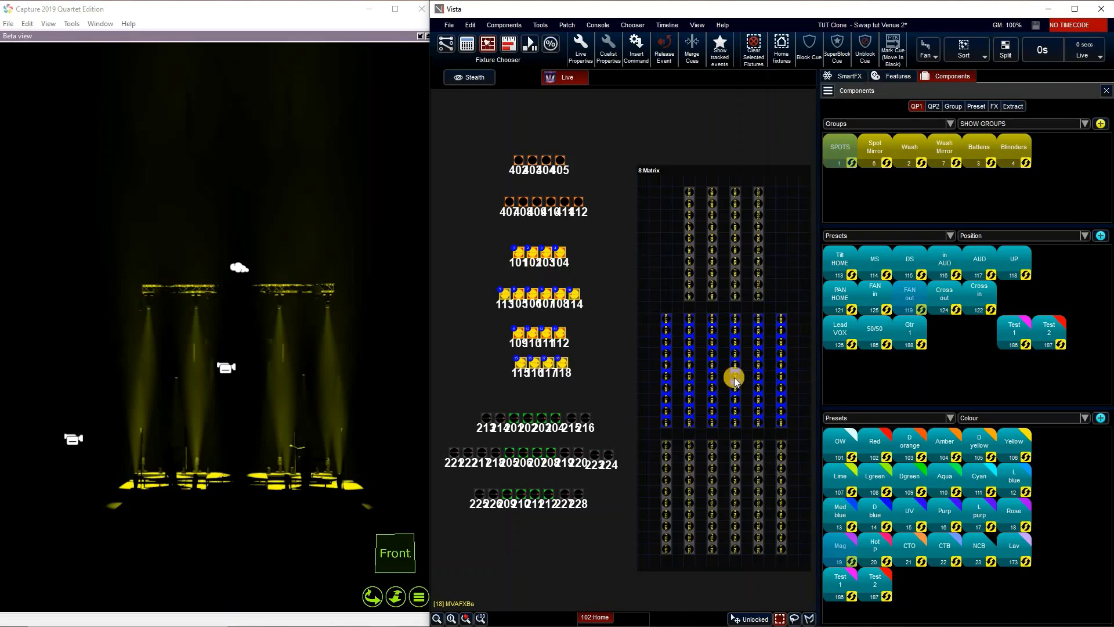
Select spots 101 to 118 in mirrored pairs from the centre outwards, row by row, and update the Spot Mirror group.
{"action": "key", "text": "Escape"}
{"action": "left_click", "coordinate": [530, 253]}
{"action": "left_click", "coordinate": [547, 253]}
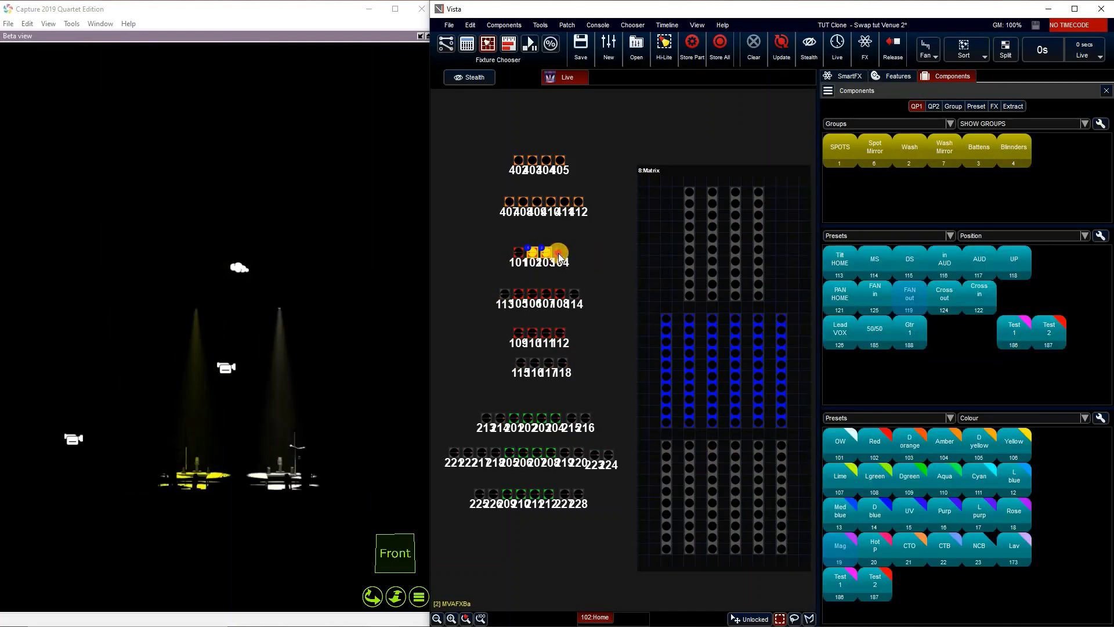
{"action": "left_click", "coordinate": [519, 253]}
{"action": "left_click", "coordinate": [544, 295]}
{"action": "mouse_move", "coordinate": [522, 299]}
{"action": "left_mouse_down"}
{"action": "mouse_move", "coordinate": [559, 298]}
{"action": "mouse_move", "coordinate": [503, 296]}
{"action": "mouse_move", "coordinate": [575, 297]}
{"action": "mouse_move", "coordinate": [536, 335]}
{"action": "mouse_move", "coordinate": [549, 339]}
{"action": "mouse_move", "coordinate": [519, 335]}
{"action": "mouse_move", "coordinate": [562, 334]}
{"action": "mouse_move", "coordinate": [537, 362]}
{"action": "mouse_move", "coordinate": [548, 365]}
{"action": "mouse_move", "coordinate": [522, 372]}
{"action": "mouse_move", "coordinate": [558, 370]}
{"action": "mouse_move", "coordinate": [909, 197]}
{"action": "left_mouse_up"}
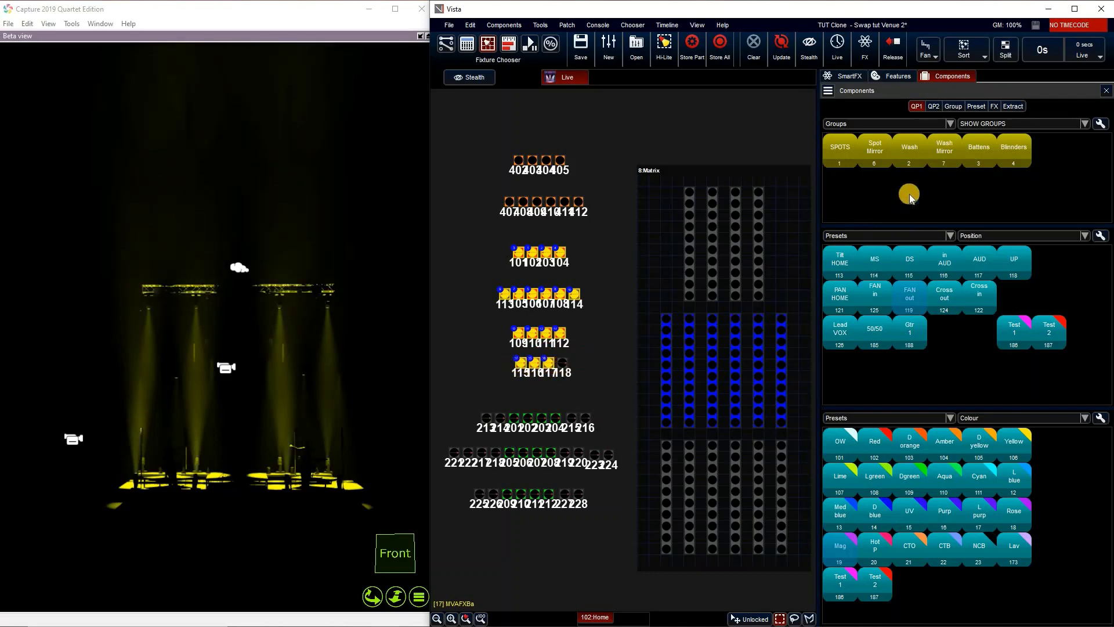
{"action": "left_click", "coordinate": [876, 153], "text": "alt"}
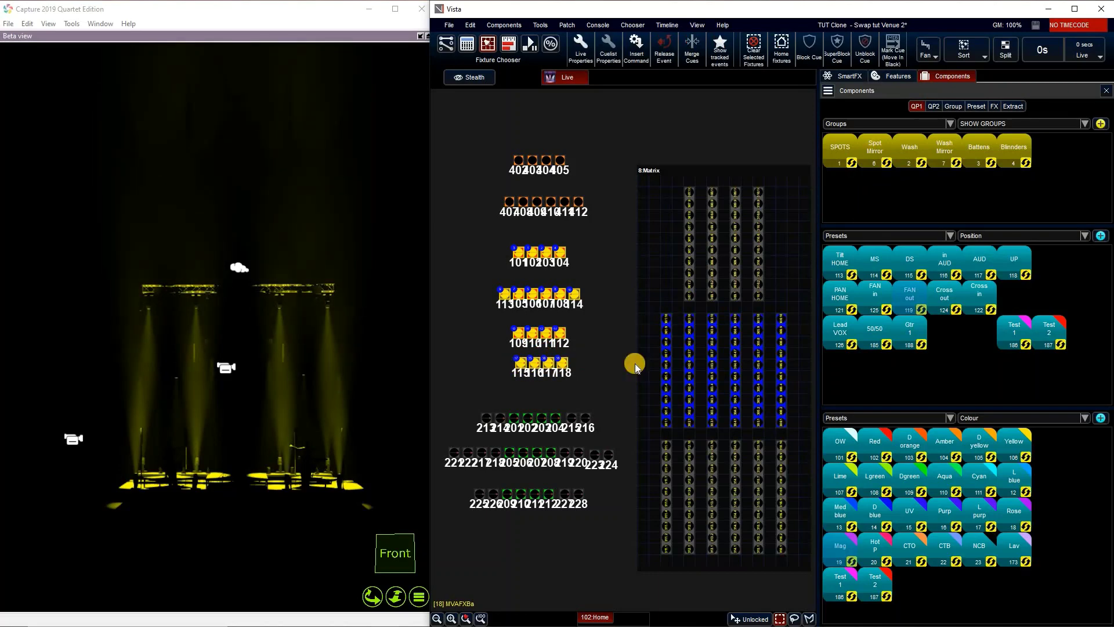
Select washes 201 to 228 row by row and update the Wash group with them.
{"action": "left_click_drag", "start_coordinate": [474, 411], "coordinate": [596, 425]}
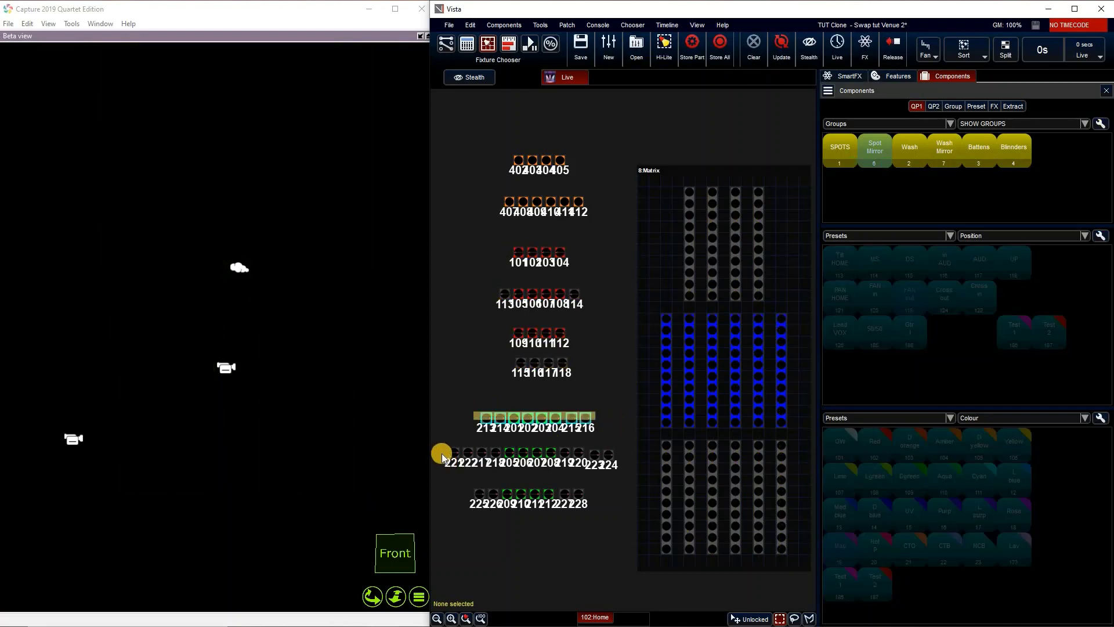
{"action": "mouse_move", "coordinate": [441, 455]}
{"action": "left_mouse_down"}
{"action": "mouse_move", "coordinate": [621, 457]}
{"action": "mouse_move", "coordinate": [458, 494]}
{"action": "mouse_move", "coordinate": [610, 506]}
{"action": "mouse_move", "coordinate": [887, 236]}
{"action": "left_mouse_up"}
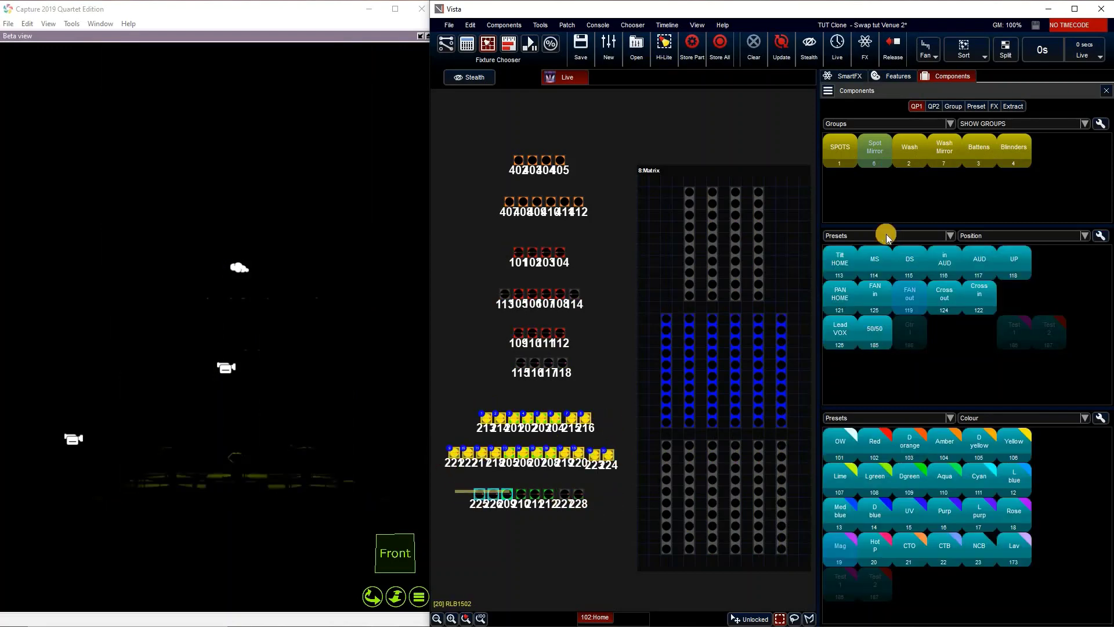
{"action": "left_click", "coordinate": [905, 149], "text": "alt"}
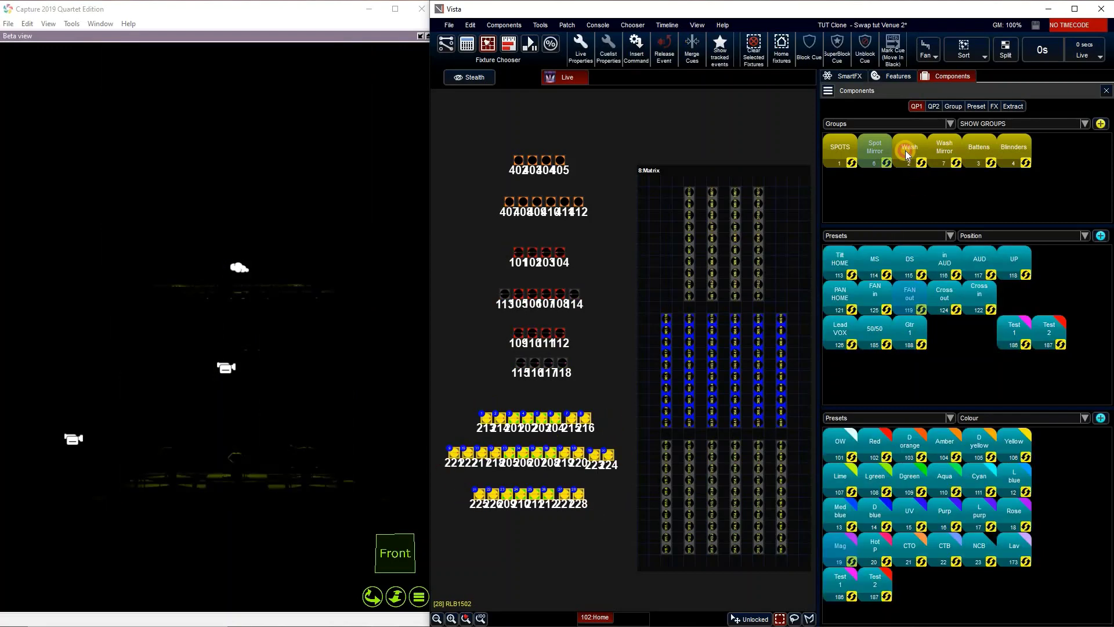
Select washes 201 to 228 in mirrored pairs from the centre outwards, row by row, and update the Wash Mirror group.
{"action": "left_click", "coordinate": [540, 422]}
{"action": "mouse_move", "coordinate": [520, 422]}
{"action": "left_mouse_down"}
{"action": "mouse_move", "coordinate": [553, 419]}
{"action": "mouse_move", "coordinate": [505, 421]}
{"action": "mouse_move", "coordinate": [575, 421]}
{"action": "mouse_move", "coordinate": [491, 418]}
{"action": "mouse_move", "coordinate": [592, 425]}
{"action": "mouse_move", "coordinate": [513, 455]}
{"action": "mouse_move", "coordinate": [551, 455]}
{"action": "mouse_move", "coordinate": [486, 457]}
{"action": "mouse_move", "coordinate": [563, 460]}
{"action": "left_mouse_up"}
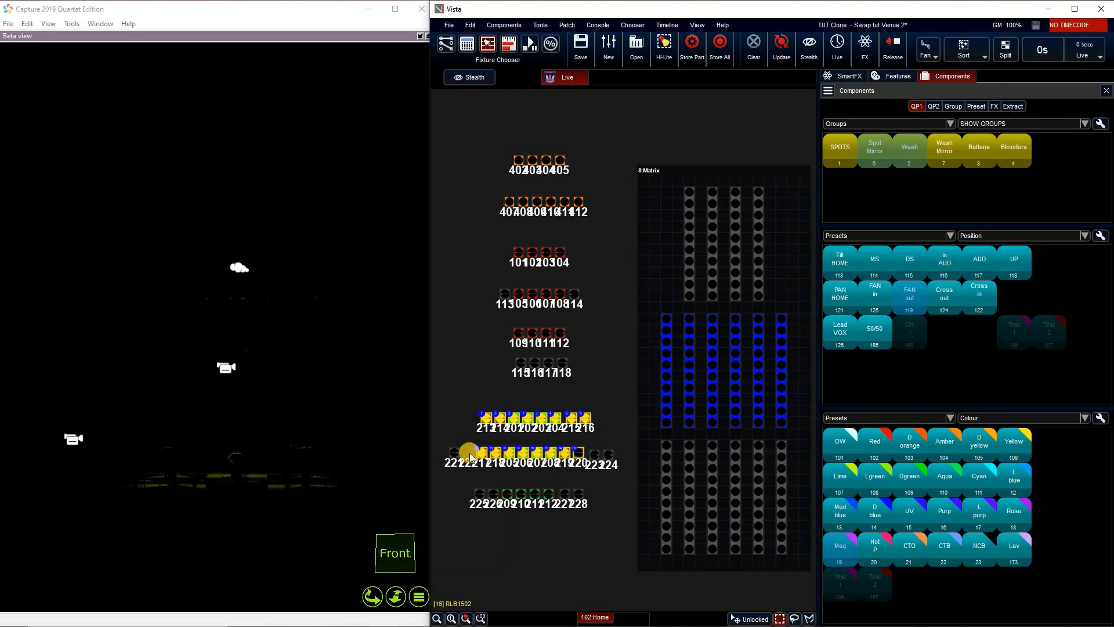
{"action": "mouse_move", "coordinate": [506, 459]}
{"action": "left_mouse_down"}
{"action": "mouse_move", "coordinate": [611, 458]}
{"action": "mouse_move", "coordinate": [515, 495]}
{"action": "mouse_move", "coordinate": [550, 496]}
{"action": "mouse_move", "coordinate": [496, 495]}
{"action": "mouse_move", "coordinate": [566, 496]}
{"action": "mouse_move", "coordinate": [485, 498]}
{"action": "left_mouse_up"}
{"action": "left_click", "coordinate": [578, 497]}
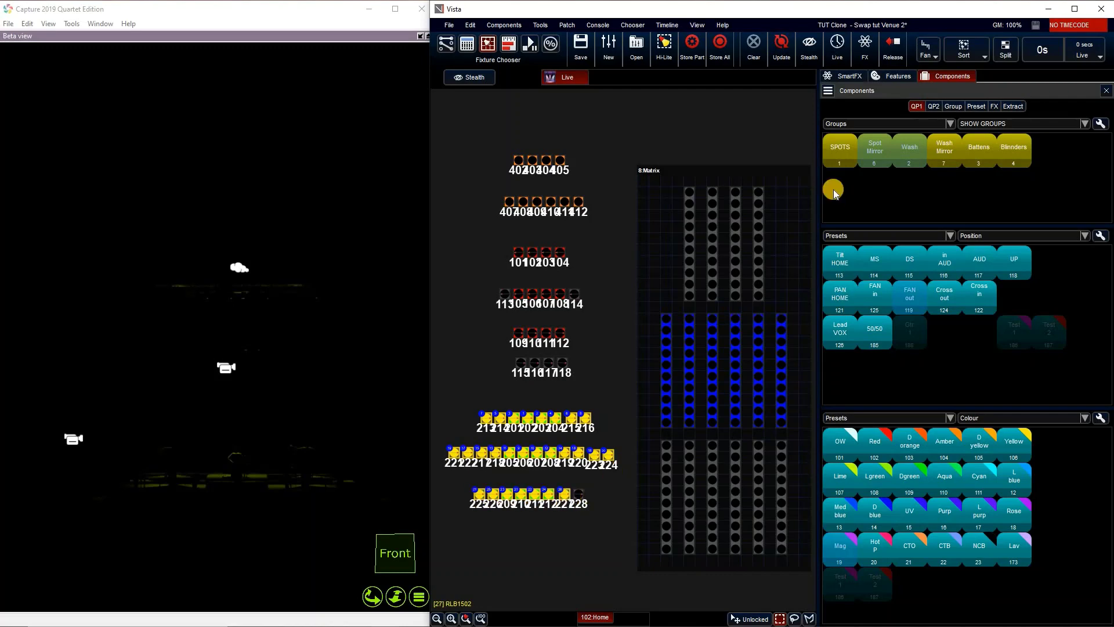
{"action": "left_click", "coordinate": [946, 152], "text": "alt"}
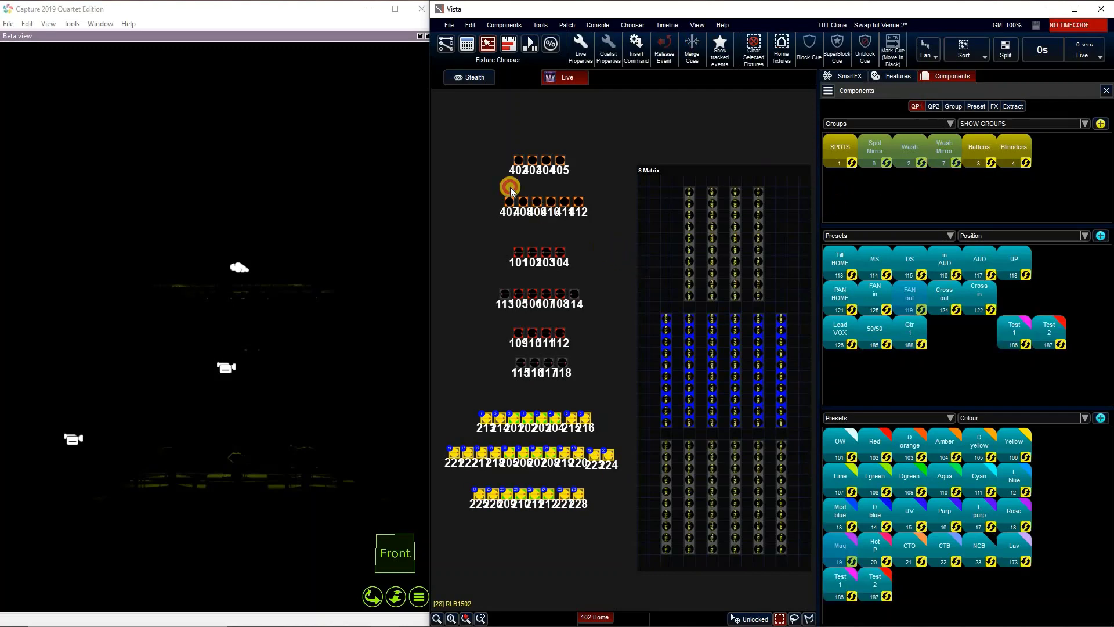
Select floods 402–405 and 407–412, update the Blinnders group with them, and clear the selection.
{"action": "mouse_move", "coordinate": [573, 155]}
{"action": "left_mouse_down"}
{"action": "mouse_move", "coordinate": [527, 189]}
{"action": "mouse_move", "coordinate": [476, 195]}
{"action": "left_mouse_up"}
{"action": "left_click", "coordinate": [969, 165]}
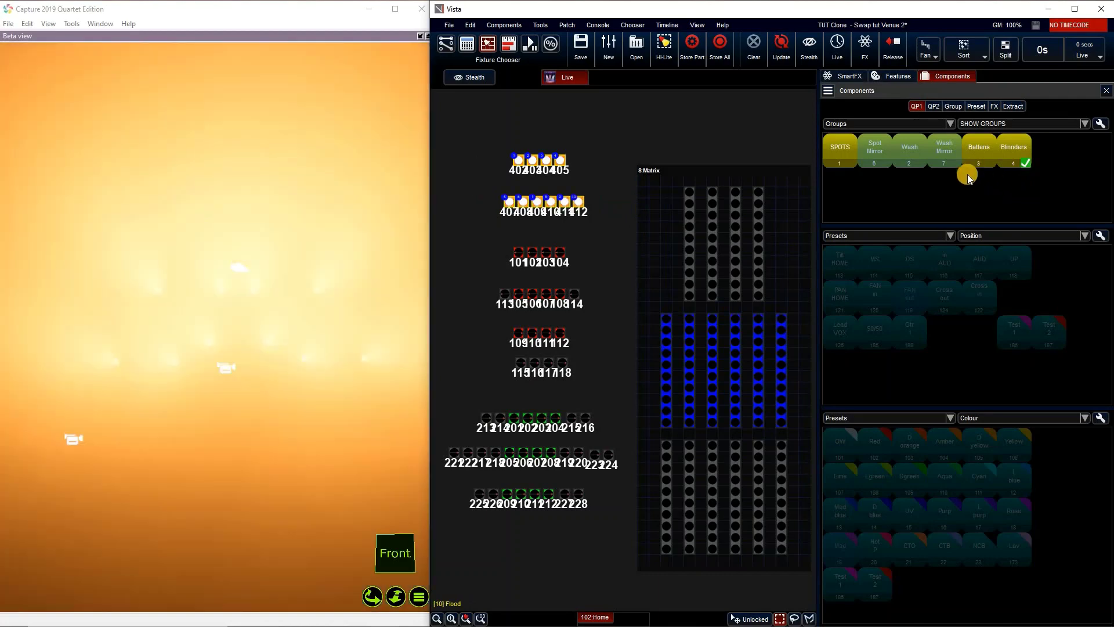
{"action": "key", "text": "shift"}
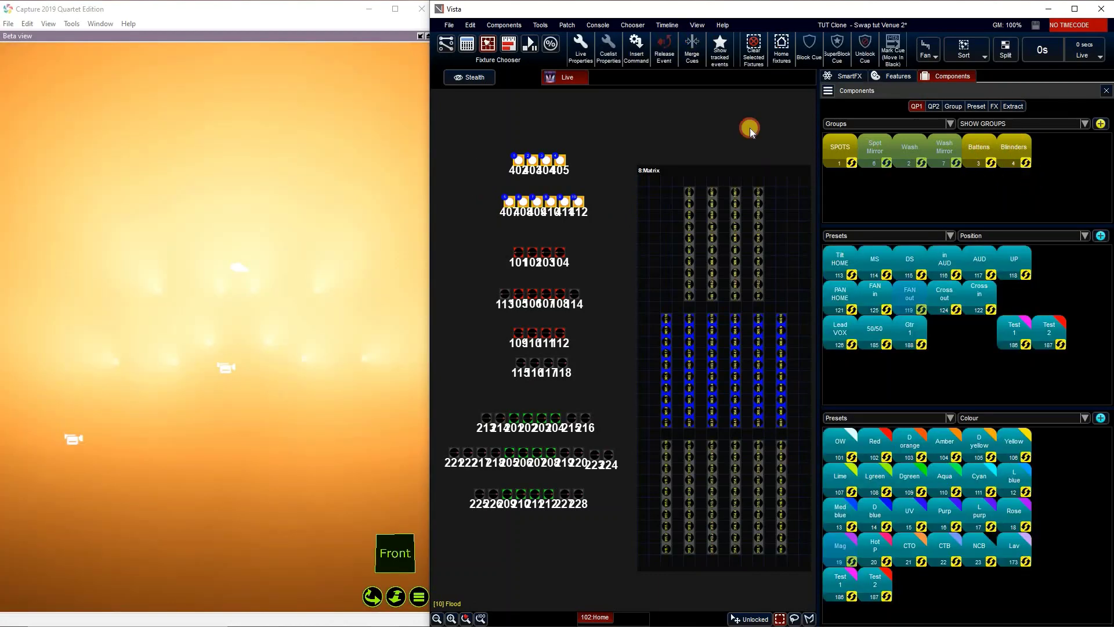
{"action": "left_click", "coordinate": [673, 211]}
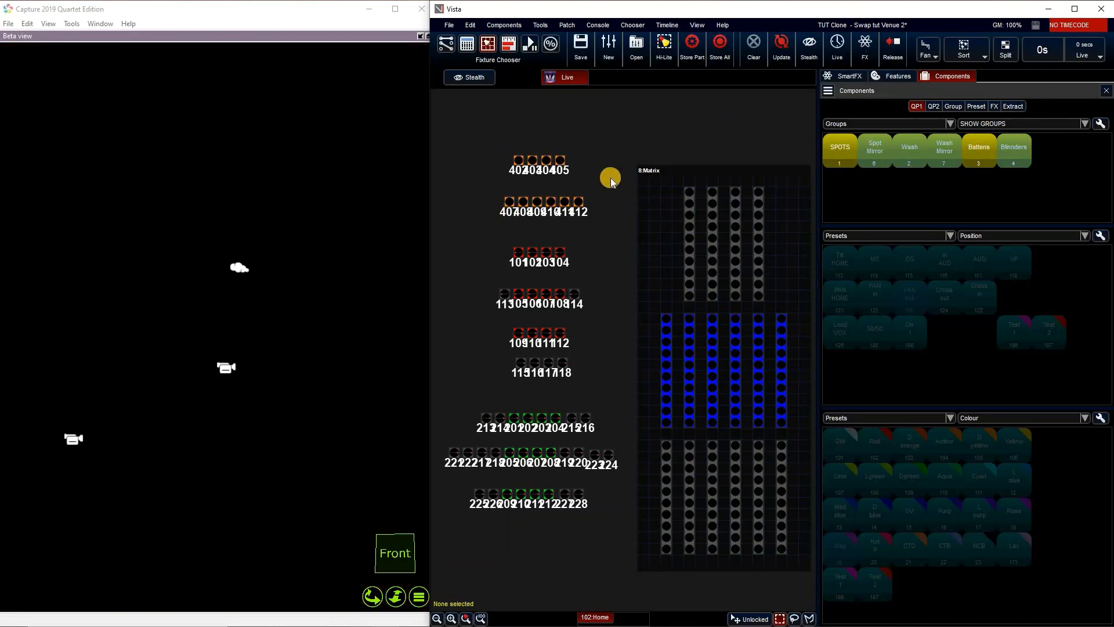
Select the three blocks of matrix battens from upper to lower, update the Battens group with them, and clear the selection.
{"action": "left_click_drag", "start_coordinate": [611, 180], "coordinate": [771, 298]}
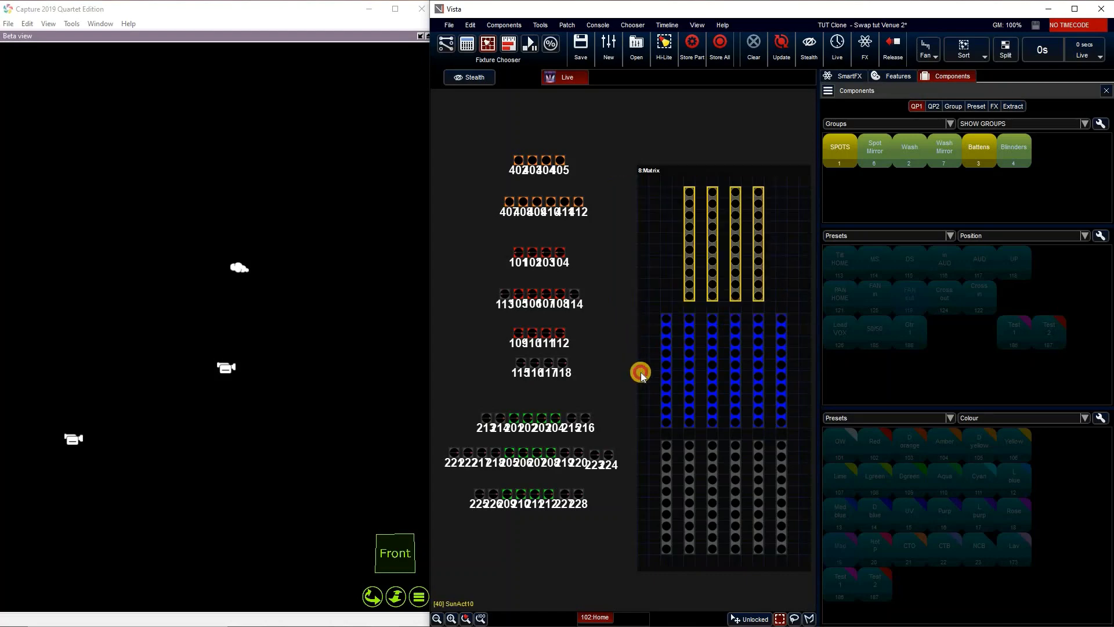
{"action": "left_click_drag", "start_coordinate": [626, 314], "coordinate": [791, 429]}
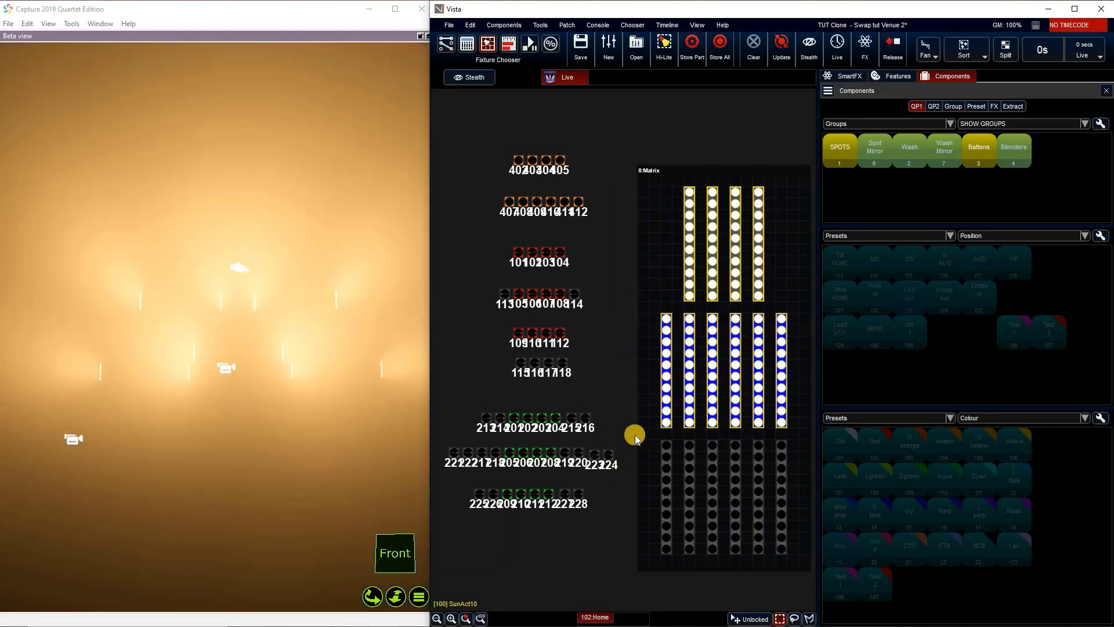
{"action": "left_click_drag", "start_coordinate": [634, 434], "coordinate": [800, 559]}
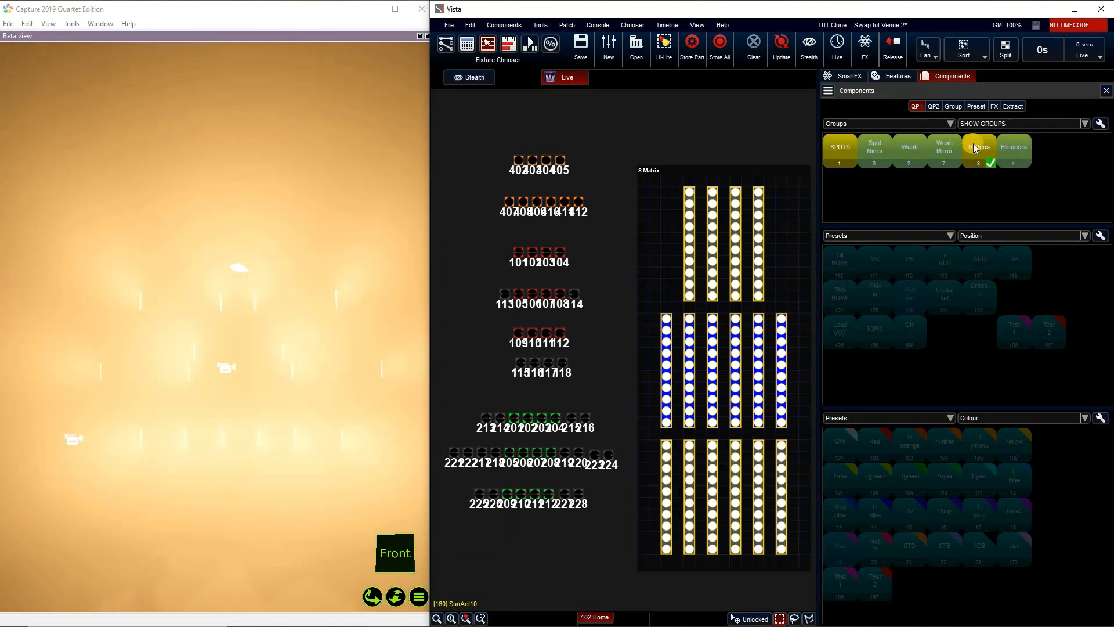
{"action": "left_click", "coordinate": [973, 144]}
{"action": "left_click", "coordinate": [724, 98]}
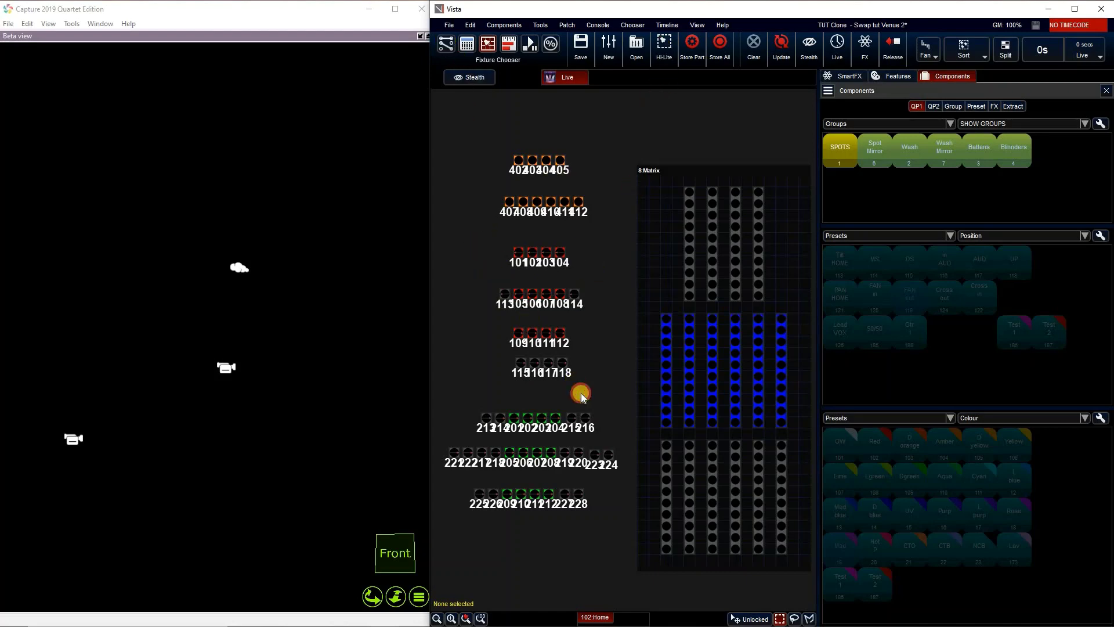
Select spots 101–118 and show them in the patch with a wider fixture settings area.
{"action": "left_click_drag", "start_coordinate": [582, 396], "coordinate": [475, 242]}
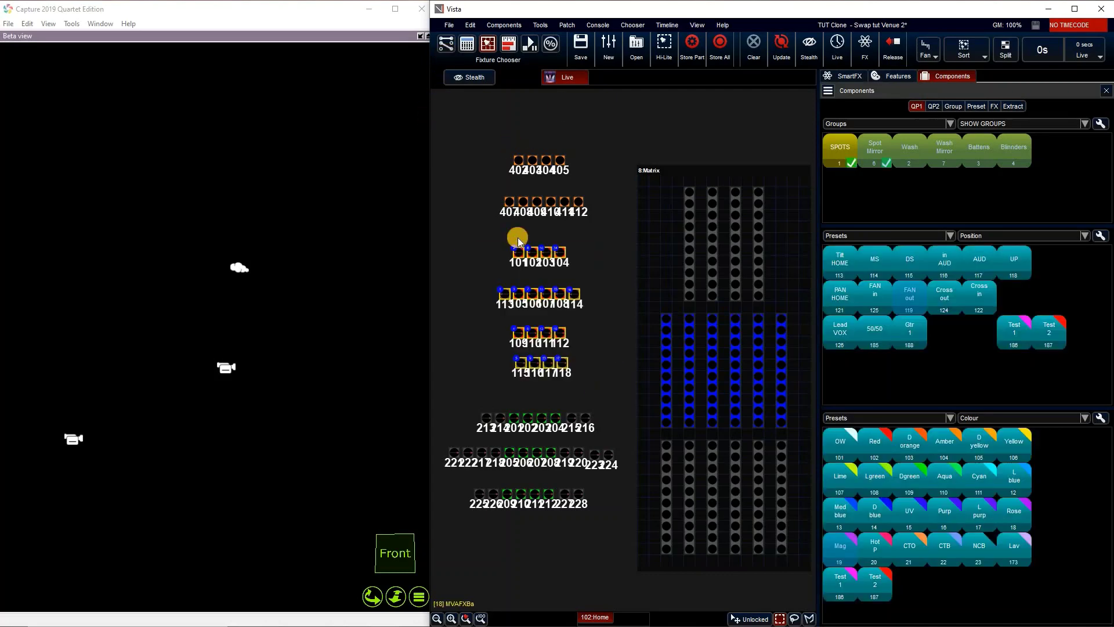
{"action": "left_click", "coordinate": [445, 44]}
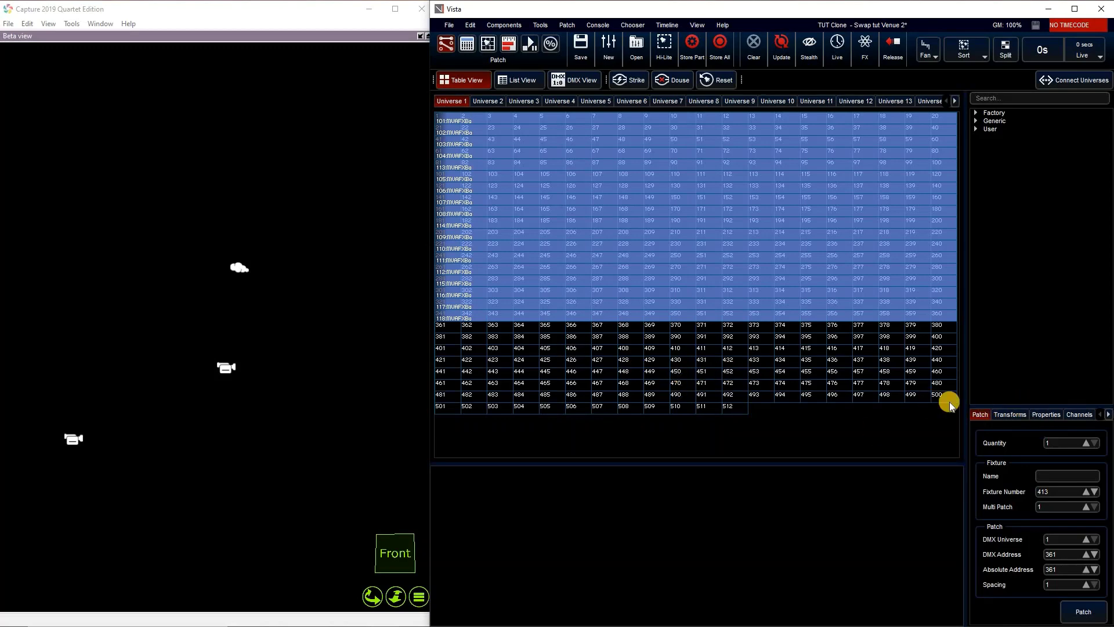
{"action": "left_click_drag", "start_coordinate": [965, 340], "coordinate": [938, 346]}
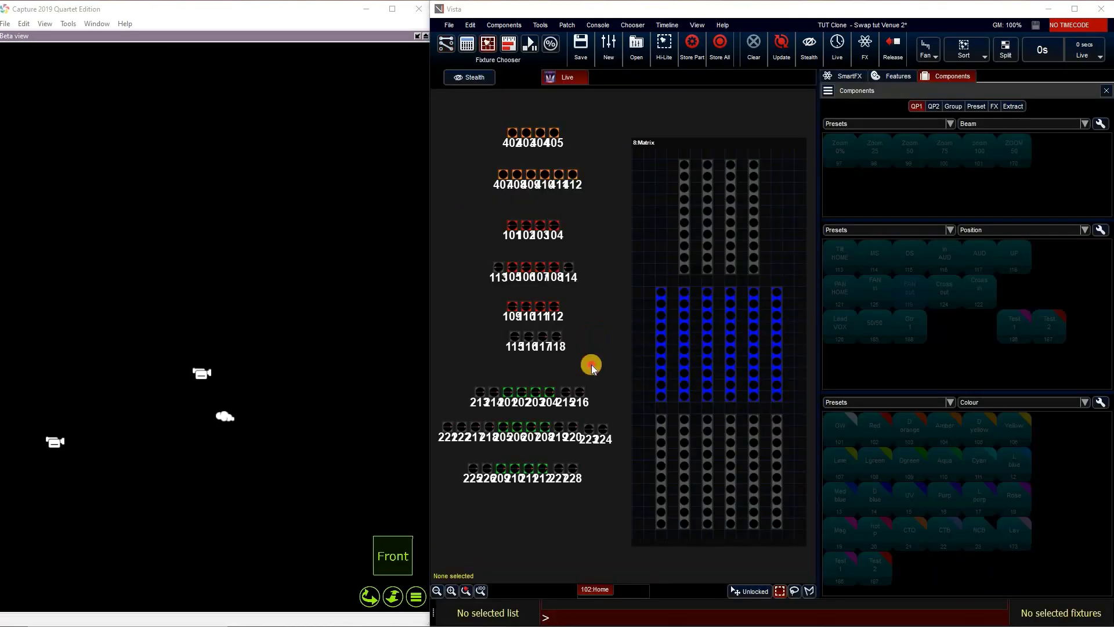
Highlight spots 101–118 from the fixture chooser and apply the DS and FAN out position presets to them.
{"action": "left_click_drag", "start_coordinate": [466, 214], "coordinate": [607, 354]}
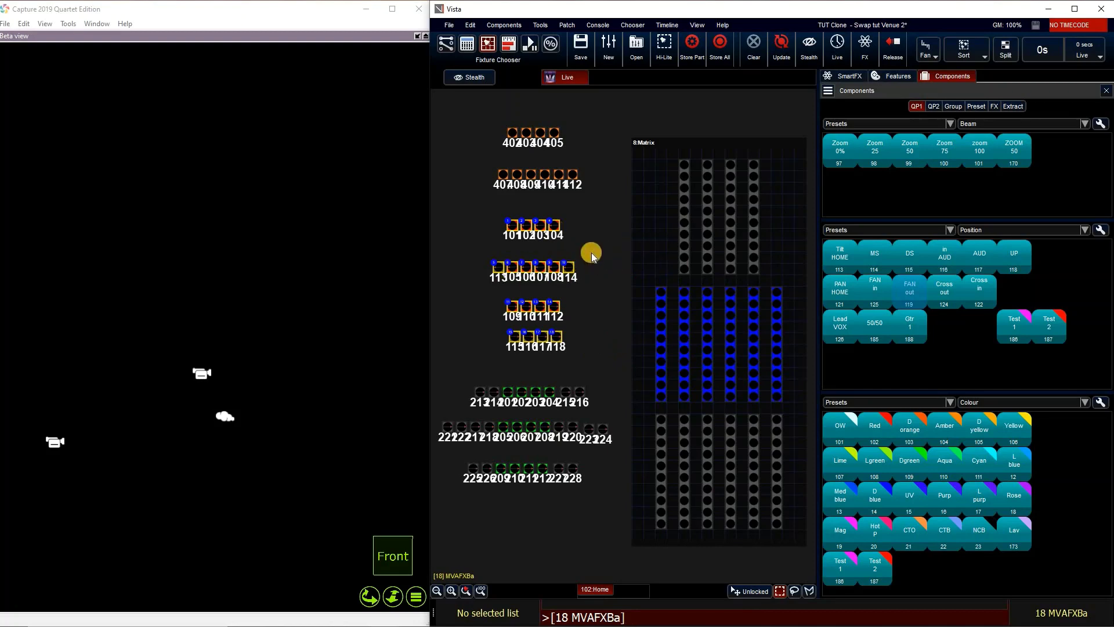
{"action": "left_click", "coordinate": [593, 369]}
{"action": "left_click_drag", "start_coordinate": [472, 215], "coordinate": [593, 369]}
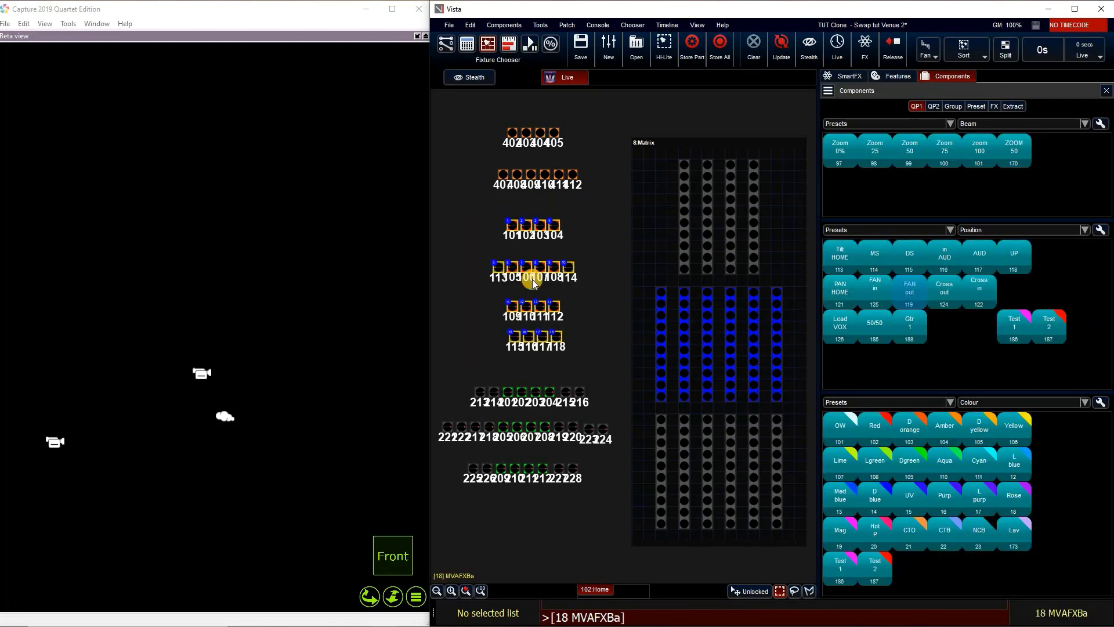
{"action": "left_click", "coordinate": [661, 58]}
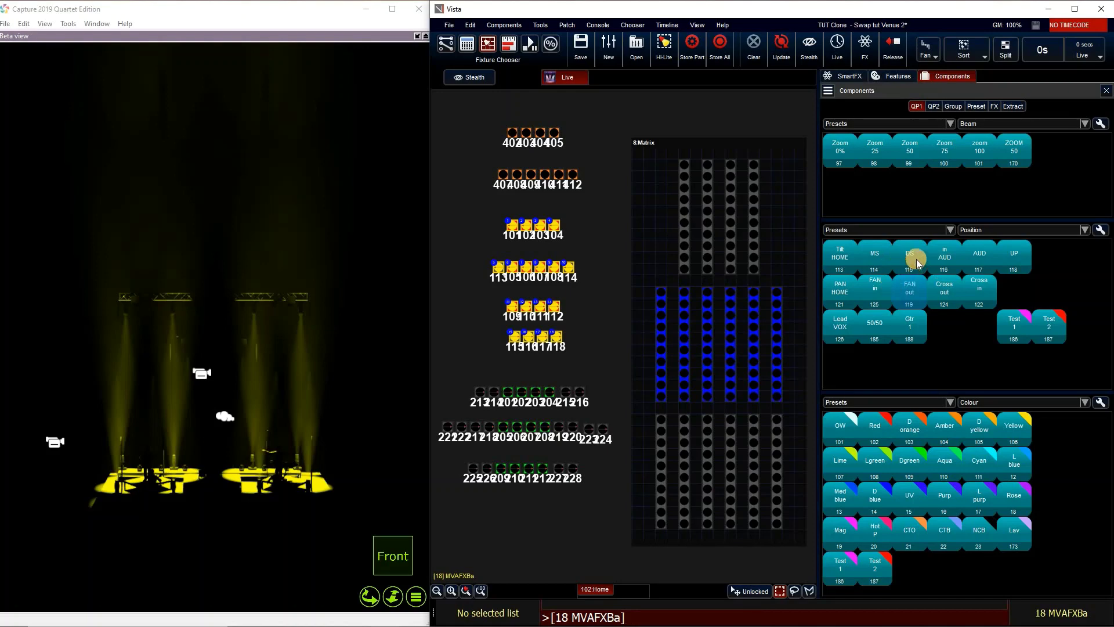
{"action": "left_click", "coordinate": [916, 258]}
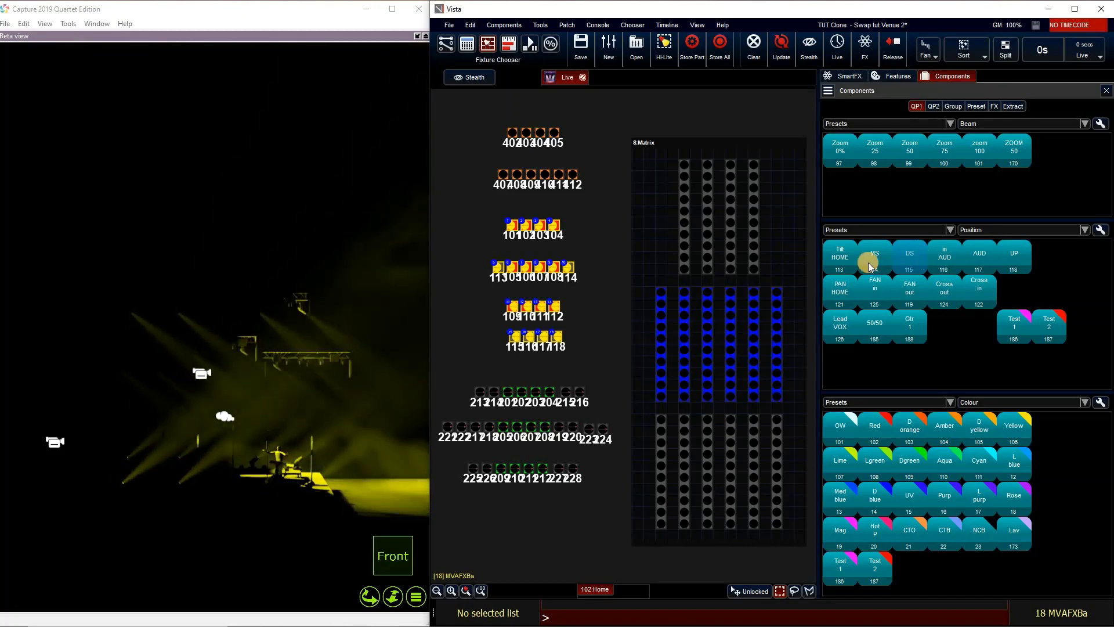
{"action": "left_click", "coordinate": [910, 294]}
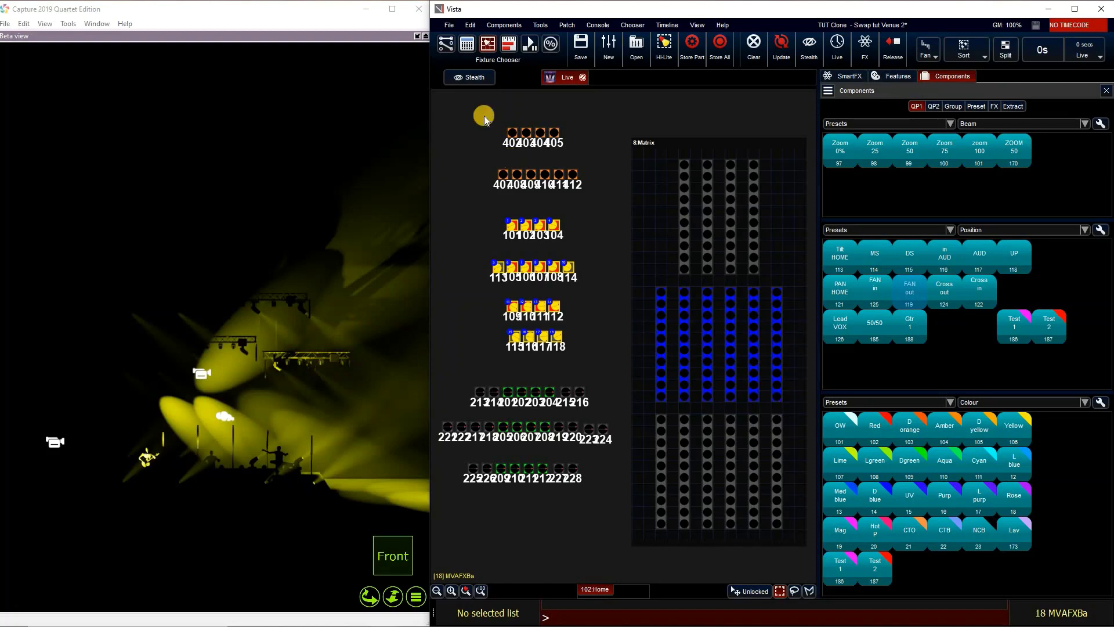
Open the advanced fixture transforms for spots 101–118 in the patch and add a Pan transform.
{"action": "left_click", "coordinate": [446, 51]}
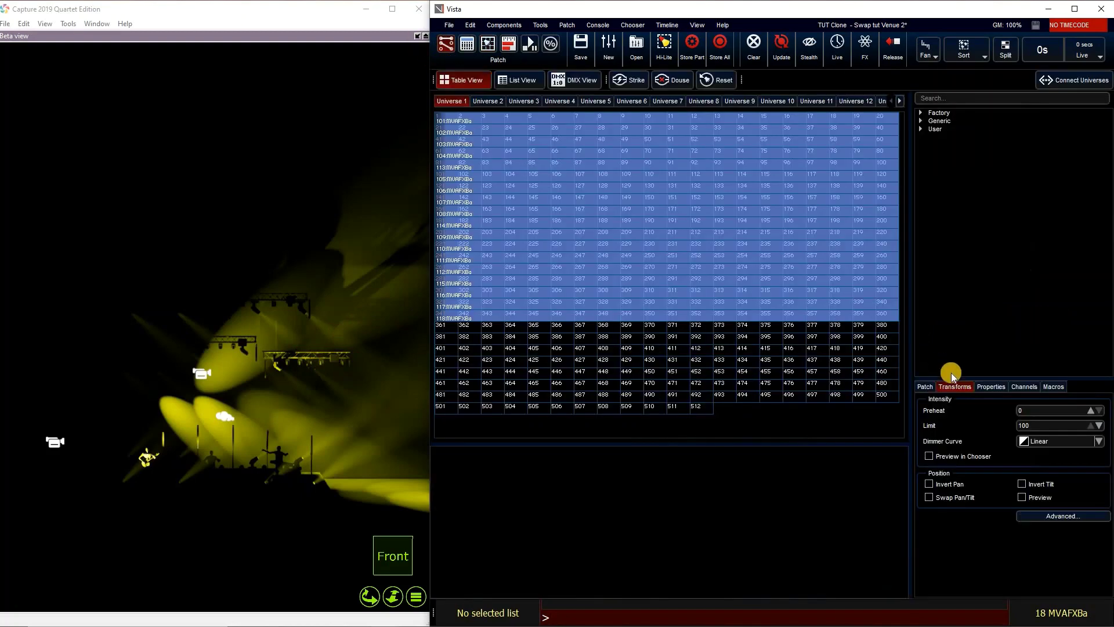
{"action": "left_click", "coordinate": [1060, 518]}
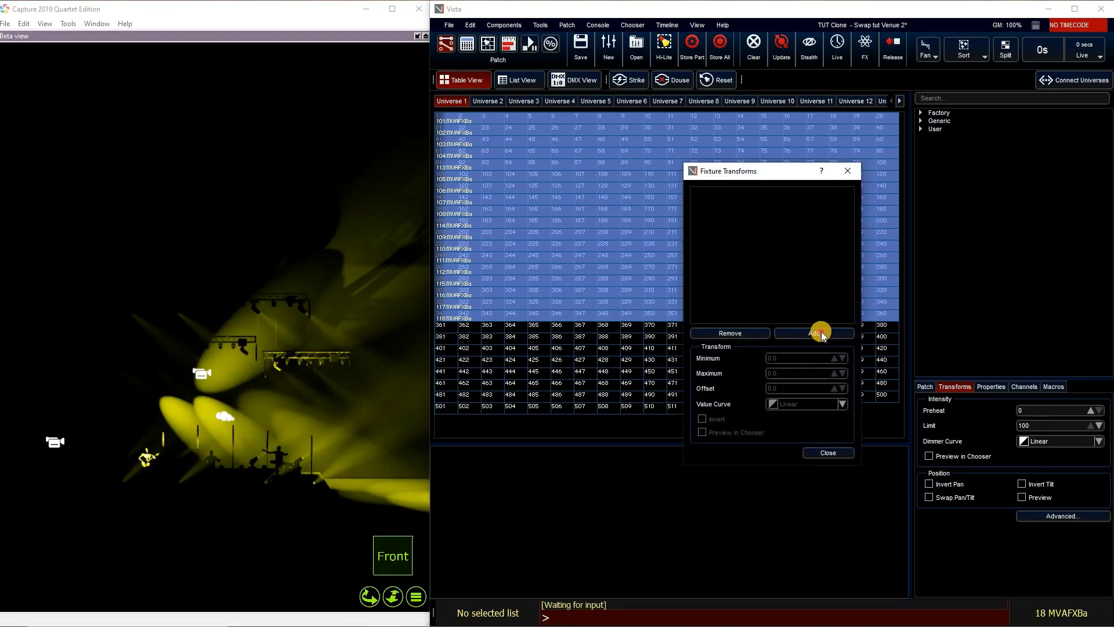
{"action": "left_click", "coordinate": [818, 333]}
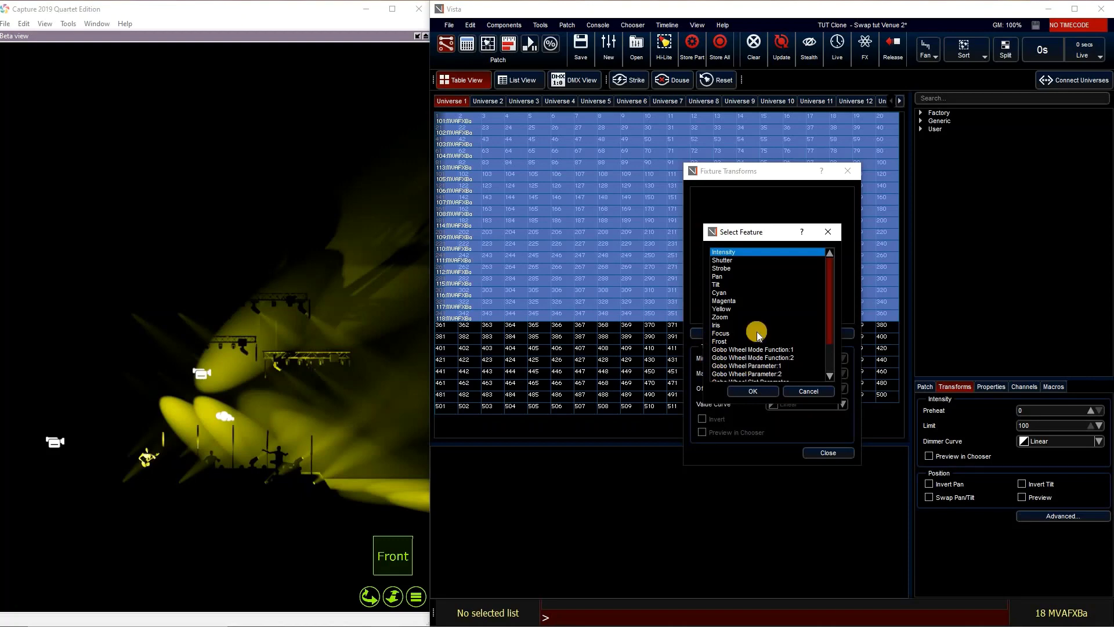
{"action": "left_click", "coordinate": [720, 277]}
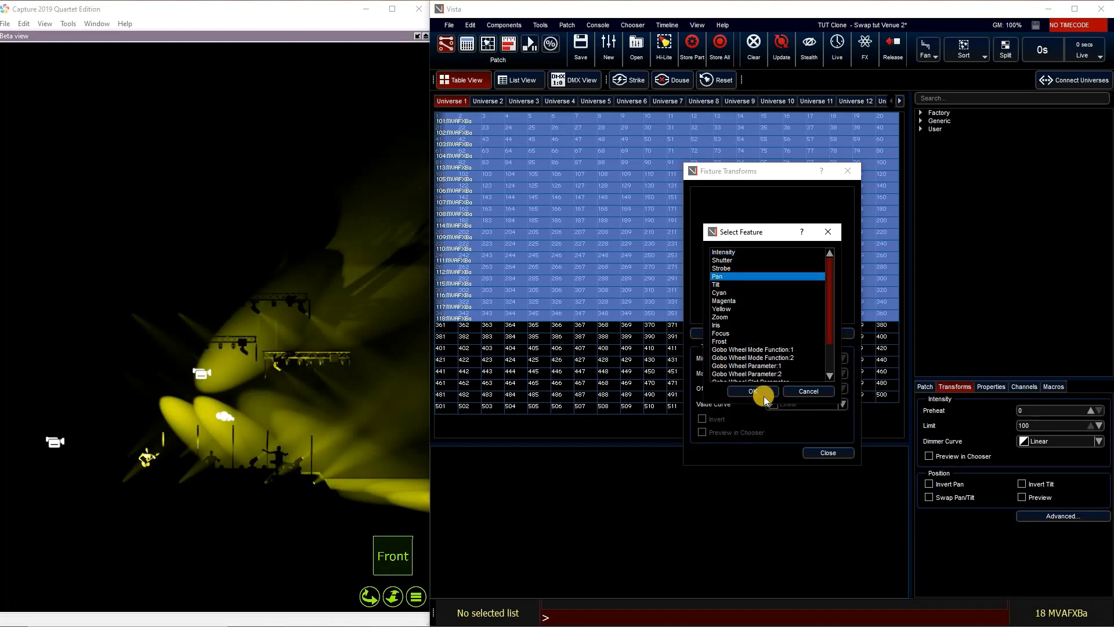
{"action": "left_click", "coordinate": [529, 492]}
{"action": "key", "text": "Return"}
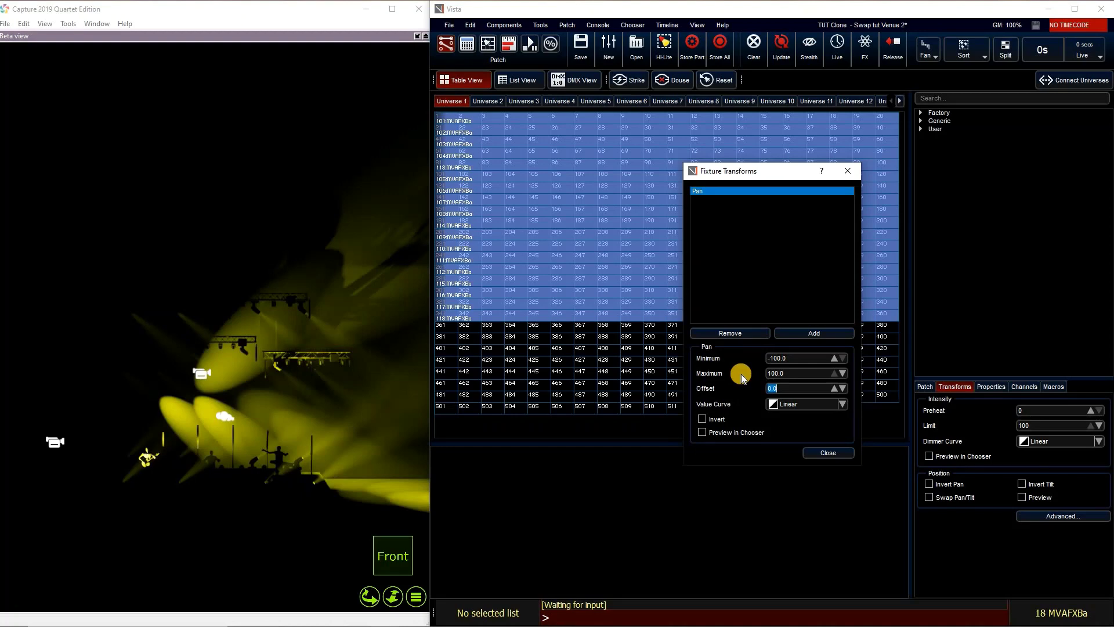
Raise the Pan transform's offset until the spot beams face the stage symmetrically, ending at 34.0.
{"action": "type", "text": "1.0"}
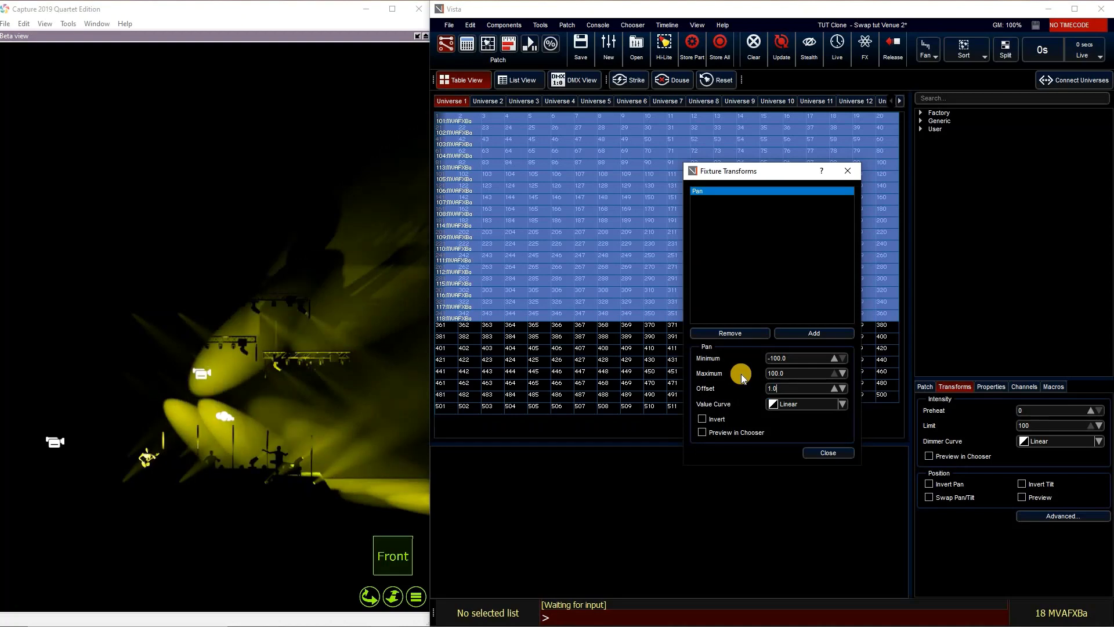
{"action": "key", "text": "Up"}
{"action": "key", "text": "Up"}
{"action": "key", "text": "Up"}
{"action": "key", "text": "Up"}
{"action": "key", "text": "Up"}
{"action": "key", "text": "Up"}
{"action": "key", "text": "Up"}
{"action": "key", "text": "Up"}
{"action": "key", "text": "Up"}
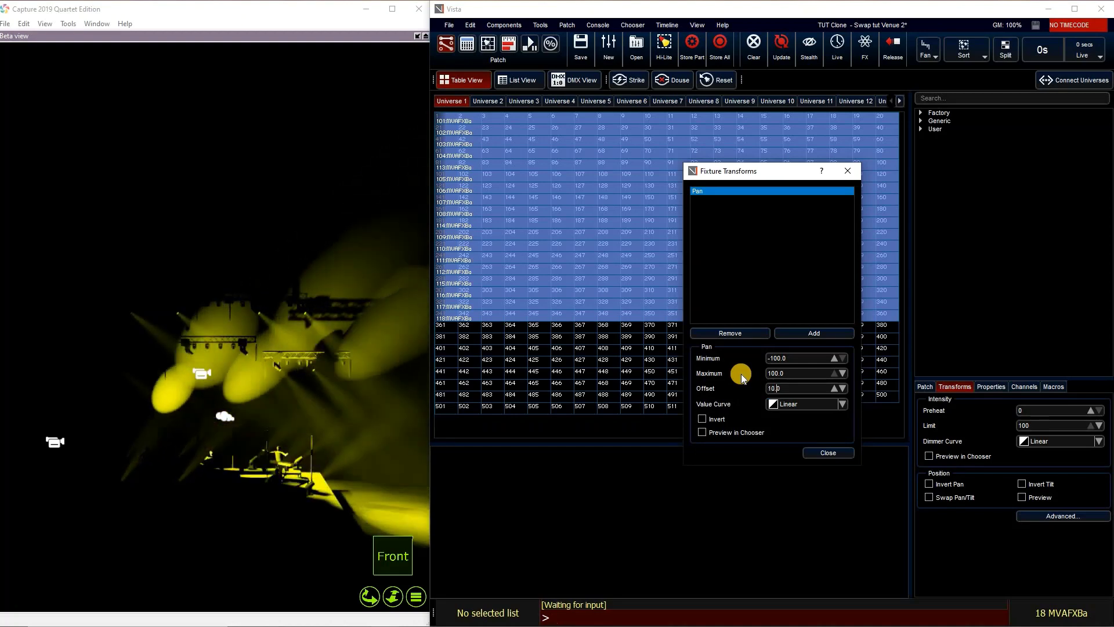
{"action": "key", "text": "Up"}
{"action": "key", "text": "Up"}
{"action": "key", "text": "Up"}
{"action": "key", "text": "Up"}
{"action": "key", "text": "Up"}
{"action": "key", "text": "Up"}
{"action": "key", "text": "Up"}
{"action": "key", "text": "Up"}
{"action": "key", "text": "Up"}
{"action": "key", "text": "Up"}
{"action": "key", "text": "Up"}
{"action": "key", "text": "Up"}
{"action": "key", "text": "Up"}
{"action": "key", "text": "Up"}
{"action": "key", "text": "Up"}
{"action": "key", "text": "Up"}
{"action": "key", "text": "Up"}
{"action": "key", "text": "Up"}
{"action": "key", "text": "Up"}
{"action": "key", "text": "Up"}
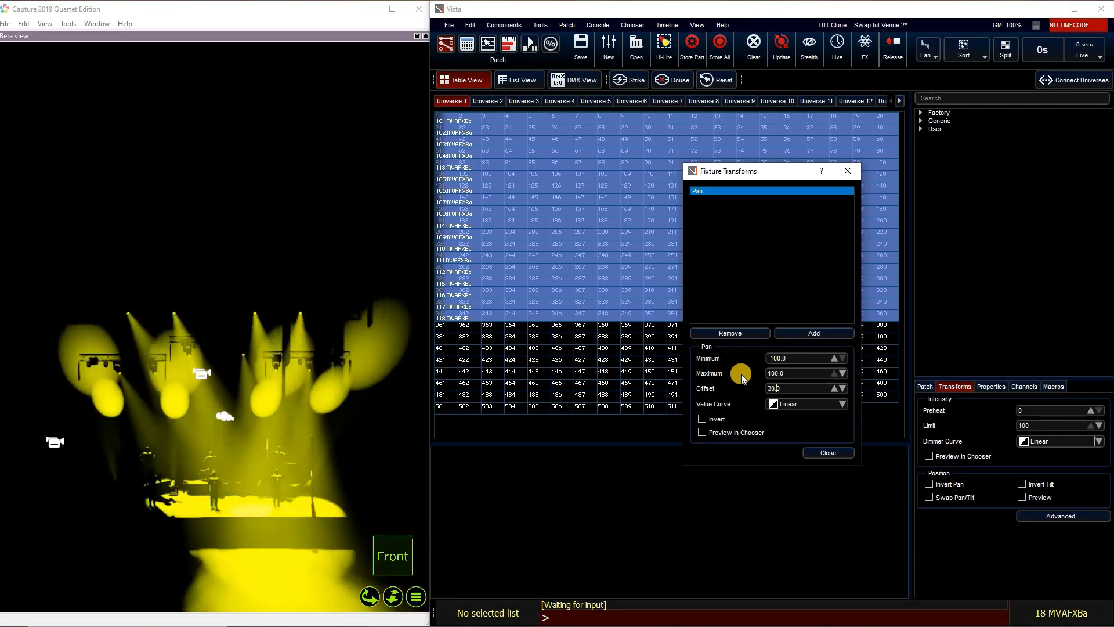
{"action": "key", "text": "Up"}
{"action": "key", "text": "Up"}
{"action": "key", "text": "Up"}
{"action": "key", "text": "Up"}
{"action": "key", "text": "Up"}
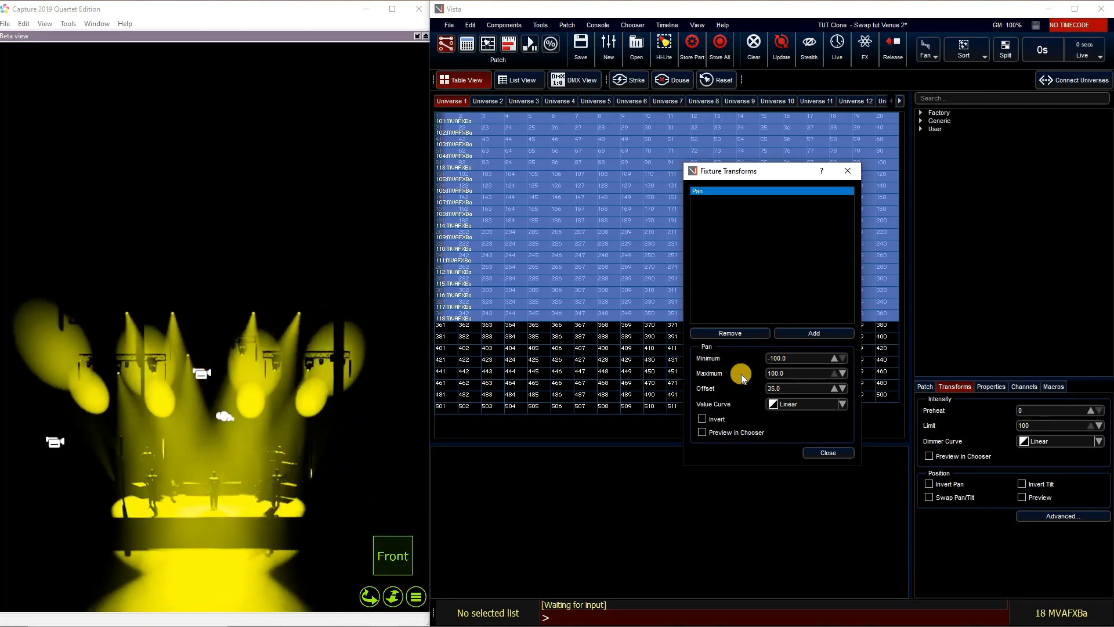
{"action": "key", "text": "Down"}
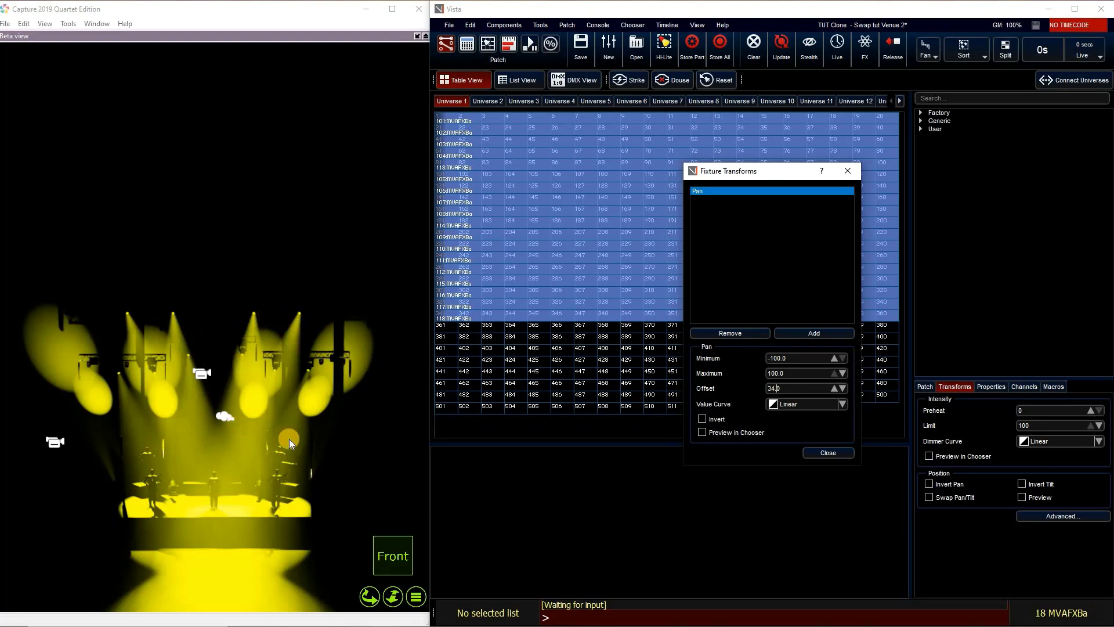
Invert the Pan transform, set its offset to -34.0, and close the fixture transforms.
{"action": "left_click", "coordinate": [702, 418]}
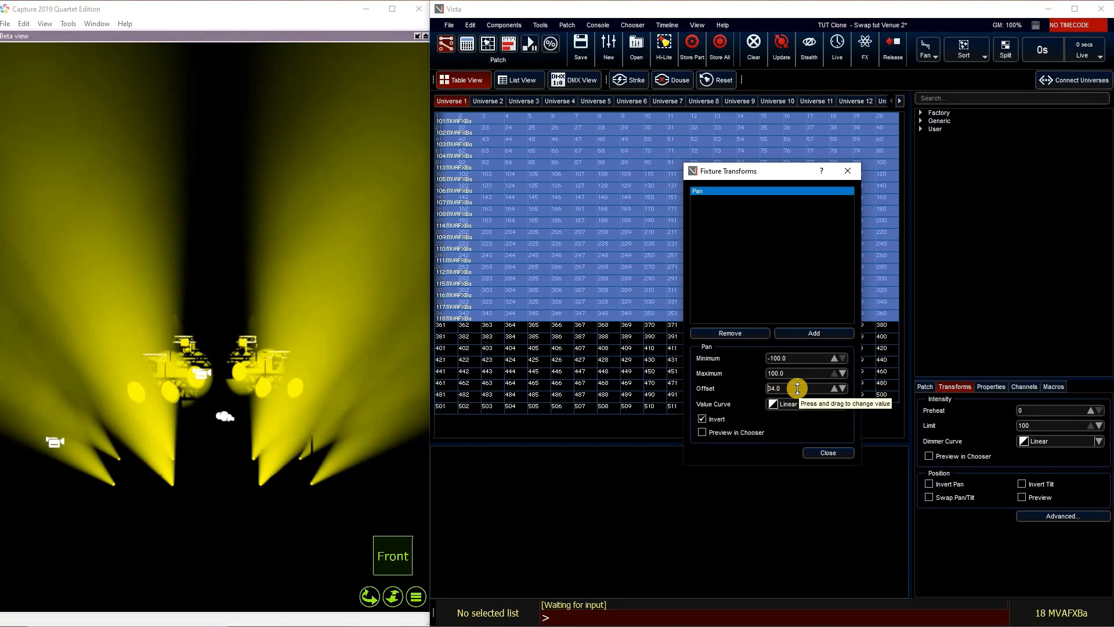
{"action": "type", "text": "-"}
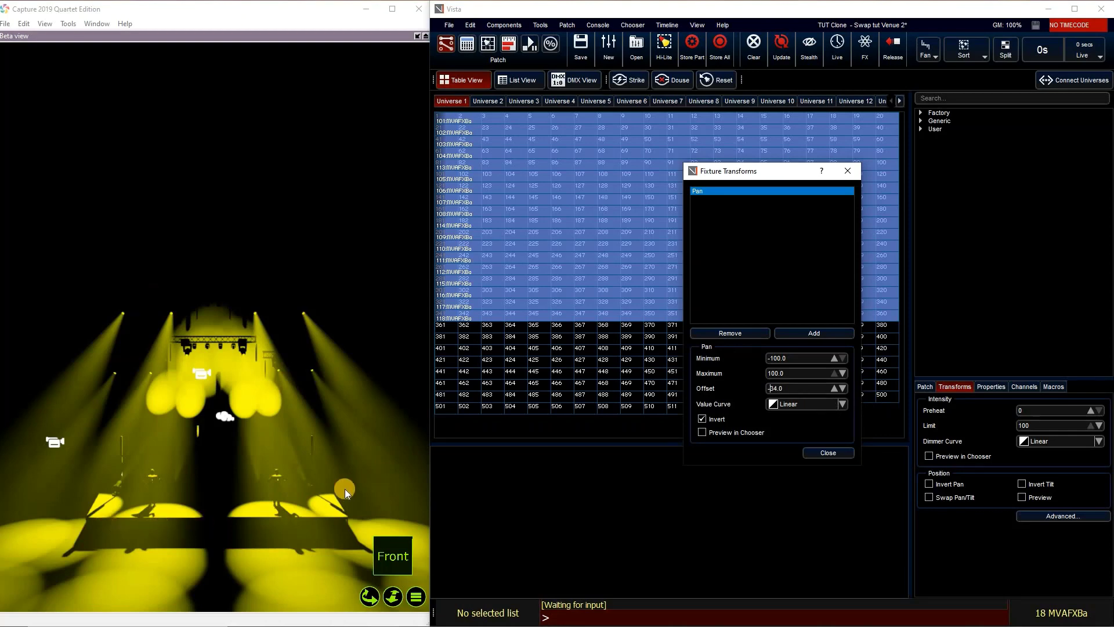
{"action": "left_click", "coordinate": [829, 453]}
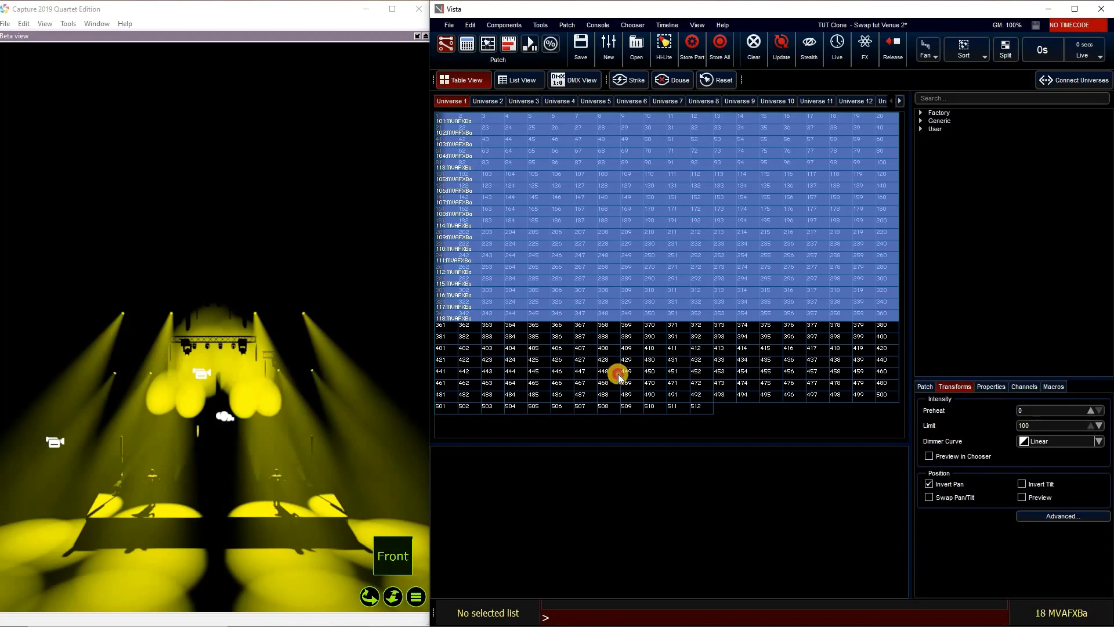
Select only spots 109–112 and 115–118 in the patch and invert their tilt.
{"action": "left_click", "coordinate": [557, 318]}
{"action": "left_click_drag", "start_coordinate": [562, 305], "coordinate": [569, 232]}
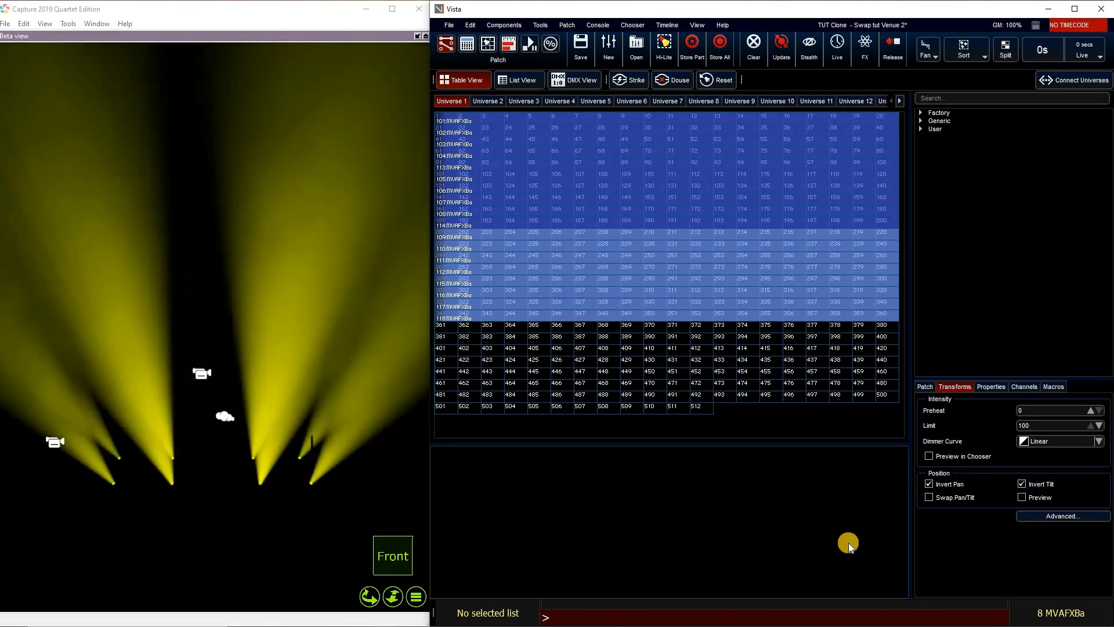
Select all spots 101–118 in the patch and return to the fixture chooser.
{"action": "left_click_drag", "start_coordinate": [725, 196], "coordinate": [693, 443]}
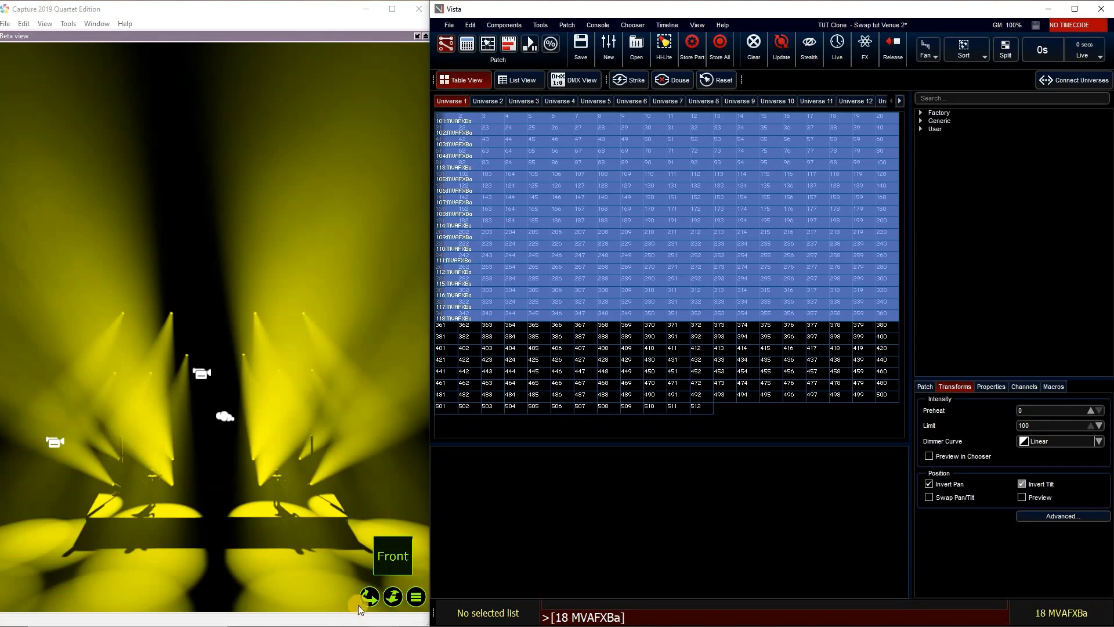
{"action": "left_click", "coordinate": [370, 596]}
{"action": "left_click_drag", "start_coordinate": [370, 595], "coordinate": [347, 554]}
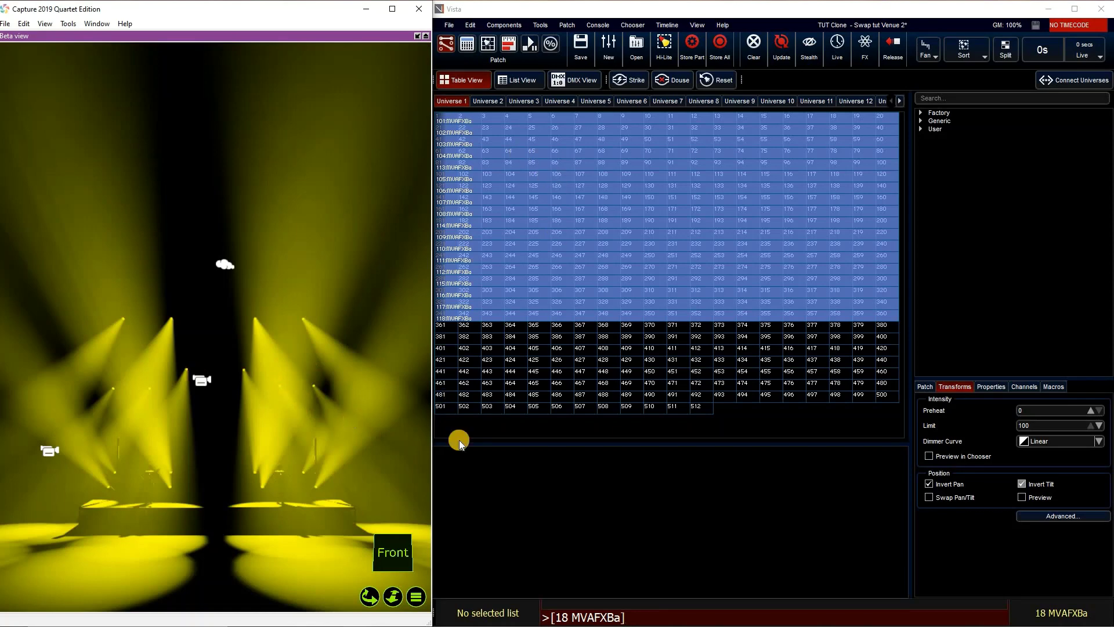
{"action": "left_click", "coordinate": [489, 44]}
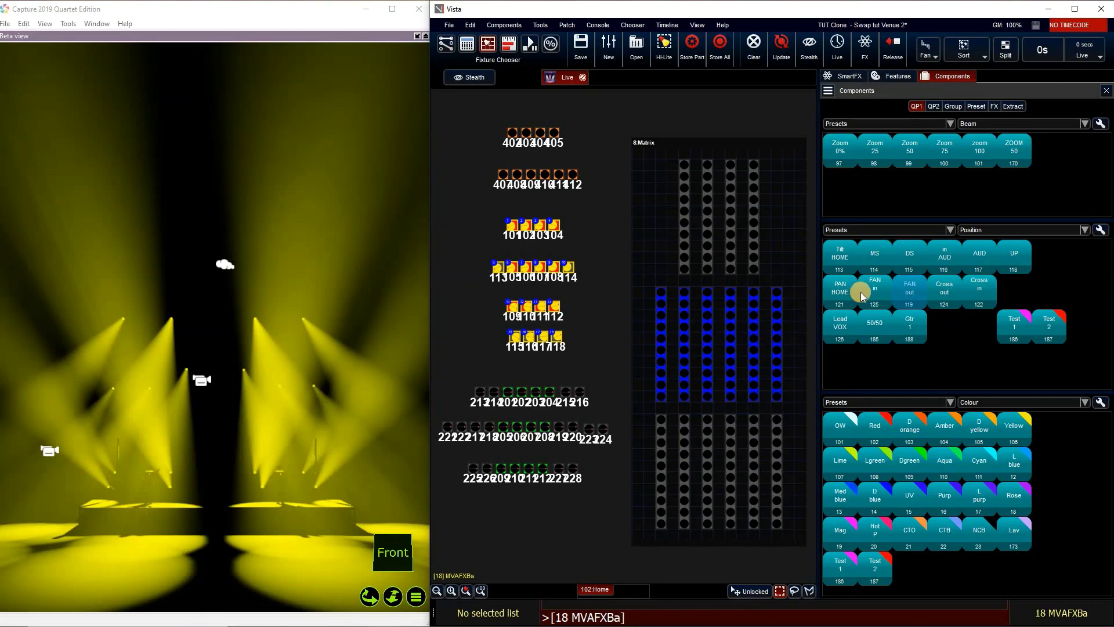
Check spots 101–118 in the position presets DS, in AUD, FAN out, Cross out, Cross in, Lead VOX, 50/50 and Gtr 1.
{"action": "left_click", "coordinate": [905, 294]}
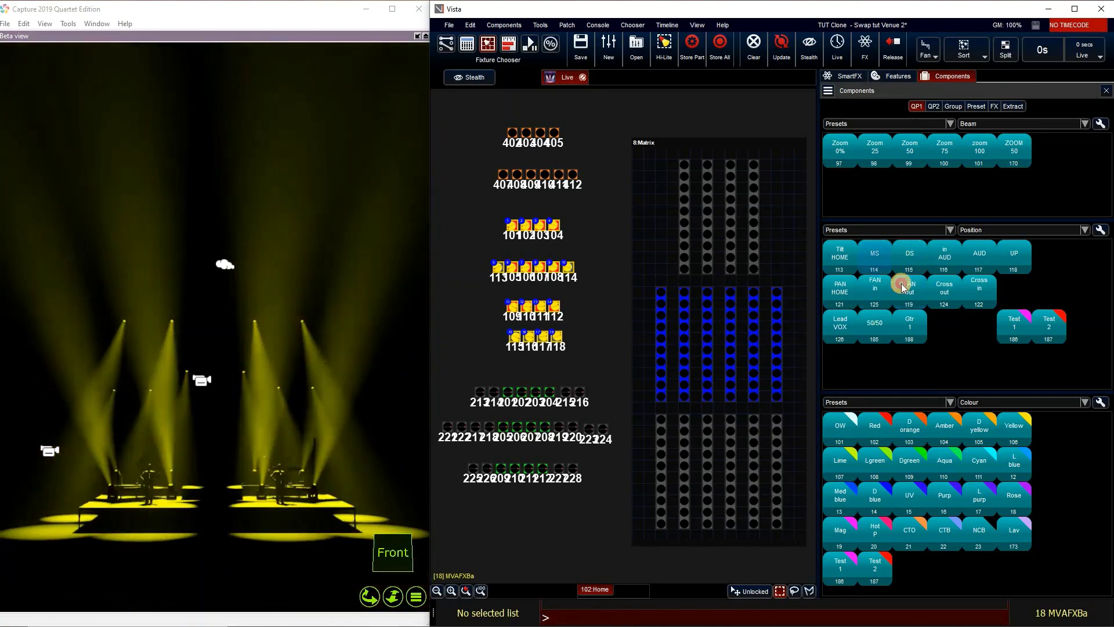
{"action": "left_click", "coordinate": [948, 255]}
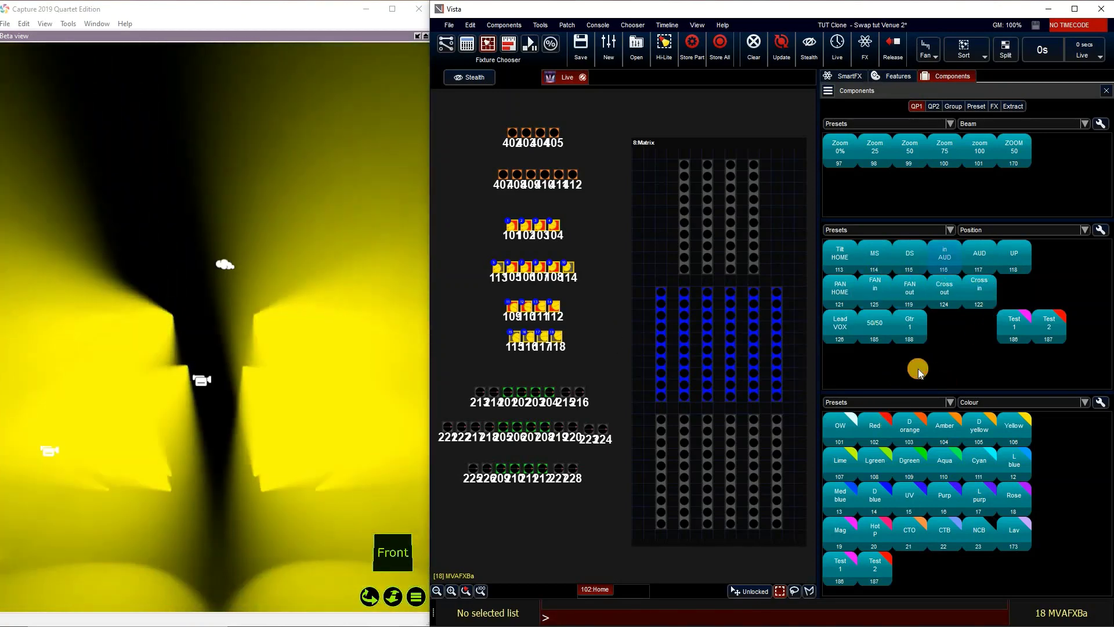
{"action": "left_click", "coordinate": [1021, 255]}
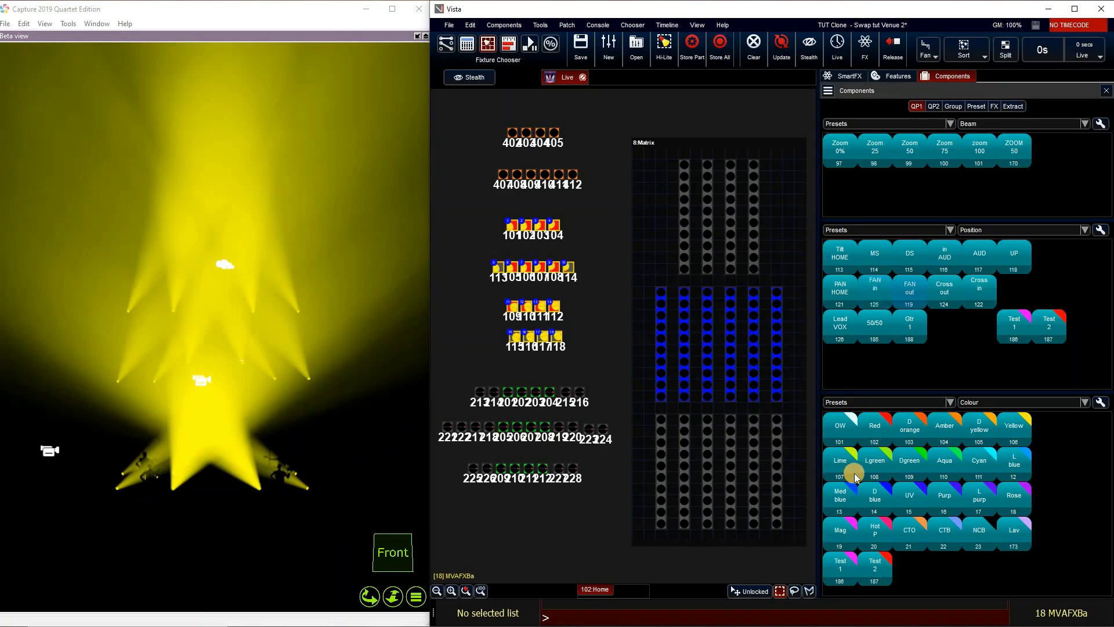
{"action": "left_click", "coordinate": [946, 293]}
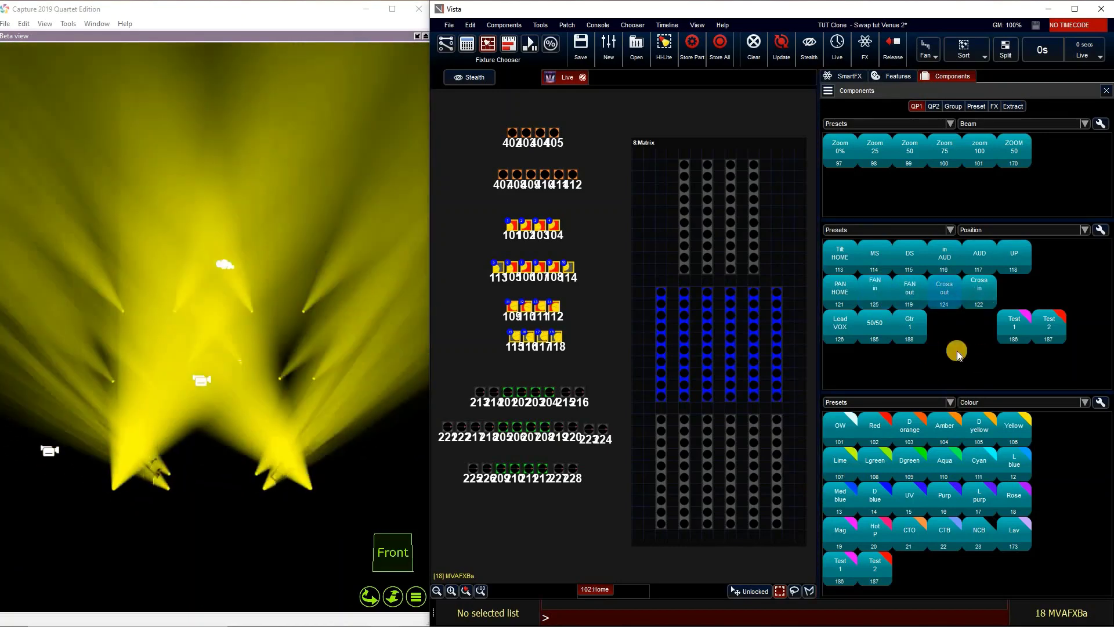
{"action": "left_click", "coordinate": [850, 494]}
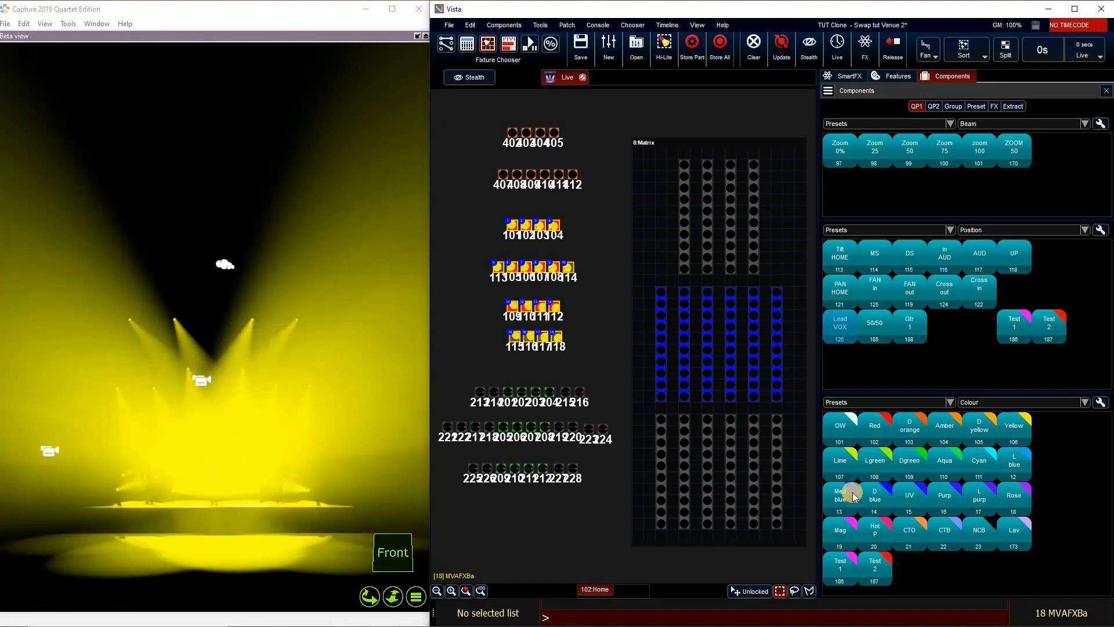
{"action": "left_click", "coordinate": [876, 323]}
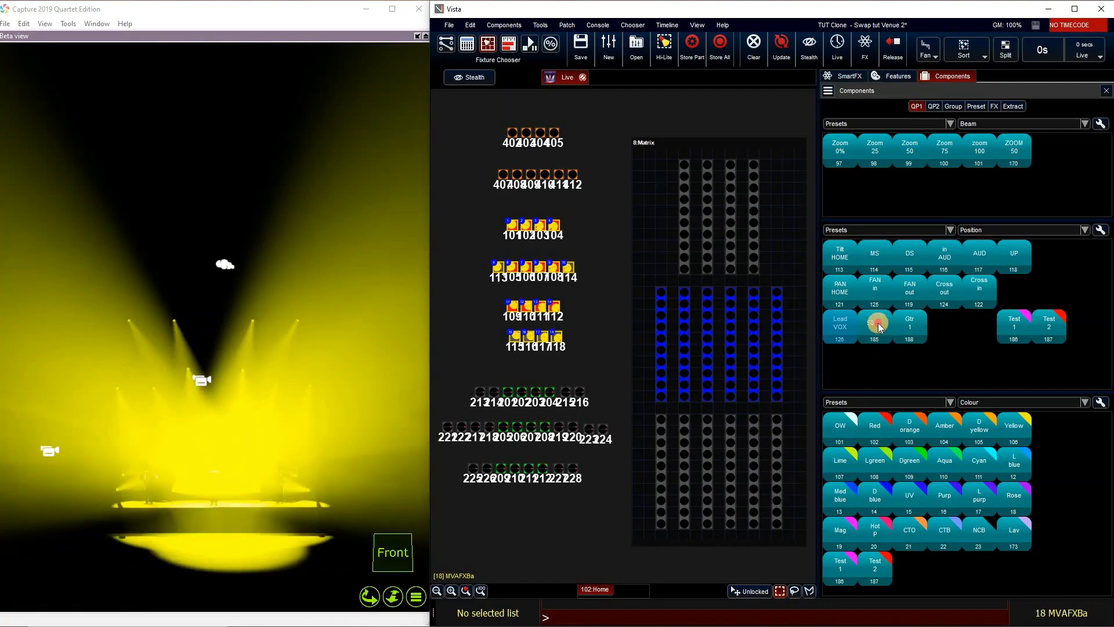
{"action": "left_click", "coordinate": [921, 443]}
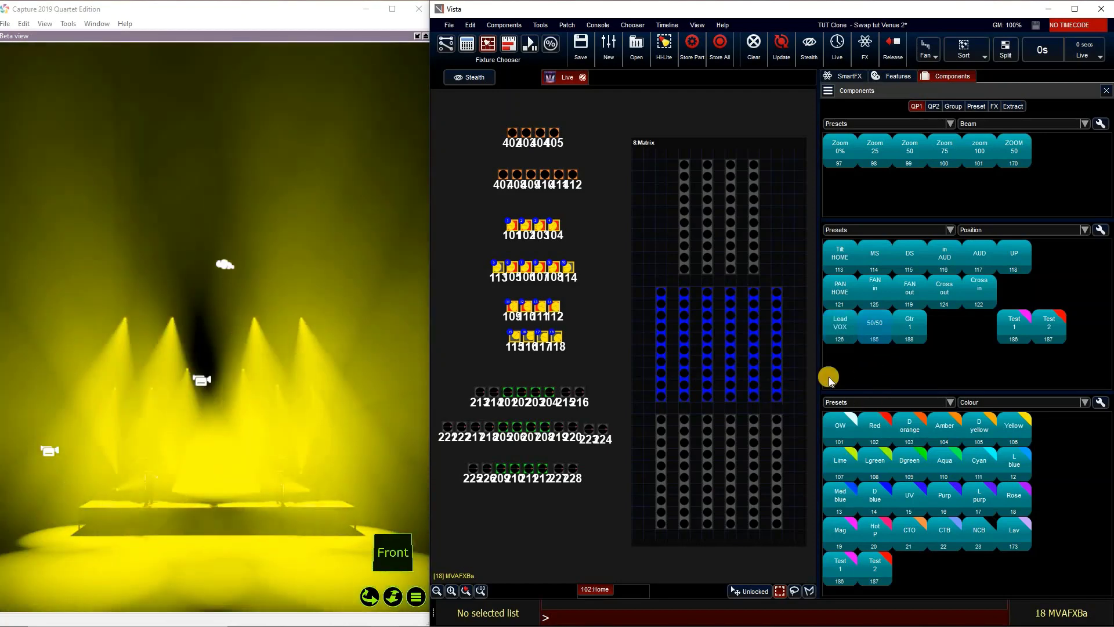
{"action": "left_click", "coordinate": [911, 324]}
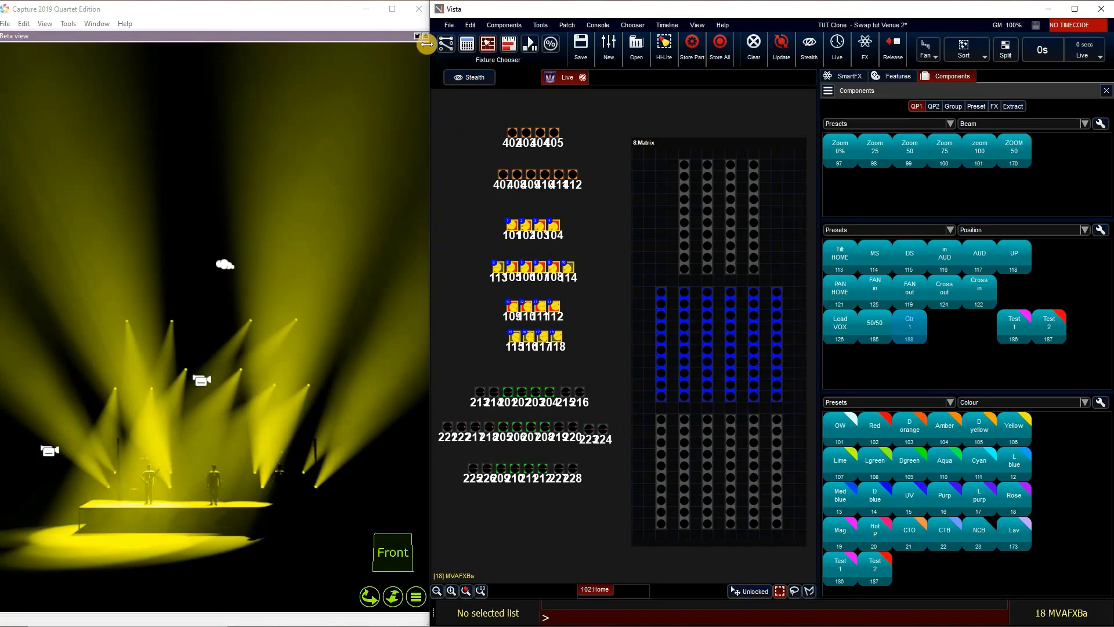
Select only spots 109–112 and 115–118 in the patch and fine-tune their advanced Pan transform offset to -32.6.
{"action": "left_click", "coordinate": [445, 45]}
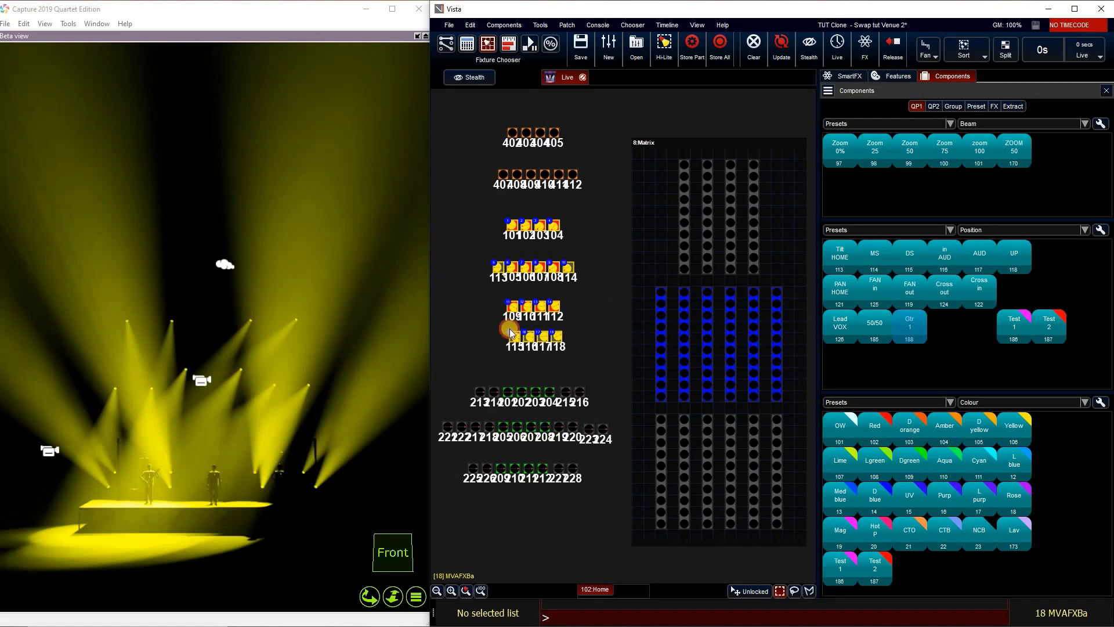
{"action": "key", "text": "Escape"}
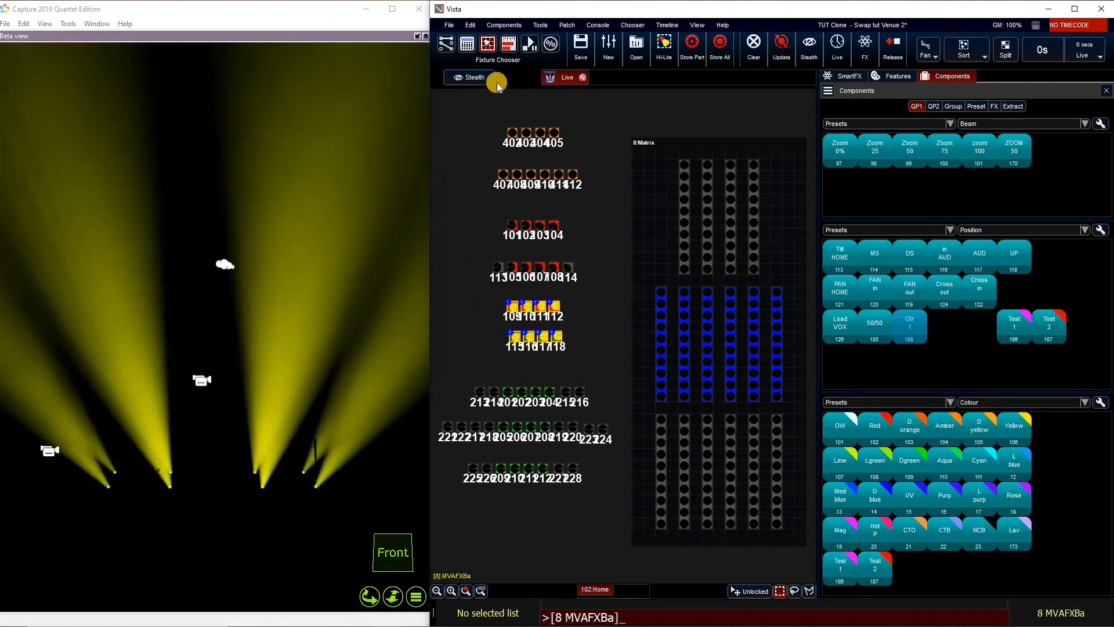
{"action": "left_click", "coordinate": [446, 45]}
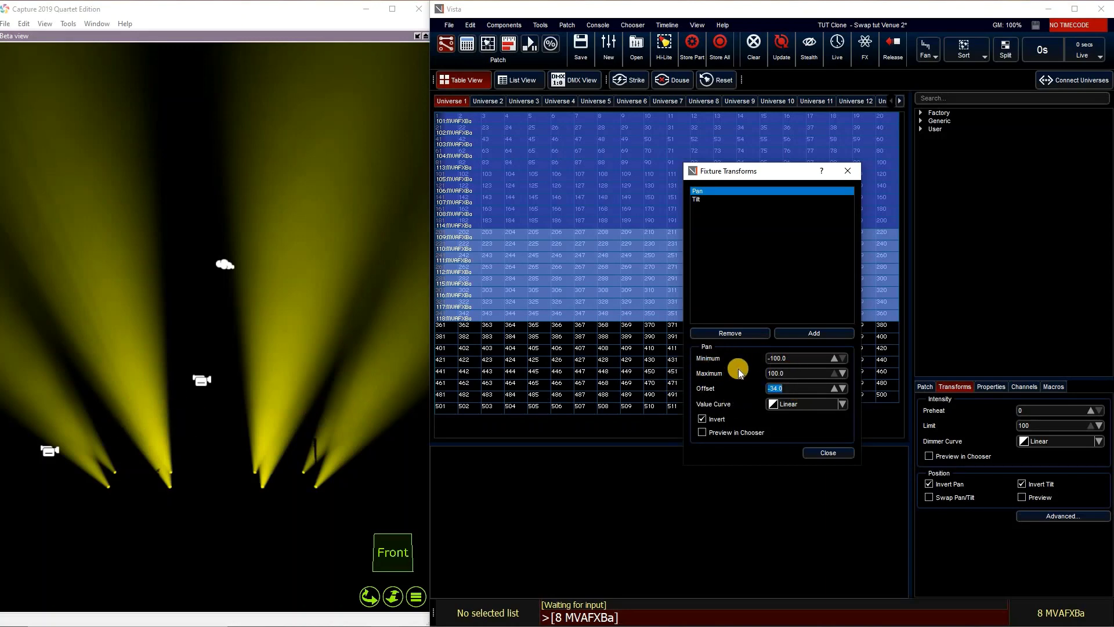
{"action": "key", "text": "shift"}
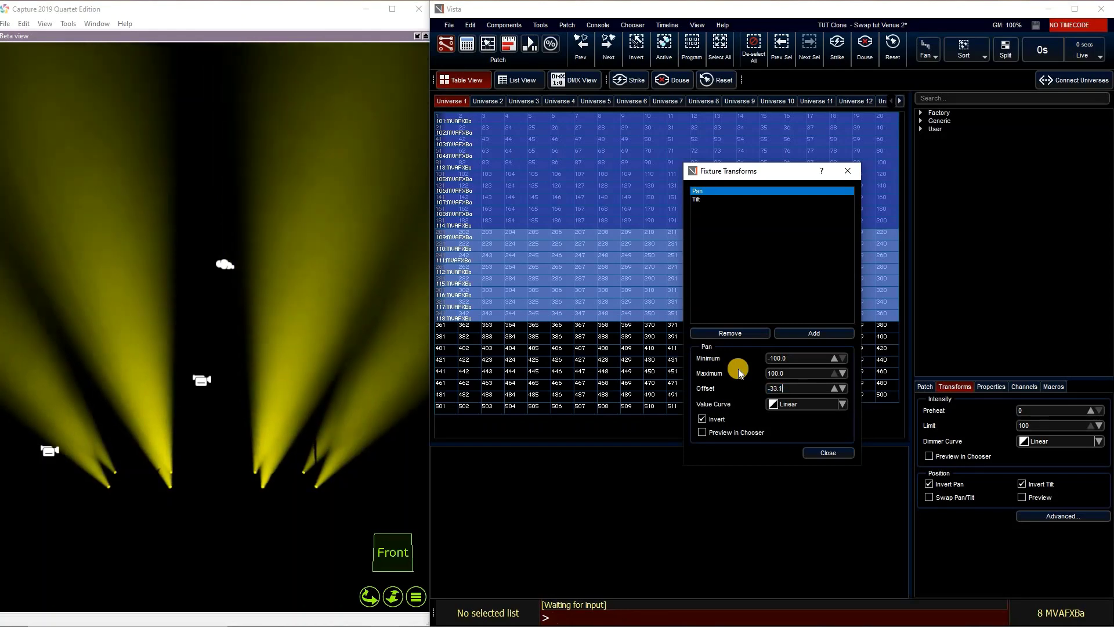
{"action": "key", "text": "Up"}
{"action": "key", "text": "Up"}
{"action": "key", "text": "Up"}
{"action": "key", "text": "Up"}
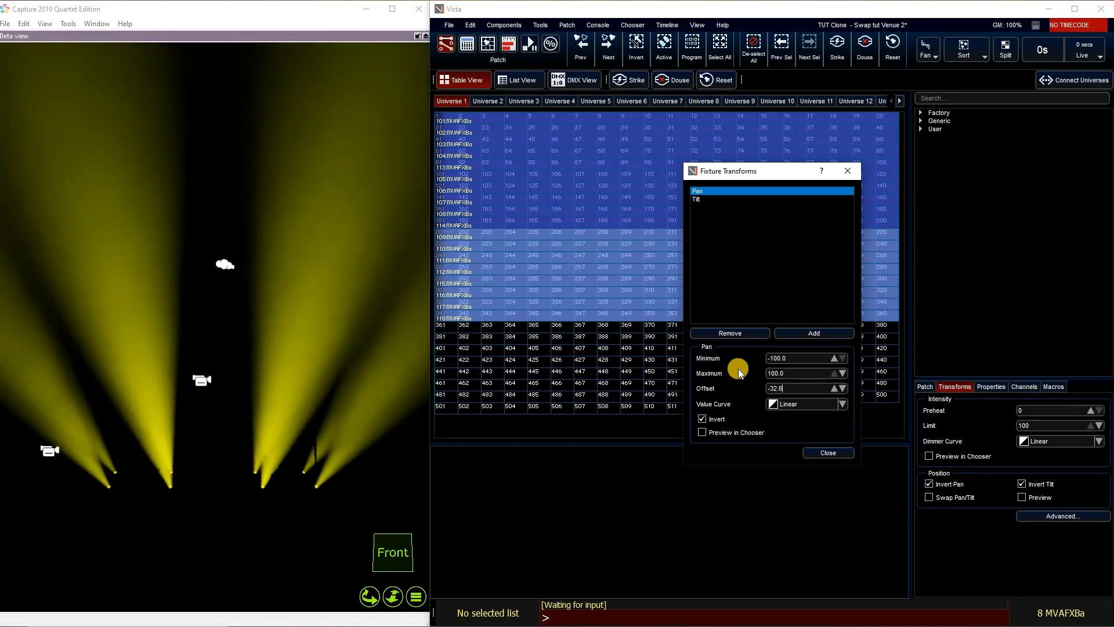
{"action": "left_click", "coordinate": [843, 453]}
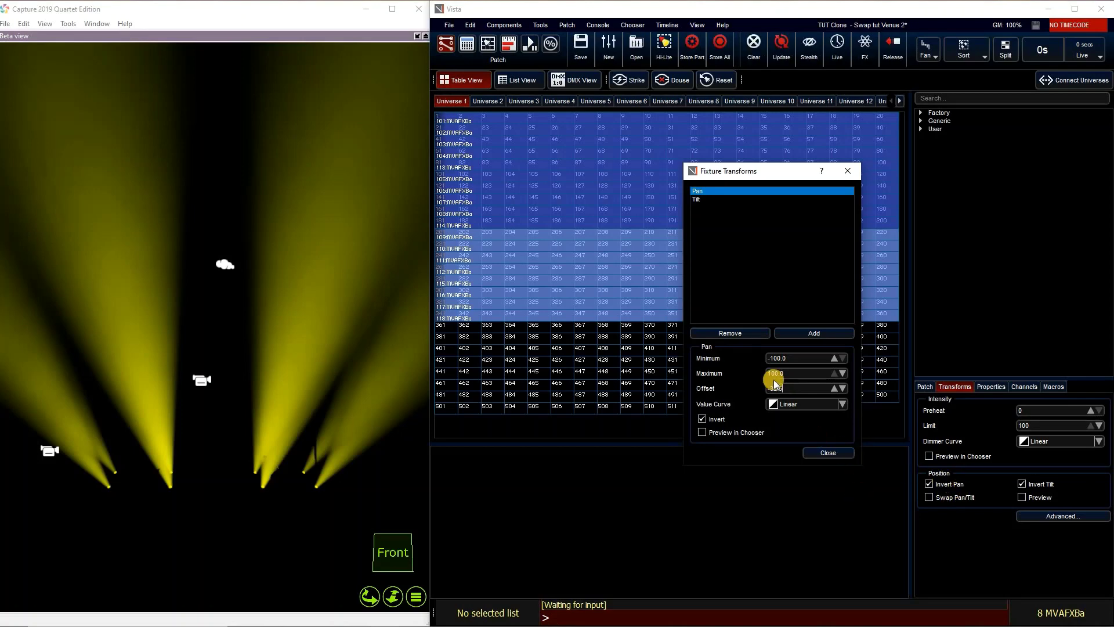
Select all spots 101–118 in the patch and check them in the 50/50 and PAN HOME positions.
{"action": "left_click_drag", "start_coordinate": [799, 297], "coordinate": [783, 316]}
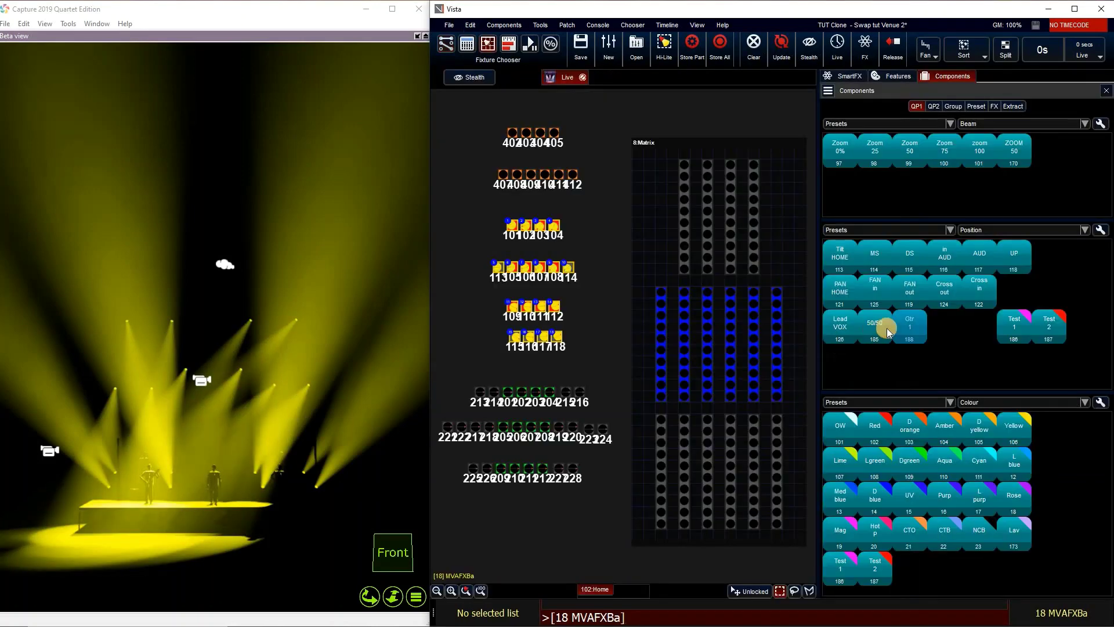
{"action": "left_click", "coordinate": [877, 328]}
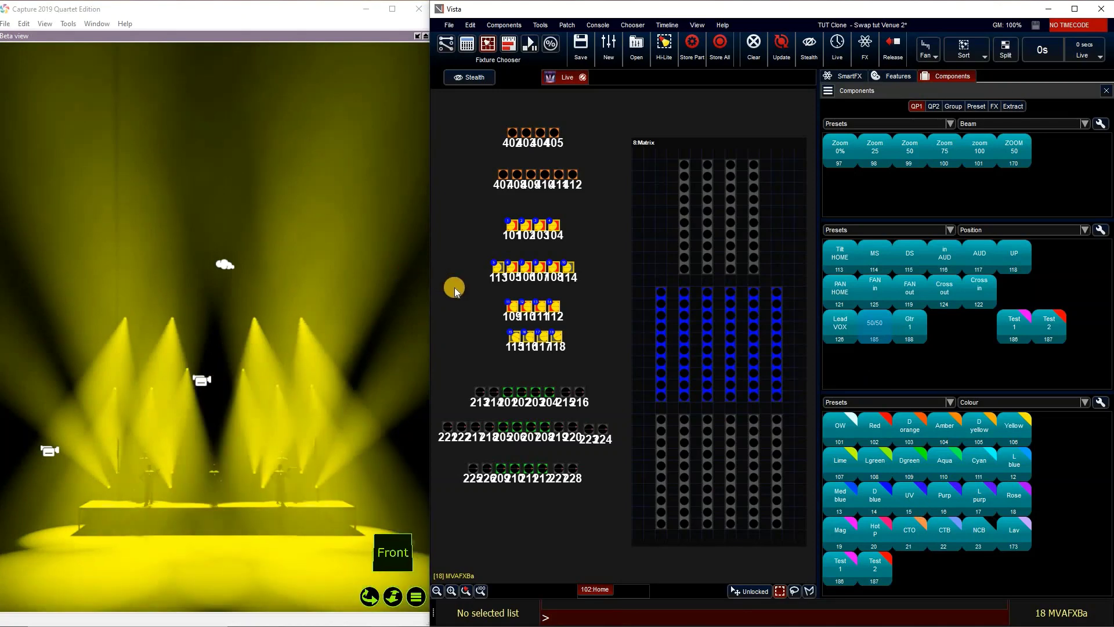
{"action": "left_click", "coordinate": [837, 294]}
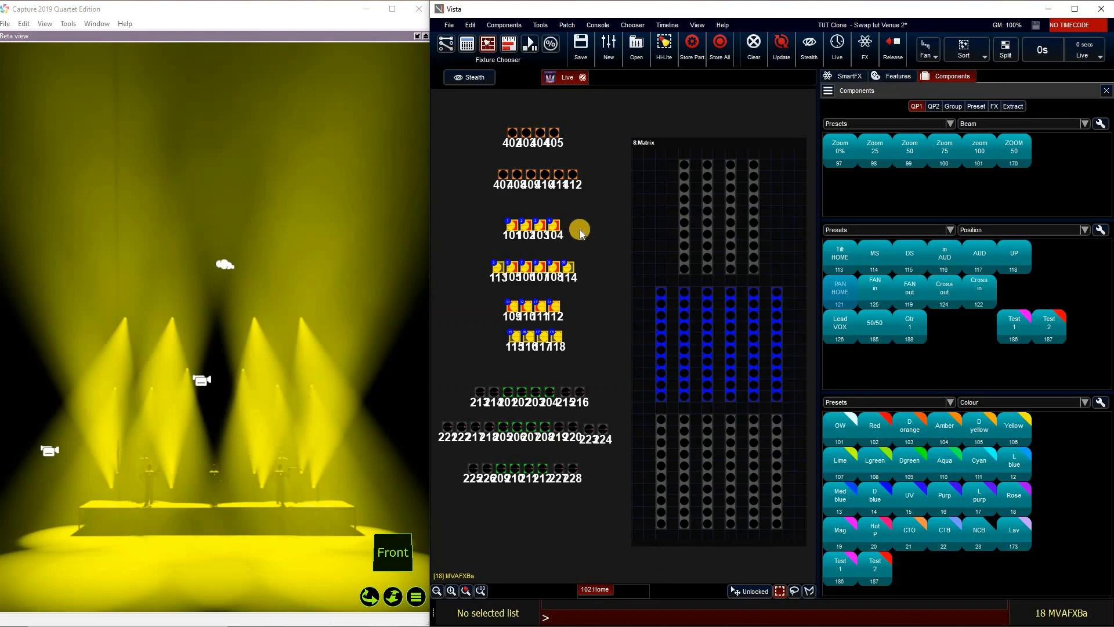
Reselect spots 101–118 in the fixture chooser and run through the tilt position presets from Tilt HOME to UP.
{"action": "left_click", "coordinate": [603, 357]}
{"action": "left_click_drag", "start_coordinate": [477, 209], "coordinate": [588, 343]}
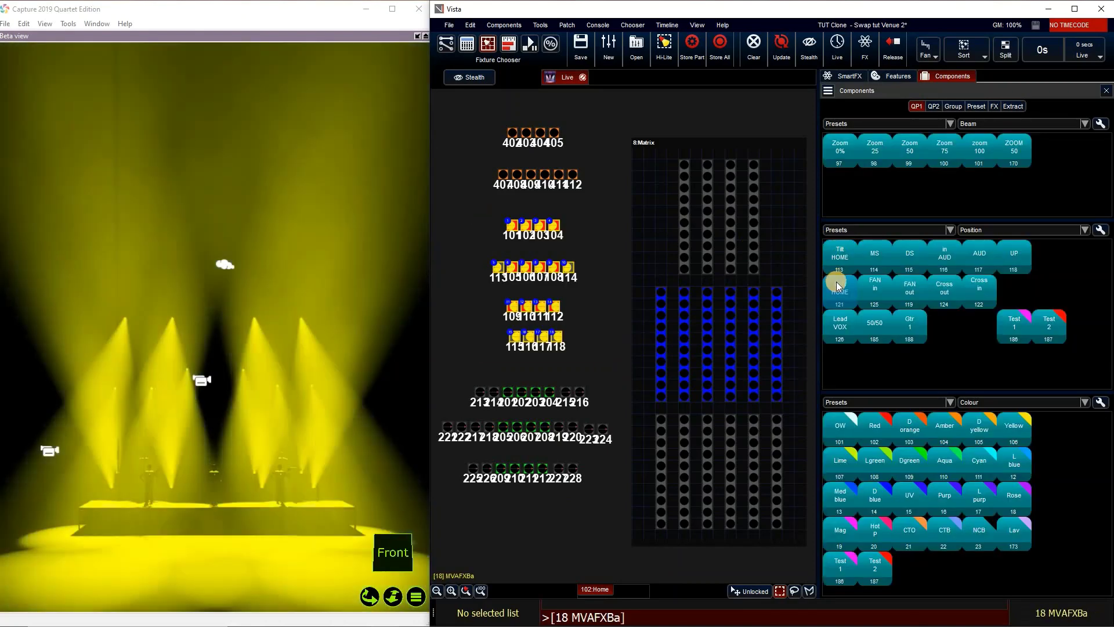
{"action": "left_click", "coordinate": [841, 260]}
{"action": "left_click", "coordinate": [907, 253]}
{"action": "left_click", "coordinate": [936, 252]}
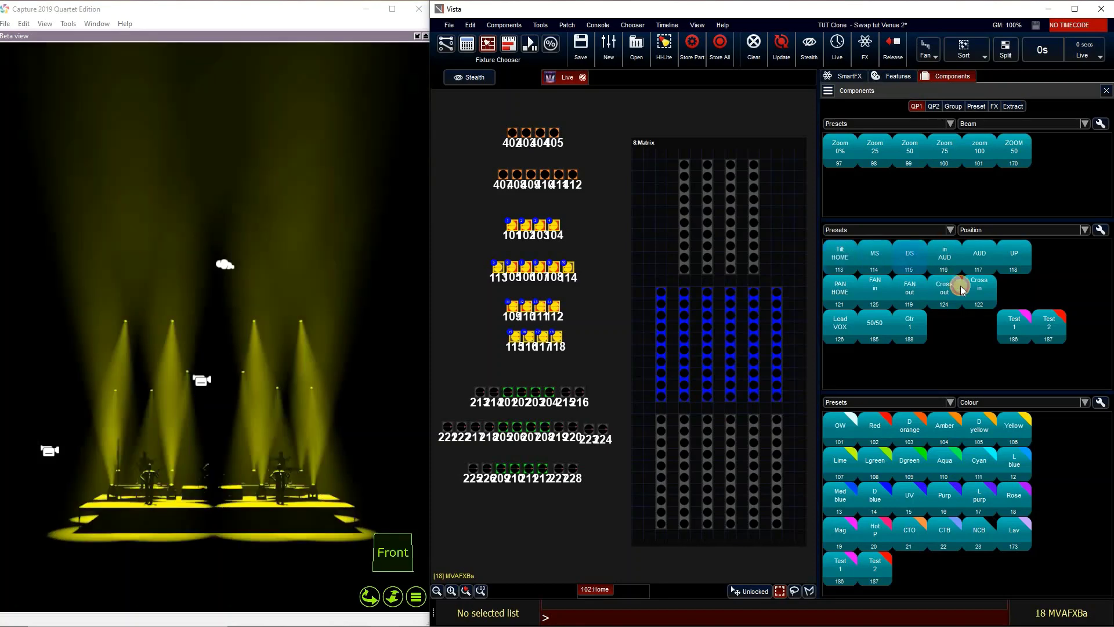
{"action": "left_click", "coordinate": [980, 254]}
{"action": "left_click", "coordinate": [1010, 259]}
{"action": "left_click", "coordinate": [967, 298]}
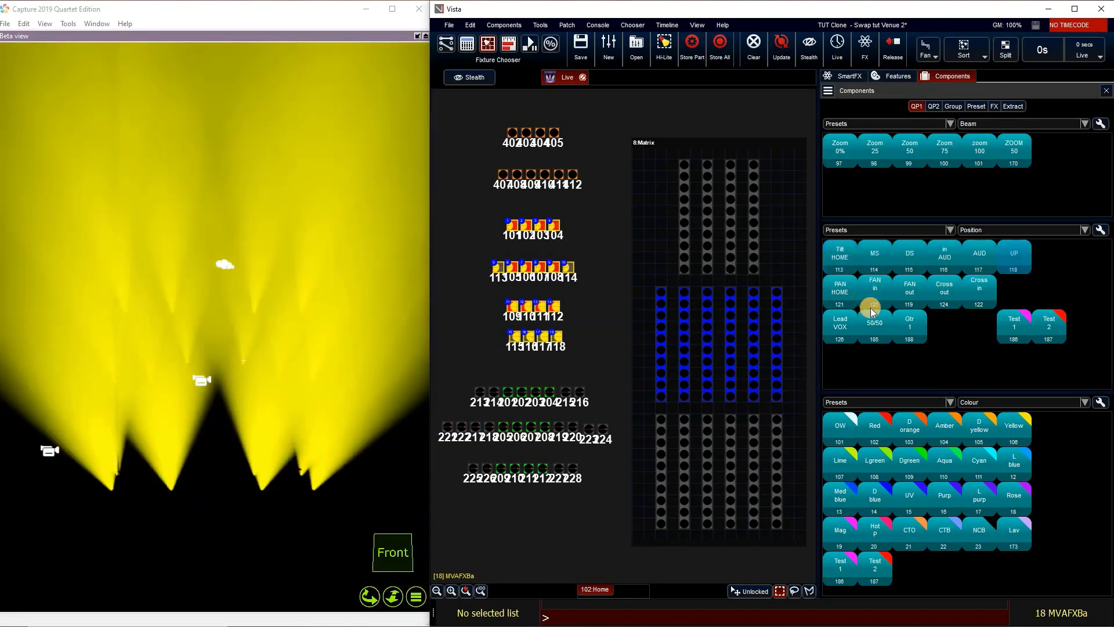
Check the spots in the FAN out, Cross out, Lead VOX and Gtr 1 position presets.
{"action": "left_click", "coordinate": [875, 253]}
{"action": "left_click", "coordinate": [920, 290]}
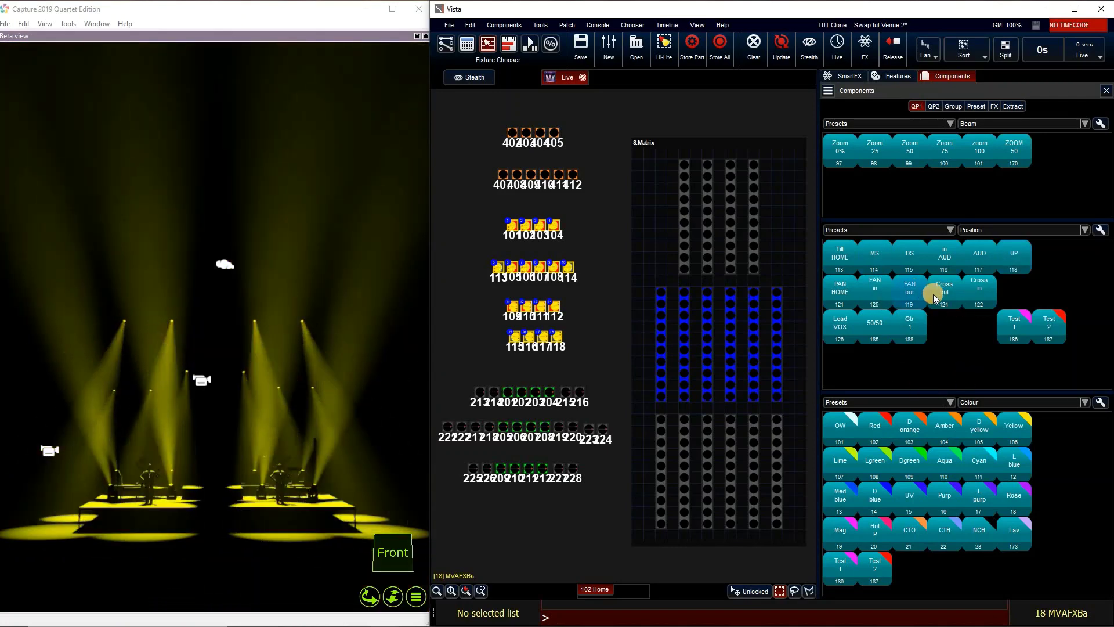
{"action": "left_click", "coordinate": [944, 288]}
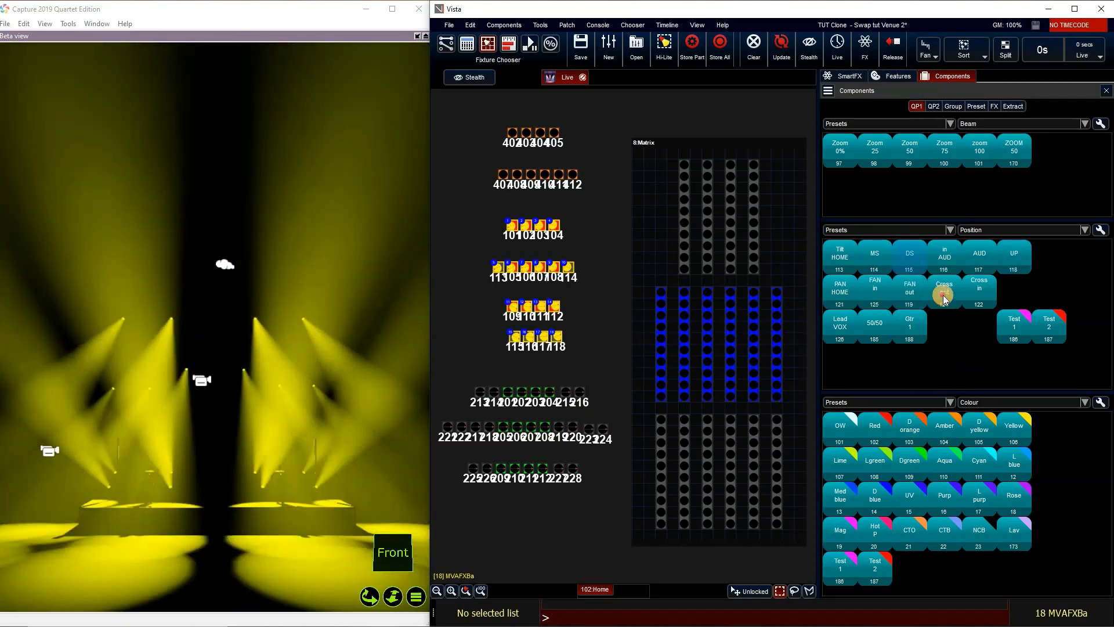
{"action": "left_click", "coordinate": [994, 299]}
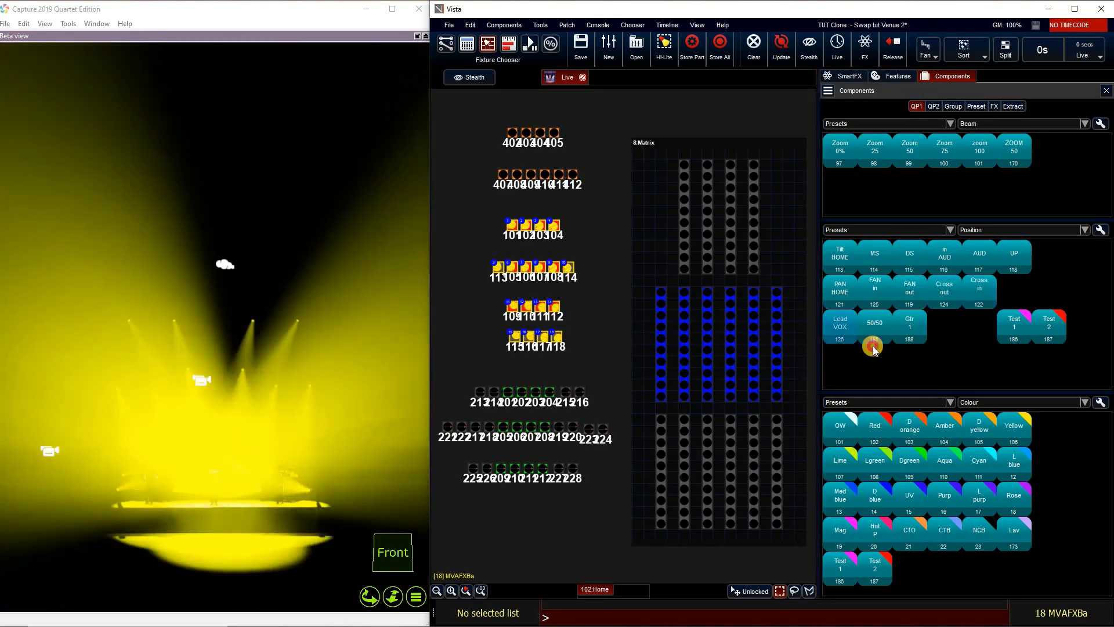
{"action": "left_click", "coordinate": [910, 321]}
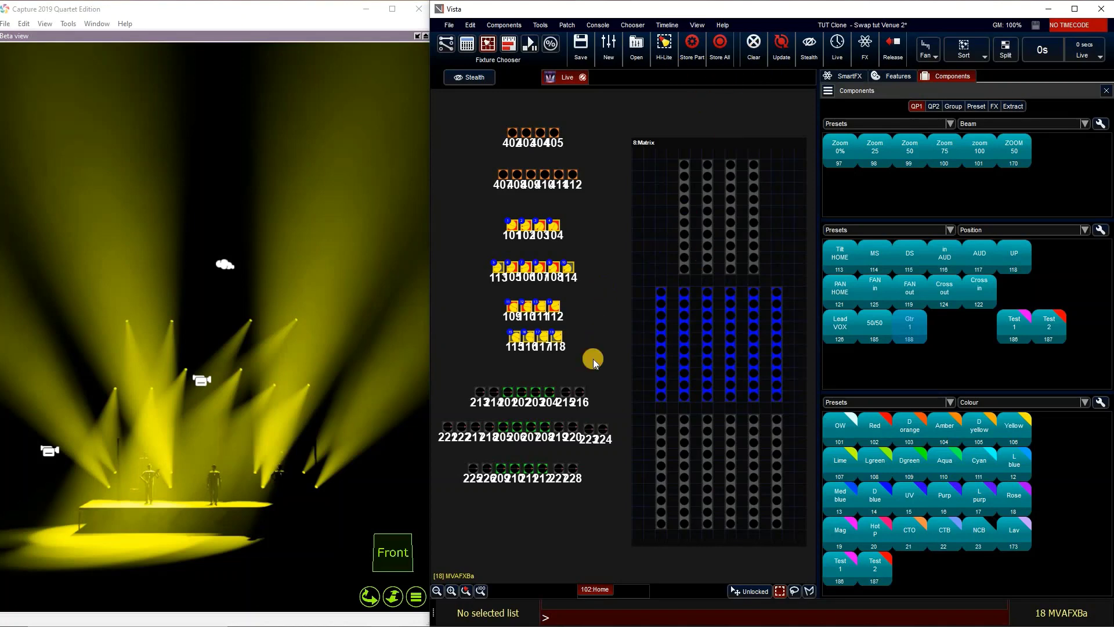
Select wash fixtures 201–228 through the Wash and Wash Mirror groups and apply the FAN out position preset.
{"action": "left_click_drag", "start_coordinate": [589, 390], "coordinate": [609, 436]}
{"action": "left_click_drag", "start_coordinate": [449, 463], "coordinate": [611, 477]}
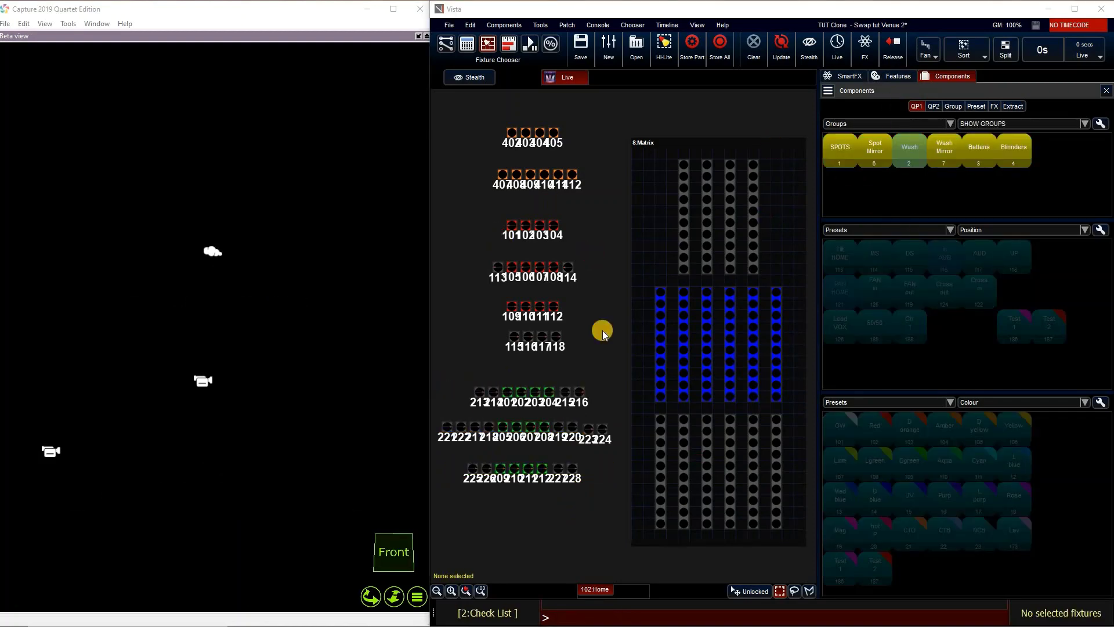
{"action": "left_click", "coordinate": [906, 140]}
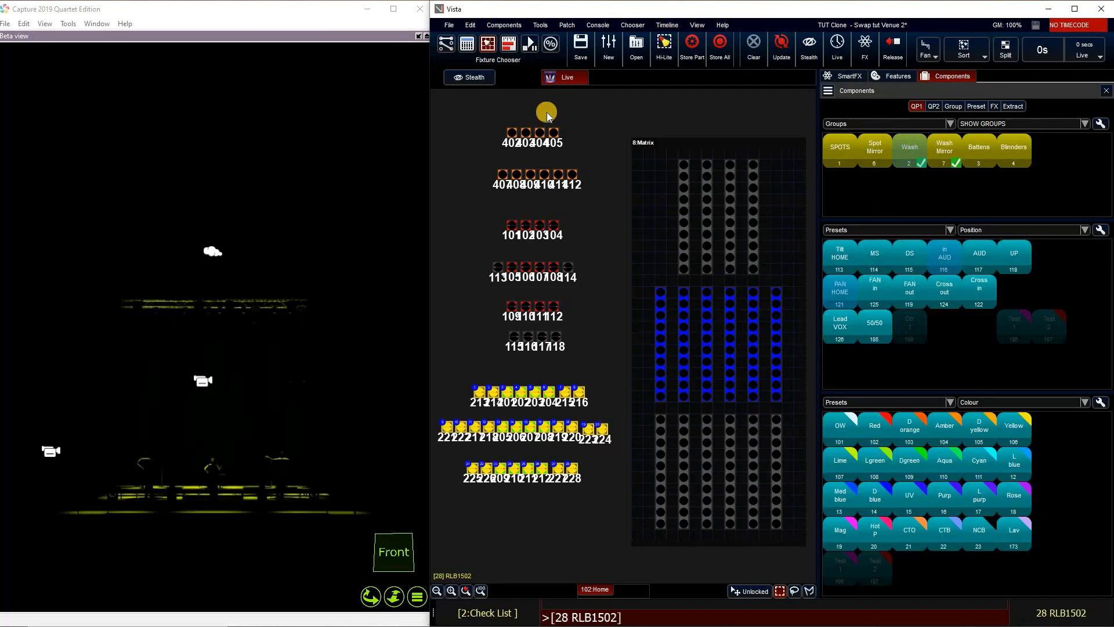
{"action": "left_click", "coordinate": [446, 43]}
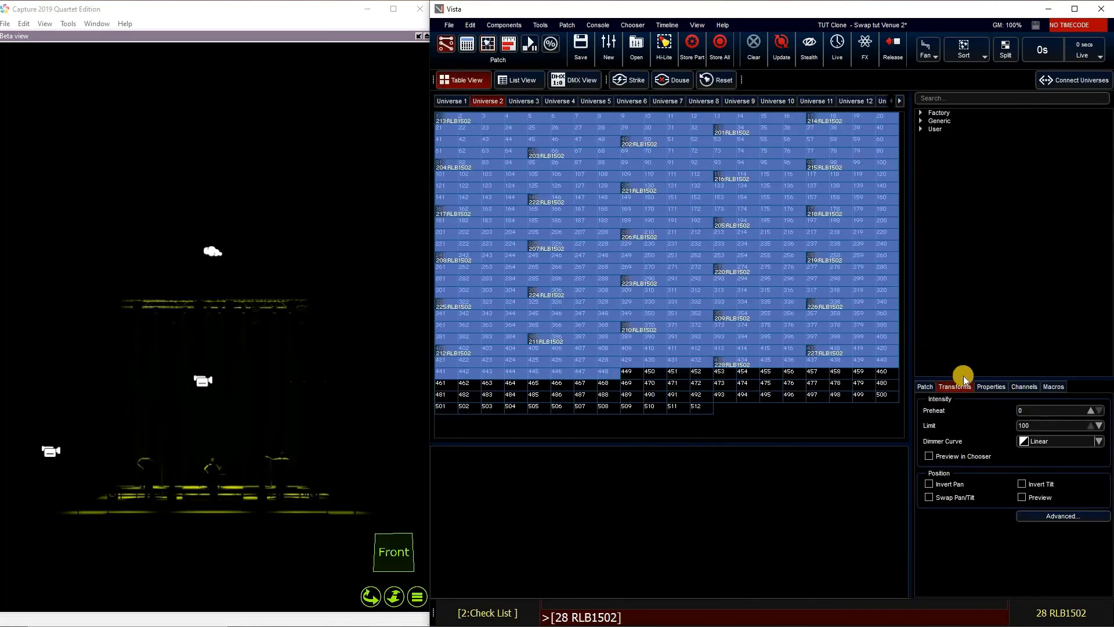
{"action": "left_click", "coordinate": [1102, 515]}
{"action": "left_click", "coordinate": [828, 453]}
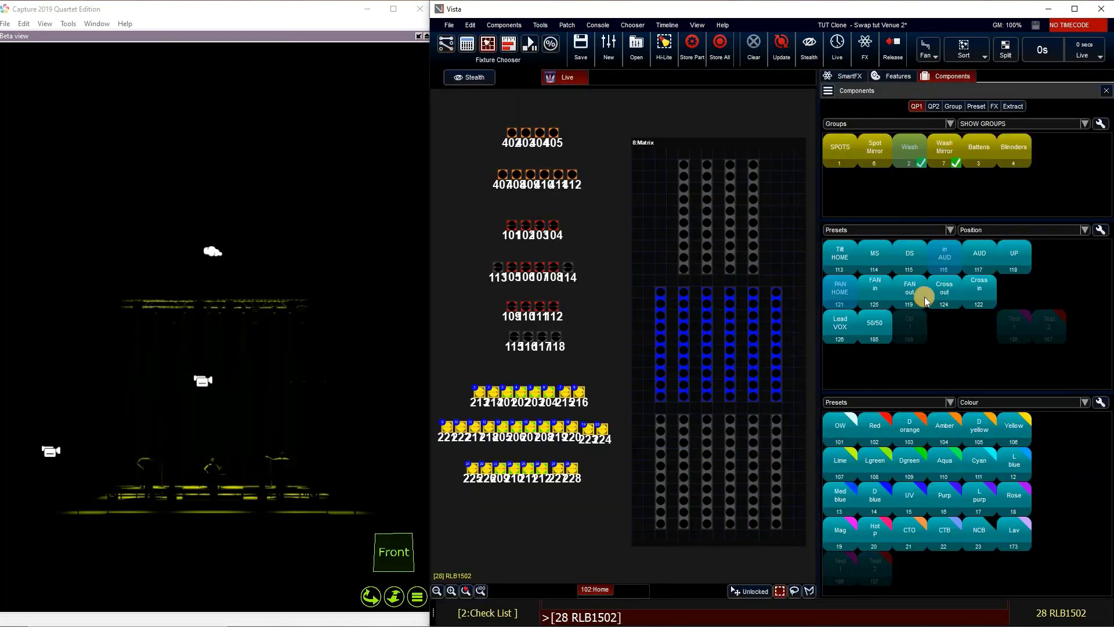
{"action": "left_click", "coordinate": [923, 296]}
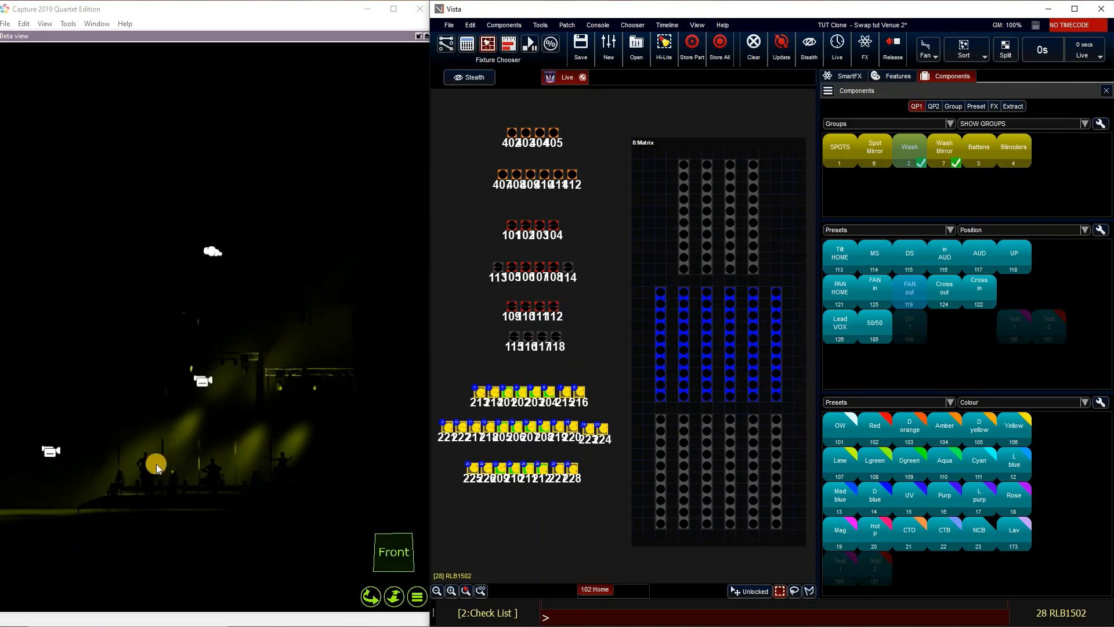
Add a Pan feature transform to wash fixtures 201–228 through the advanced fixture transforms in the patch.
{"action": "left_click", "coordinate": [464, 60]}
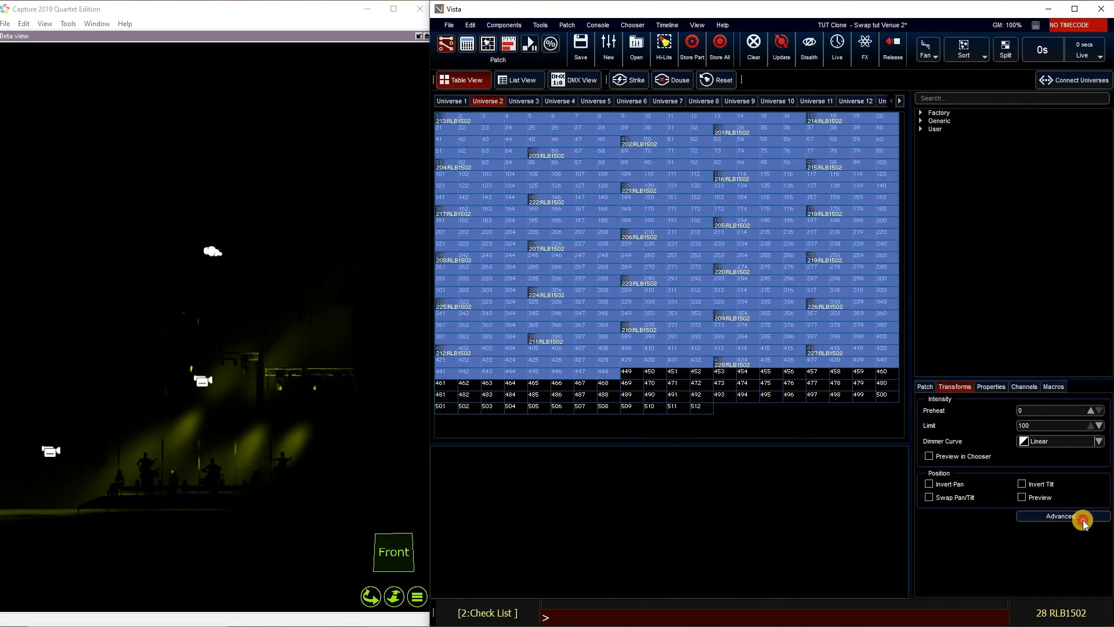
{"action": "left_click", "coordinate": [1084, 521]}
{"action": "left_click", "coordinate": [815, 330]}
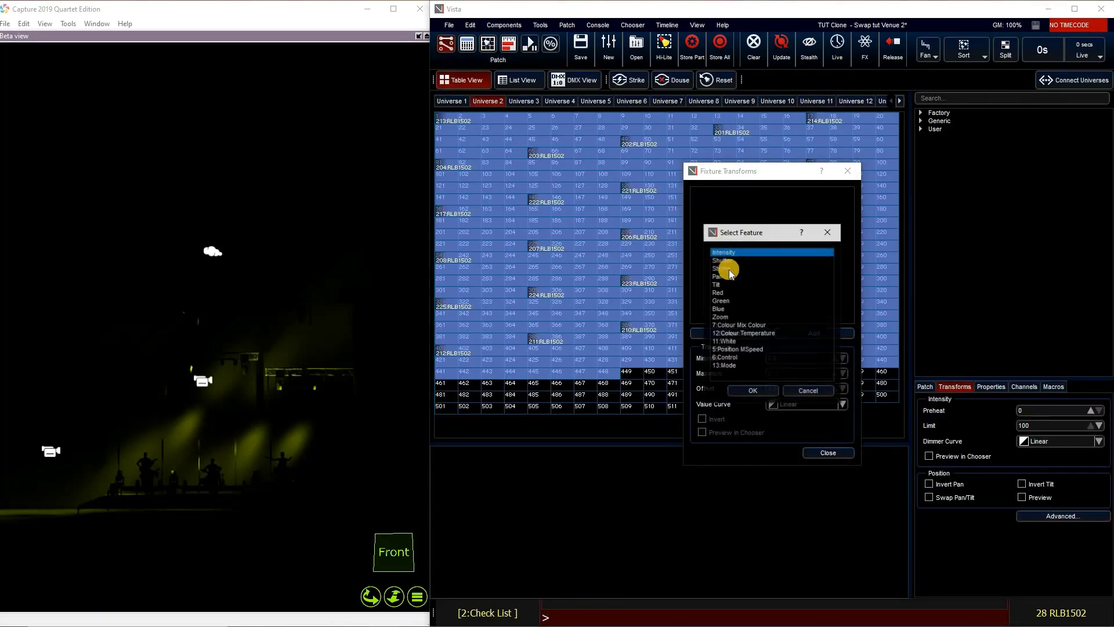
{"action": "left_click", "coordinate": [726, 277]}
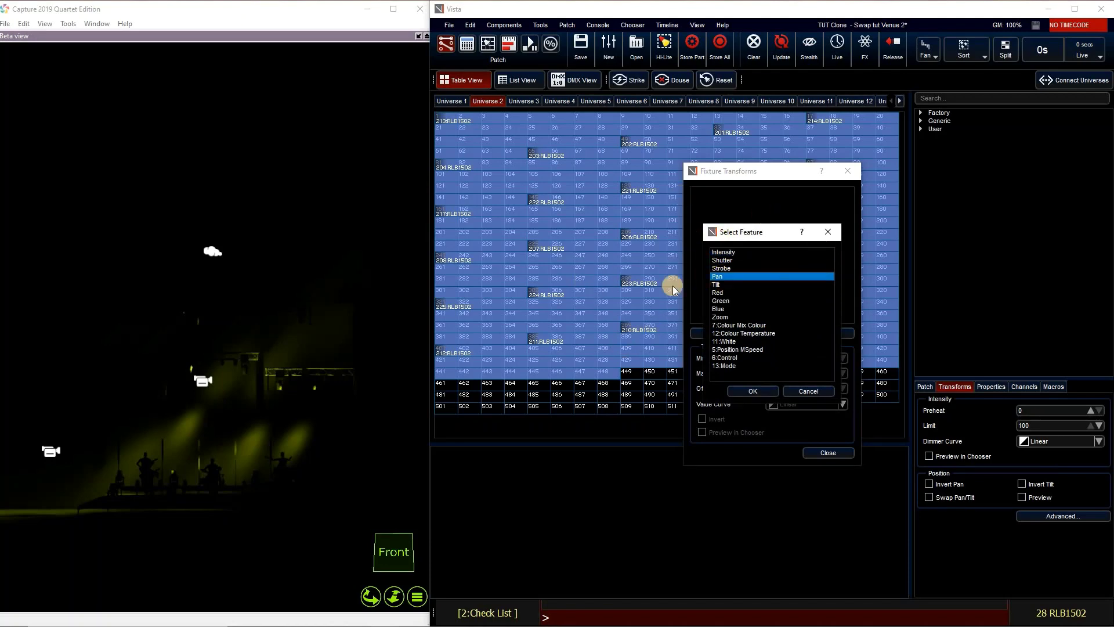
{"action": "left_click", "coordinate": [753, 391]}
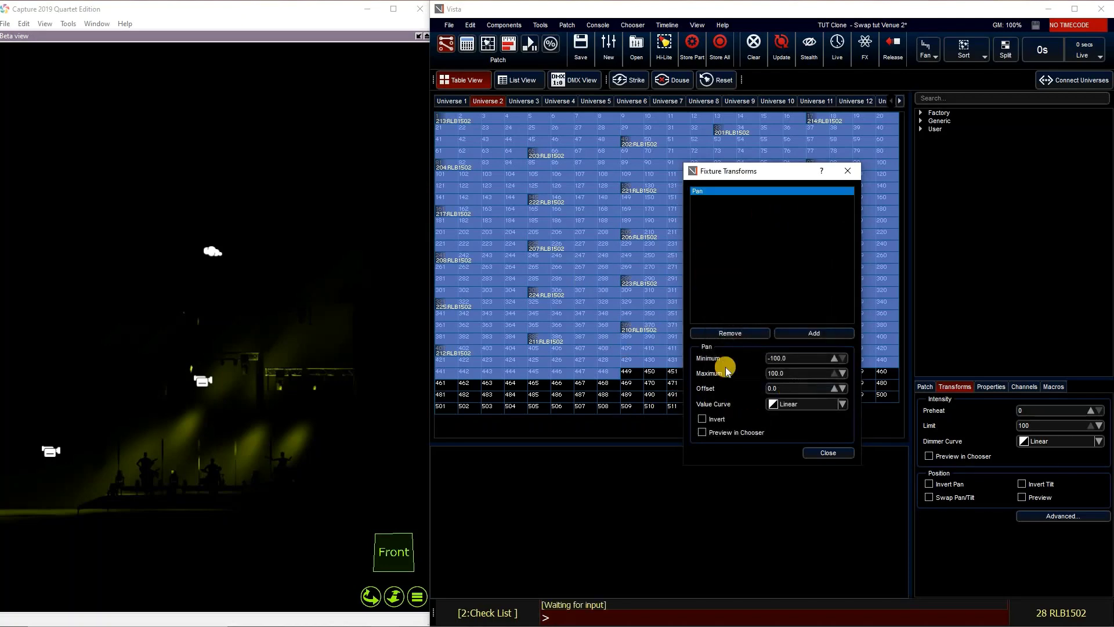
Set the Pan transform offset of the wash fixtures to 46.
{"action": "key", "text": "Tab"}
{"action": "type", "text": "66"}
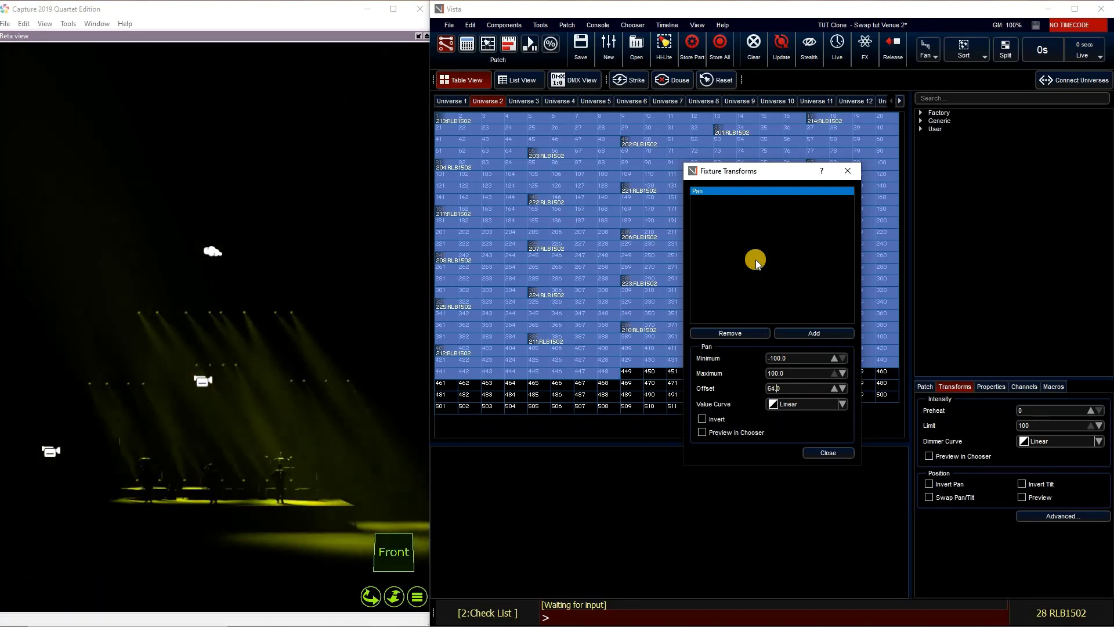
{"action": "key", "text": "BackSpace"}
{"action": "key", "text": "BackSpace"}
{"action": "type", "text": "48"}
{"action": "key", "text": "BackSpace"}
{"action": "type", "text": "6"}
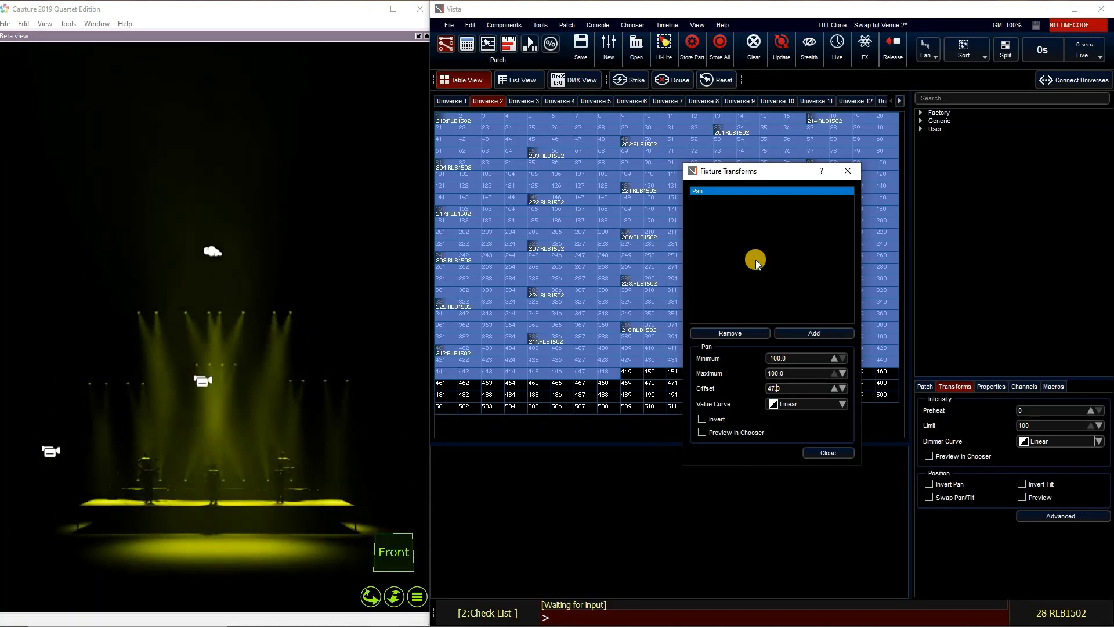
{"action": "key", "text": "BackSpace"}
{"action": "type", "text": "6"}
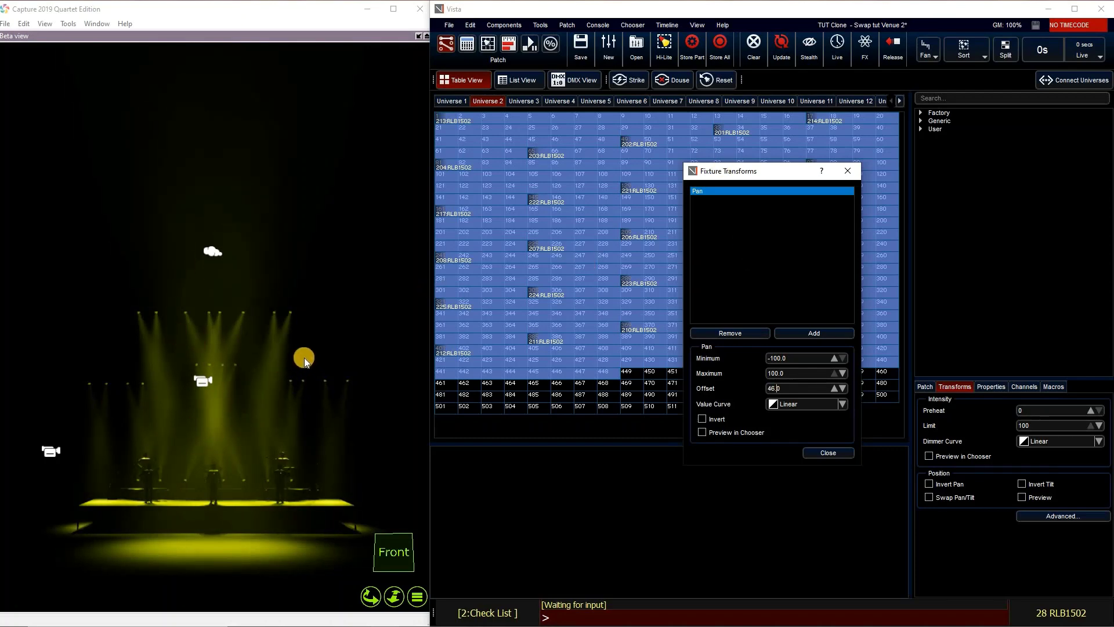
Invert the wash fixtures' pan, change the Pan offset to -46 and return to the fixture chooser.
{"action": "left_click", "coordinate": [702, 421]}
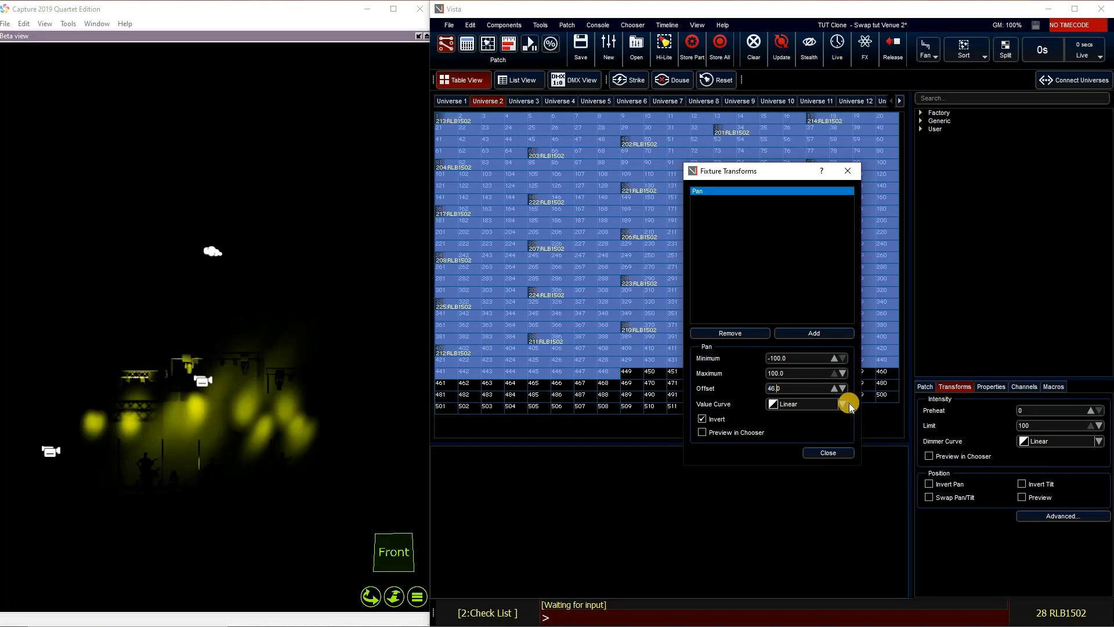
{"action": "type", "text": "-45"}
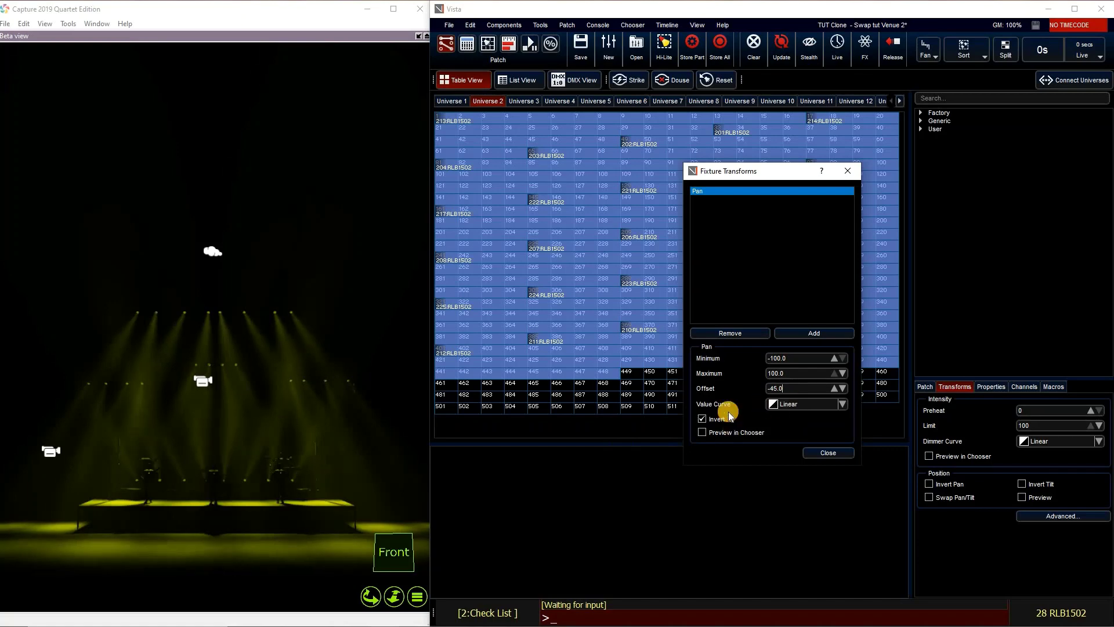
{"action": "key", "text": "Down"}
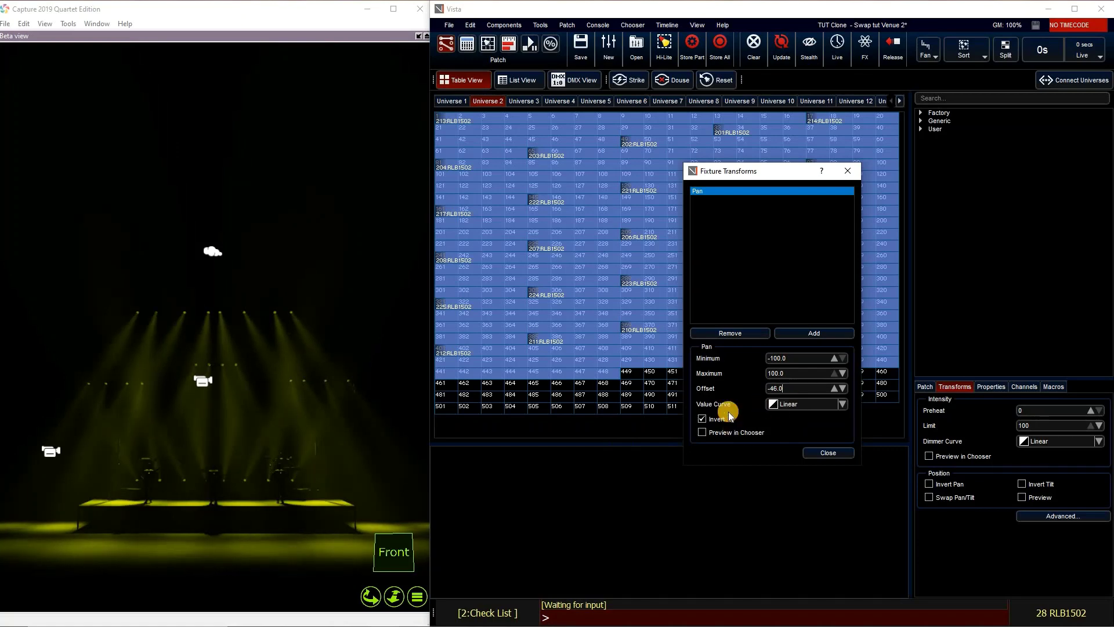
{"action": "key", "text": "Up"}
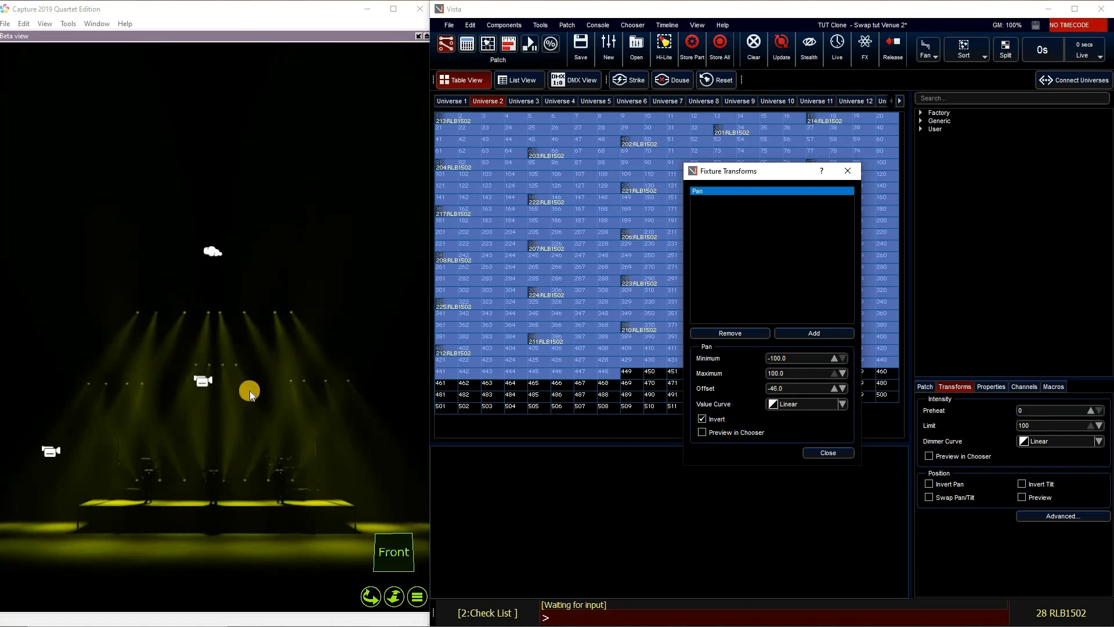
{"action": "left_click", "coordinate": [830, 453]}
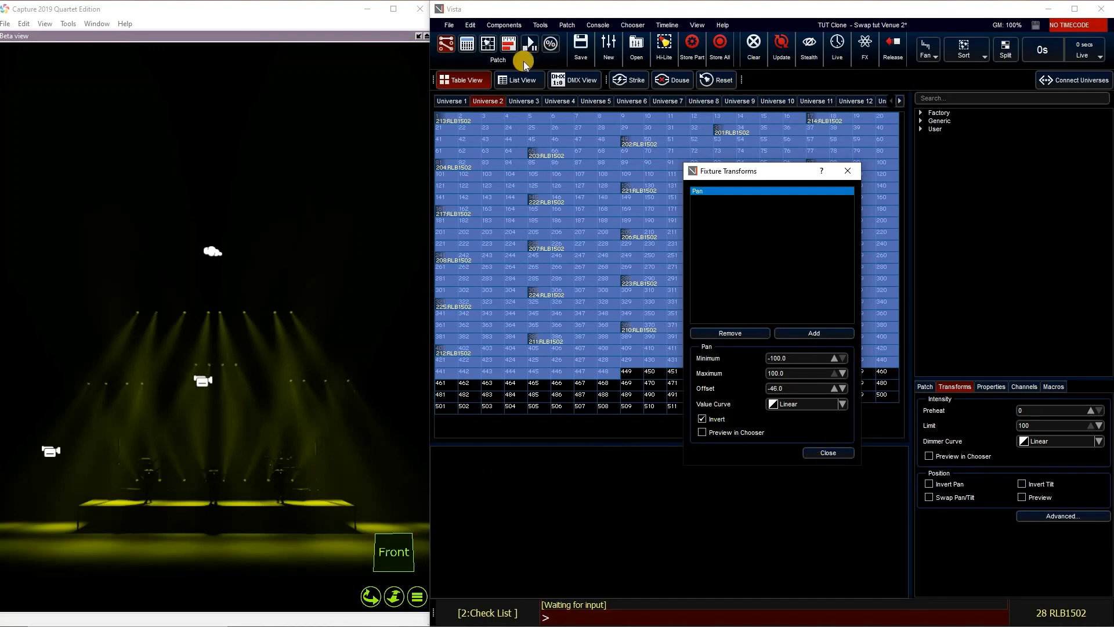
{"action": "key", "text": "Escape"}
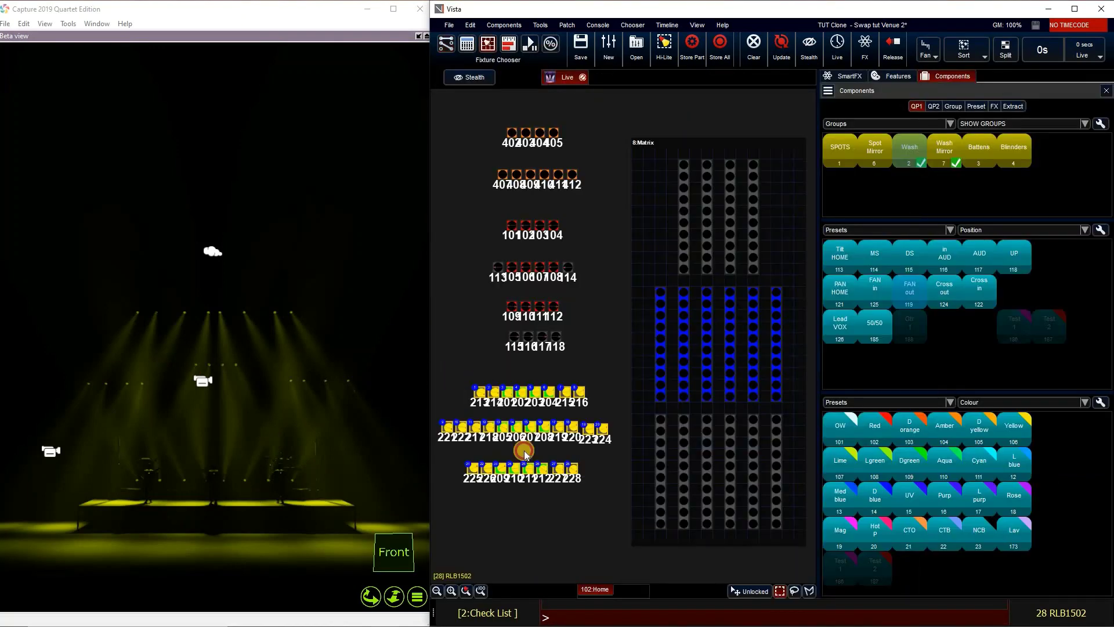
Reselect washes 201–228 and check them in the DS, AUD, UP and MS position presets.
{"action": "left_click", "coordinate": [524, 452]}
{"action": "left_click_drag", "start_coordinate": [436, 373], "coordinate": [608, 487]}
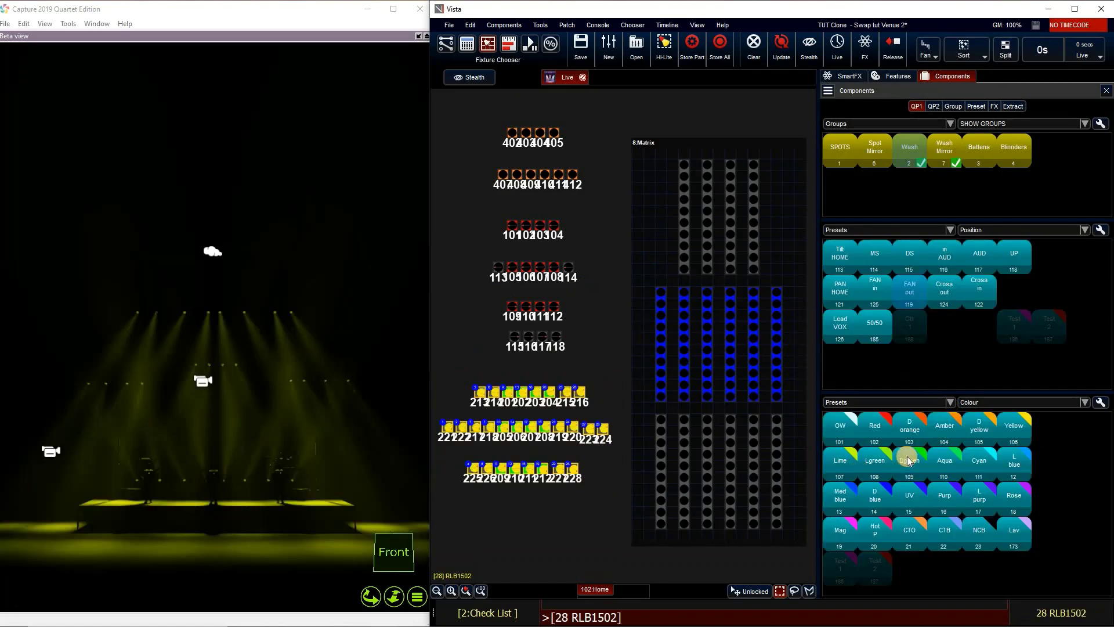
{"action": "left_click", "coordinate": [923, 261]}
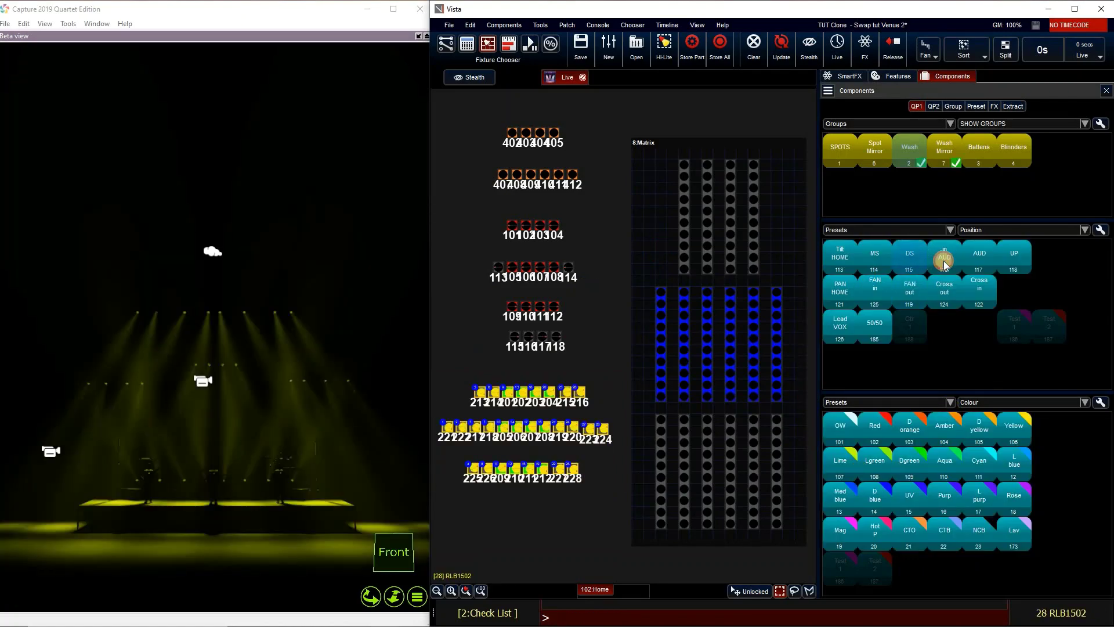
{"action": "left_click", "coordinate": [980, 257]}
{"action": "left_click", "coordinate": [1020, 259]}
{"action": "left_click", "coordinate": [877, 254]}
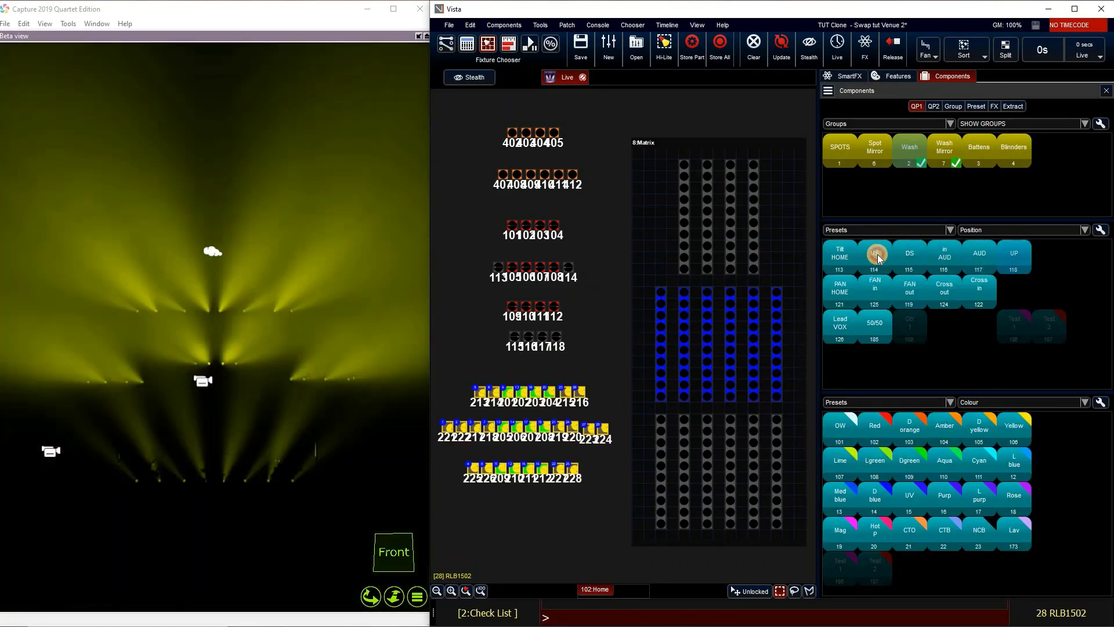
Check the washes in the PAN HOME, FAN in, Cross out, DS and Cross in position presets.
{"action": "left_click", "coordinate": [845, 296]}
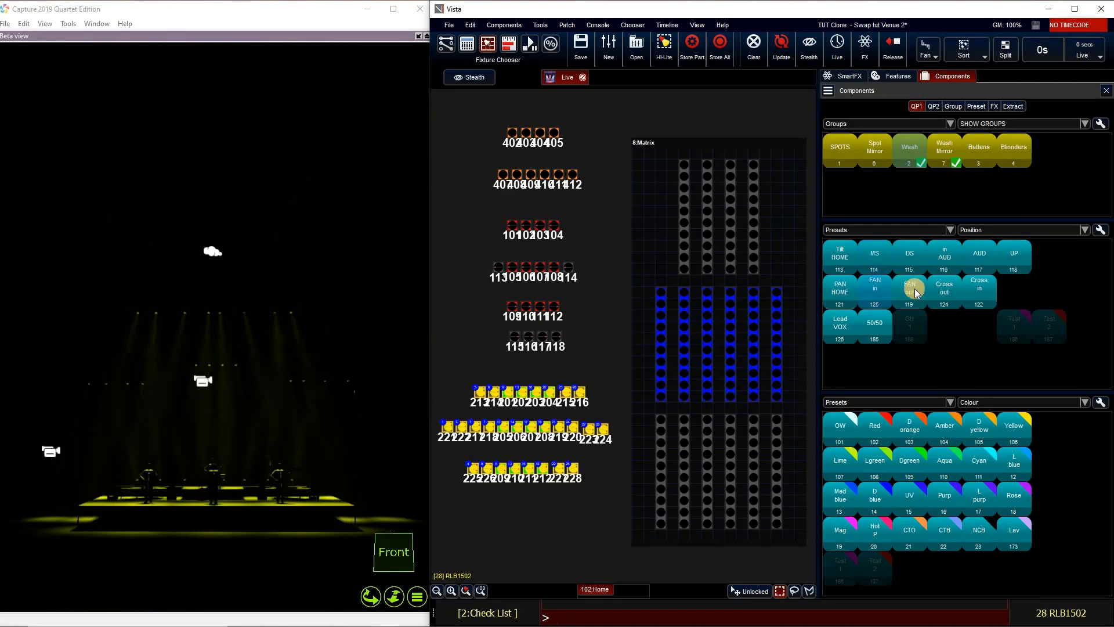
{"action": "left_click", "coordinate": [937, 284]}
{"action": "left_click", "coordinate": [914, 260]}
{"action": "left_click", "coordinate": [974, 290]}
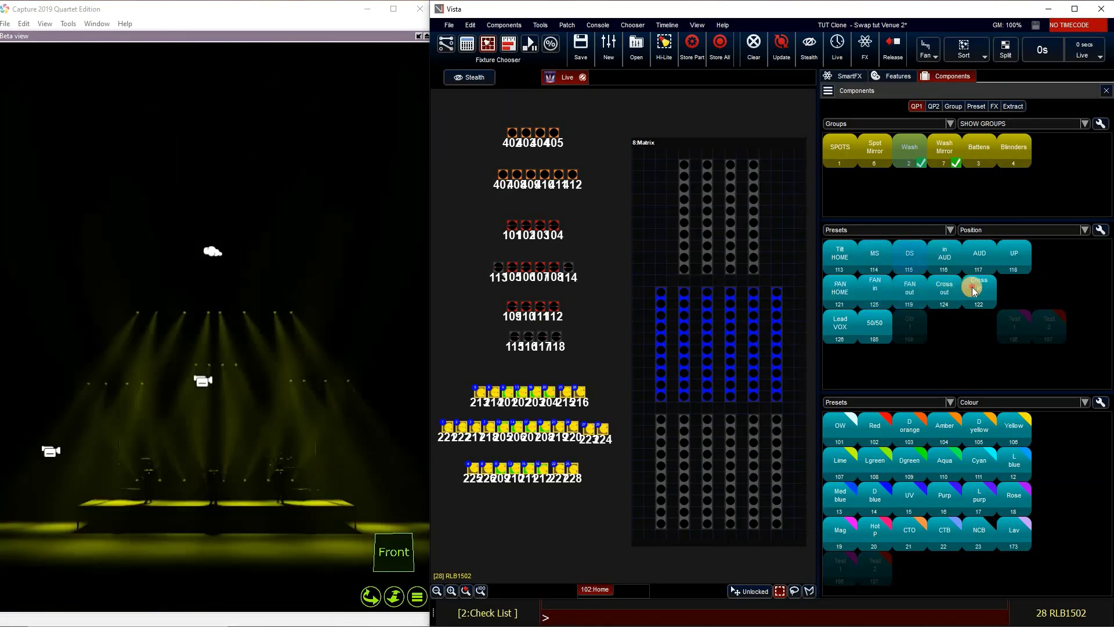
{"action": "left_click", "coordinate": [872, 347]}
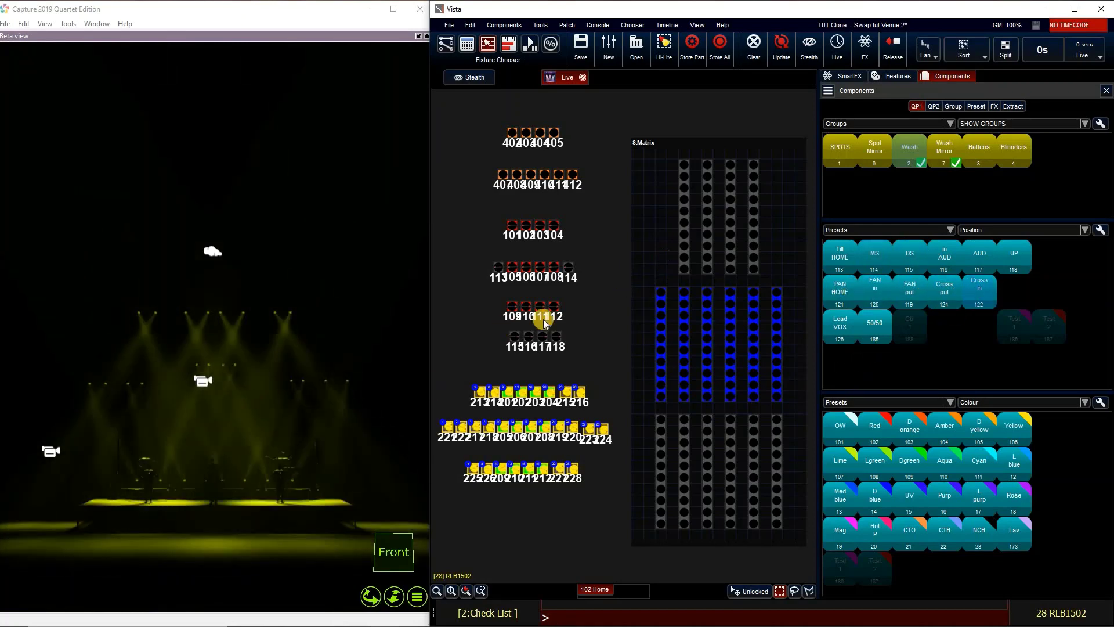
Clear the live edits, highlight spots 101–118 and washes 201–228 together, and check them in the Cross out position preset.
{"action": "double_click", "coordinate": [752, 49]}
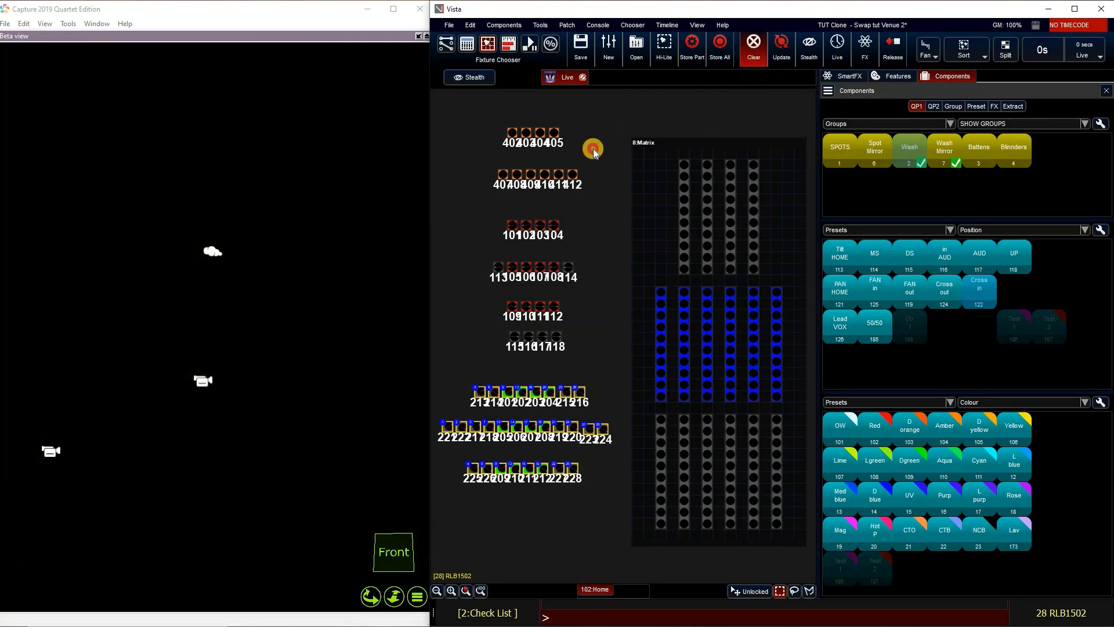
{"action": "left_click_drag", "start_coordinate": [443, 204], "coordinate": [612, 517]}
{"action": "left_click", "coordinate": [664, 46]}
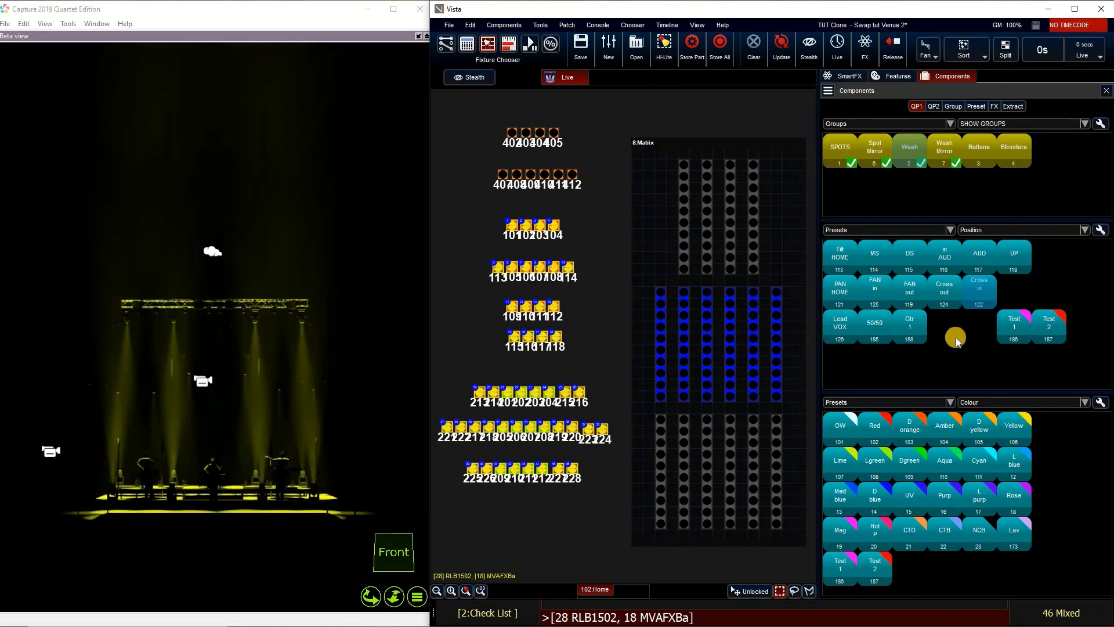
{"action": "left_click", "coordinate": [946, 290]}
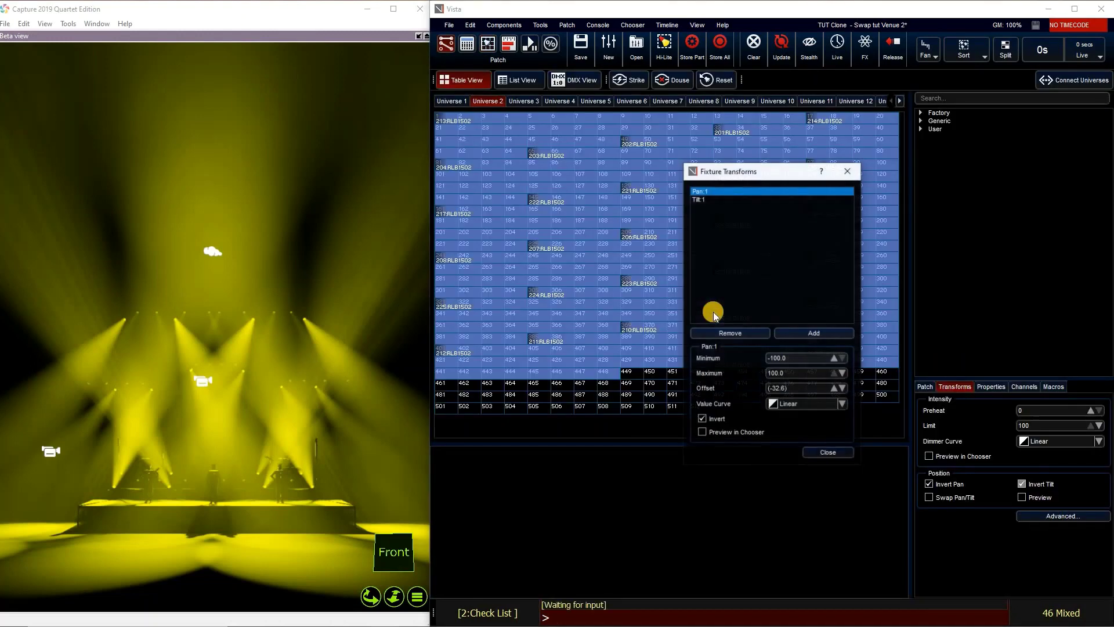
Examine which features can be added as fixture transforms for the combined selection, and return to the fixture chooser.
{"action": "left_click", "coordinate": [819, 331]}
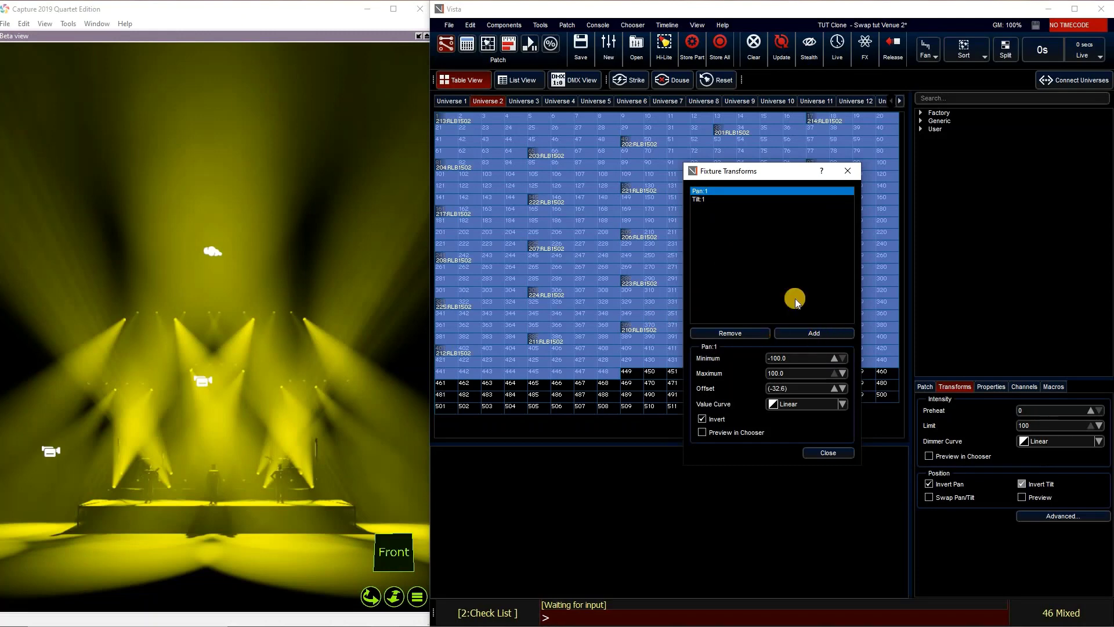
{"action": "scroll", "coordinate": [726, 296], "scroll_direction": "down", "scroll_amount": 1}
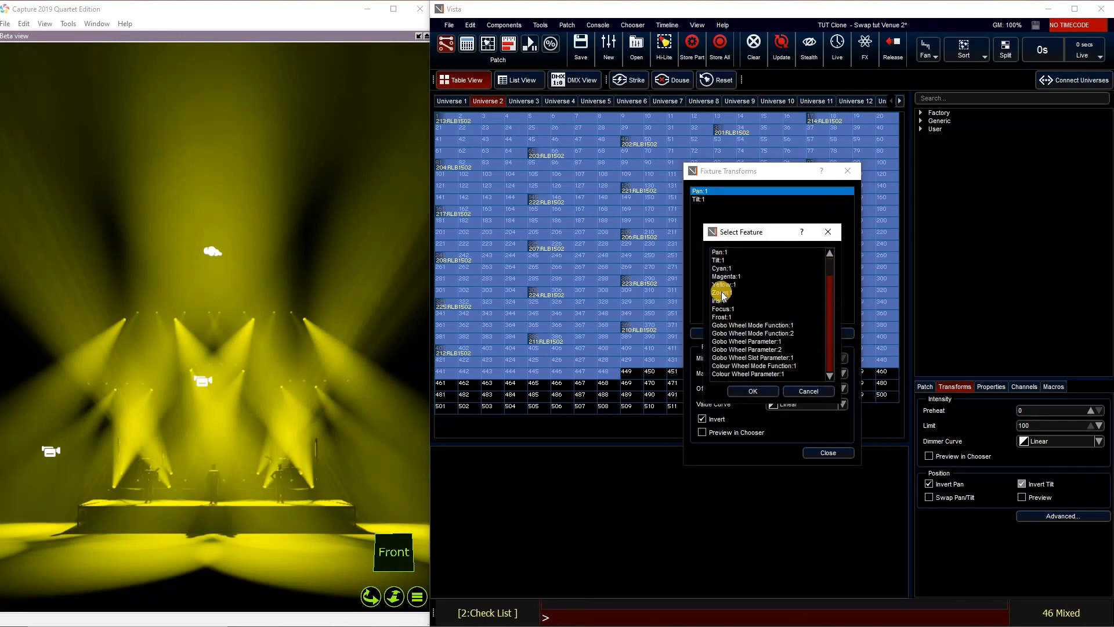
{"action": "left_click", "coordinate": [807, 394]}
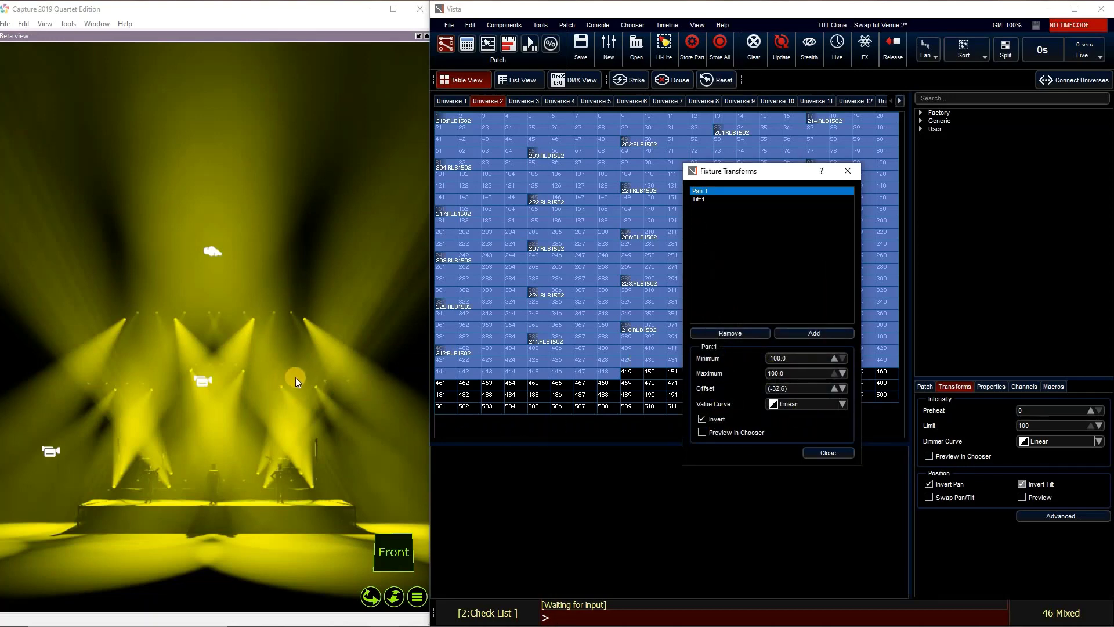
{"action": "left_click", "coordinate": [488, 47]}
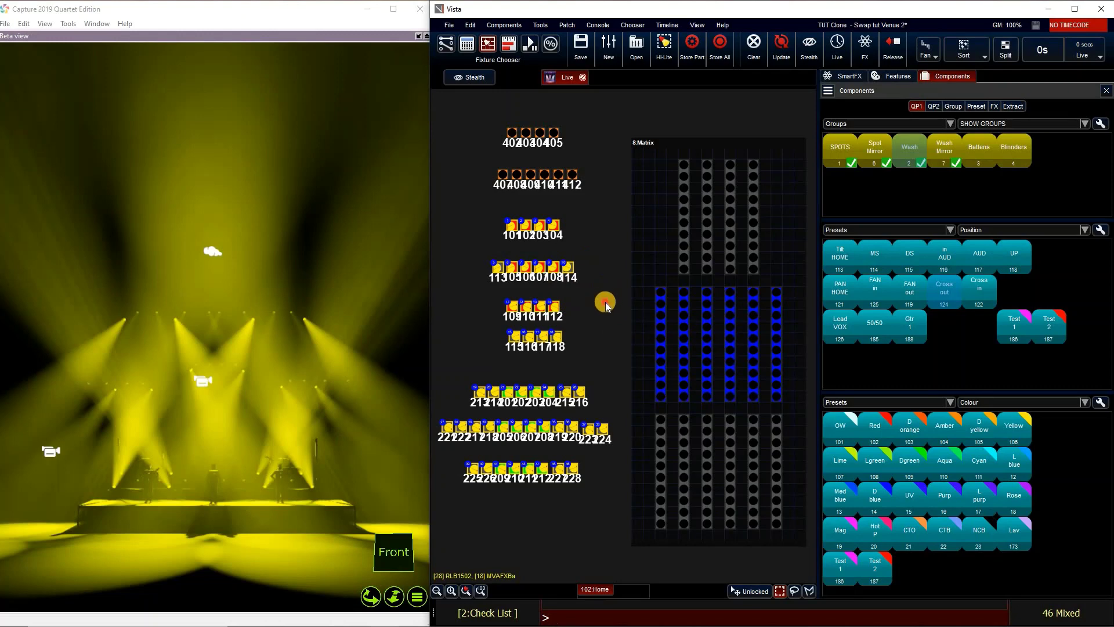
Turn off highlight, clear the live edits and fixture selection, and open the Check List cuelist.
{"action": "left_click", "coordinate": [662, 58]}
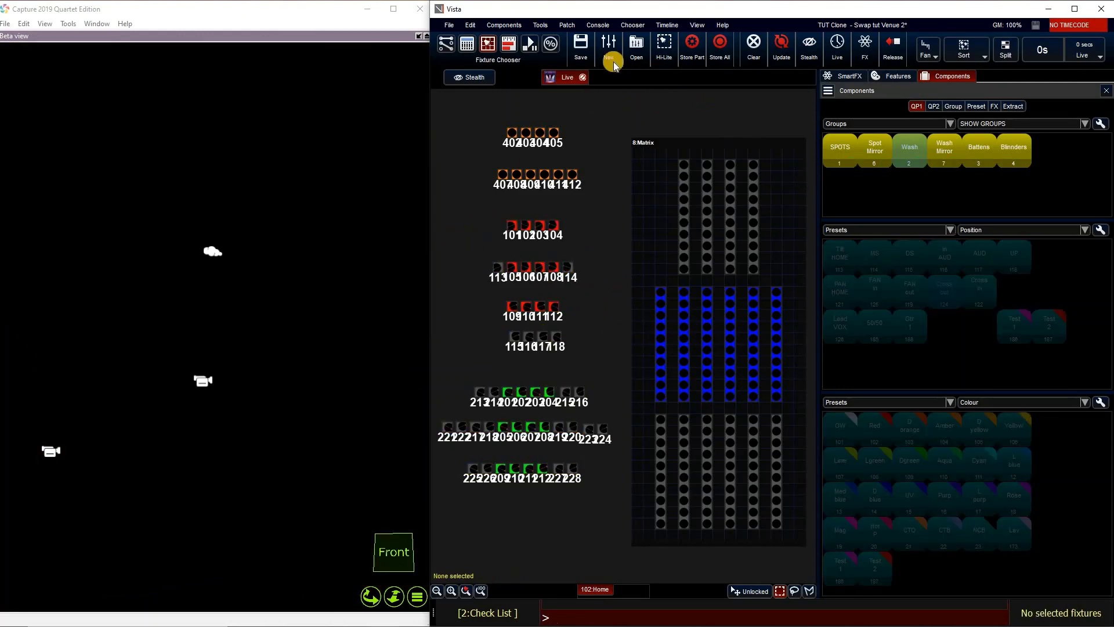
{"action": "left_click", "coordinate": [637, 48]}
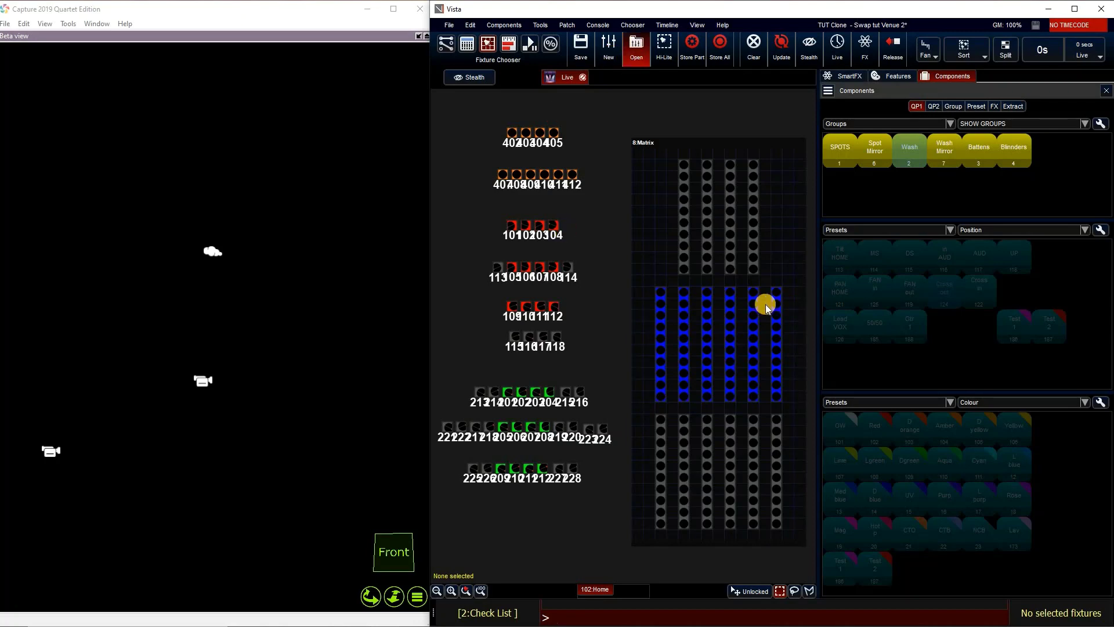
{"action": "left_click", "coordinate": [766, 307]}
{"action": "key", "text": "Return"}
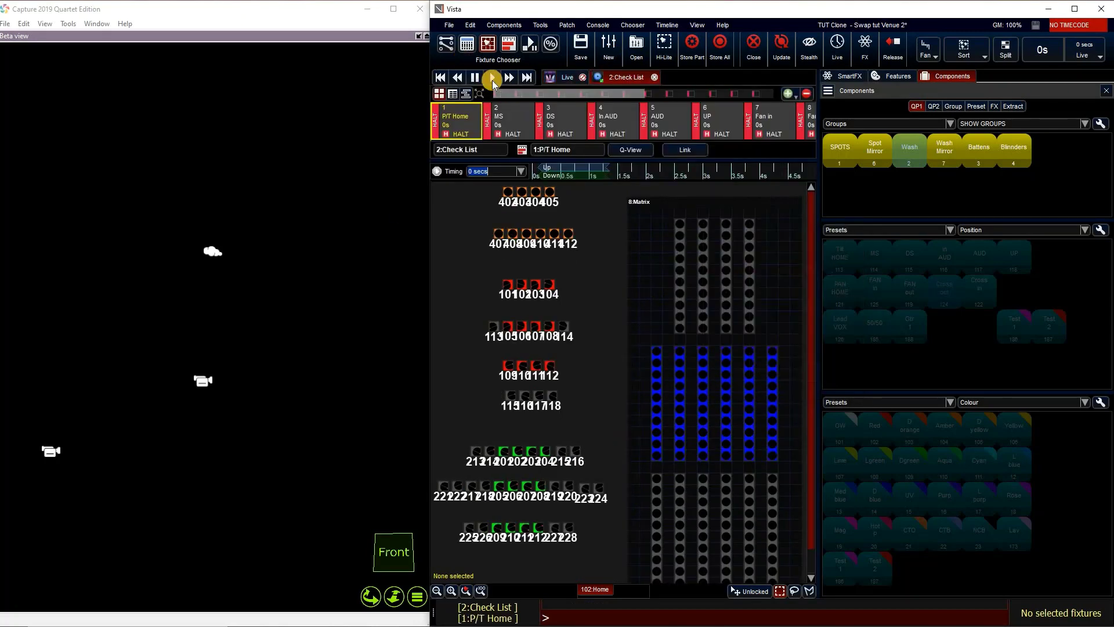
Play the P/T Home cue, highlight all spots and washes, and advance the Check List to cue MS.
{"action": "left_click", "coordinate": [592, 285]}
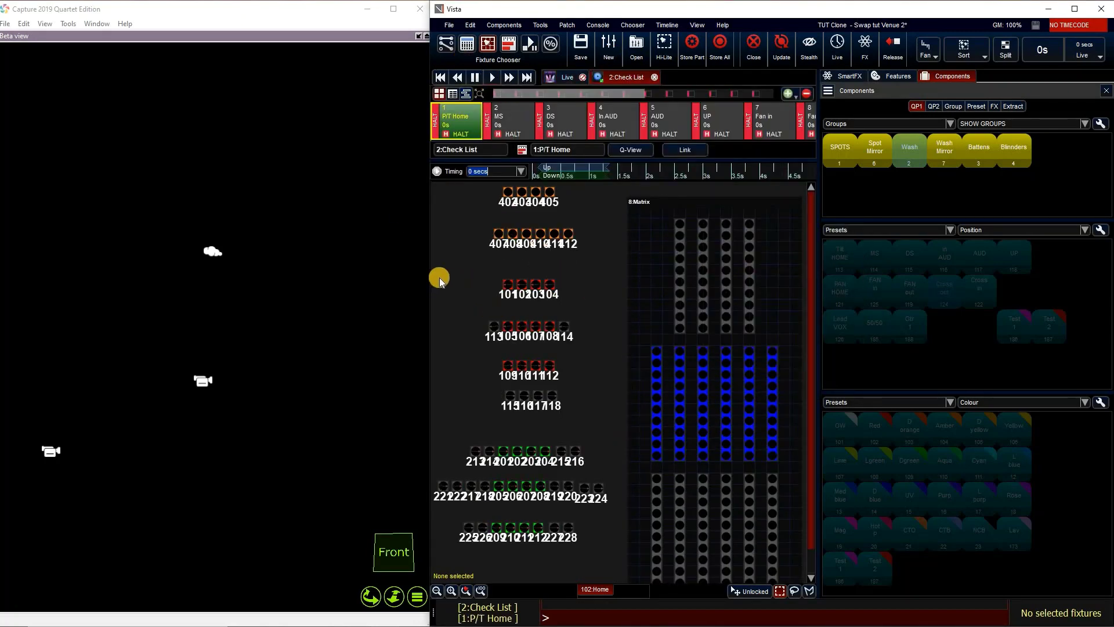
{"action": "key", "text": "ctrl+h"}
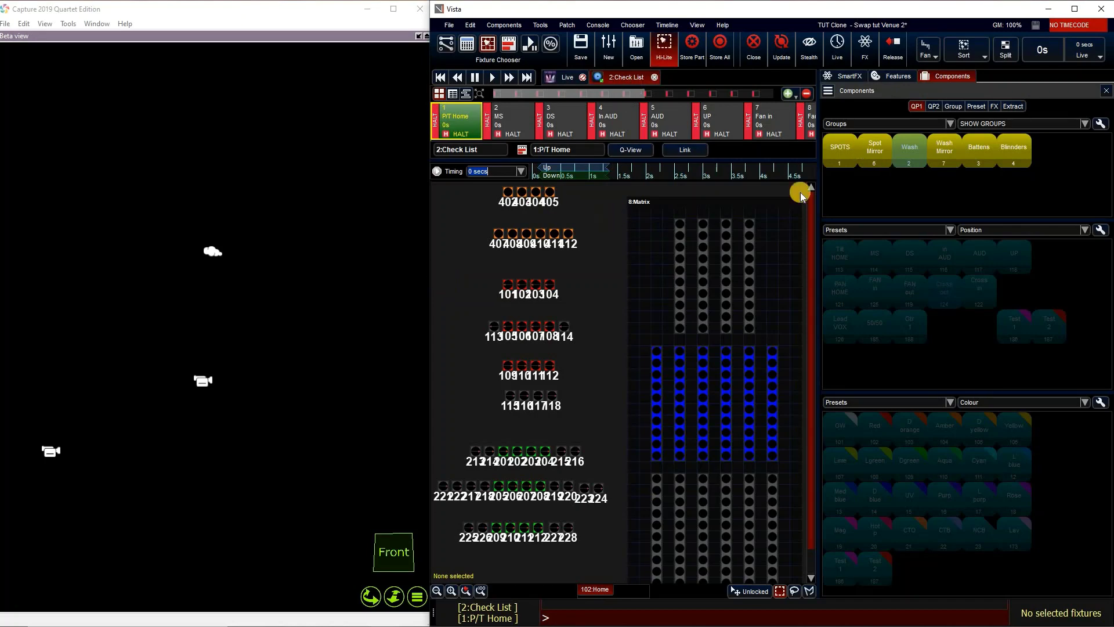
{"action": "key", "text": "ctrl+a"}
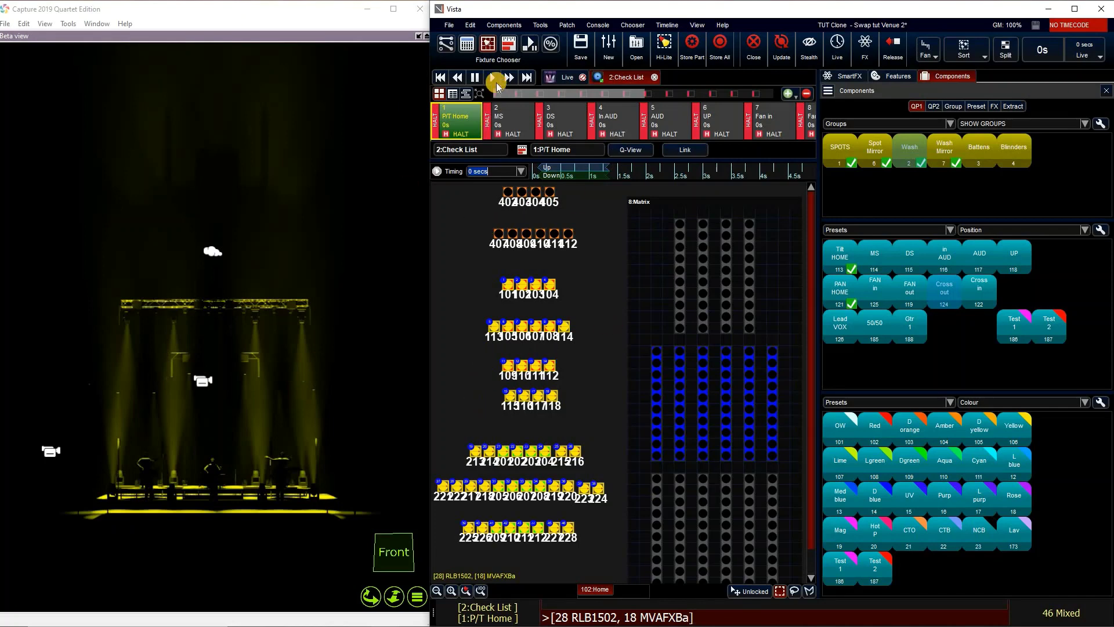
{"action": "key", "text": "space"}
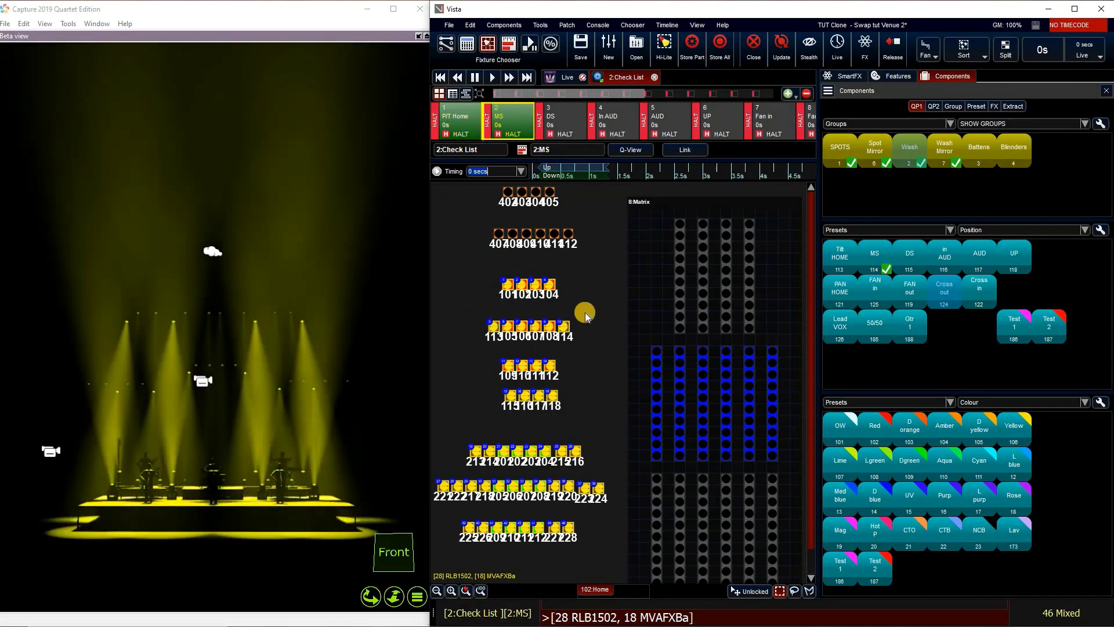
Check spots 101–118 alone in cue MS, add washes 201–228 to the selection, and advance to cue DS.
{"action": "left_click_drag", "start_coordinate": [457, 261], "coordinate": [601, 419]}
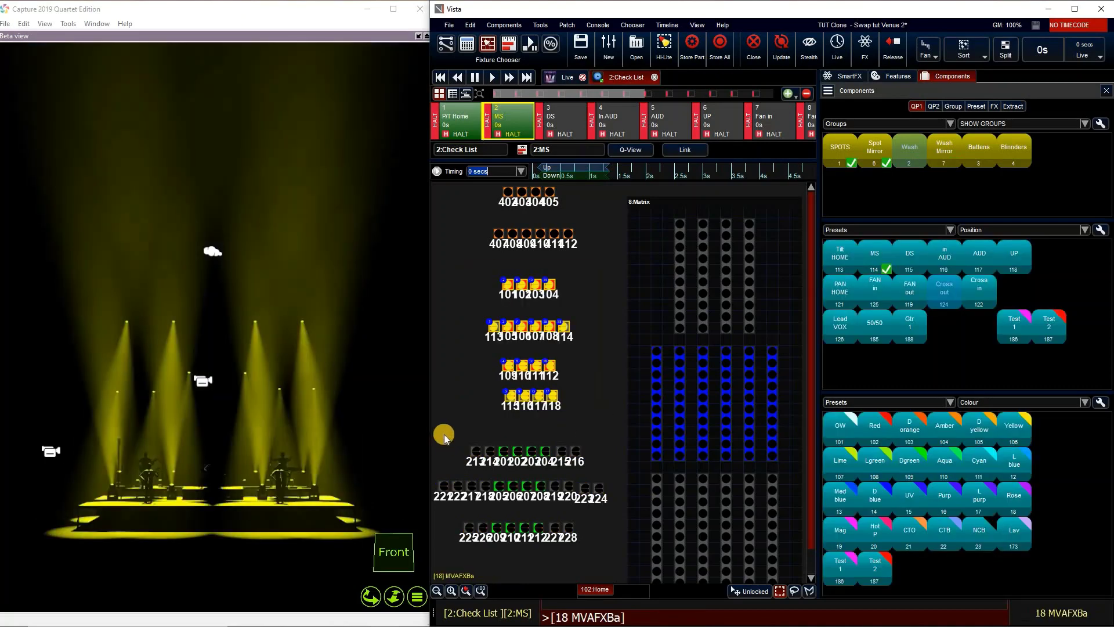
{"action": "left_click_drag", "start_coordinate": [443, 434], "coordinate": [607, 547]}
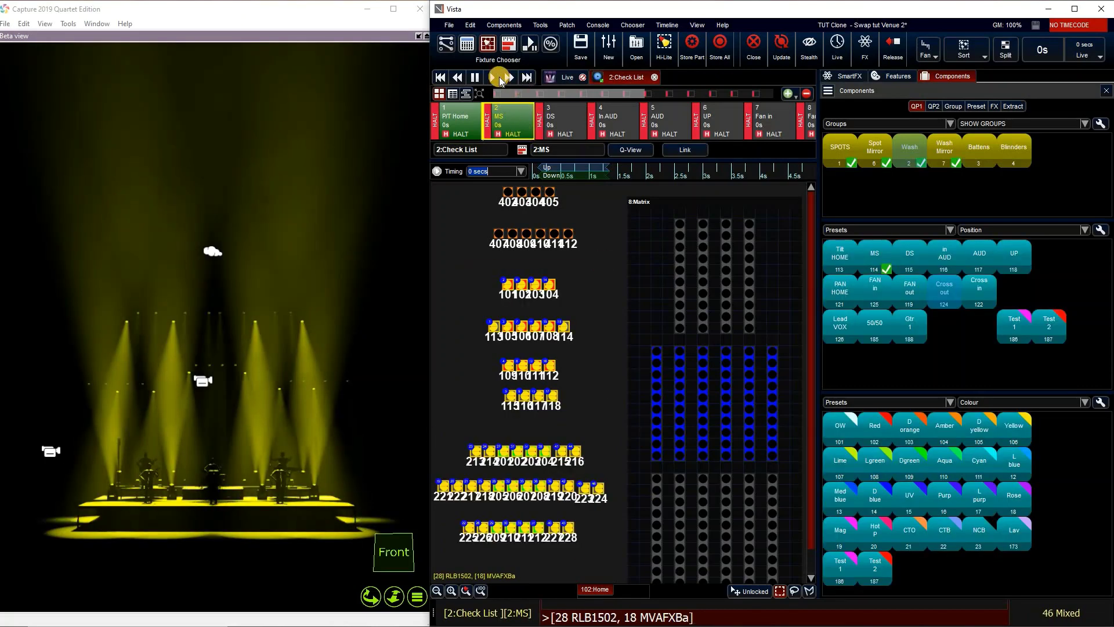
{"action": "key", "text": "space"}
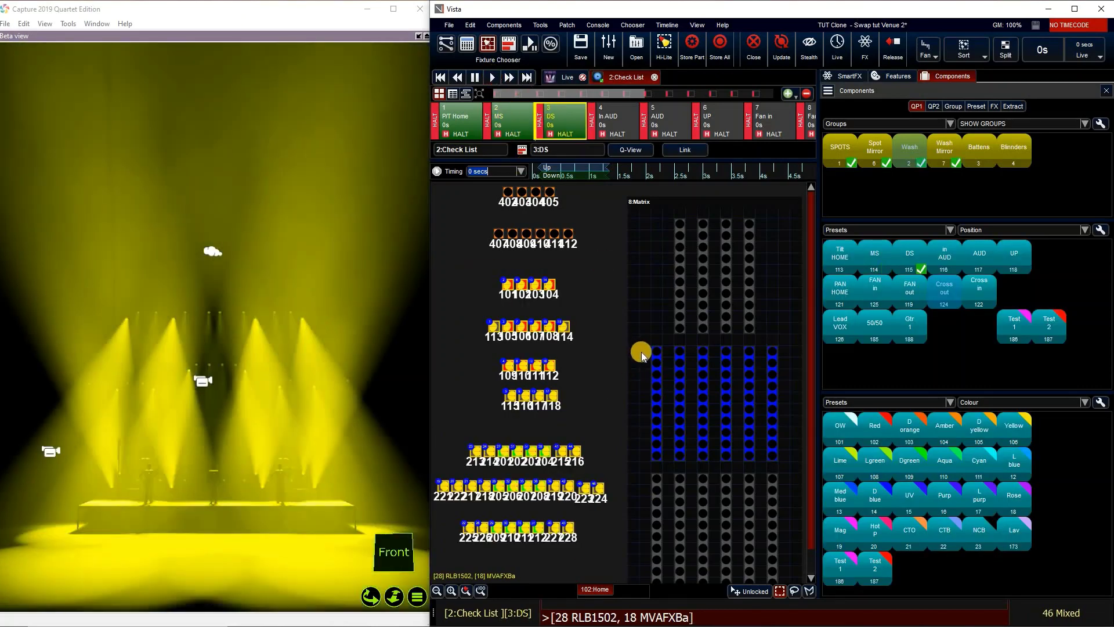
Check washes 201–228 out of the selection and spots 101–118 alone in cue DS, clear the selection, and advance to cue In AUD.
{"action": "left_click_drag", "start_coordinate": [452, 449], "coordinate": [613, 546]}
{"action": "left_click_drag", "start_coordinate": [468, 271], "coordinate": [597, 422]}
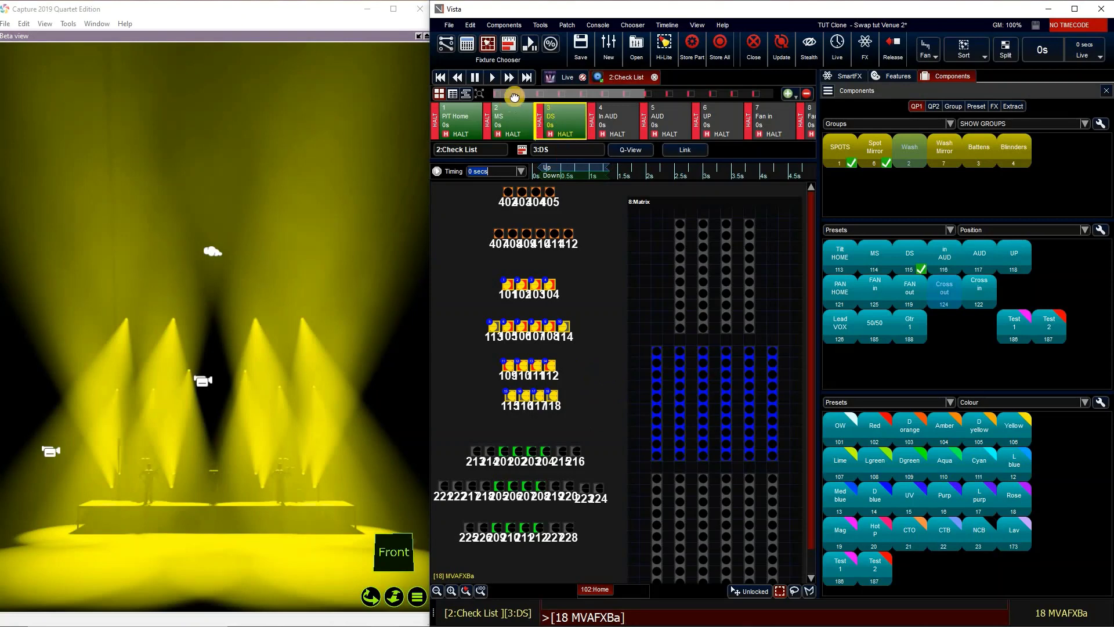
{"action": "key", "text": "Escape"}
{"action": "left_click", "coordinate": [493, 78]}
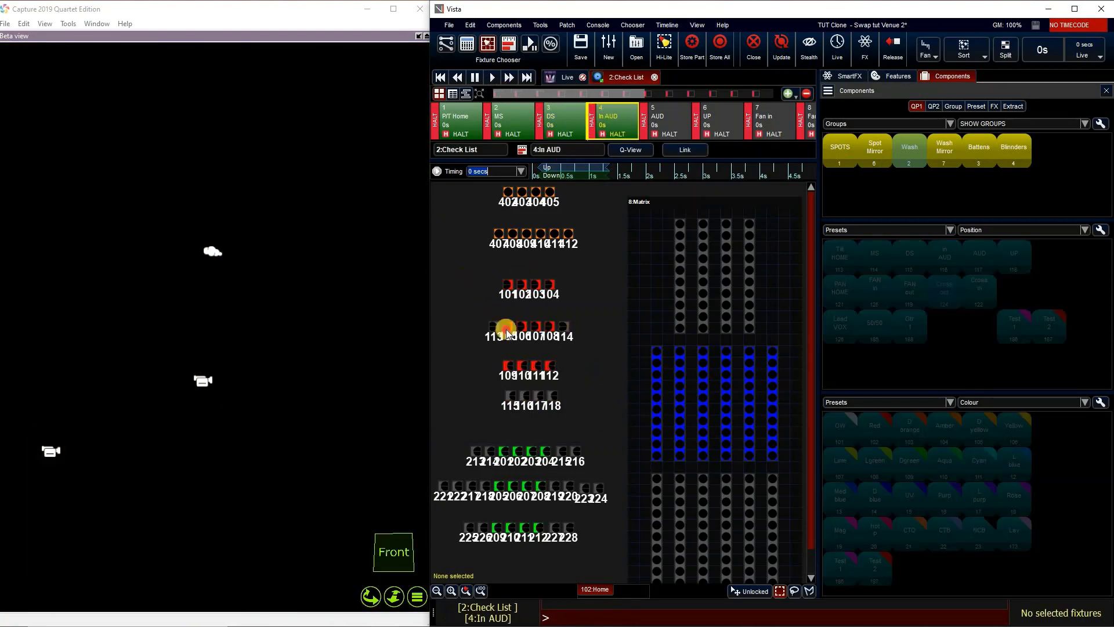
Check all spots and washes together in cue In AUD, view washes 201–228 alone, and clear the selection.
{"action": "left_click_drag", "start_coordinate": [587, 419], "coordinate": [463, 277]}
{"action": "left_click_drag", "start_coordinate": [437, 435], "coordinate": [604, 556]}
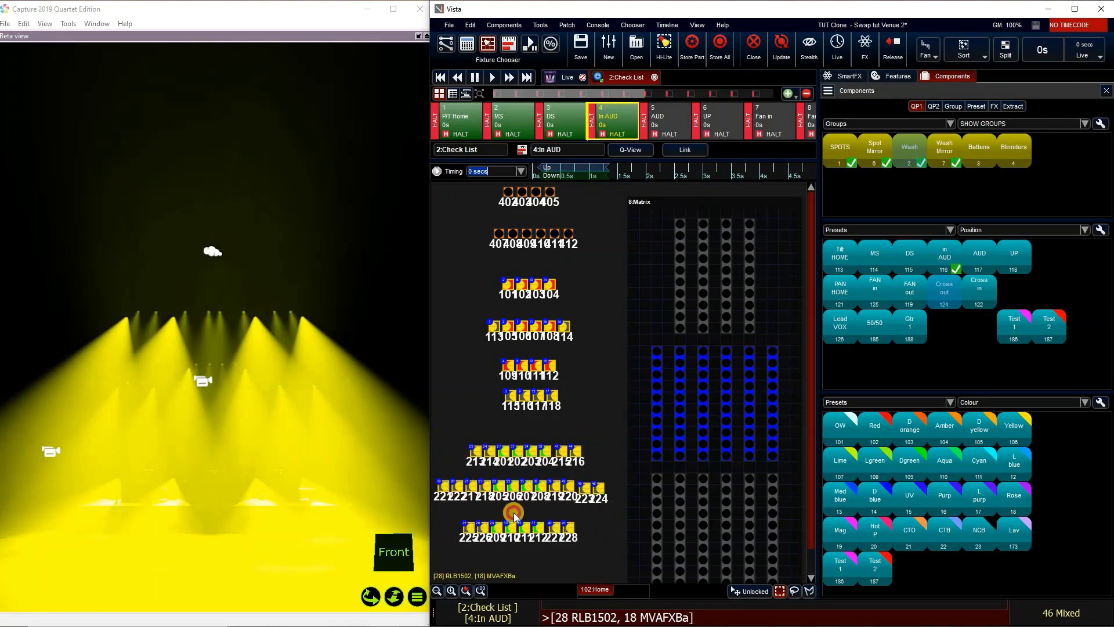
{"action": "left_click", "coordinate": [514, 513]}
{"action": "left_click_drag", "start_coordinate": [434, 435], "coordinate": [608, 558]}
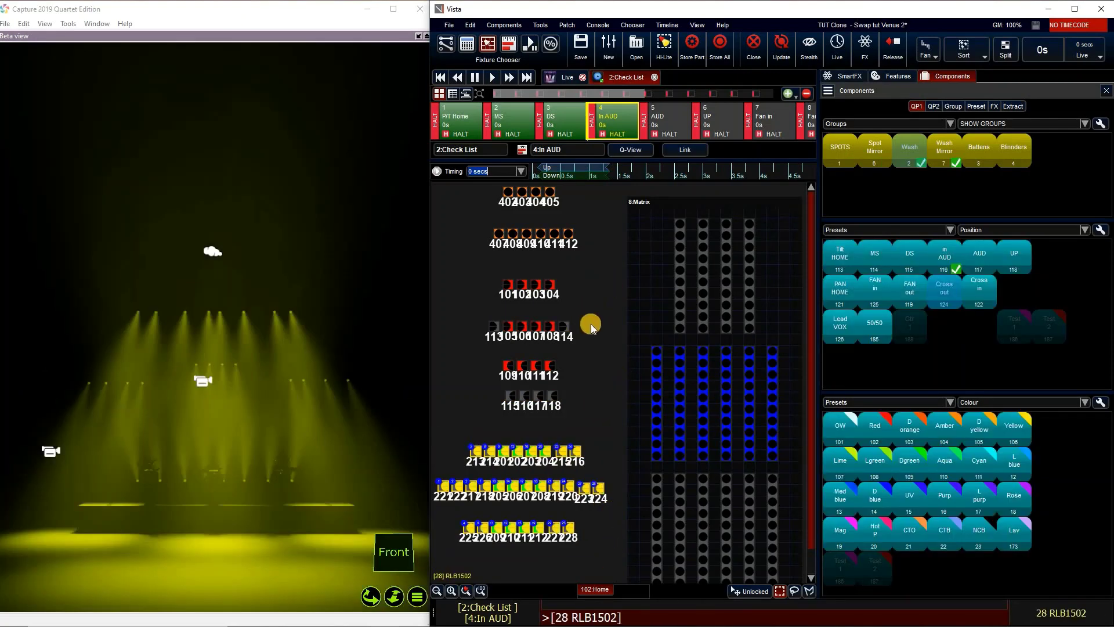
{"action": "key", "text": "Escape"}
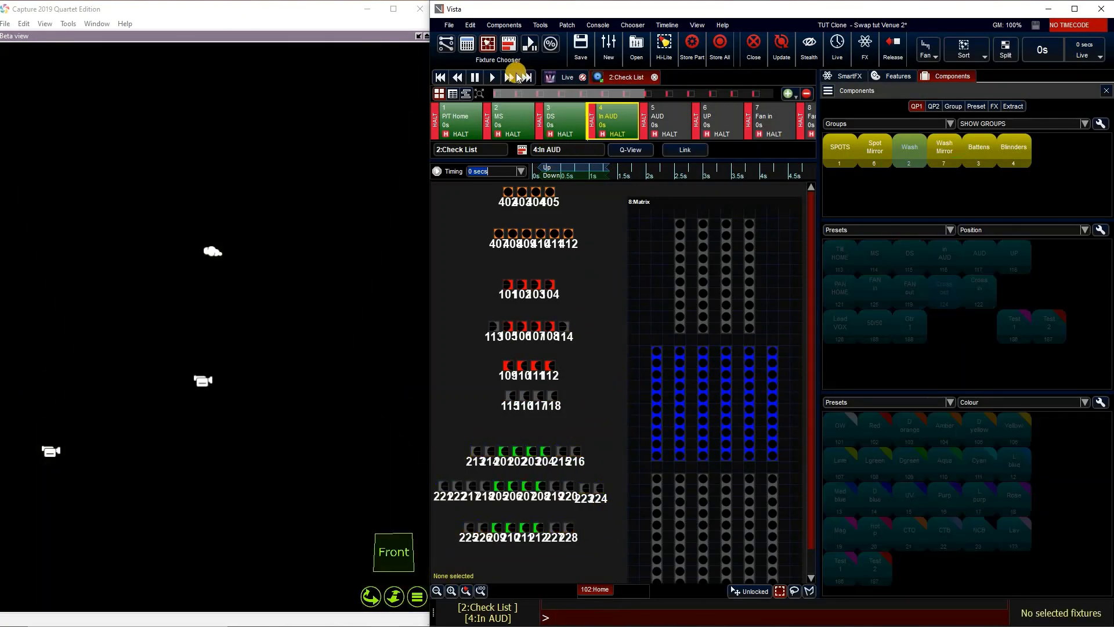
Check spots 101–118 and washes 201–228 in cue AUD, clear the selection, and advance to cue UP.
{"action": "left_click_drag", "start_coordinate": [464, 270], "coordinate": [594, 409]}
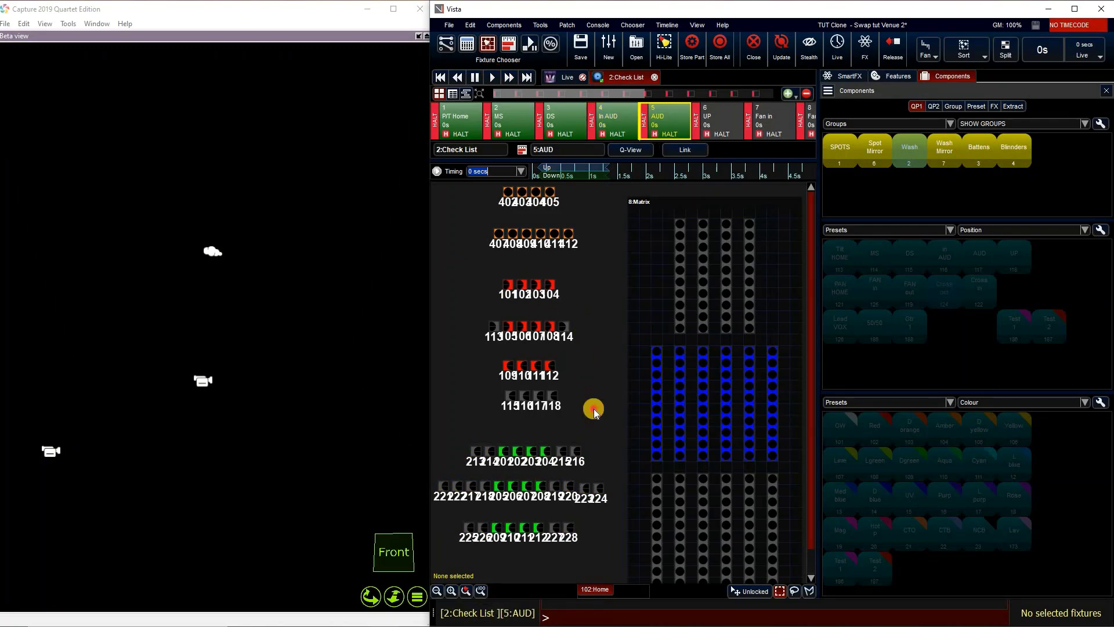
{"action": "left_click_drag", "start_coordinate": [441, 438], "coordinate": [519, 518]}
{"action": "left_click_drag", "start_coordinate": [438, 438], "coordinate": [609, 542]}
{"action": "key", "text": "Escape"}
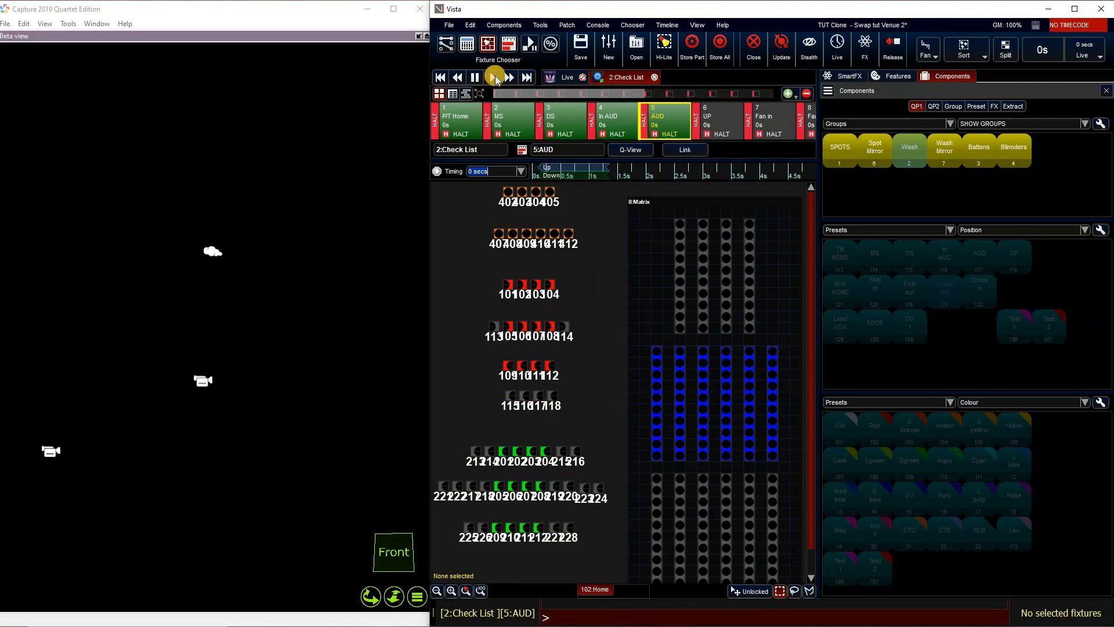
{"action": "key", "text": "space"}
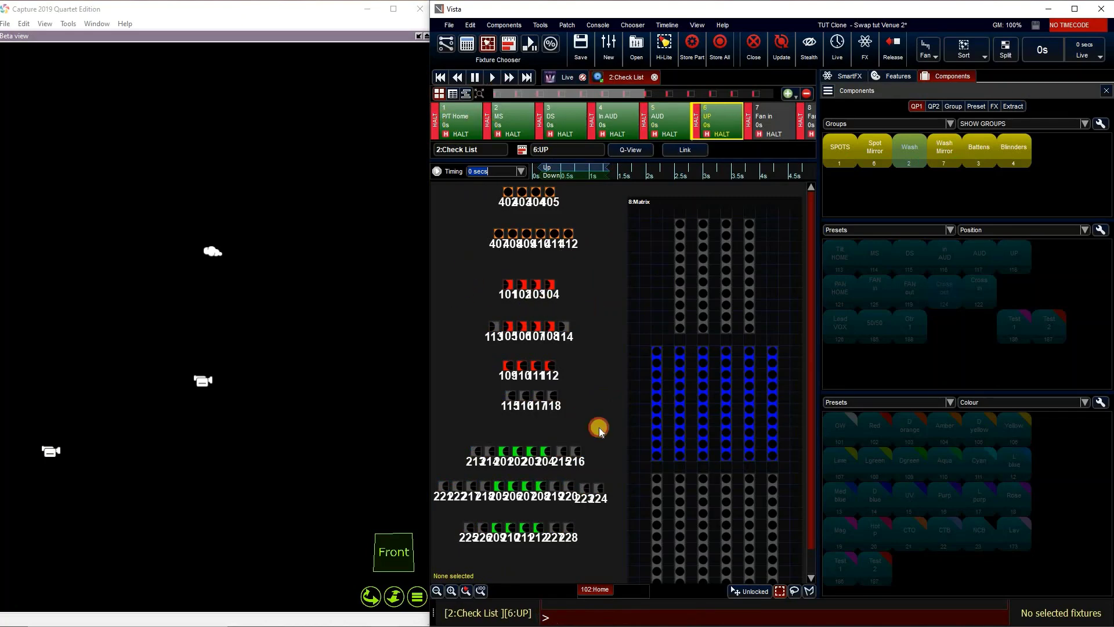
Select all spots and washes in cue UP and step through cues Fan in, Fan out, Cros out and Cross in.
{"action": "left_click_drag", "start_coordinate": [465, 268], "coordinate": [599, 421]}
{"action": "left_click_drag", "start_coordinate": [443, 437], "coordinate": [604, 480]}
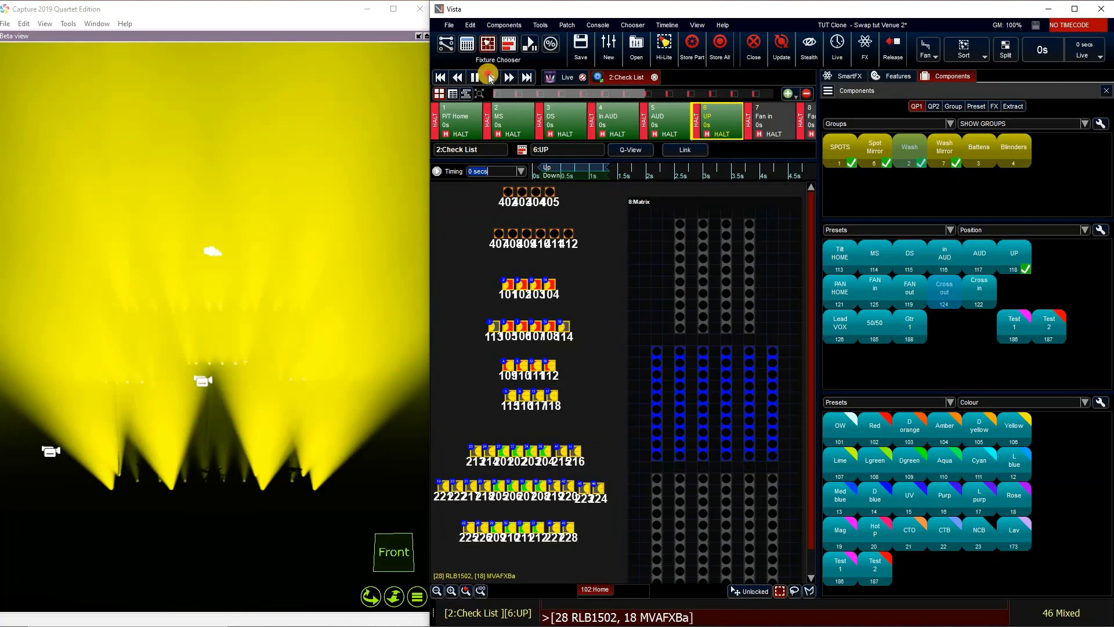
{"action": "left_click", "coordinate": [492, 74]}
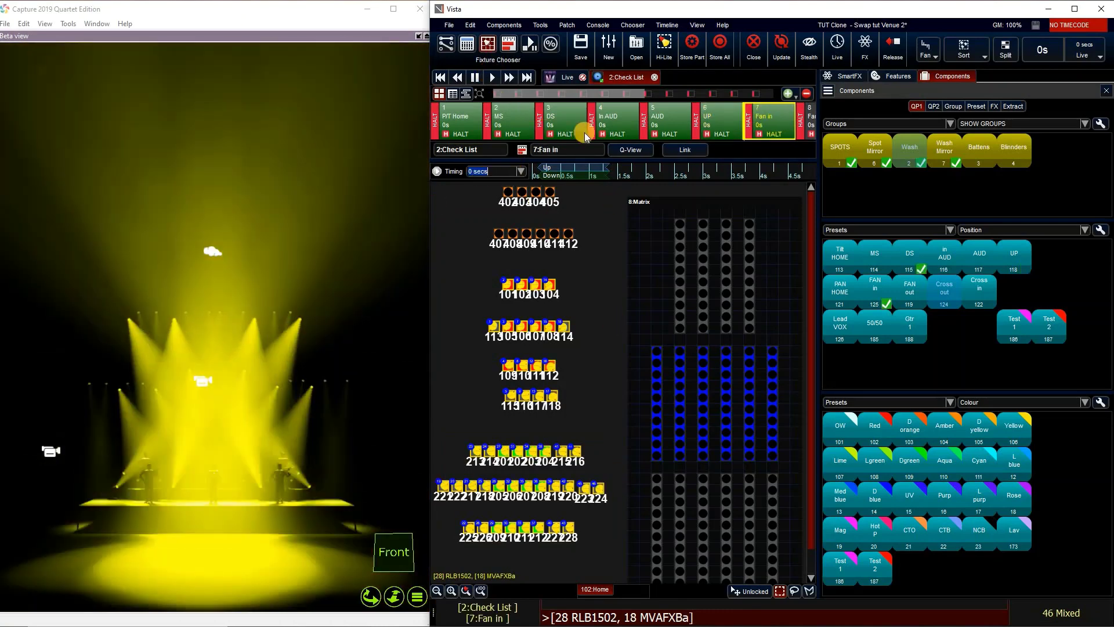
{"action": "left_click", "coordinate": [495, 77]}
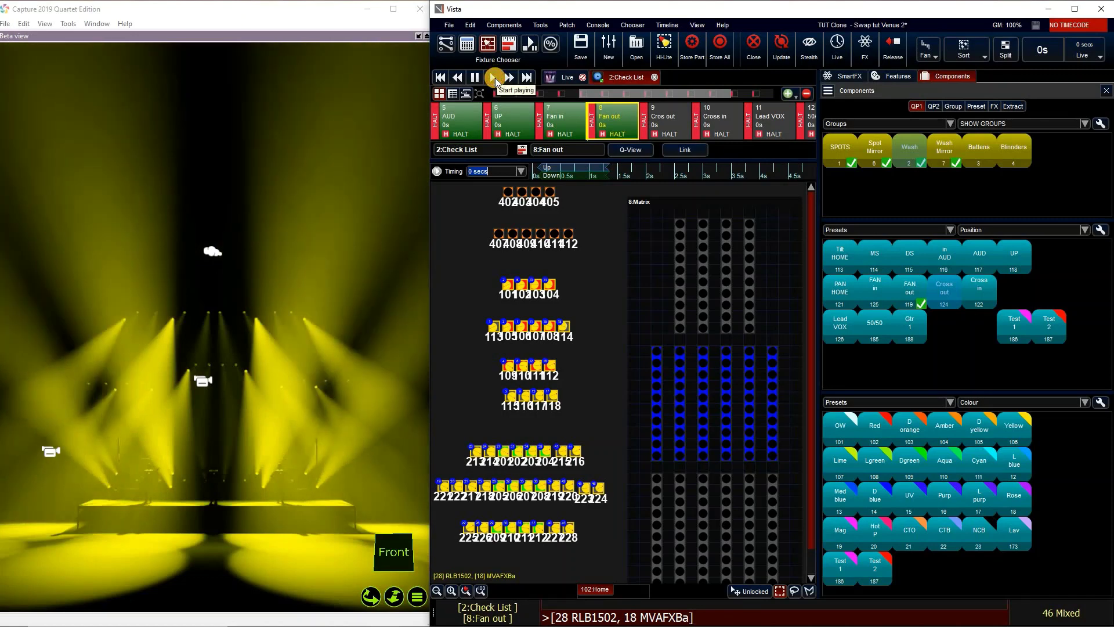
{"action": "left_click", "coordinate": [494, 78]}
{"action": "left_click", "coordinate": [495, 77]}
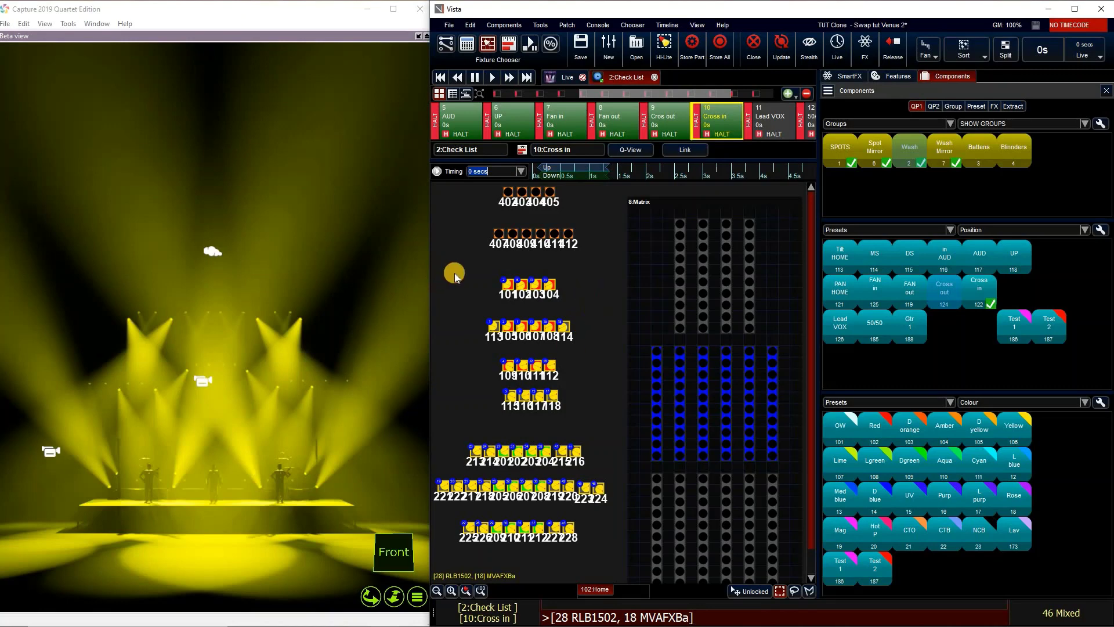
Reduce the selection to spots 101–118, advance to cue Lead VOX, and set the spots' zoom to 0.
{"action": "left_click_drag", "start_coordinate": [454, 271], "coordinate": [590, 410]}
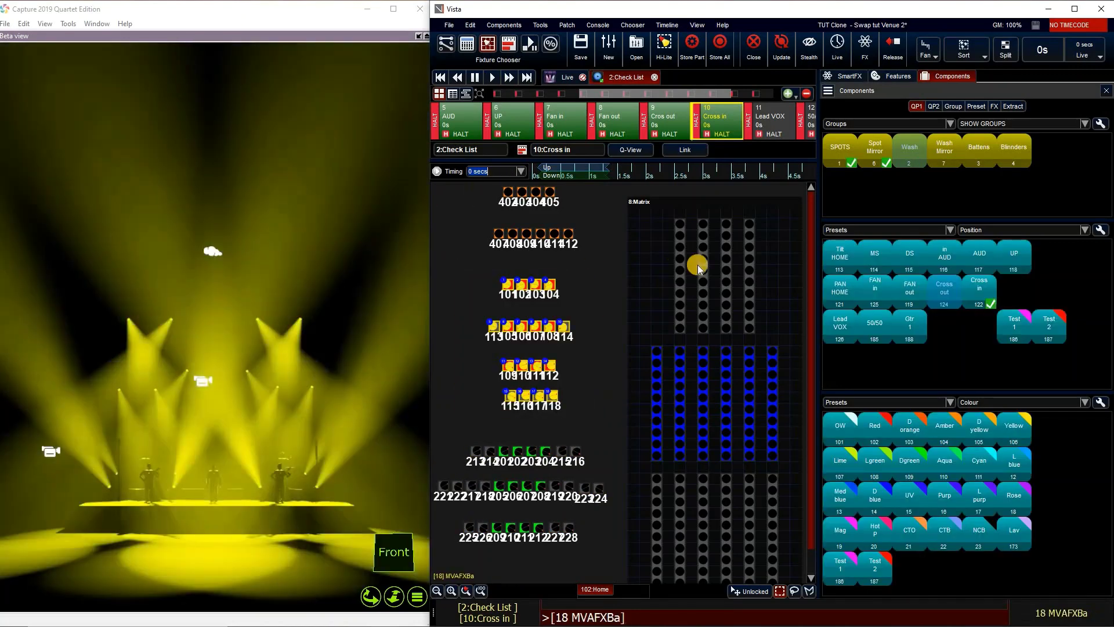
{"action": "left_click", "coordinate": [495, 78]}
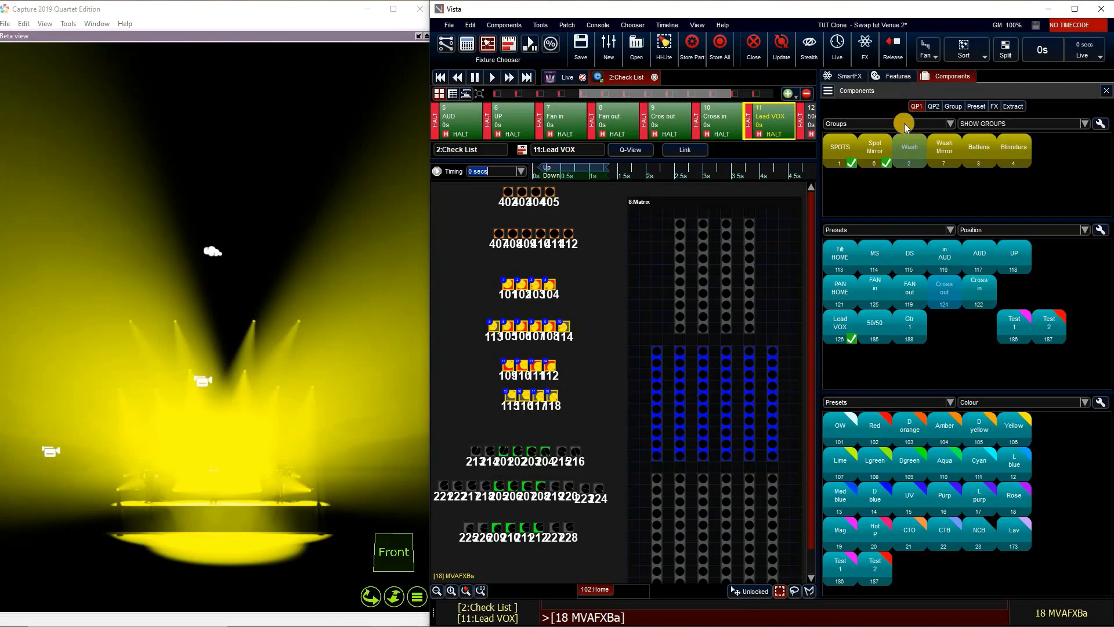
{"action": "left_click", "coordinate": [889, 80]}
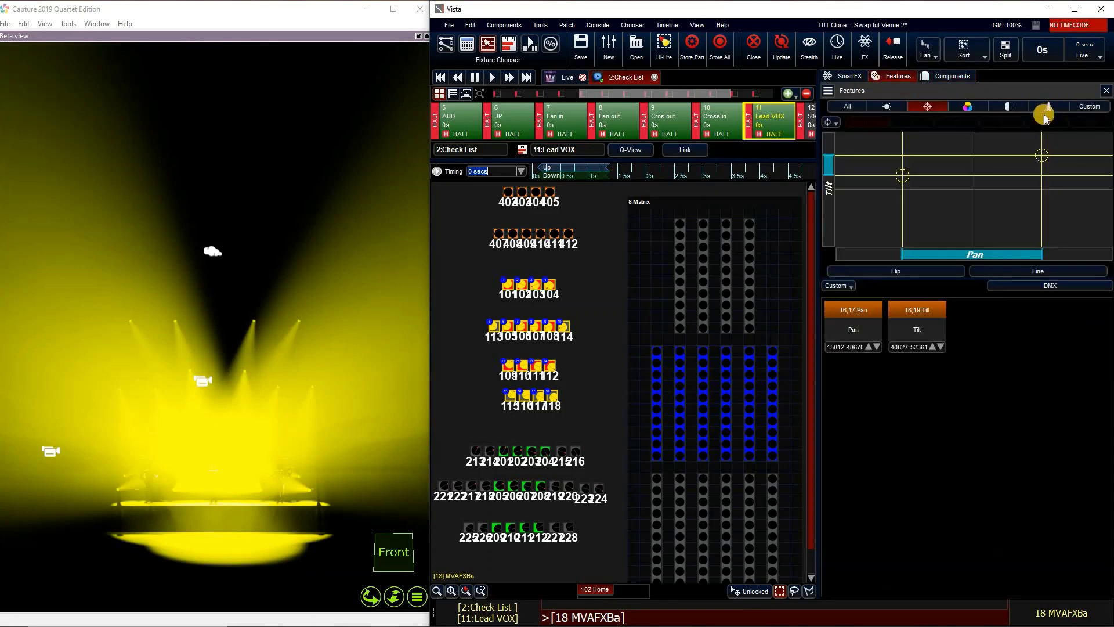
{"action": "left_click_drag", "start_coordinate": [894, 172], "coordinate": [718, 208]}
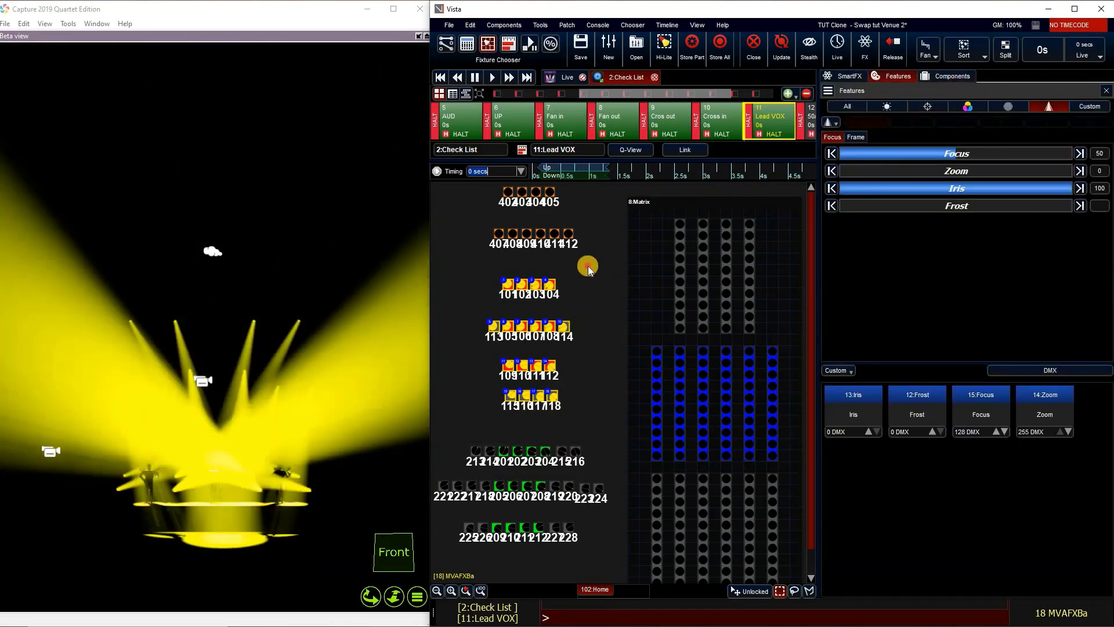
Set zoom to 0 for spots 101–104, and likewise for spots 105–108 with 113 and 114.
{"action": "left_click_drag", "start_coordinate": [473, 277], "coordinate": [613, 302]}
{"action": "left_click", "coordinate": [566, 380]}
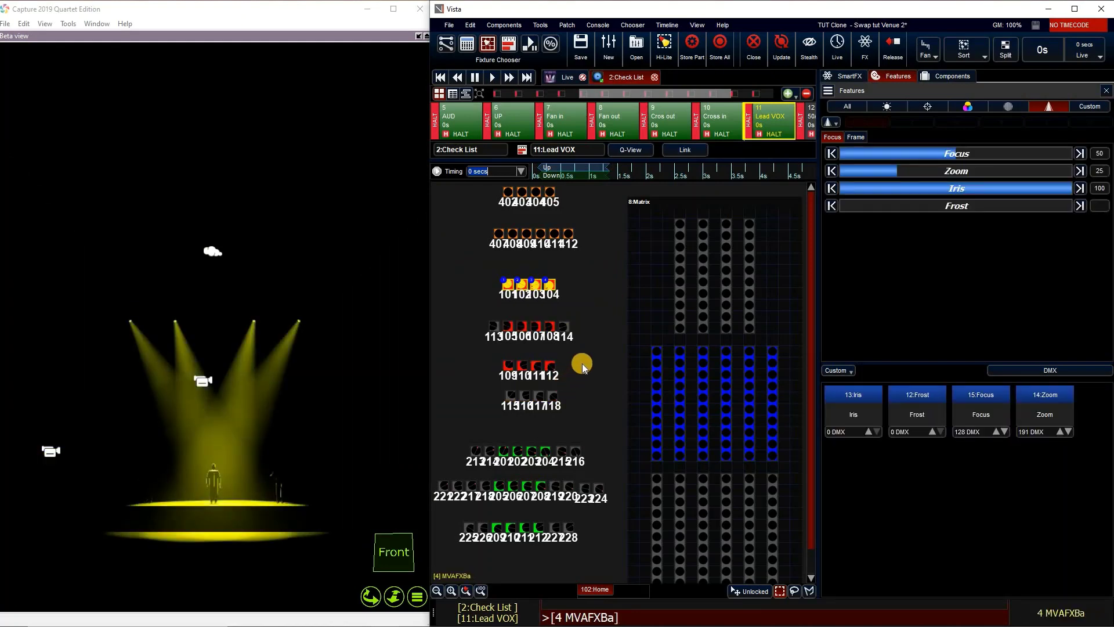
{"action": "left_click", "coordinate": [832, 170]}
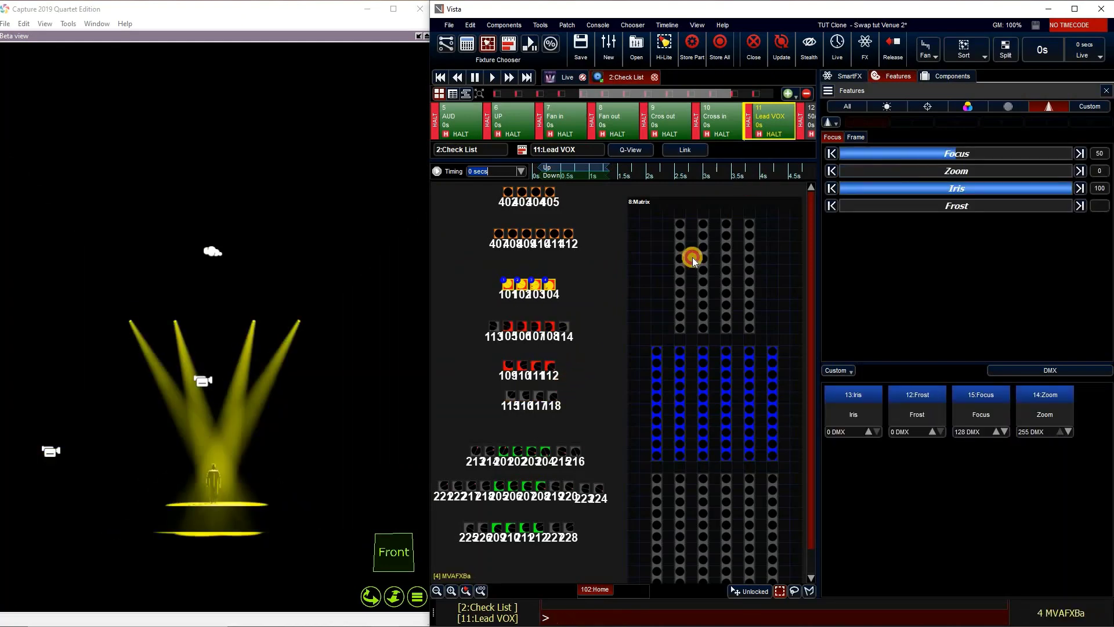
{"action": "left_click_drag", "start_coordinate": [447, 303], "coordinate": [581, 340]}
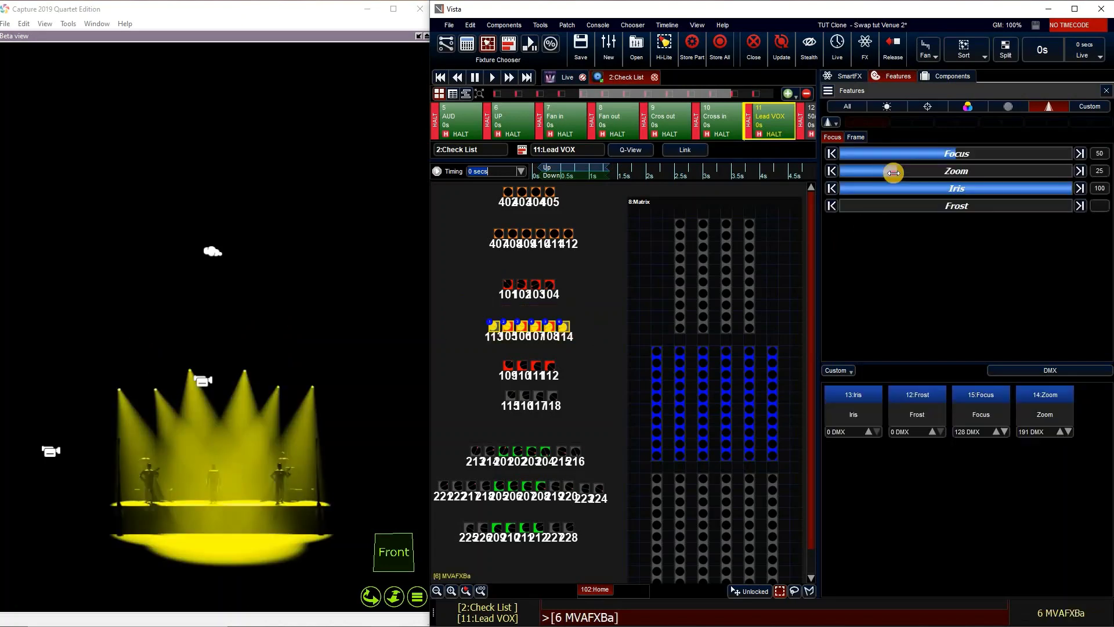
{"action": "left_click", "coordinate": [832, 171]}
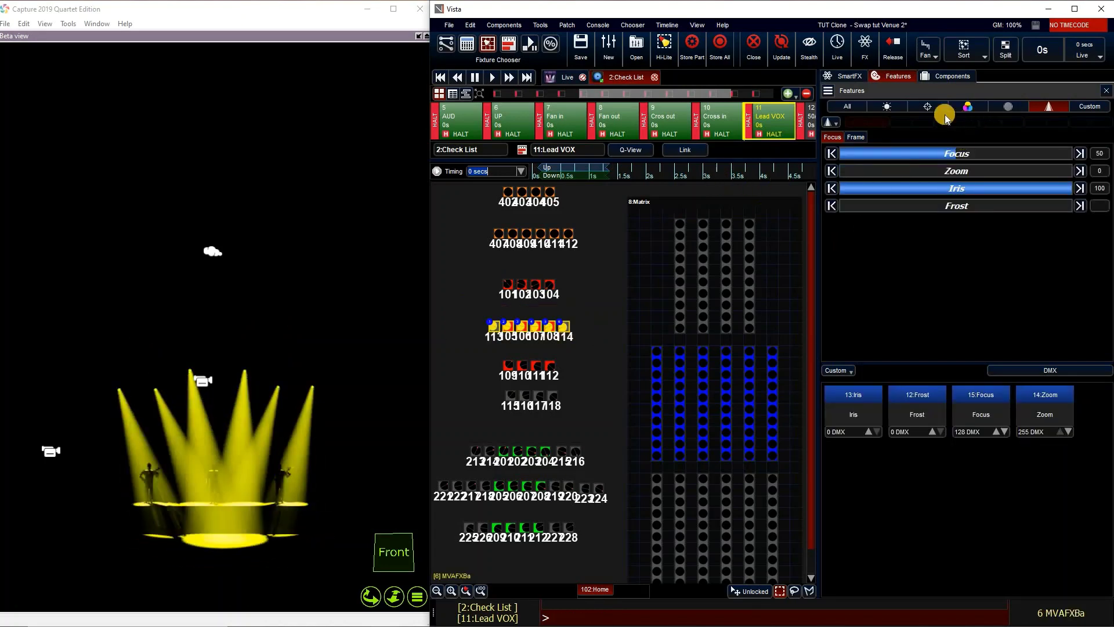
Nudge the pan and tilt of spots 105–108, 113 and 114 to centre them on the lead vocalist.
{"action": "left_click", "coordinate": [927, 107]}
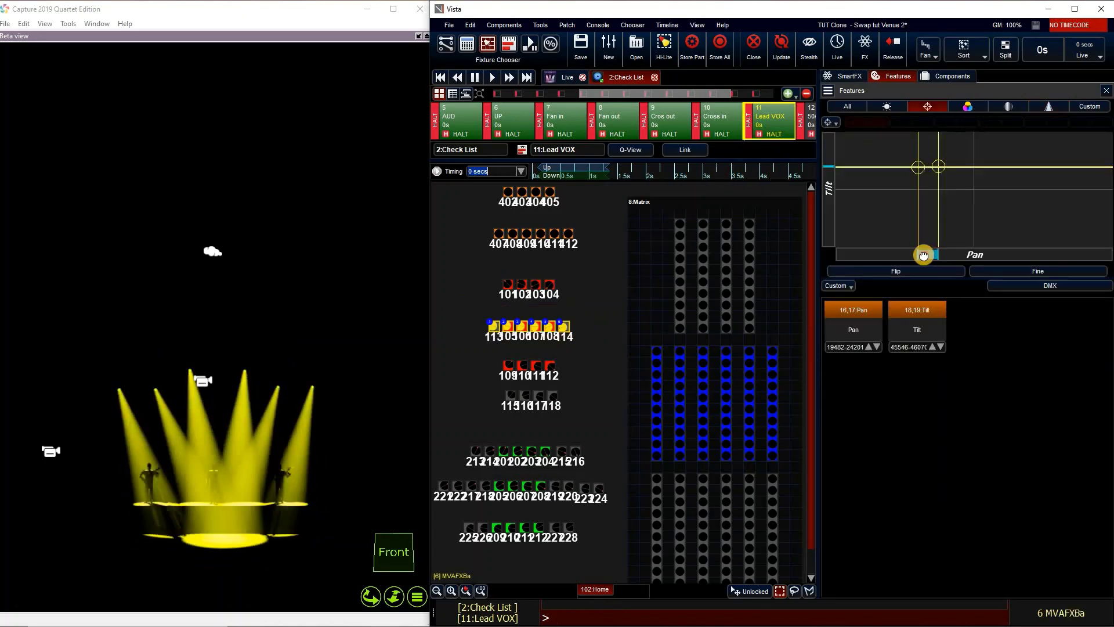
{"action": "left_click_drag", "start_coordinate": [923, 256], "coordinate": [924, 255]}
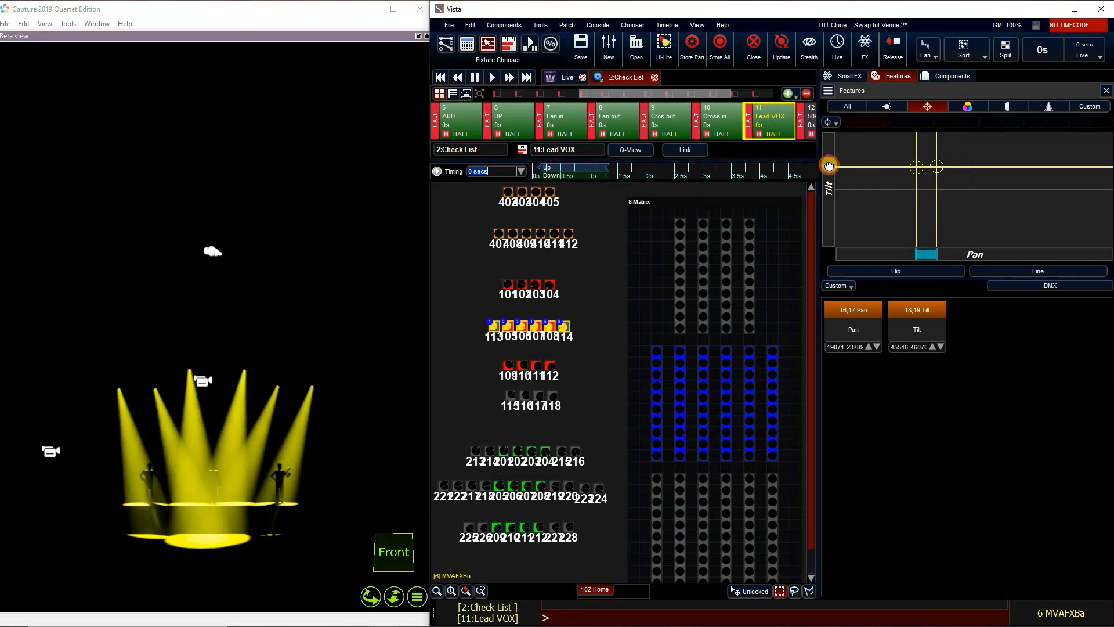
{"action": "left_click_drag", "start_coordinate": [830, 167], "coordinate": [830, 165]}
Select spots 106 and 107, set their tilt to about 44753 DMX, and fan their pan wider around the lead vocalist.
{"action": "left_click", "coordinate": [528, 325]}
{"action": "left_click", "coordinate": [521, 325]}
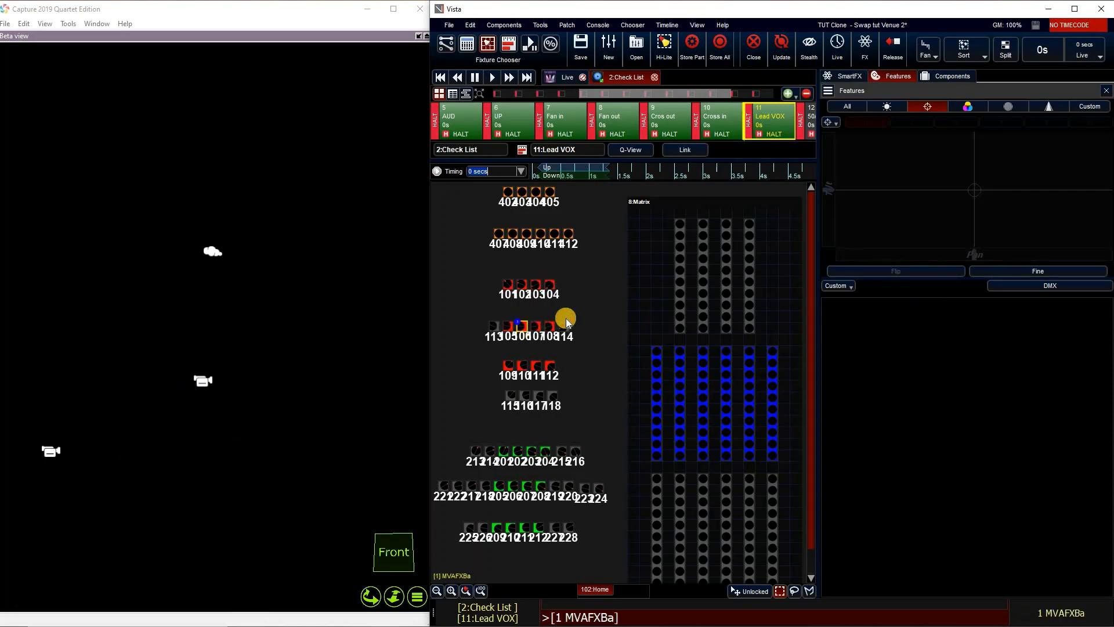
{"action": "left_click", "coordinate": [536, 325]}
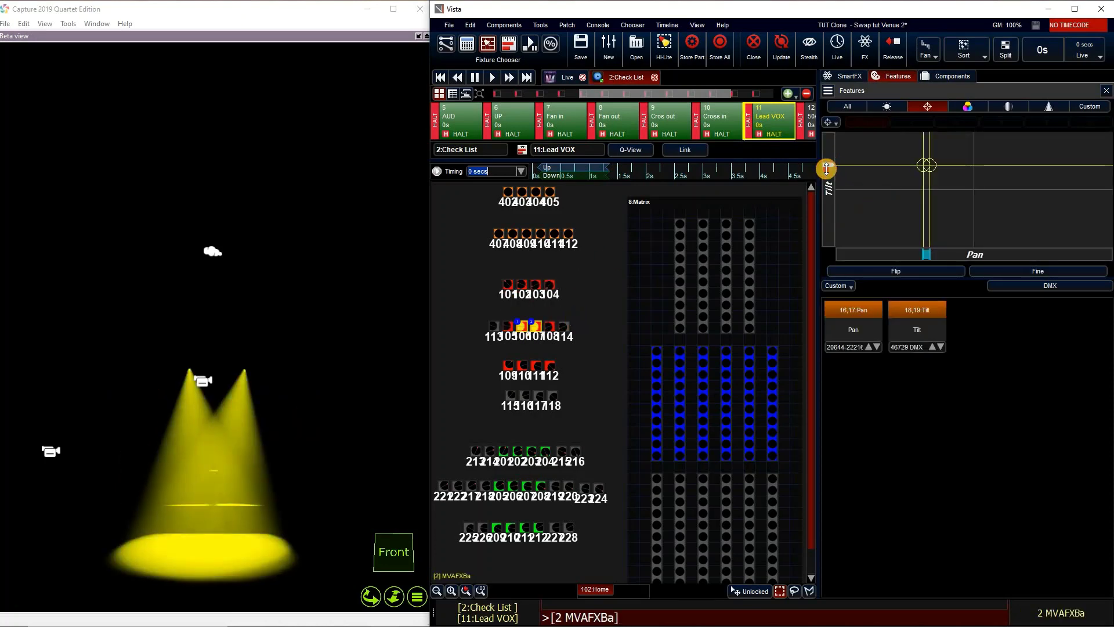
{"action": "left_click_drag", "start_coordinate": [827, 168], "coordinate": [828, 168]}
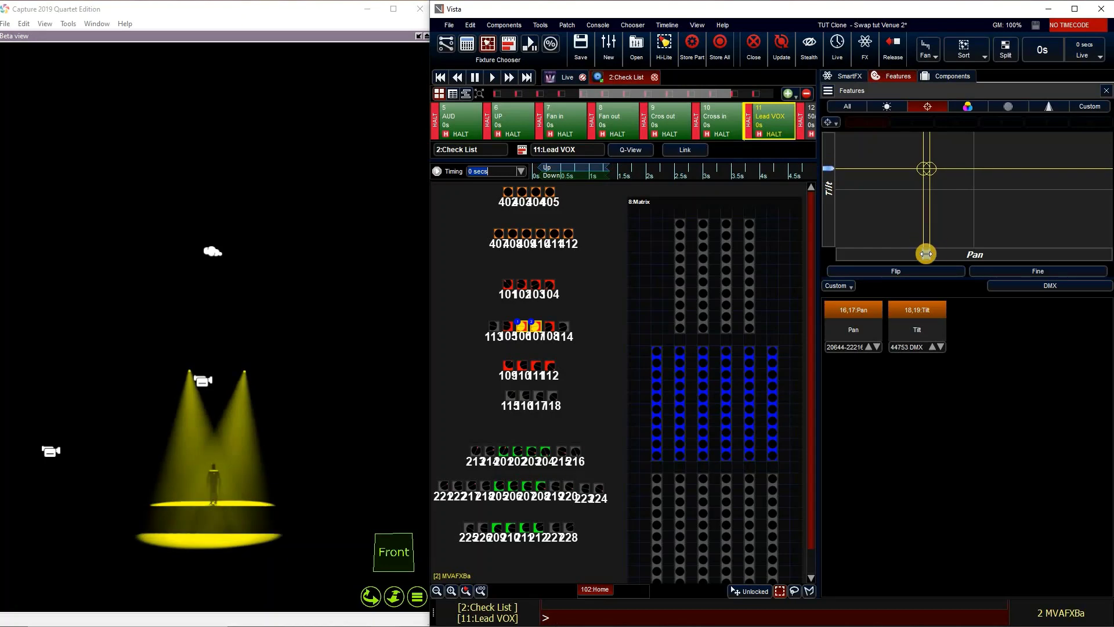
{"action": "key", "text": "shift"}
{"action": "left_click_drag", "start_coordinate": [925, 254], "coordinate": [929, 259]}
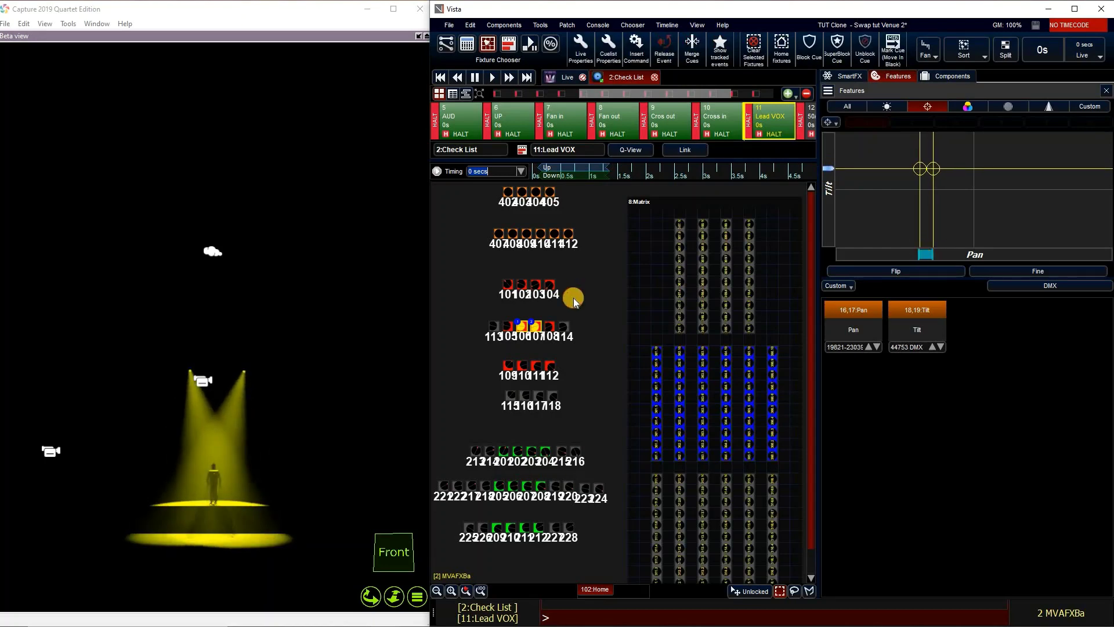
Select spots 105 and 108 and fan their pan so both beams cross at the lead vocalist.
{"action": "left_click", "coordinate": [508, 326]}
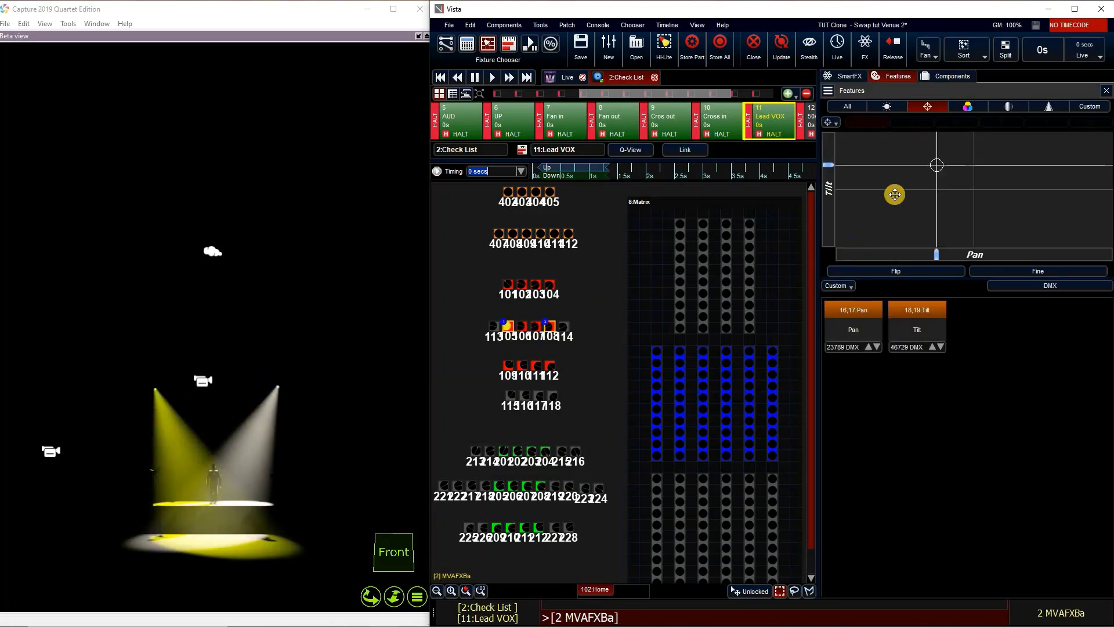
{"action": "key", "text": "shift"}
{"action": "left_click_drag", "start_coordinate": [919, 257], "coordinate": [923, 258]}
{"action": "left_click", "coordinate": [531, 318]}
Select spots 113 and 114, fan their pan so they meet on the lead vocalist, and deselect them.
{"action": "left_click", "coordinate": [495, 329]}
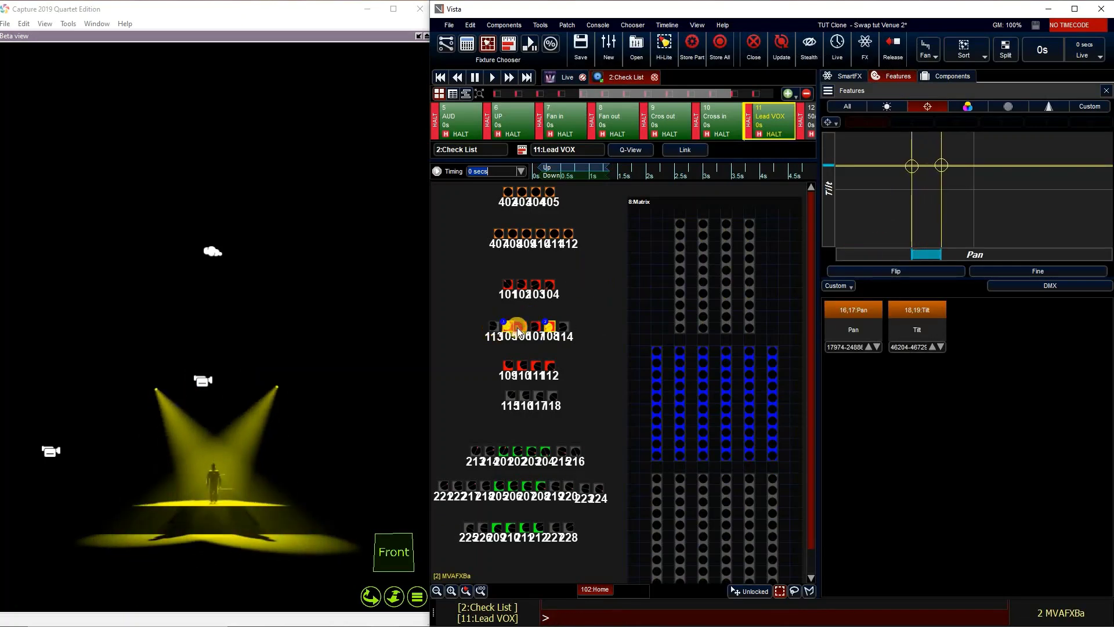
{"action": "left_click", "coordinate": [568, 329]}
{"action": "key", "text": "shift"}
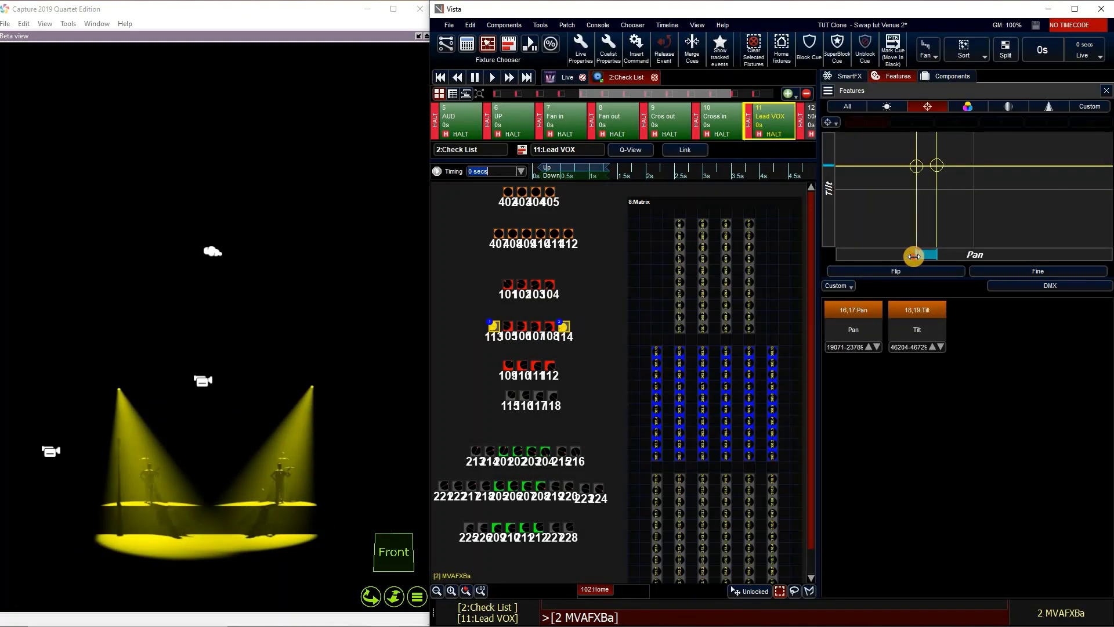
{"action": "left_click_drag", "start_coordinate": [924, 256], "coordinate": [922, 255]}
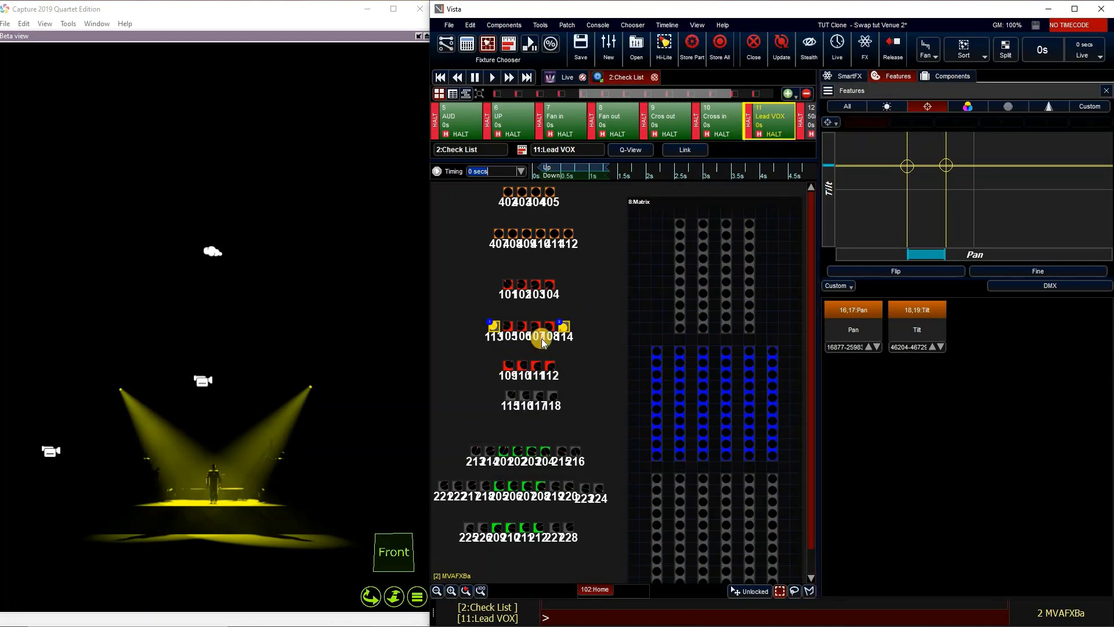
{"action": "left_click", "coordinate": [536, 346]}
Select spots 109–112, narrow the selection to 110 and 111, and adjust their tilt to about 52825 DMX.
{"action": "left_click_drag", "start_coordinate": [475, 374], "coordinate": [610, 344]}
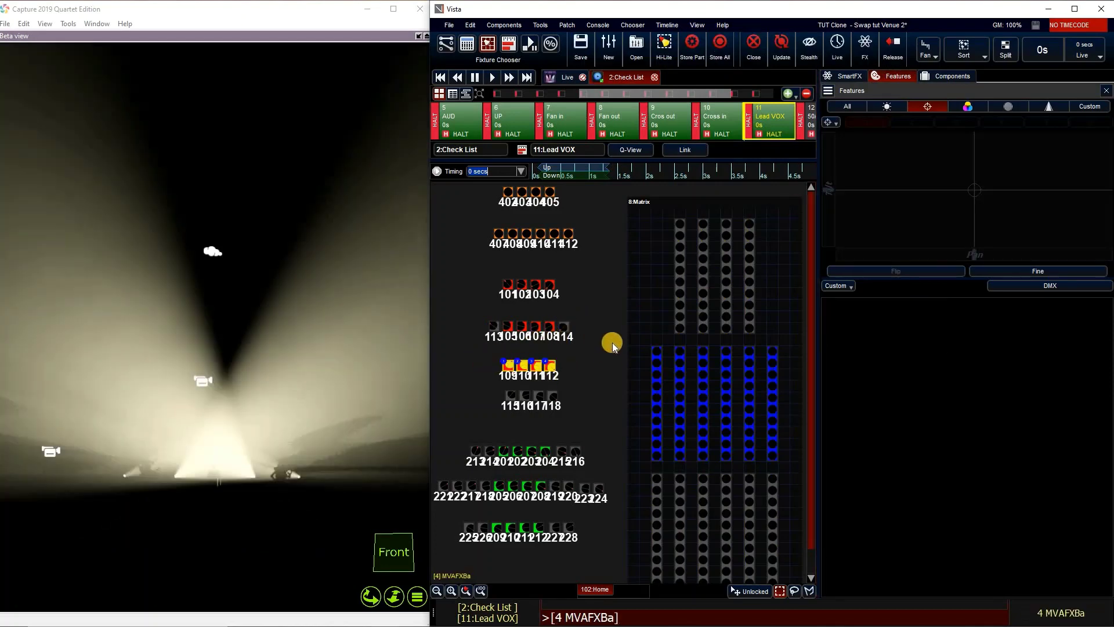
{"action": "left_click", "coordinate": [627, 346]}
{"action": "left_click_drag", "start_coordinate": [519, 375], "coordinate": [541, 354]}
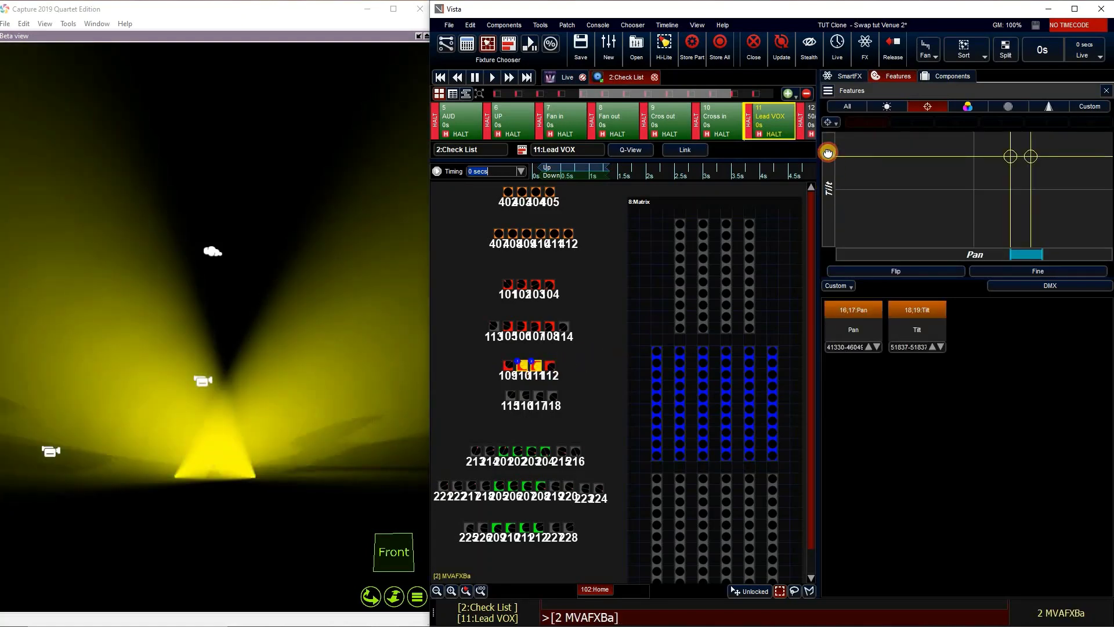
{"action": "left_click_drag", "start_coordinate": [828, 153], "coordinate": [828, 155]}
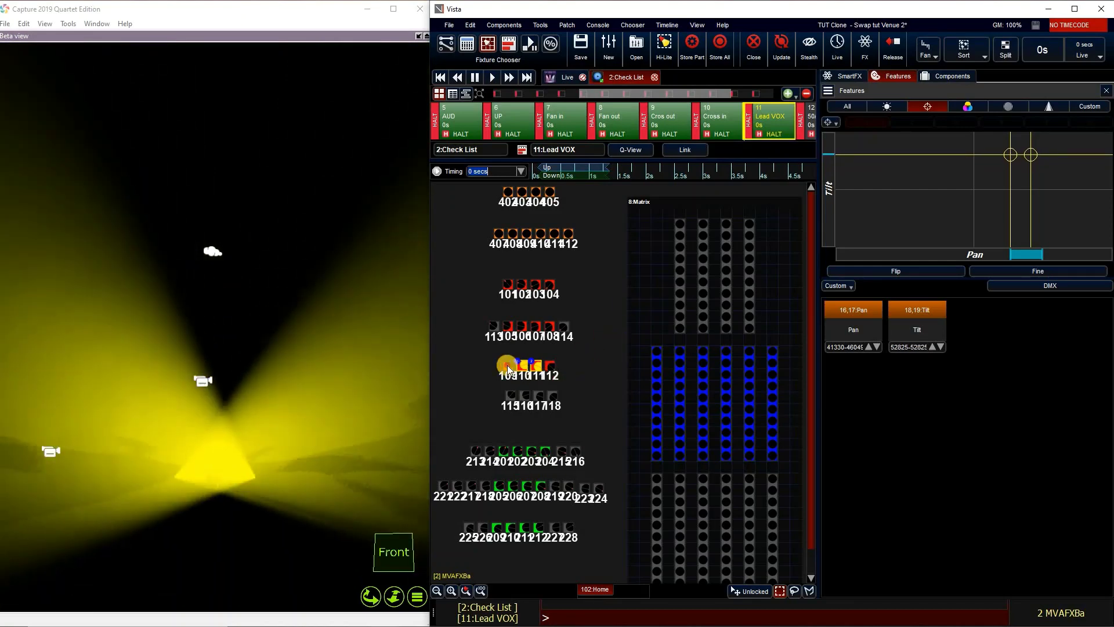
Select spots 109 and 112 and bring their tilts to about 52106 and 52691 DMX.
{"action": "left_click", "coordinate": [508, 366]}
{"action": "left_click", "coordinate": [549, 367]}
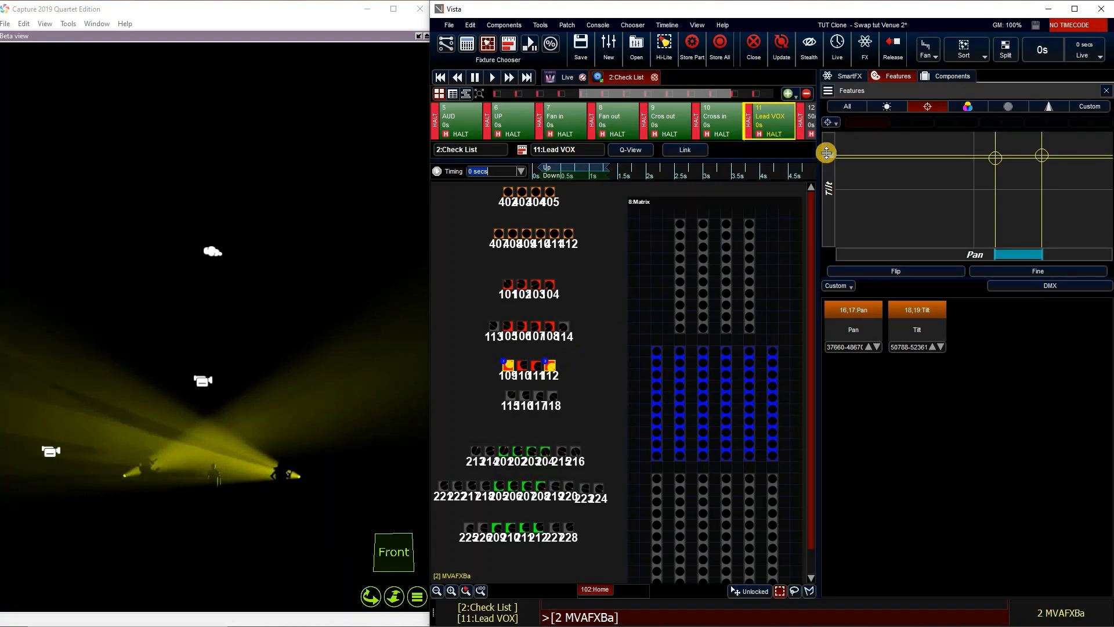
{"action": "left_click_drag", "start_coordinate": [829, 154], "coordinate": [829, 153]}
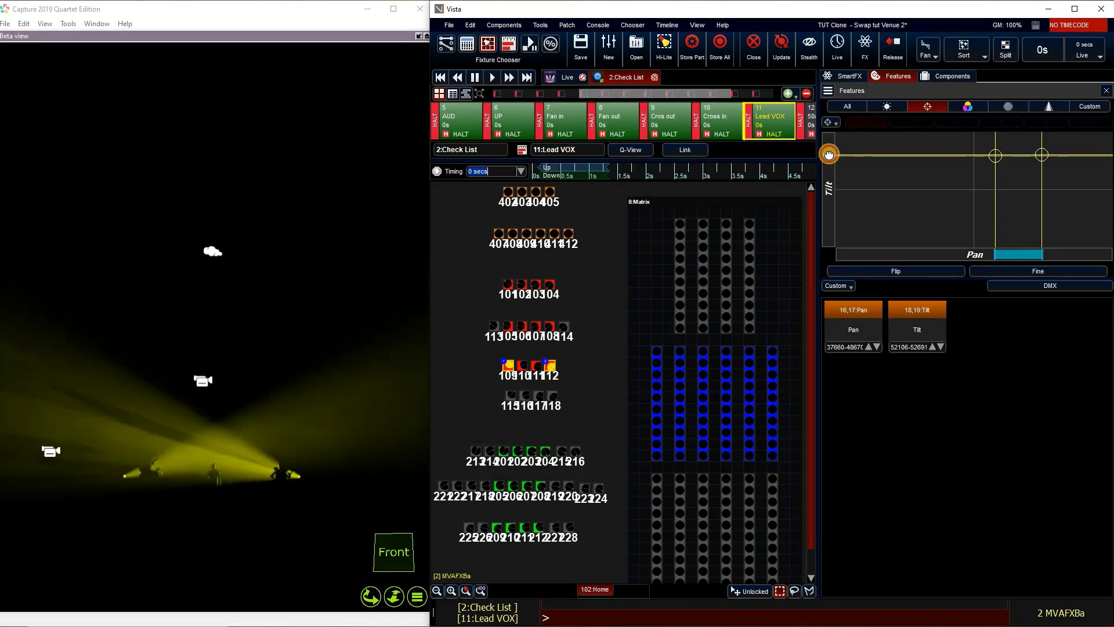
Select spots 115–118 and adjust their tilt together toward the lead vocalist.
{"action": "left_click", "coordinate": [515, 401]}
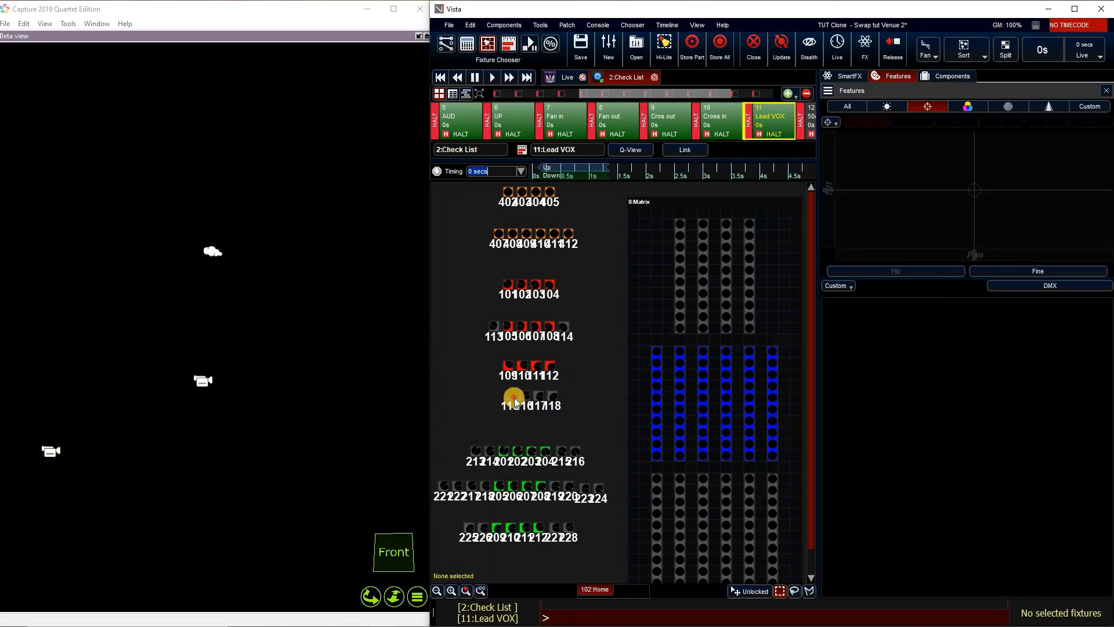
{"action": "left_click", "coordinate": [550, 410]}
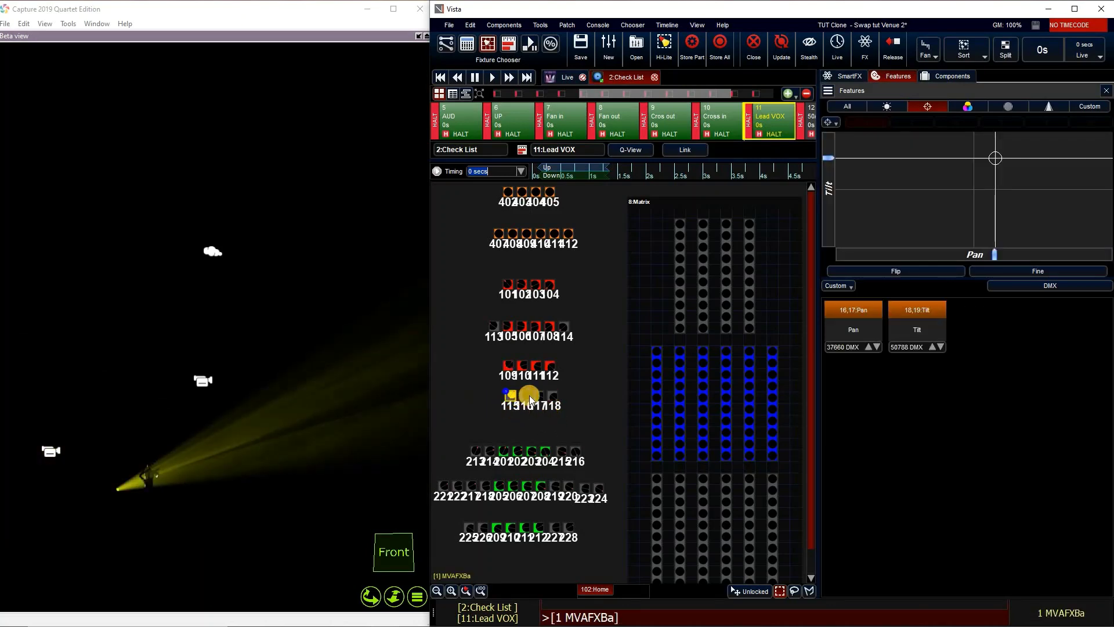
{"action": "left_click", "coordinate": [529, 395]}
{"action": "left_click", "coordinate": [542, 398]}
{"action": "left_click", "coordinate": [554, 399]}
{"action": "left_click", "coordinate": [483, 396]}
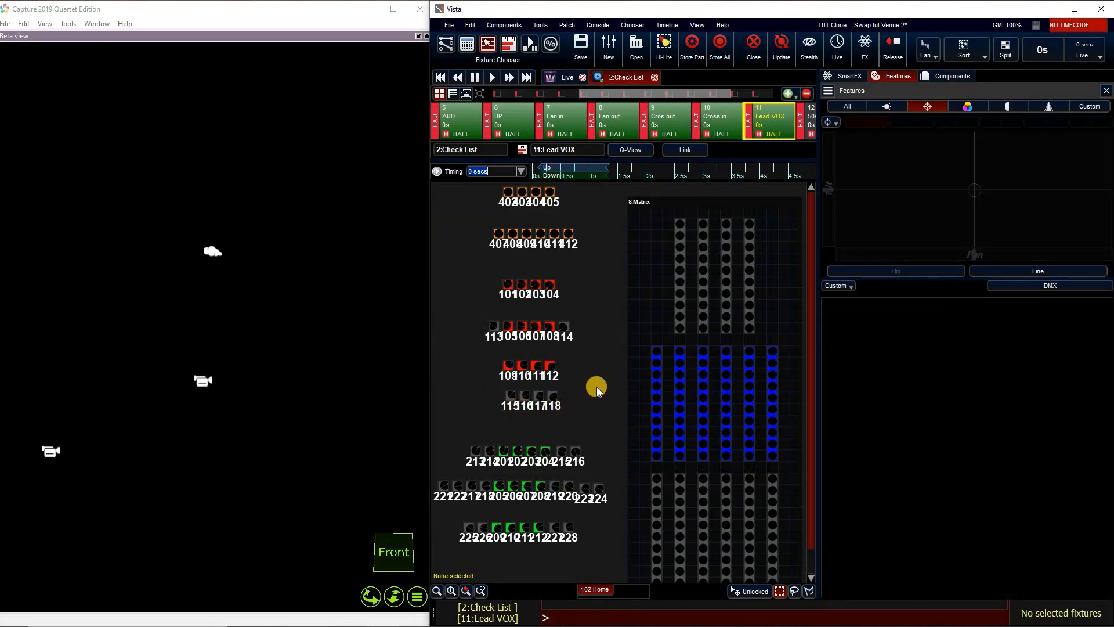
{"action": "left_click_drag", "start_coordinate": [597, 386], "coordinate": [496, 406]}
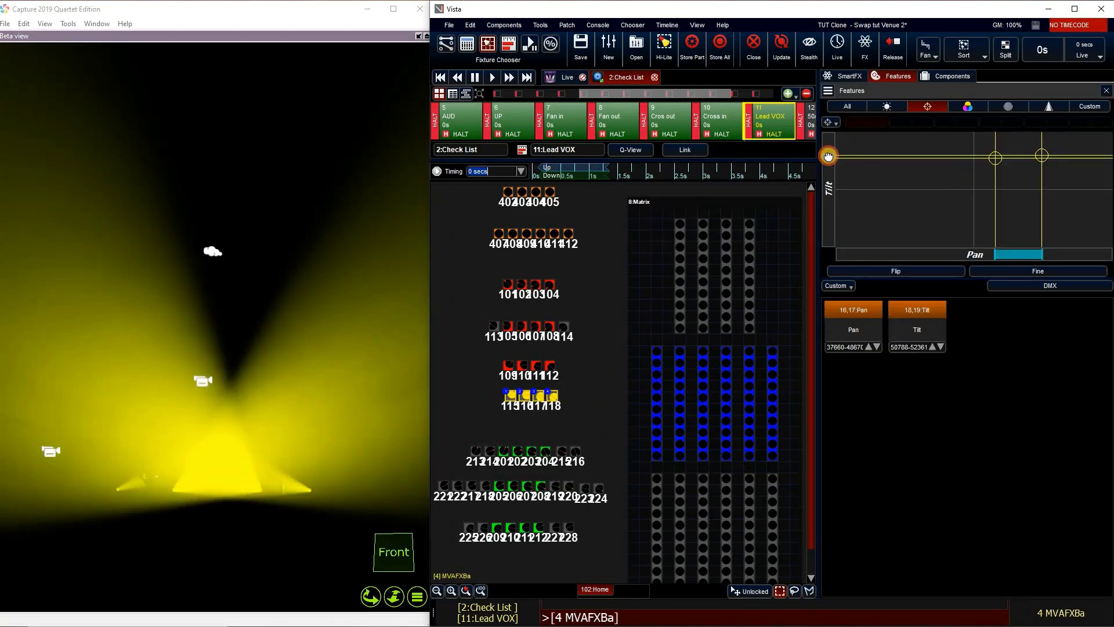
{"action": "left_click_drag", "start_coordinate": [831, 151], "coordinate": [805, 190]}
Select spots 116 and 117 and fan their pan around the lead vocalist.
{"action": "left_click", "coordinate": [528, 395]}
{"action": "left_click", "coordinate": [540, 397]}
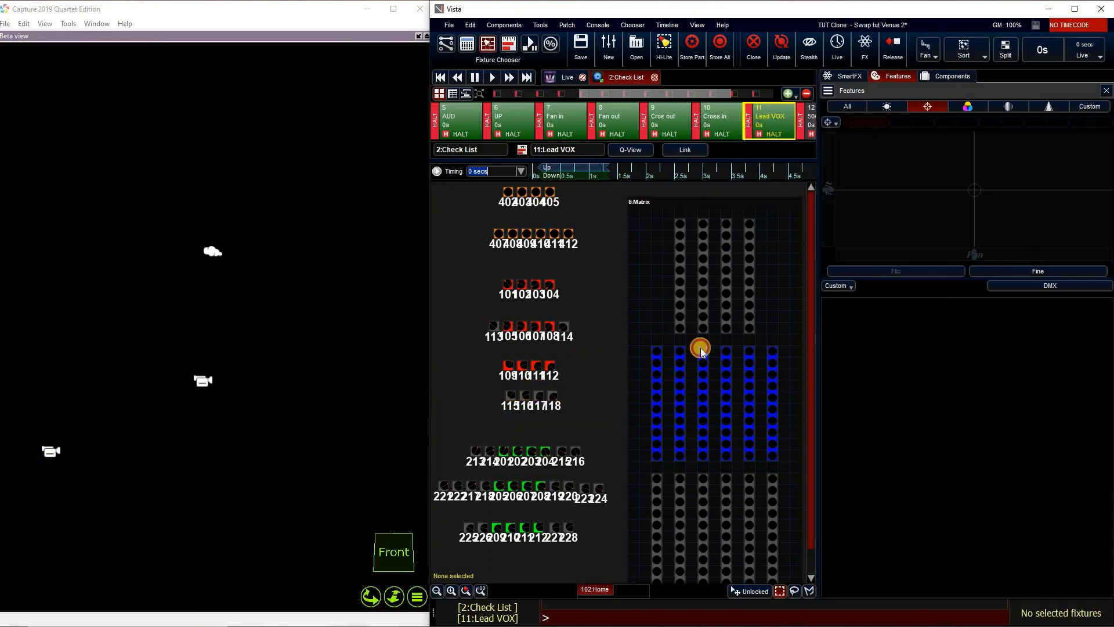
{"action": "left_click_drag", "start_coordinate": [1008, 256], "coordinate": [989, 256]}
Select spots 115 and 118 and adjust their tilt, finishing with spot 115 alone at about 53423 DMX.
{"action": "left_click", "coordinate": [507, 393]}
{"action": "left_click", "coordinate": [553, 393]}
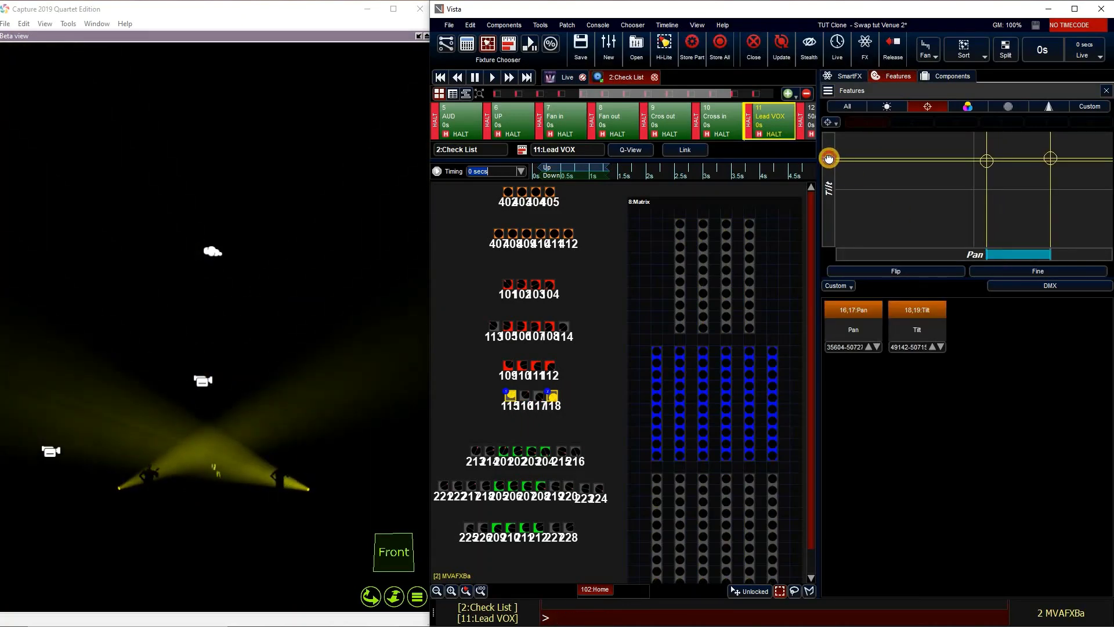
{"action": "left_click_drag", "start_coordinate": [830, 156], "coordinate": [829, 154]}
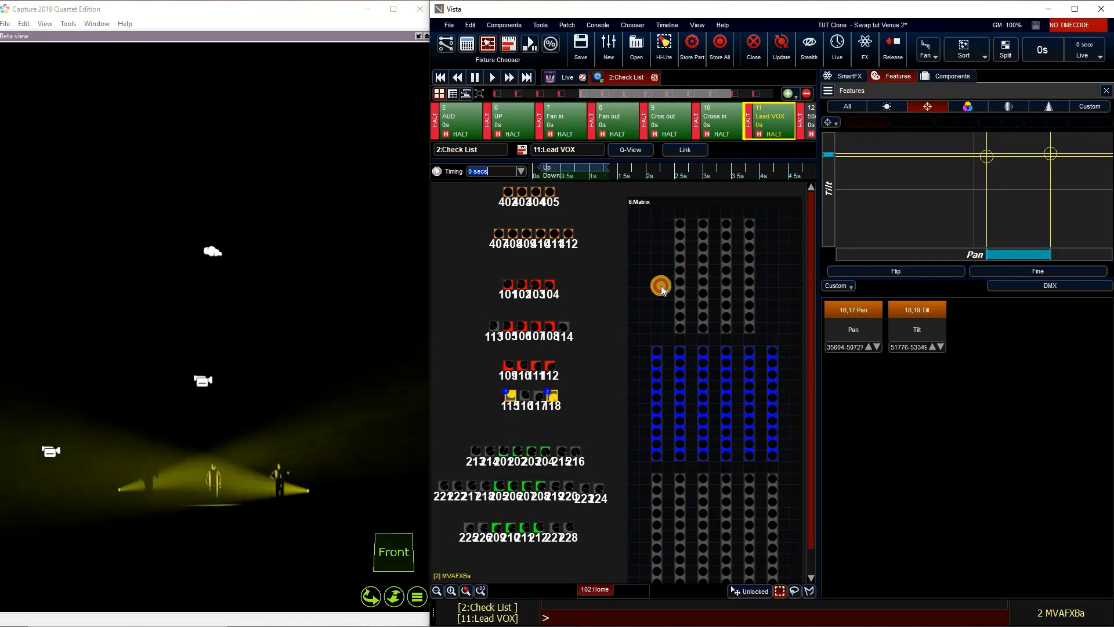
{"action": "key", "text": "Right"}
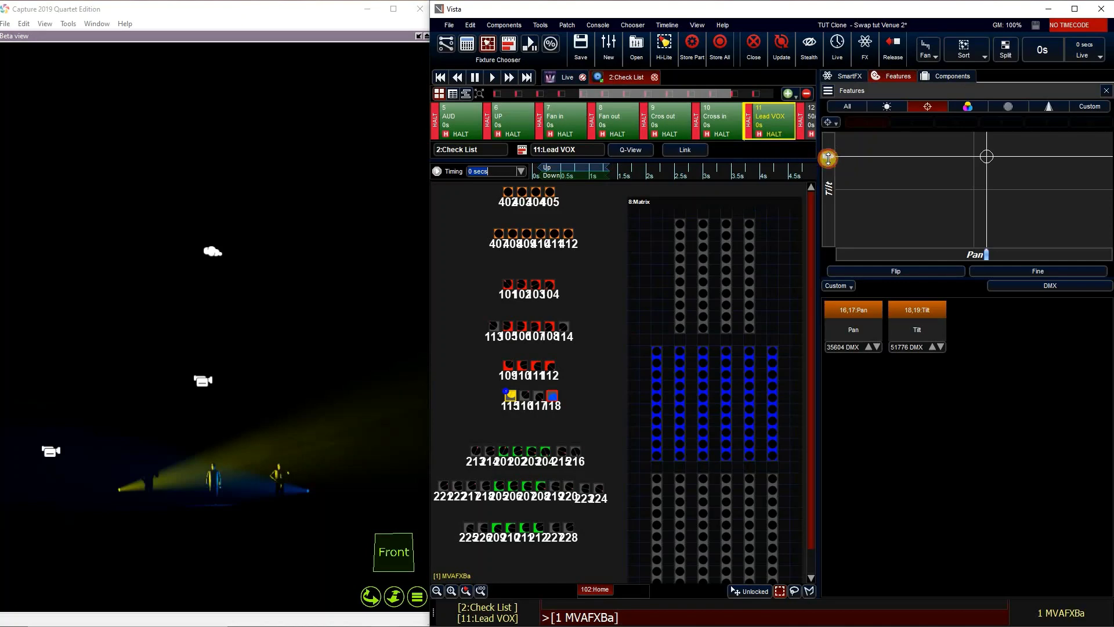
{"action": "left_click_drag", "start_coordinate": [829, 158], "coordinate": [828, 153]}
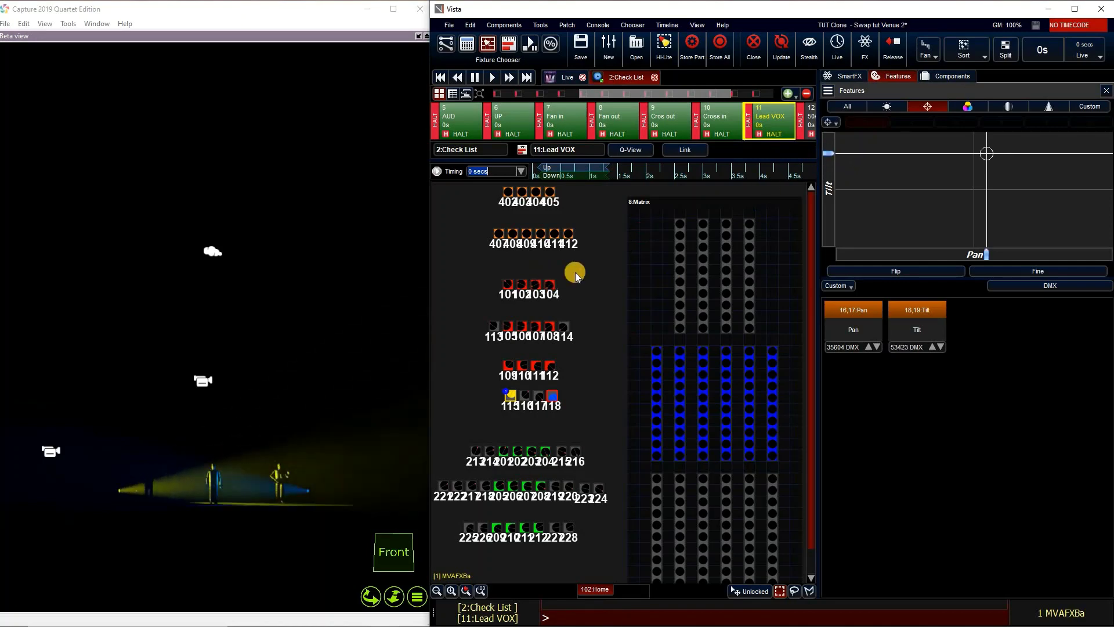
Select all 18 spots and merge their current-cue positions into the Lead VOX preset.
{"action": "left_click_drag", "start_coordinate": [465, 264], "coordinate": [577, 409]}
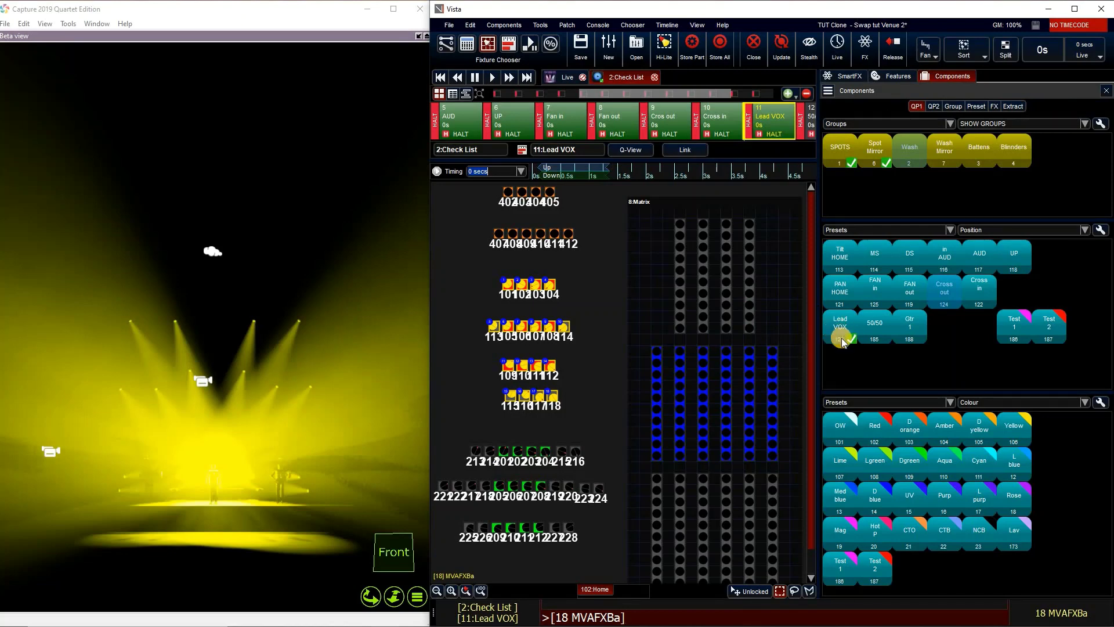
{"action": "left_click", "coordinate": [843, 323], "text": "alt"}
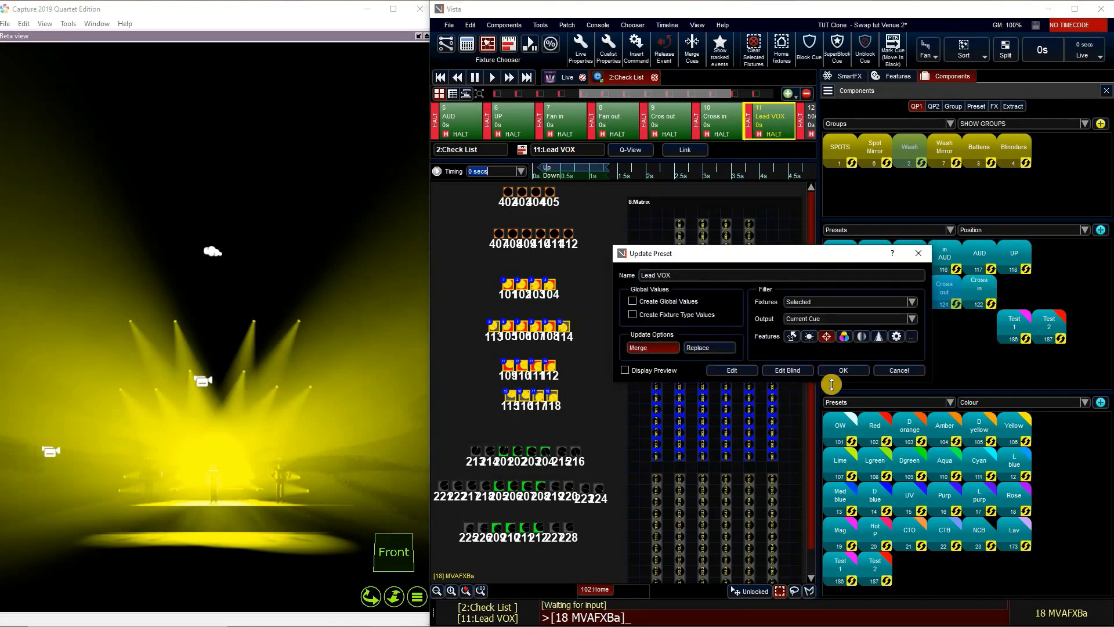
{"action": "key", "text": "Return"}
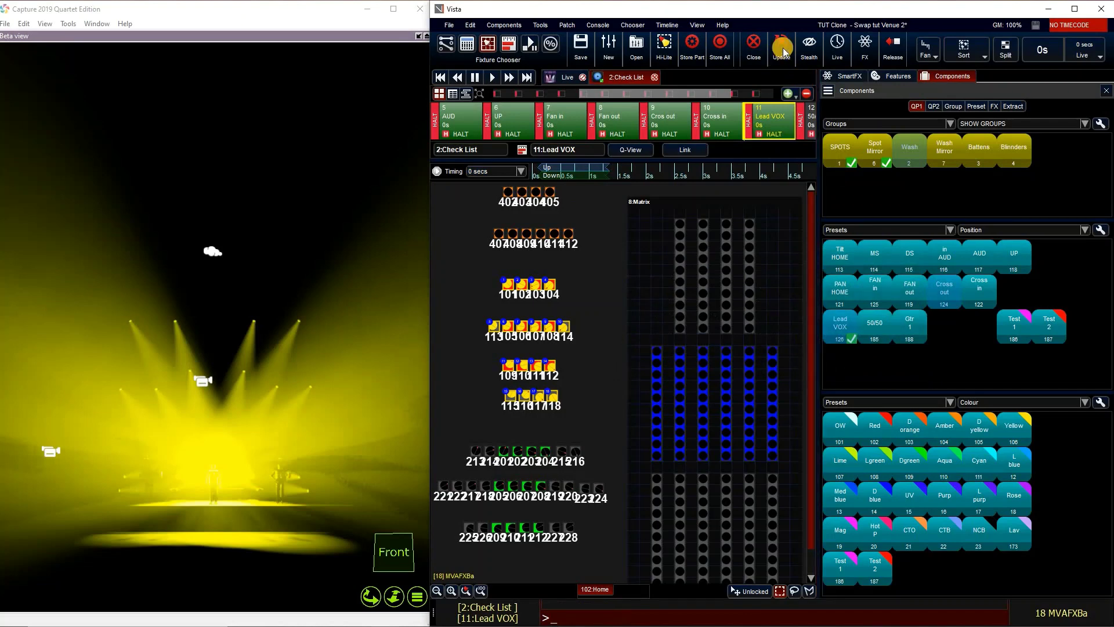
{"action": "key", "text": "u"}
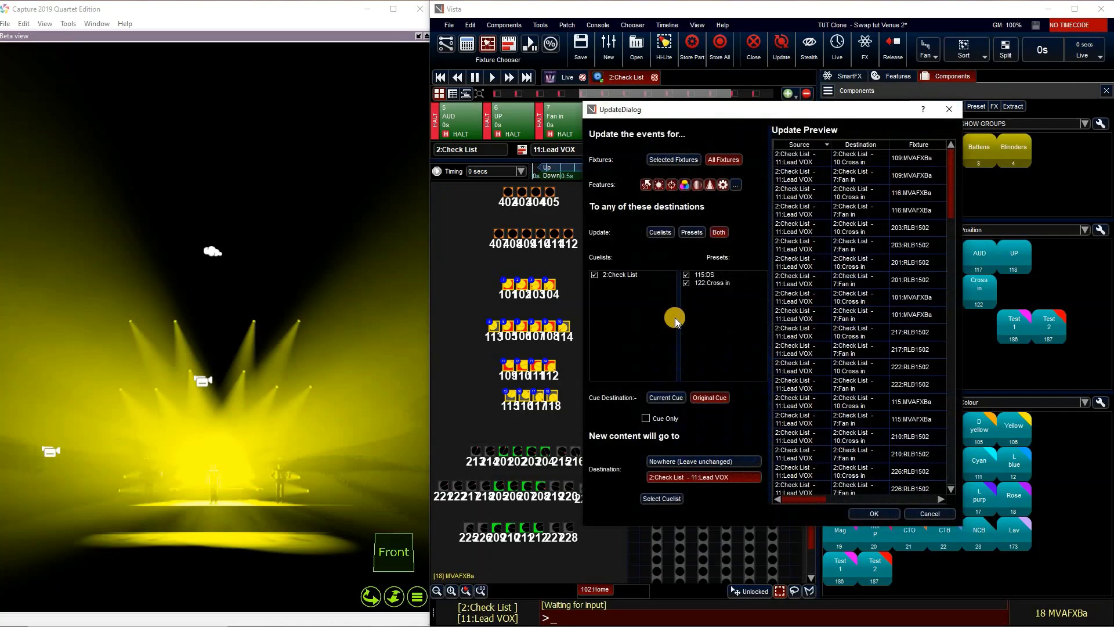
{"action": "left_click", "coordinate": [667, 276]}
{"action": "left_click", "coordinate": [665, 190]}
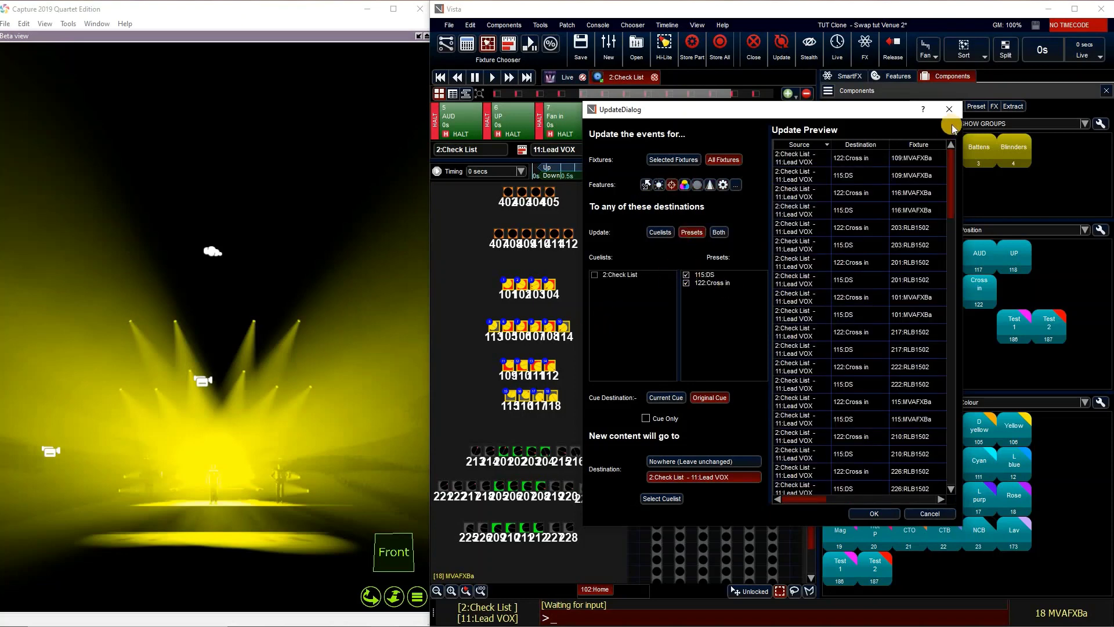
{"action": "left_click", "coordinate": [949, 109]}
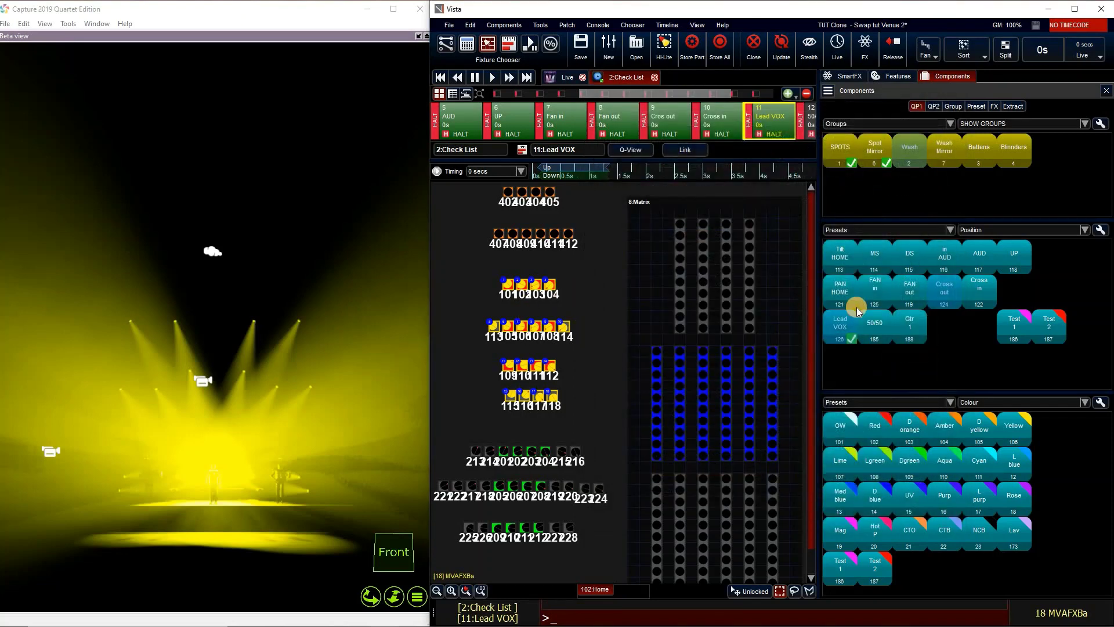
Repeat the merge update of the Lead VOX preset and advance the Check List to cue 13, GTR 1.
{"action": "left_click", "coordinate": [843, 326]}
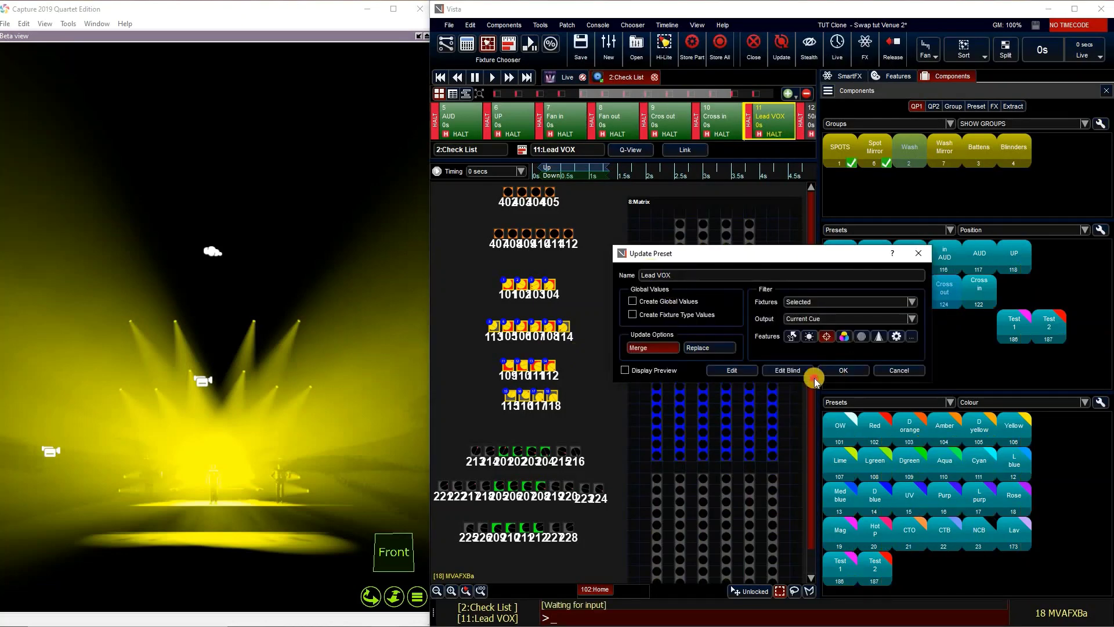
{"action": "key", "text": "Return"}
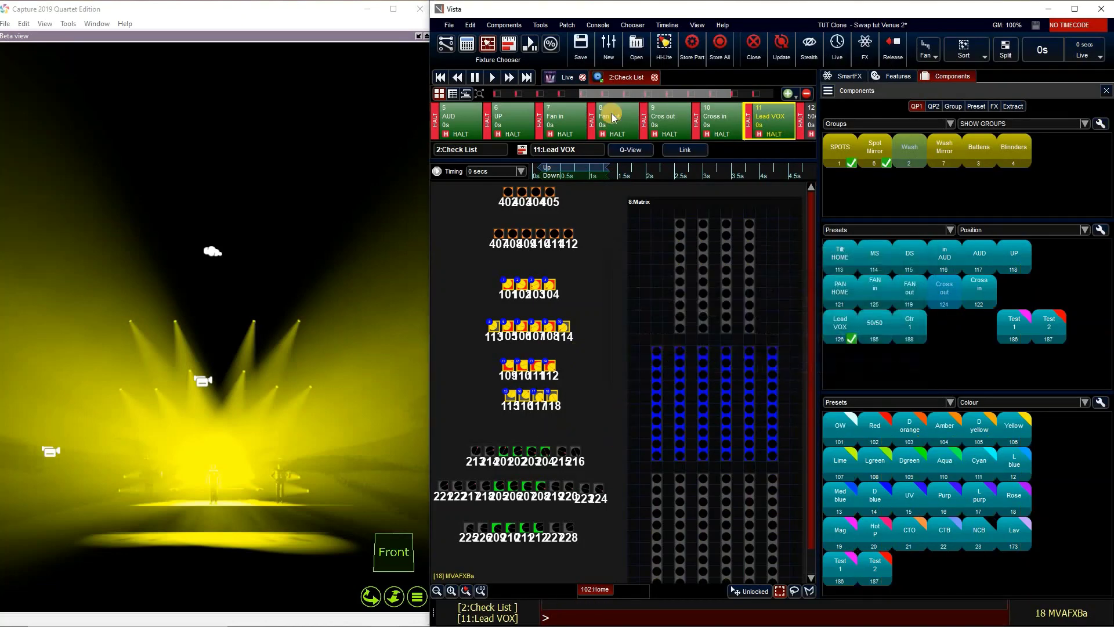
{"action": "left_click", "coordinate": [493, 78]}
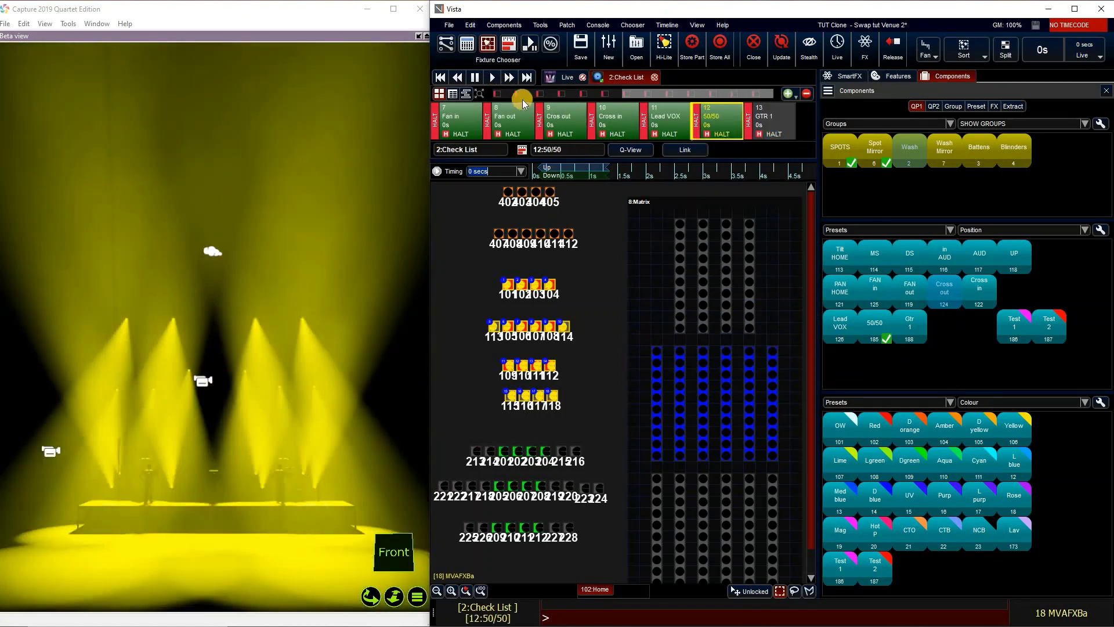
{"action": "key", "text": "space"}
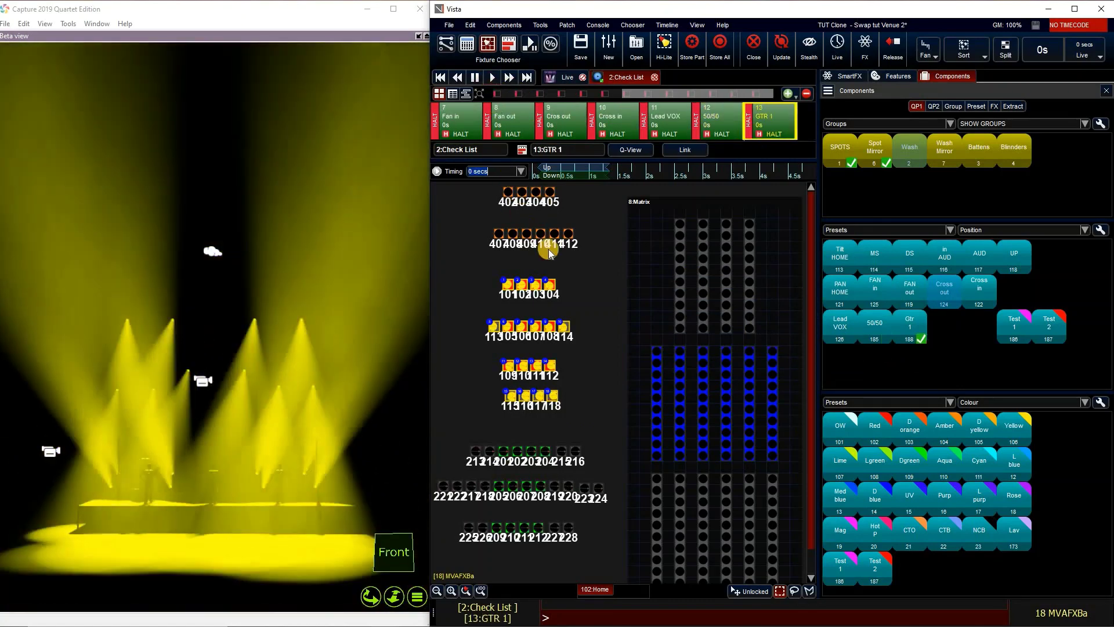
Clear the selection, select spots 113 and 114, and fan their pan apart toward the guitarist.
{"action": "left_click", "coordinate": [596, 300]}
{"action": "left_click_drag", "start_coordinate": [503, 279], "coordinate": [582, 299]}
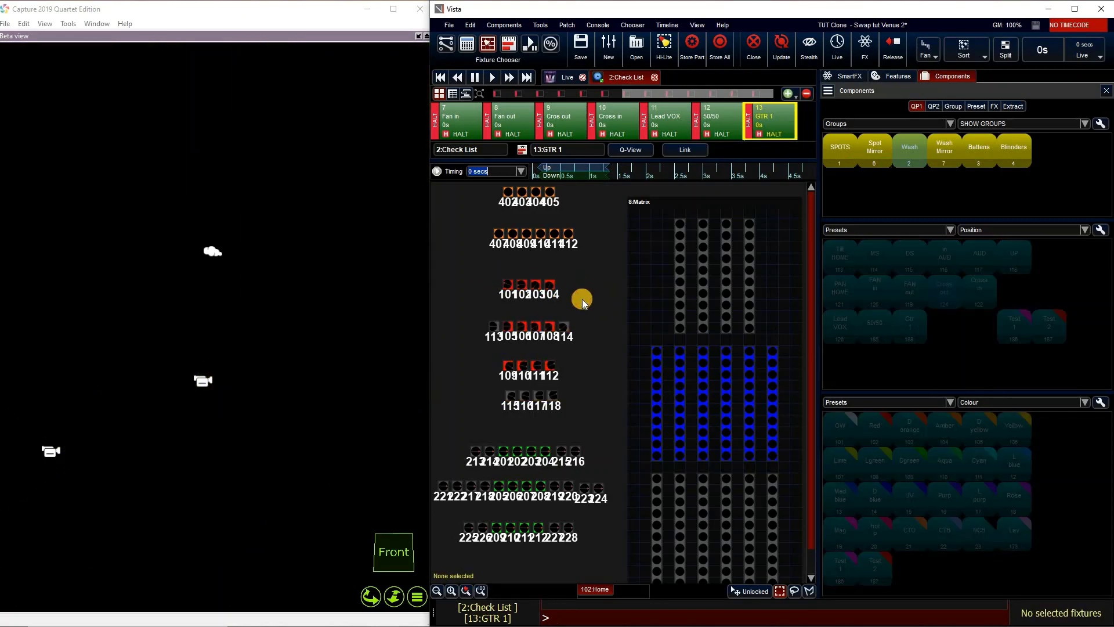
{"action": "left_click", "coordinate": [611, 339]}
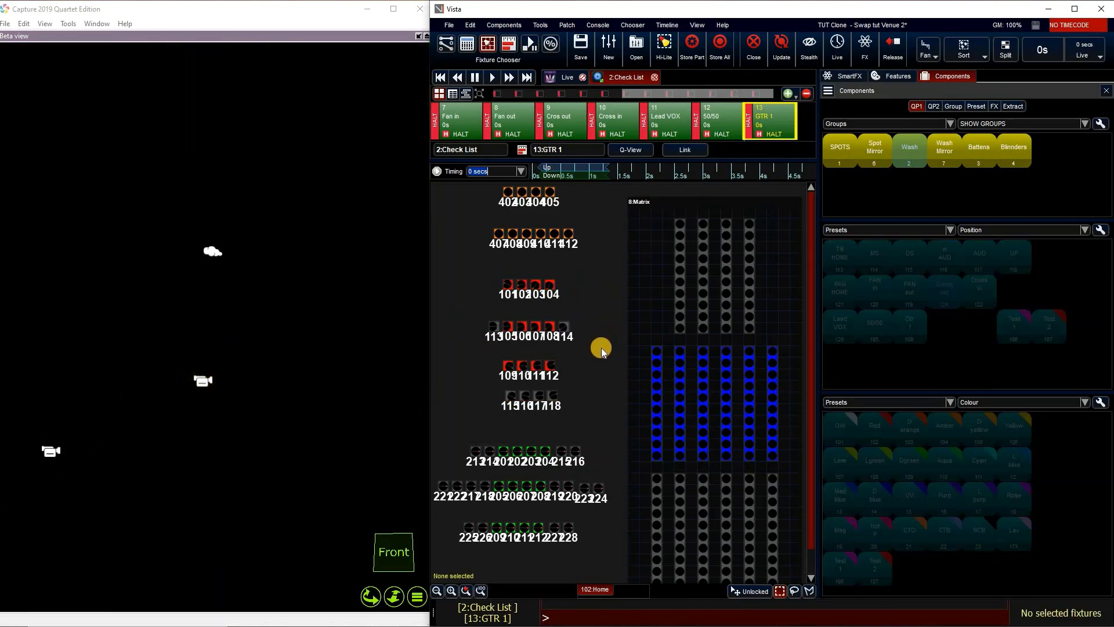
{"action": "left_click", "coordinate": [494, 328]}
{"action": "left_click", "coordinate": [562, 327]}
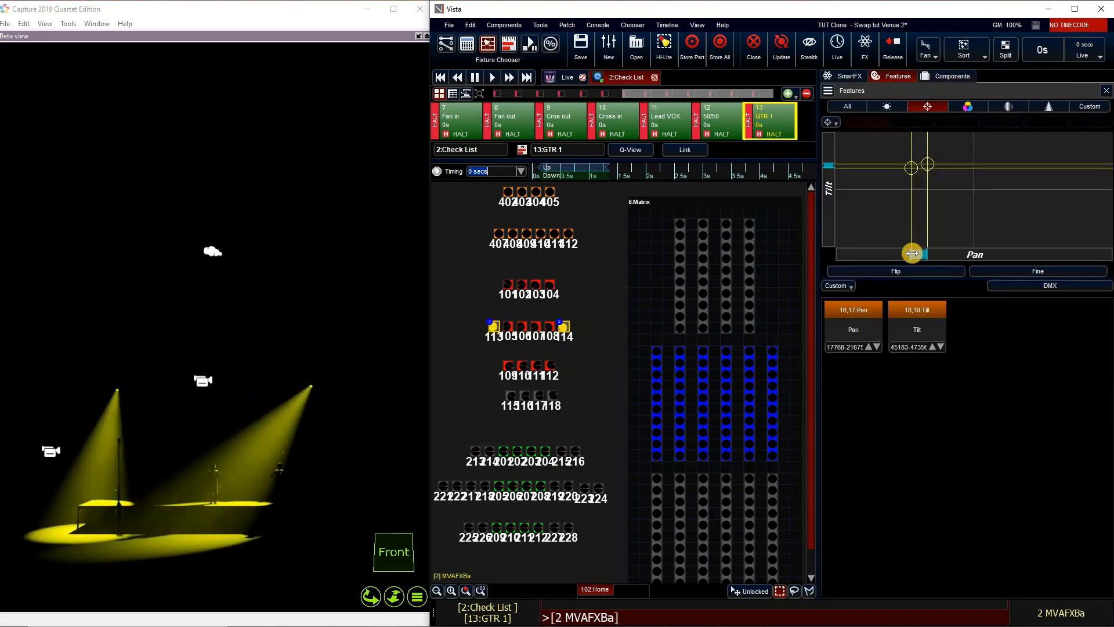
{"action": "left_click_drag", "start_coordinate": [909, 255], "coordinate": [926, 254]}
Isolate spot 114 and aim it at the guitarist with pan about 15300 and tilt about 49662 DMX.
{"action": "left_click", "coordinate": [574, 320]}
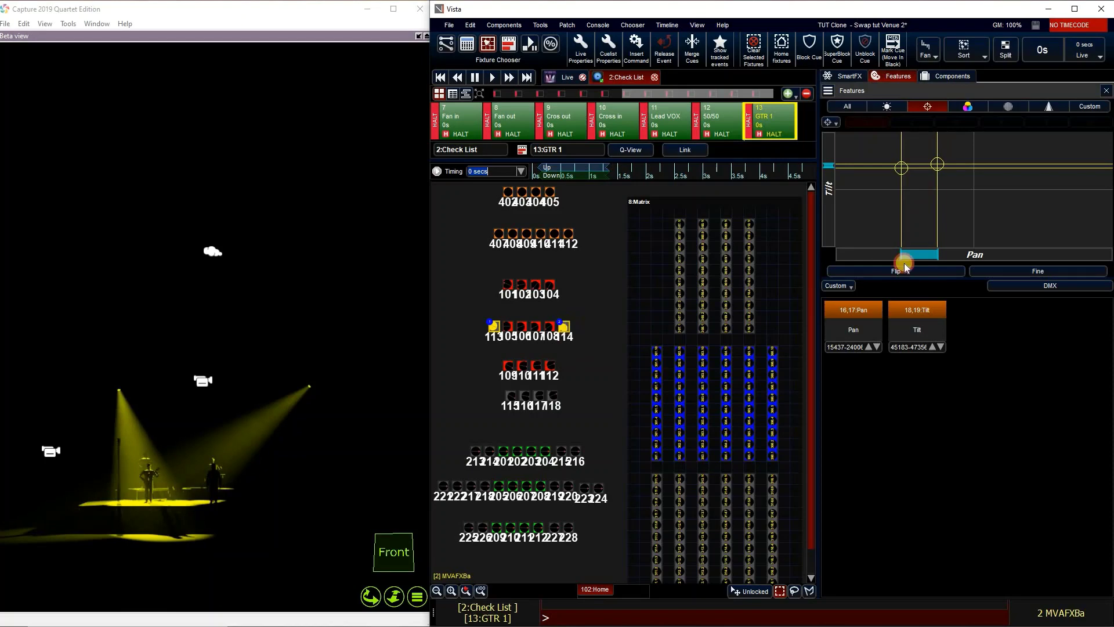
{"action": "left_click_drag", "start_coordinate": [902, 253], "coordinate": [902, 253]}
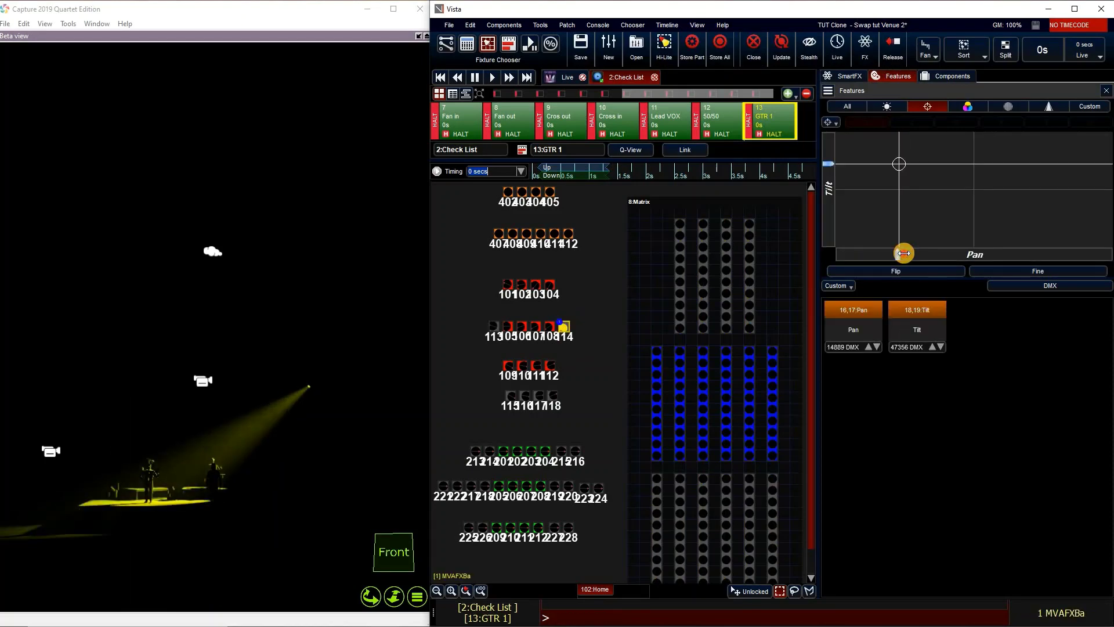
{"action": "left_click_drag", "start_coordinate": [829, 159], "coordinate": [829, 157]}
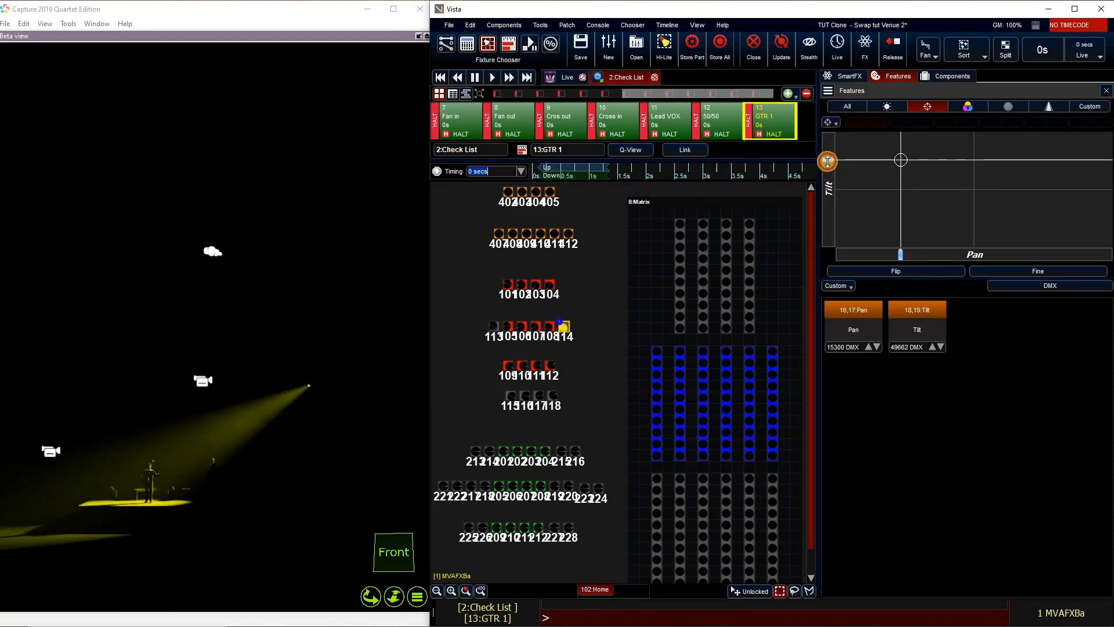
Select spot 108 and aim it toward the guitarist with pan about 16671 and tilt about 49003 DMX.
{"action": "left_click", "coordinate": [509, 327]}
{"action": "left_click", "coordinate": [550, 326], "text": "ctrl"}
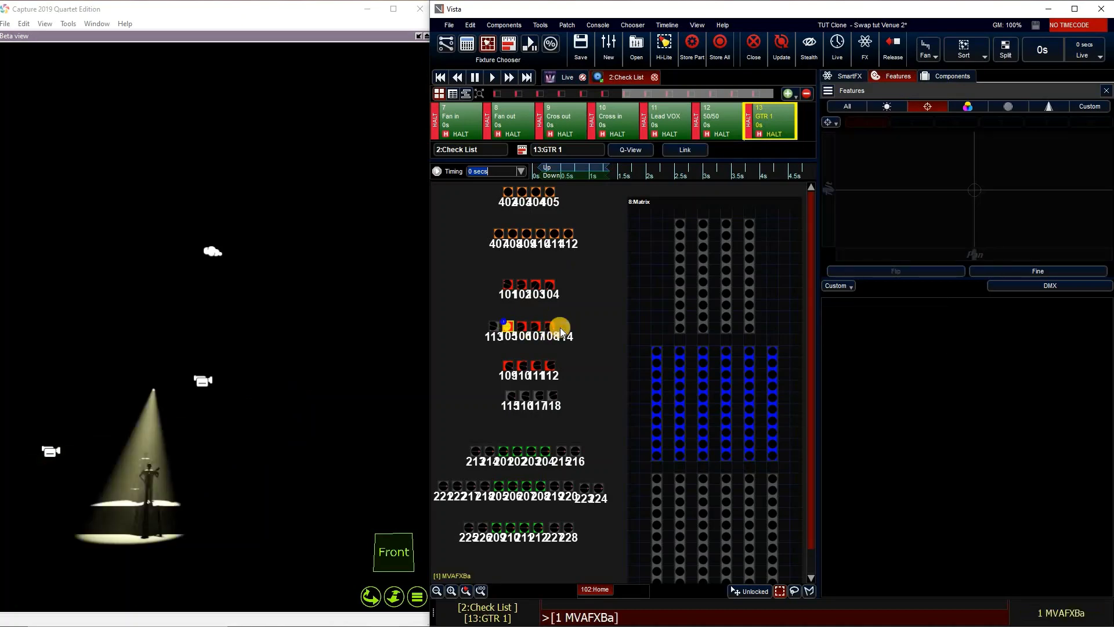
{"action": "left_click", "coordinate": [544, 330]}
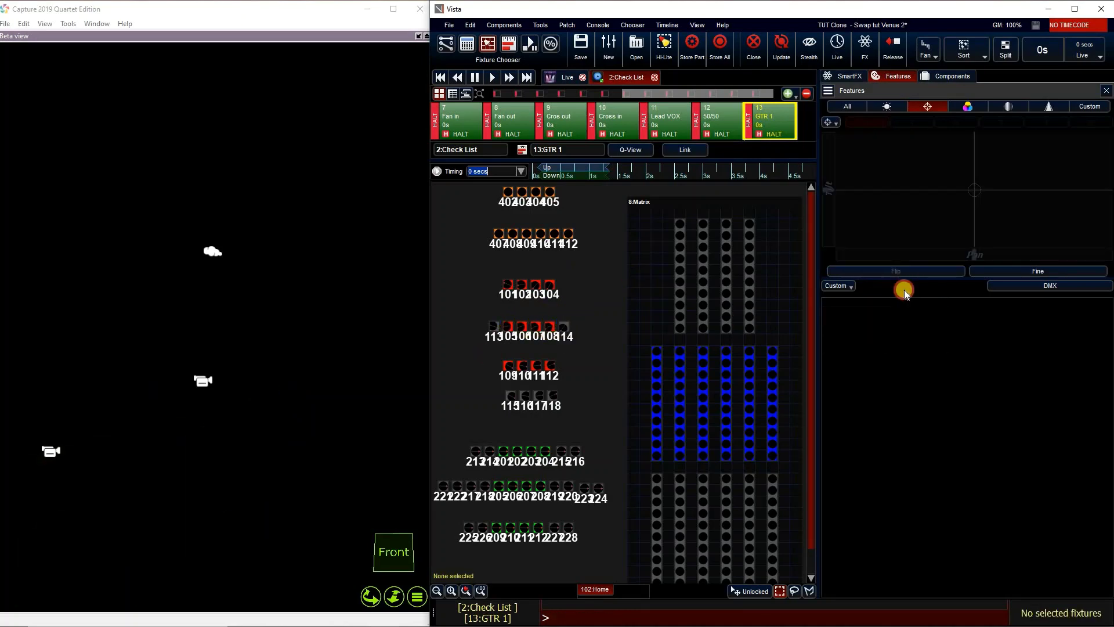
{"action": "left_click_drag", "start_coordinate": [904, 255], "coordinate": [903, 254]}
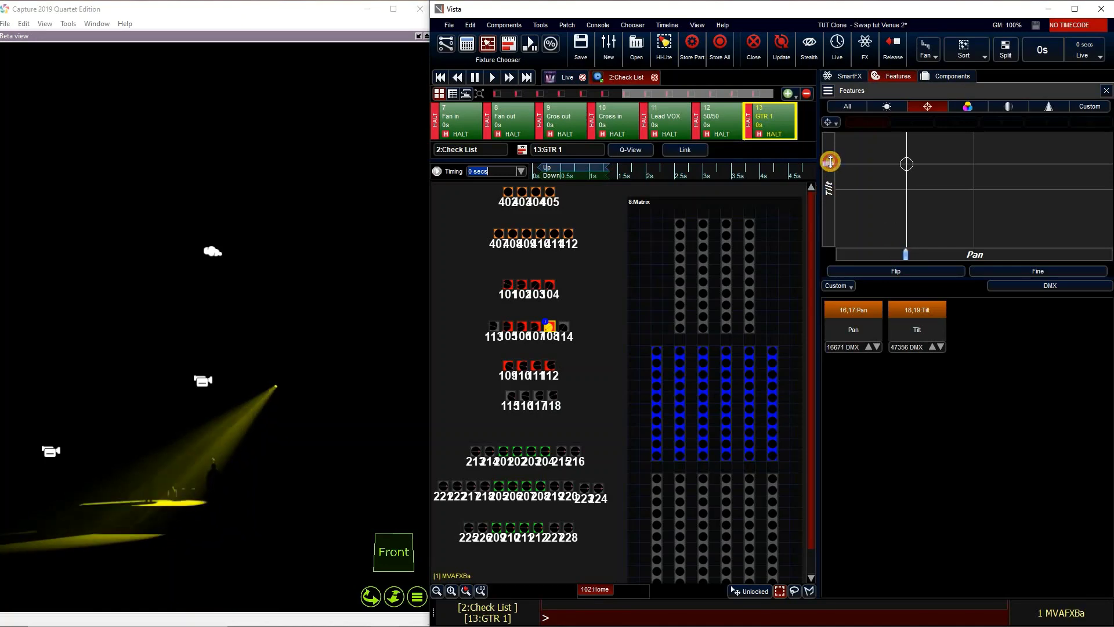
{"action": "left_click_drag", "start_coordinate": [831, 162], "coordinate": [829, 160]}
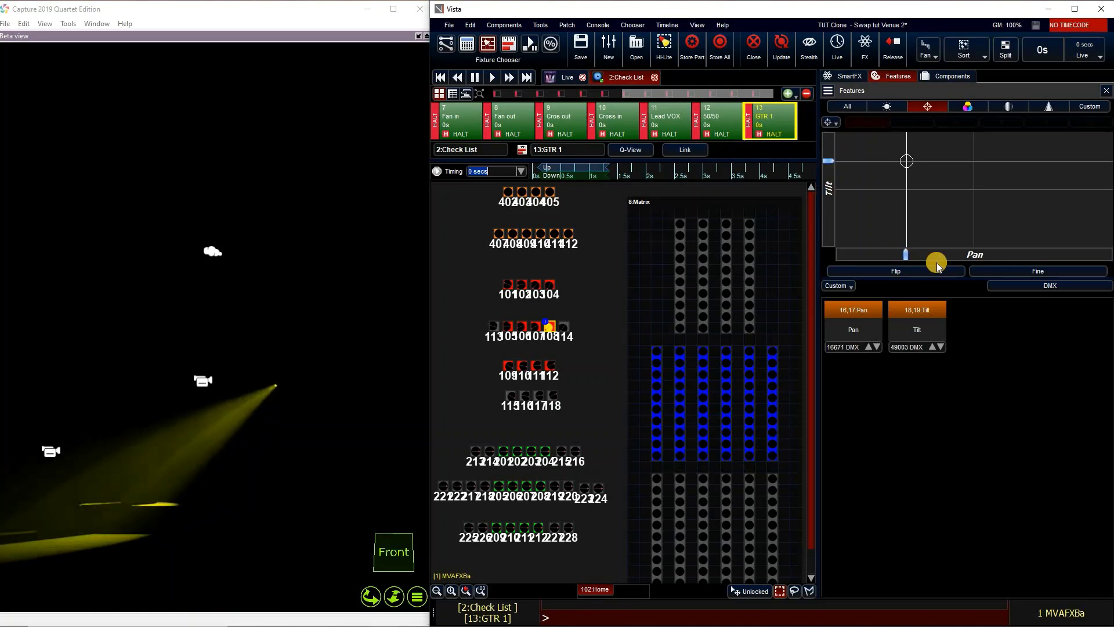
{"action": "left_click_drag", "start_coordinate": [910, 253], "coordinate": [909, 258]}
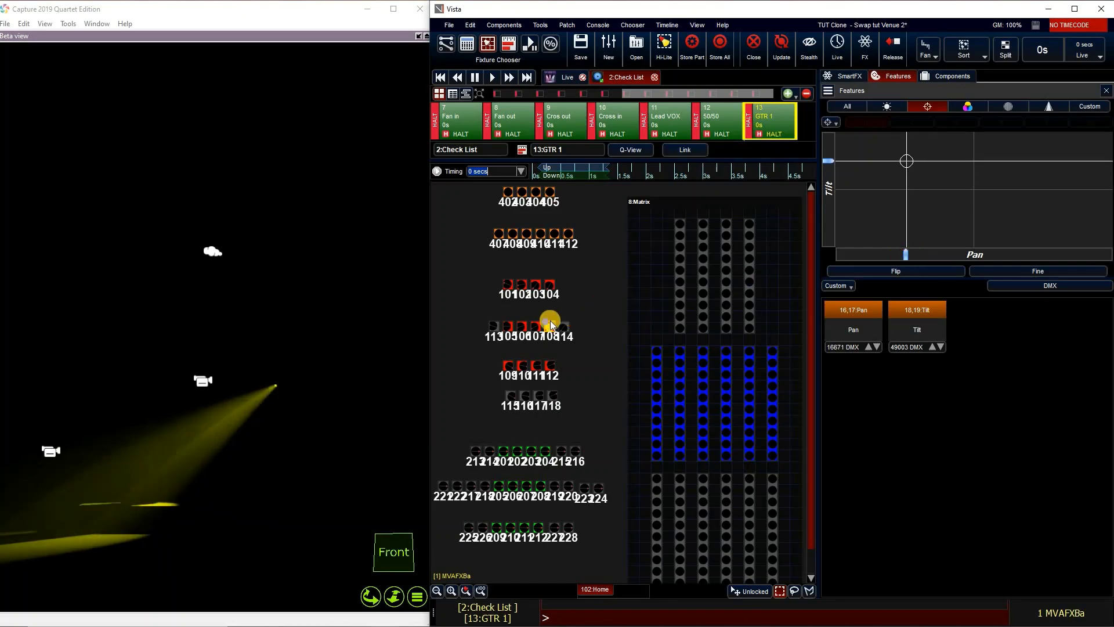
Check the aim of spots 105 to 108 by selecting them around the guitarist focus.
{"action": "left_click", "coordinate": [509, 326]}
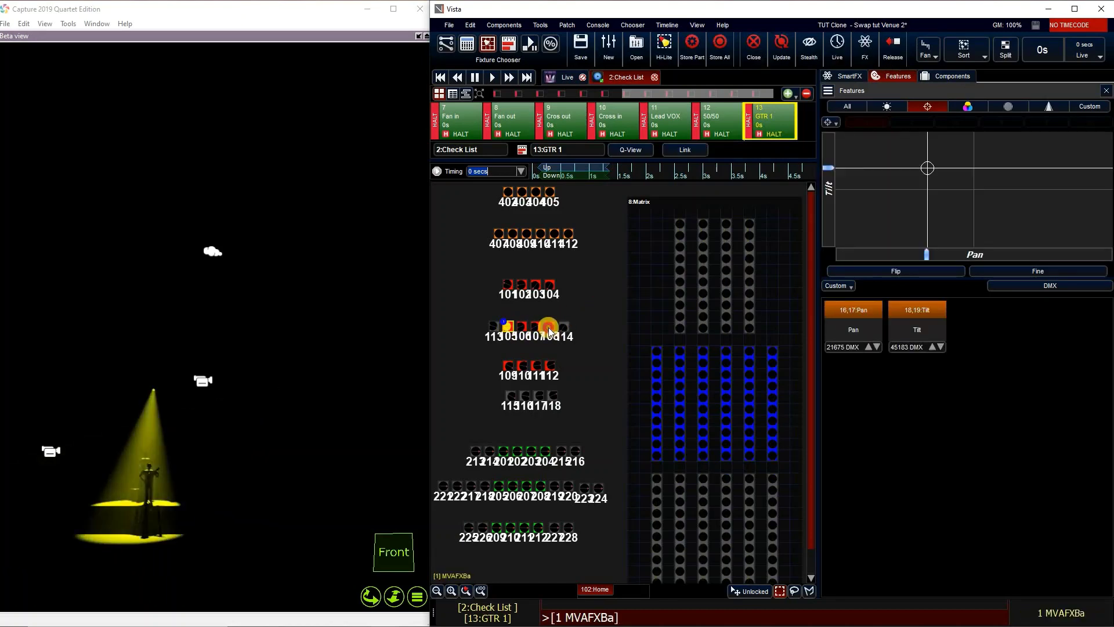
{"action": "left_click", "coordinate": [549, 329]}
{"action": "left_click", "coordinate": [530, 326]}
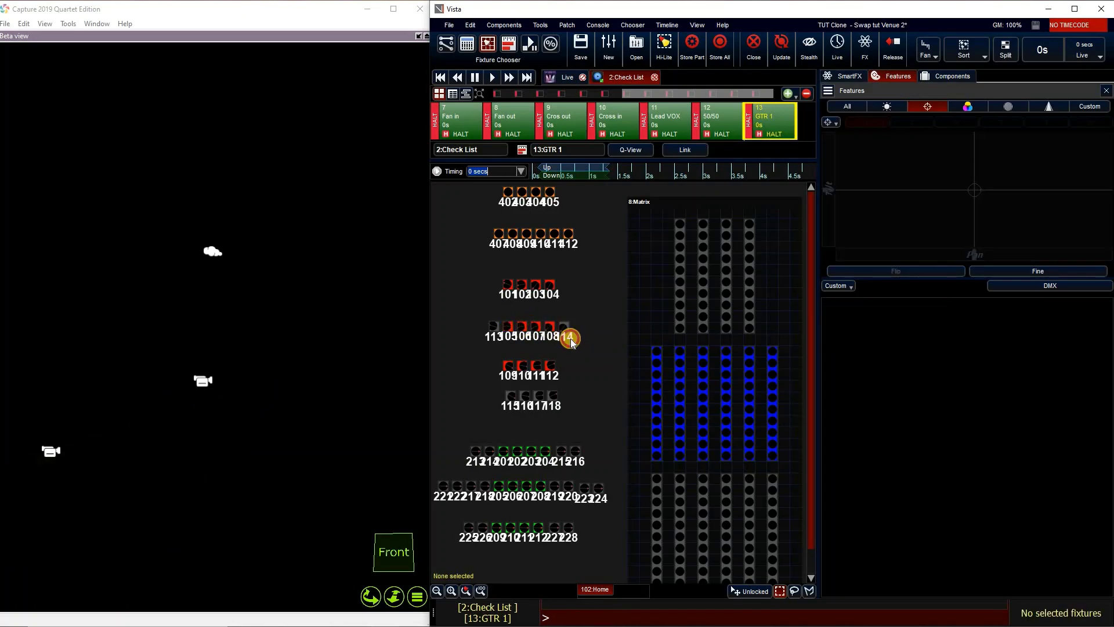
{"action": "left_click", "coordinate": [522, 328]}
{"action": "left_click", "coordinate": [535, 328]}
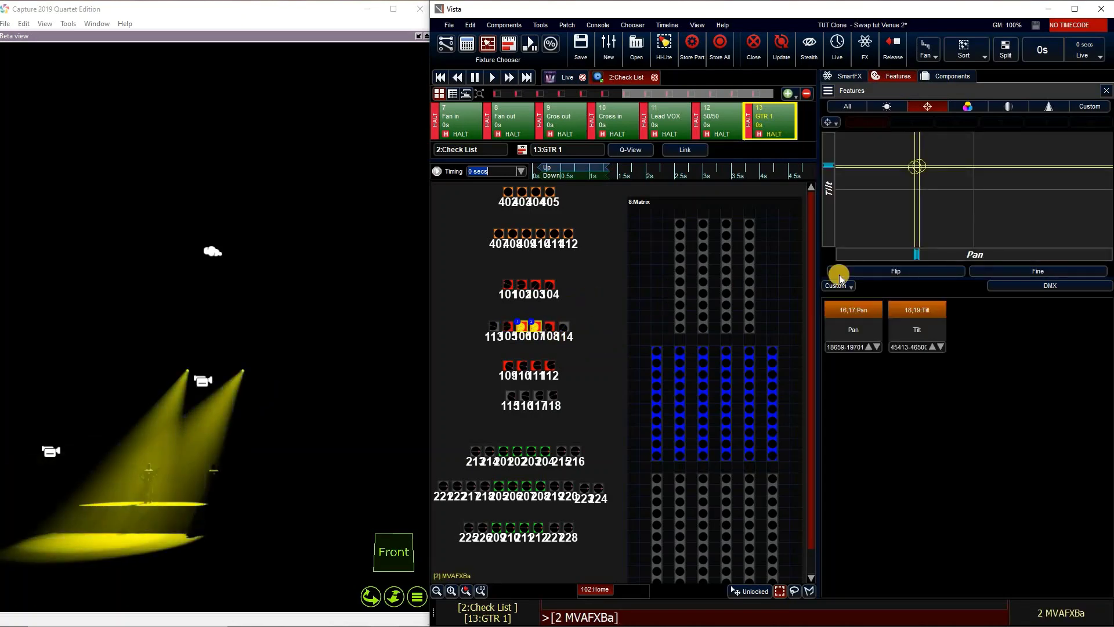
Isolate spot 107 and nudge its pan slightly so the beam lands on the guitarist.
{"action": "left_click", "coordinate": [532, 331]}
{"action": "left_click", "coordinate": [914, 255]}
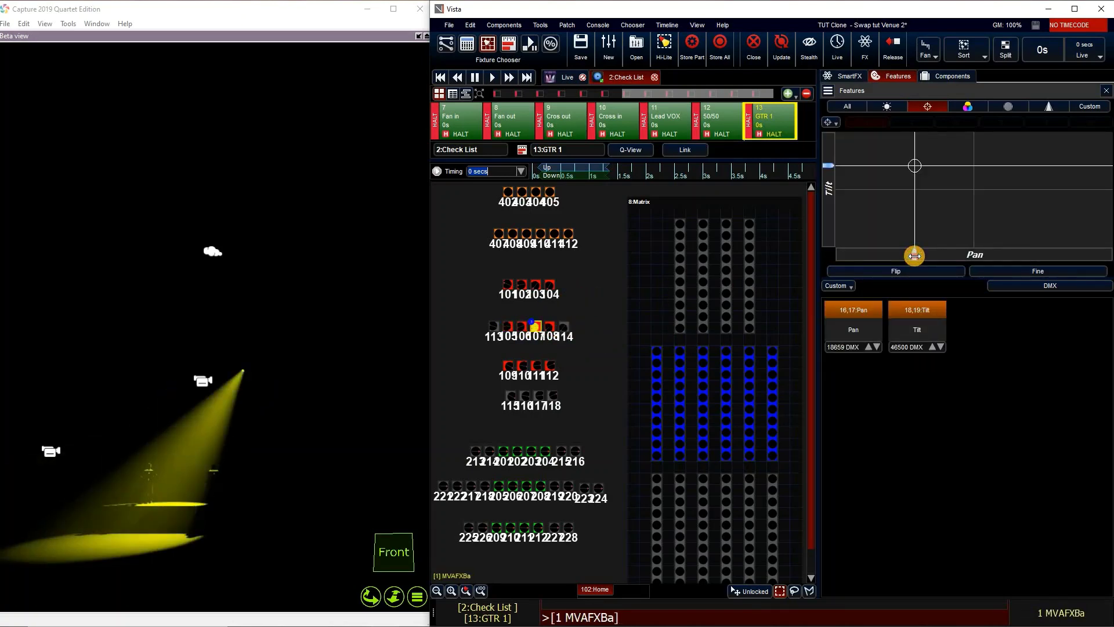
{"action": "left_click_drag", "start_coordinate": [914, 255], "coordinate": [913, 256]}
Select spot 106 and aim it toward the guitarist with pan at about 20386 DMX.
{"action": "left_click", "coordinate": [521, 330]}
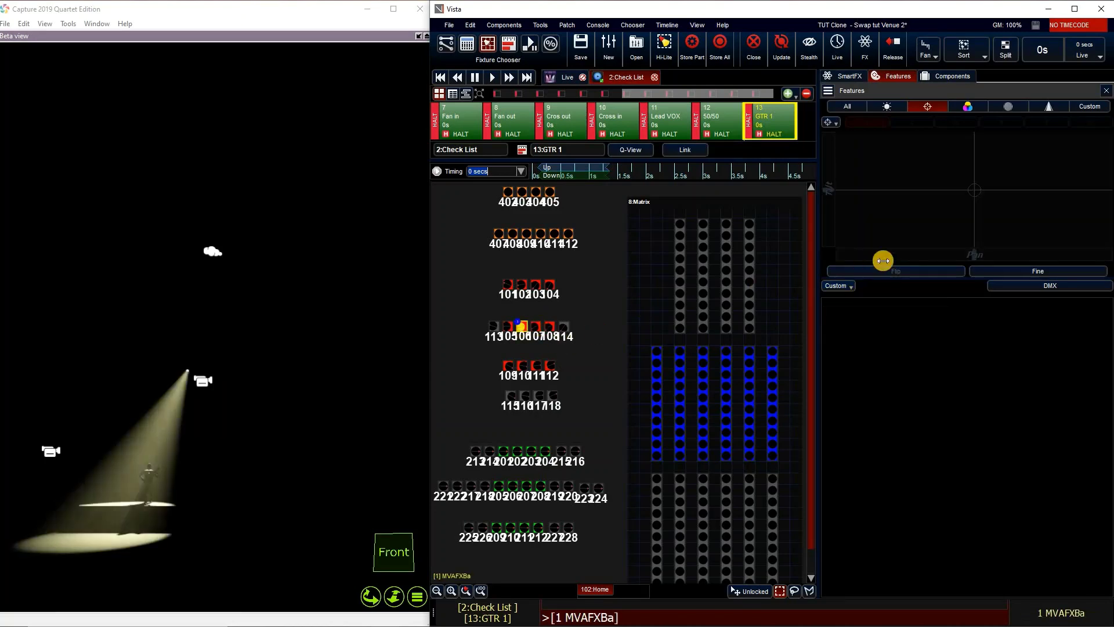
{"action": "left_click", "coordinate": [918, 254]}
{"action": "left_click_drag", "start_coordinate": [919, 255], "coordinate": [922, 256]}
{"action": "left_click", "coordinate": [583, 350]}
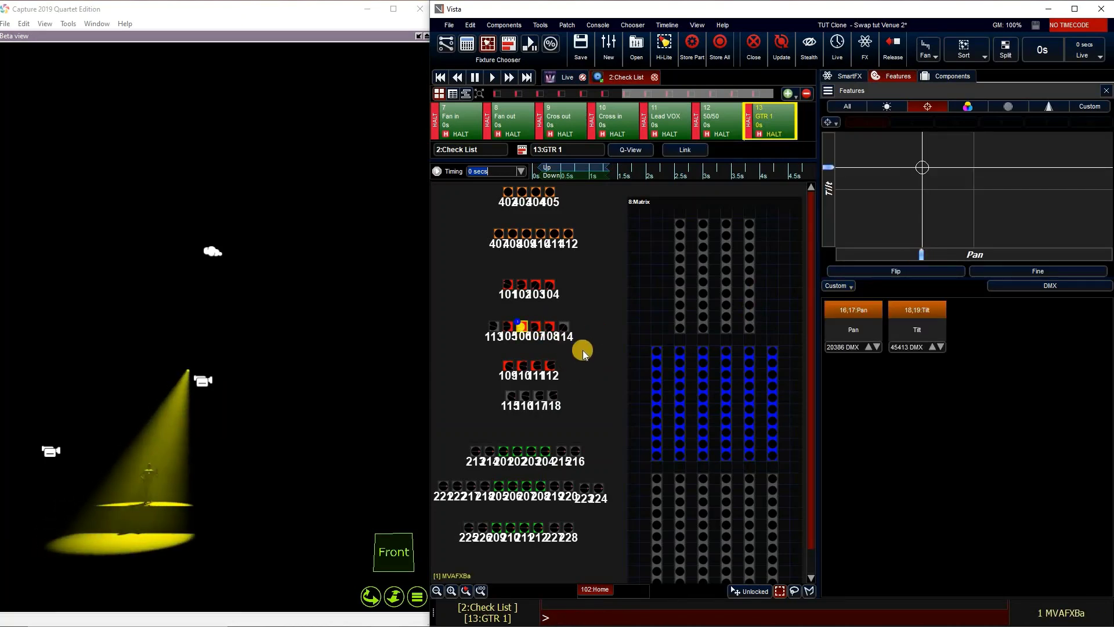
Select all spots 101 to 118 and merge their current positions into the Gtr 1 position preset.
{"action": "left_click", "coordinate": [534, 342]}
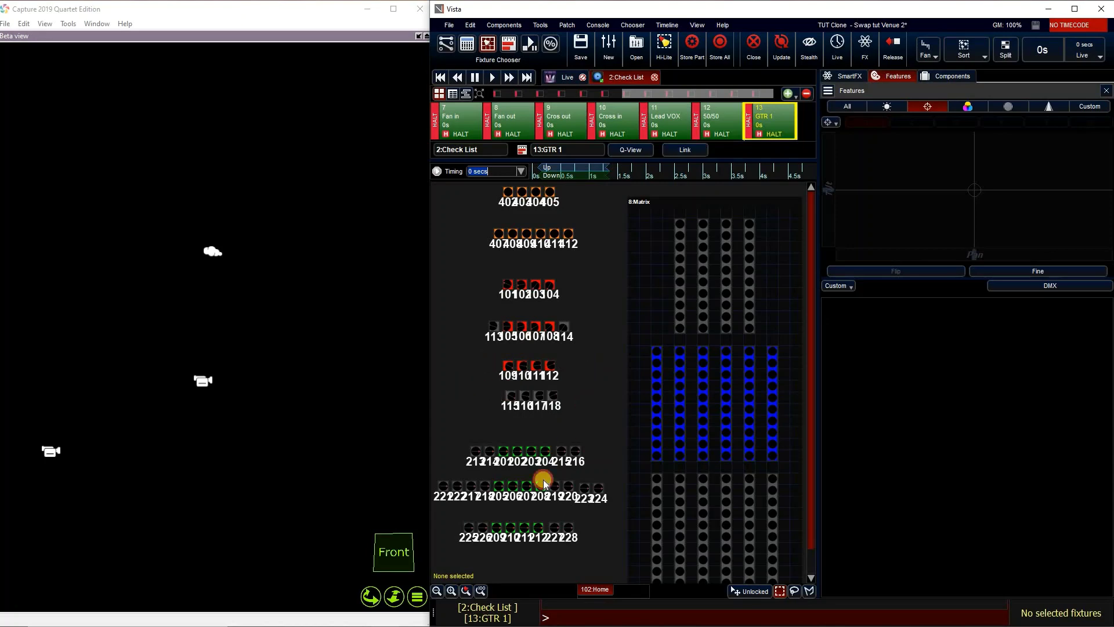
{"action": "mouse_move", "coordinate": [490, 352]}
{"action": "left_mouse_down"}
{"action": "mouse_move", "coordinate": [574, 382]}
{"action": "mouse_move", "coordinate": [493, 385]}
{"action": "left_mouse_up"}
{"action": "left_click", "coordinate": [573, 393]}
{"action": "left_click_drag", "start_coordinate": [477, 276], "coordinate": [590, 407]}
{"action": "left_click", "coordinate": [925, 77]}
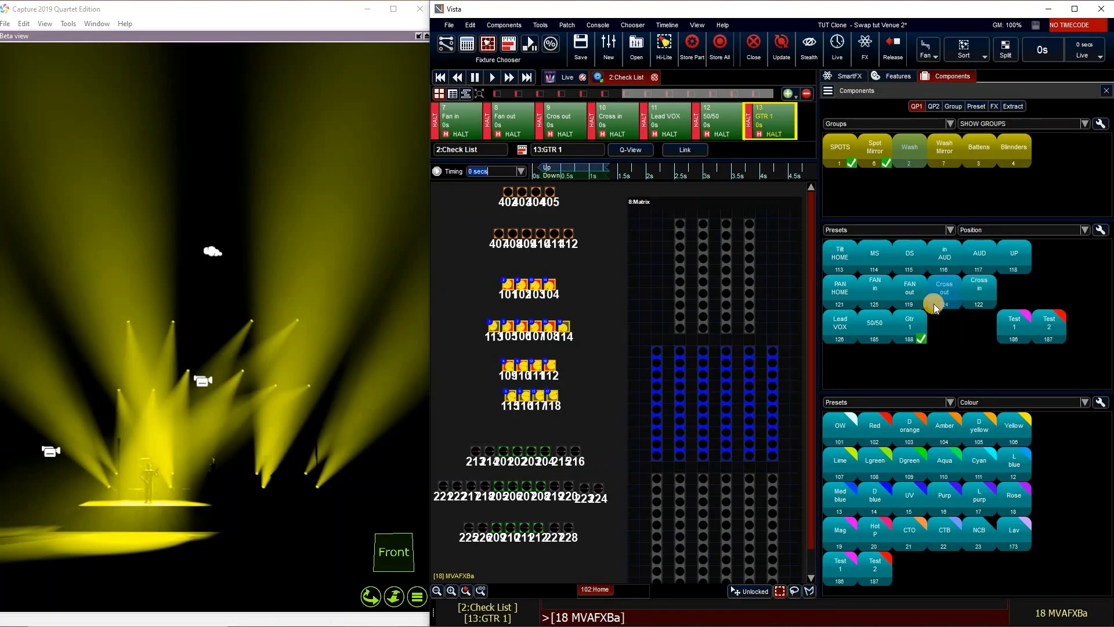
{"action": "right_click", "coordinate": [918, 342]}
{"action": "left_click", "coordinate": [851, 371]}
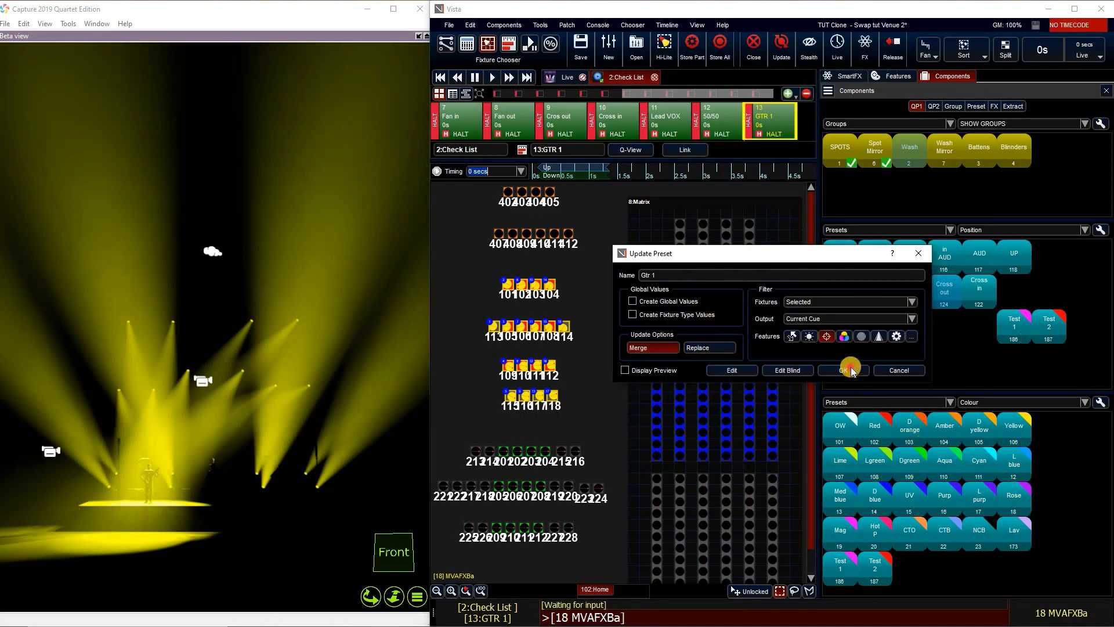
{"action": "key", "text": "Return"}
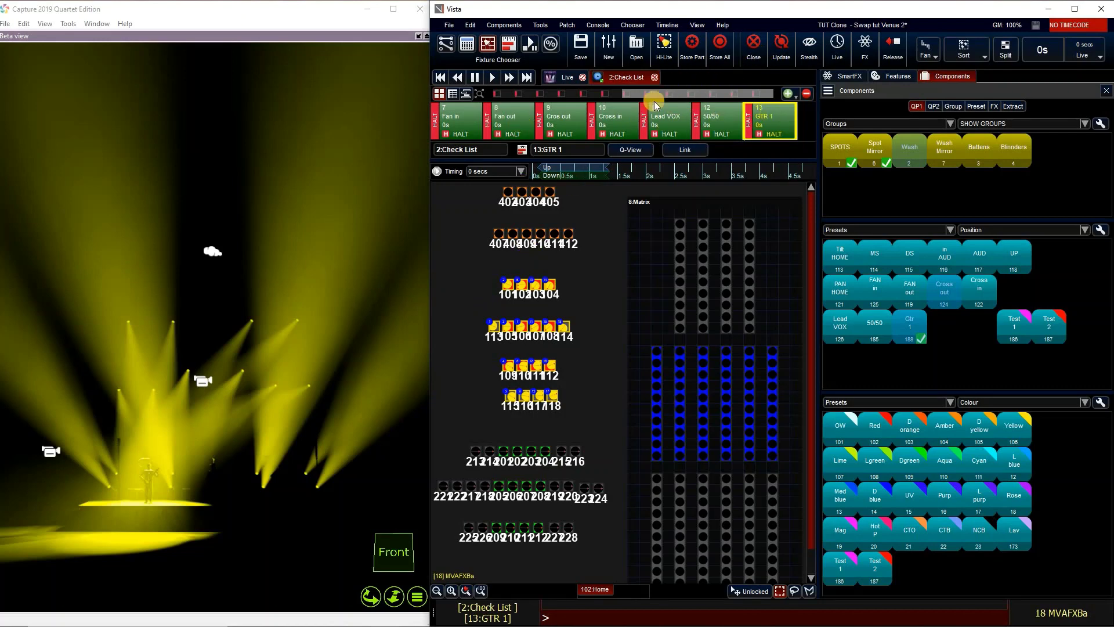
Close the Check List cue list and clear the spots still active in Live.
{"action": "left_click", "coordinate": [654, 78]}
{"action": "left_click", "coordinate": [772, 372]}
{"action": "key", "text": "Return"}
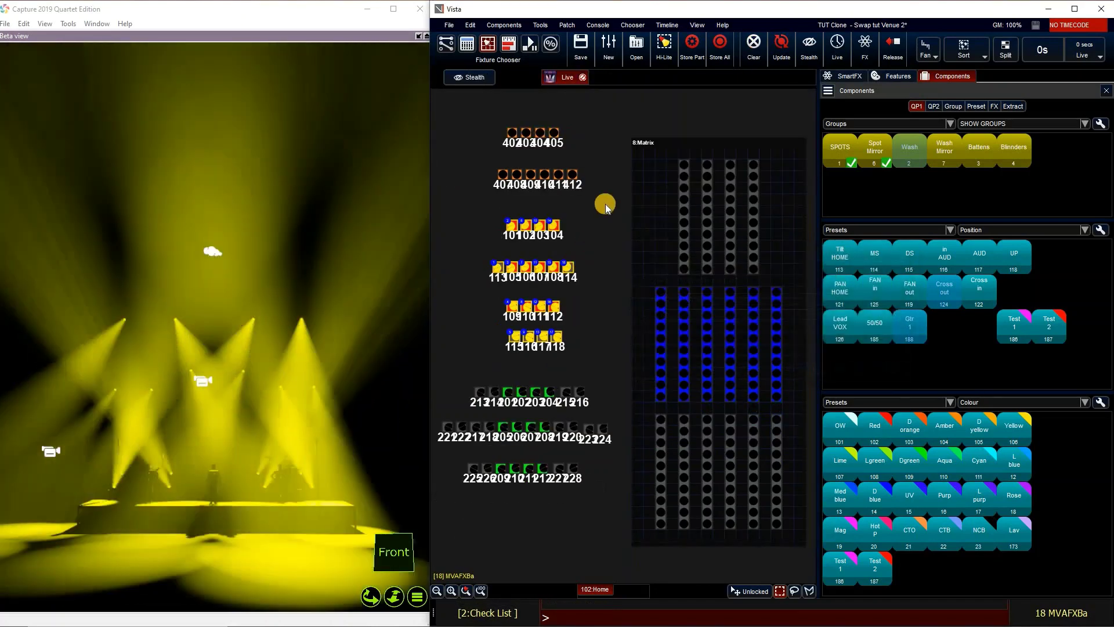
{"action": "key", "text": "Escape"}
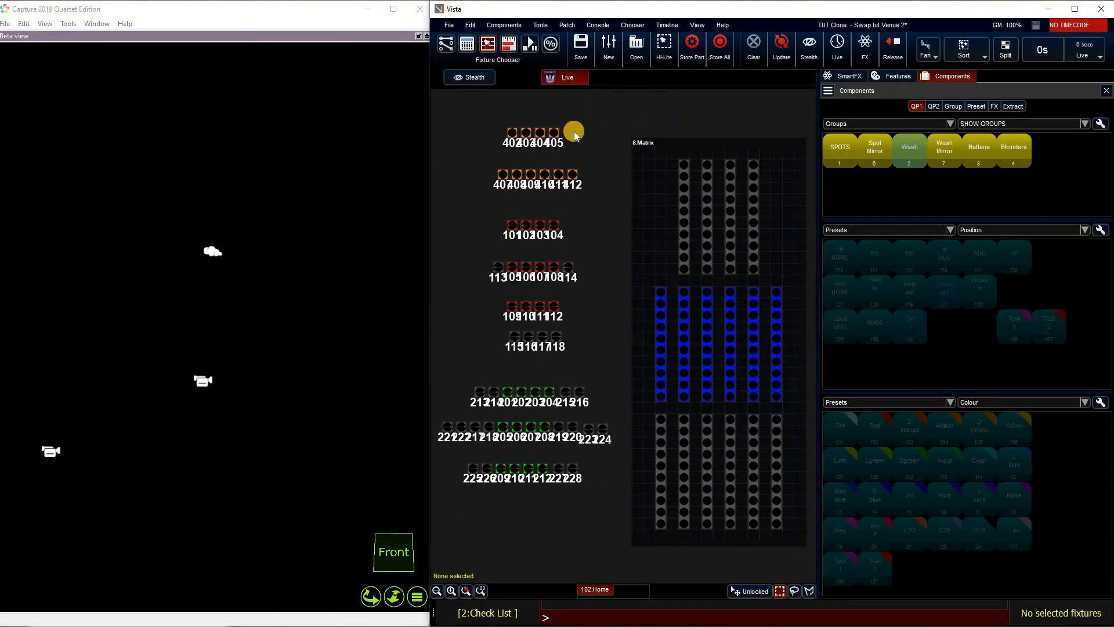
Open the Main Q List and play cue 1, Preset, followed by cue 2, Intro.
{"action": "left_click", "coordinate": [738, 296]}
{"action": "left_click", "coordinate": [777, 388]}
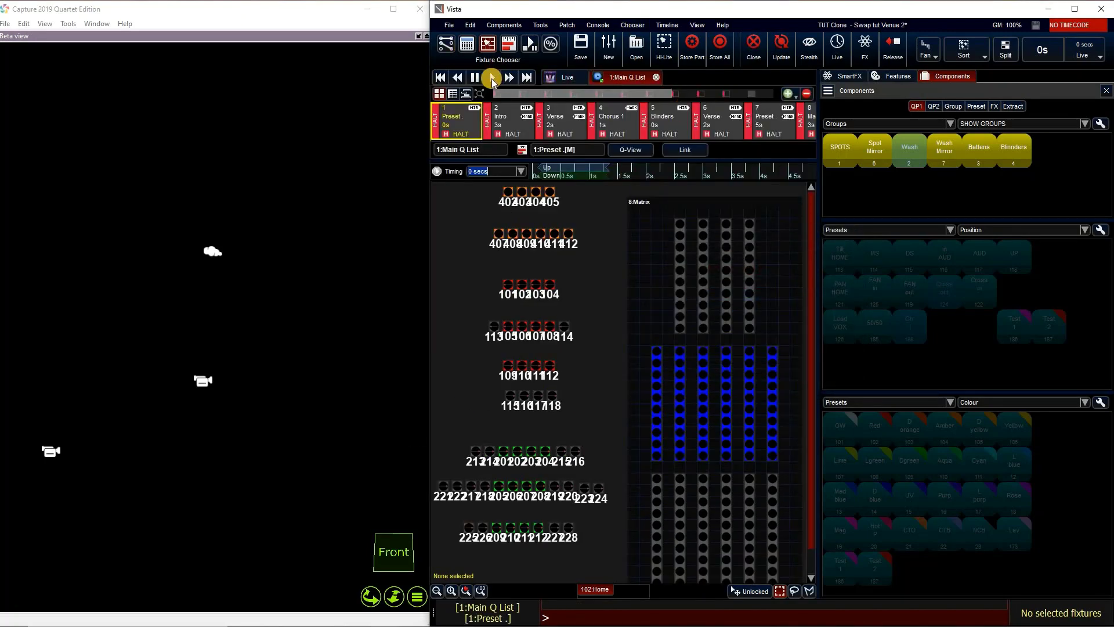
{"action": "key", "text": "space"}
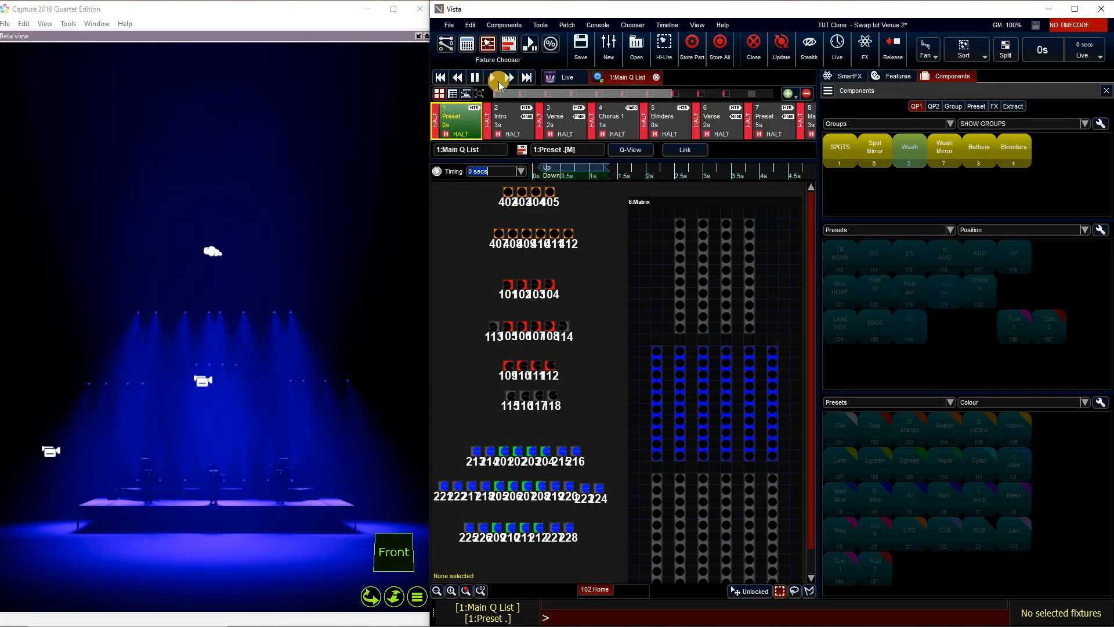
{"action": "key", "text": "space"}
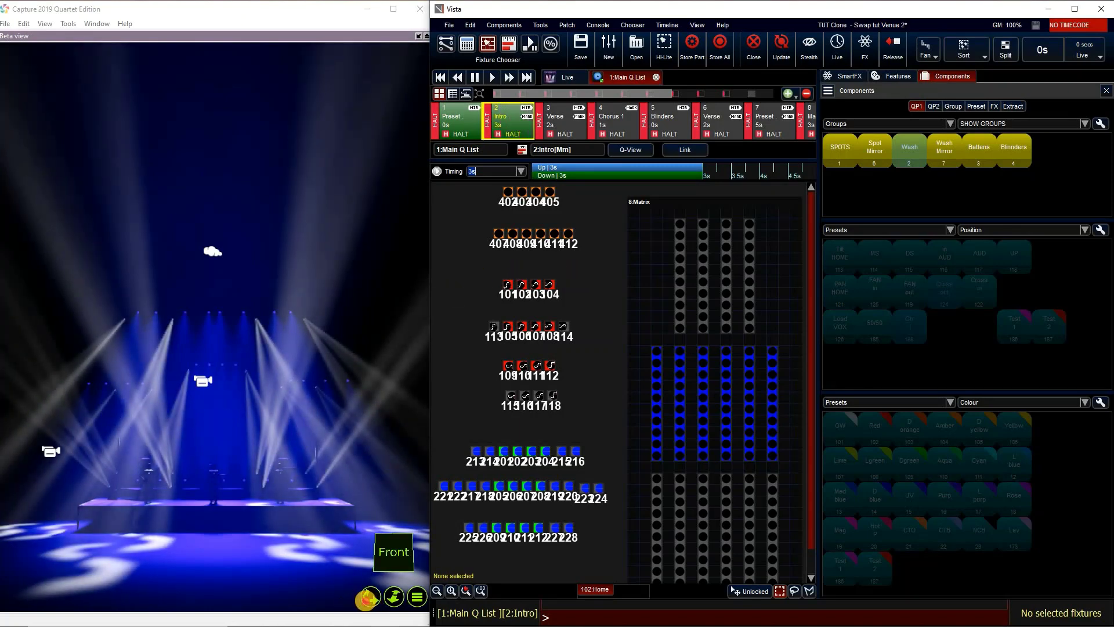
Advance the Main Q List through cue 3, Verse, to cue 4, Chorus 1, to review the looks.
{"action": "left_click_drag", "start_coordinate": [368, 597], "coordinate": [395, 595]}
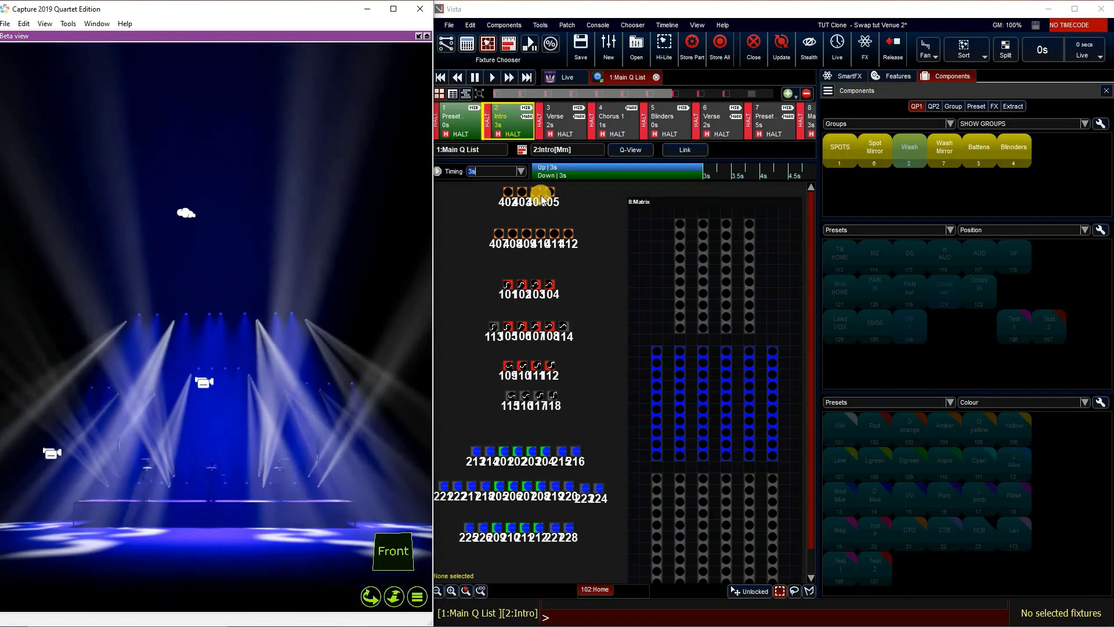
{"action": "left_click", "coordinate": [577, 249]}
{"action": "key", "text": "space"}
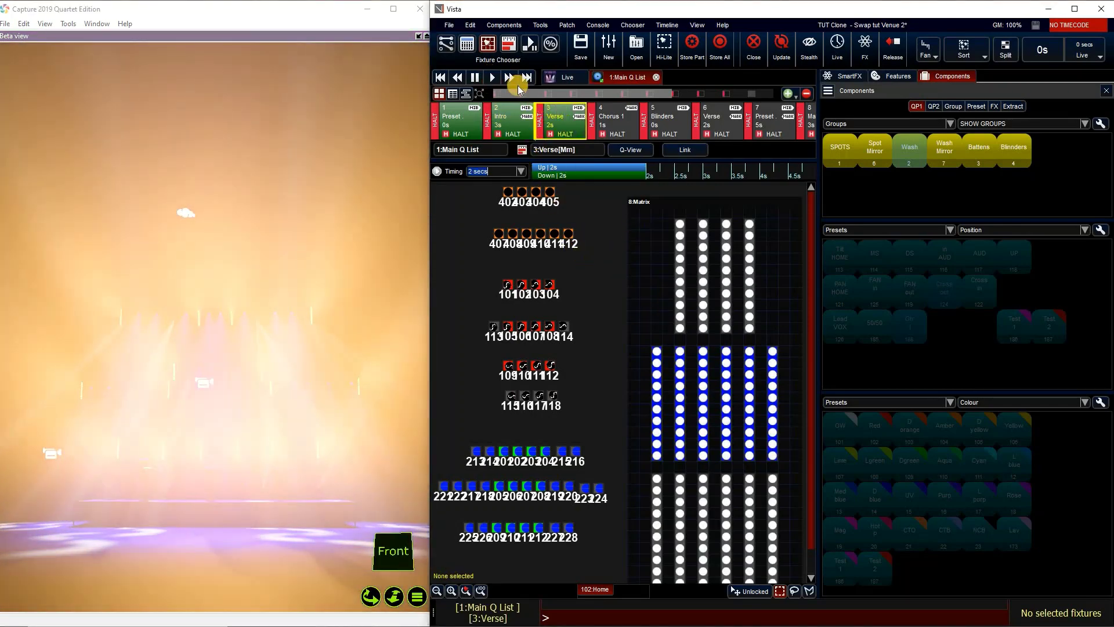
{"action": "left_click", "coordinate": [492, 79]}
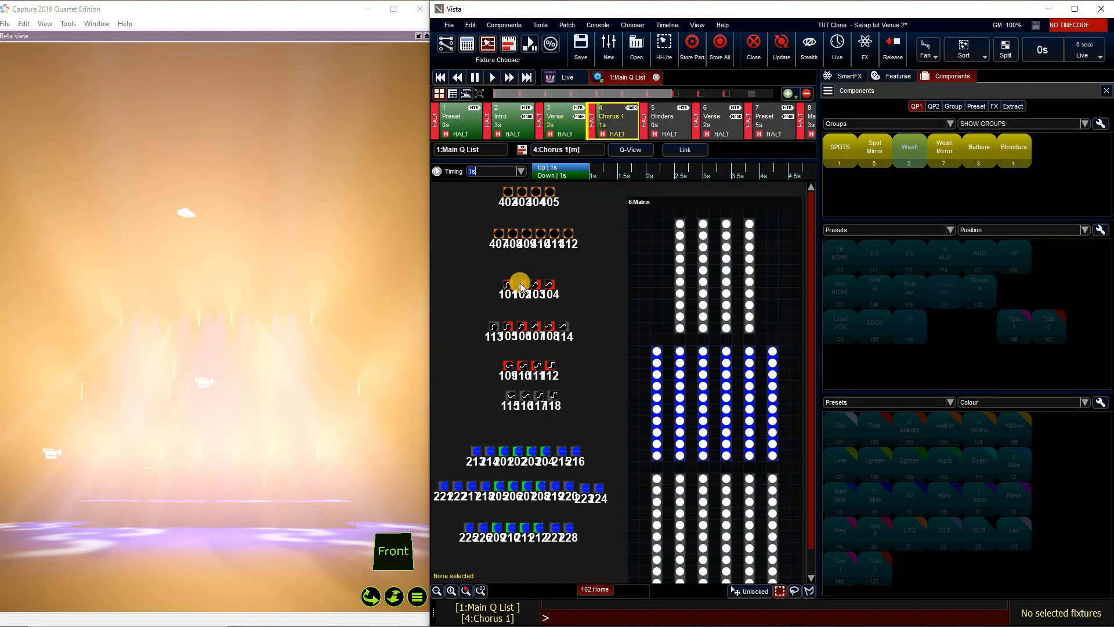
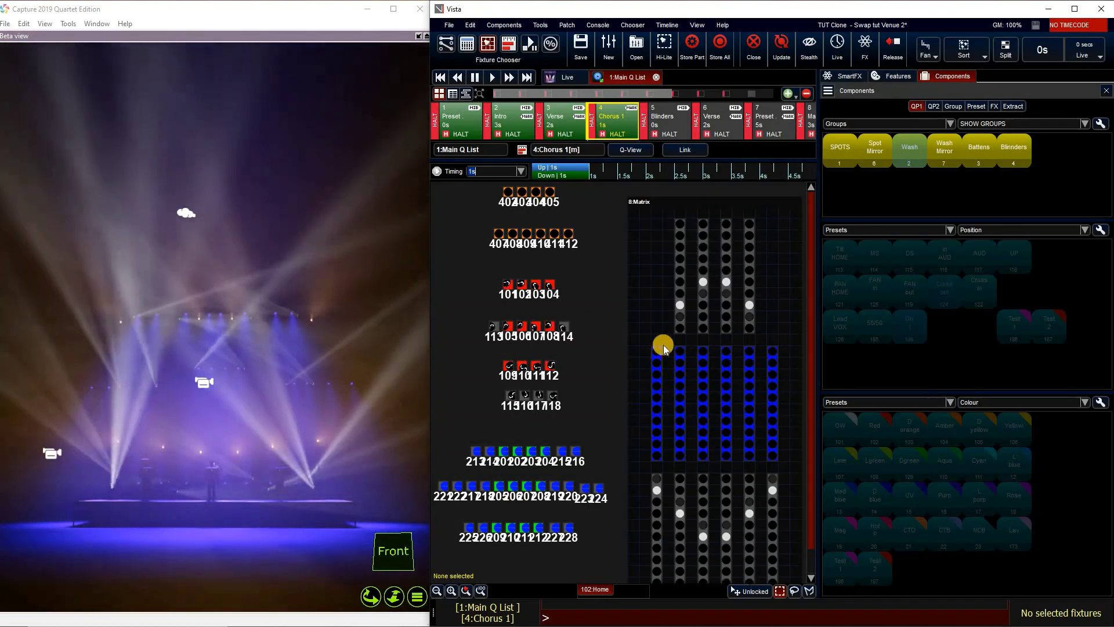
Inspect the Diamond effect's sequence and the Sym O effect's fixtures and presets in cue 4, Chorus 1, and clear the fixture selection.
{"action": "left_click", "coordinate": [850, 76]}
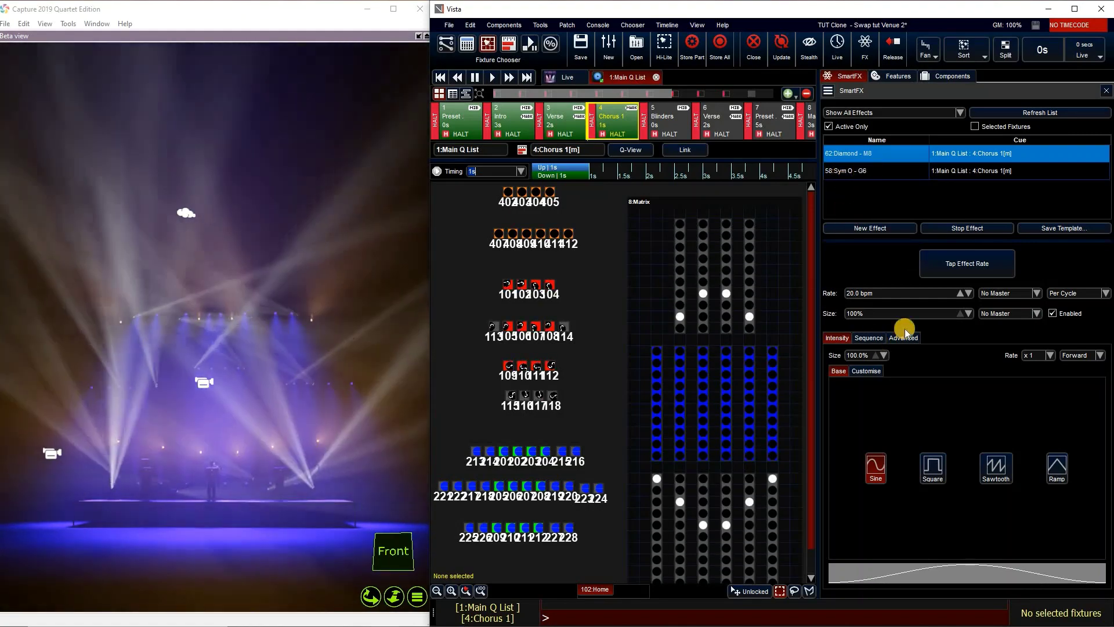
{"action": "left_click", "coordinate": [869, 338]}
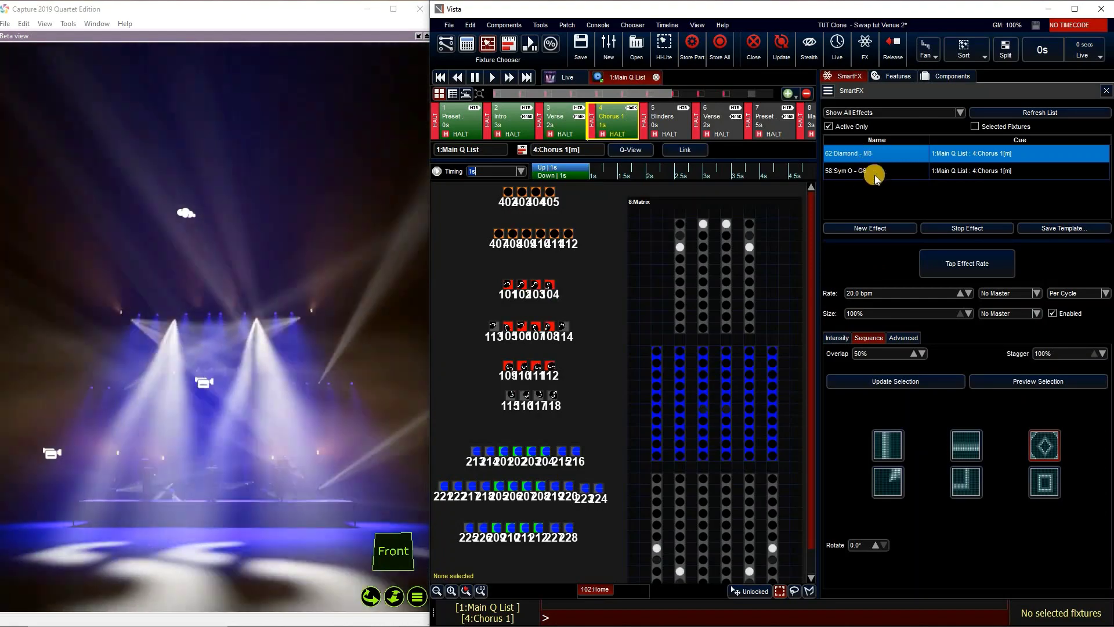
{"action": "left_click", "coordinate": [882, 170]}
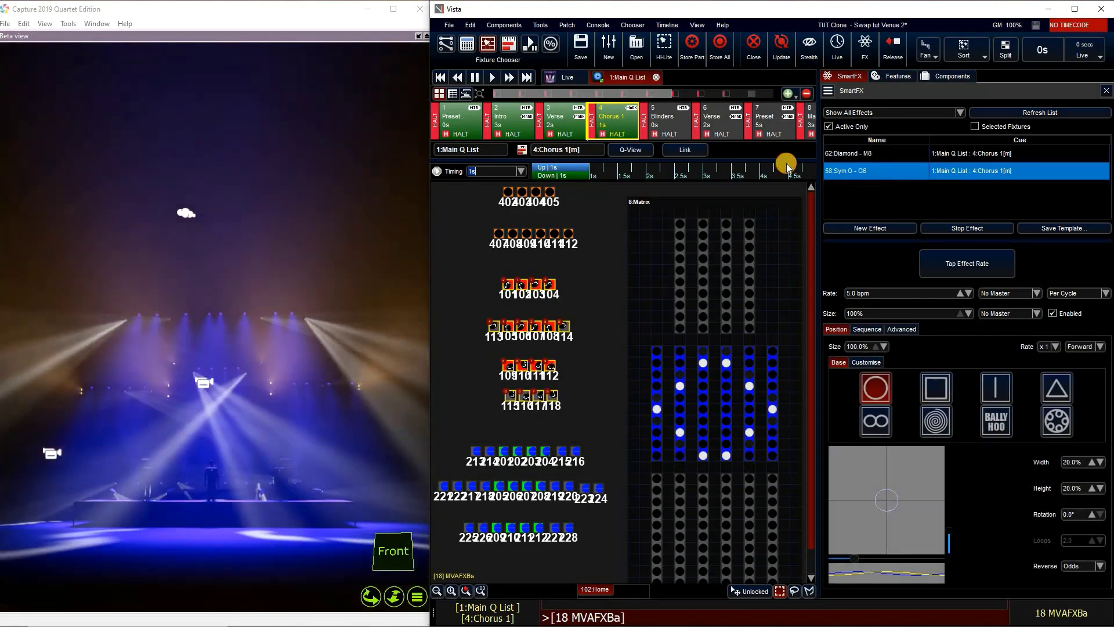
{"action": "left_click", "coordinate": [900, 77]}
{"action": "left_click", "coordinate": [952, 76]}
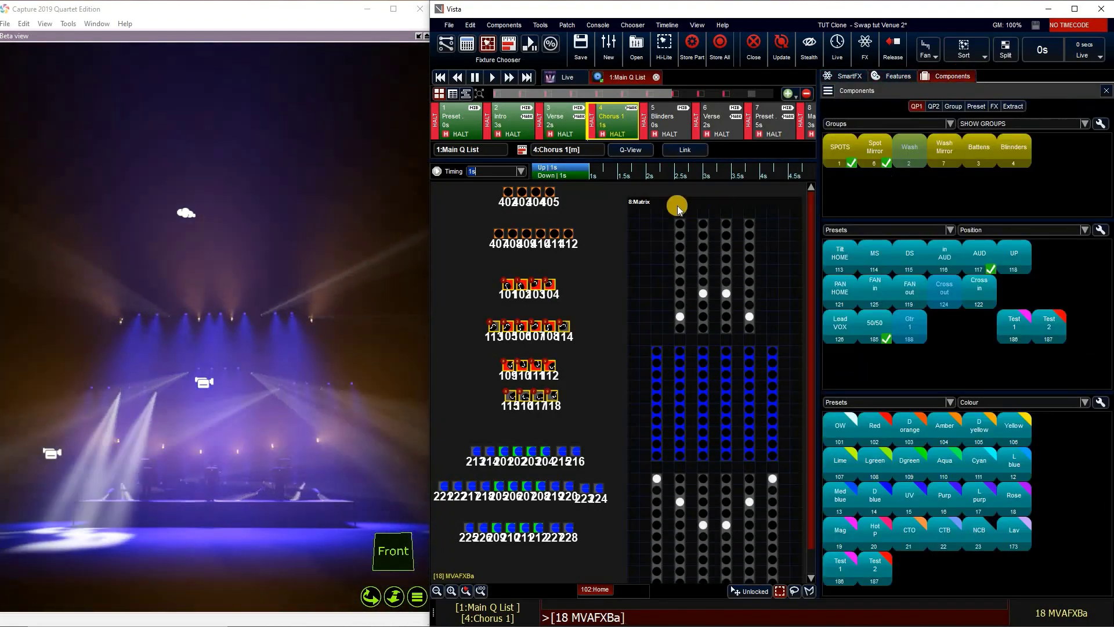
{"action": "left_click", "coordinate": [616, 230]}
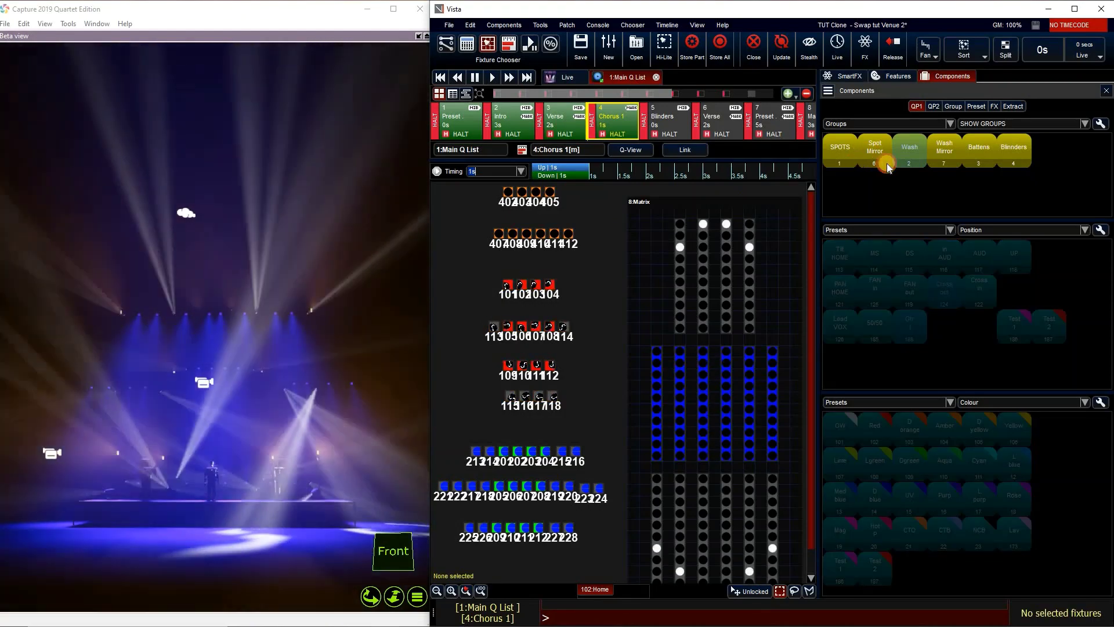
Select the Spot Mirror group and update the Sym O position effect in cue 4, Chorus 1, to use this selection.
{"action": "left_click", "coordinate": [877, 149]}
{"action": "left_click", "coordinate": [850, 76]}
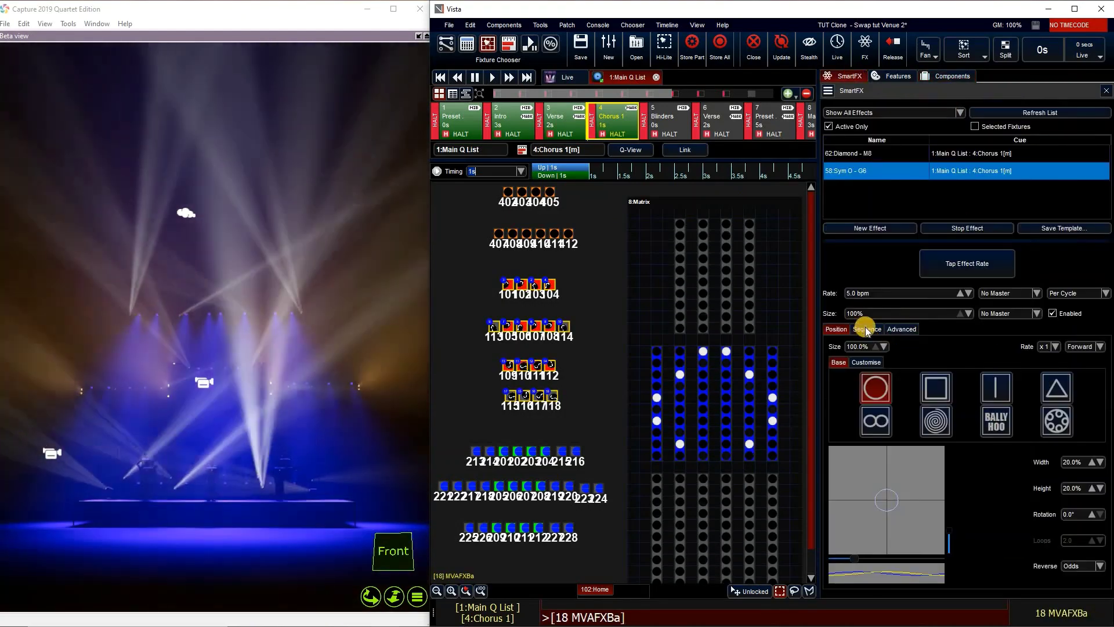
{"action": "left_click", "coordinate": [862, 329]}
{"action": "left_click", "coordinate": [896, 563]}
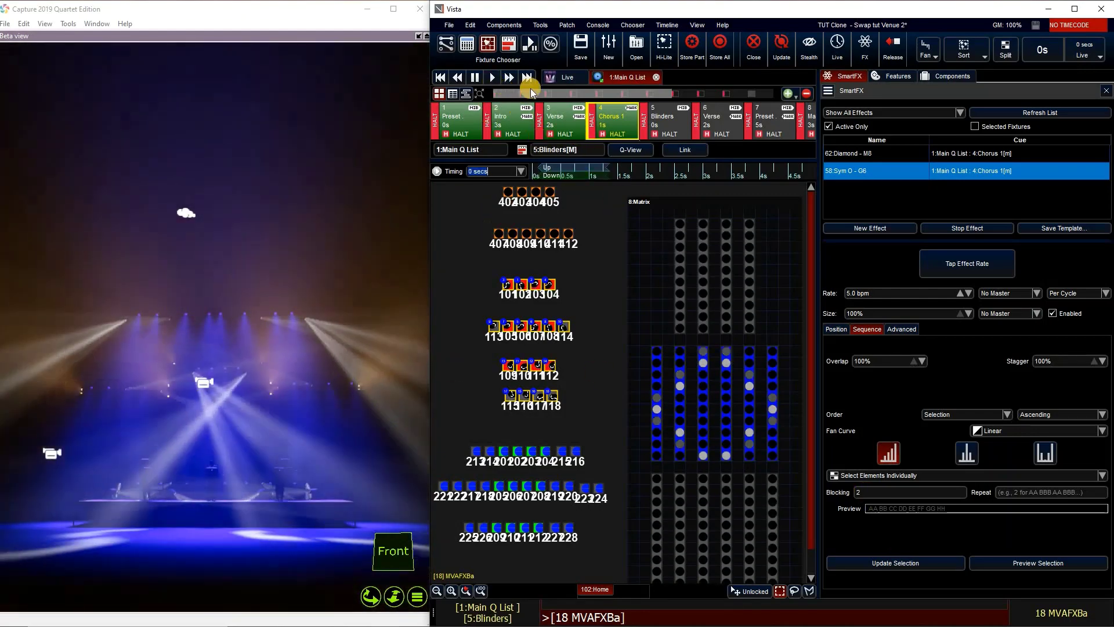
Play the Main Q List onward from cue 5, Blinders, through to cue 11, BO, to check each look.
{"action": "left_click", "coordinate": [491, 77]}
{"action": "key", "text": "space"}
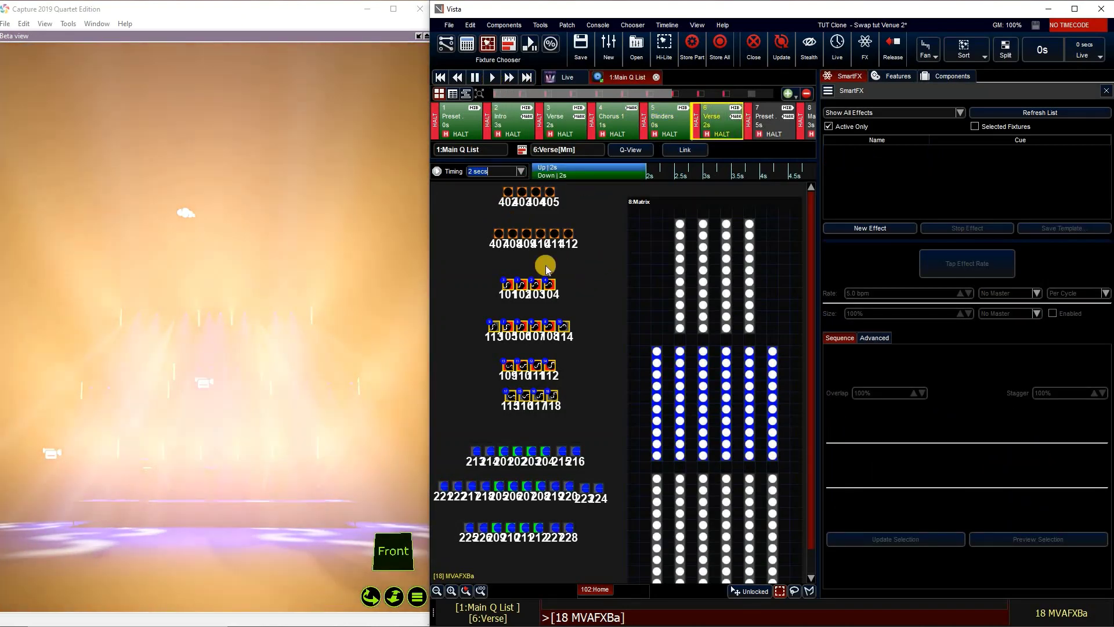
{"action": "key", "text": "space"}
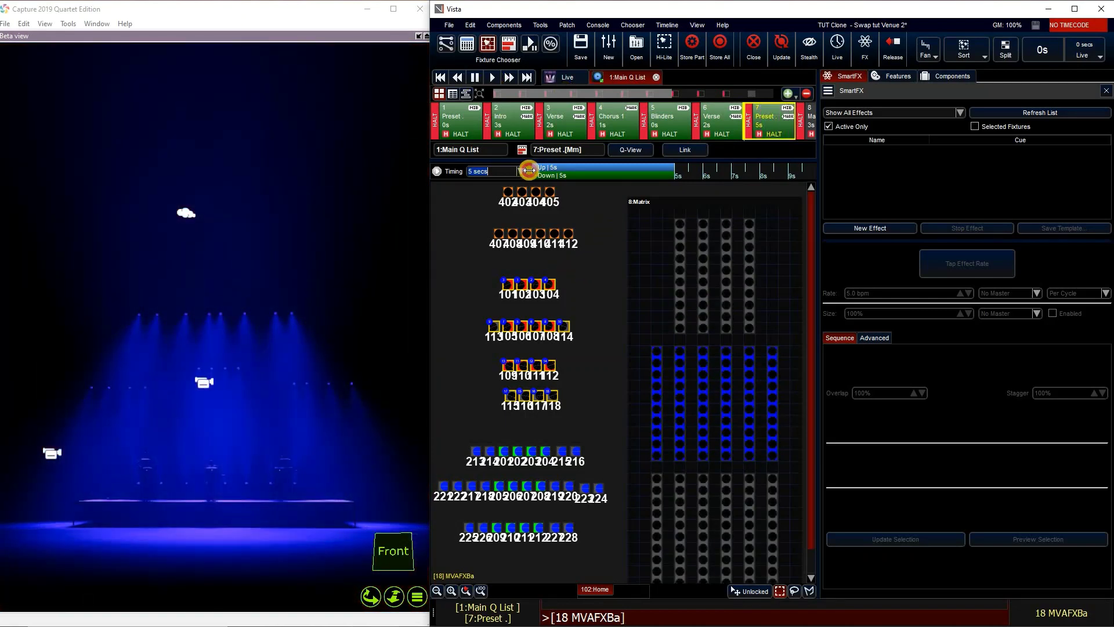
{"action": "key", "text": "space"}
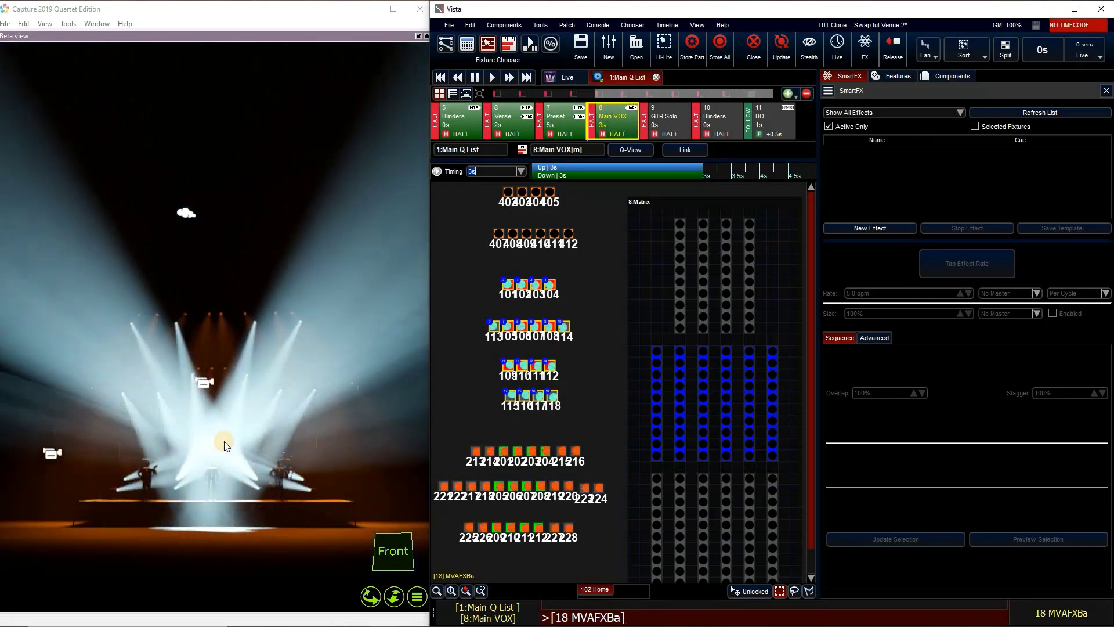
{"action": "left_click", "coordinate": [491, 77]}
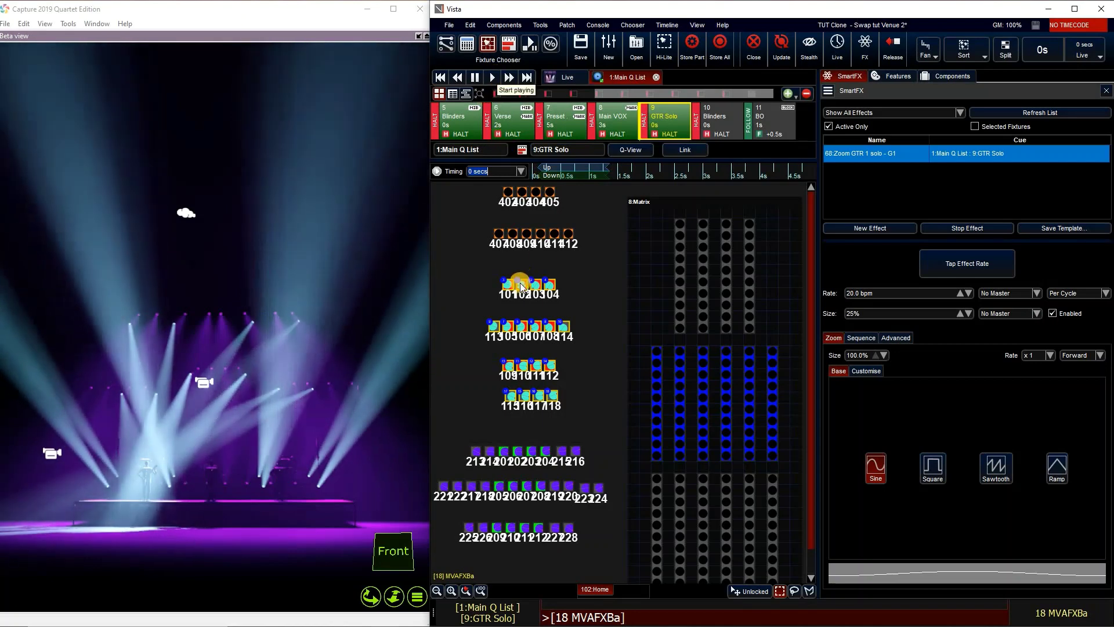
{"action": "left_click", "coordinate": [491, 78]}
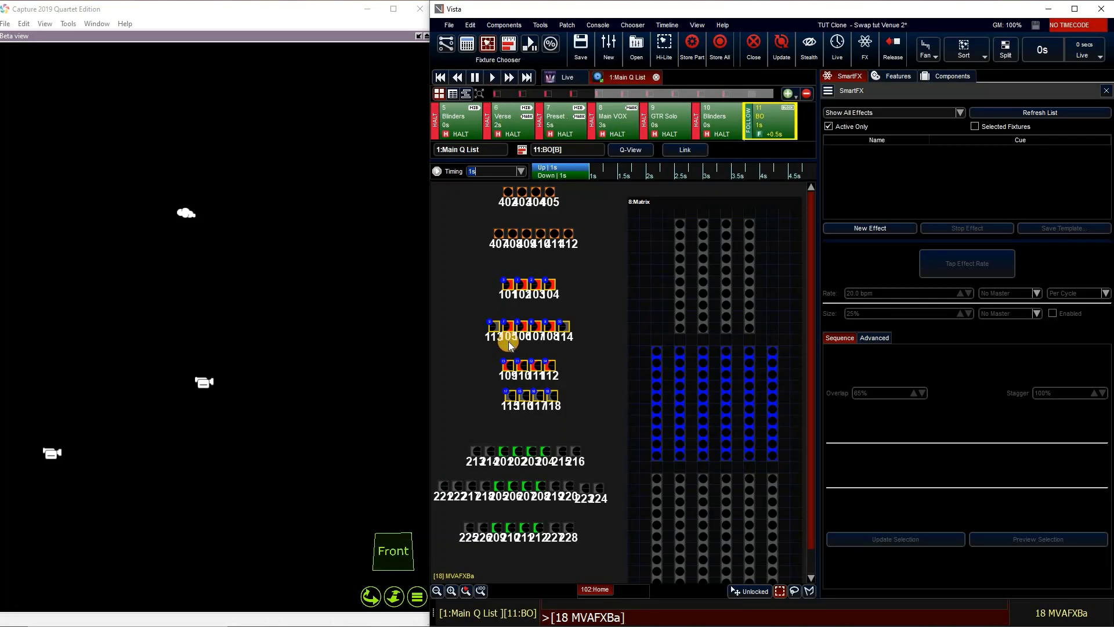
Restart the Main Q List at cue 1, Preset, and play through Intro, Verse and Chorus 1 to cue 5, Blinders.
{"action": "left_click", "coordinate": [509, 95]}
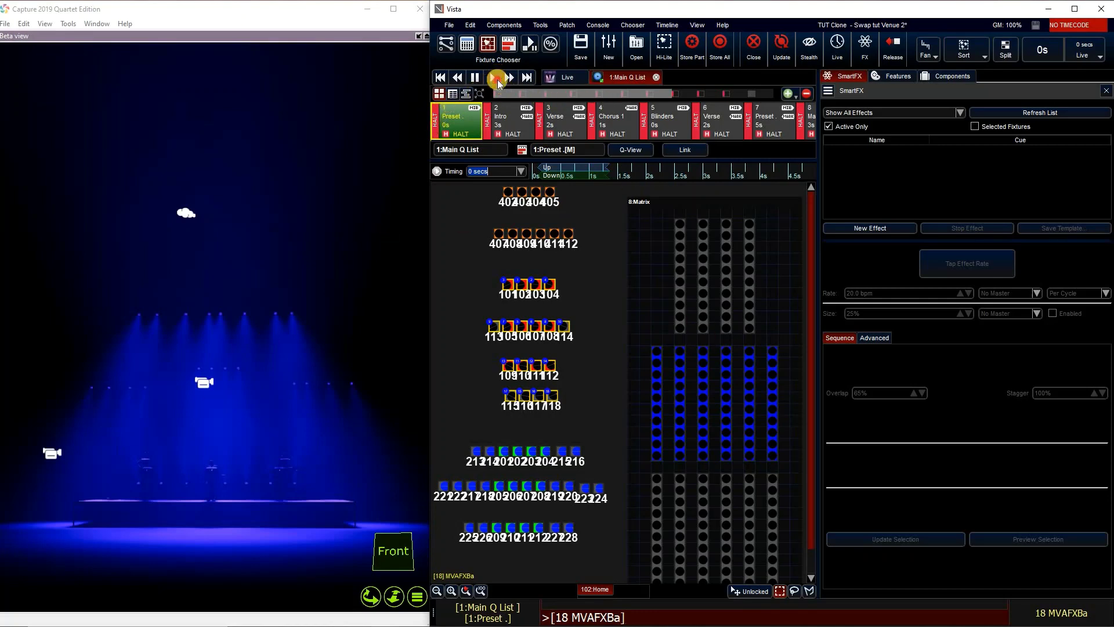
{"action": "key", "text": "space"}
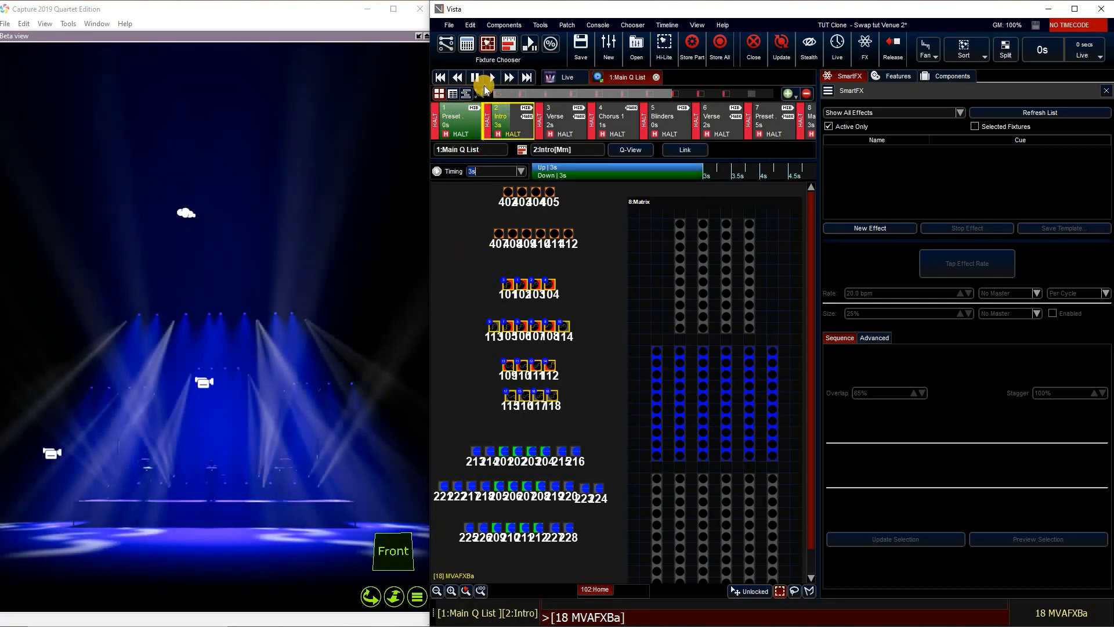
{"action": "key", "text": "space"}
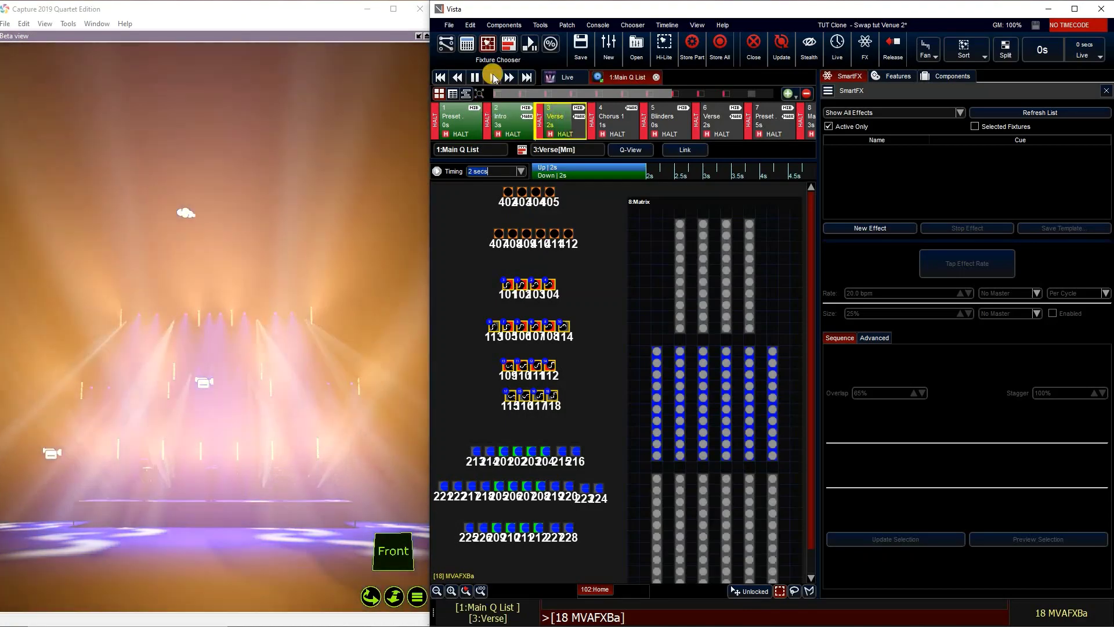
{"action": "left_click", "coordinate": [493, 77]}
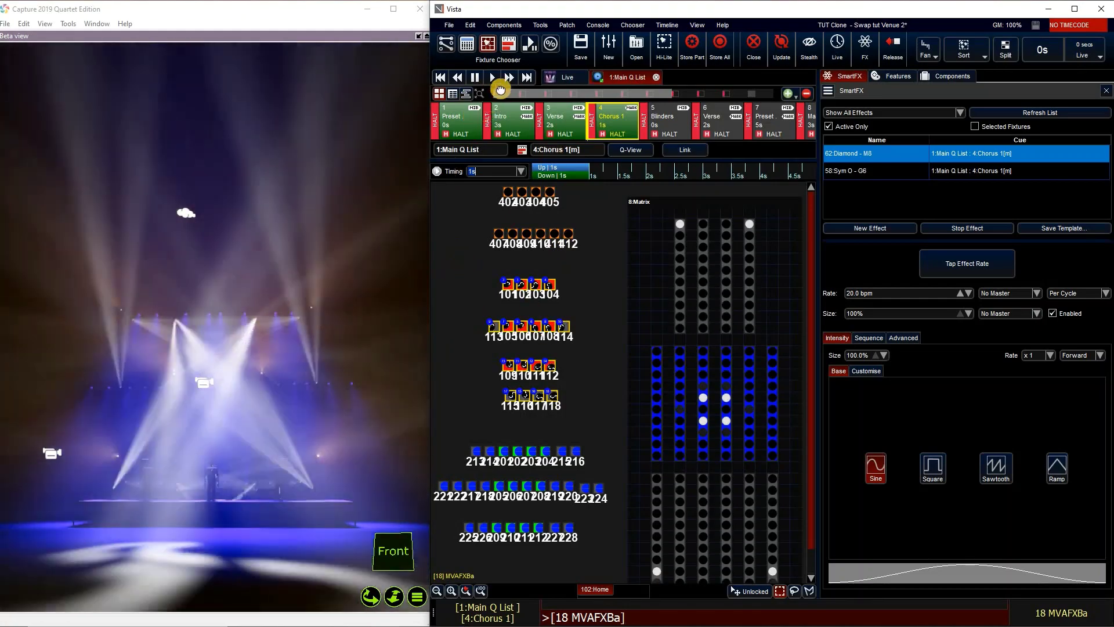
{"action": "left_click", "coordinate": [491, 78]}
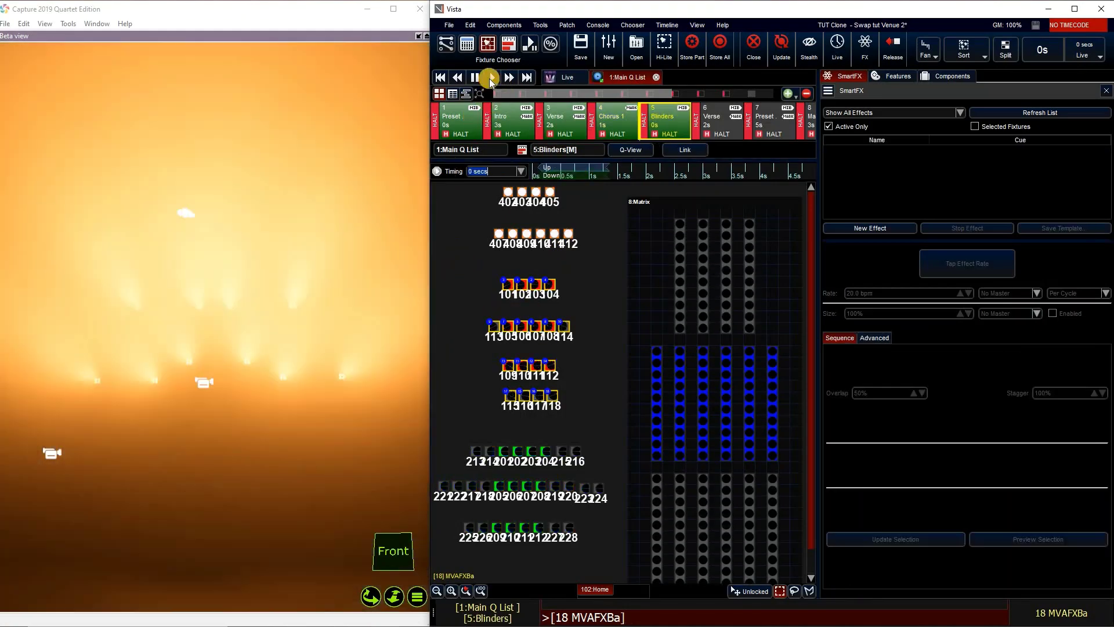
Continue the Main Q List playback from cue 6, Verse, through Main VOX and GTR Solo to the blackout in cue 11.
{"action": "key", "text": "space"}
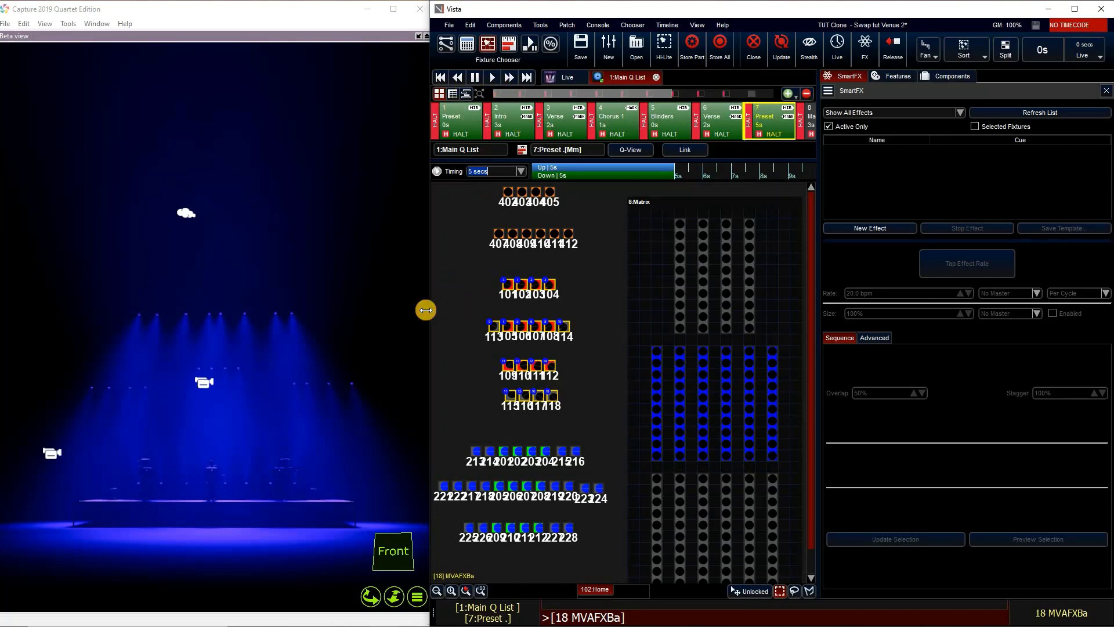
{"action": "key", "text": "space"}
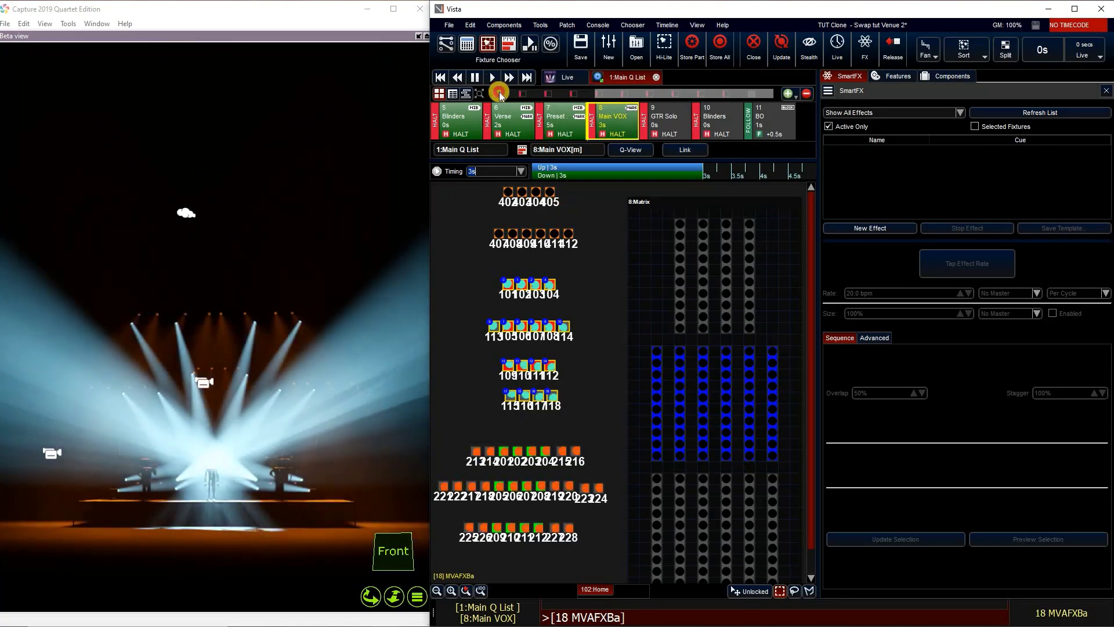
{"action": "key", "text": "space"}
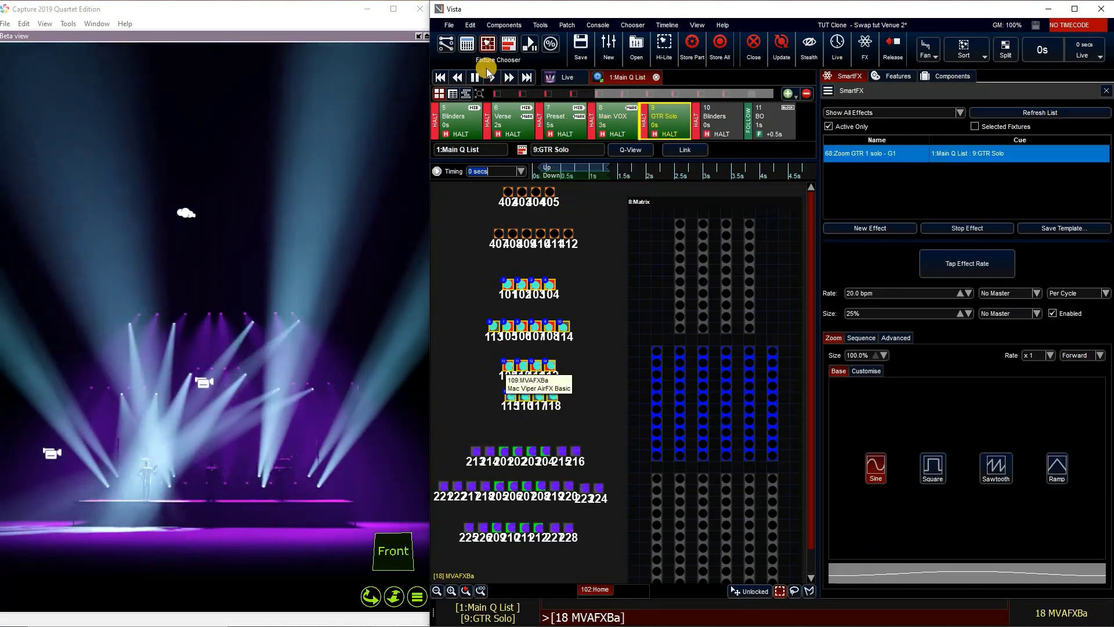
{"action": "key", "text": "space"}
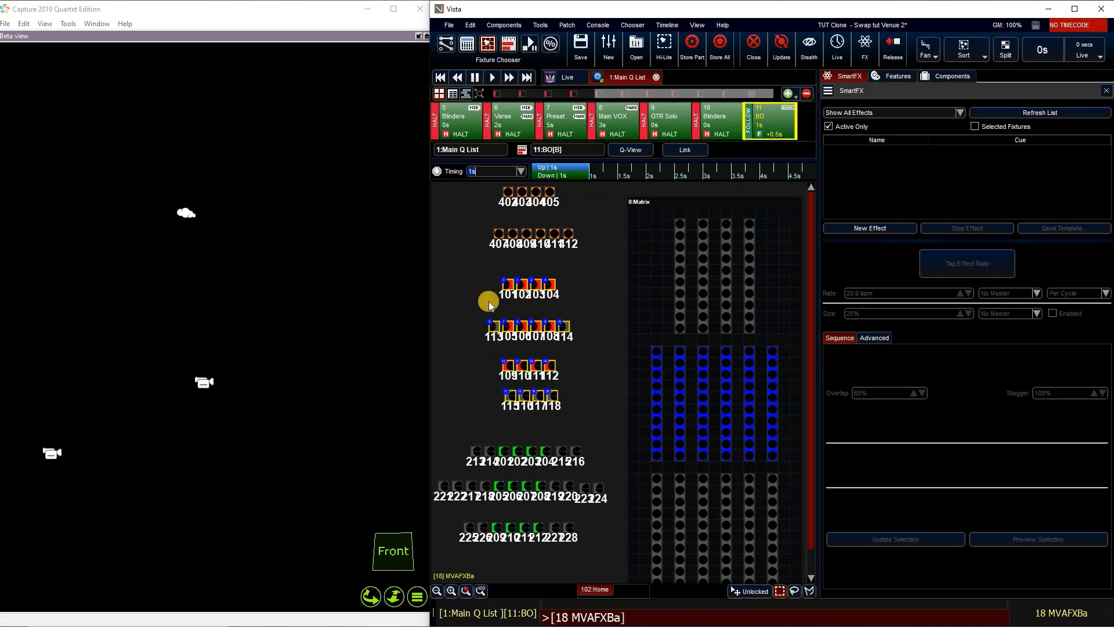
Return the Main Q List to cue 1, Preset, advance to cue 2, Intro, and select all Flood fixtures in the chooser.
{"action": "key", "text": "space"}
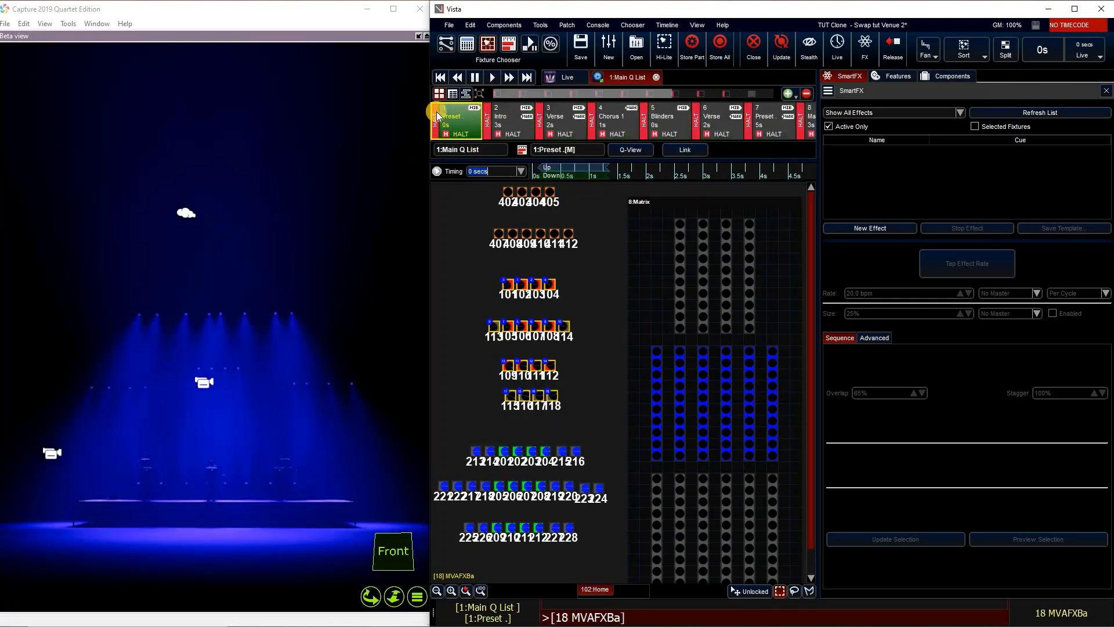
{"action": "left_click", "coordinate": [510, 76]}
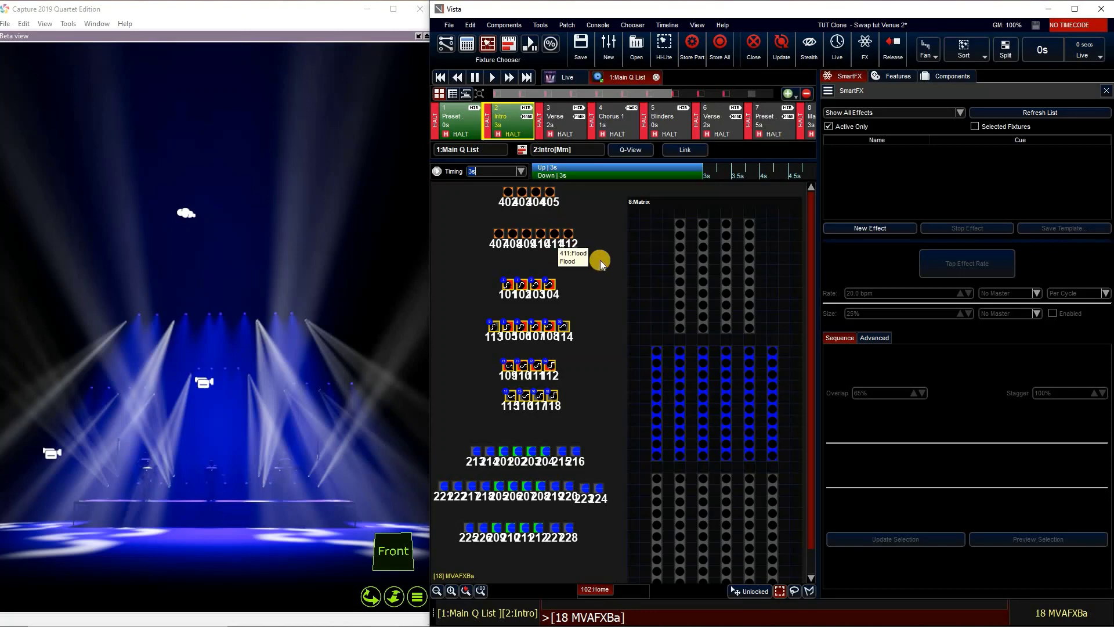
{"action": "double_click", "coordinate": [572, 244]}
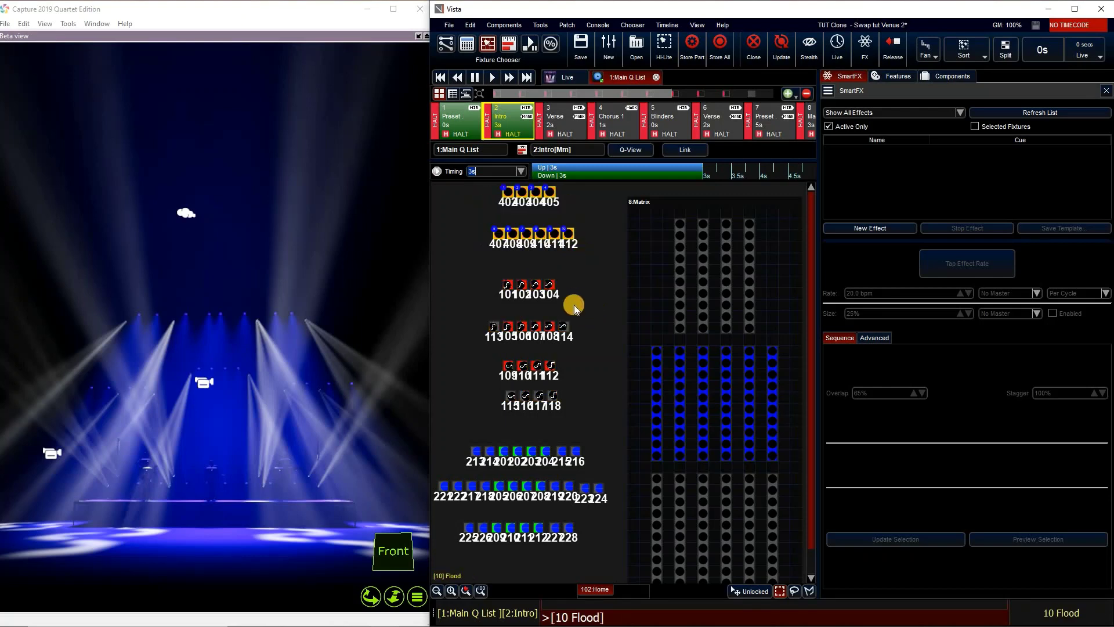